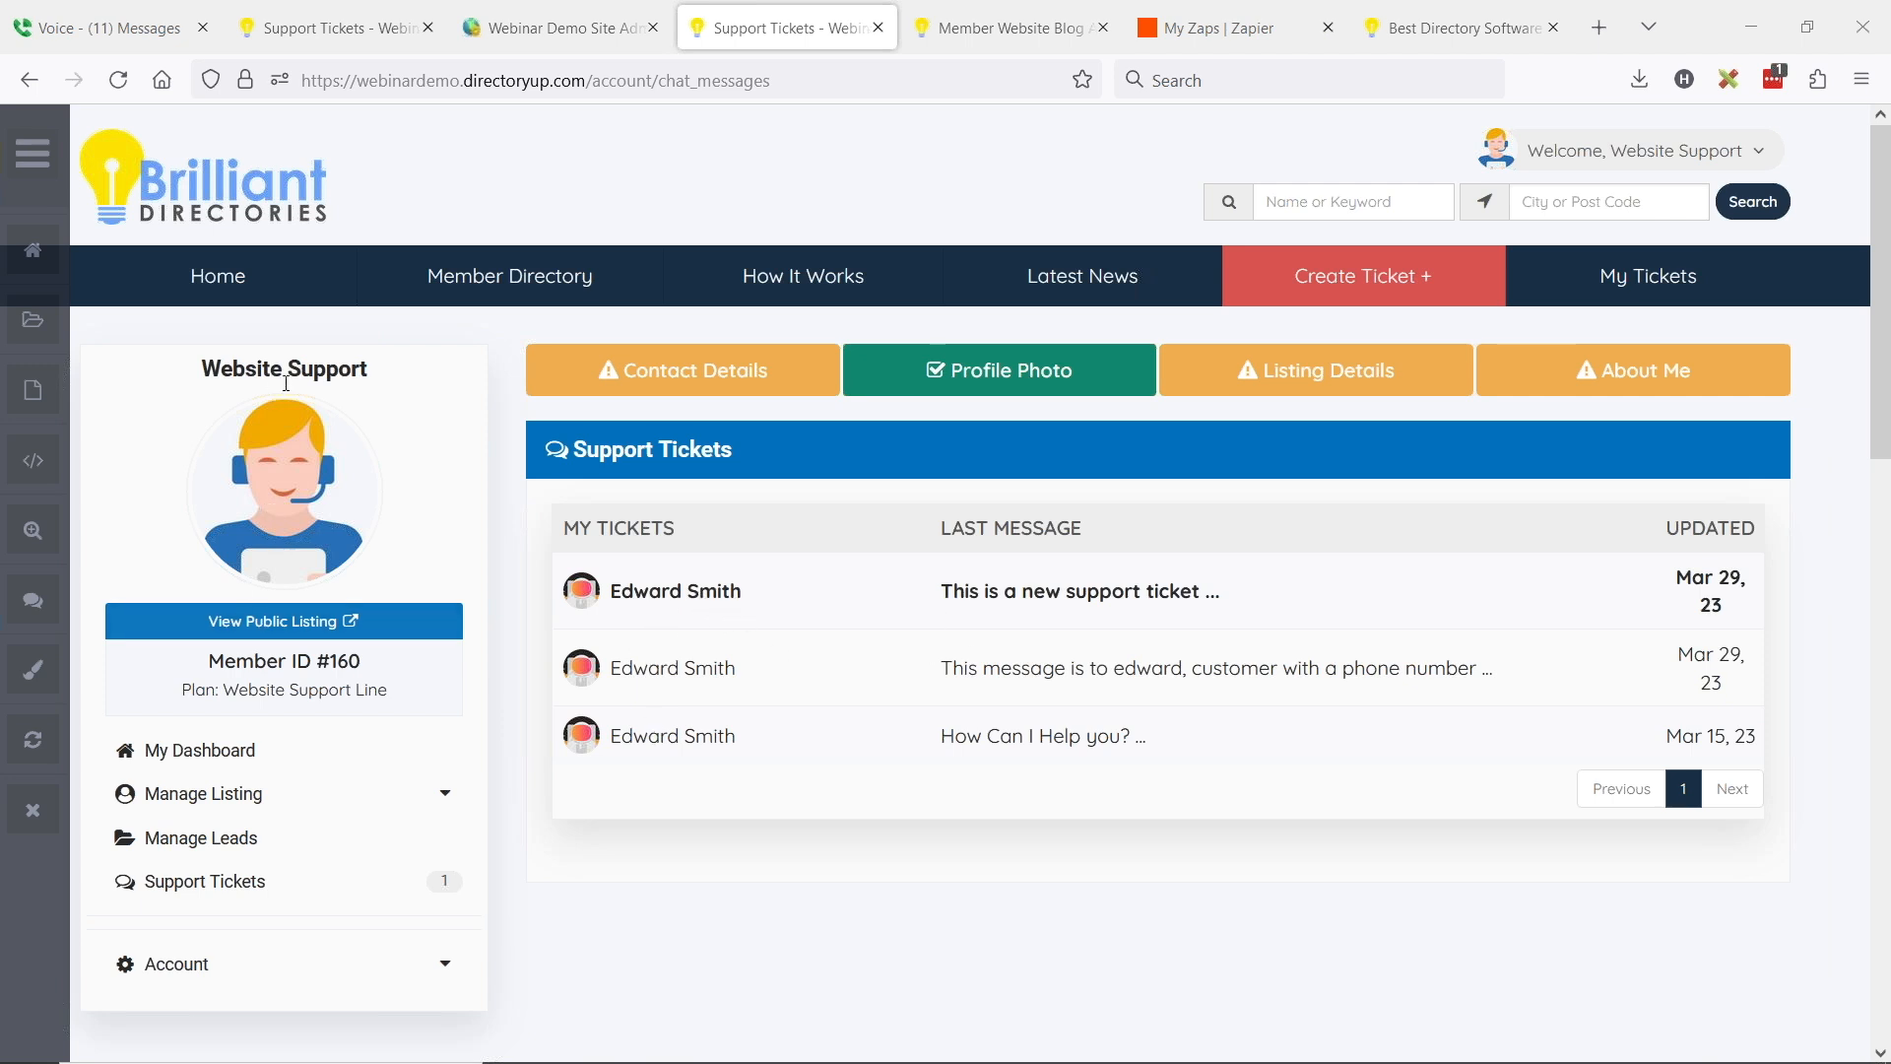
Open the unread support ticket and send the reply "This is a webinar message. Check it out"
click(1075, 610)
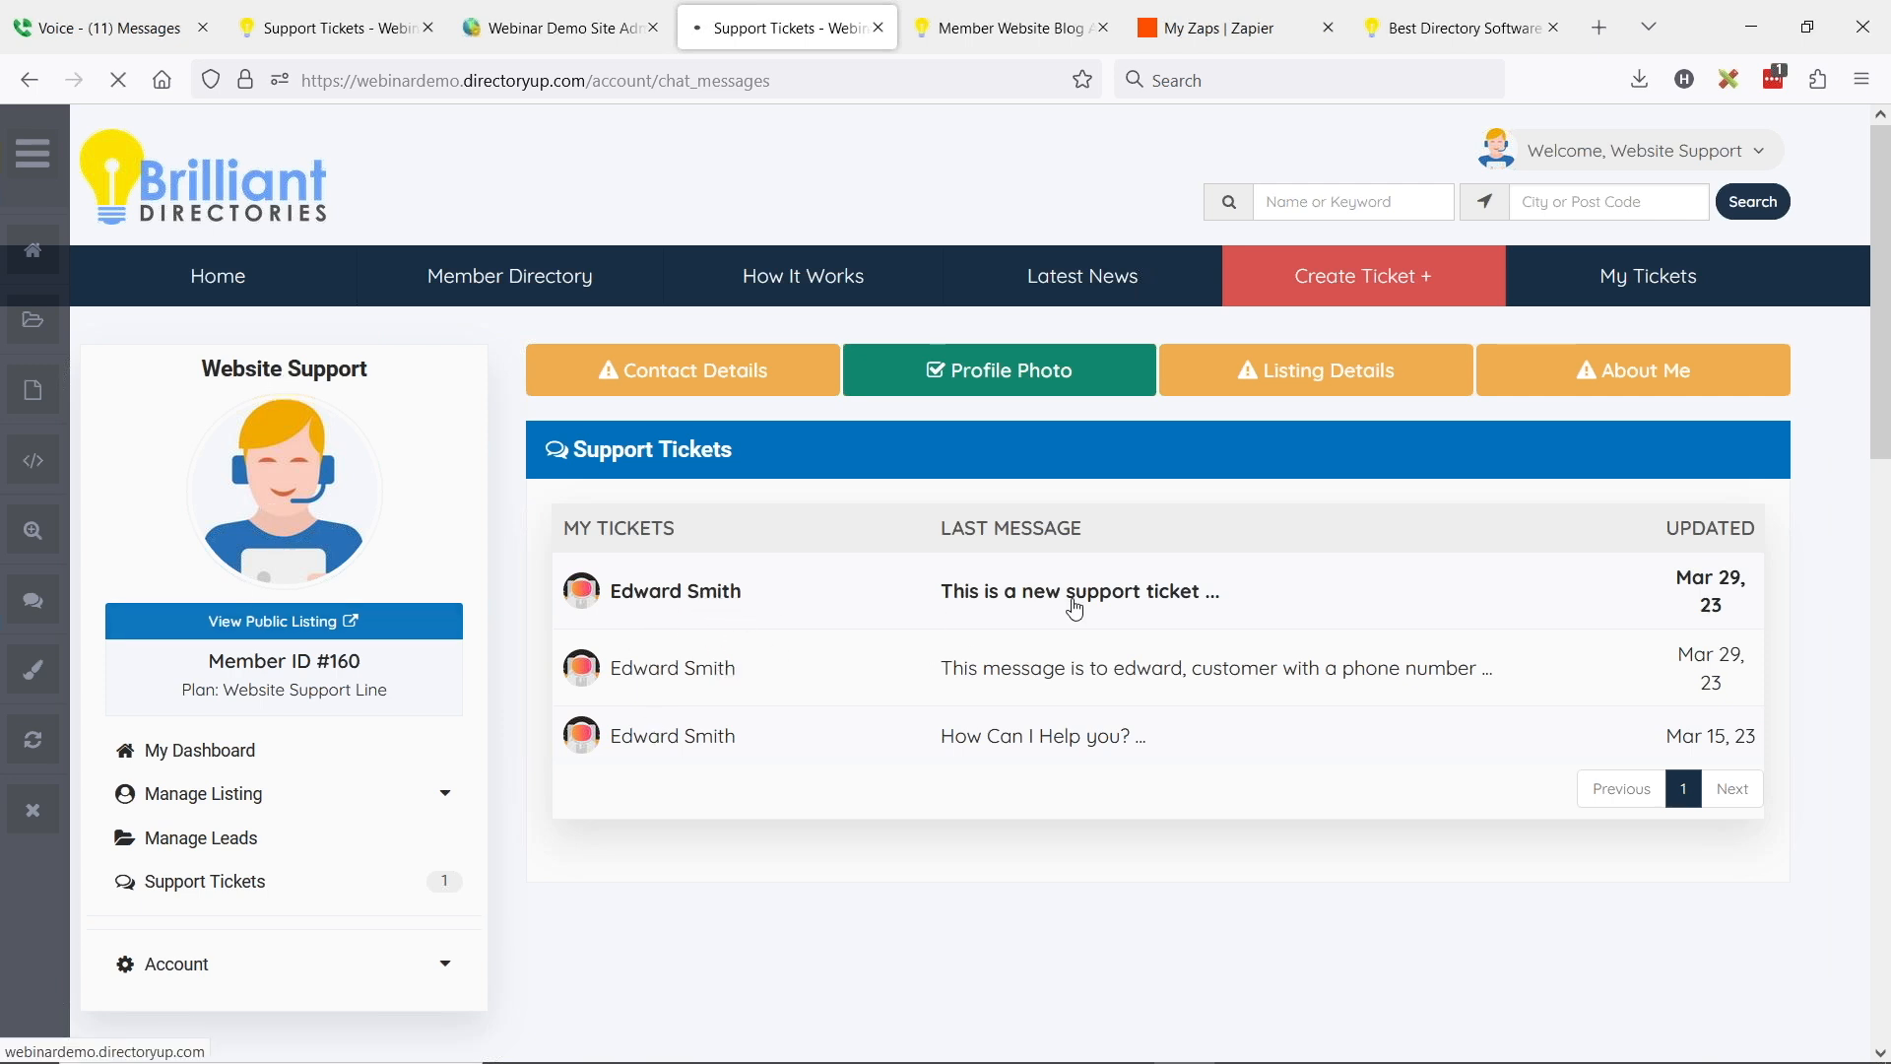
scroll(820, 575, down, 1)
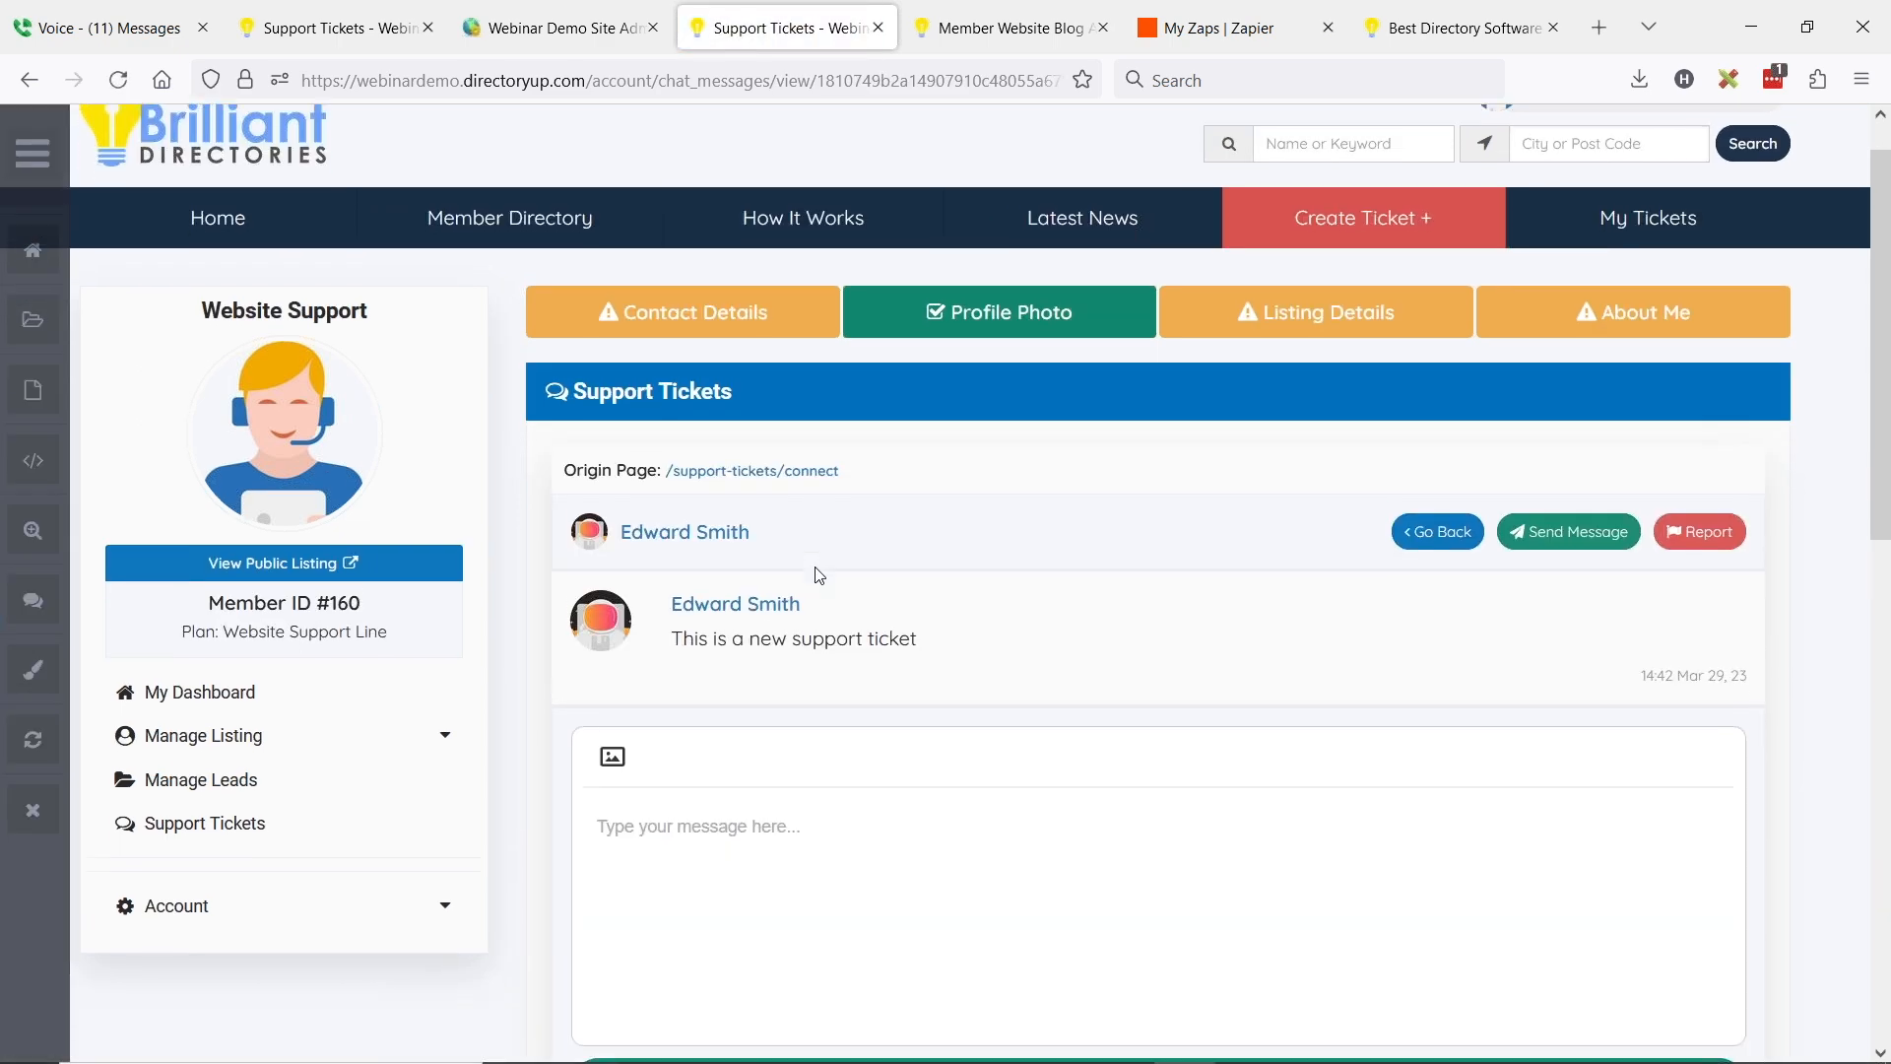
scroll(818, 591, down, 4)
click(835, 641)
text(This is a webinar)
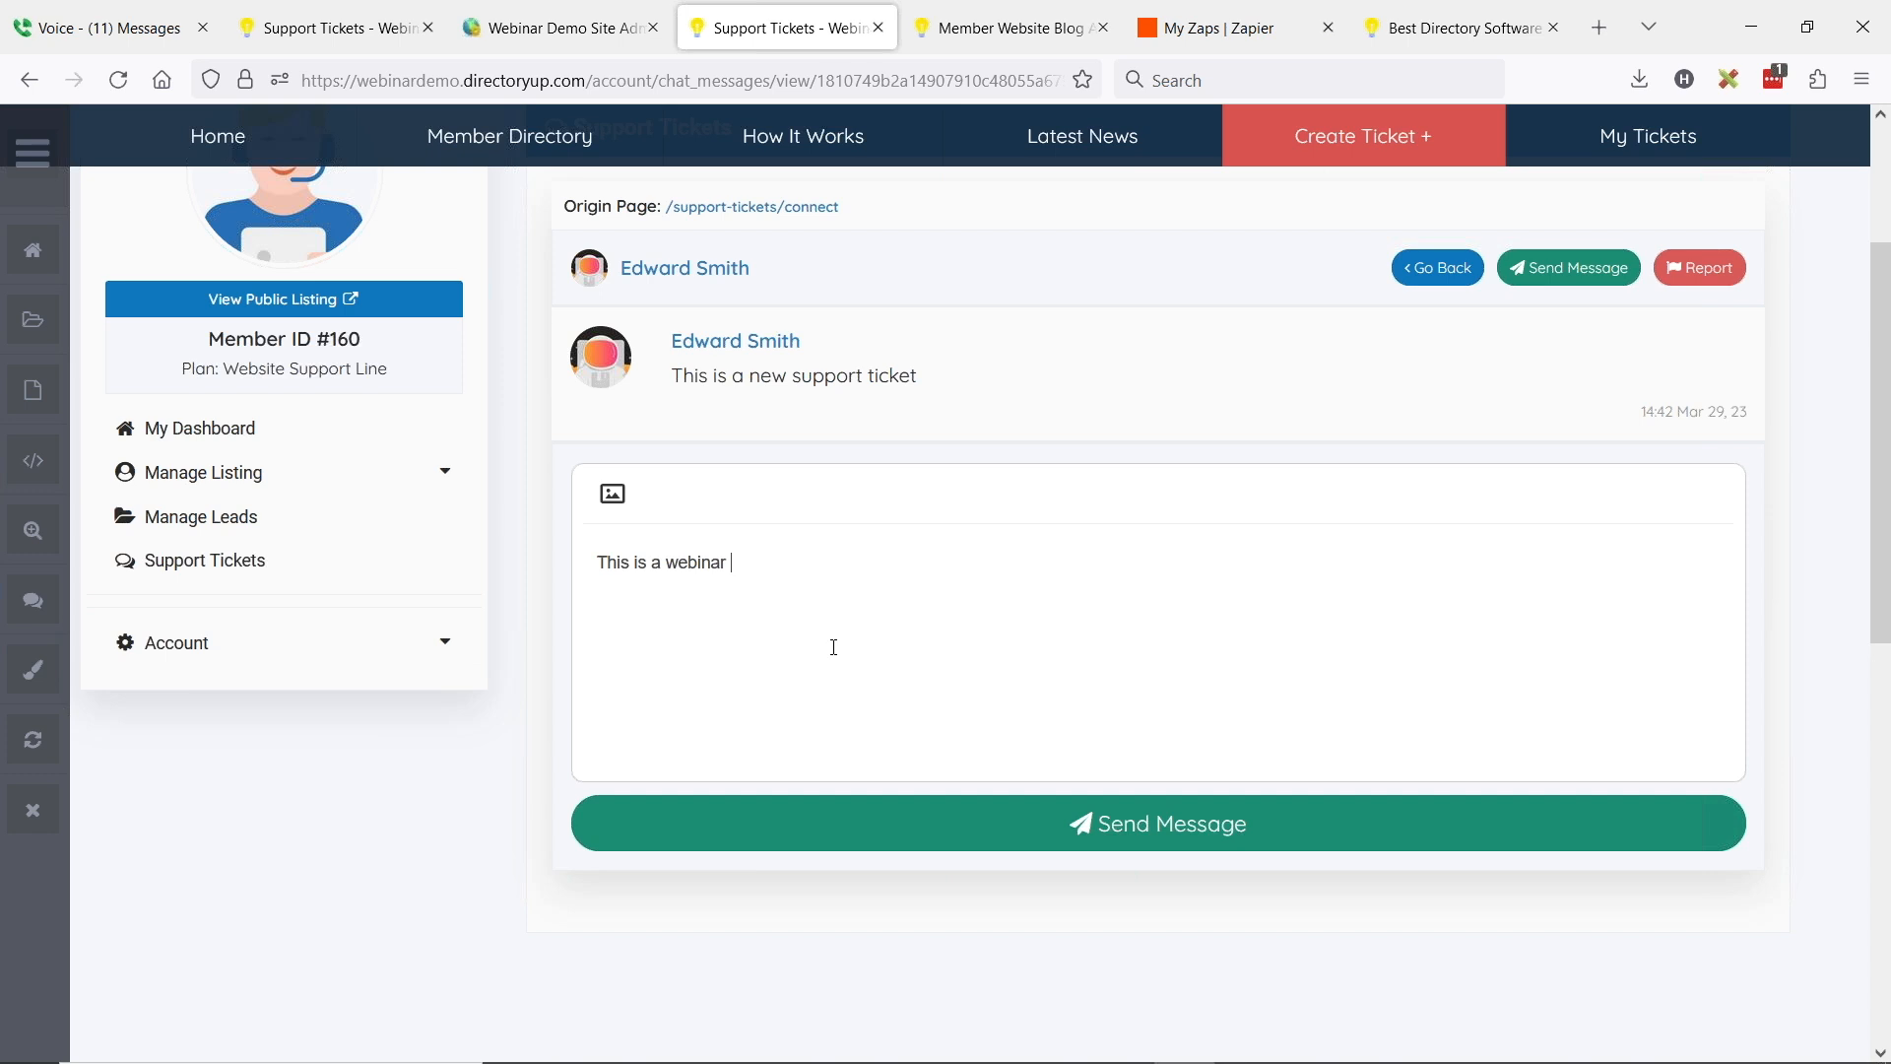
text( message. Check it out)
click(1221, 834)
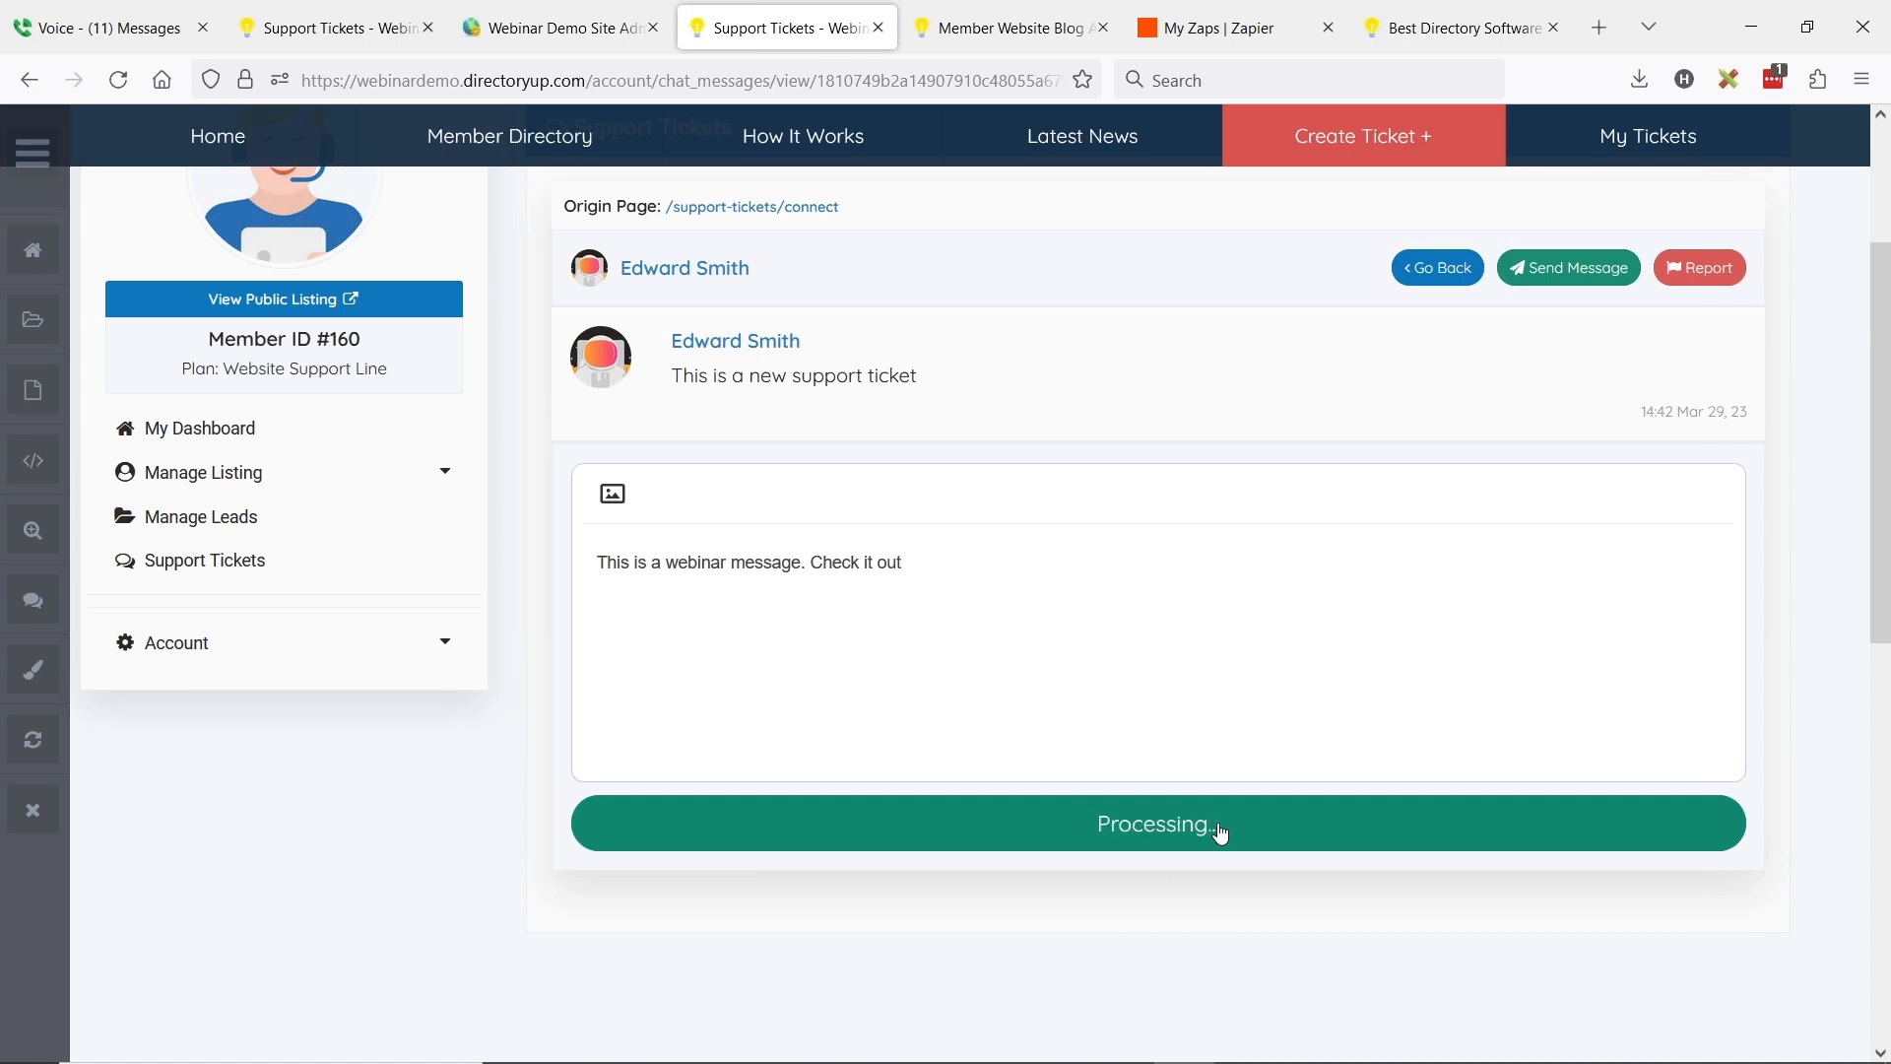
scroll(1081, 713, up, 3)
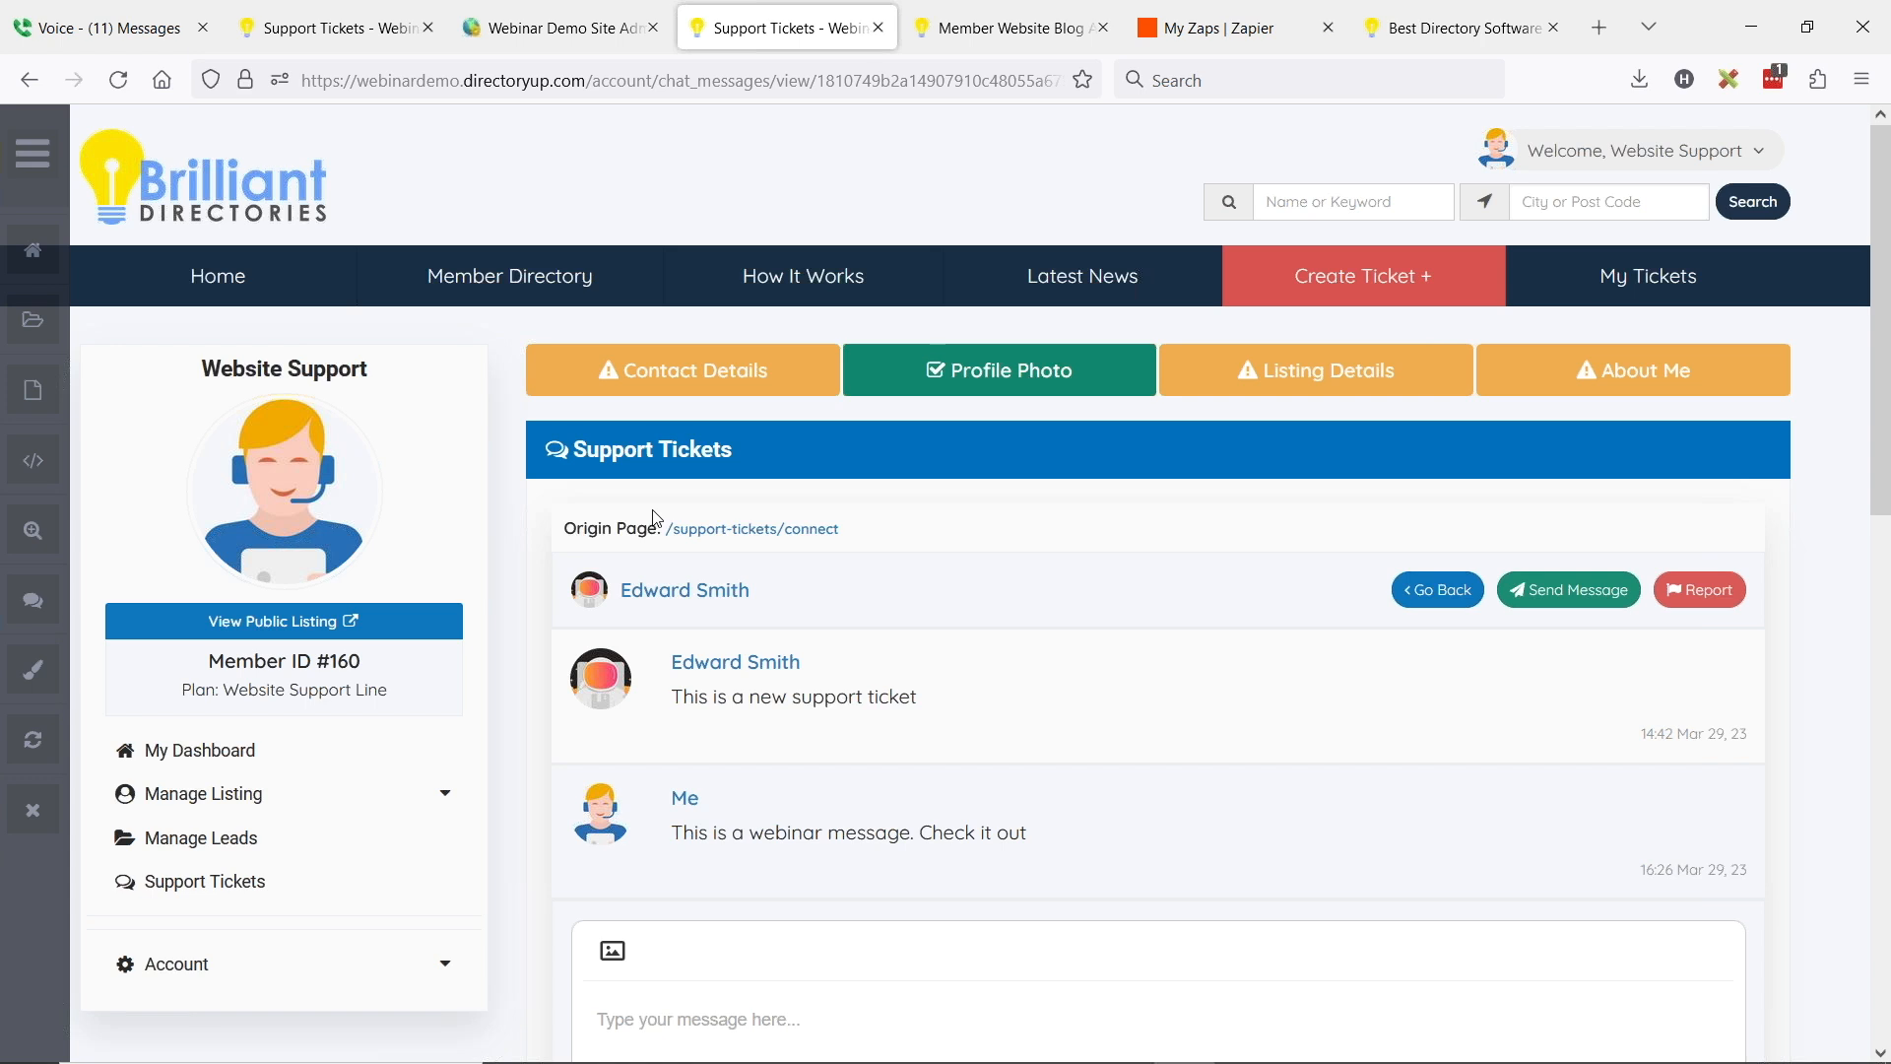
Switch to Google Voice, read the newest text notification, and follow its reply link to the support ticket
key(ctrl+1)
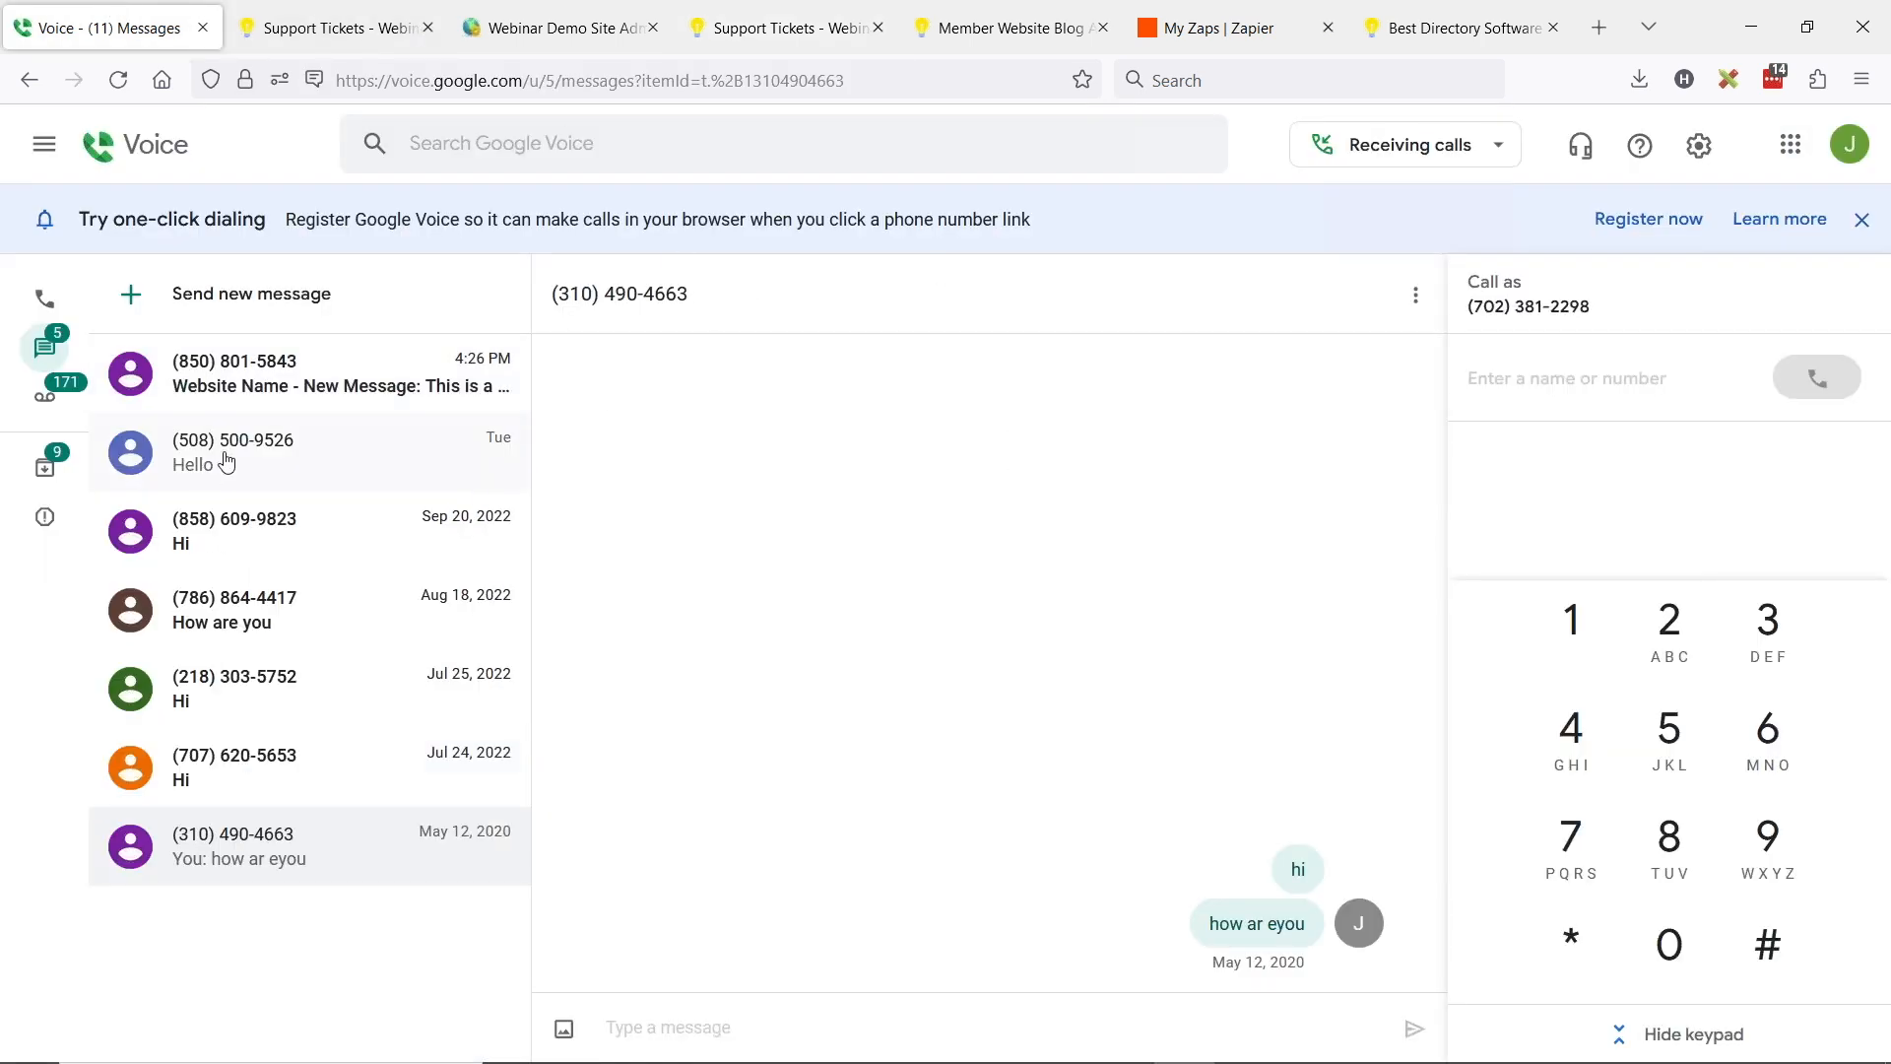
click(291, 397)
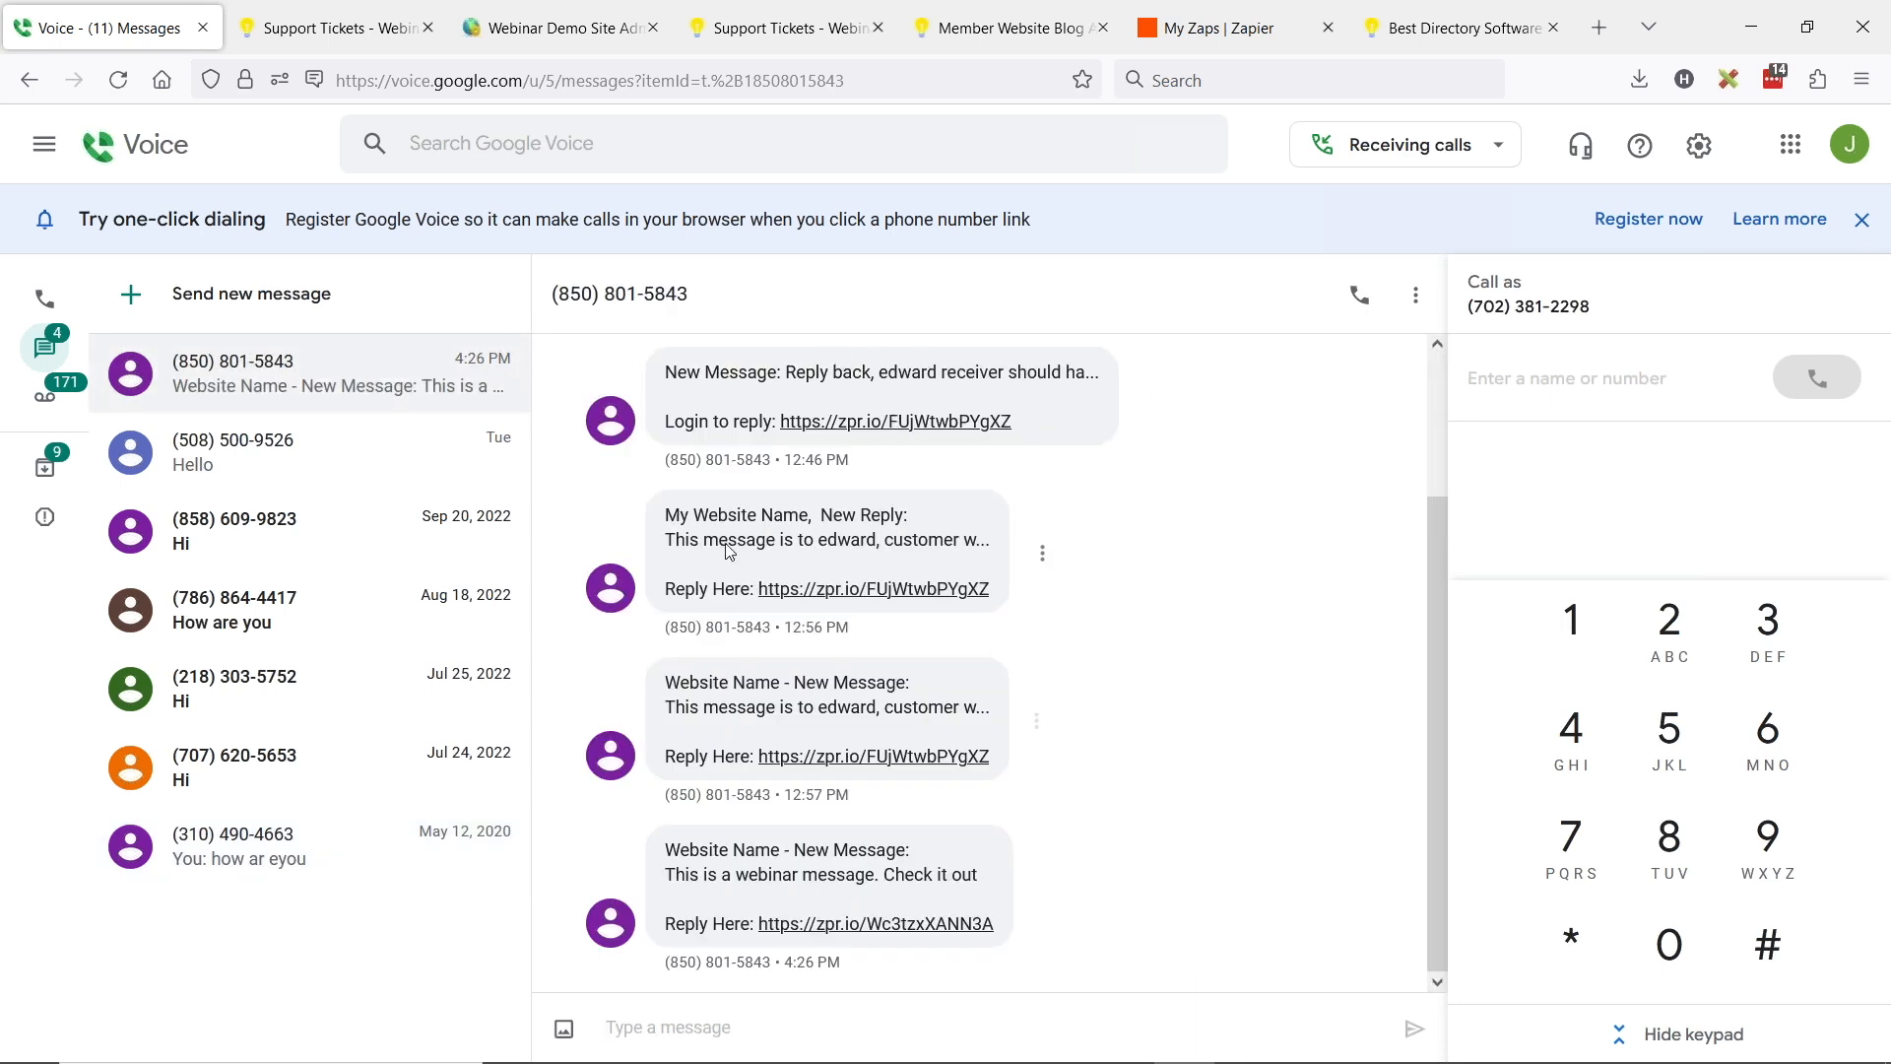
drag(667, 853, 839, 876)
click(825, 853)
click(948, 877)
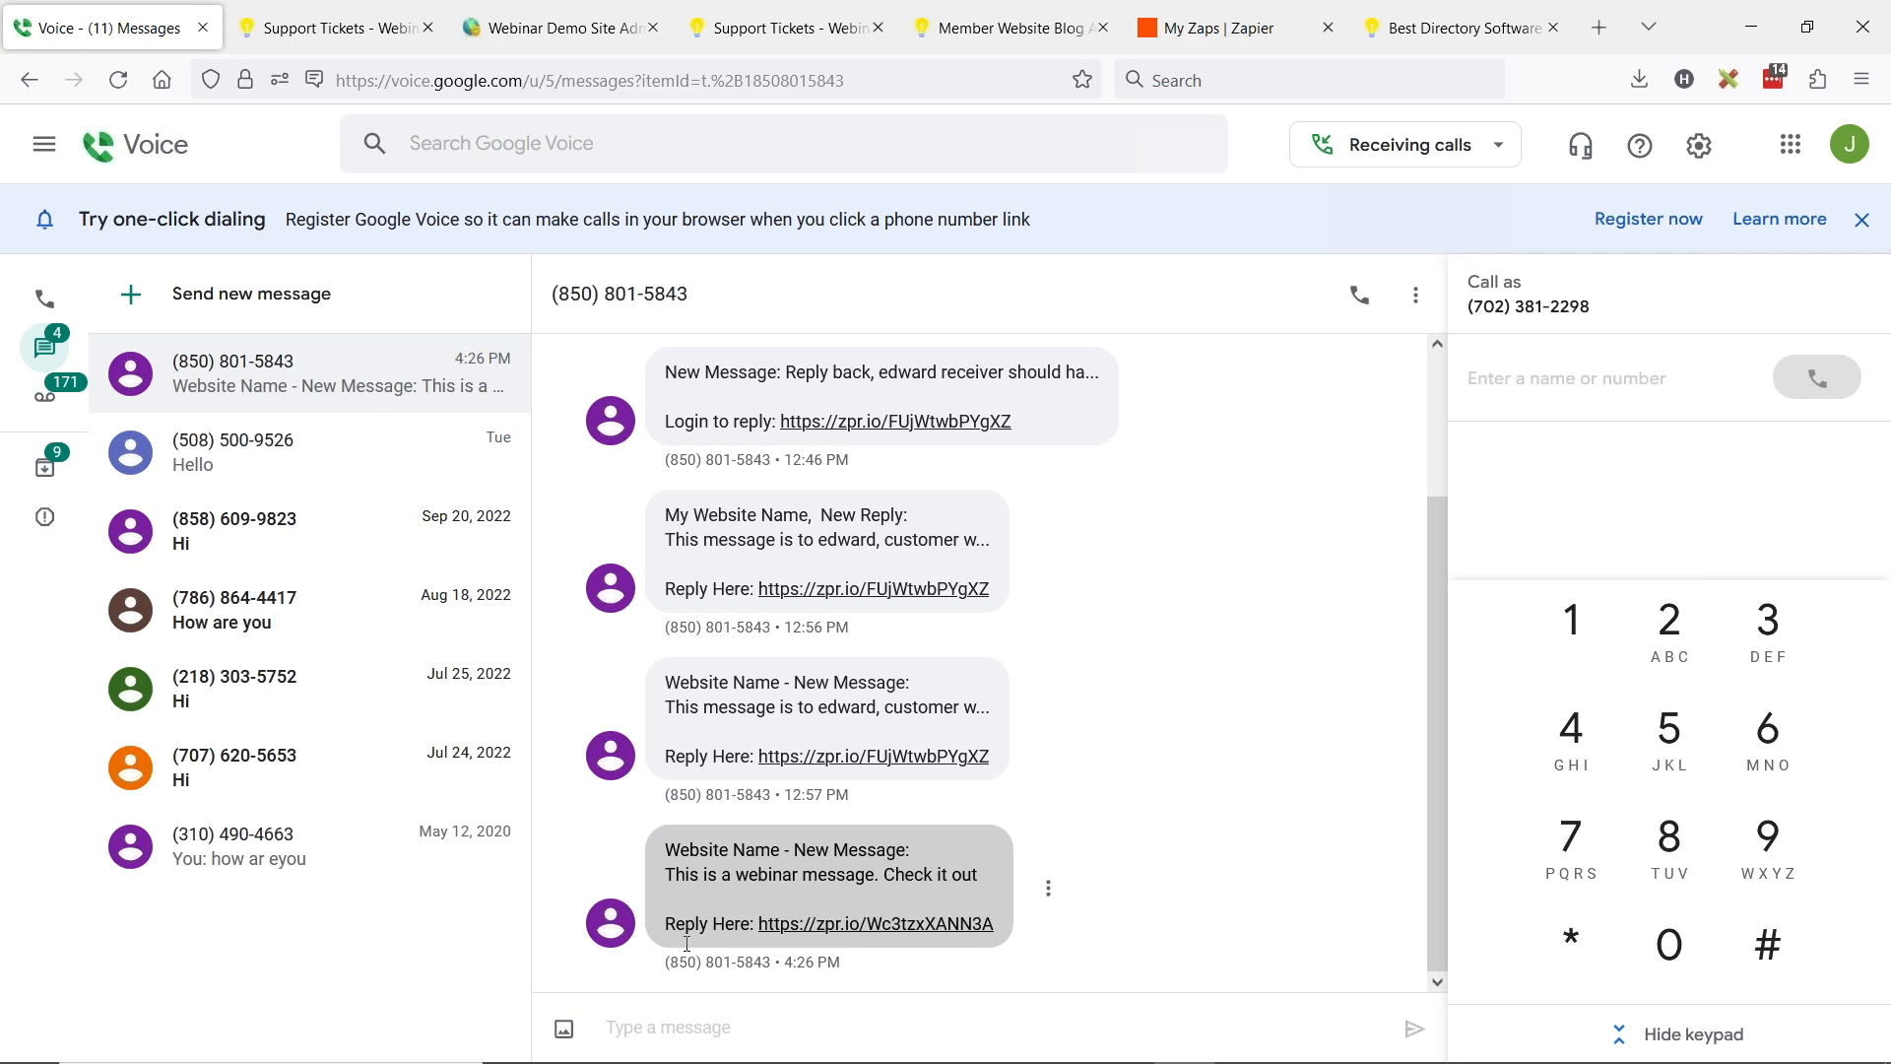
click(881, 926)
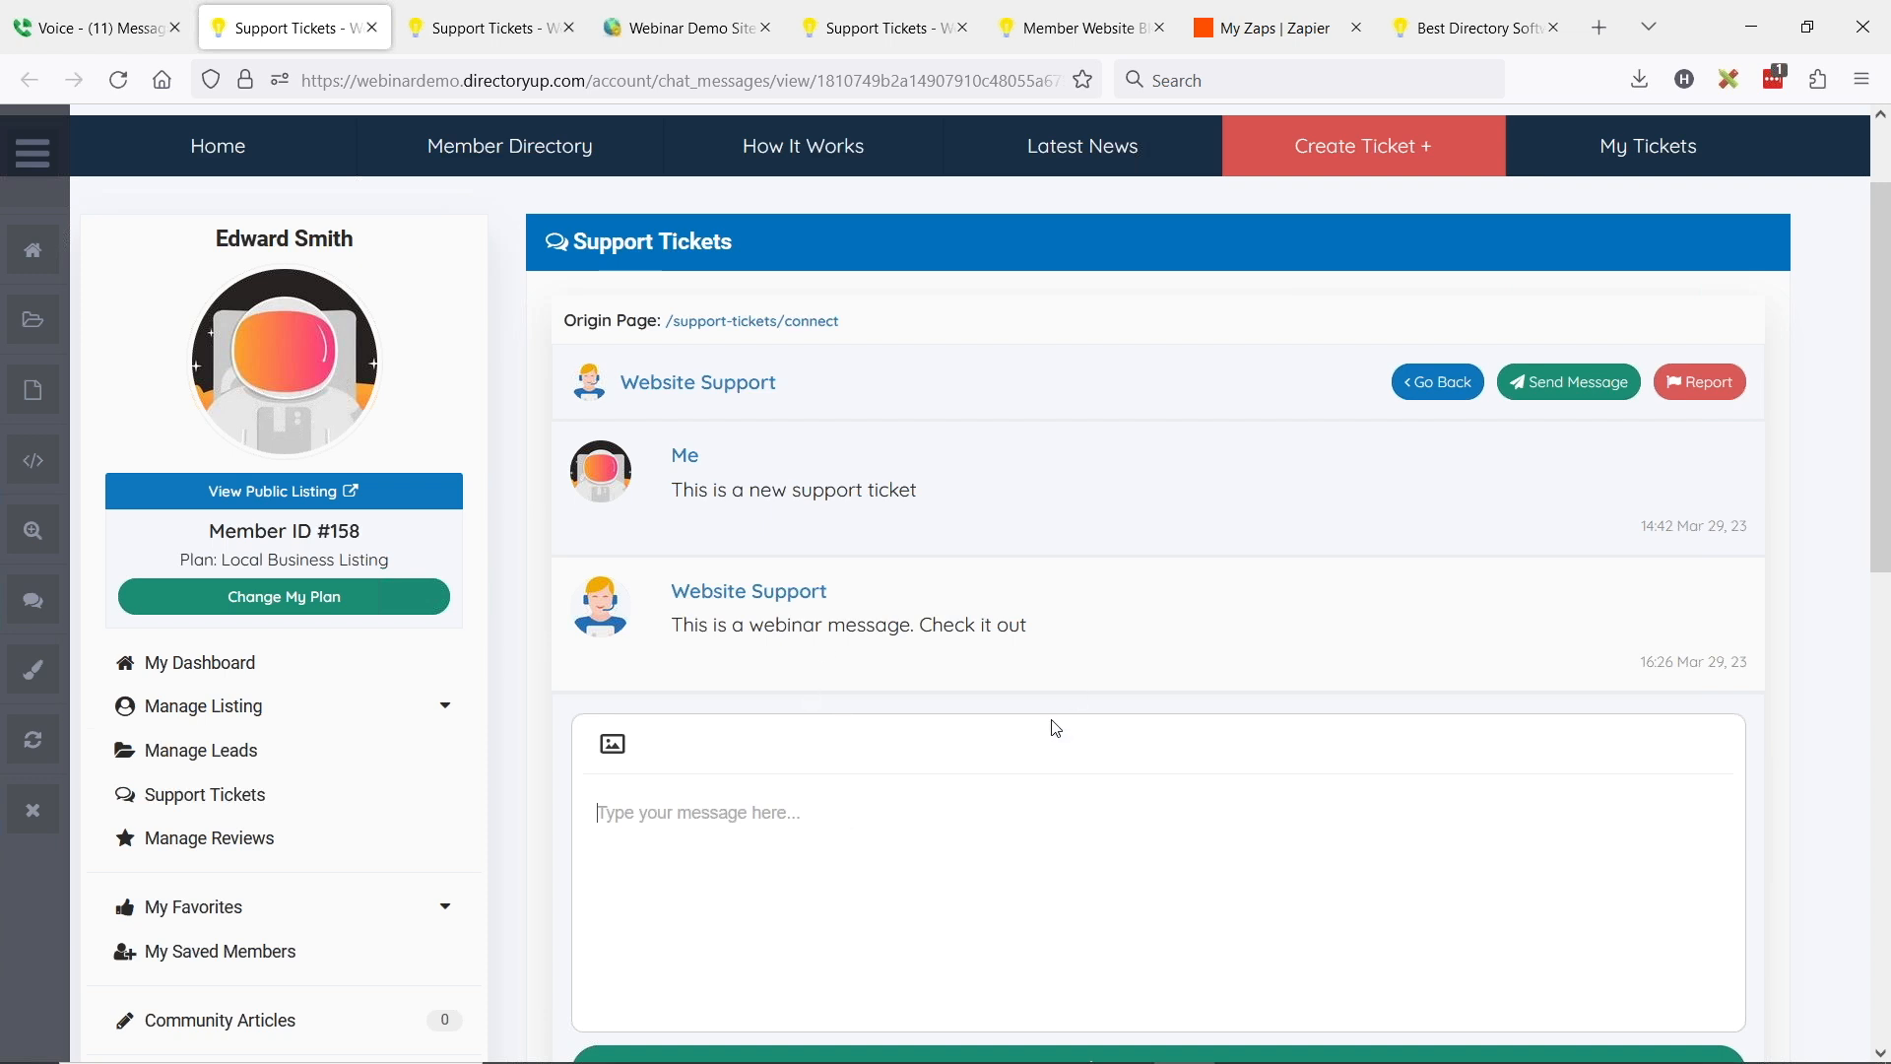
key(alt)
key(alt)
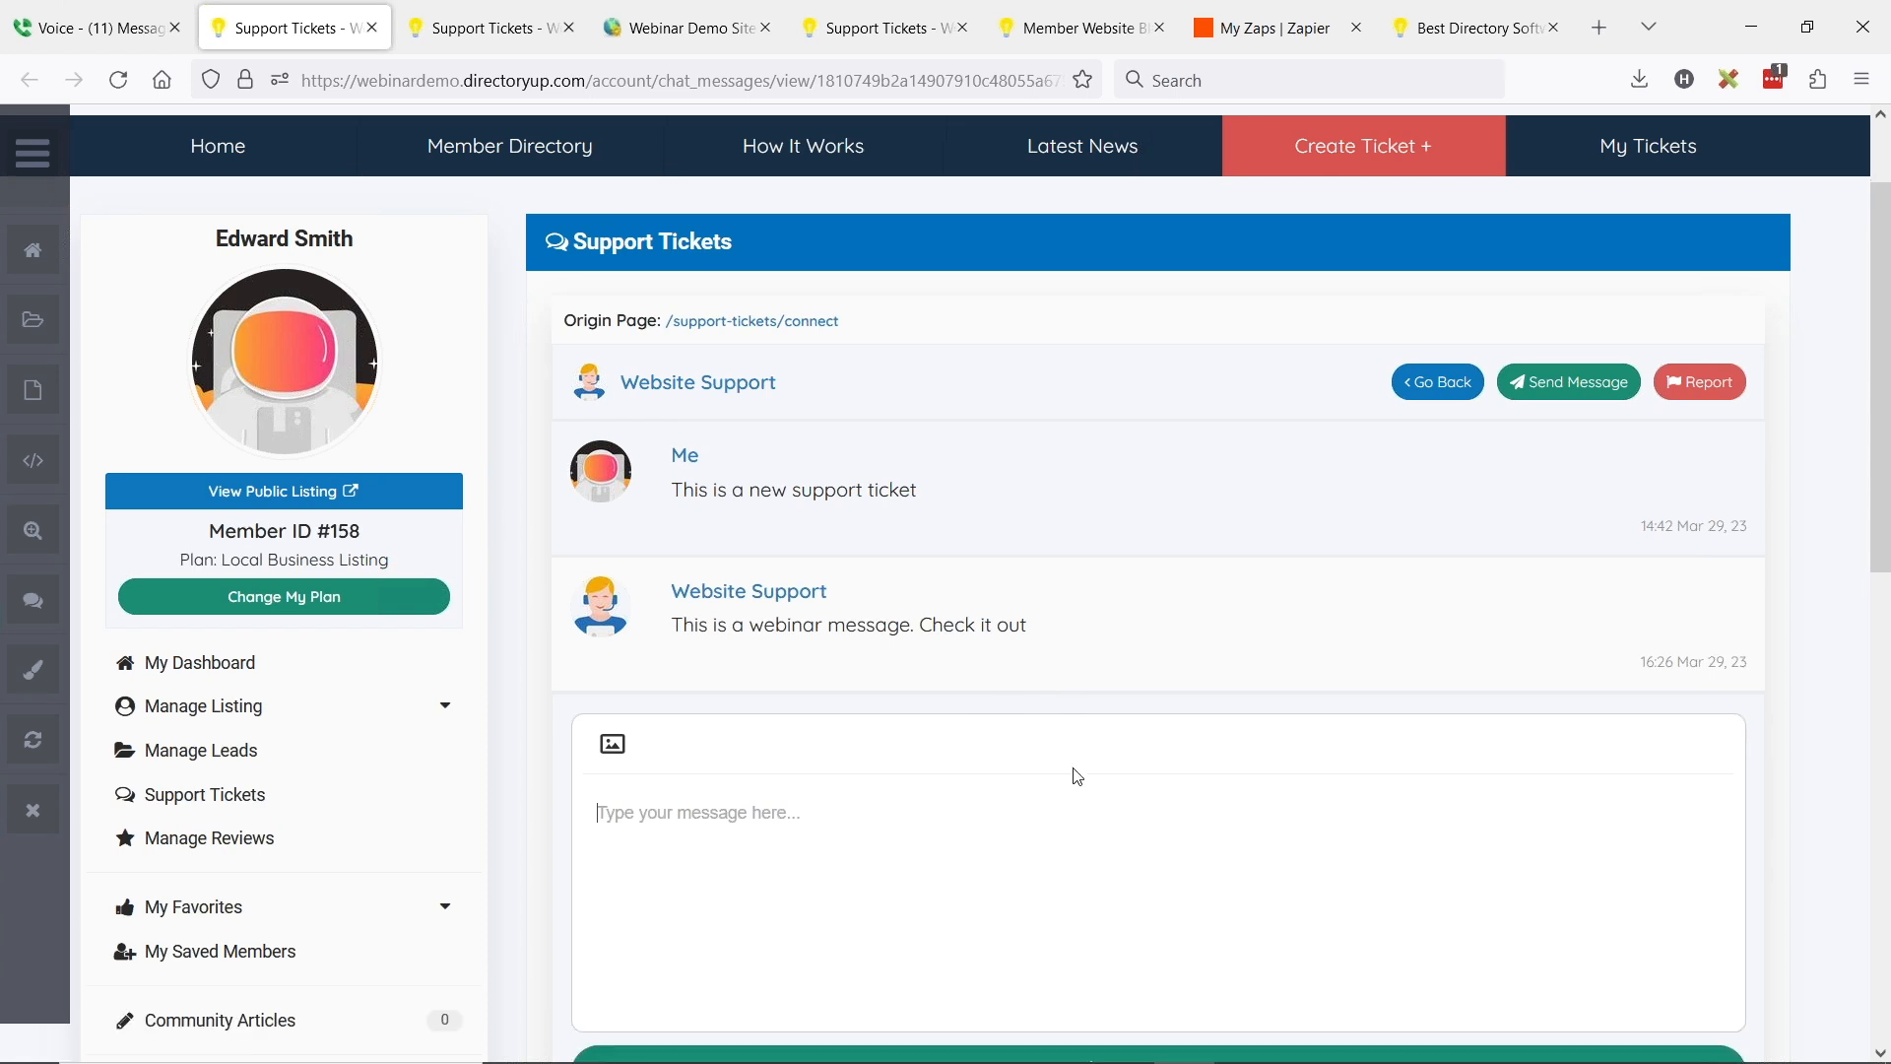
Switch to Zapier and view the Send SMS in Twilio action of the "Twilio SMS Messages for Chat Messages" Zap
click(1246, 8)
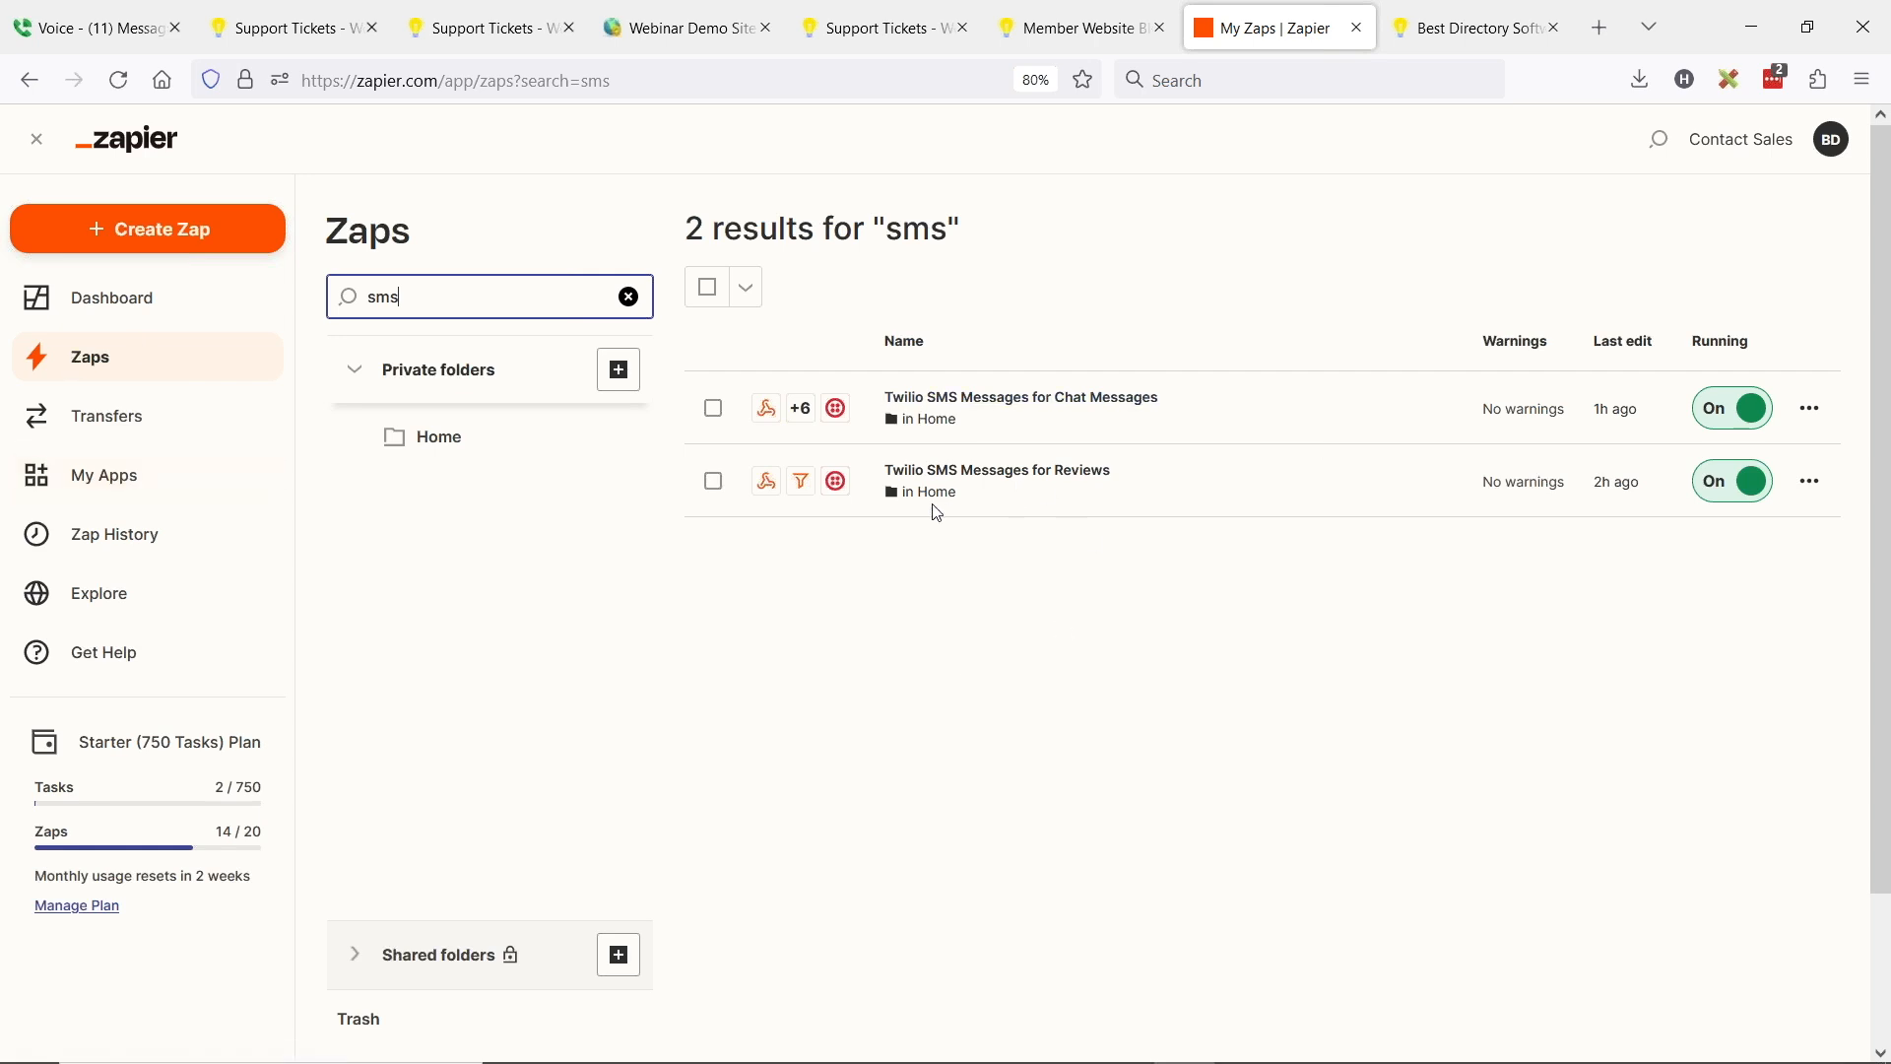
click(936, 413)
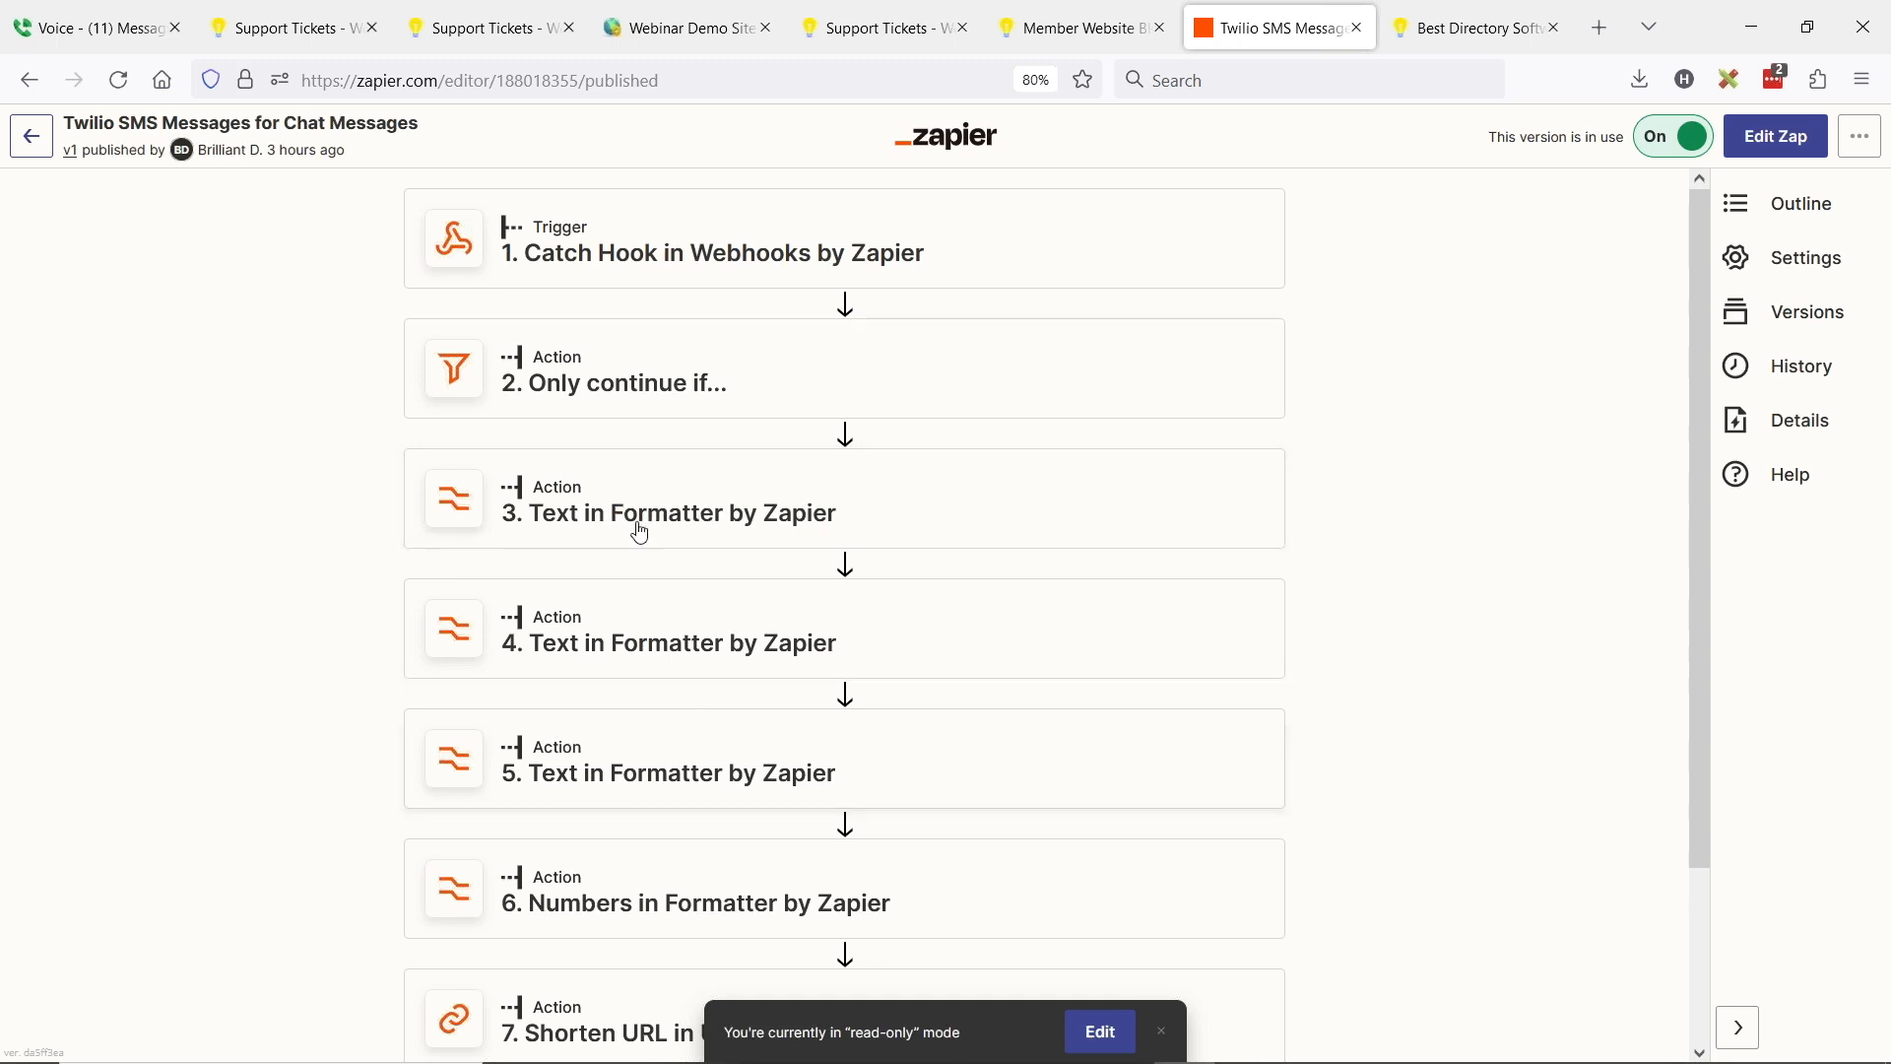
scroll(806, 515, down, 3)
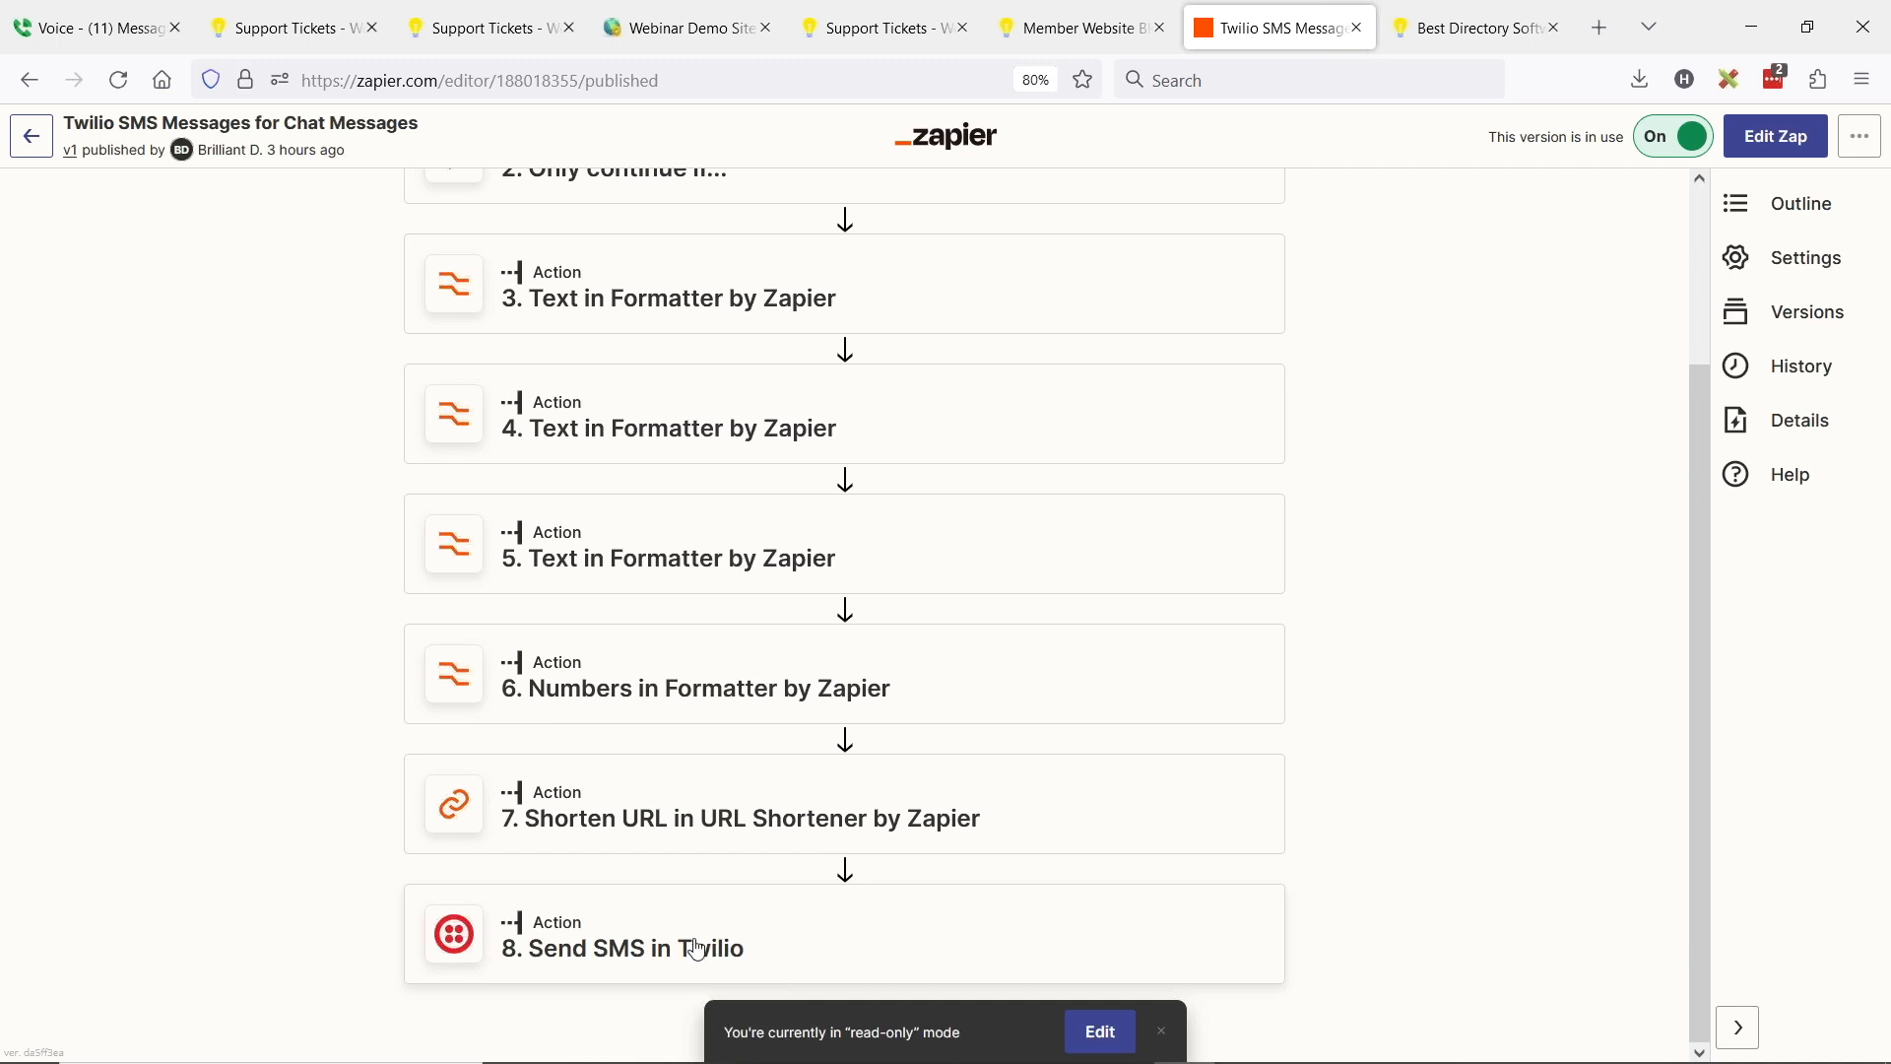
click(723, 953)
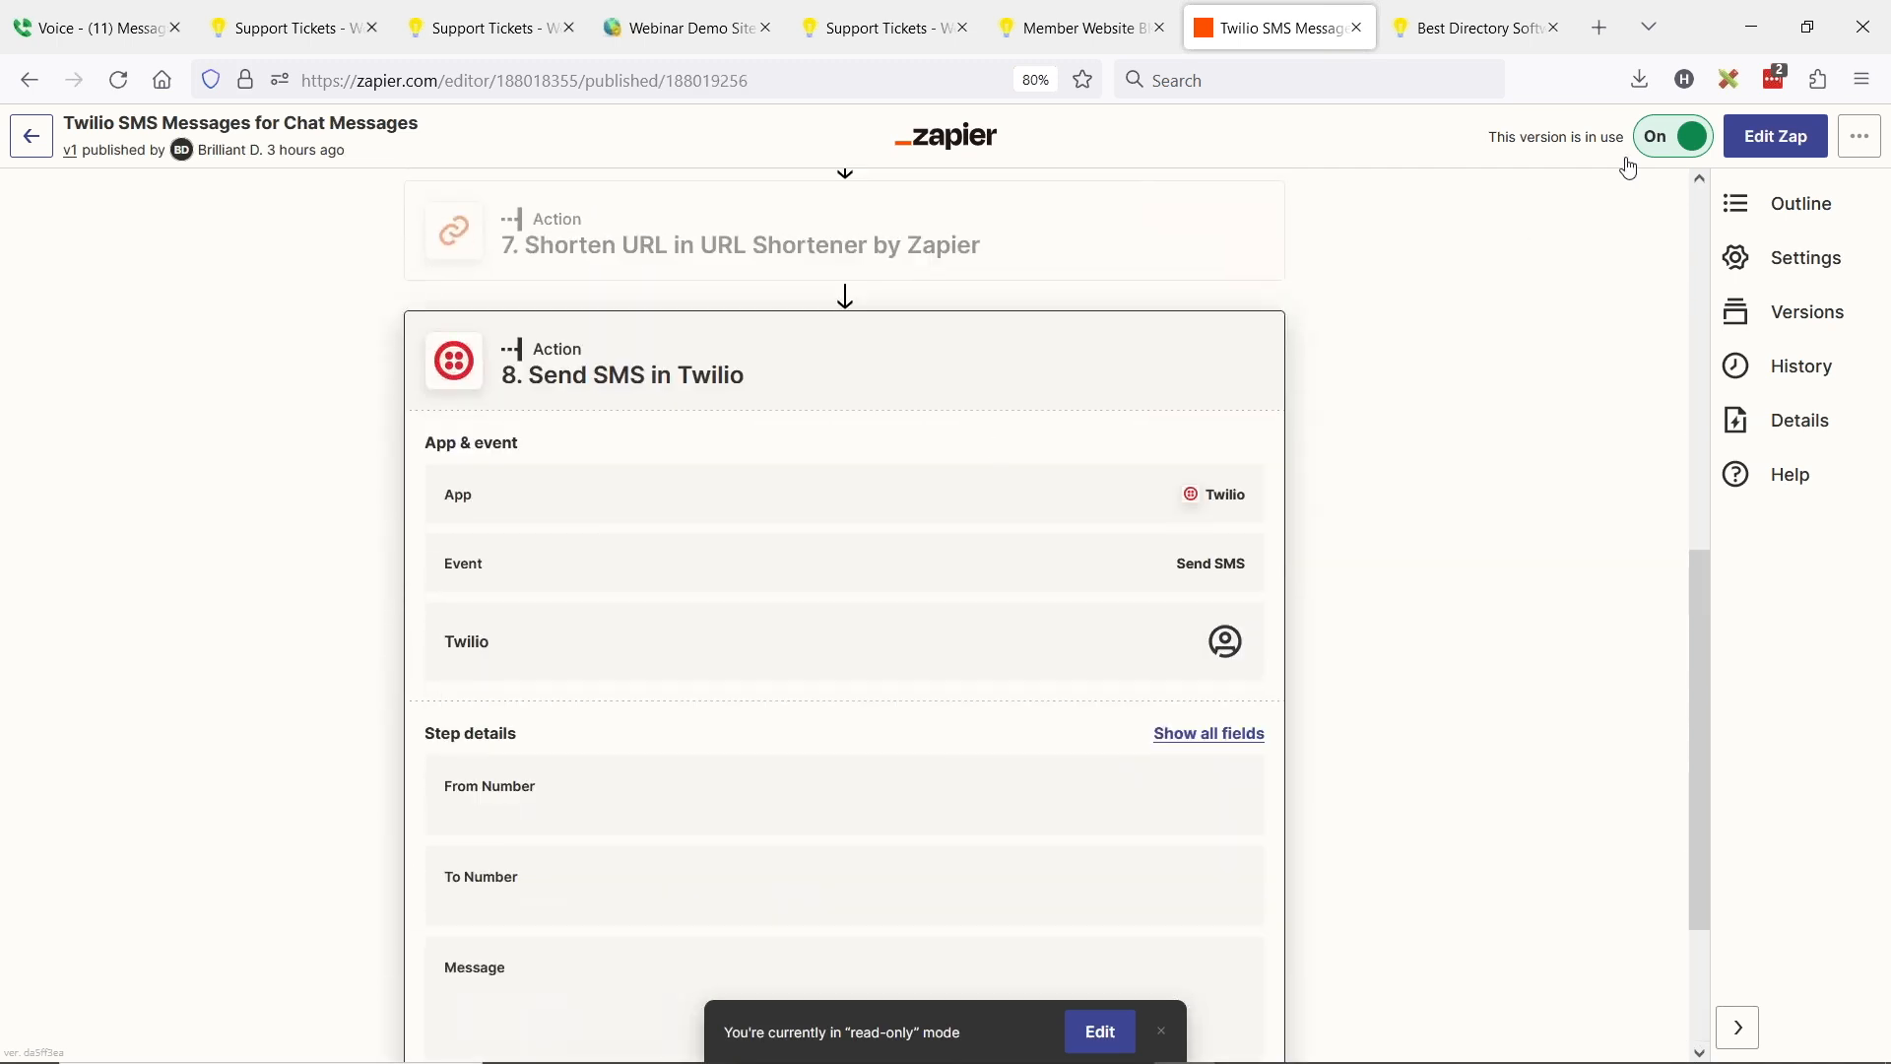
Open the Zap's unpublished draft and examine the Twilio action's message template and the Zap's other actions
click(1763, 136)
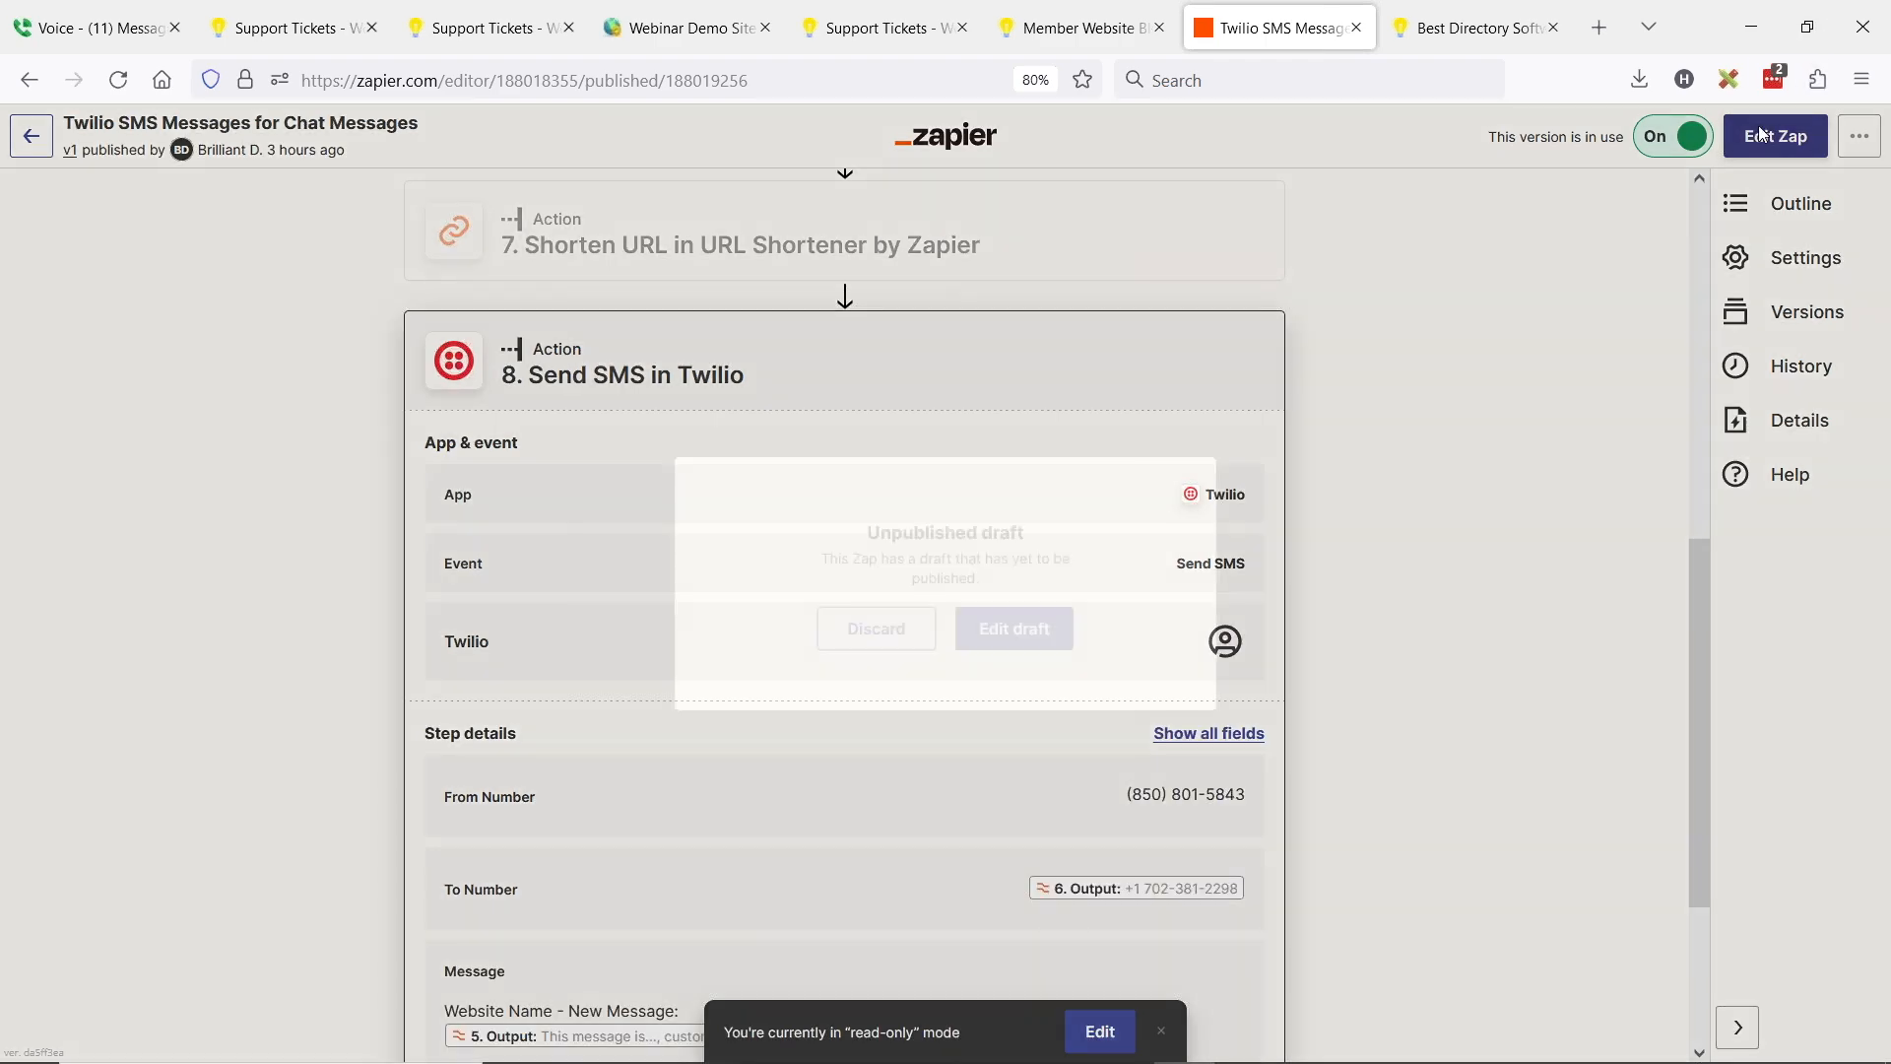
click(1005, 624)
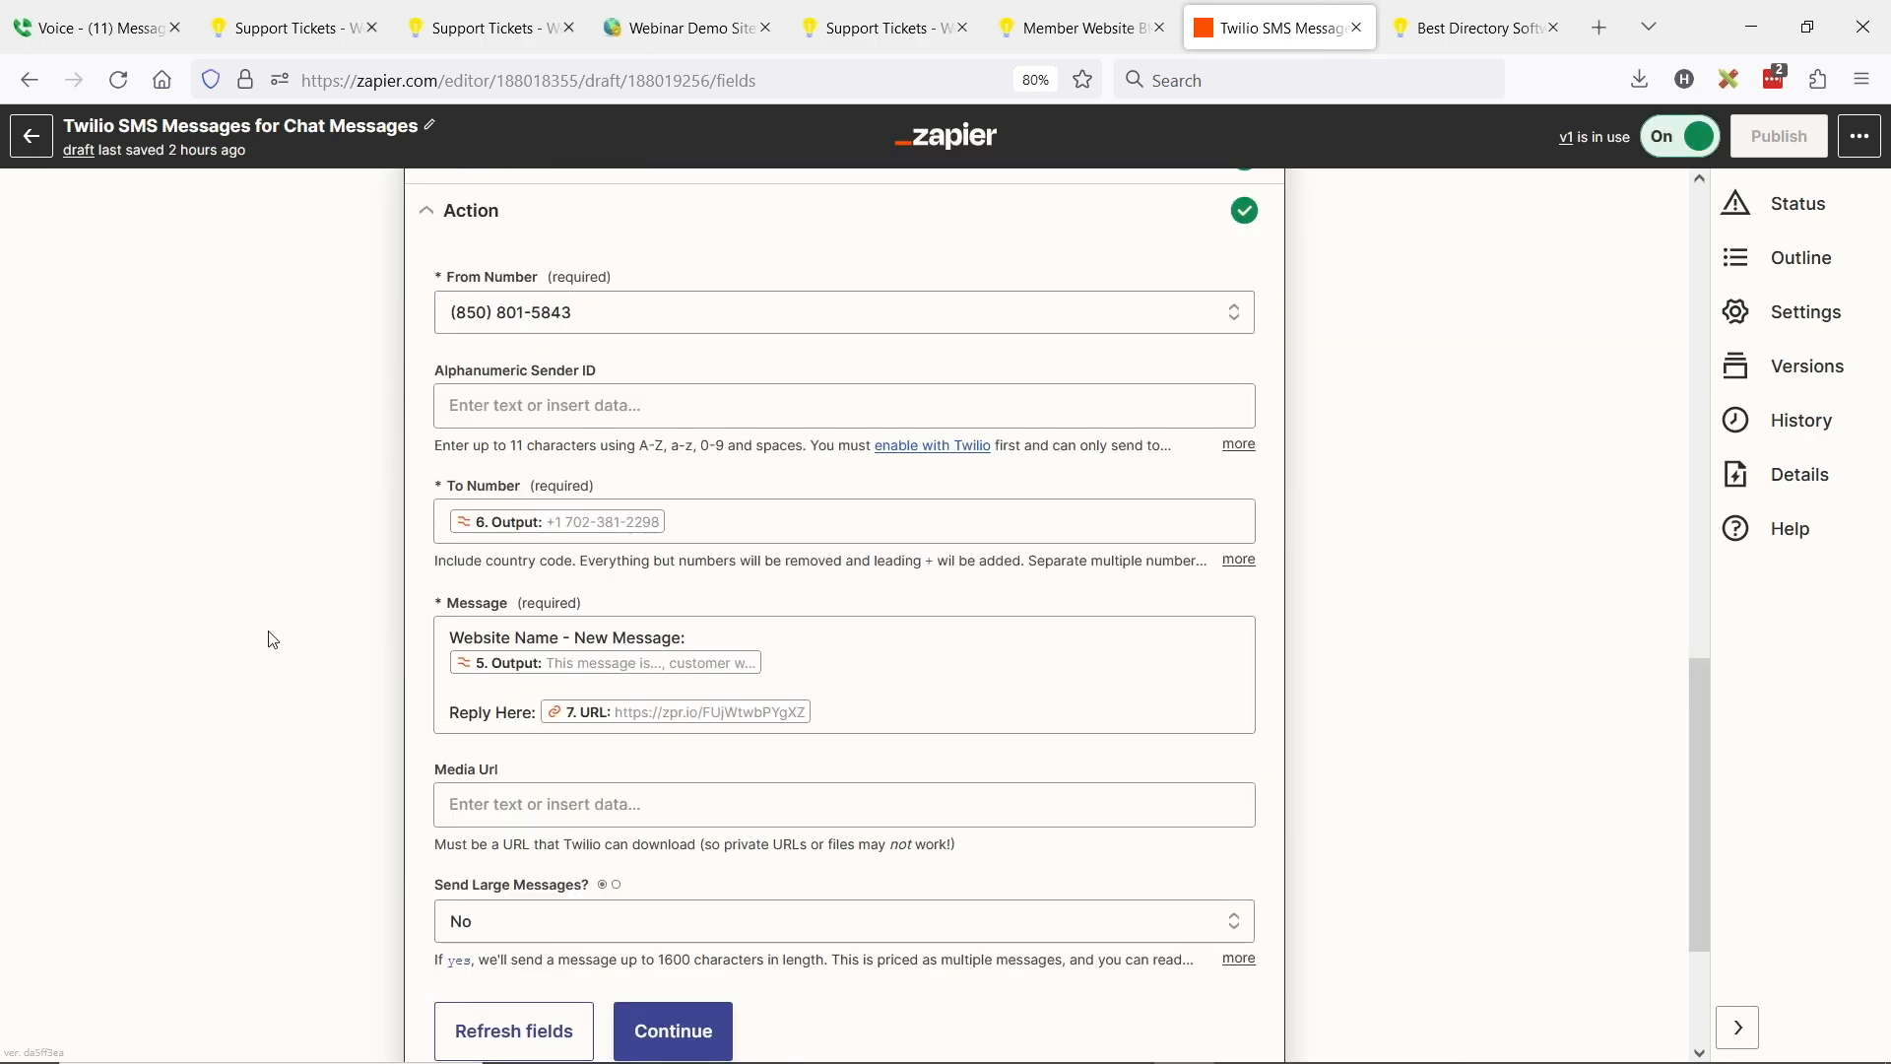
scroll(469, 503, down, 2)
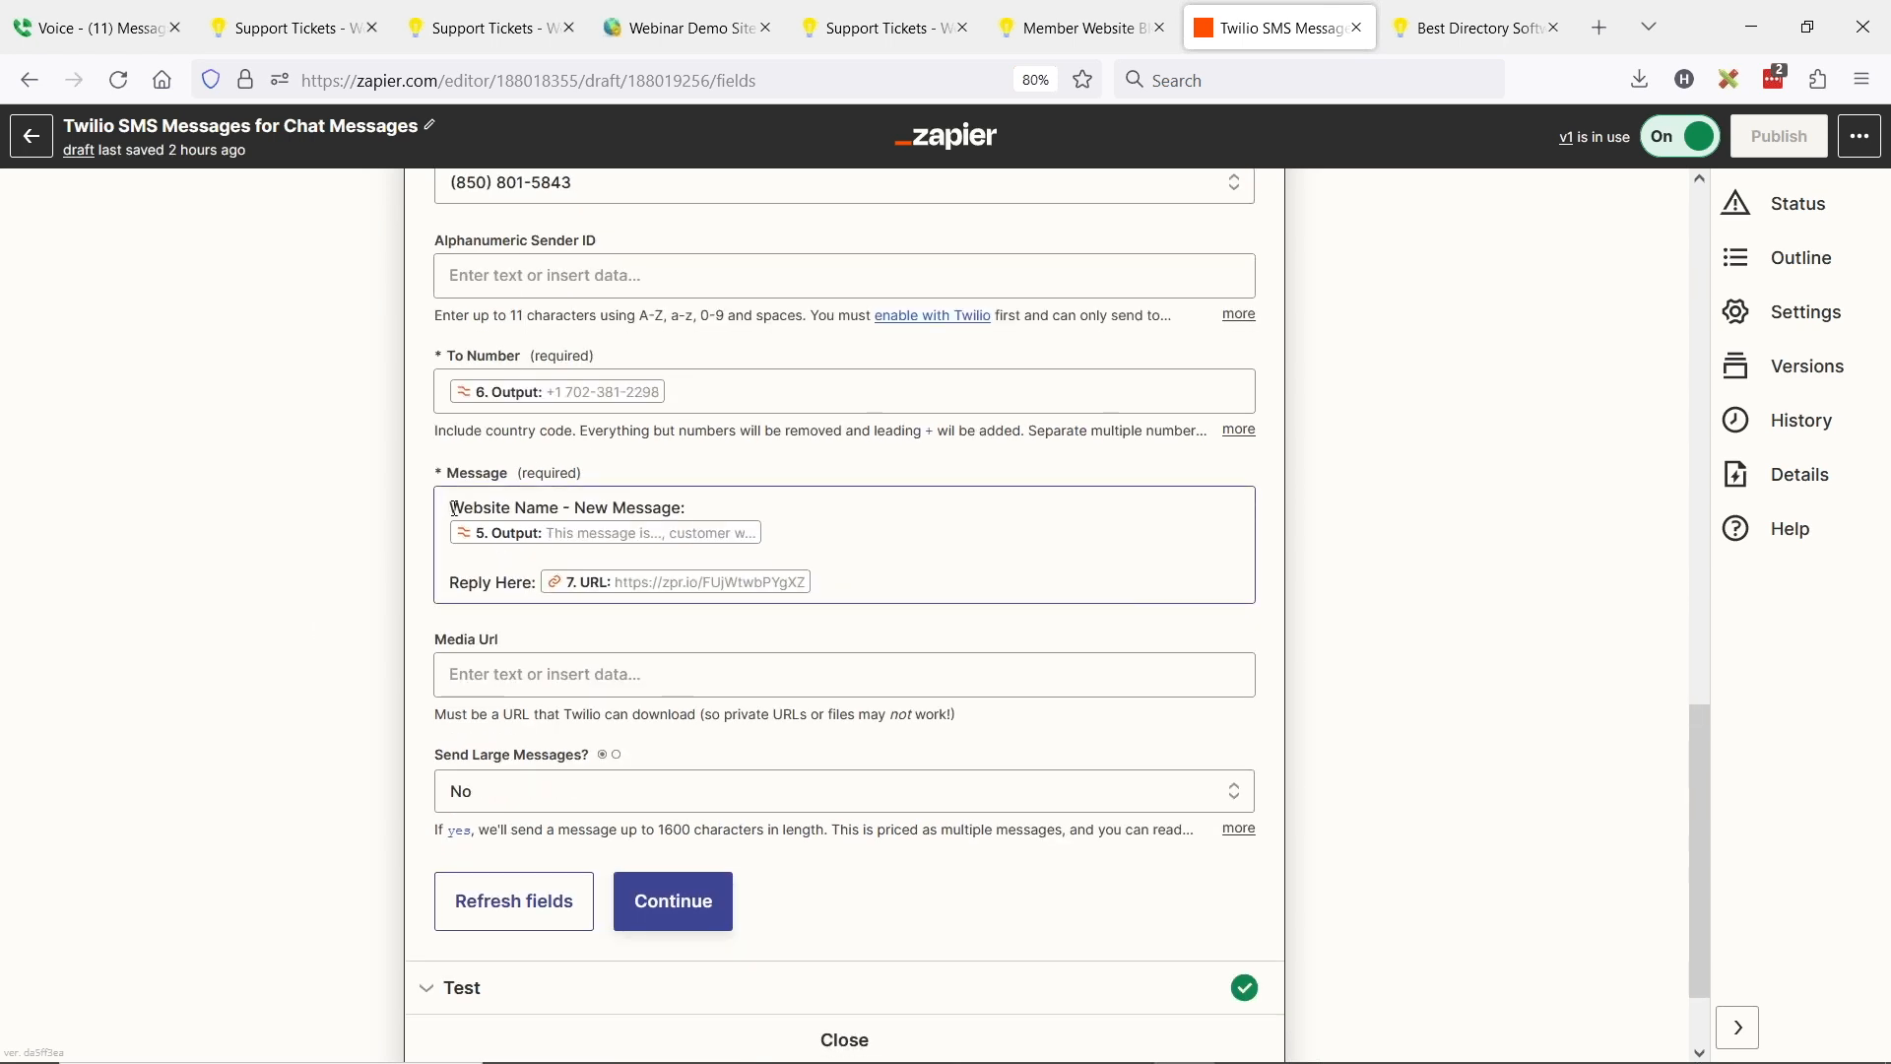
click(454, 508)
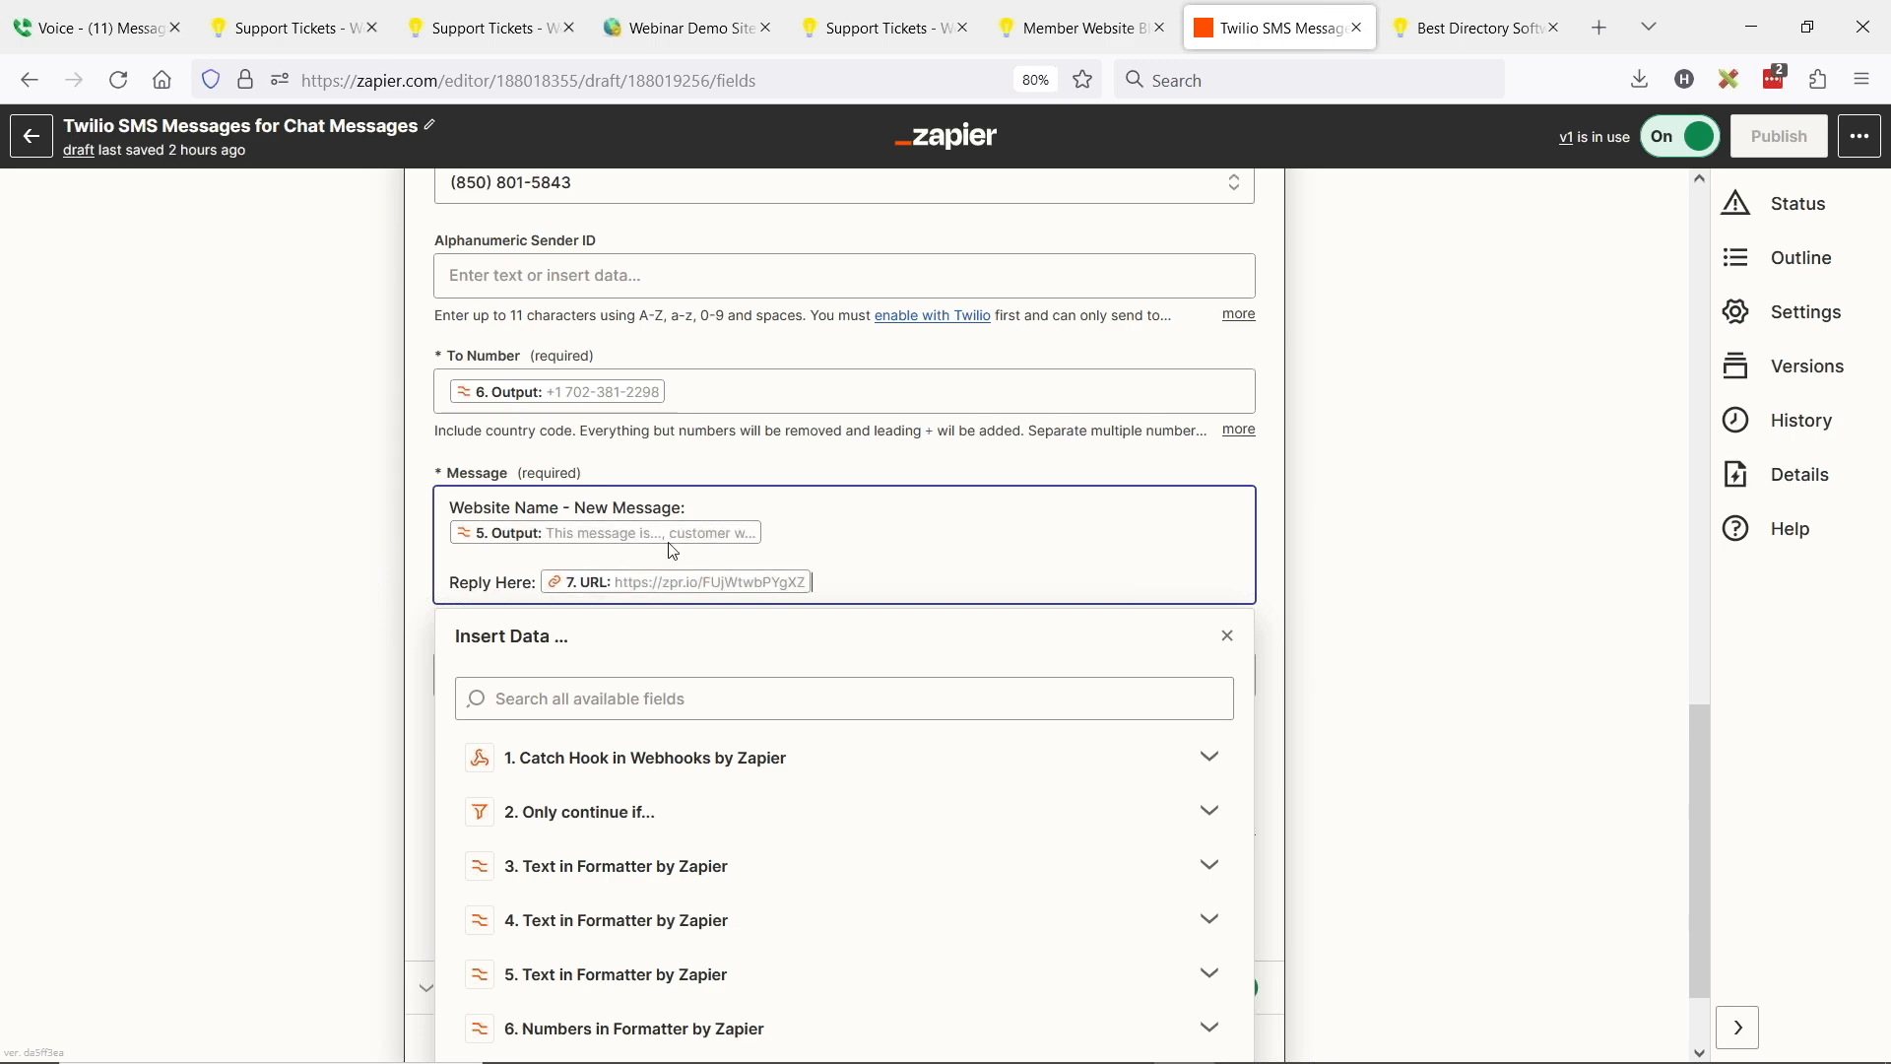
scroll(291, 713, up, 12)
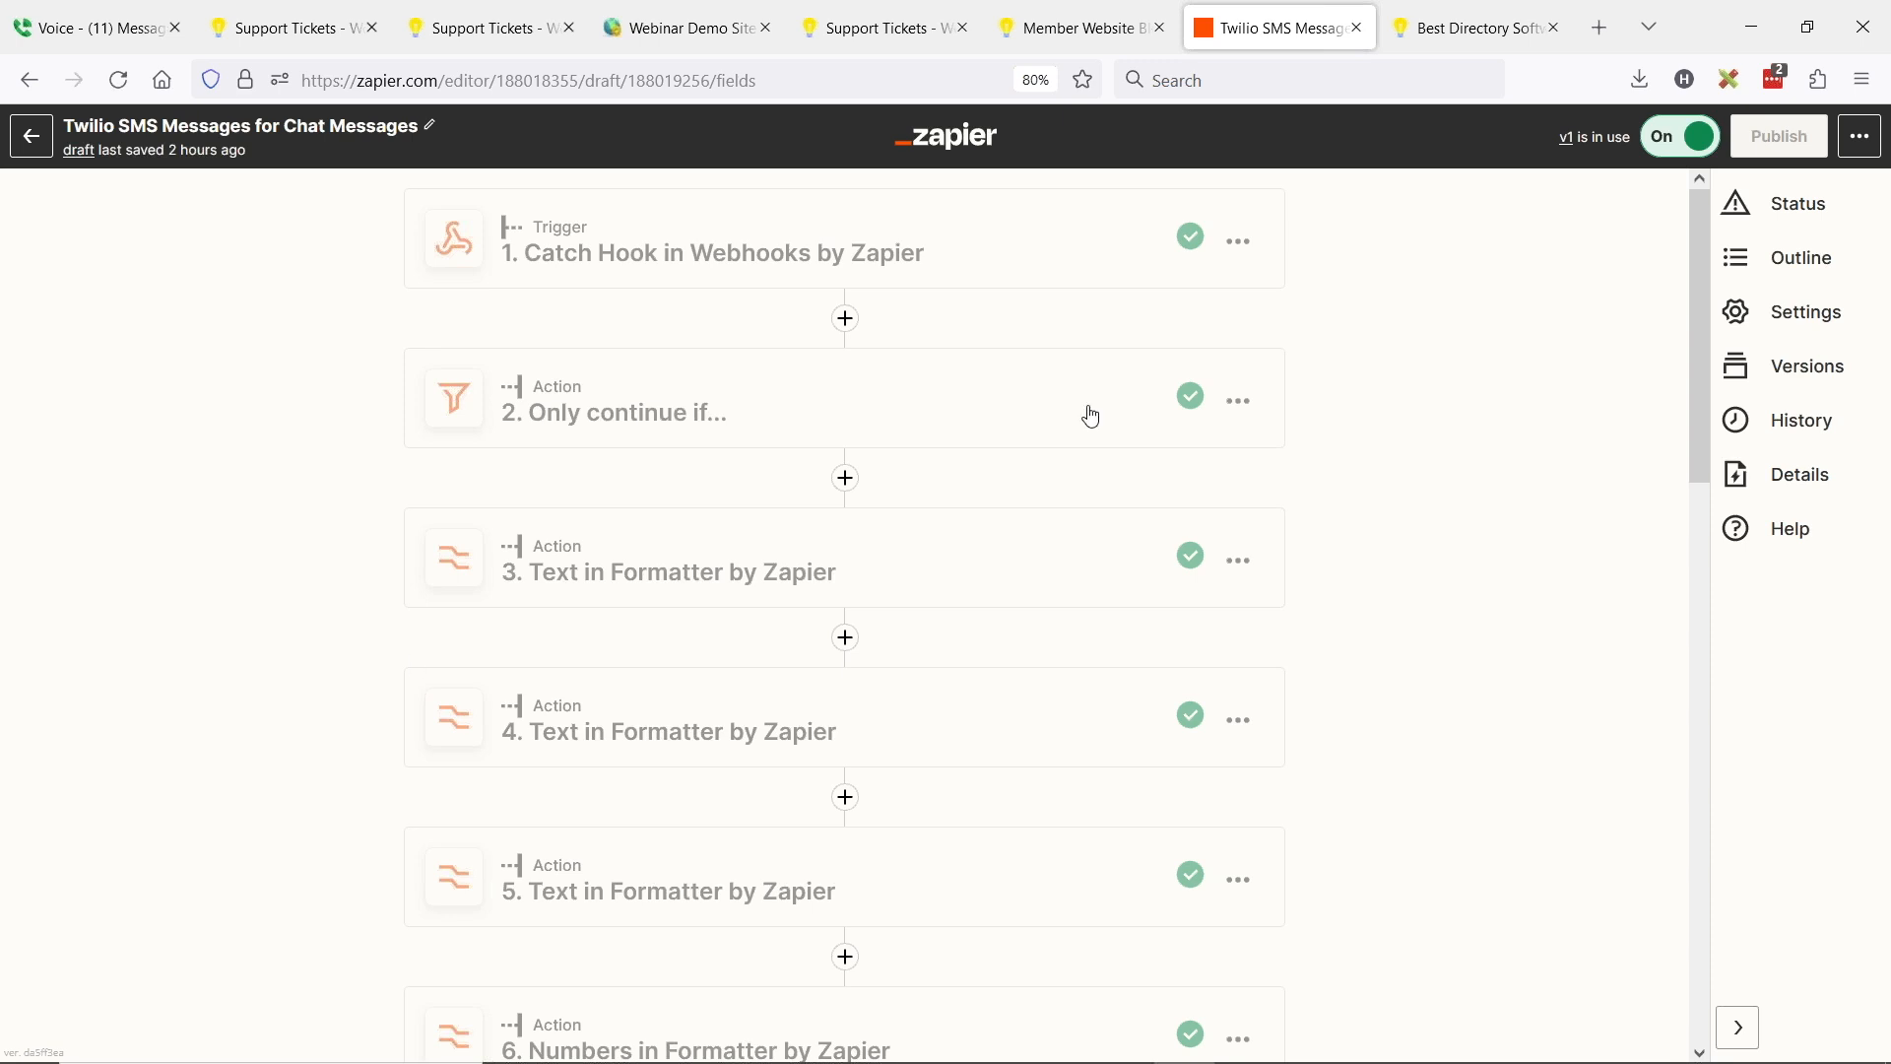
Return to the Zaps list and create a new Zap named "Webinar SMS Chats"
click(31, 146)
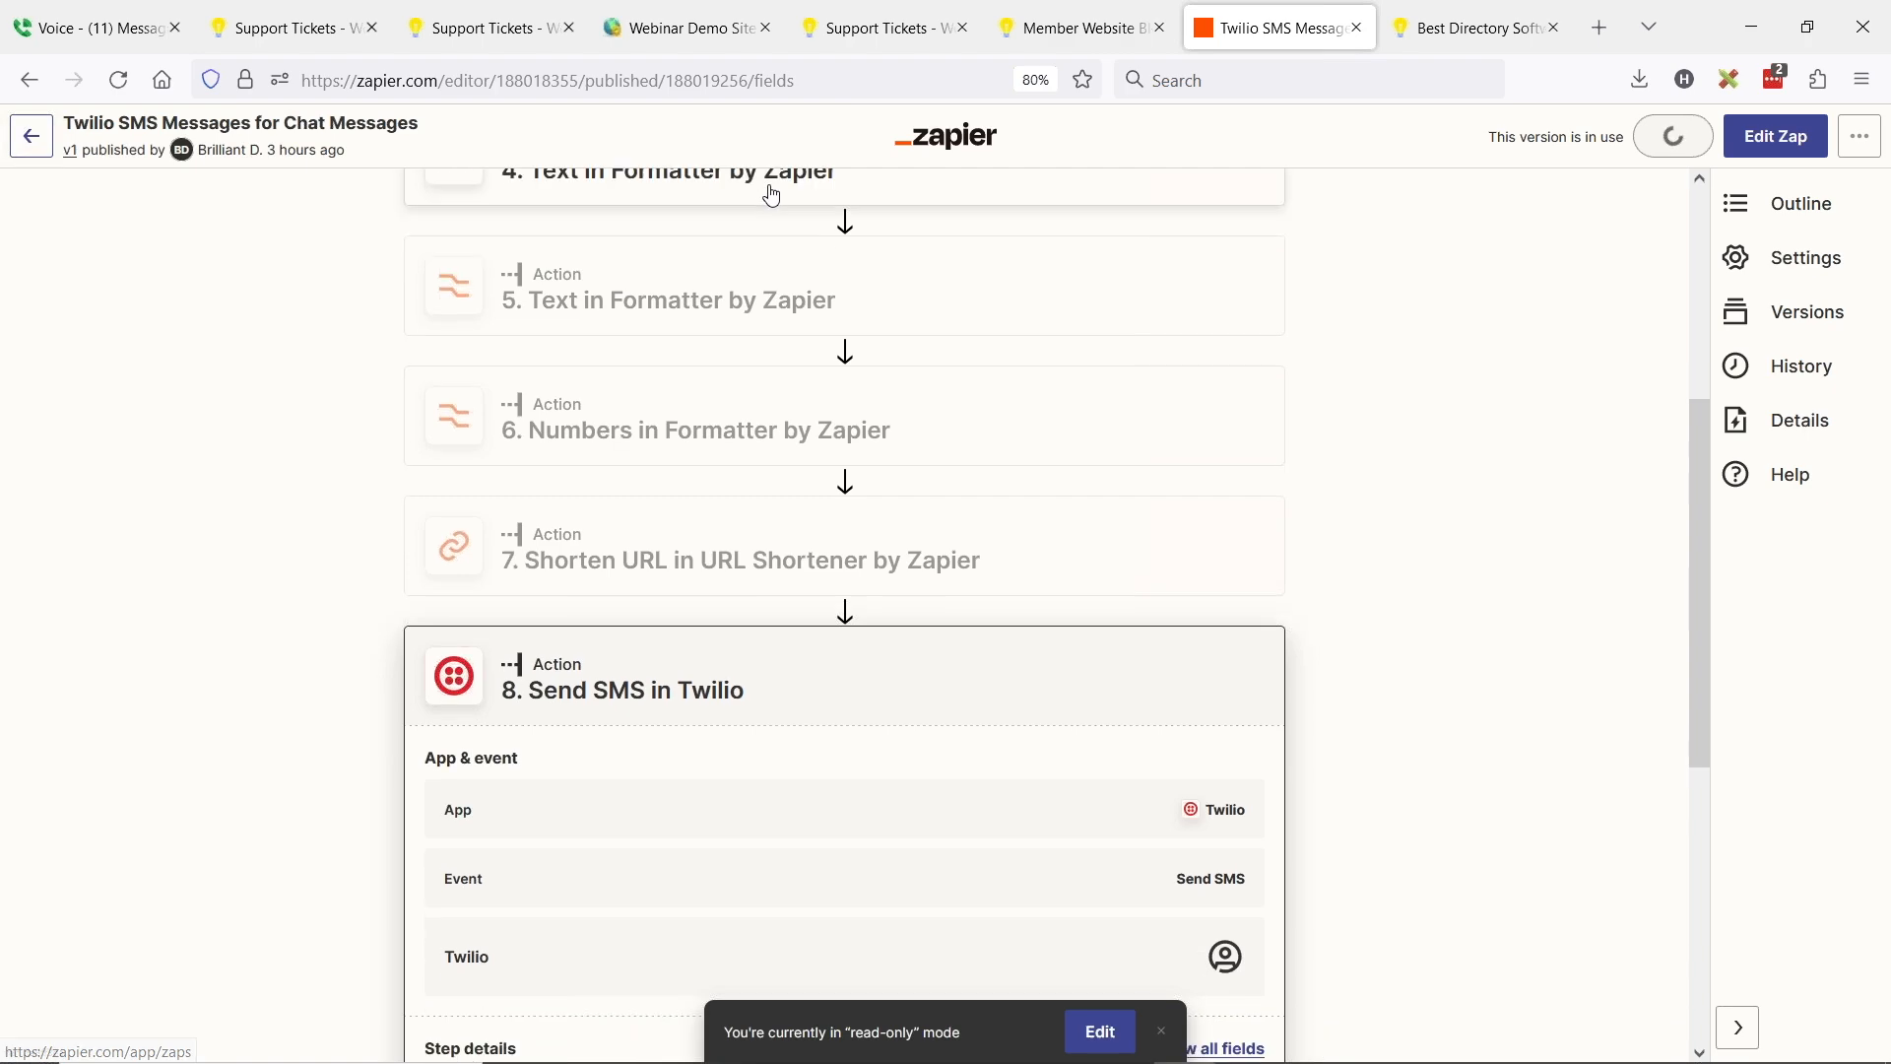
click(54, 146)
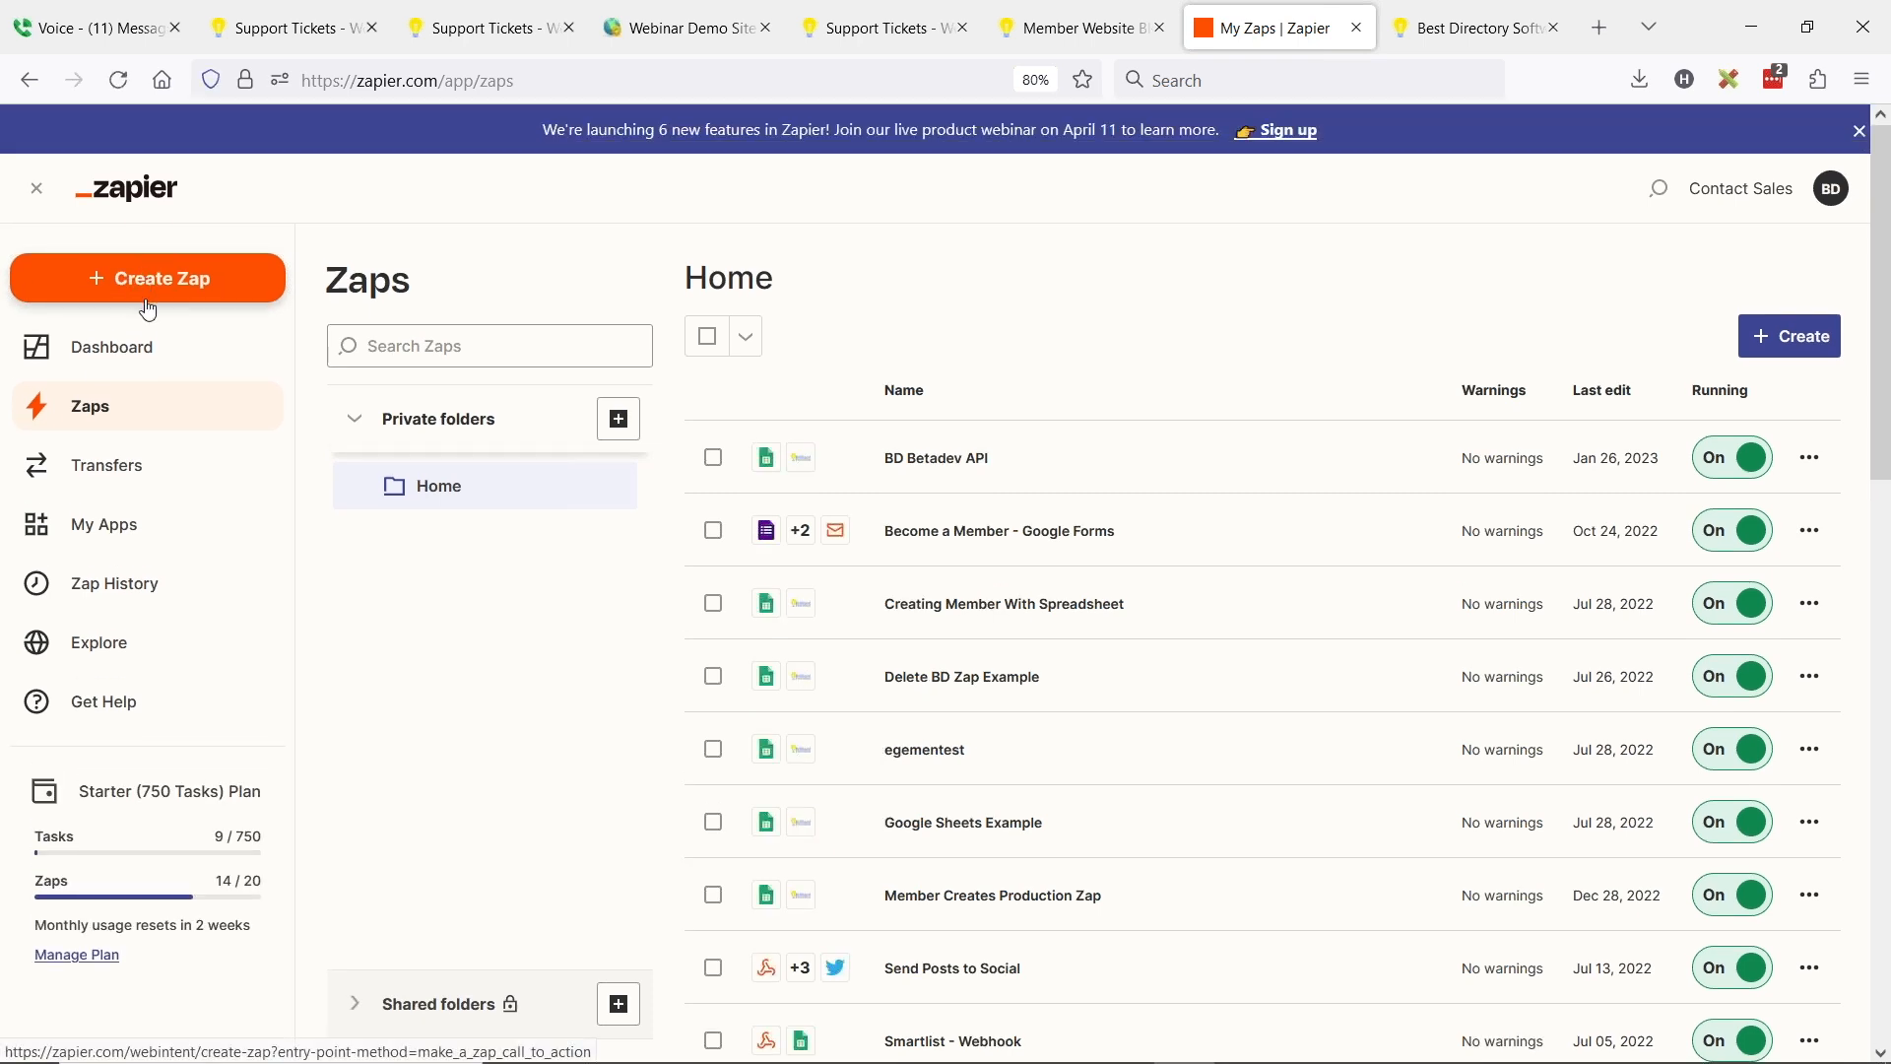
click(149, 294)
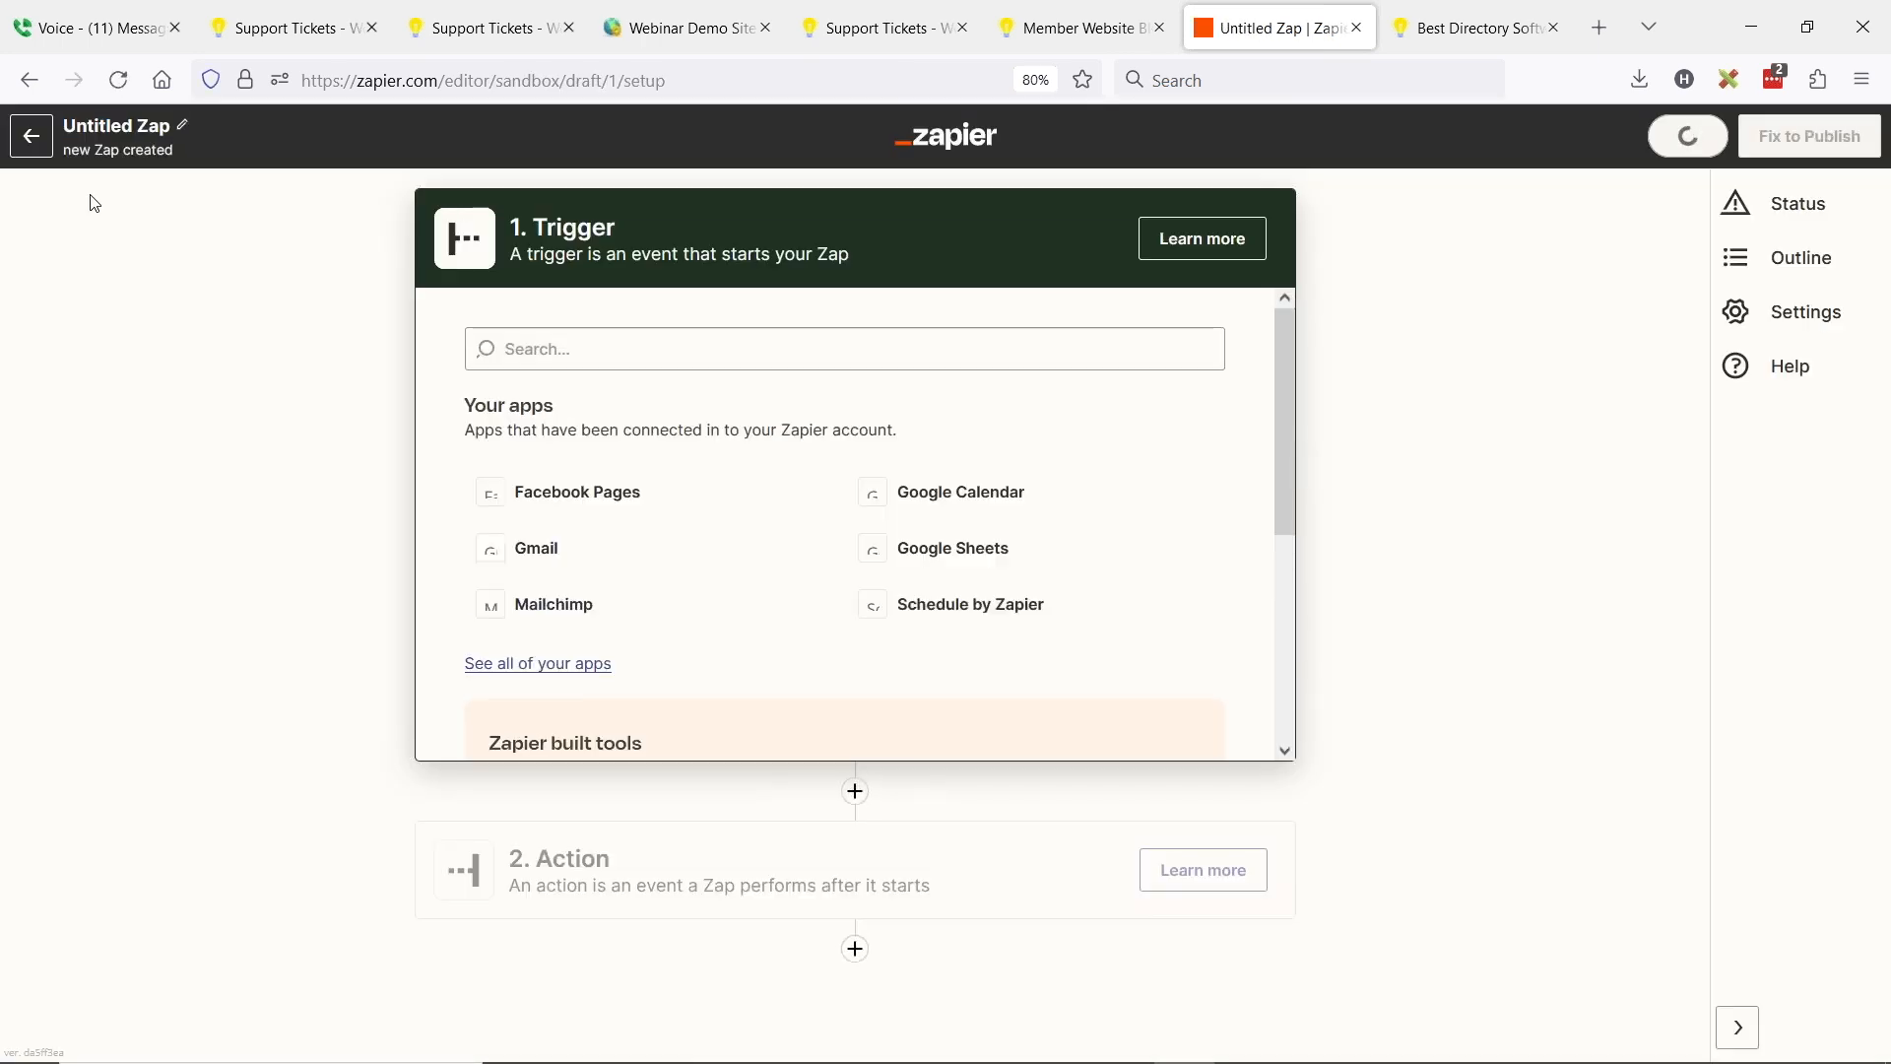
text(Webinar SMS)
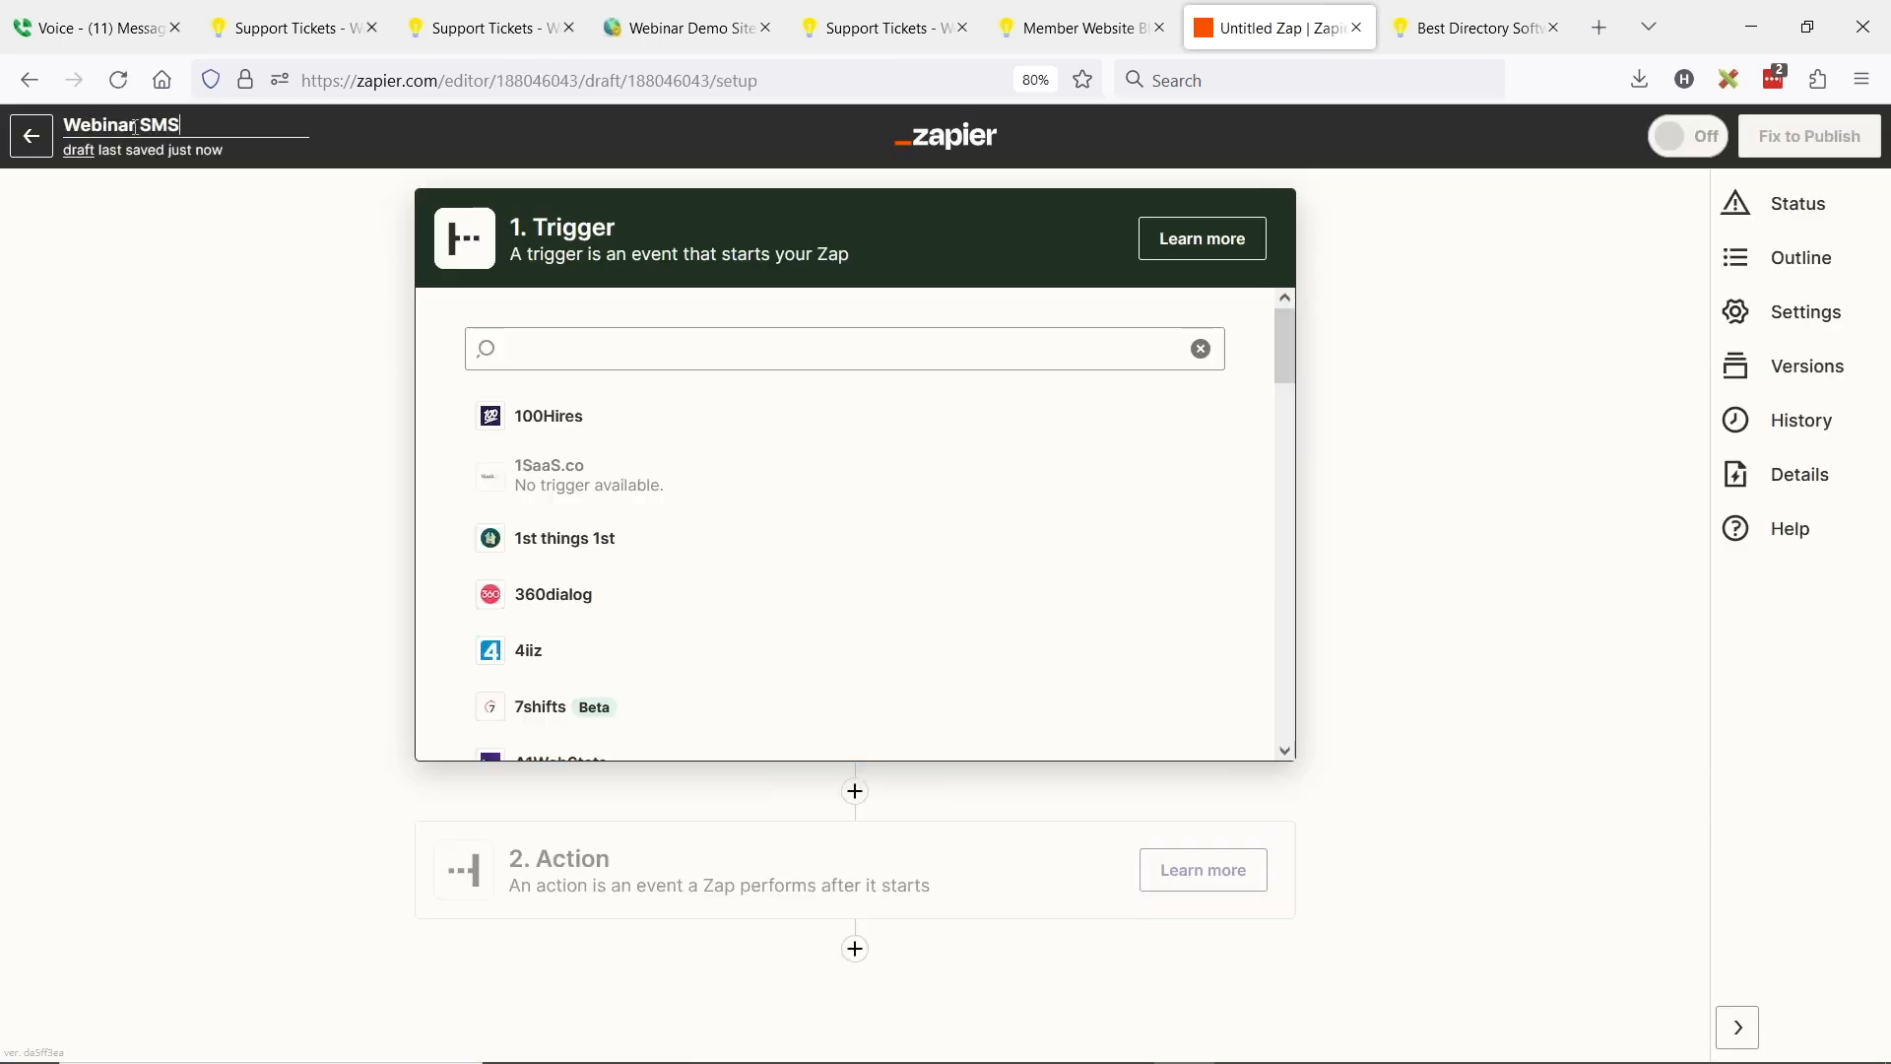
text( Chats)
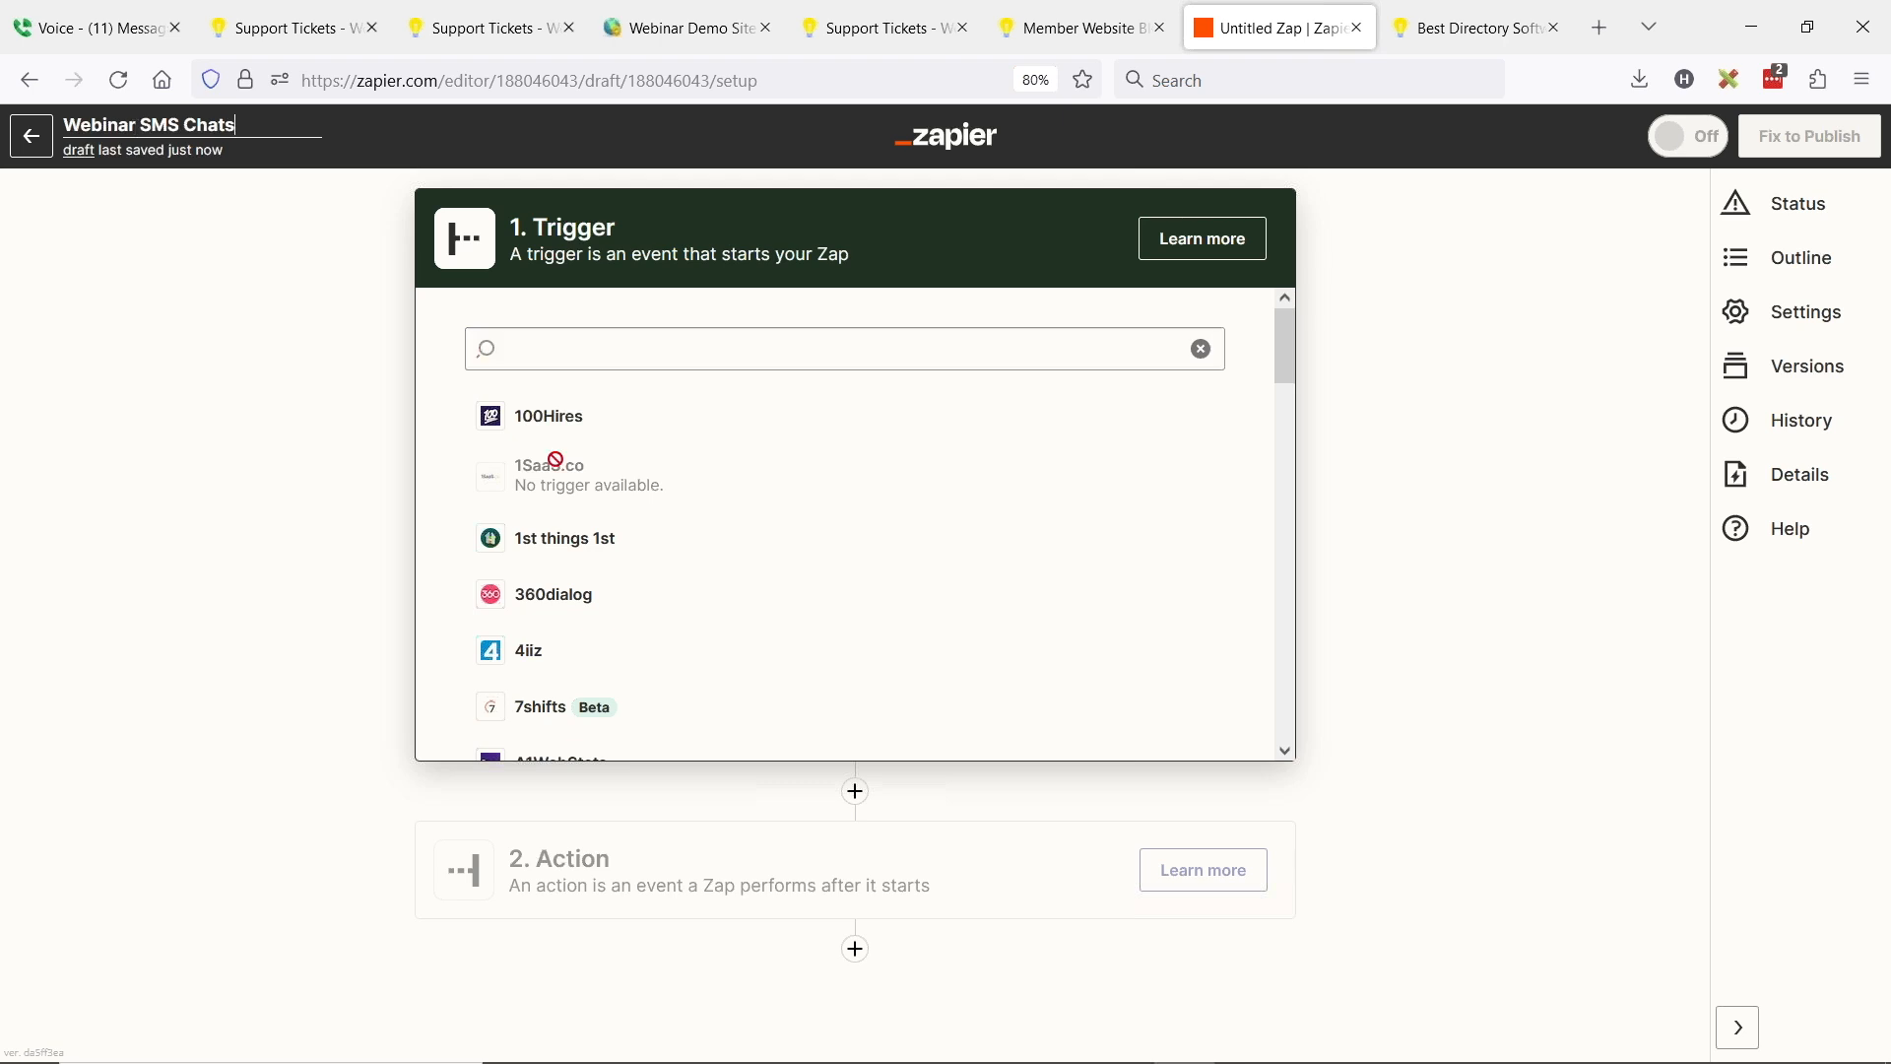
Set the Zap's trigger to Webhooks by Zapier with the Catch Hook event
click(548, 356)
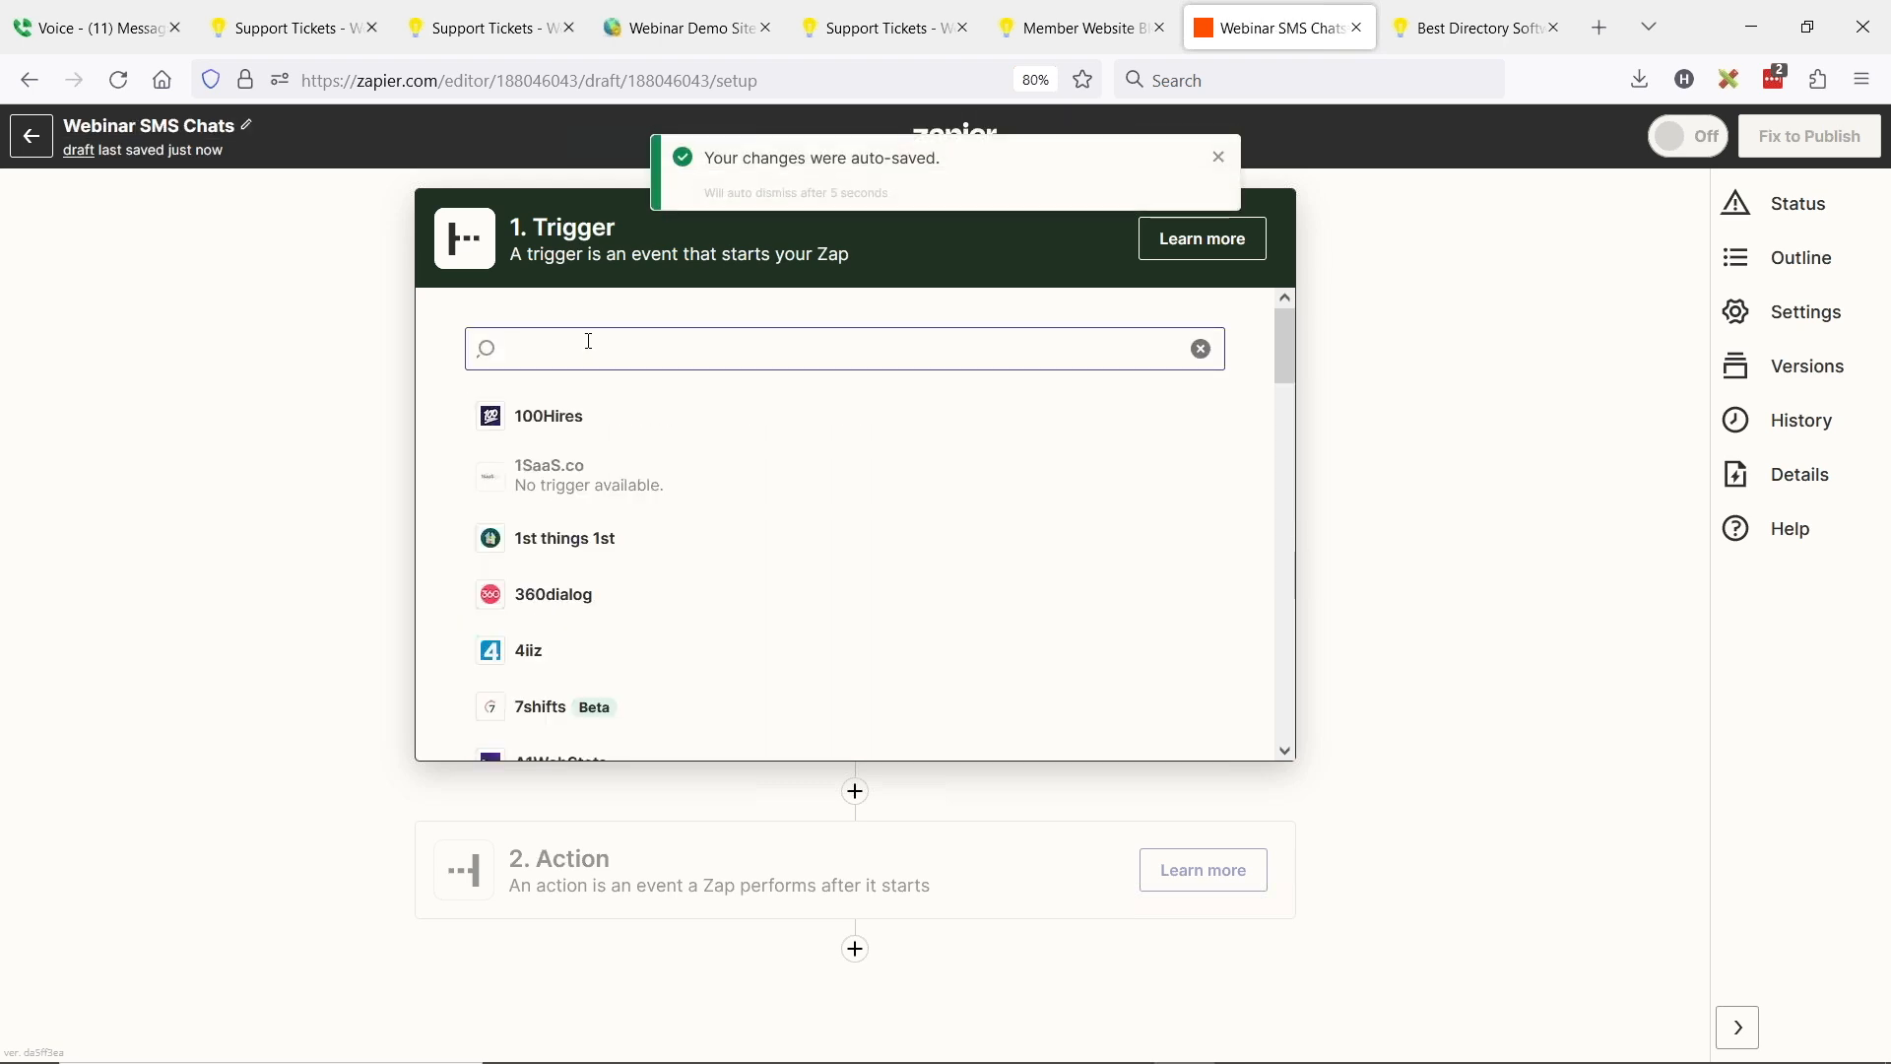
text(webhook)
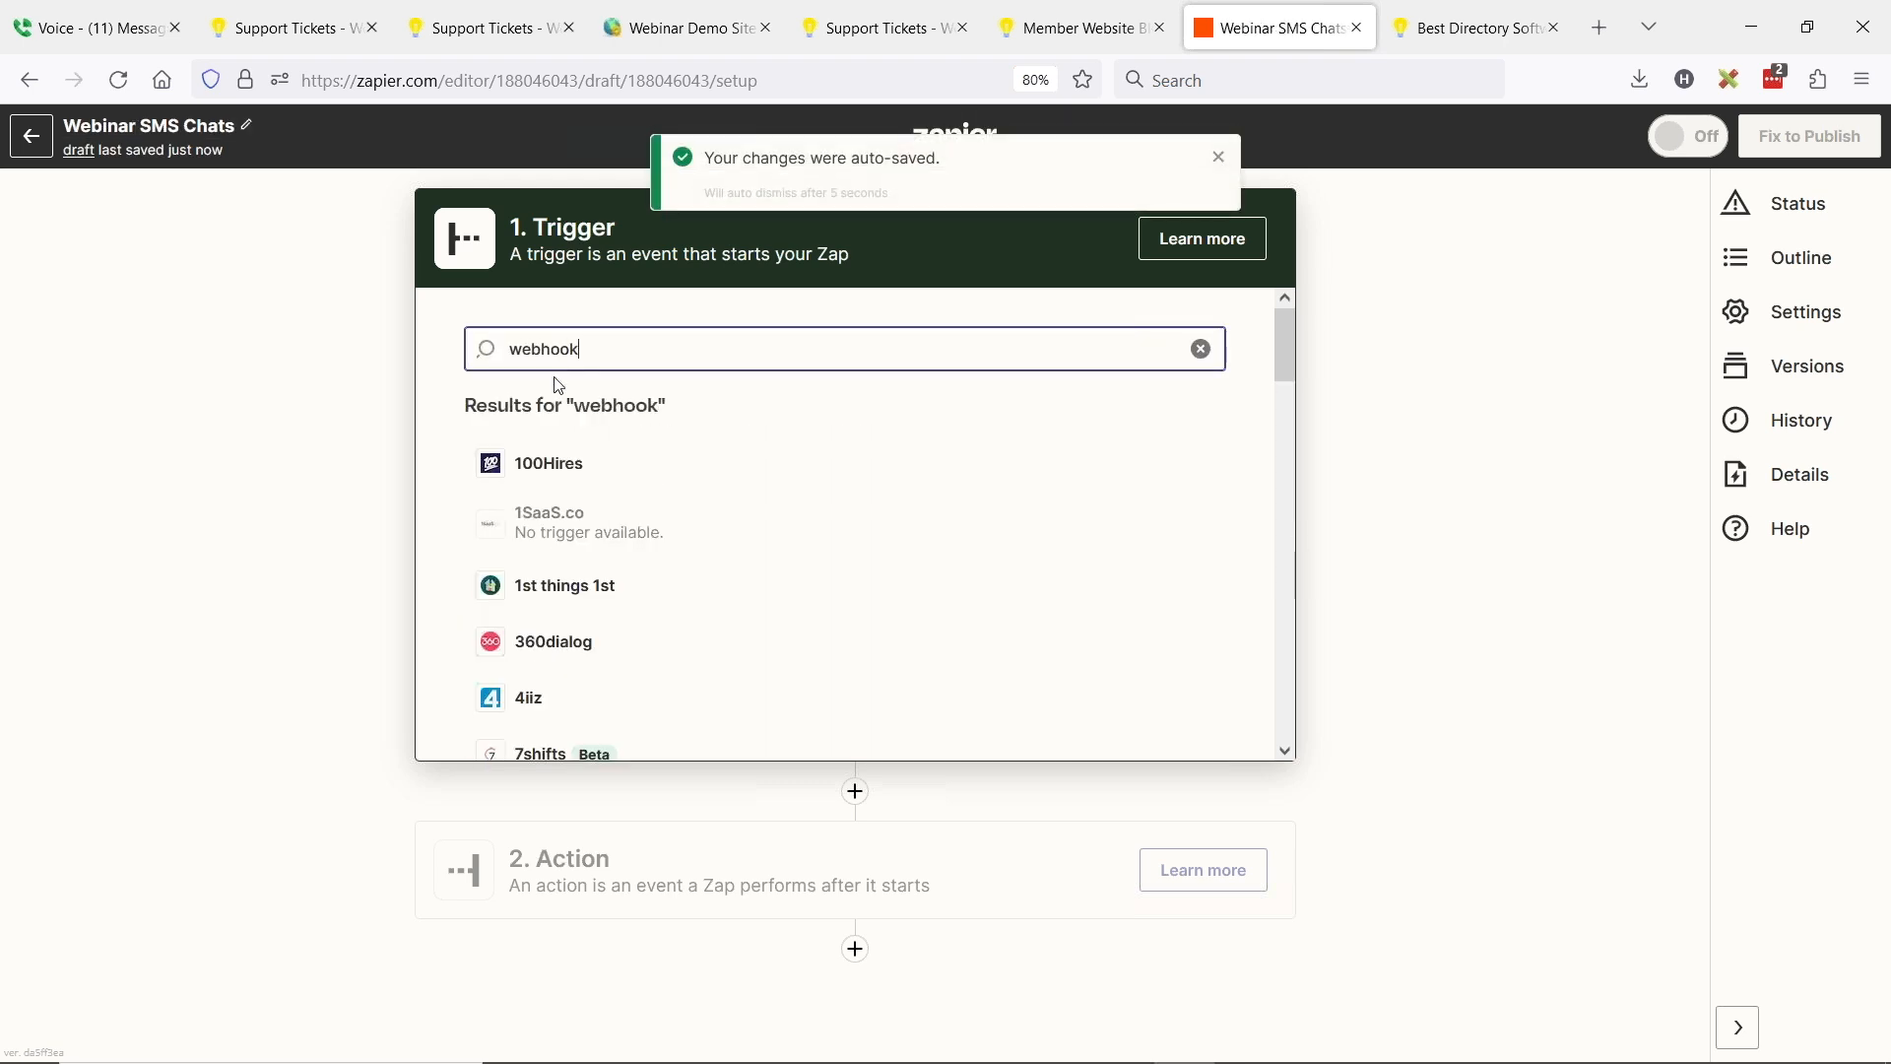
click(612, 466)
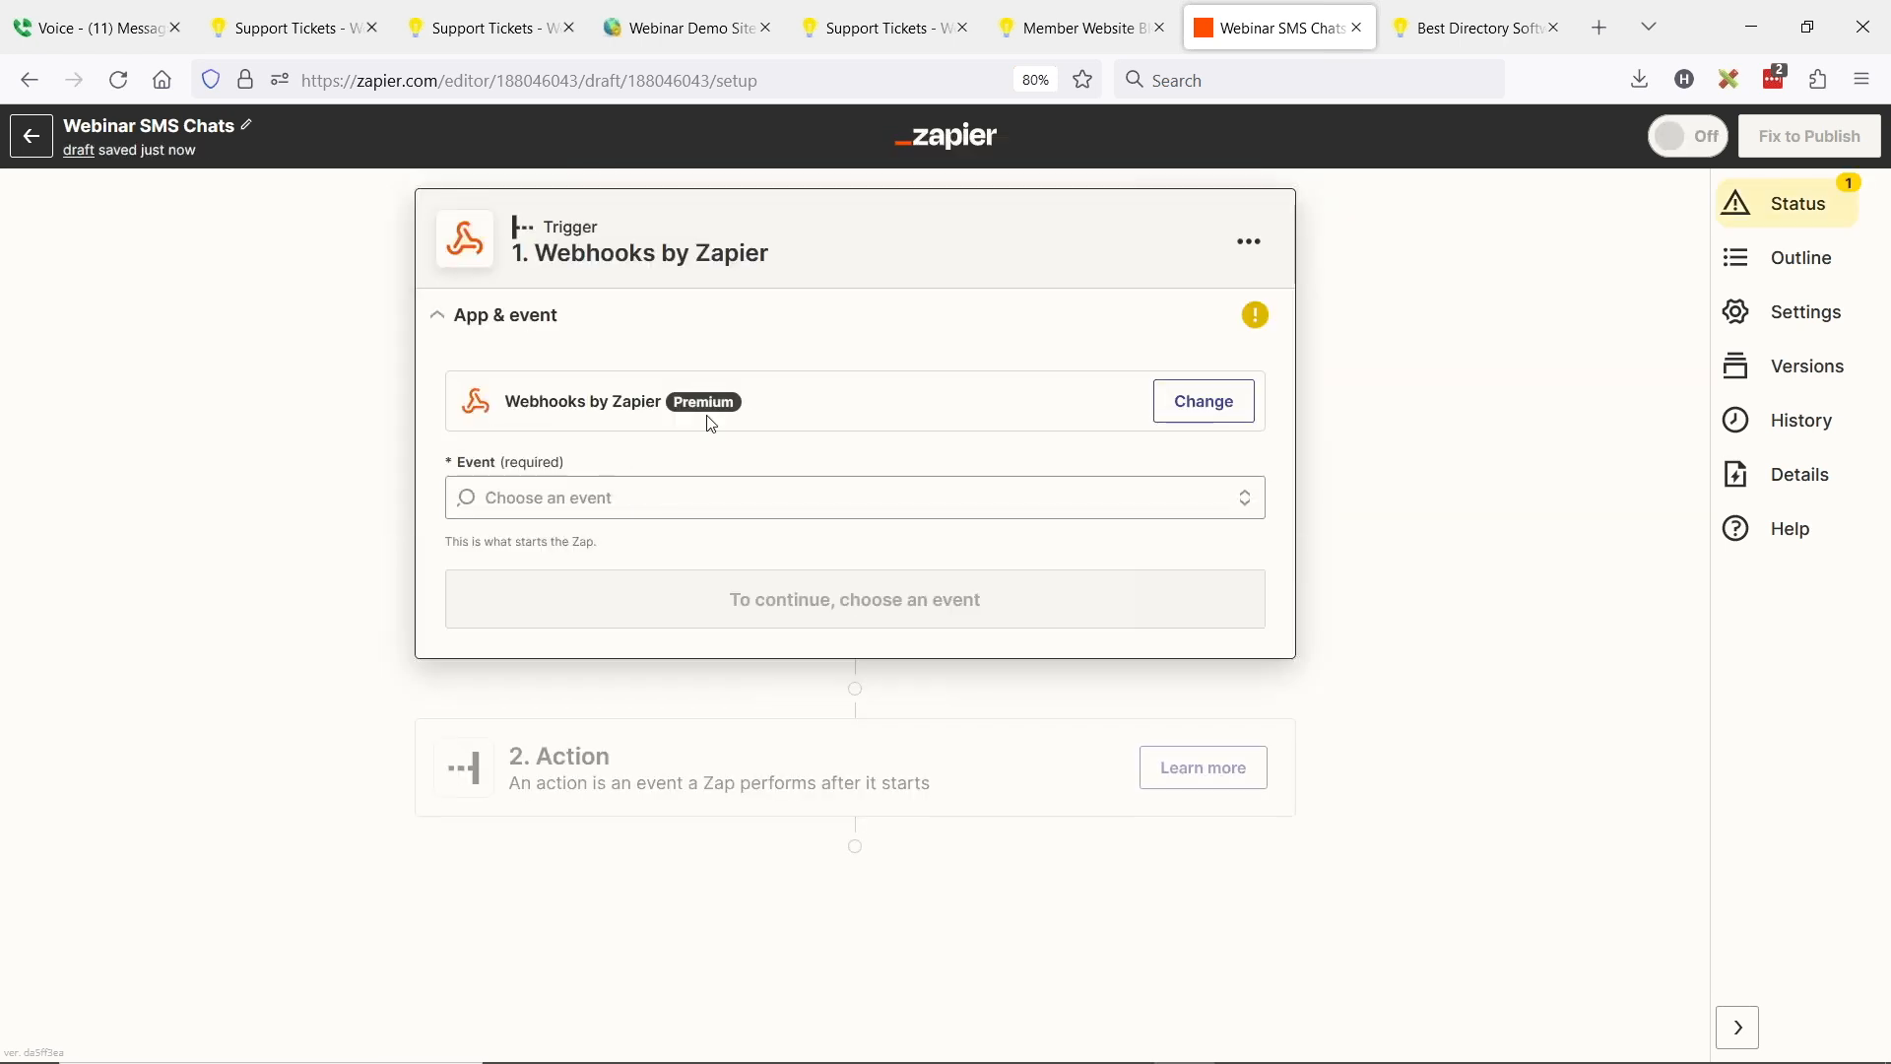
click(488, 497)
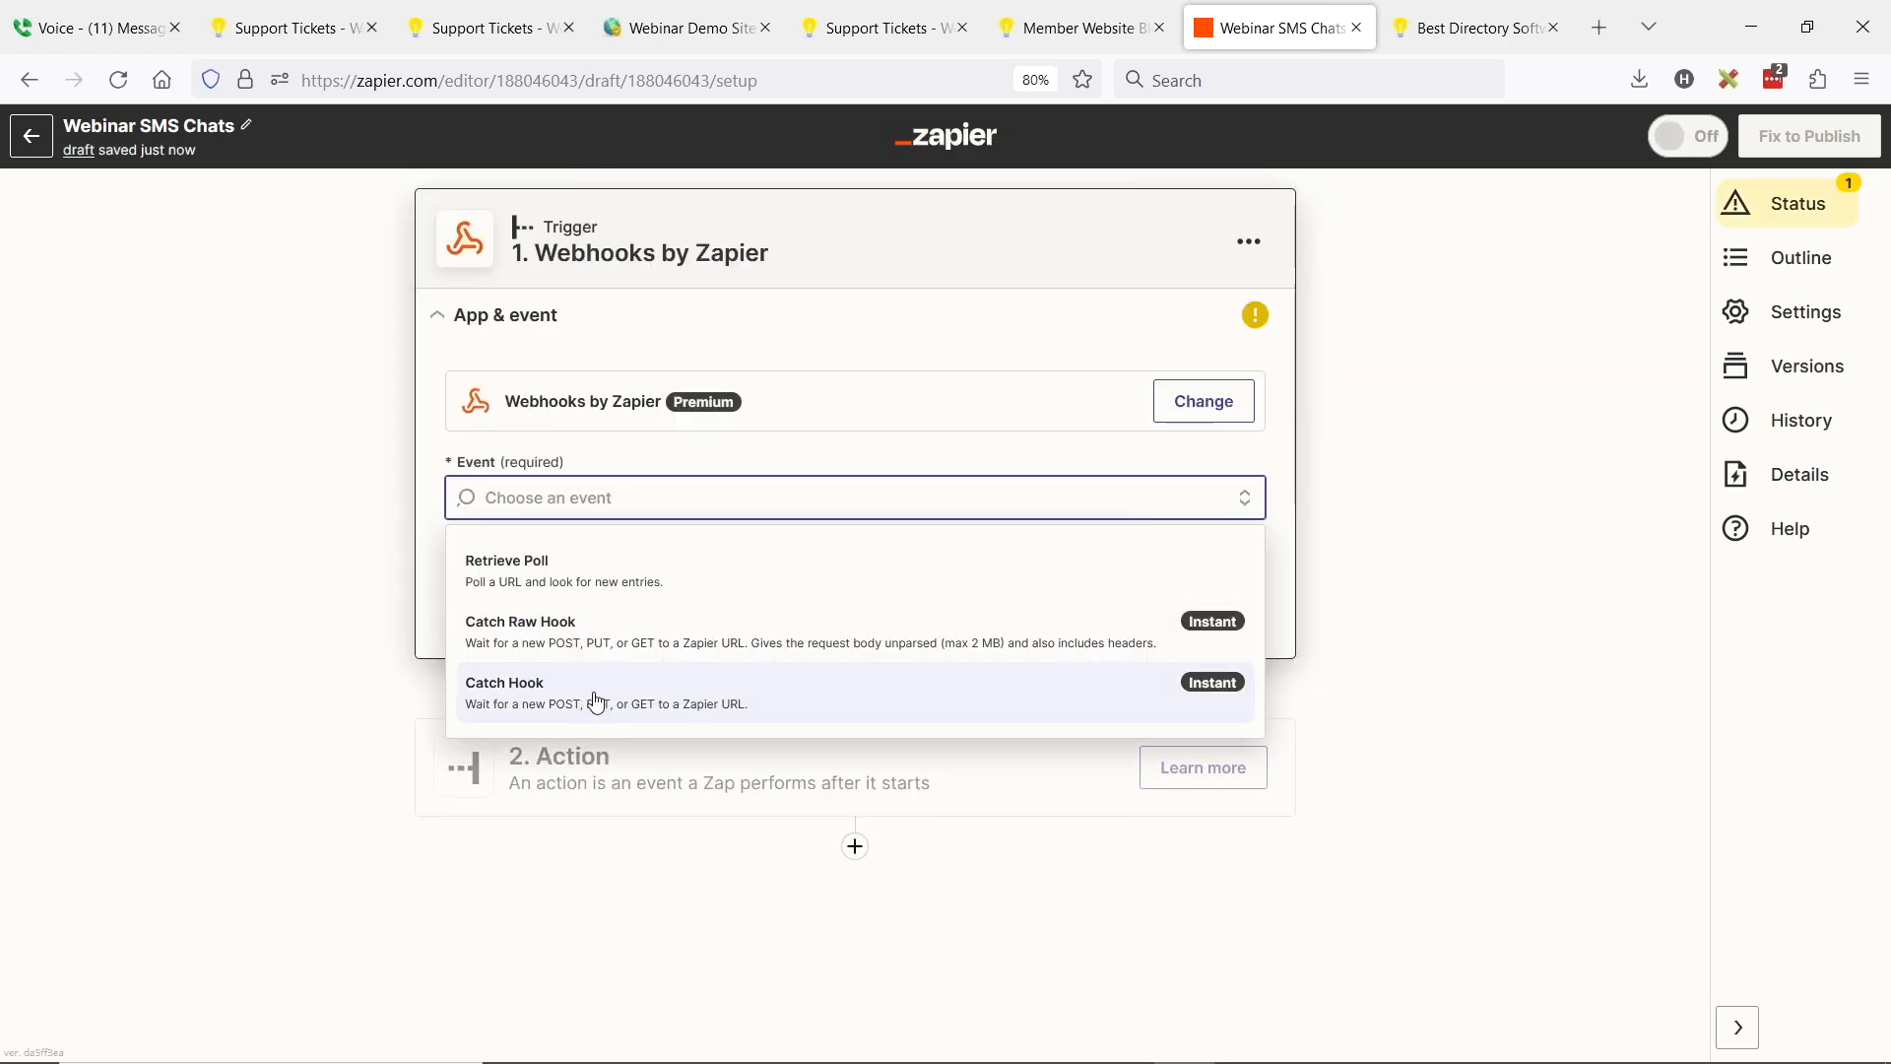
click(659, 699)
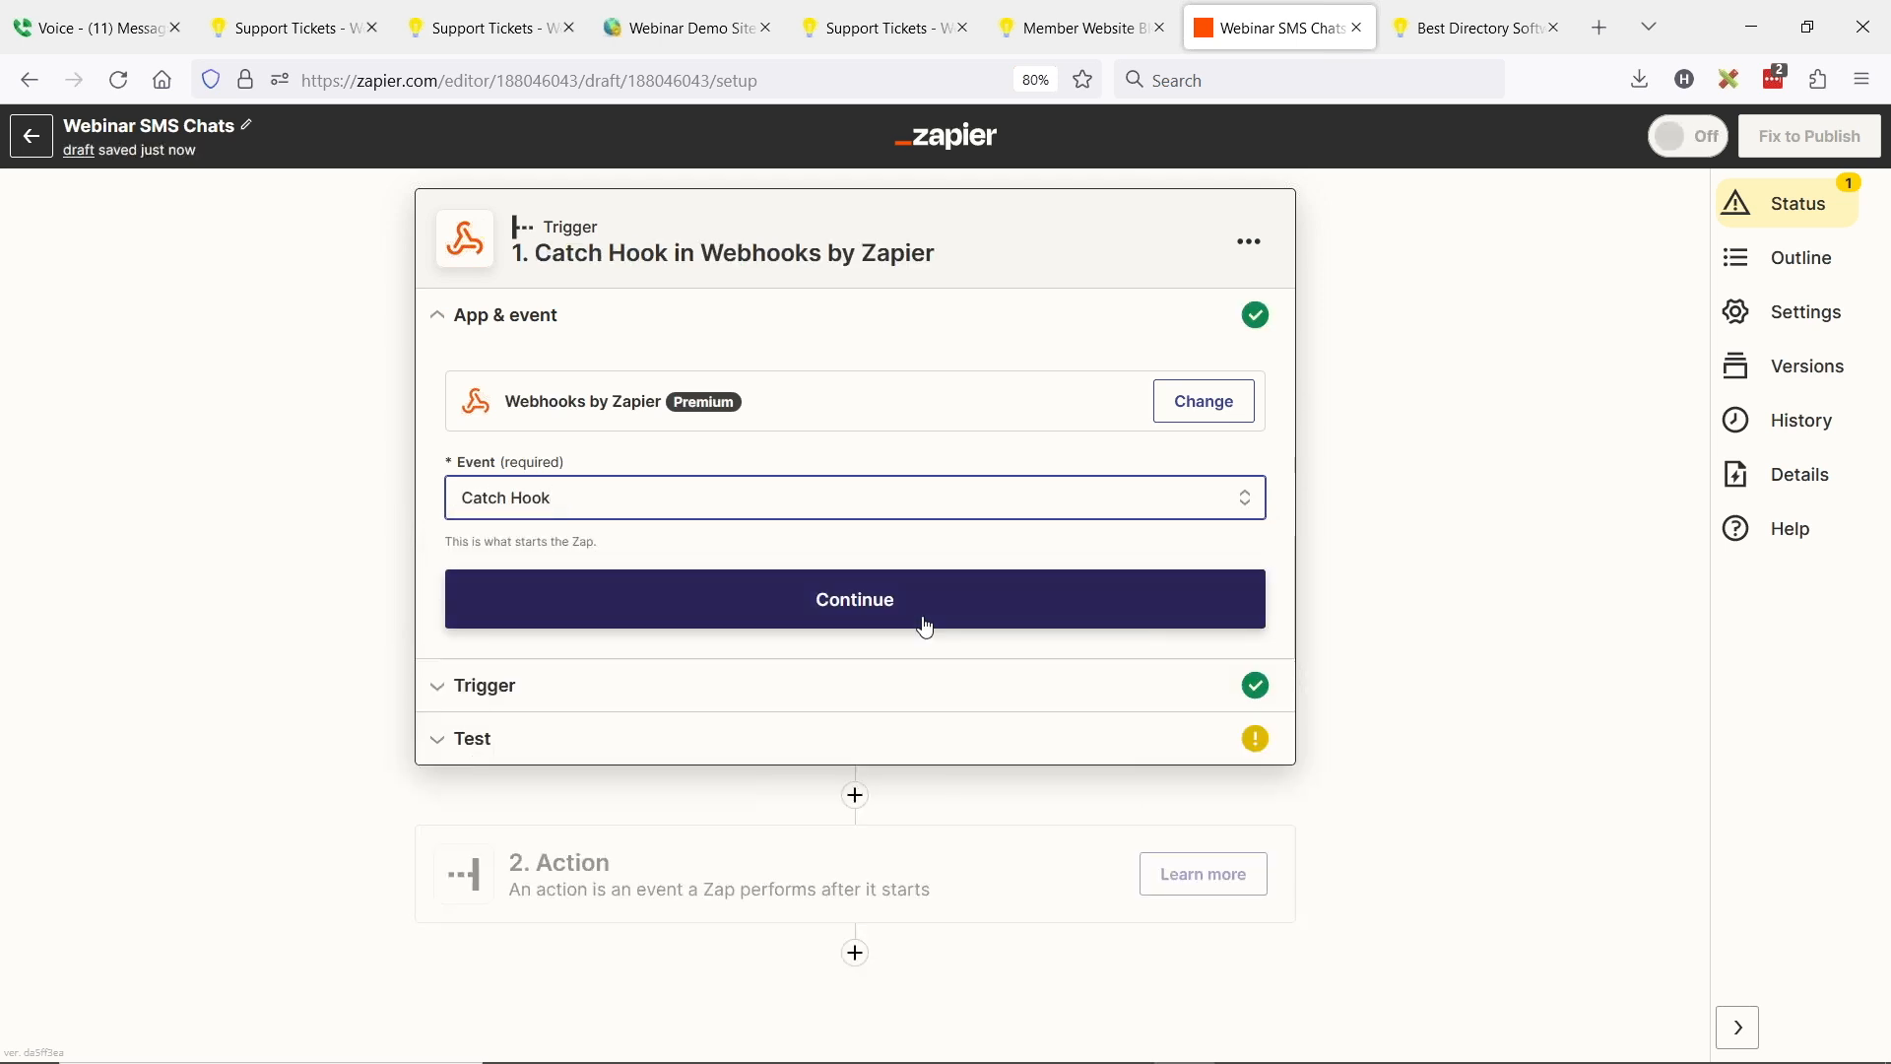
Accept the trigger setup without a child key and copy the generated webhook URL
click(926, 628)
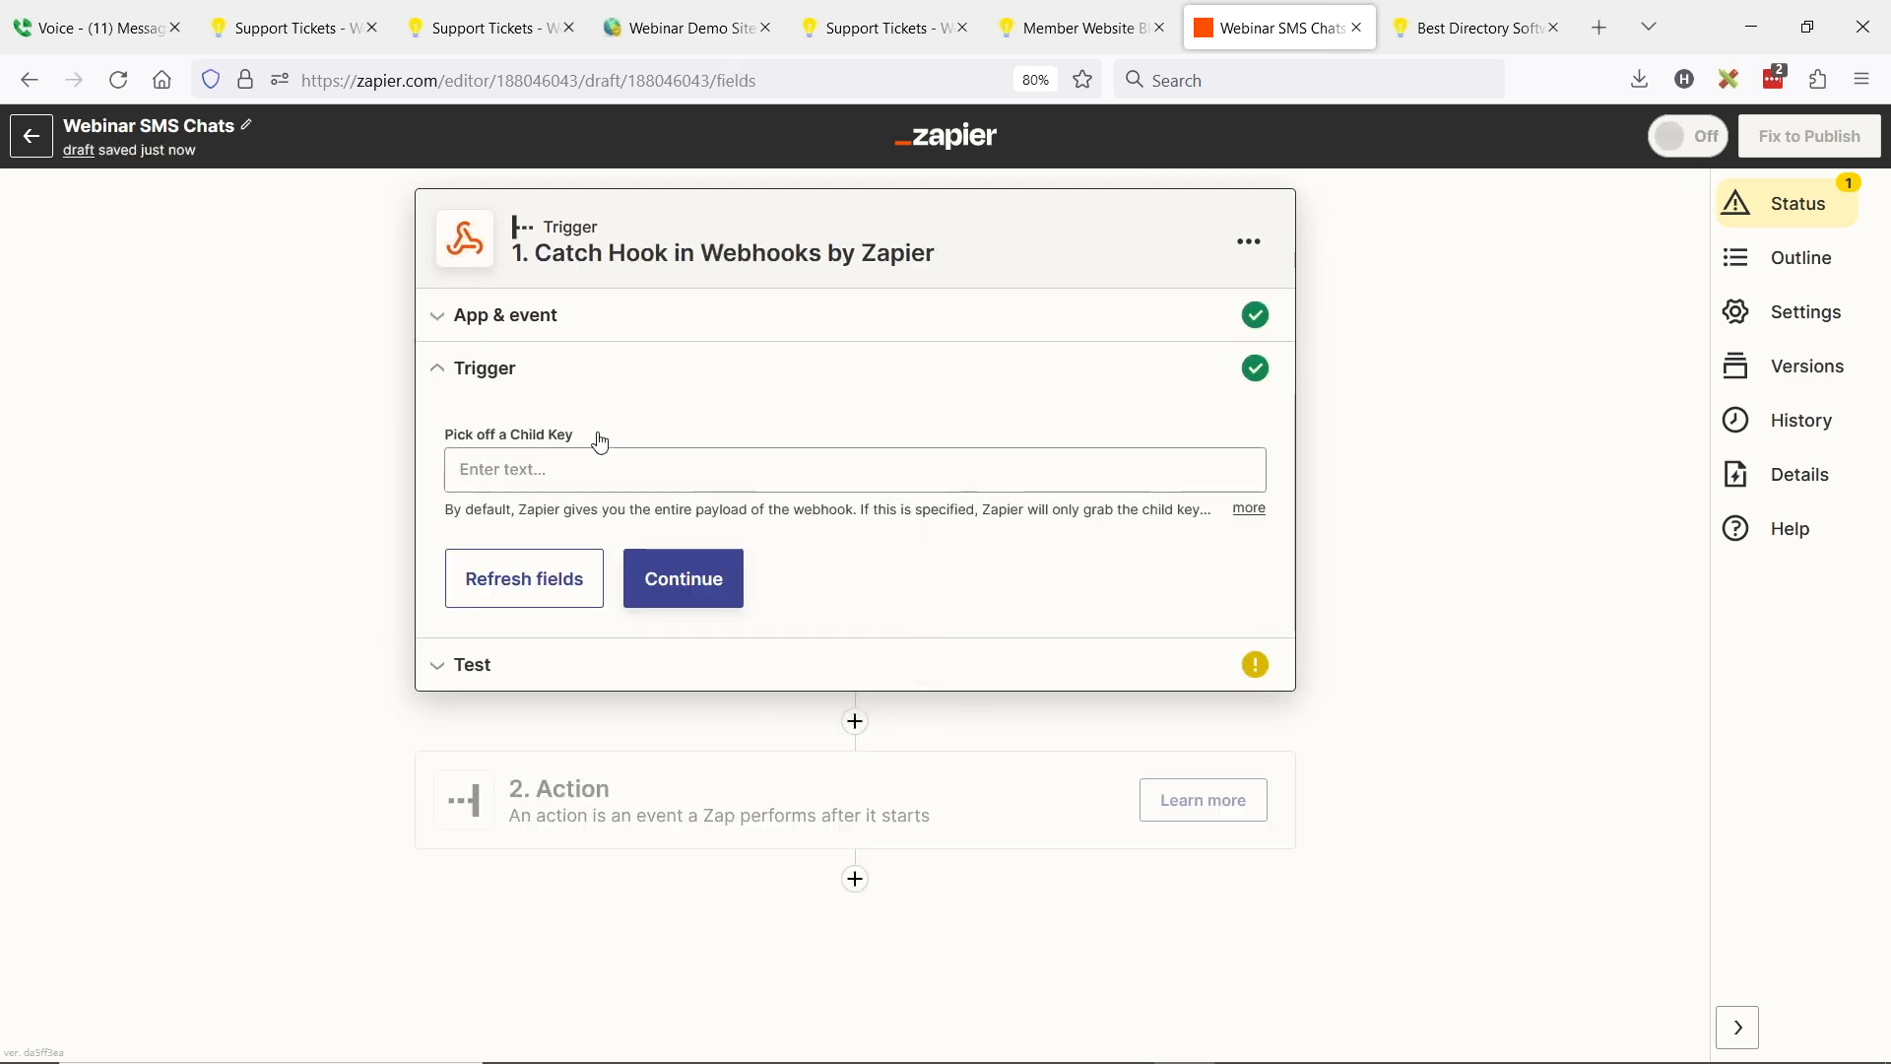
click(718, 590)
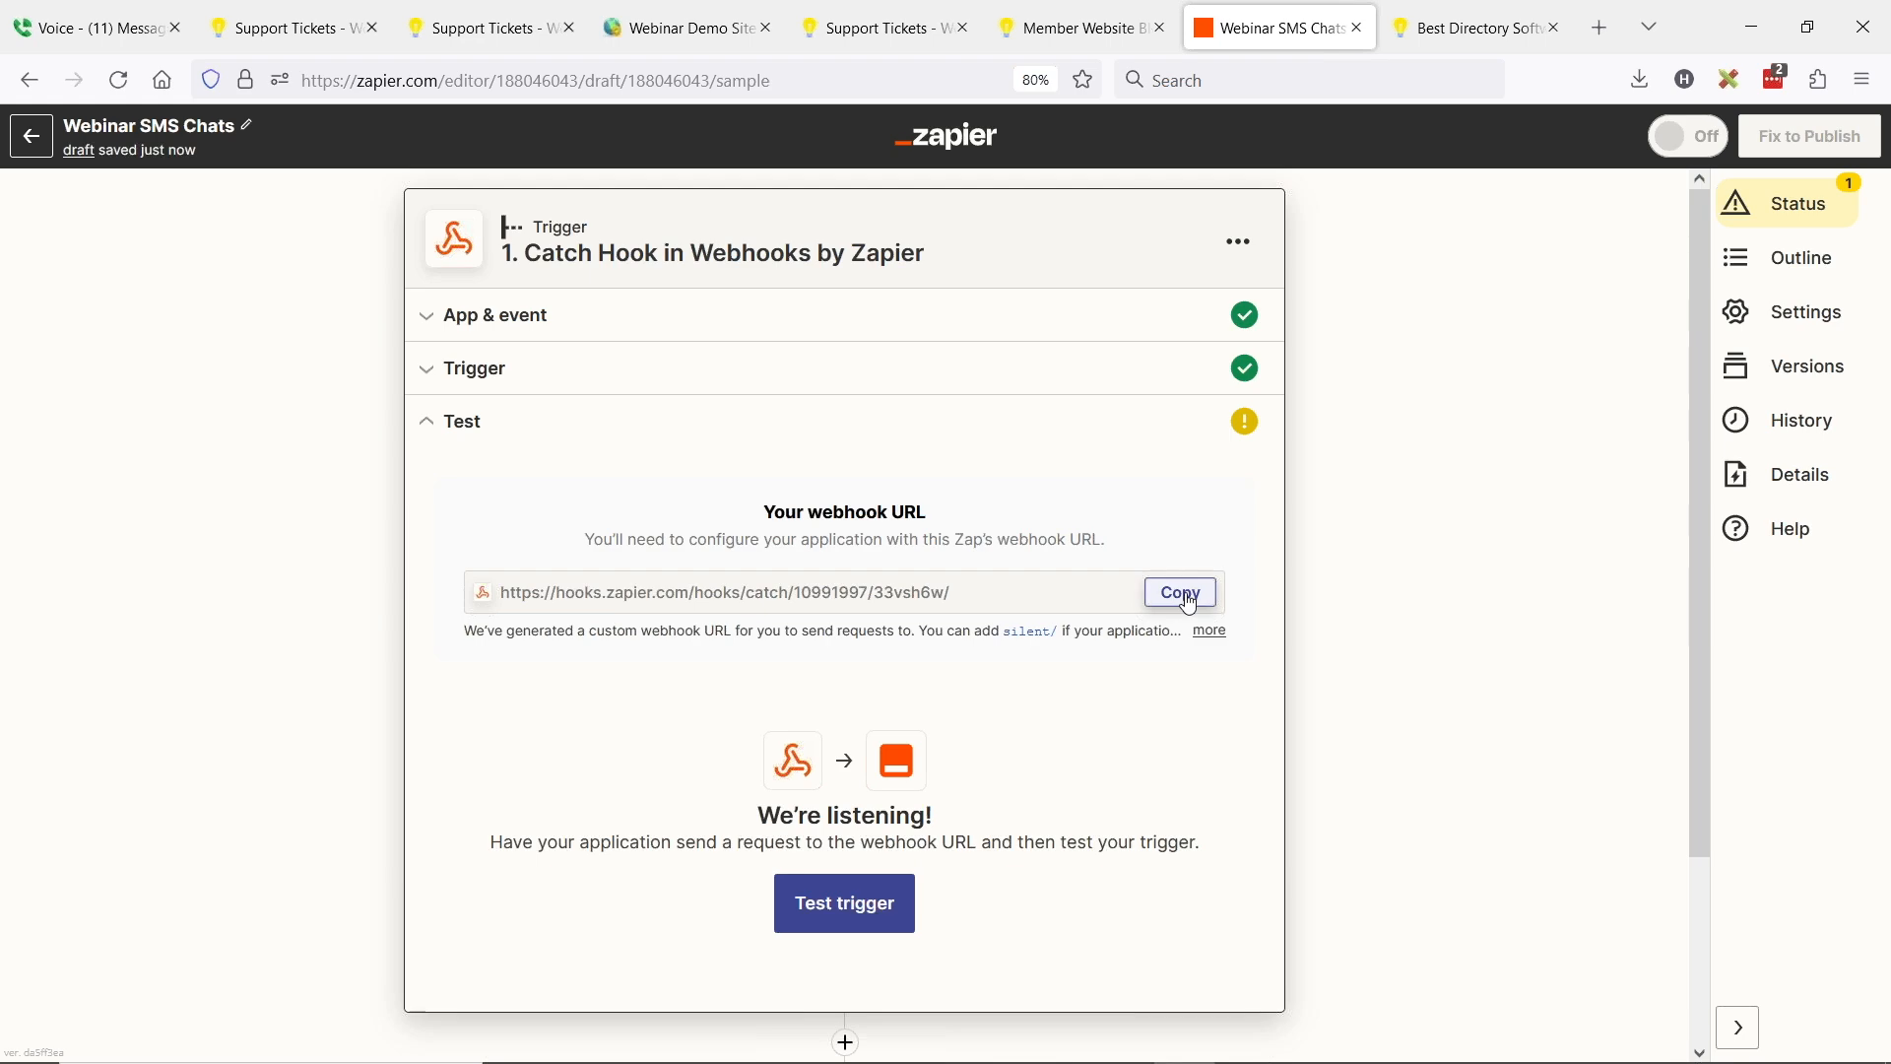
click(1186, 595)
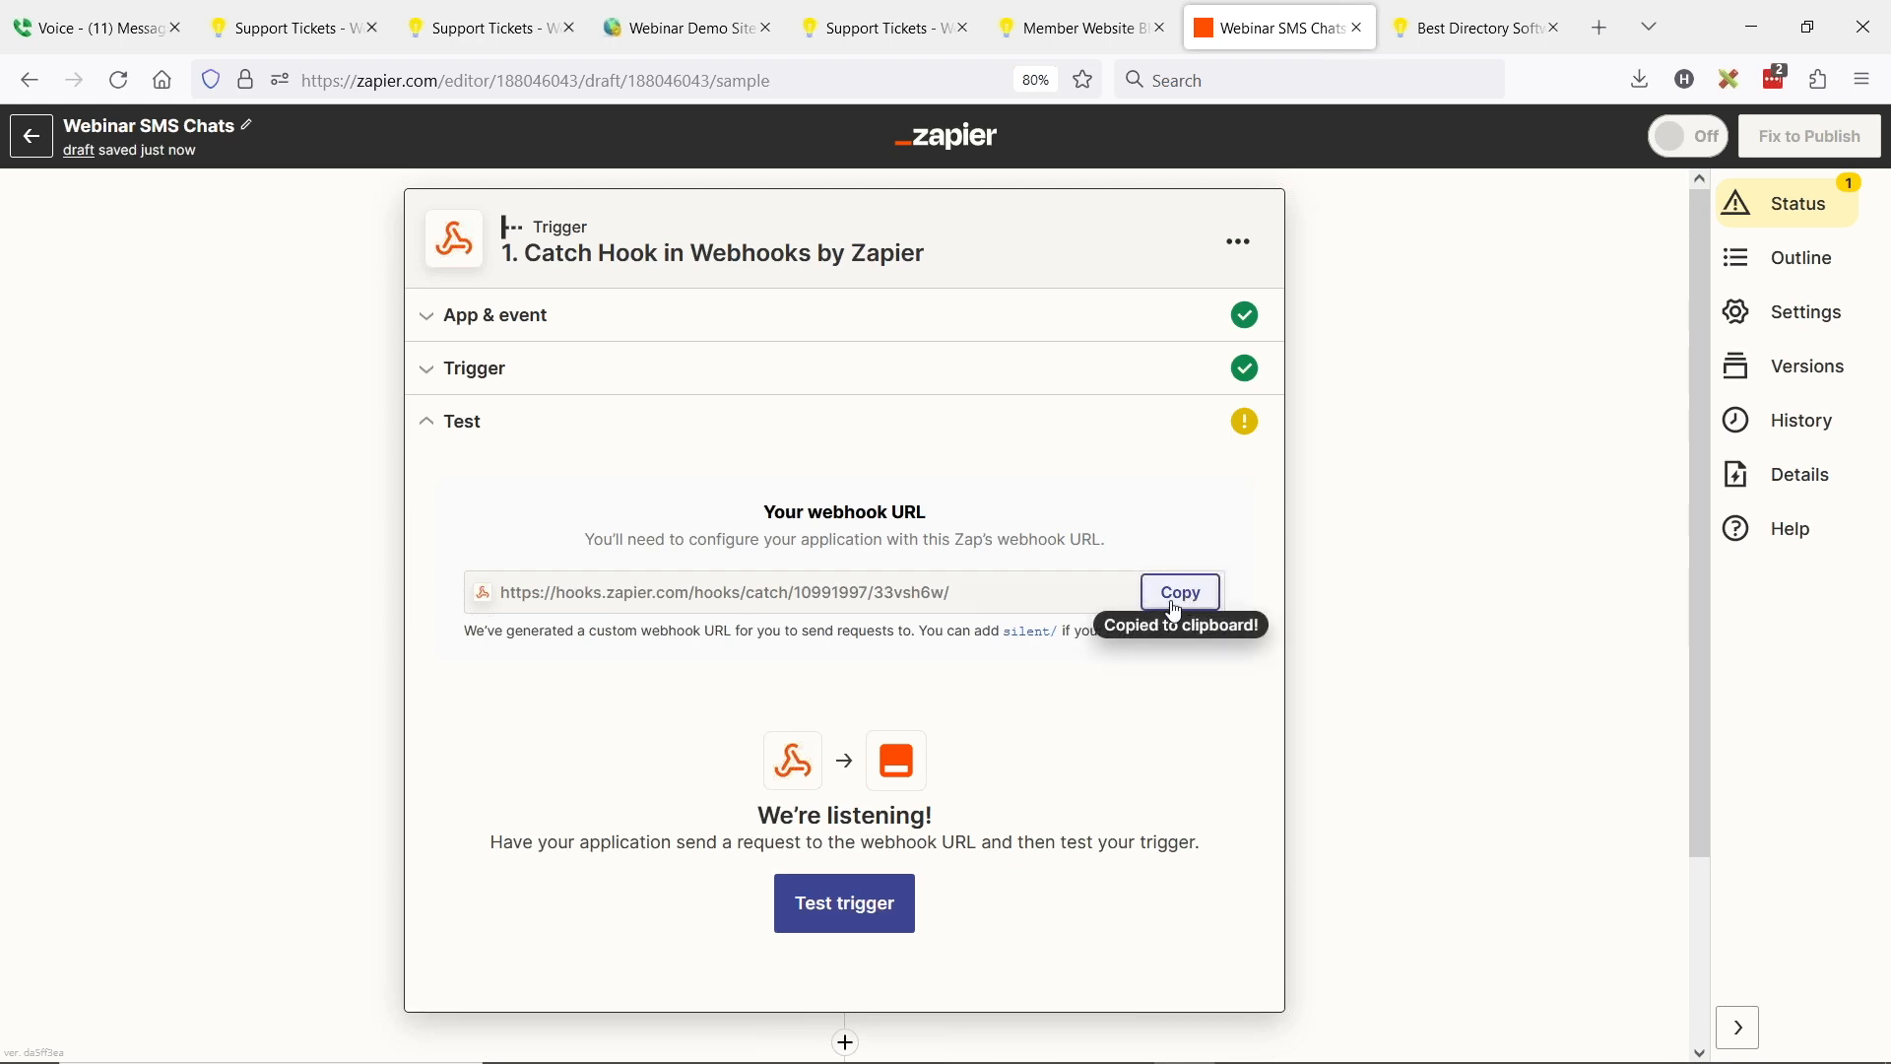
Switch to the Webinar Demo Site admin and open the Webhooks settings from the Developer Hub
click(689, 27)
mouse_move(161, 174)
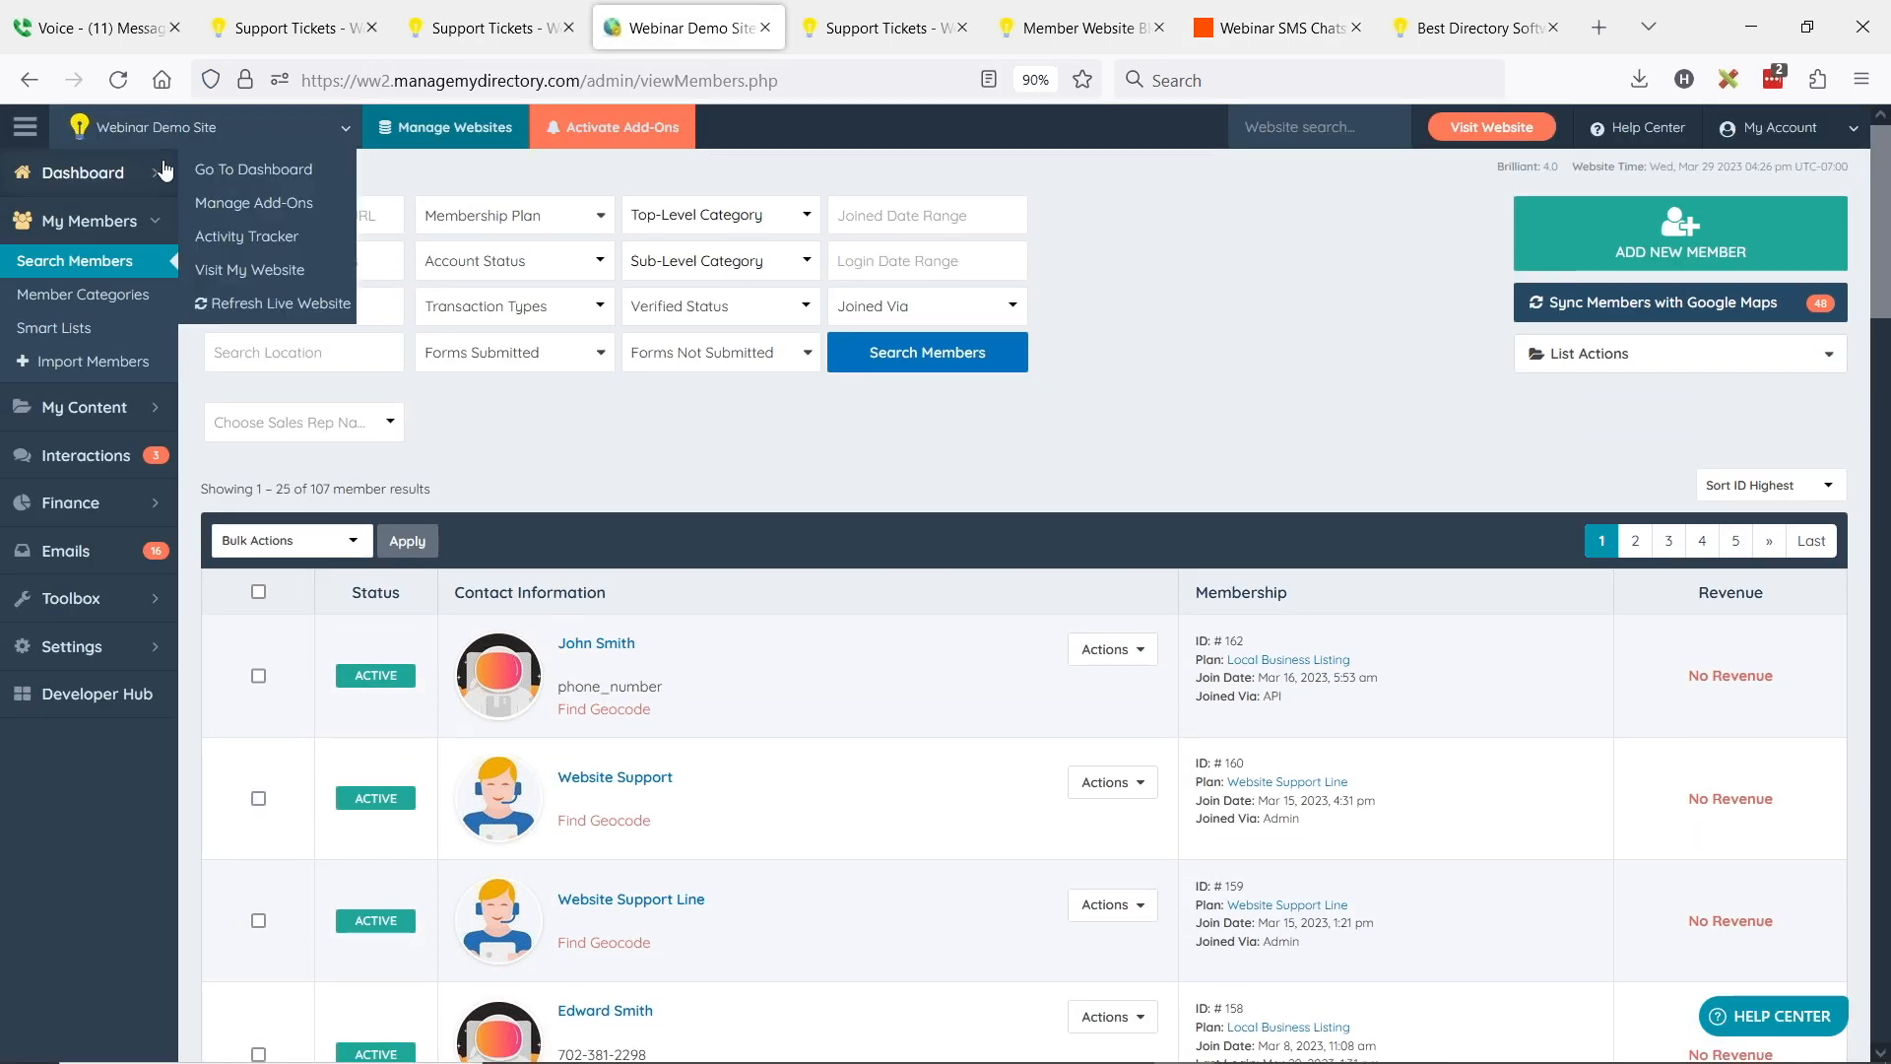
click(90, 699)
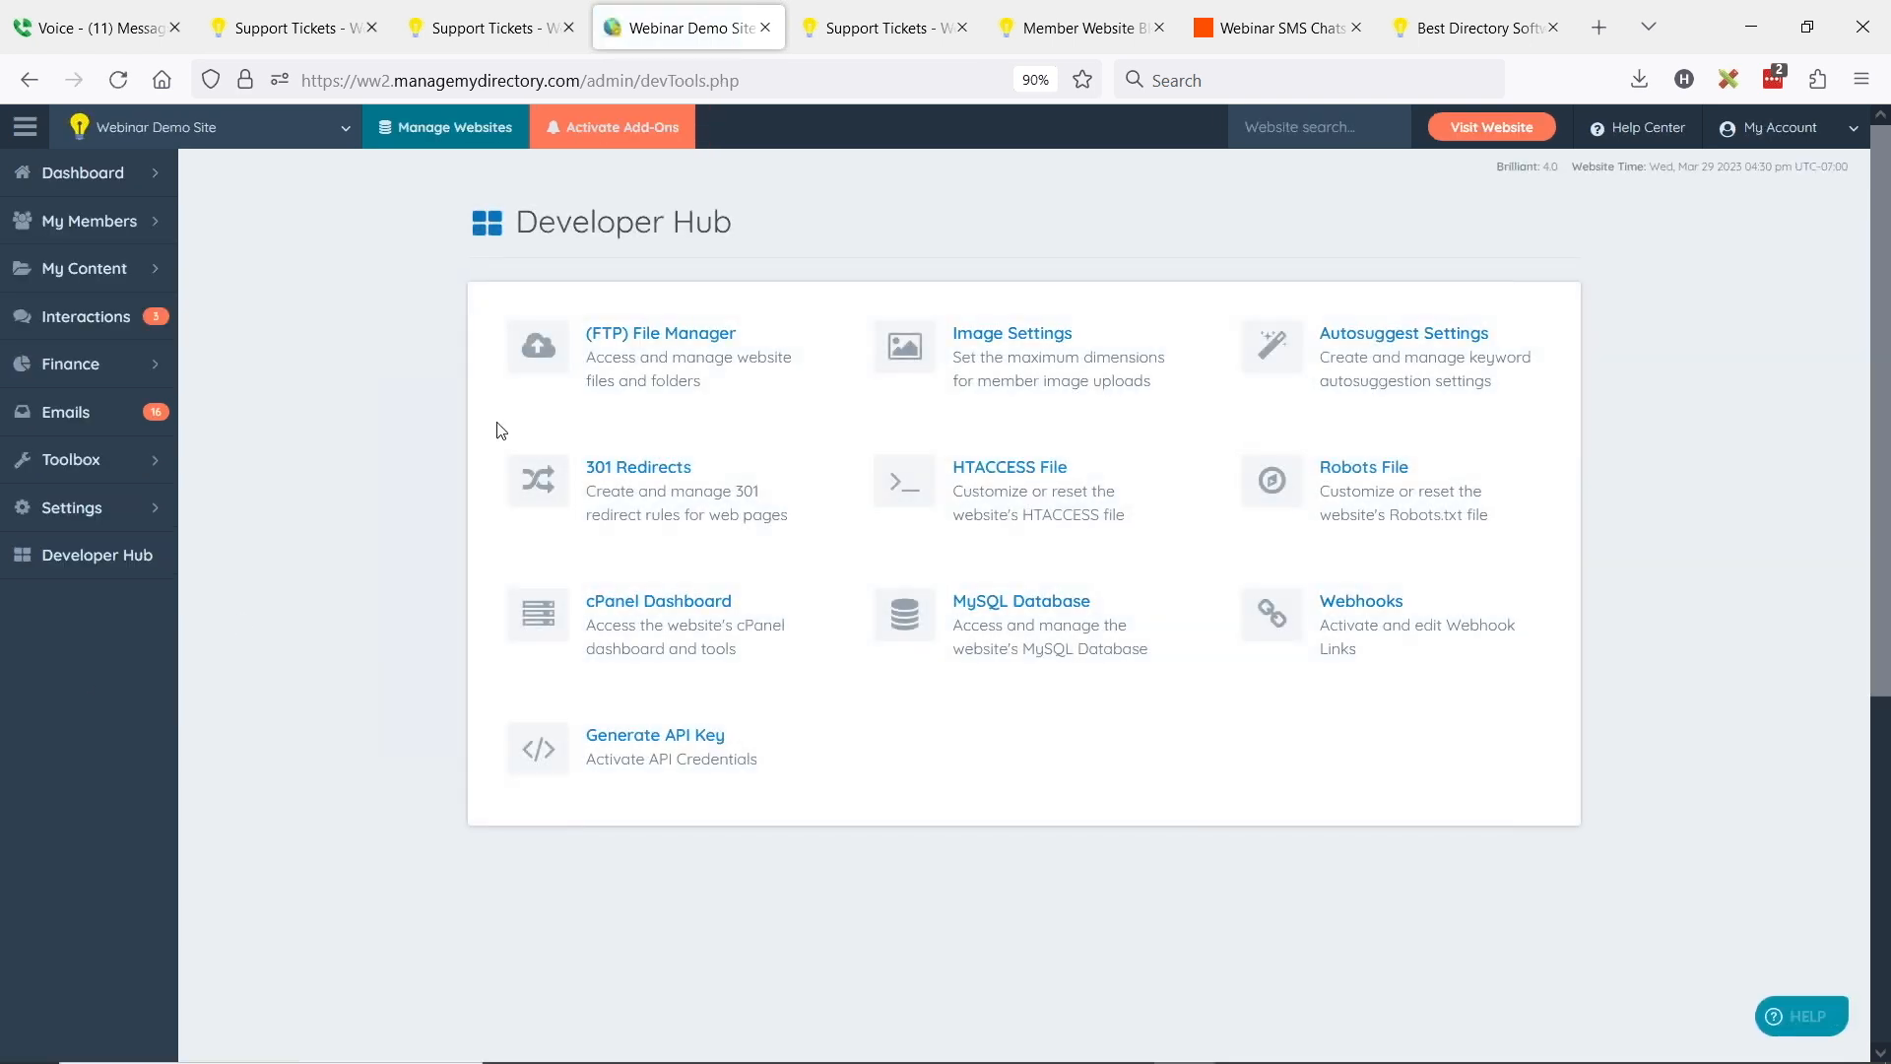
click(1408, 634)
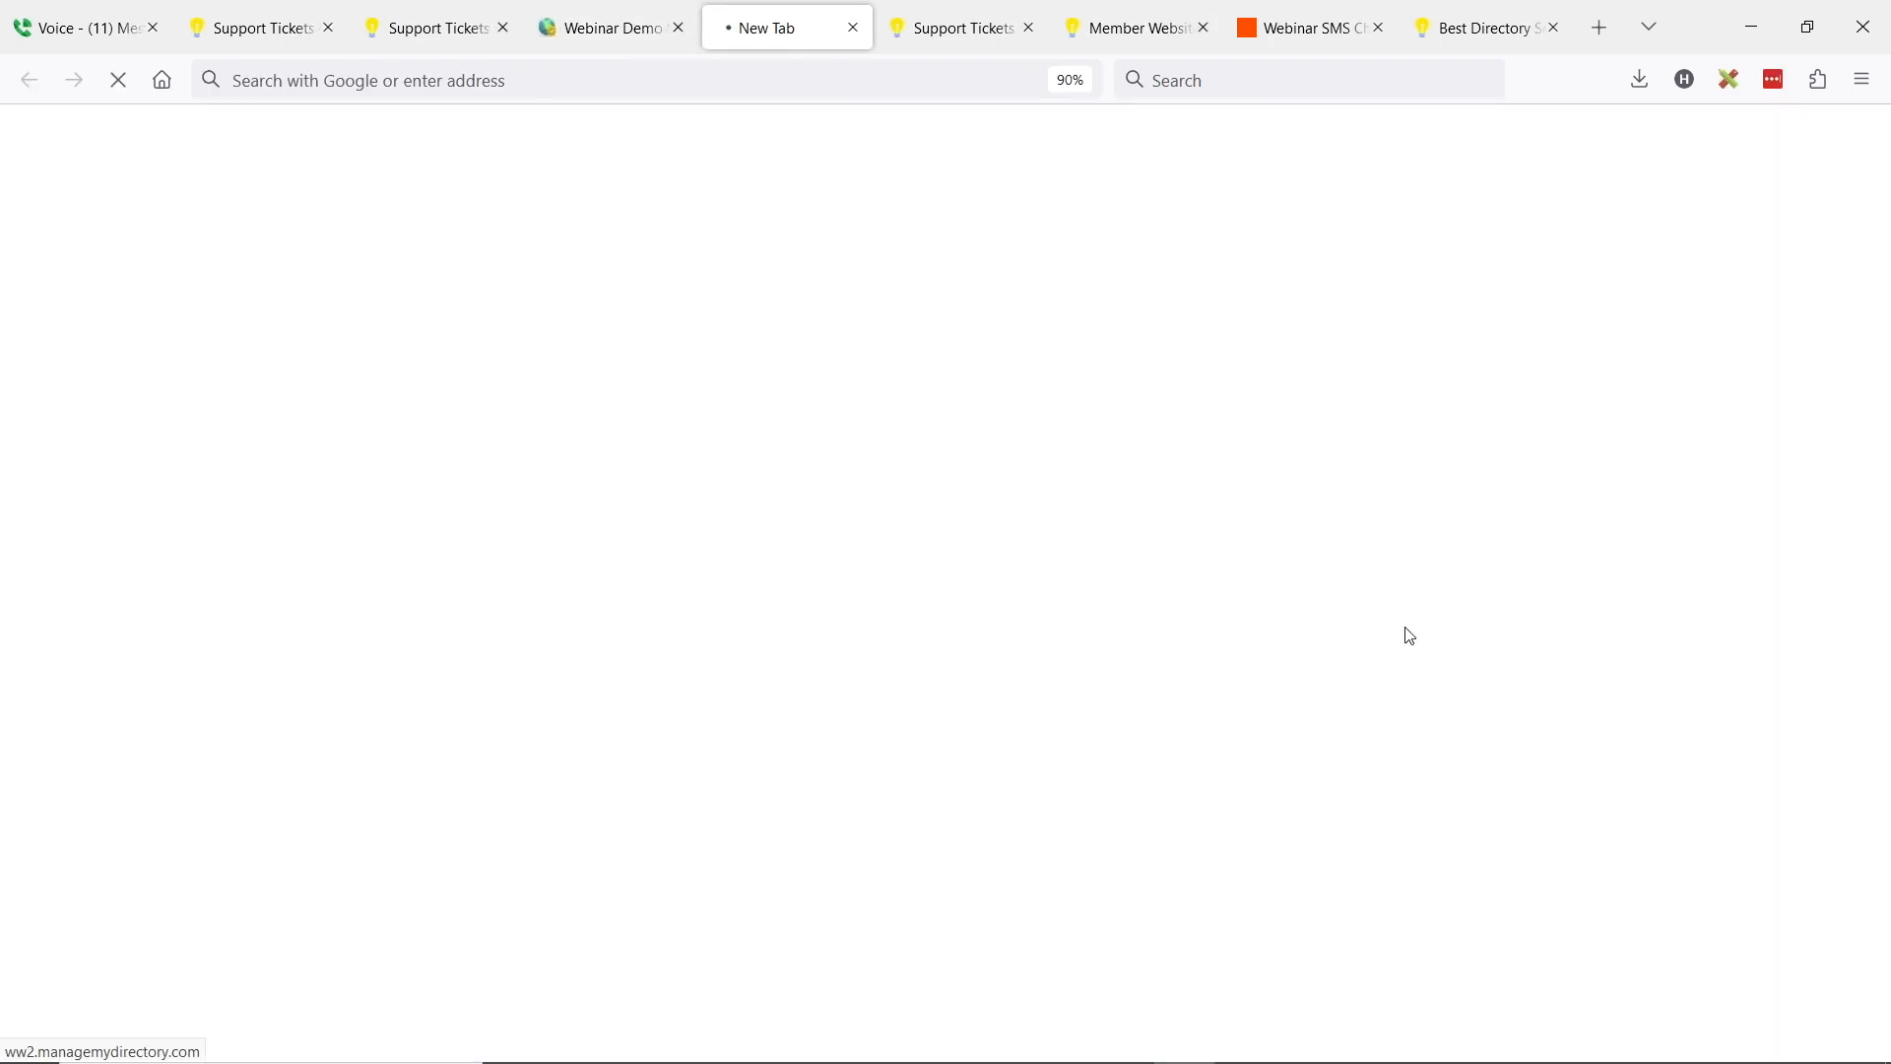
Find the Chat Message Actions event with "chat", replace its webhook link with the copied Zapier URL, and save the webhook settings
text(chat)
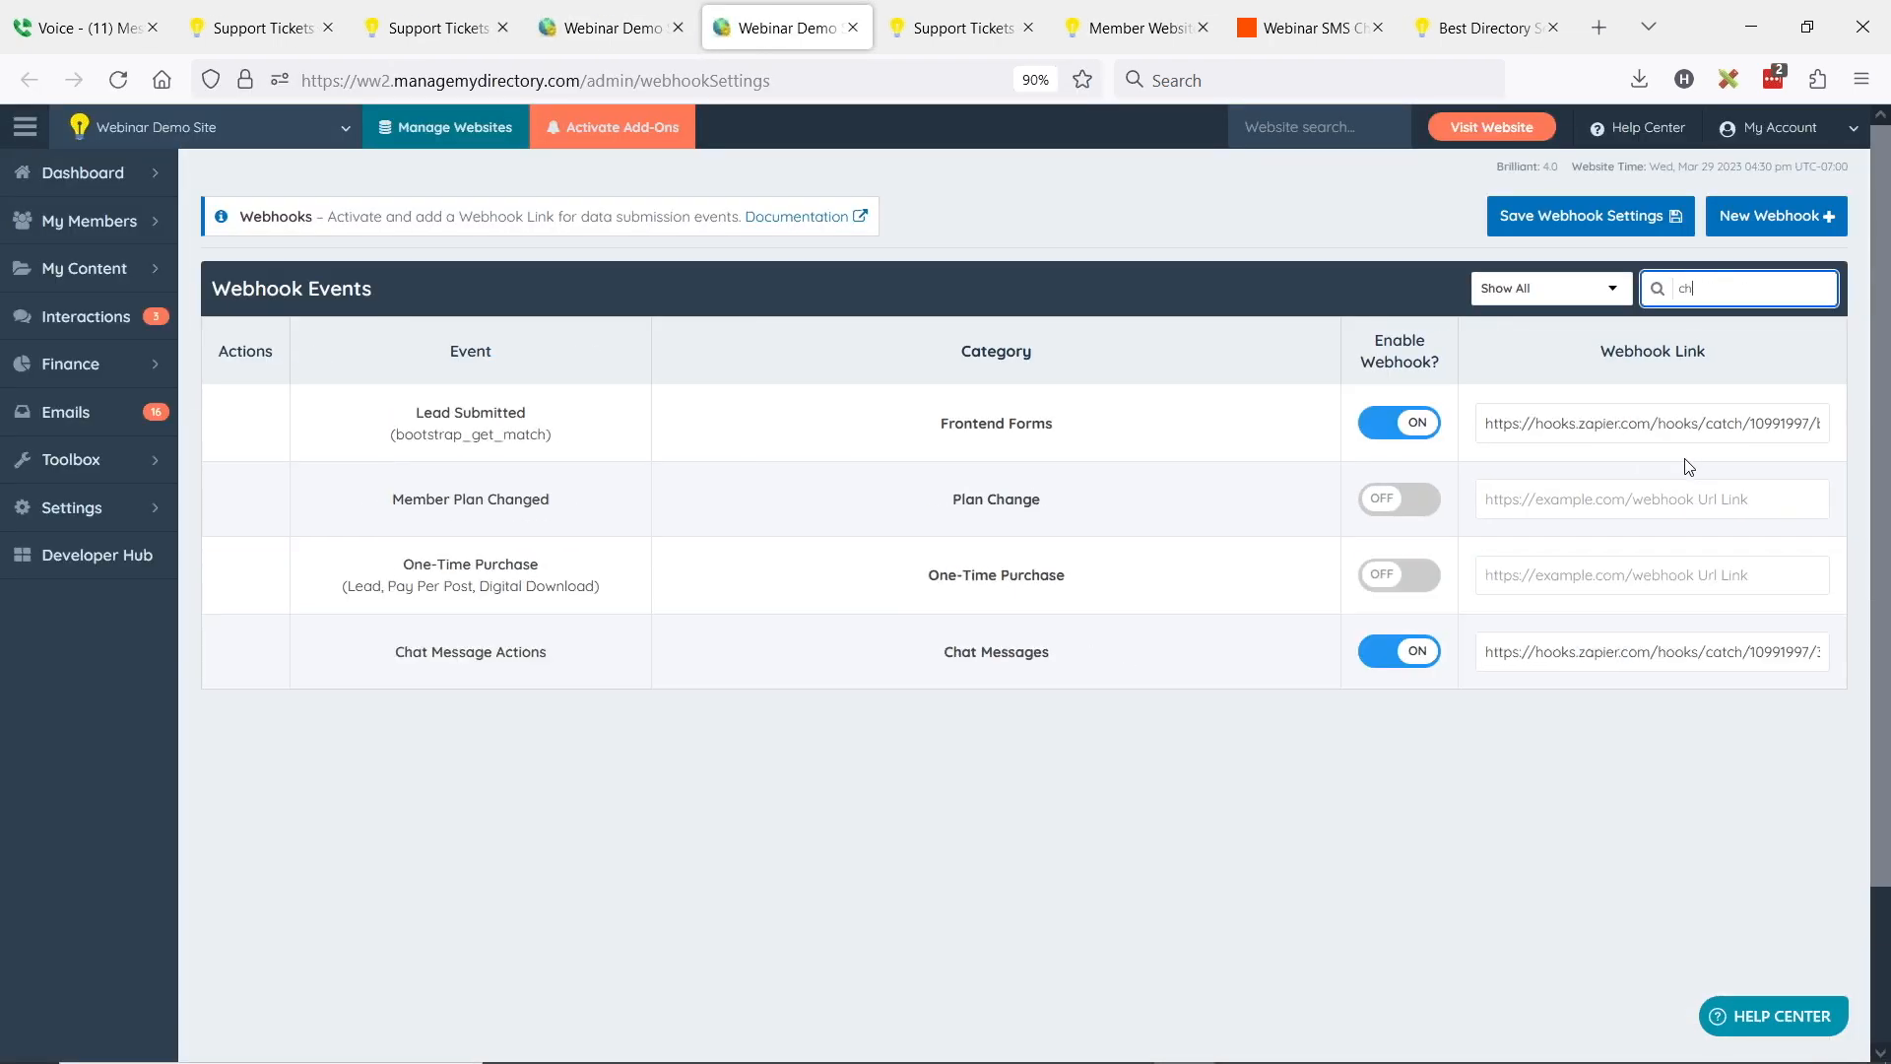
triple_click(1557, 415)
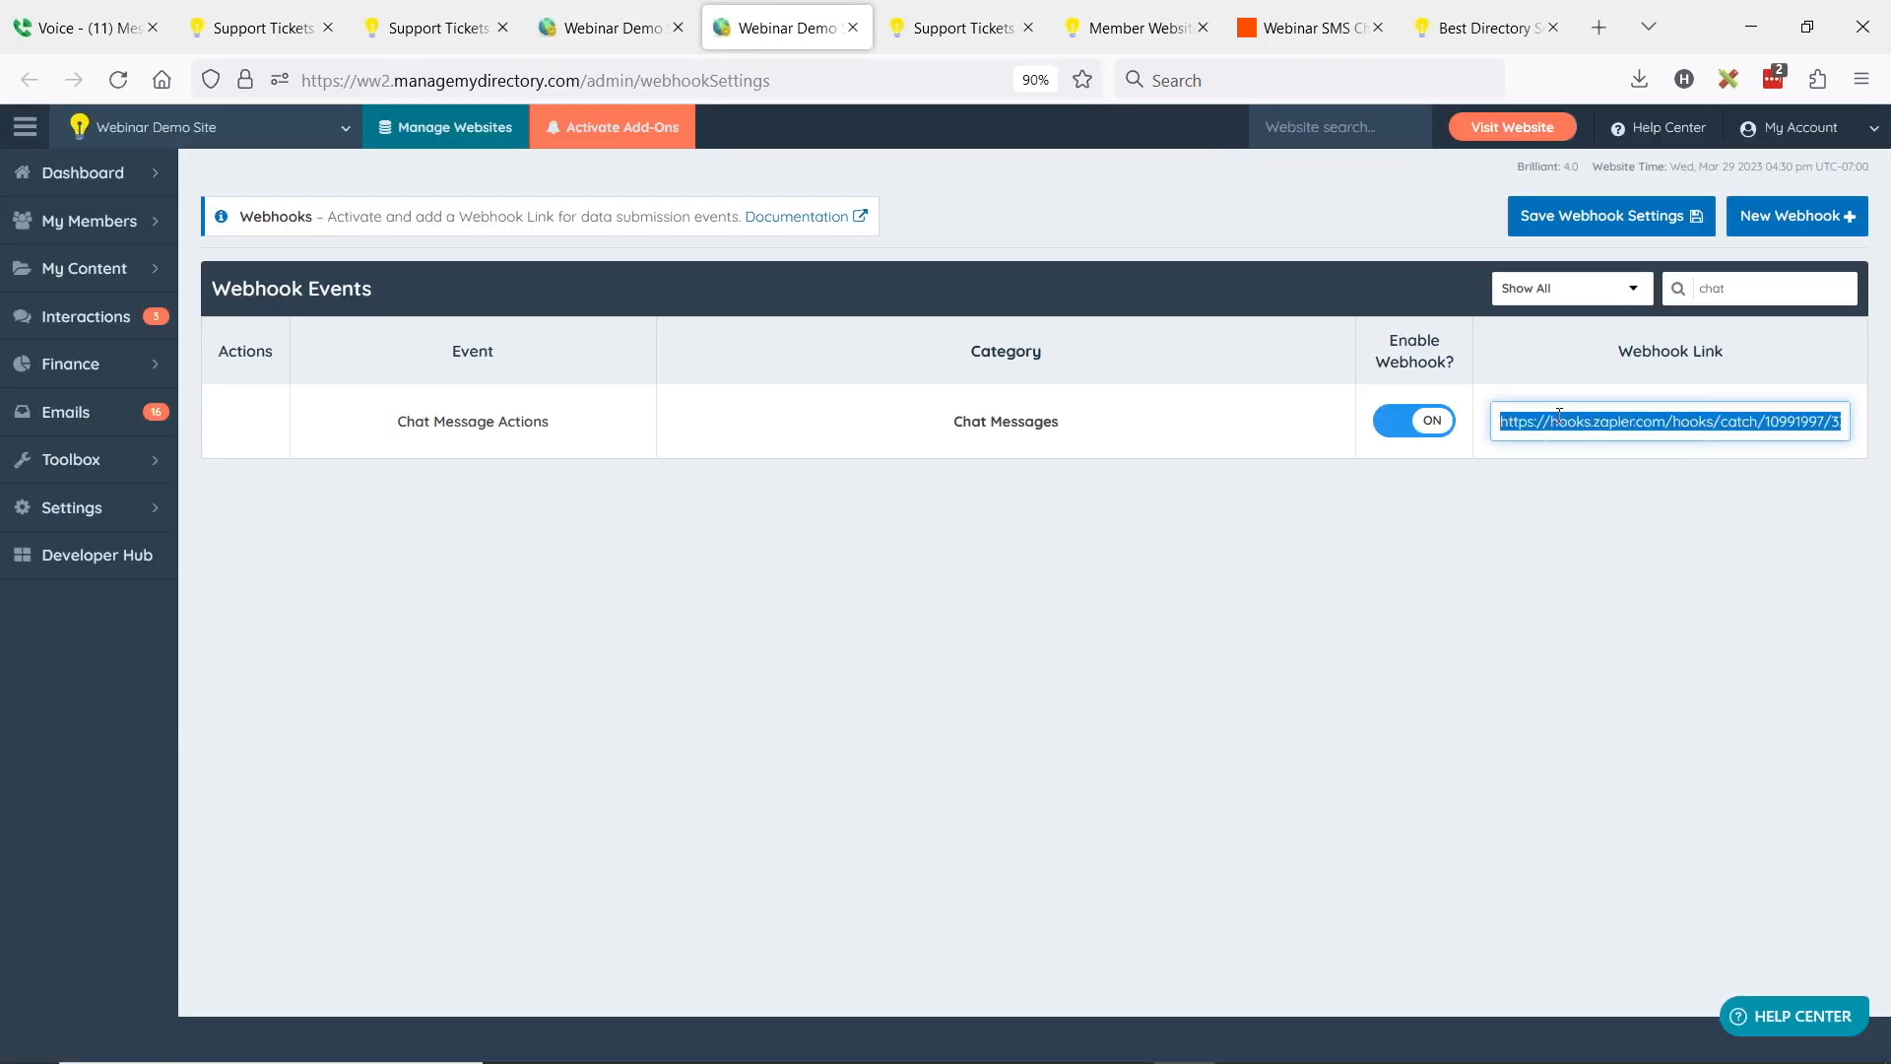
key(BackSpace)
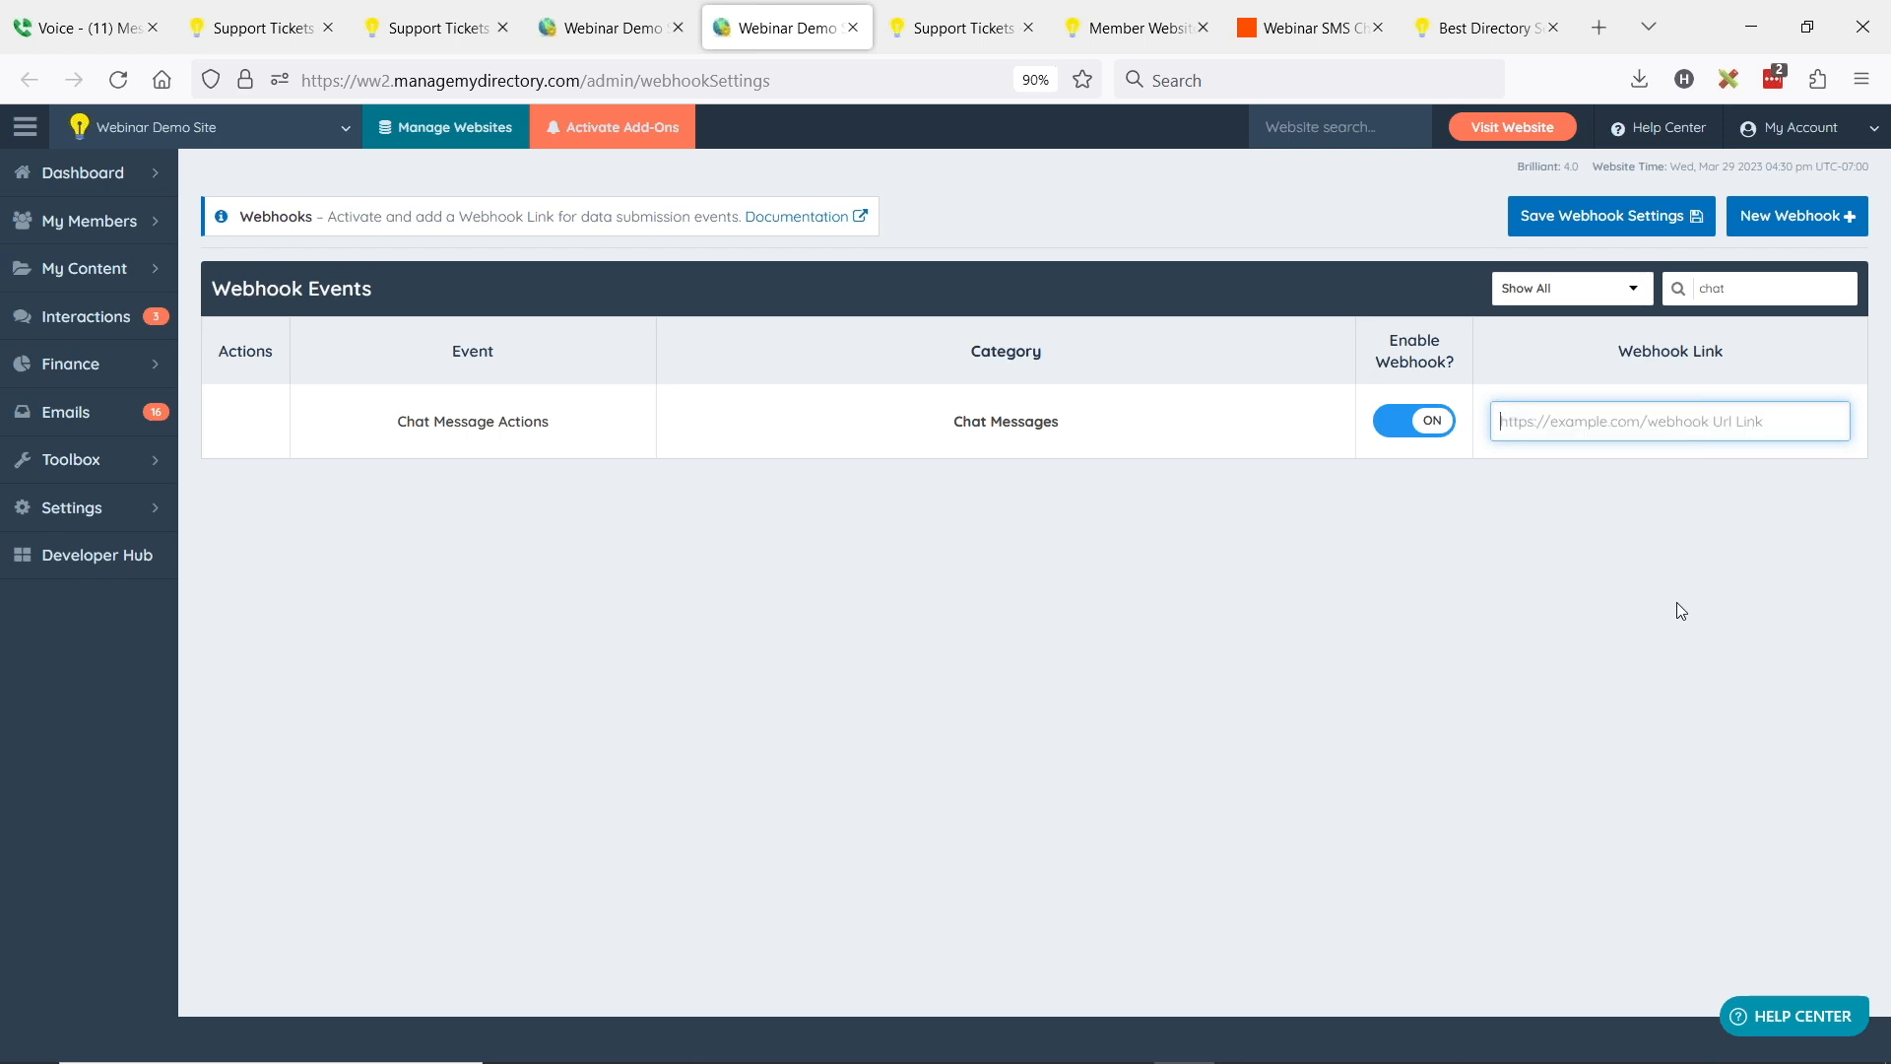
key(ctrl+v)
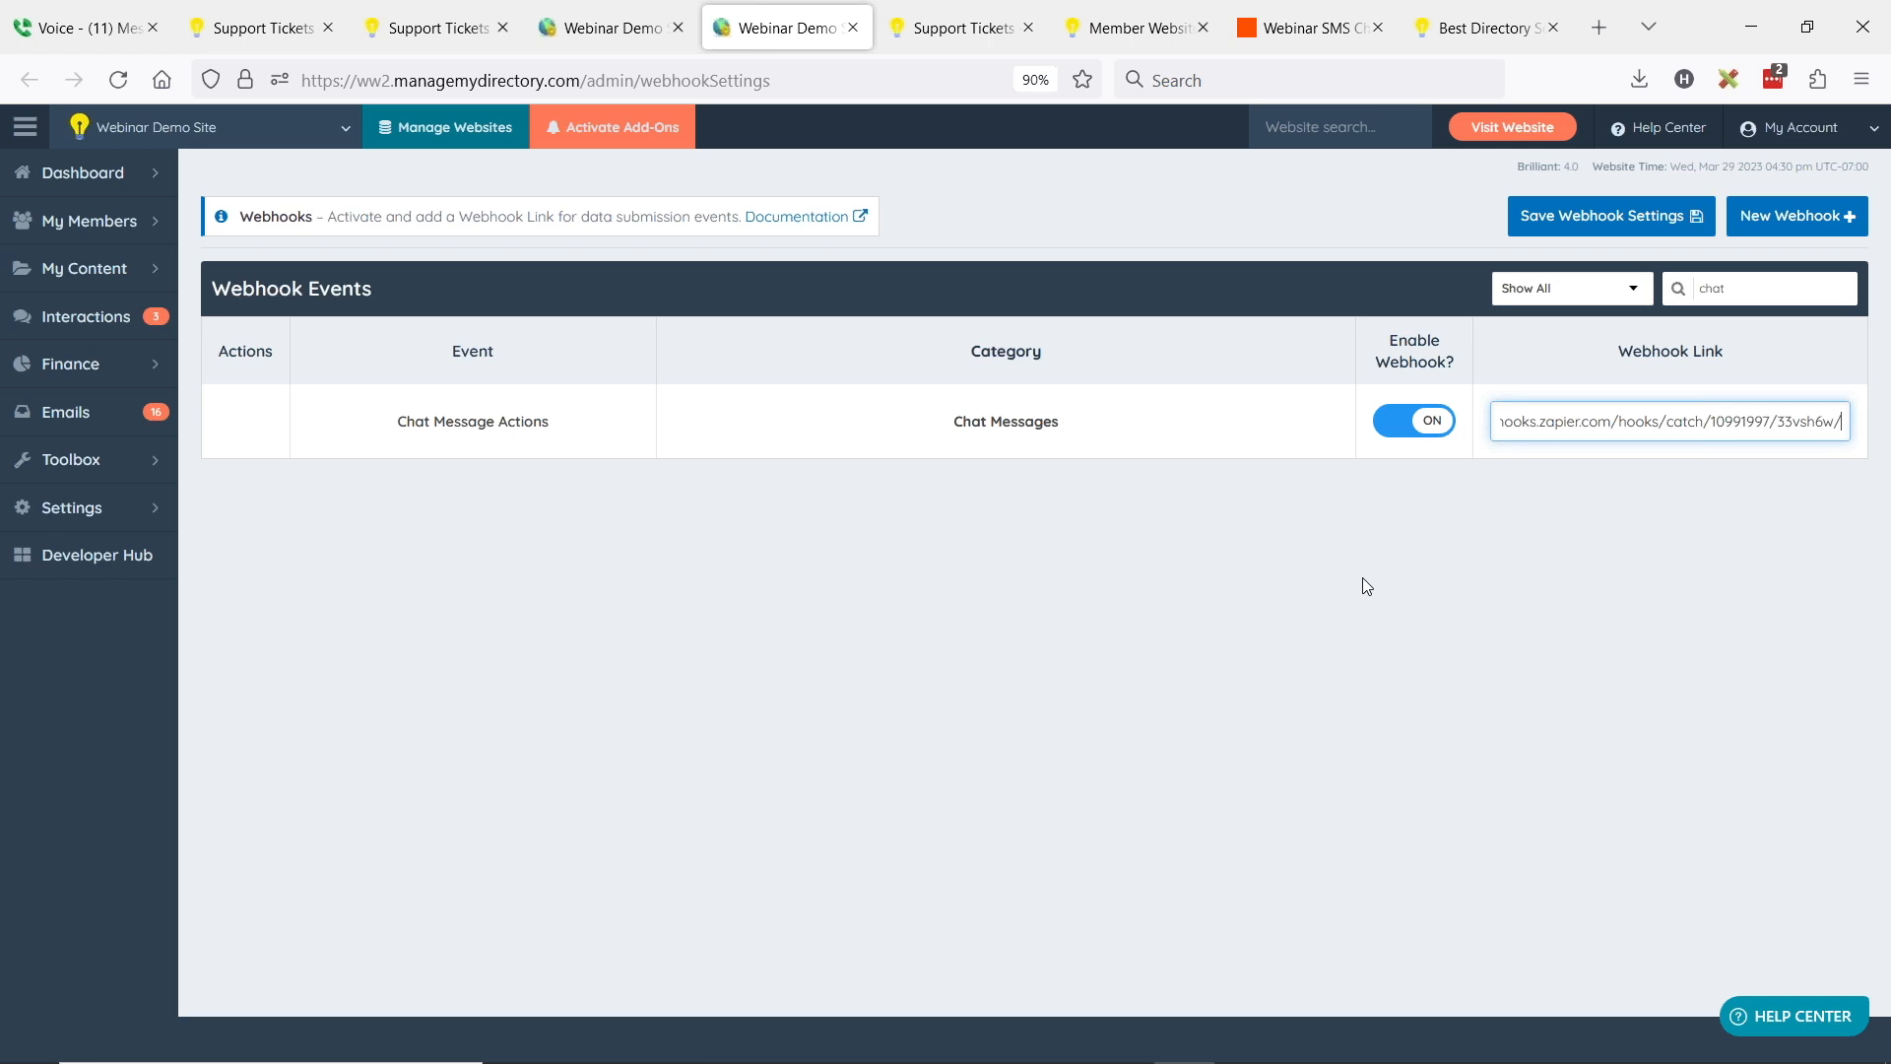
click(1609, 217)
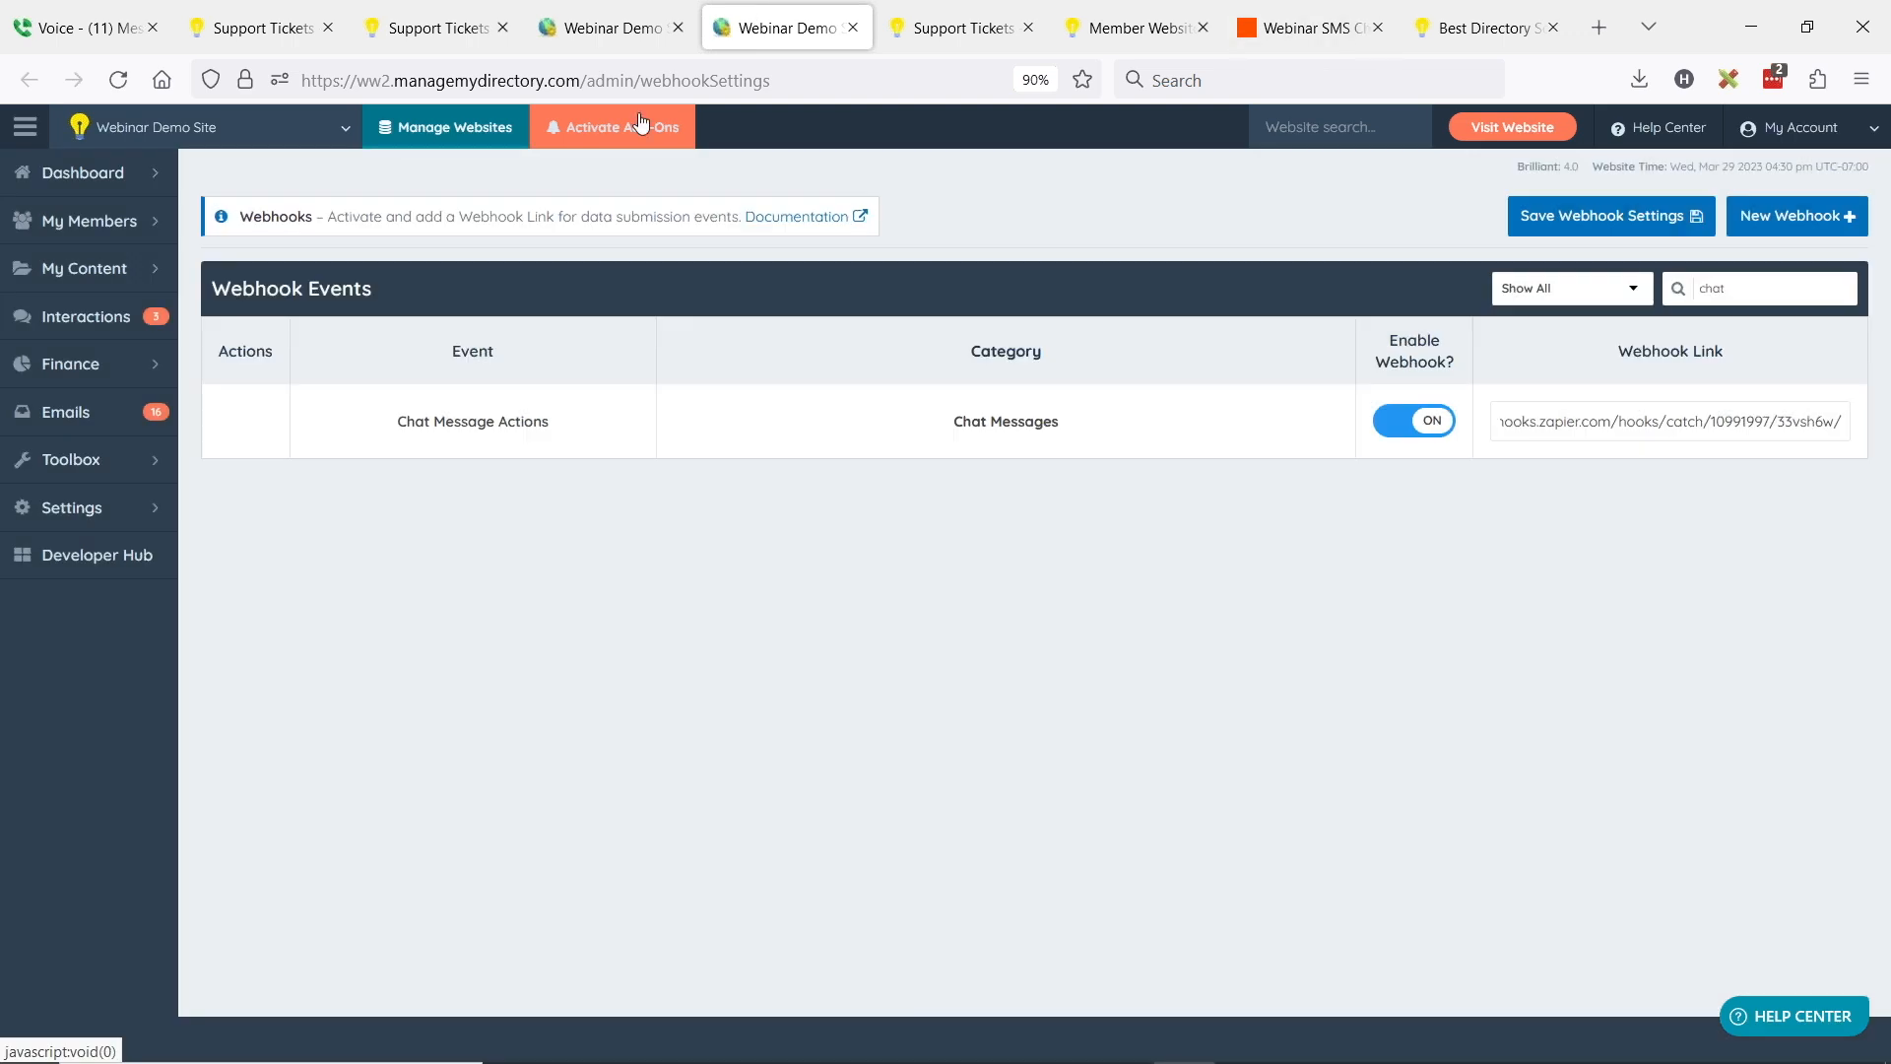
Switch to the member's open support ticket and send the message "This is a test chat message"
click(250, 30)
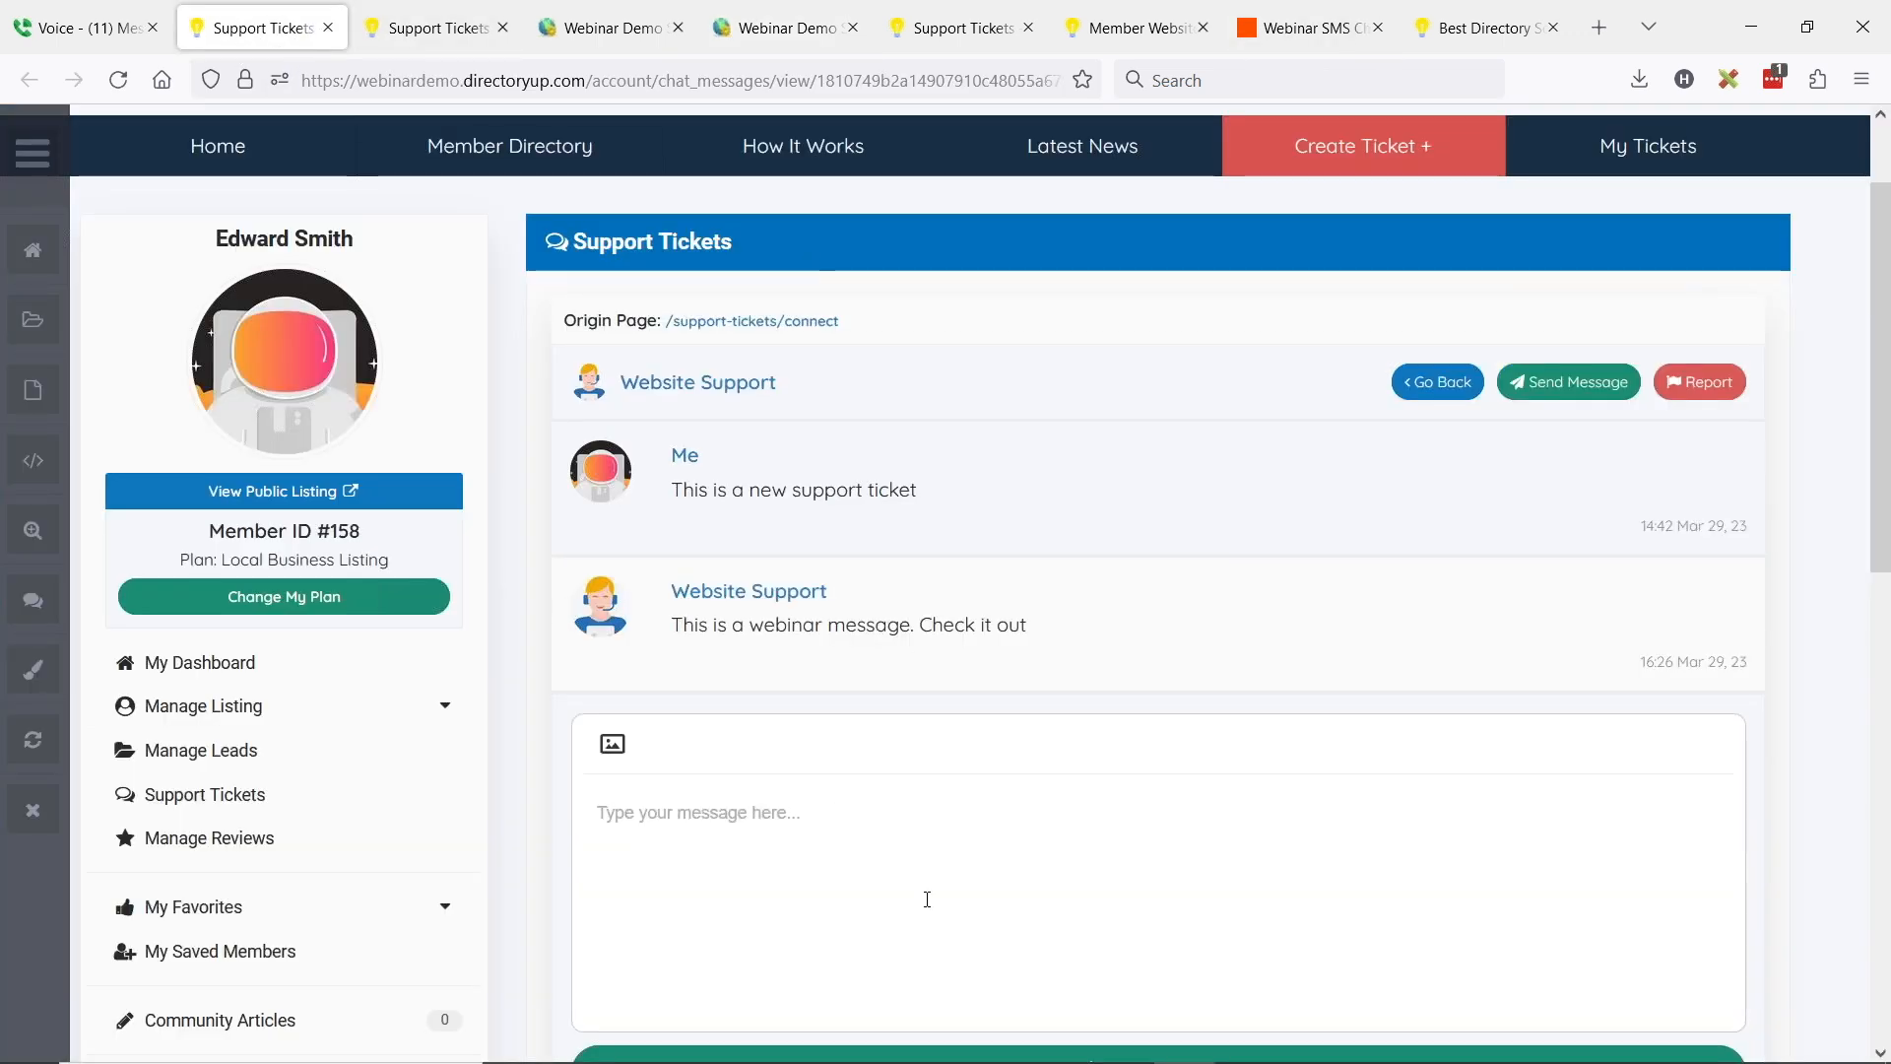
text(This is a t)
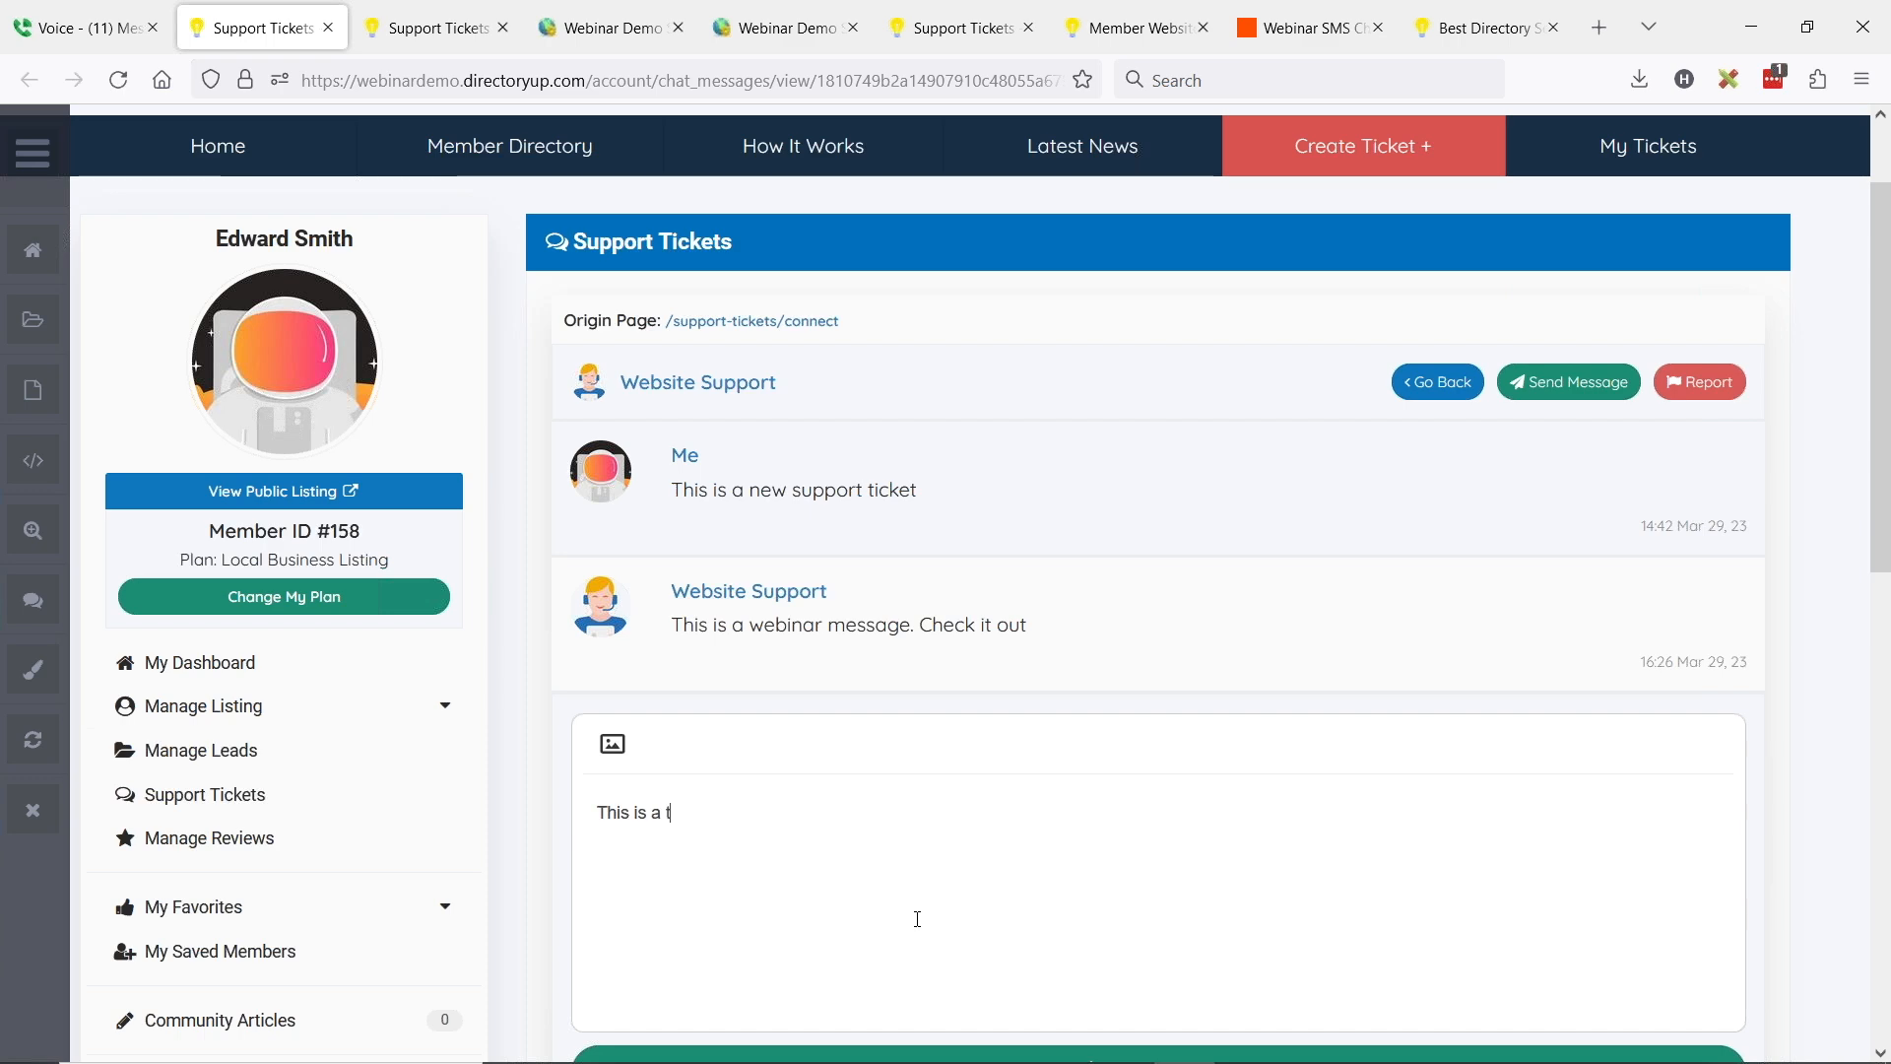
text(est that message)
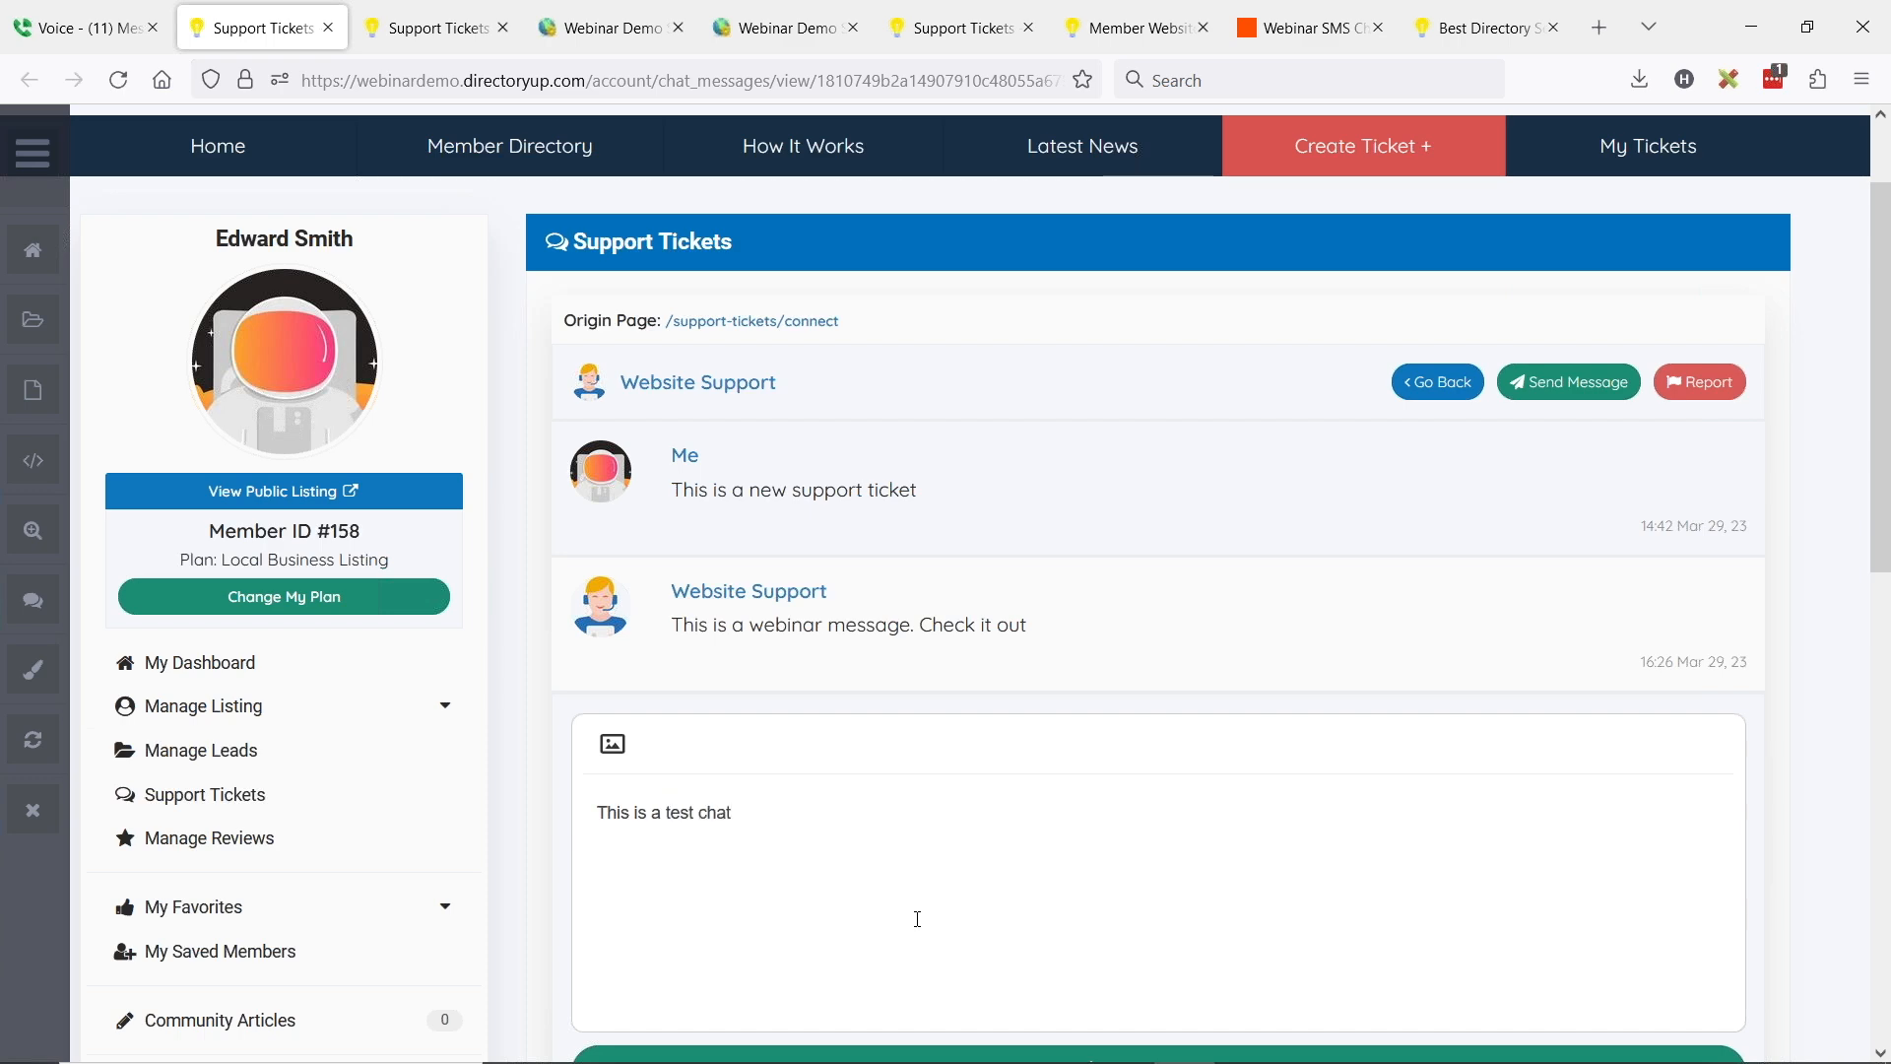
scroll(1083, 887, down, 2)
click(1147, 885)
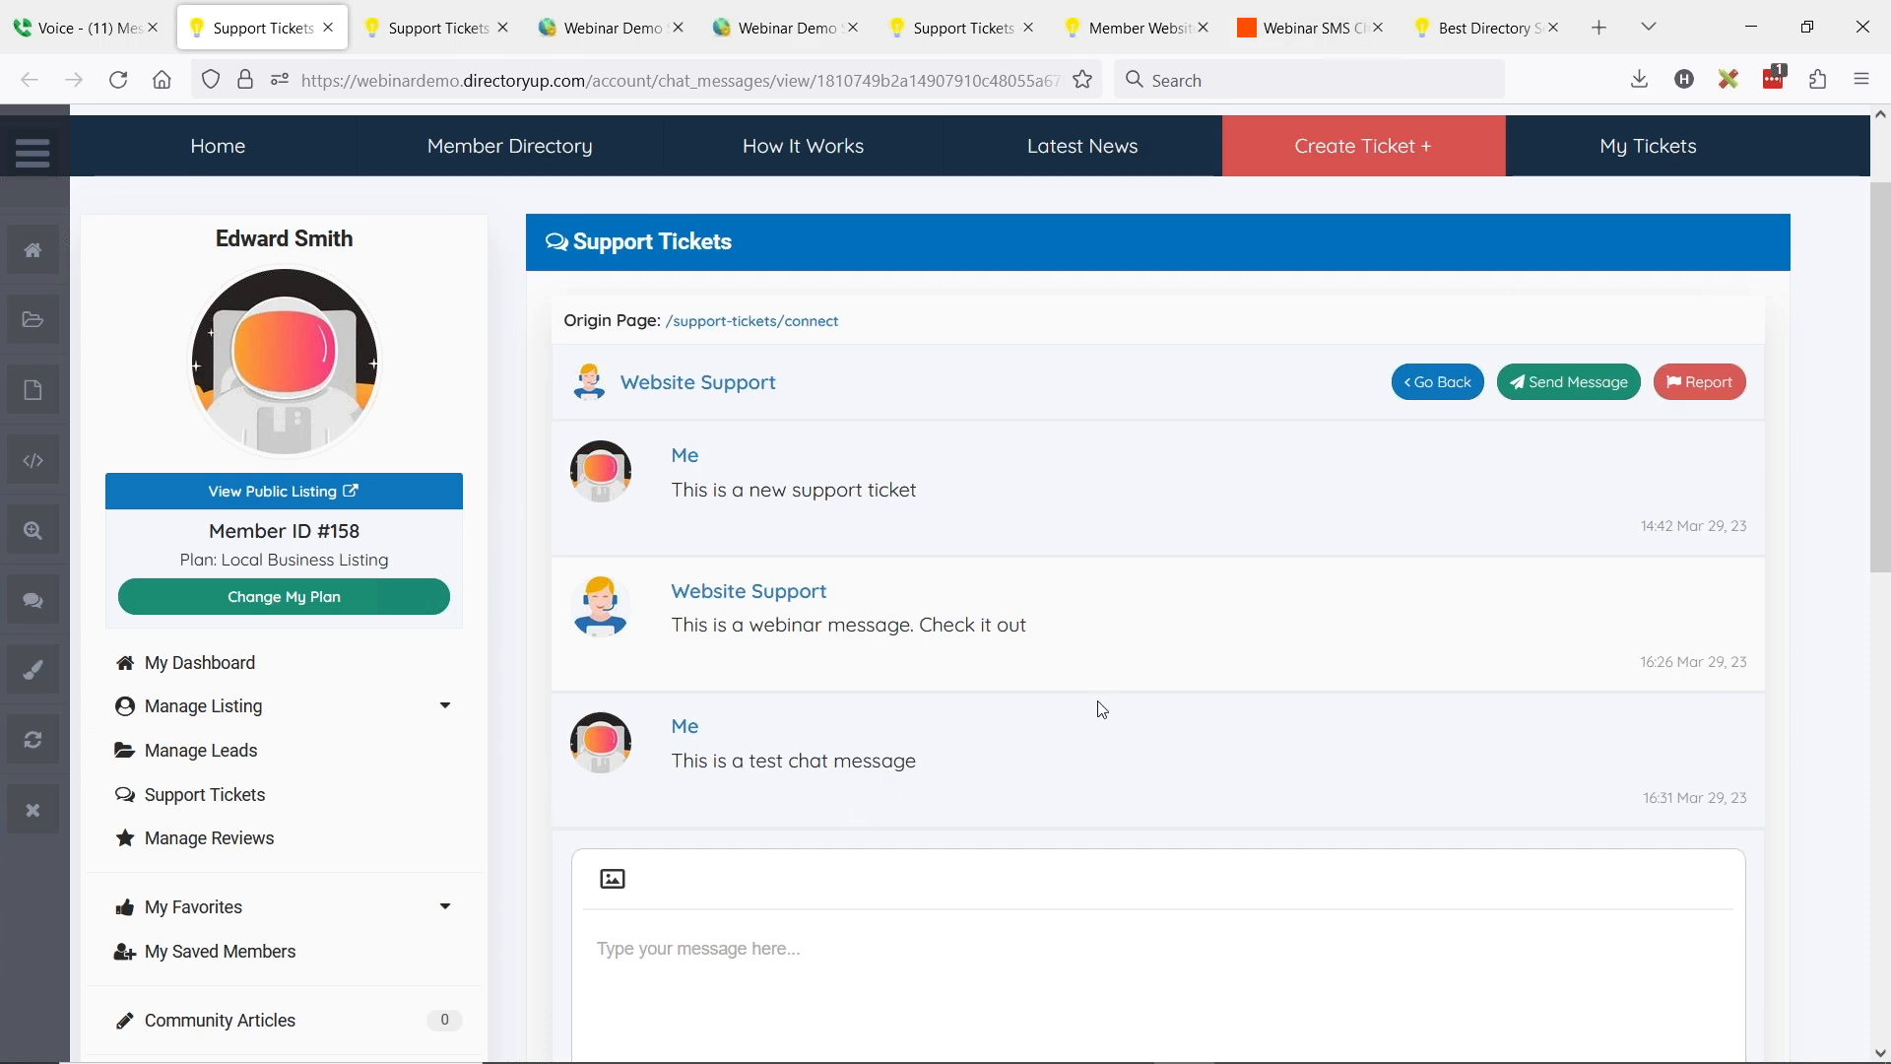
Switch back to the Zapier editor and test the Catch Hook trigger
click(1295, 32)
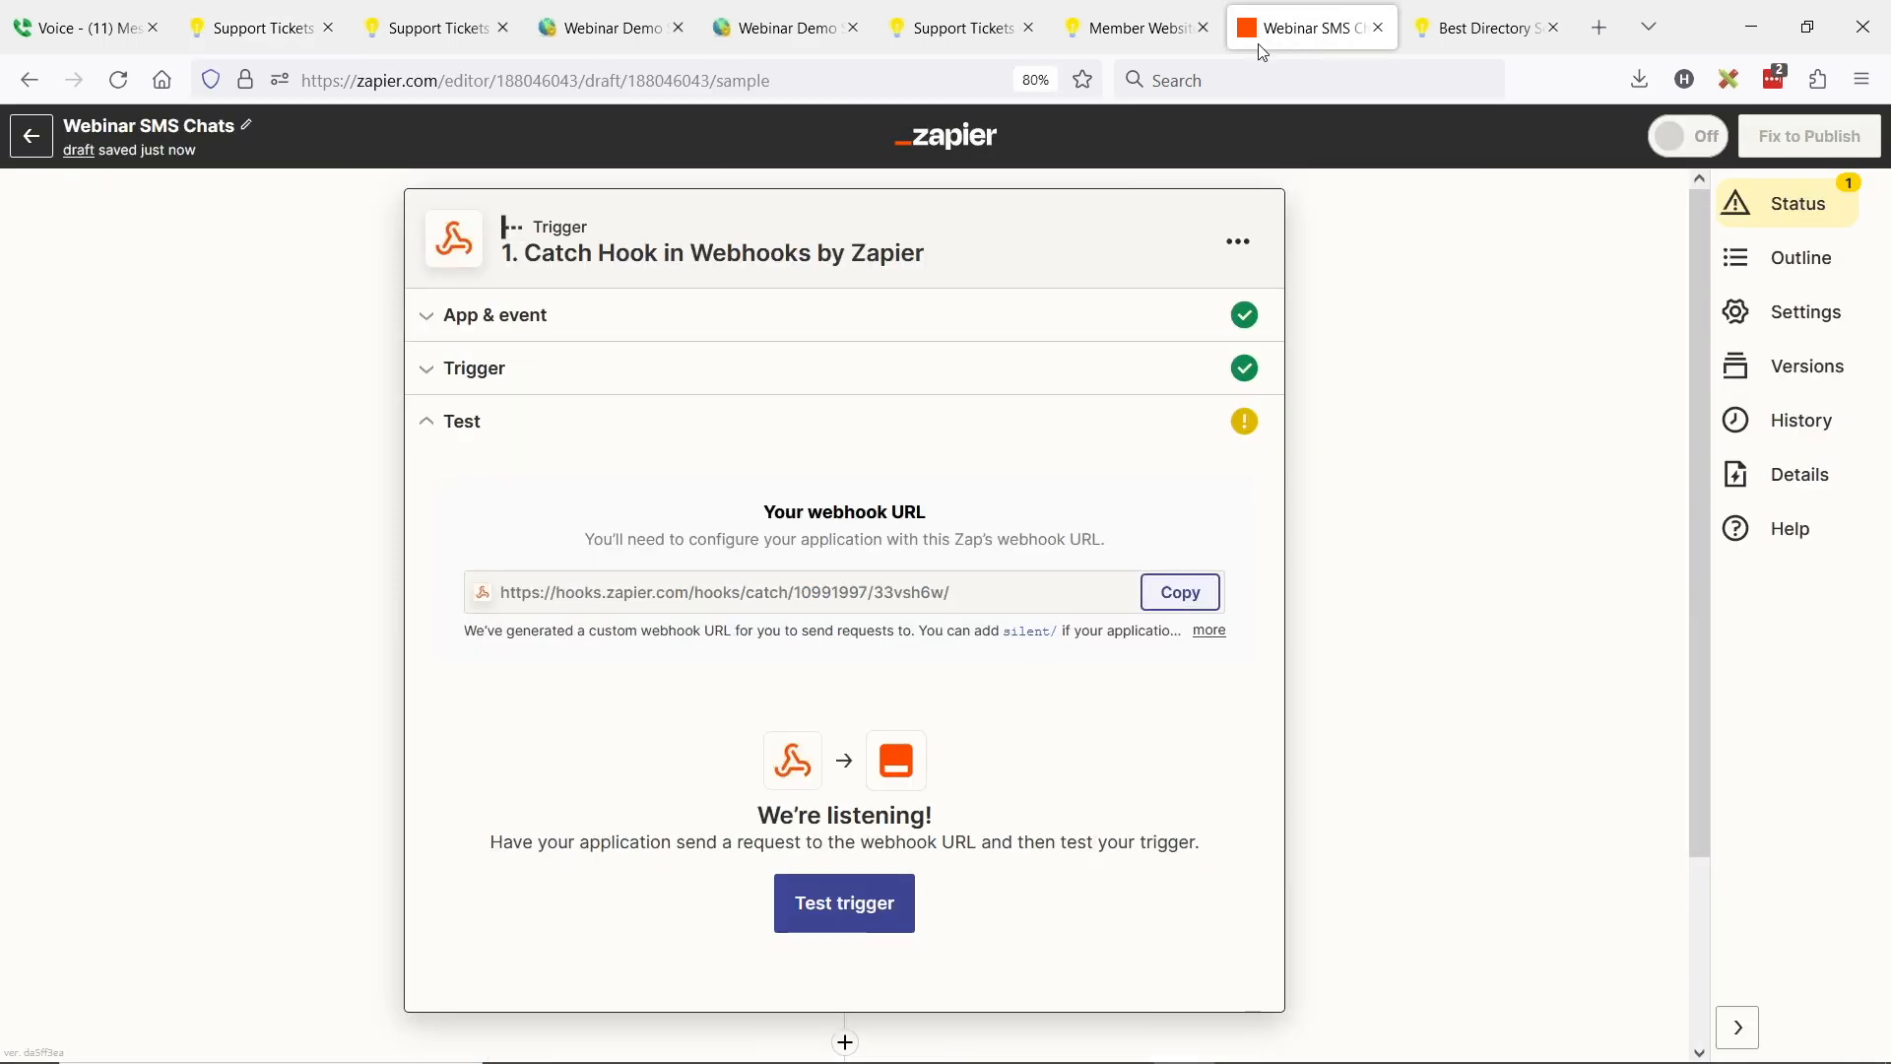
click(853, 917)
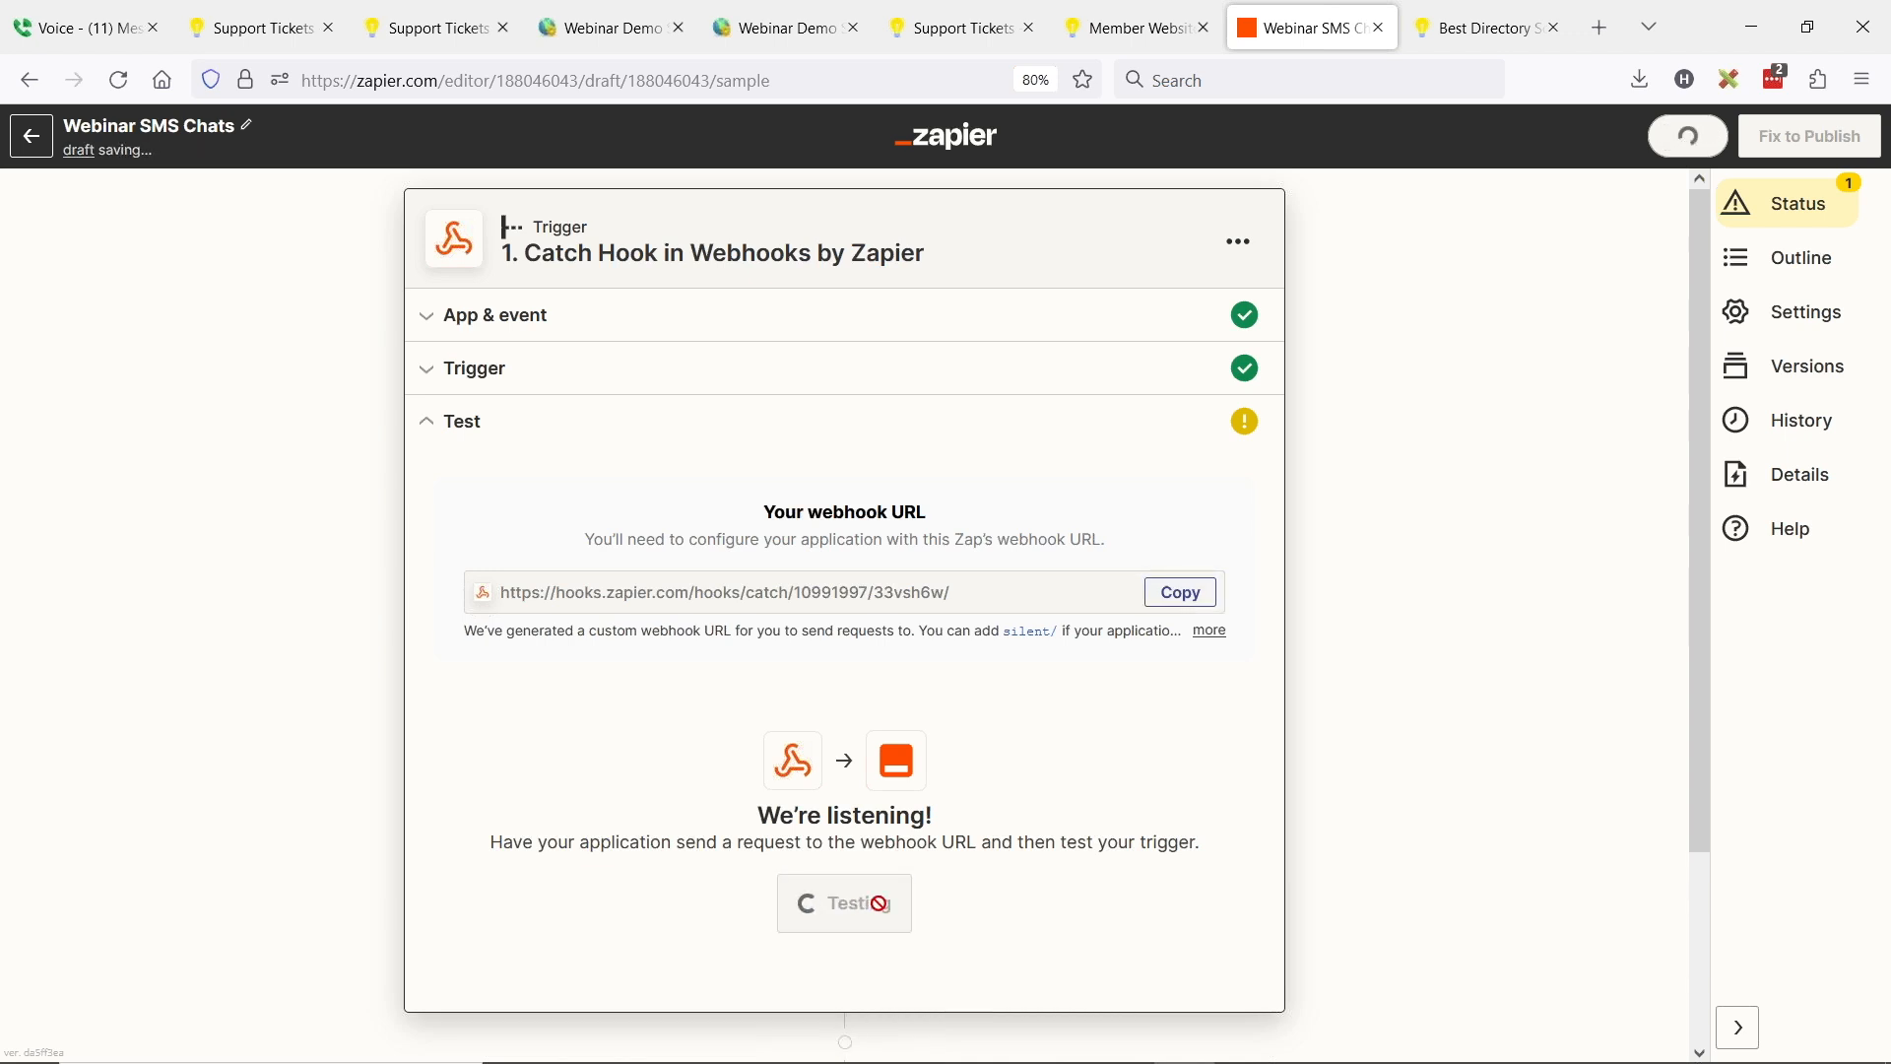
scroll(788, 441, down, 3)
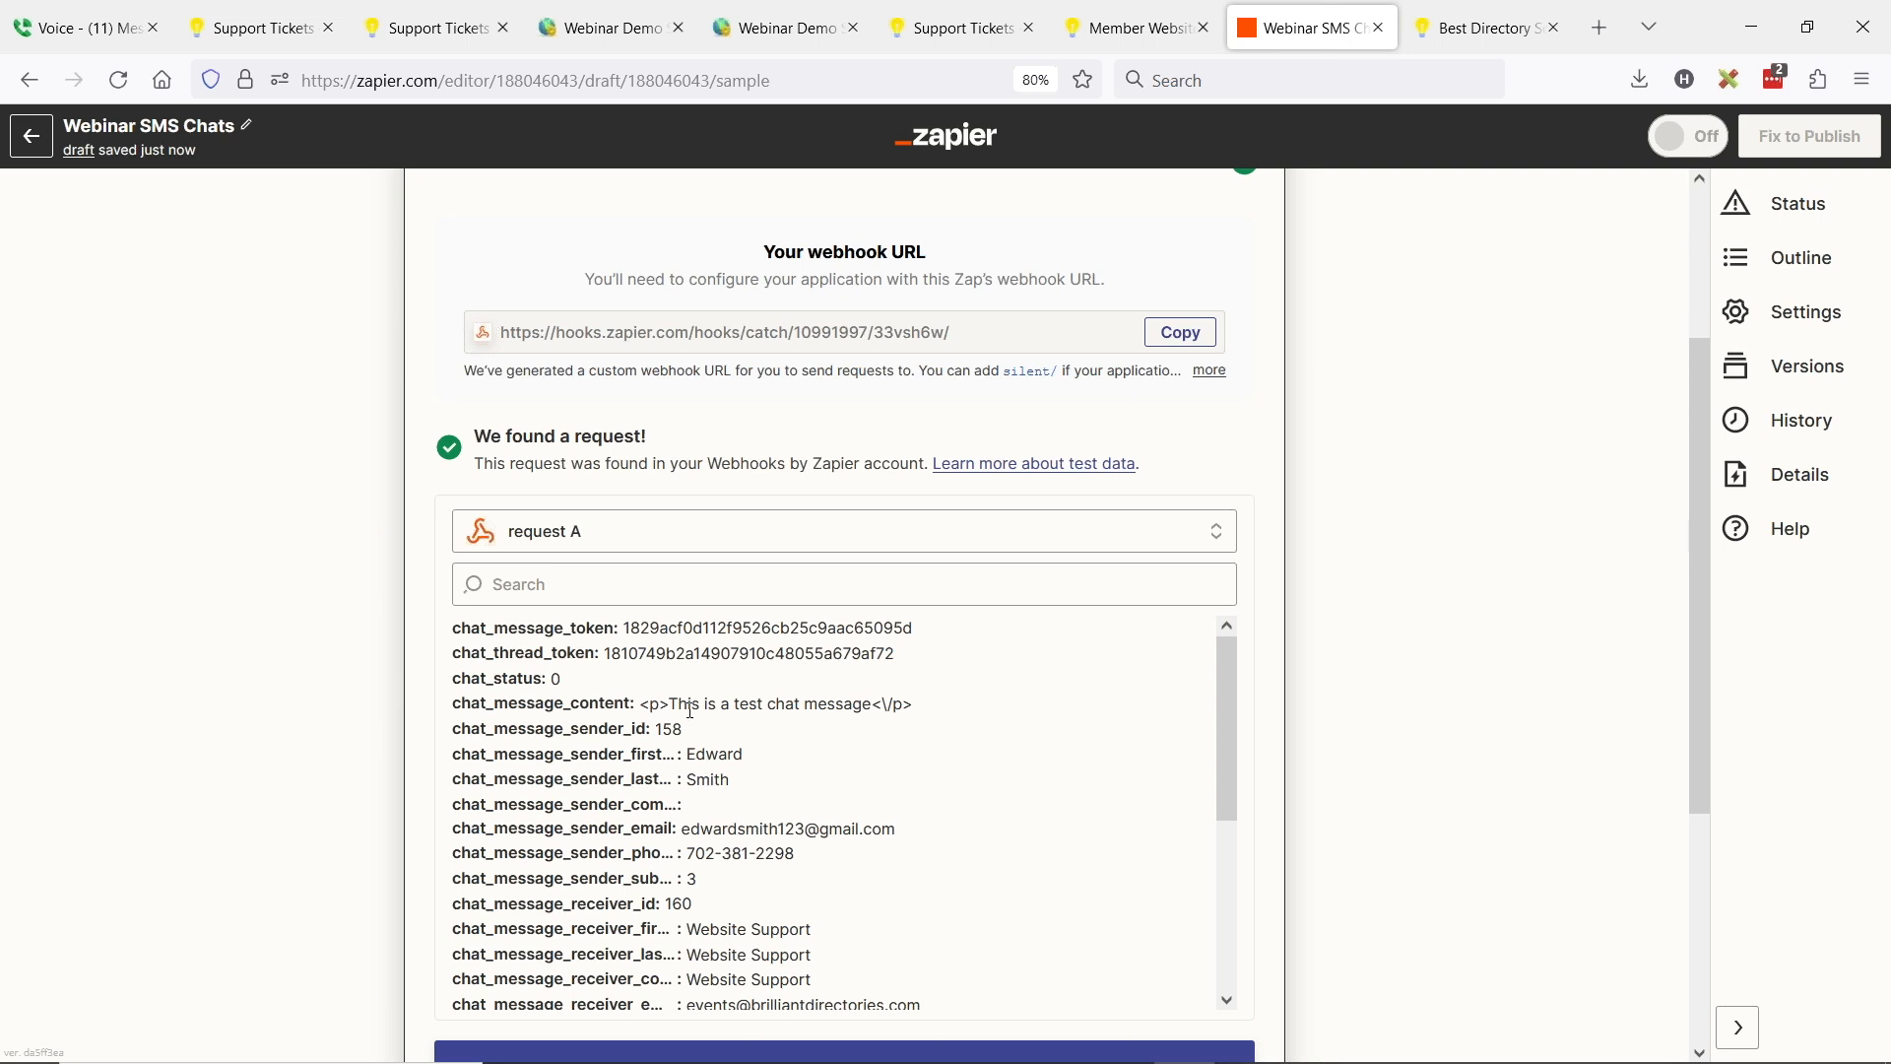
Examine the chat_message_content value in request A, then continue and reopen the Catch Hook trigger
drag(701, 704, 880, 705)
click(682, 706)
drag(645, 707, 935, 709)
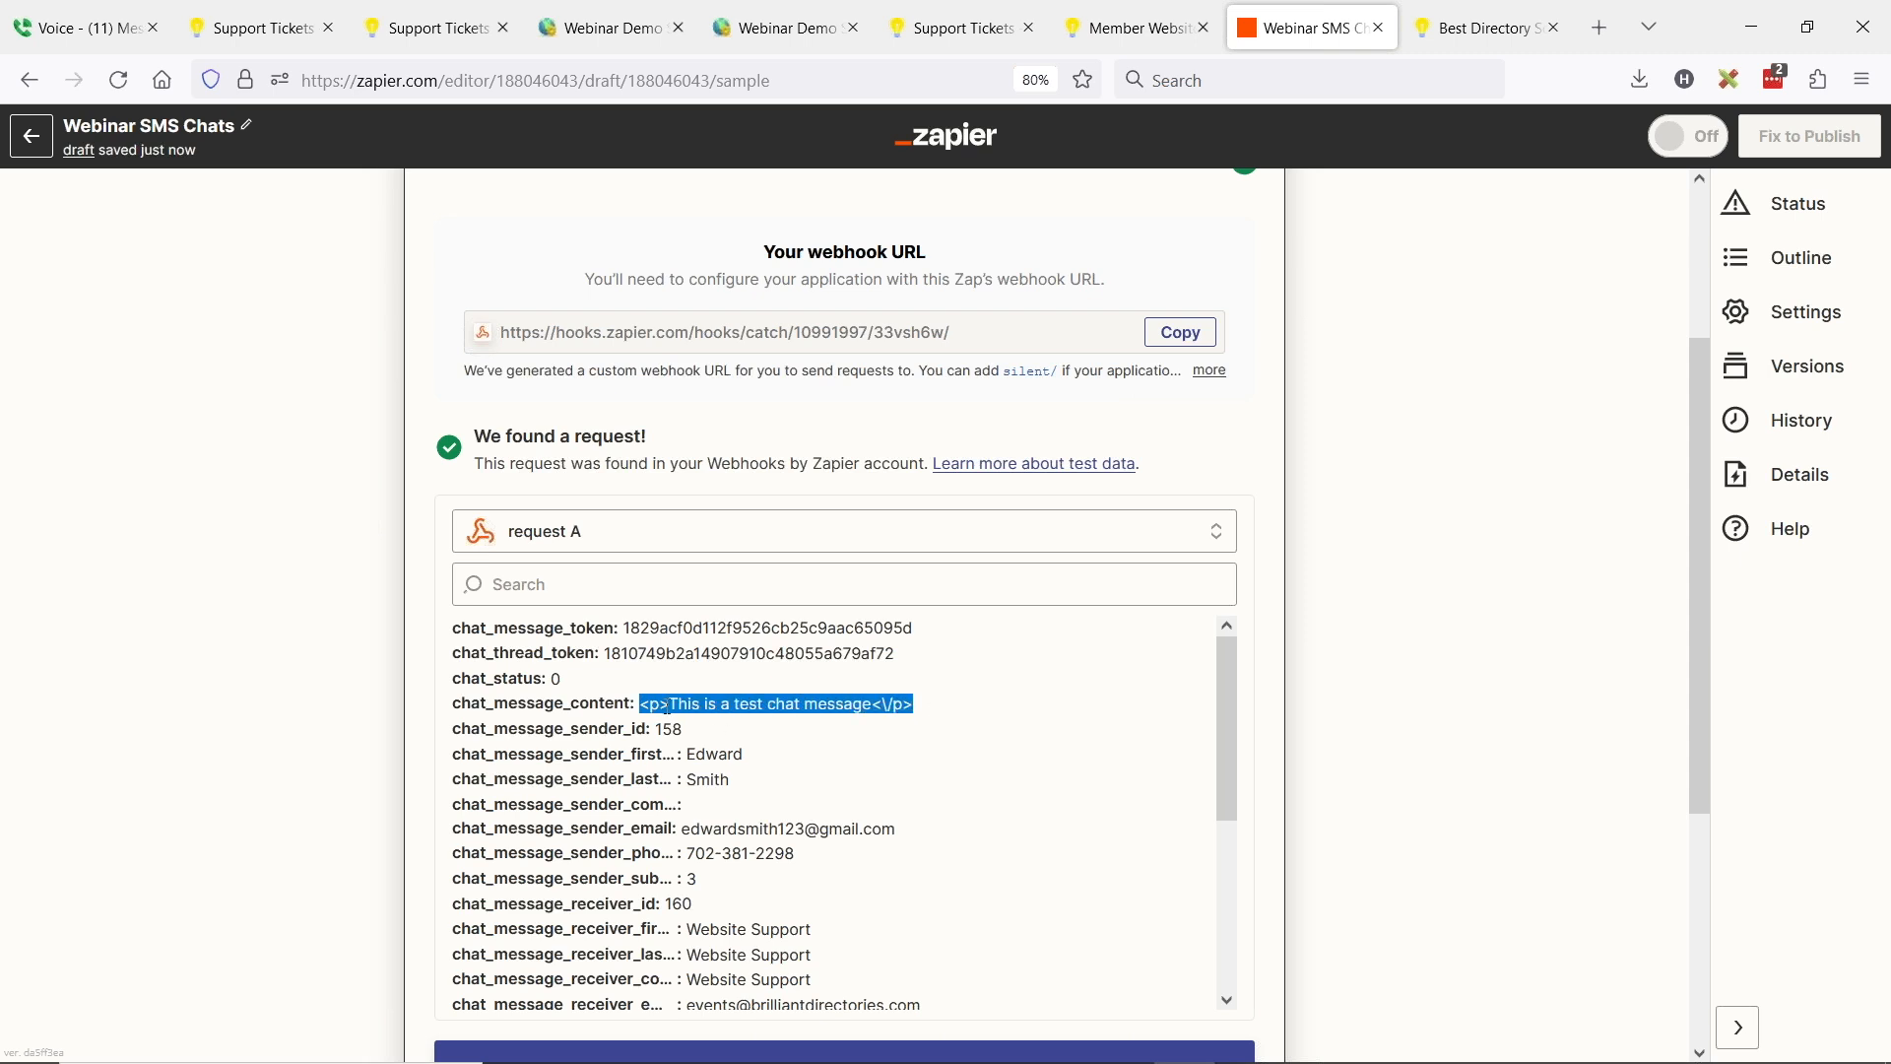
click(789, 708)
drag(920, 709, 651, 701)
click(295, 606)
scroll(298, 604, down, 3)
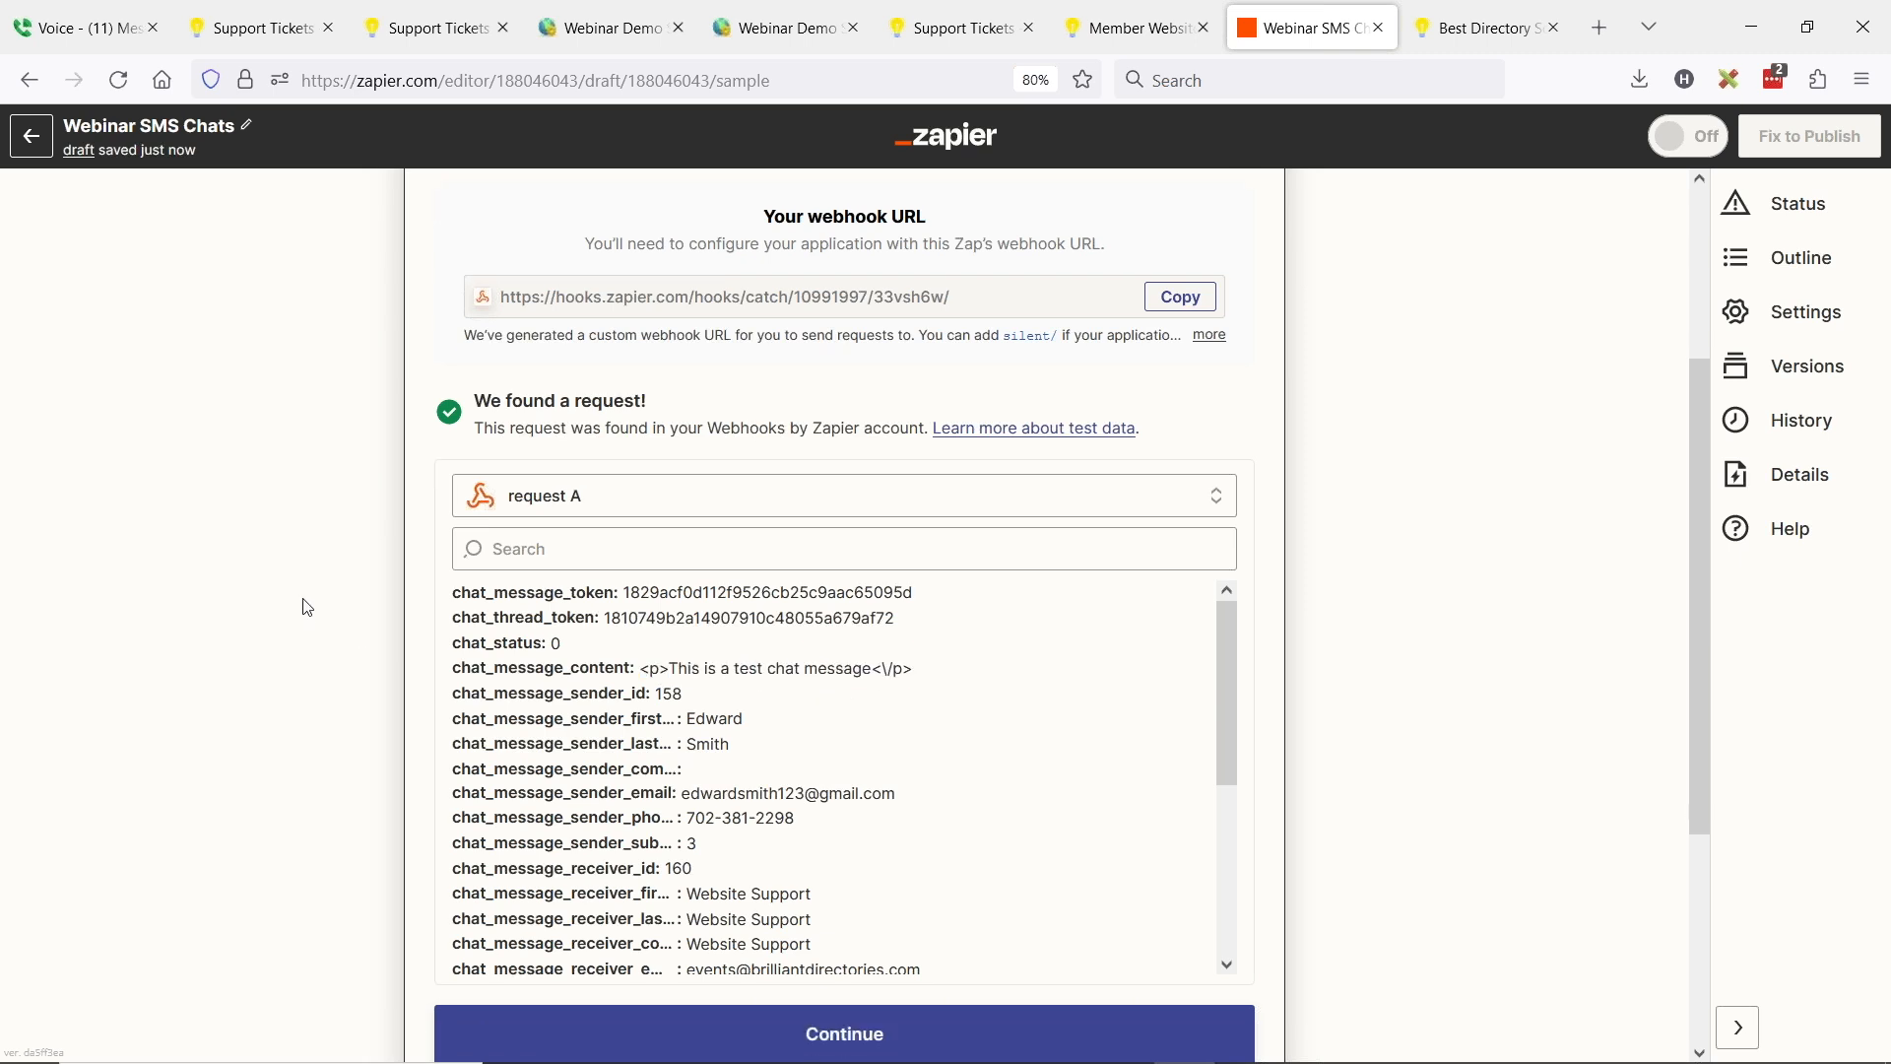
click(859, 822)
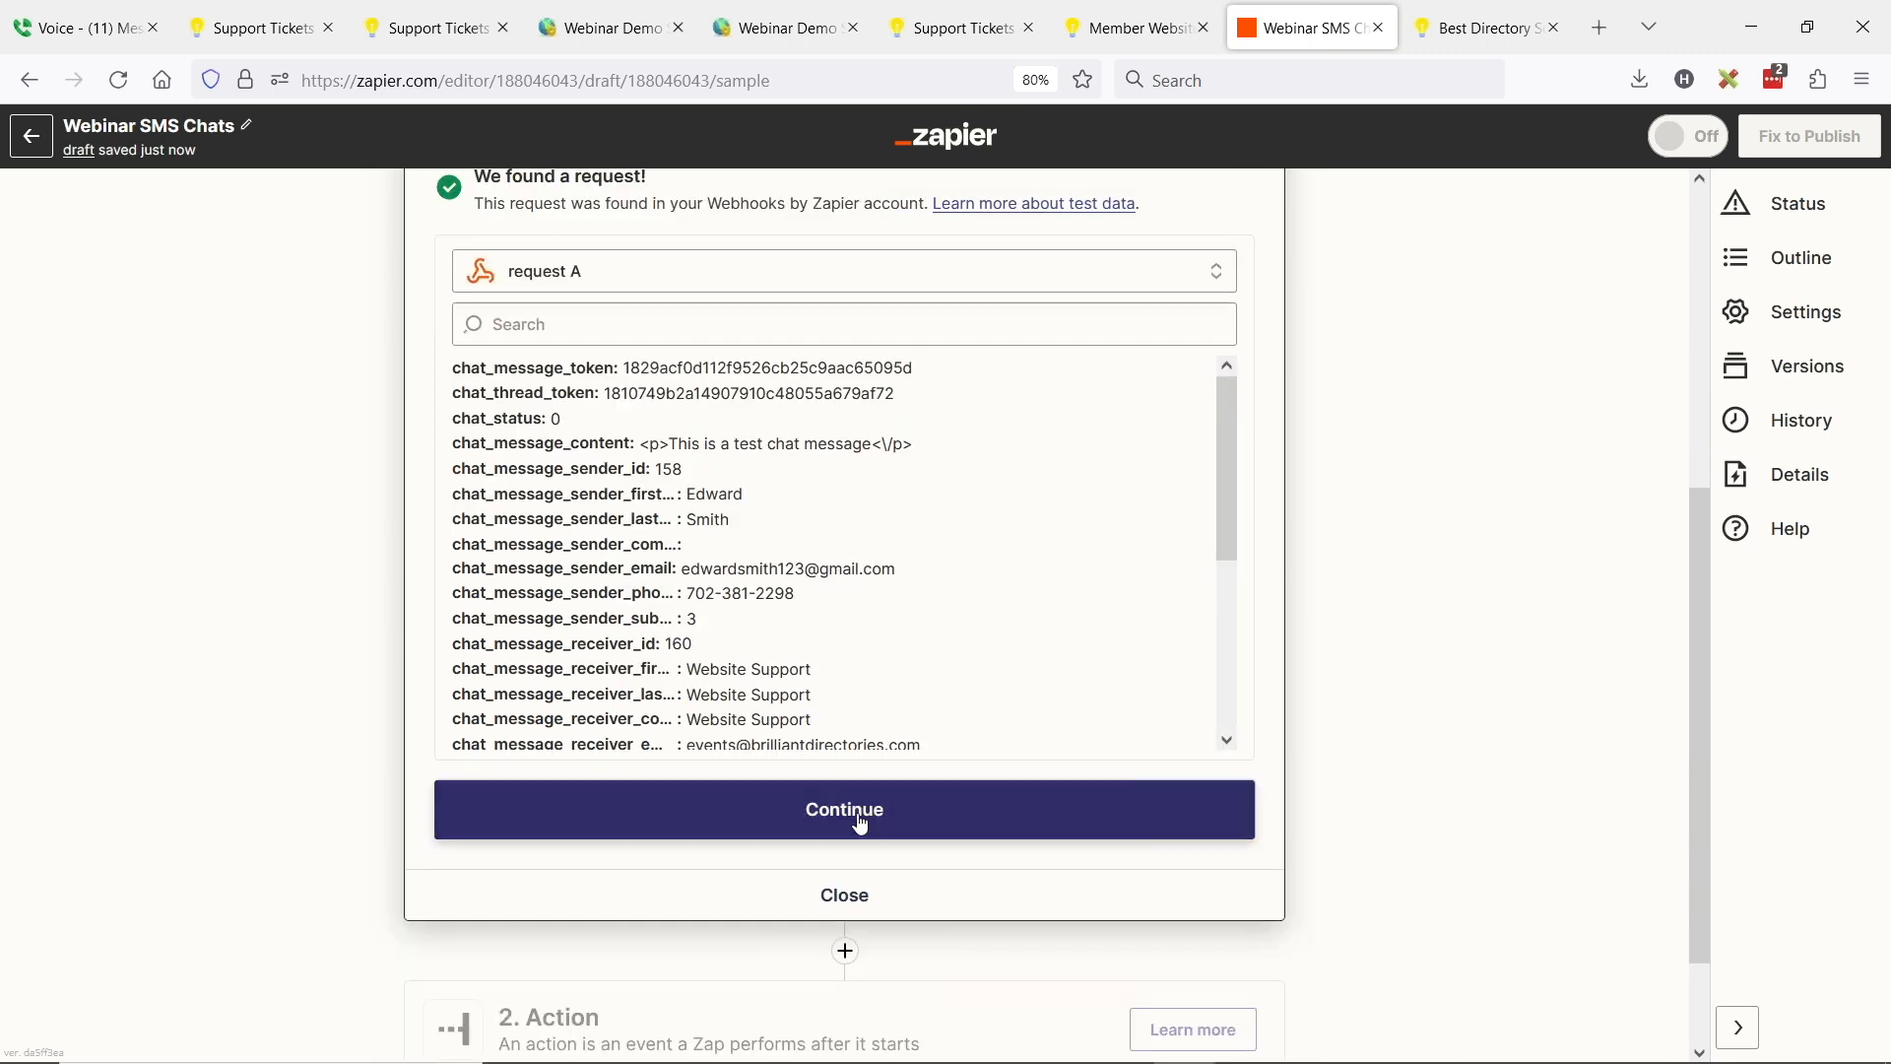
click(857, 258)
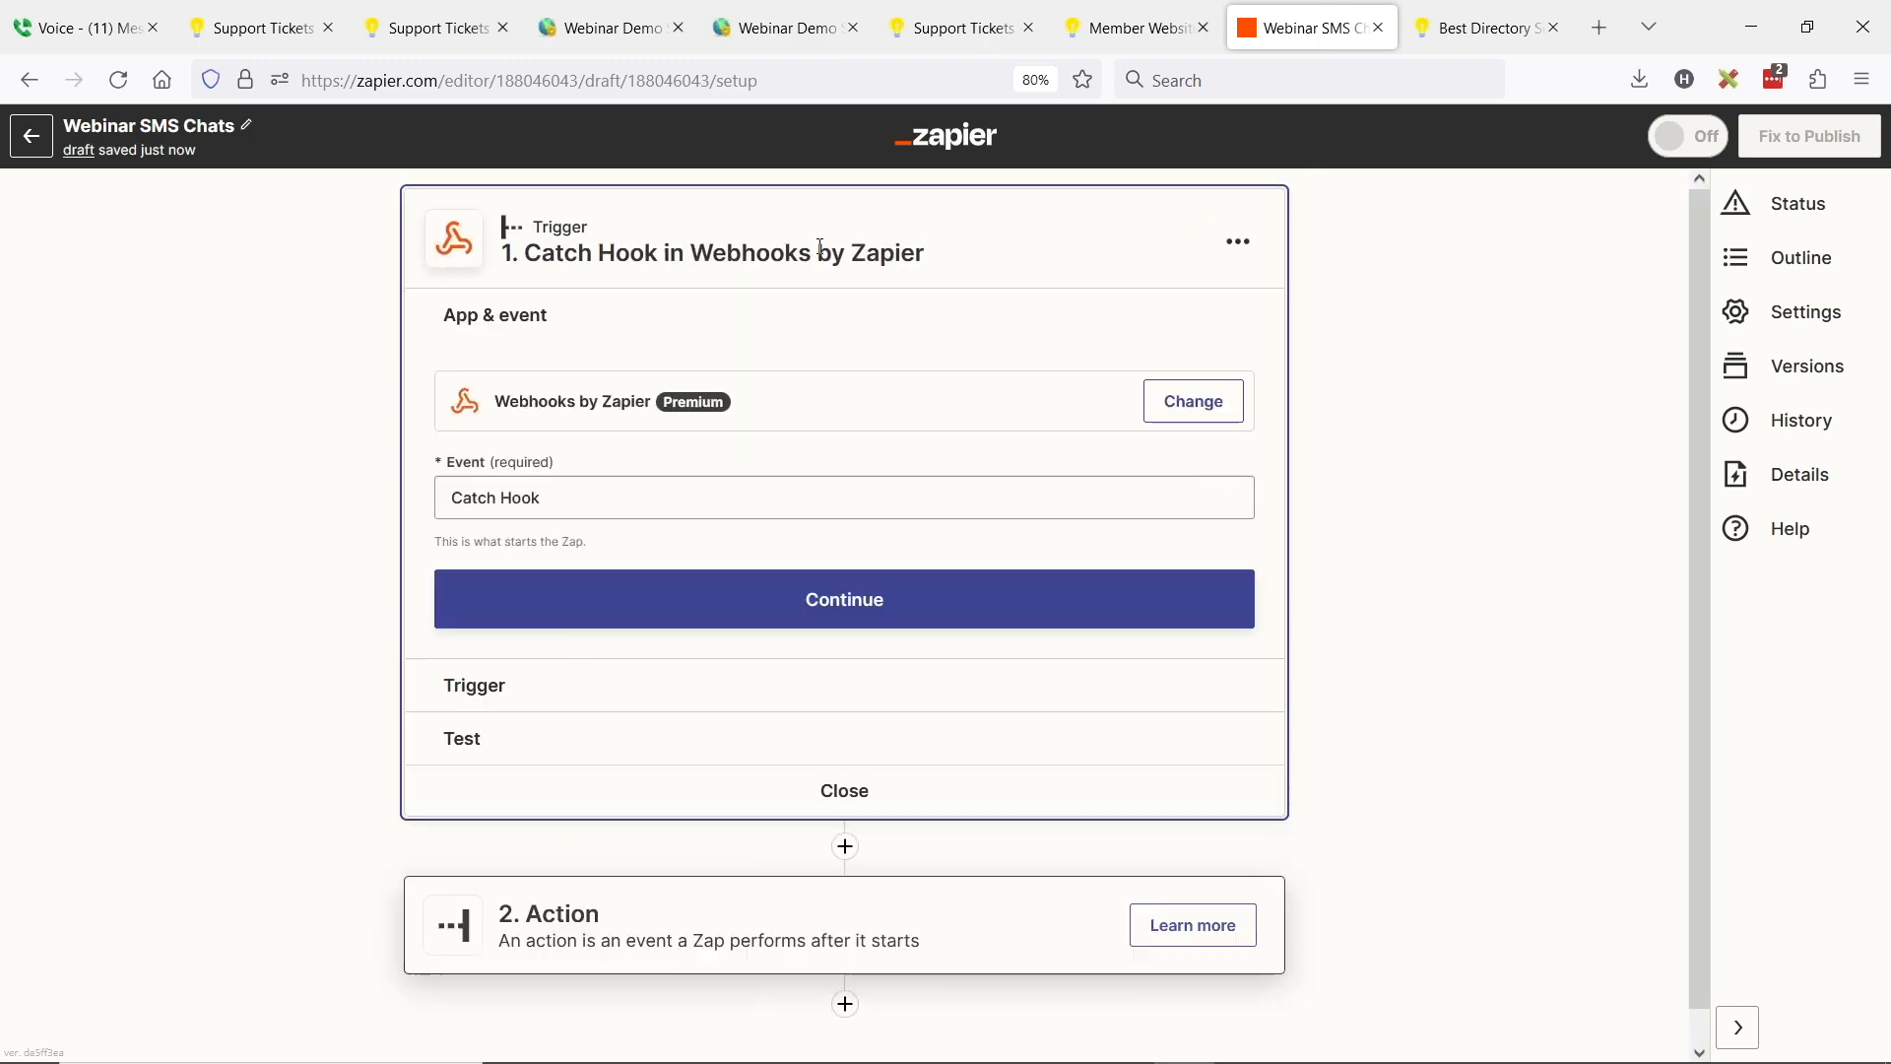
Open the member search in the Webinar Demo Site admin and log in as the Website Support member with ID 160
click(225, 40)
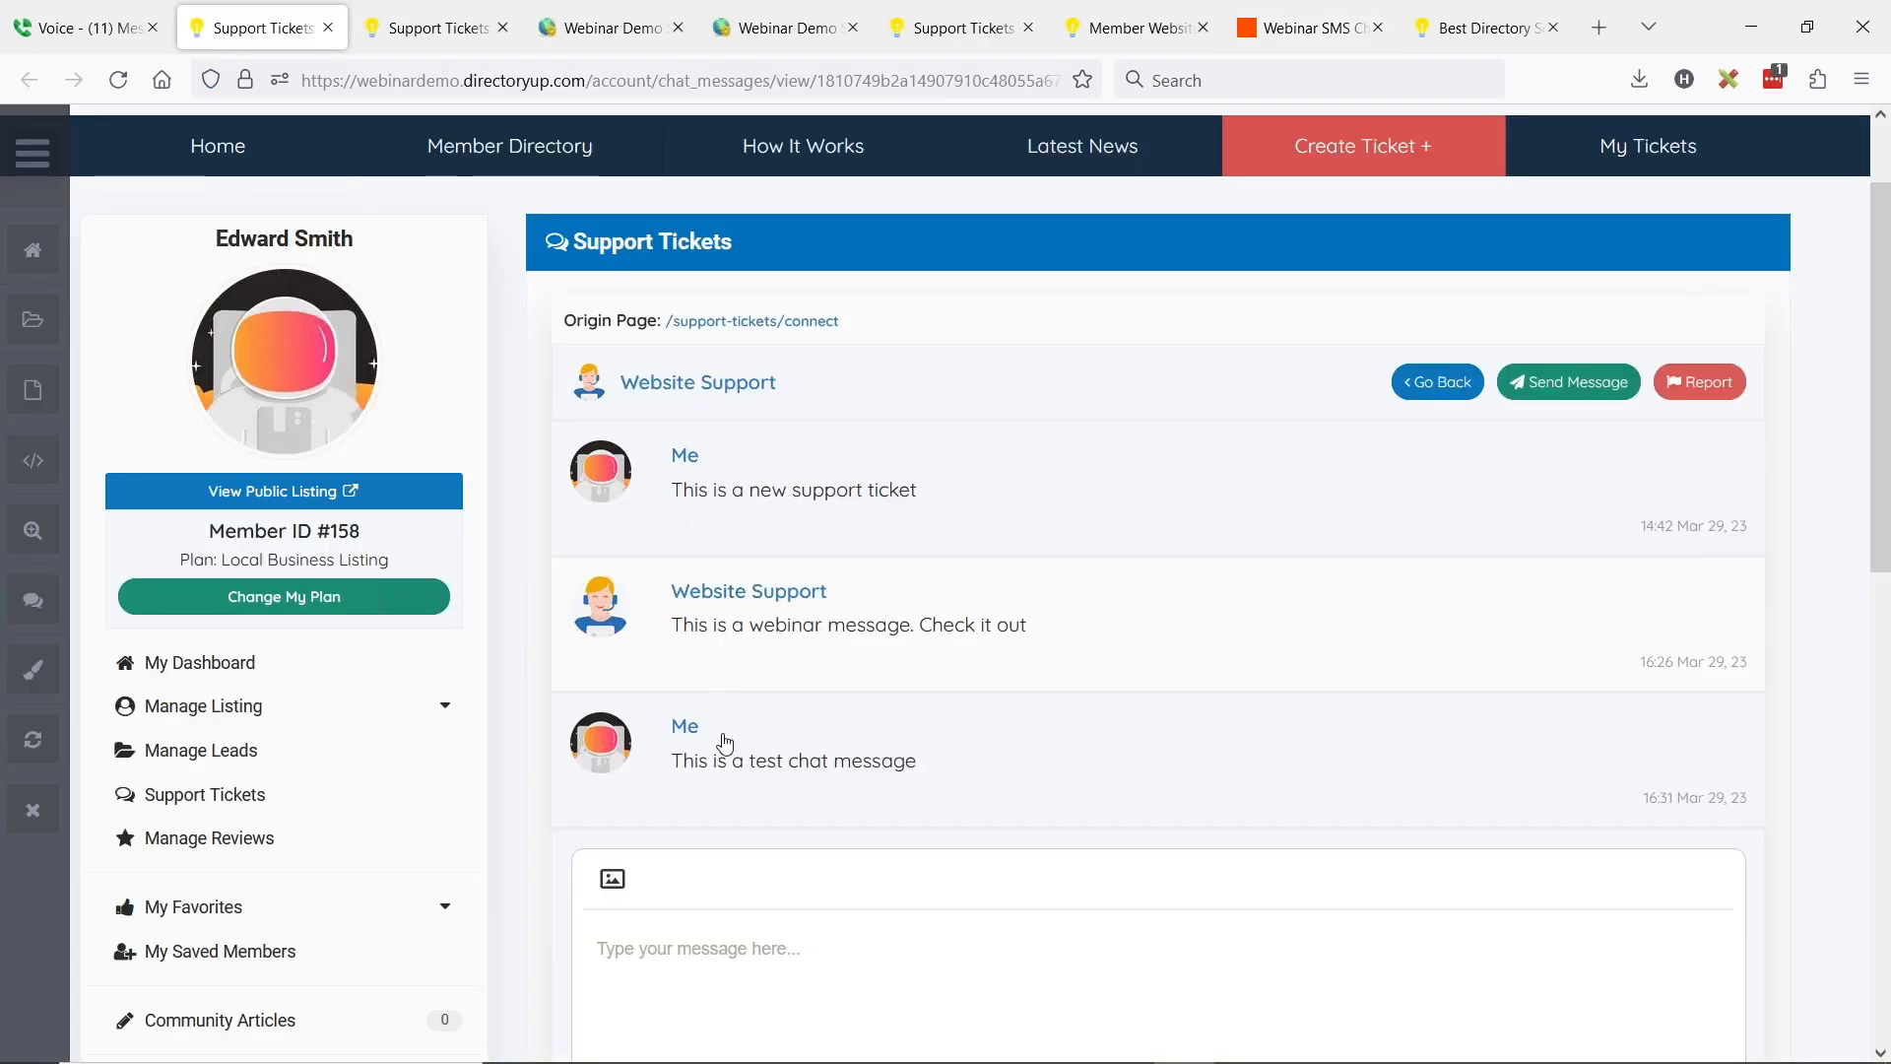
click(694, 22)
click(748, 28)
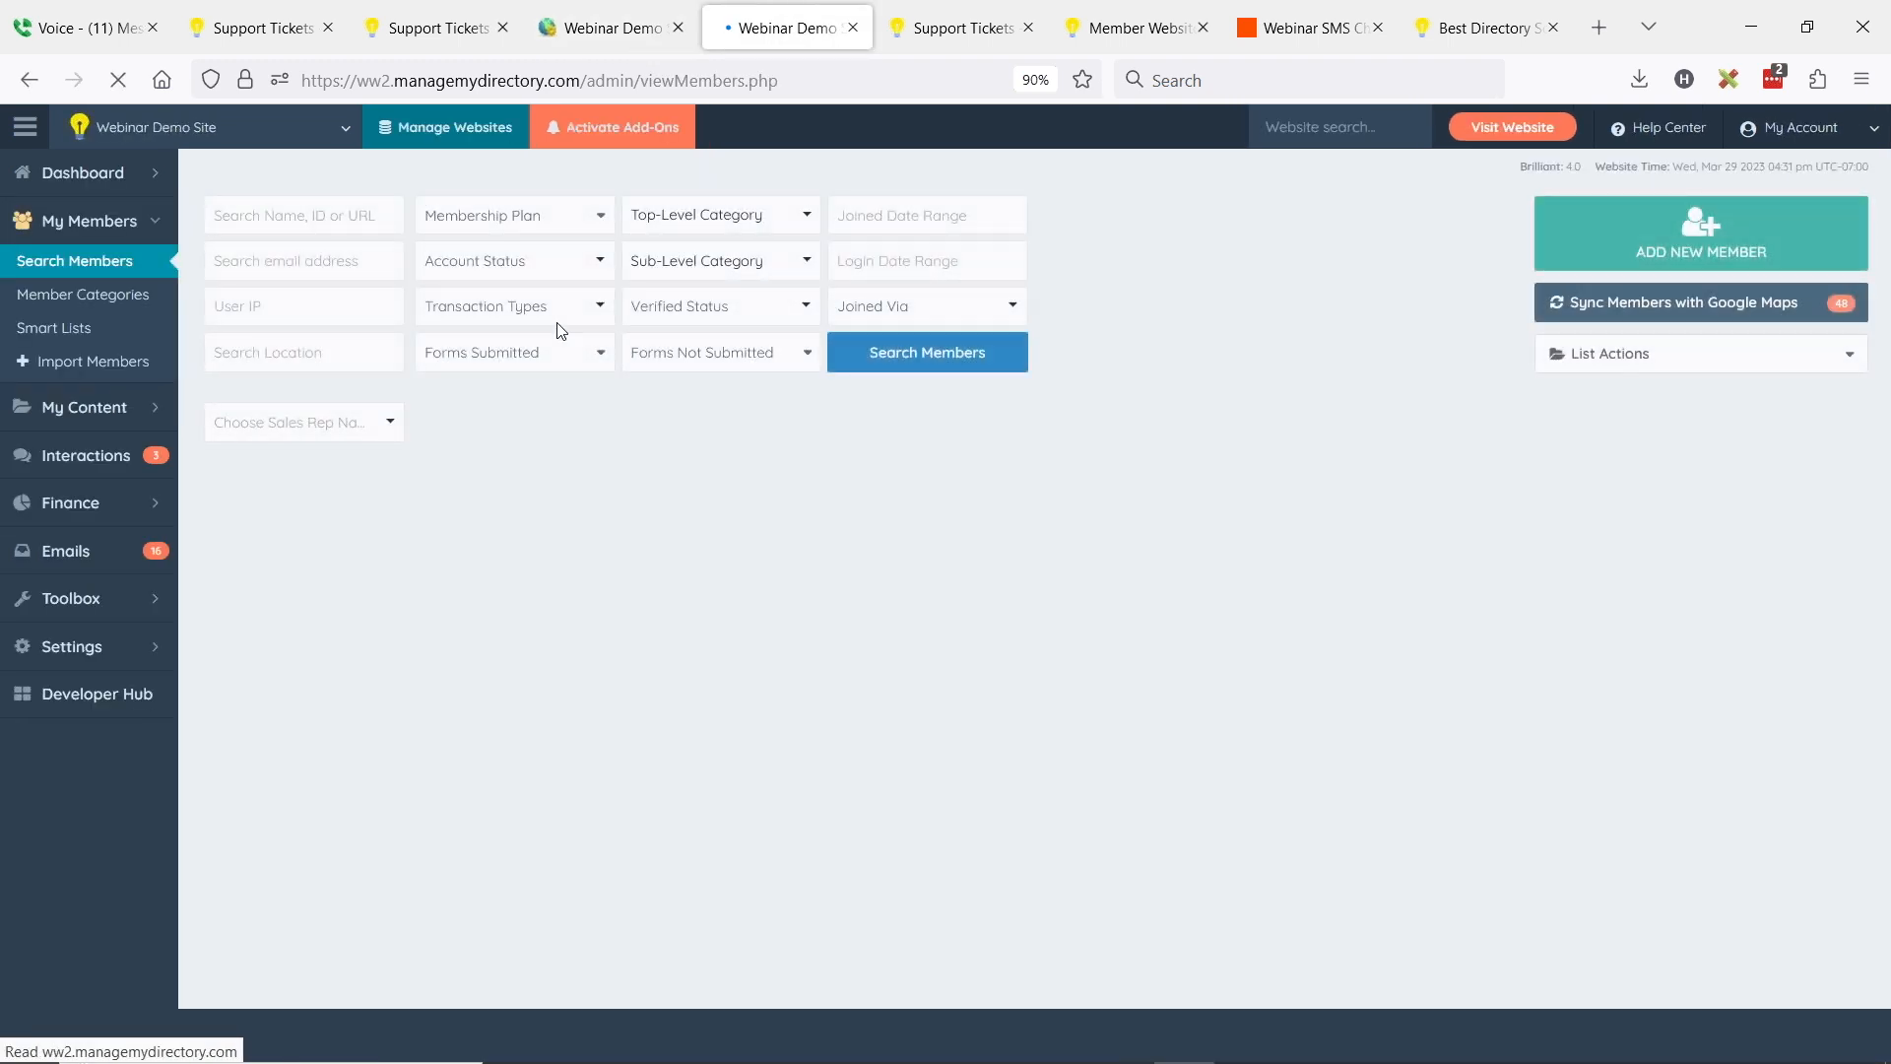
scroll(751, 612, down, 1)
click(1116, 665)
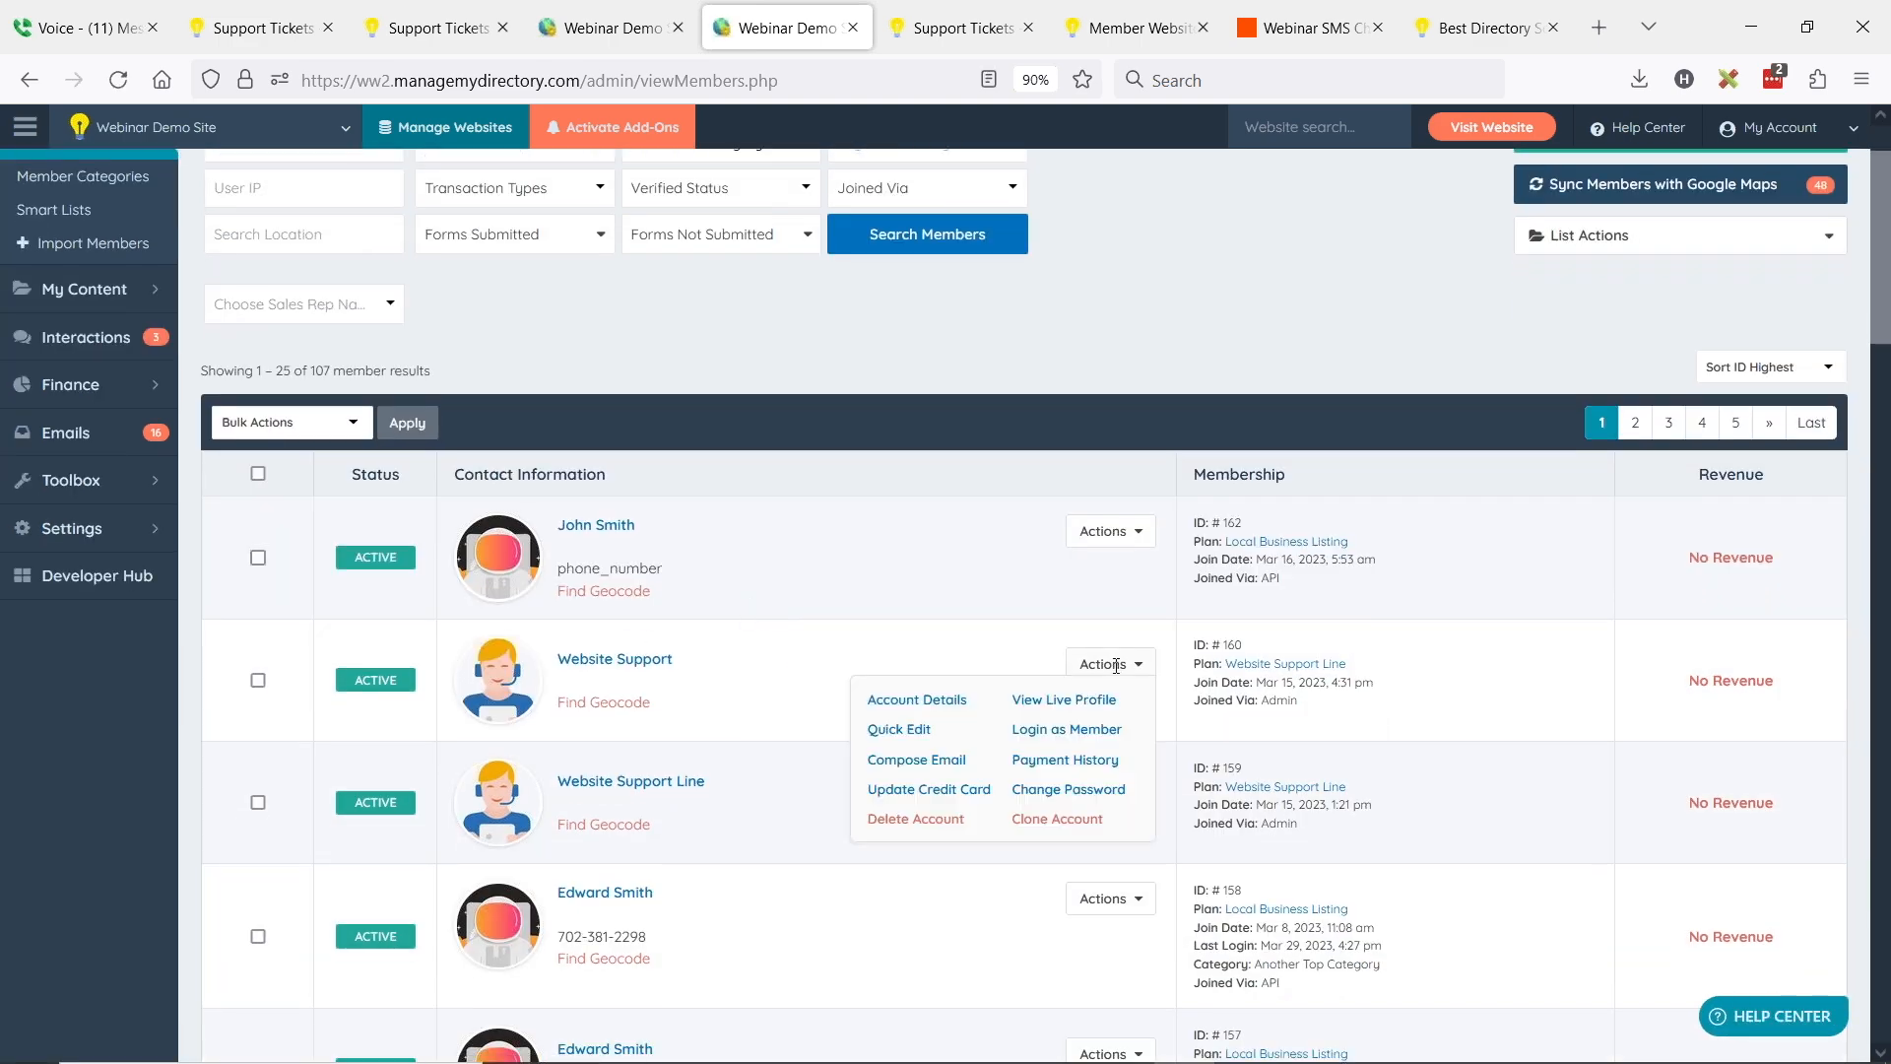
click(1081, 730)
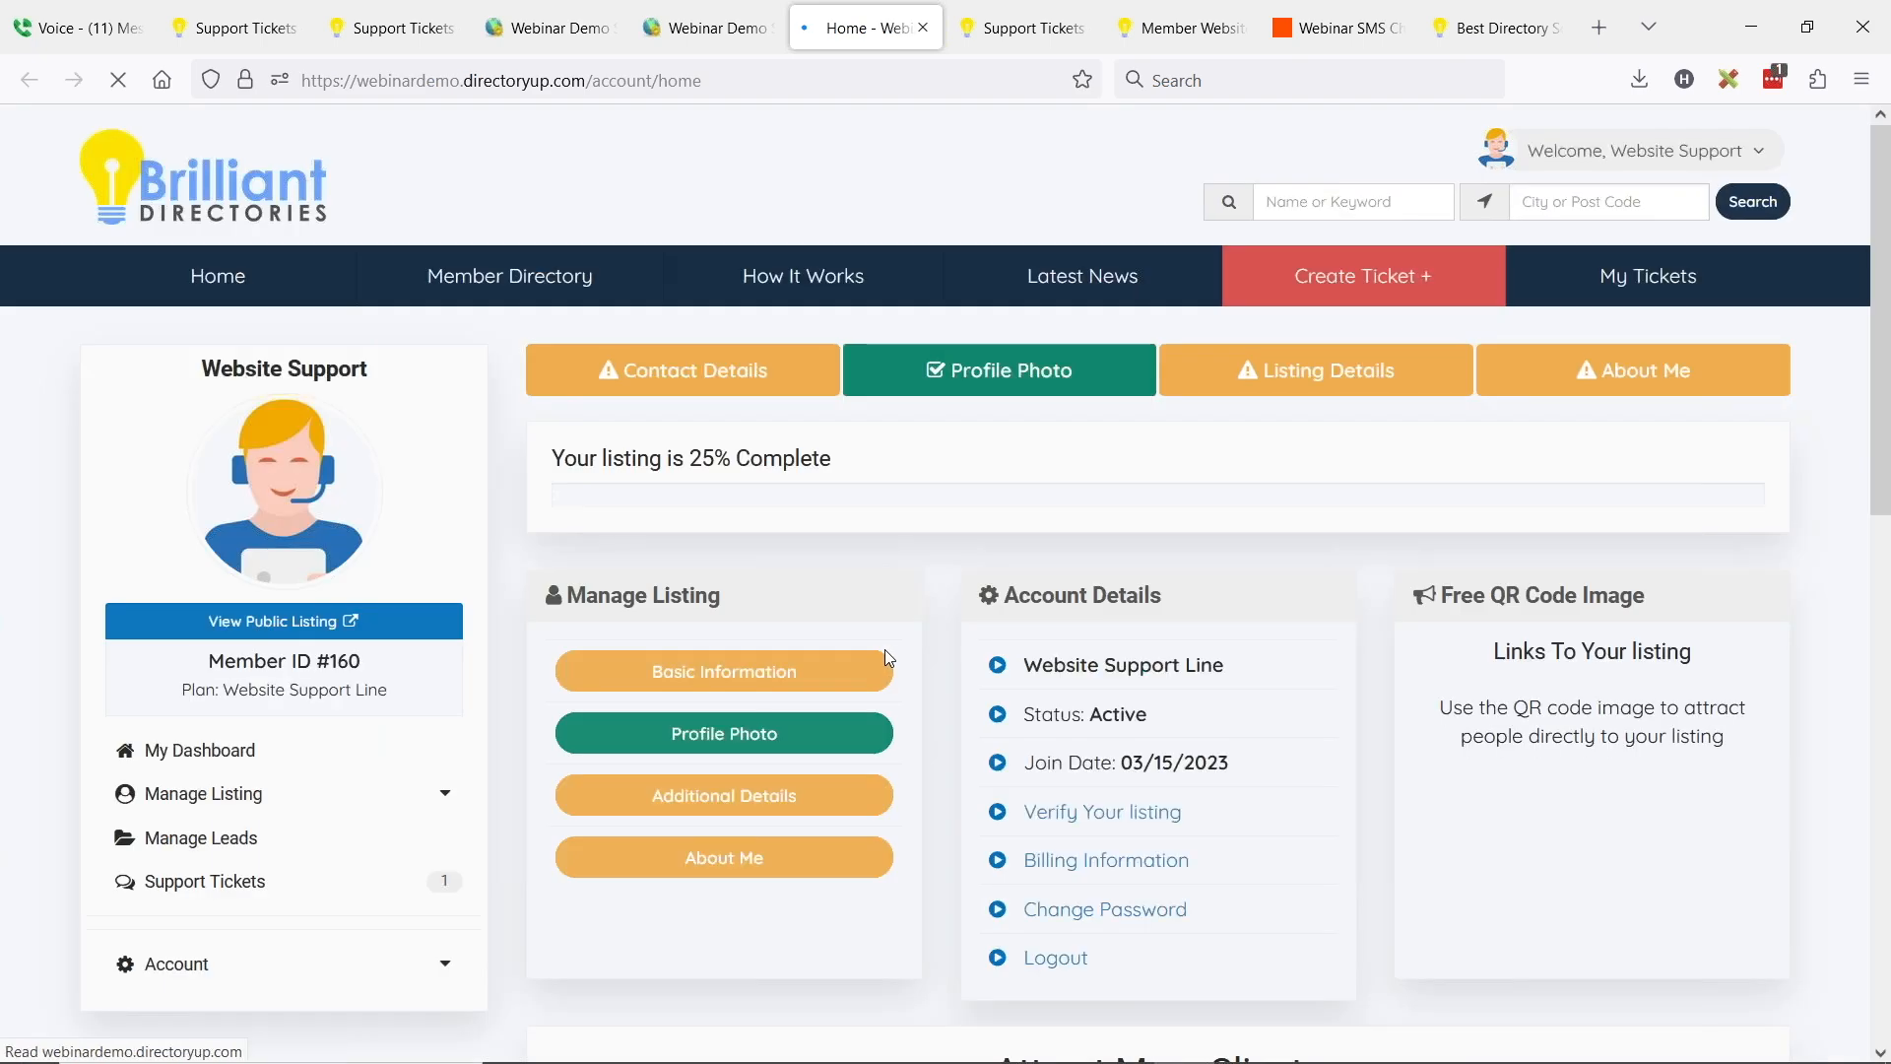
Open the support ticket containing the test chat message and send the reply "Awesome!"
click(220, 883)
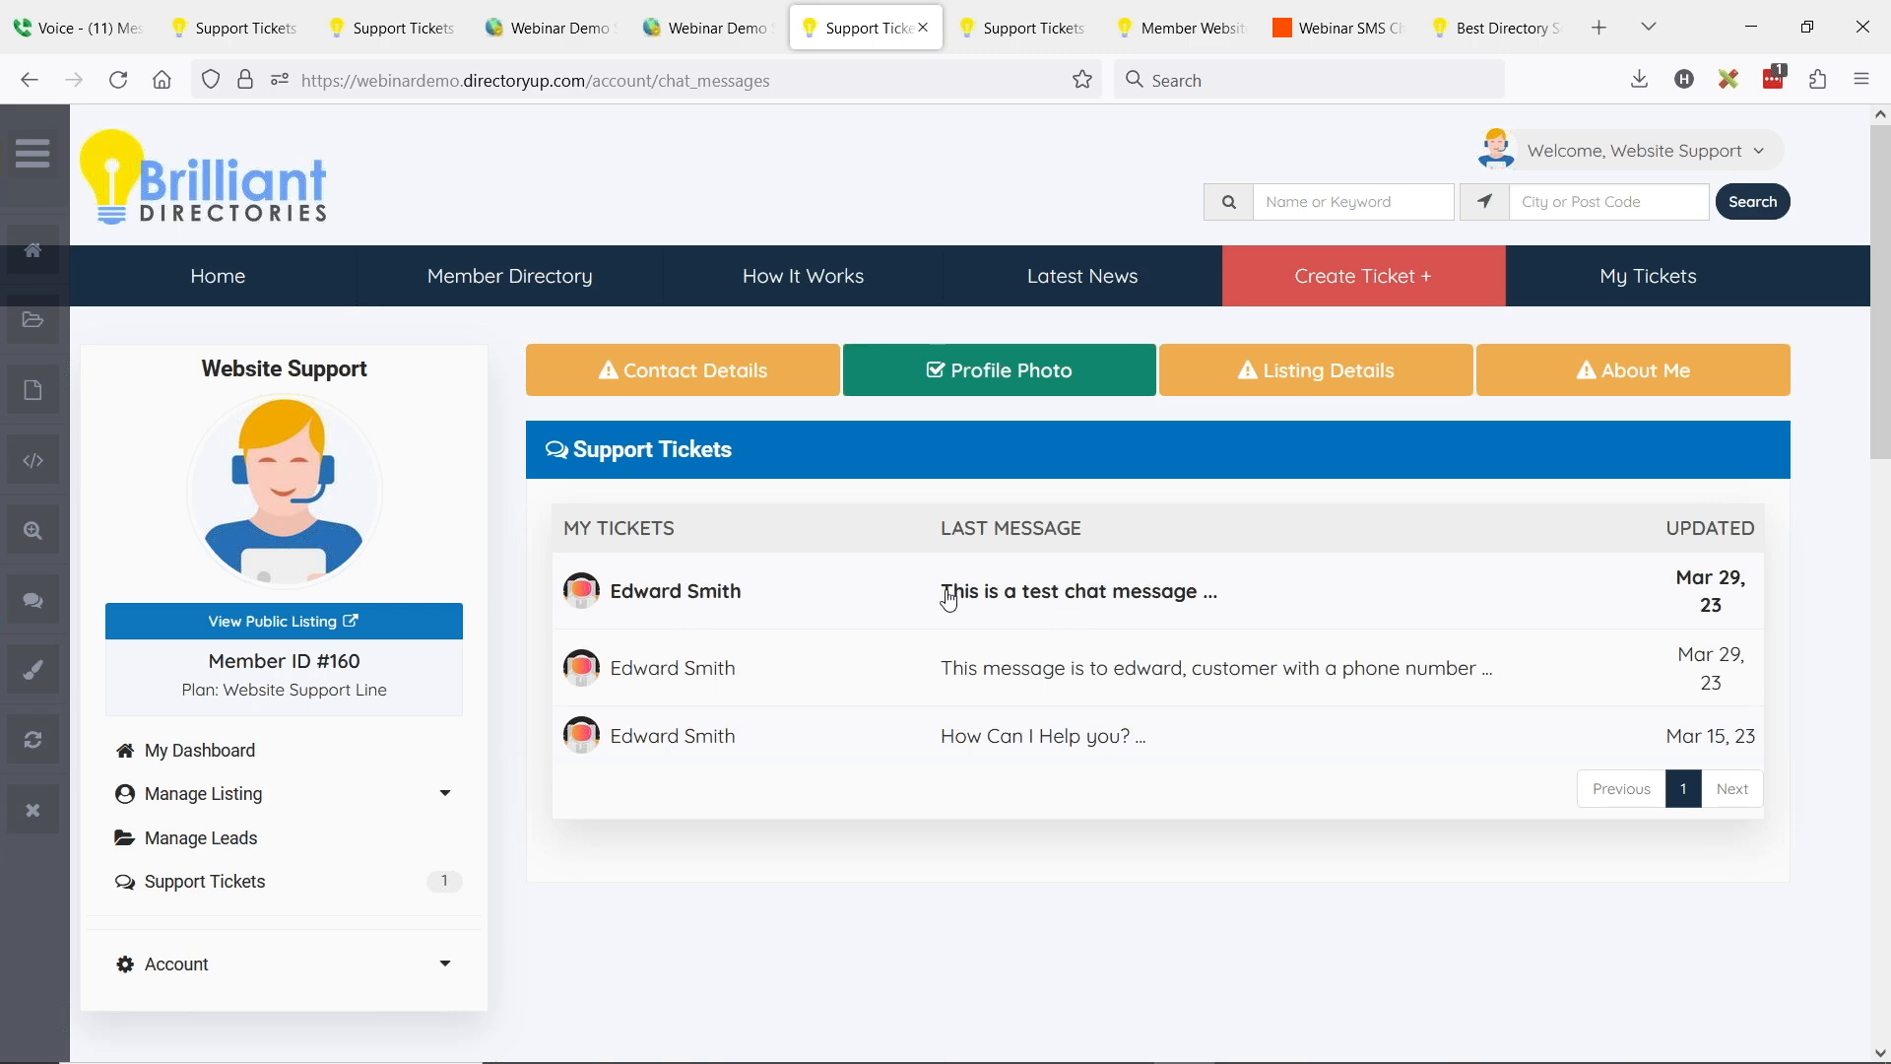
click(1105, 606)
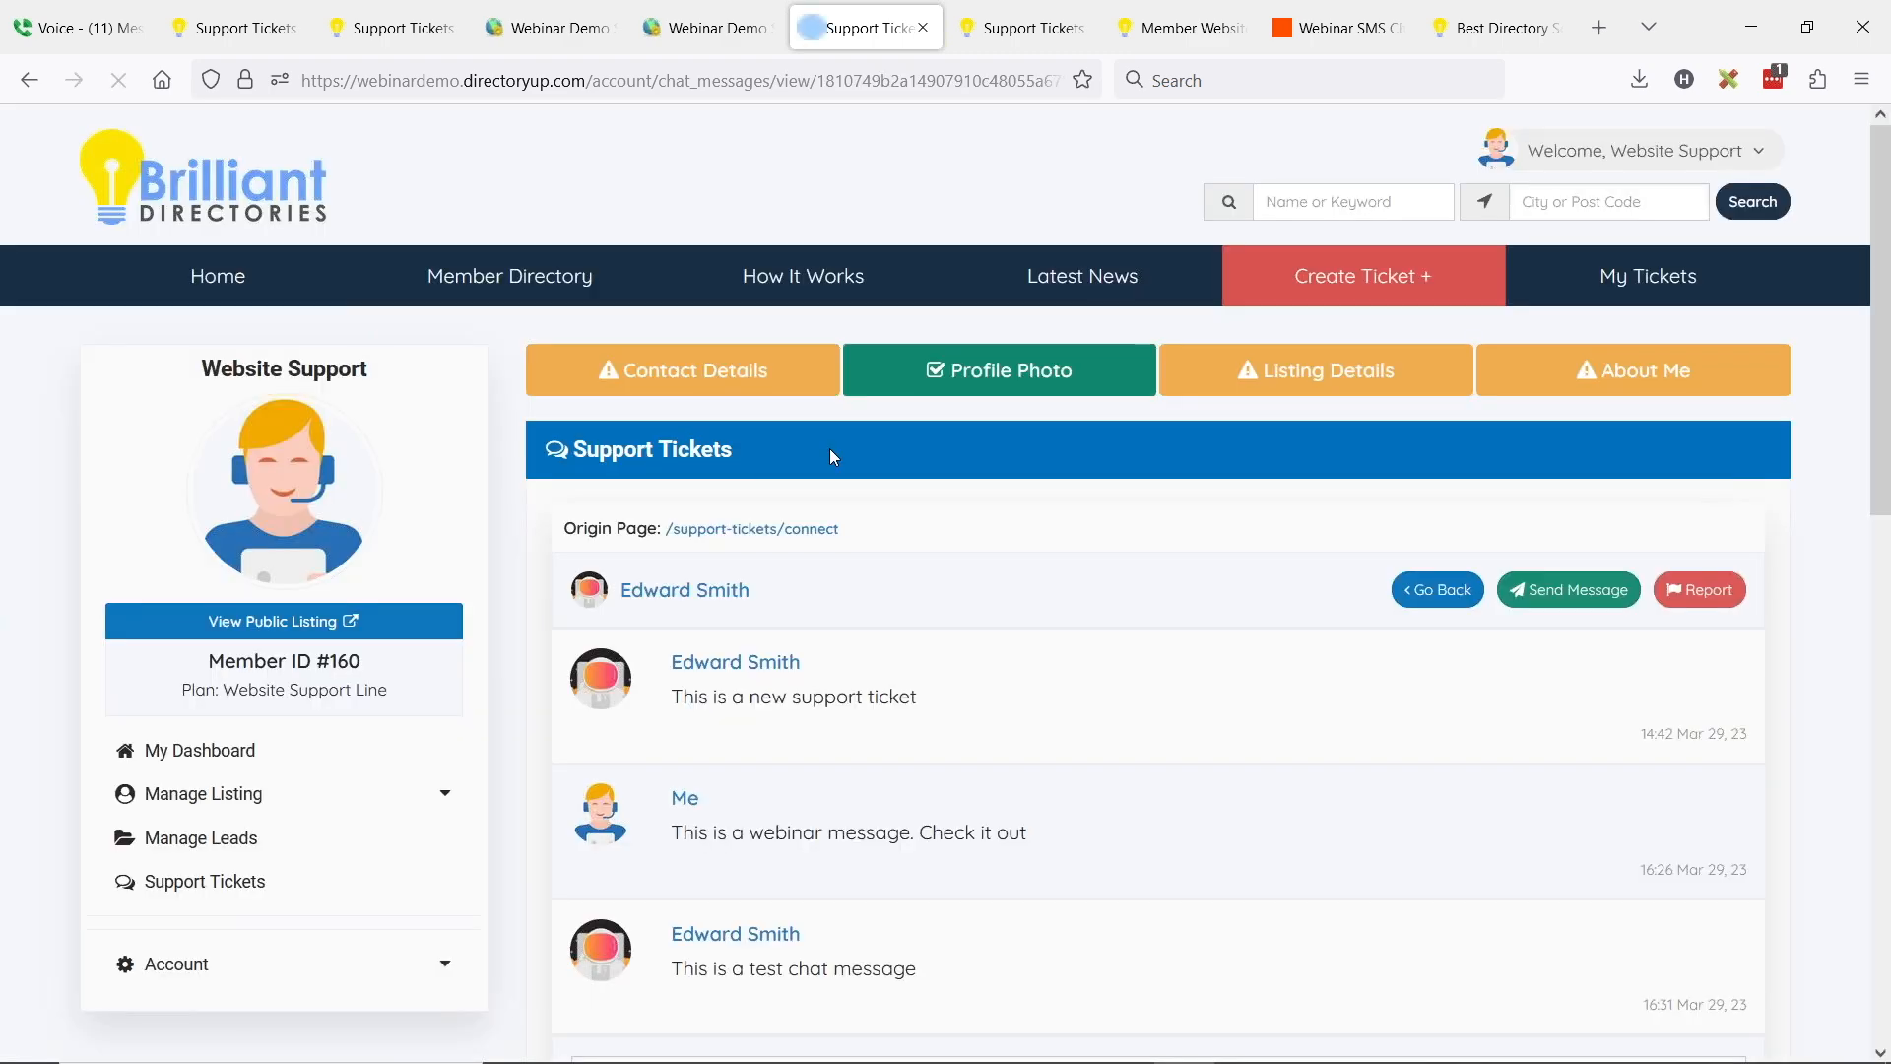
text(Awesome!)
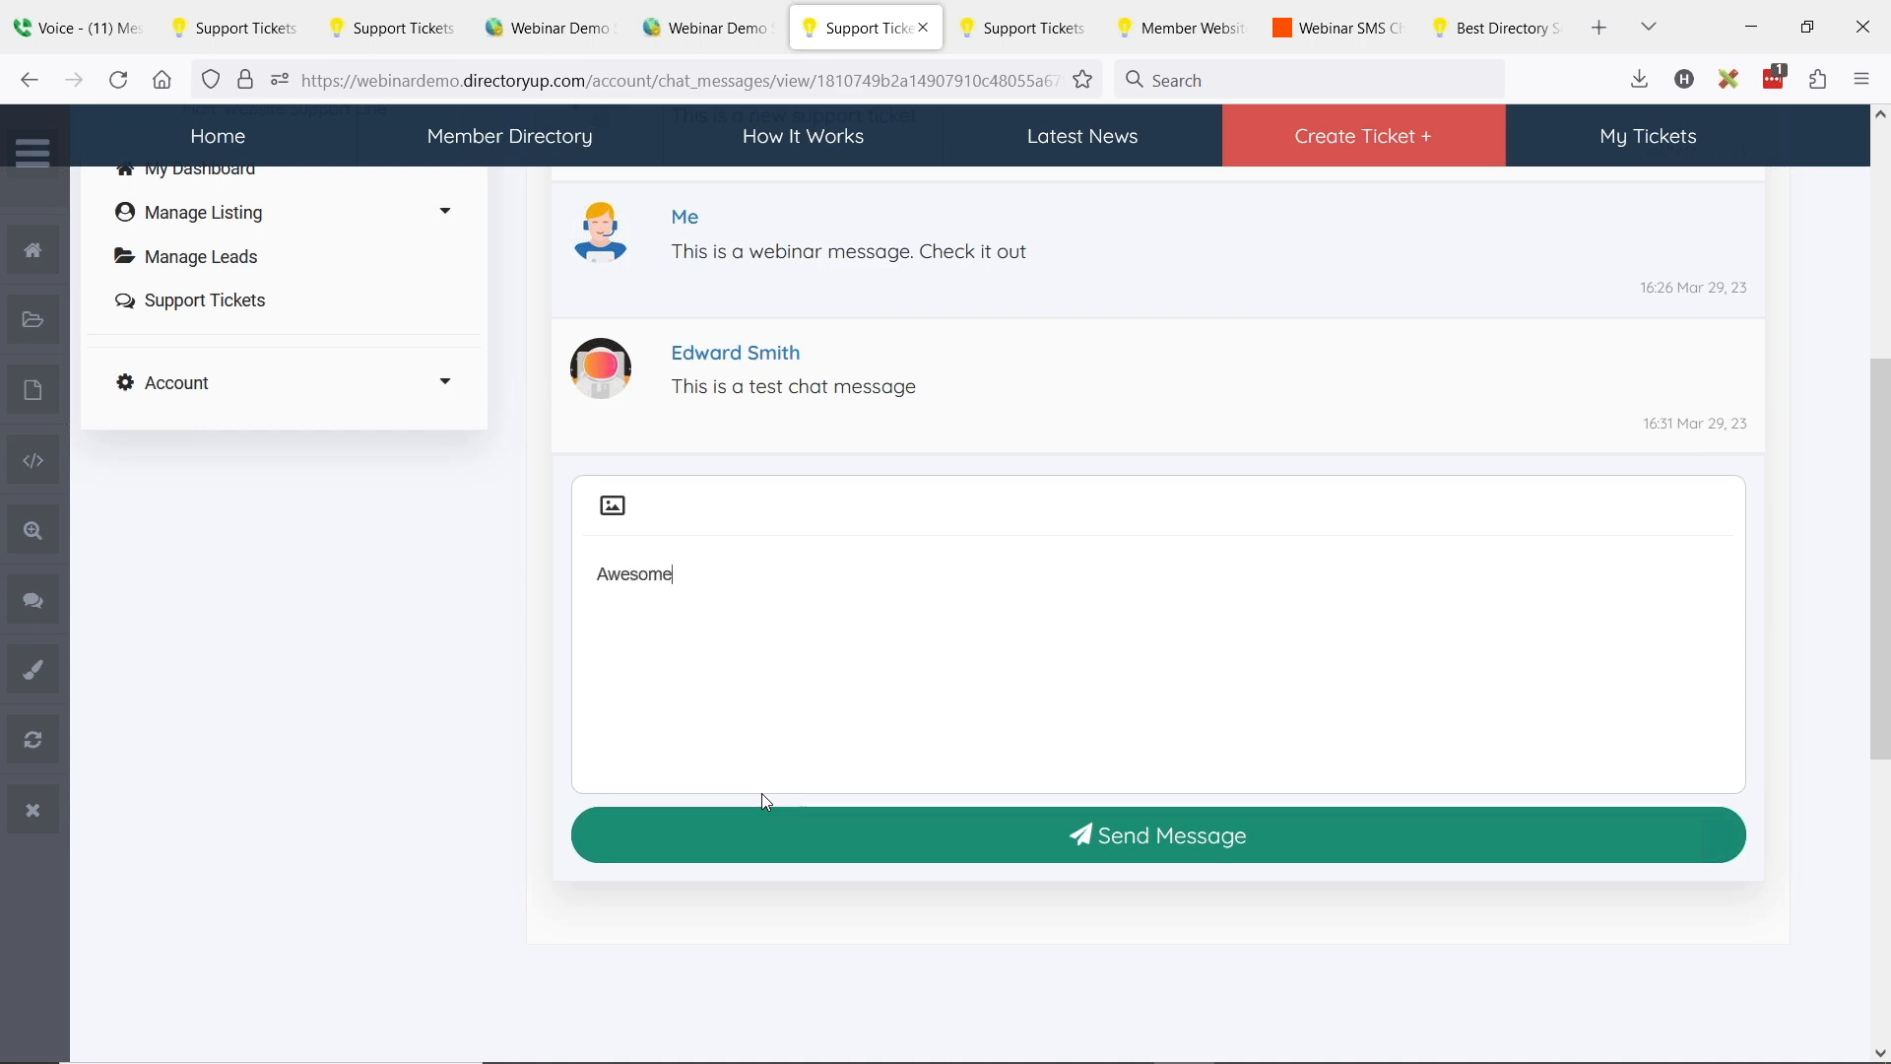
key(Return)
Return to the Zap's trigger test, load more requests, and select request B containing the "Awesome!" message as the sample
click(1329, 9)
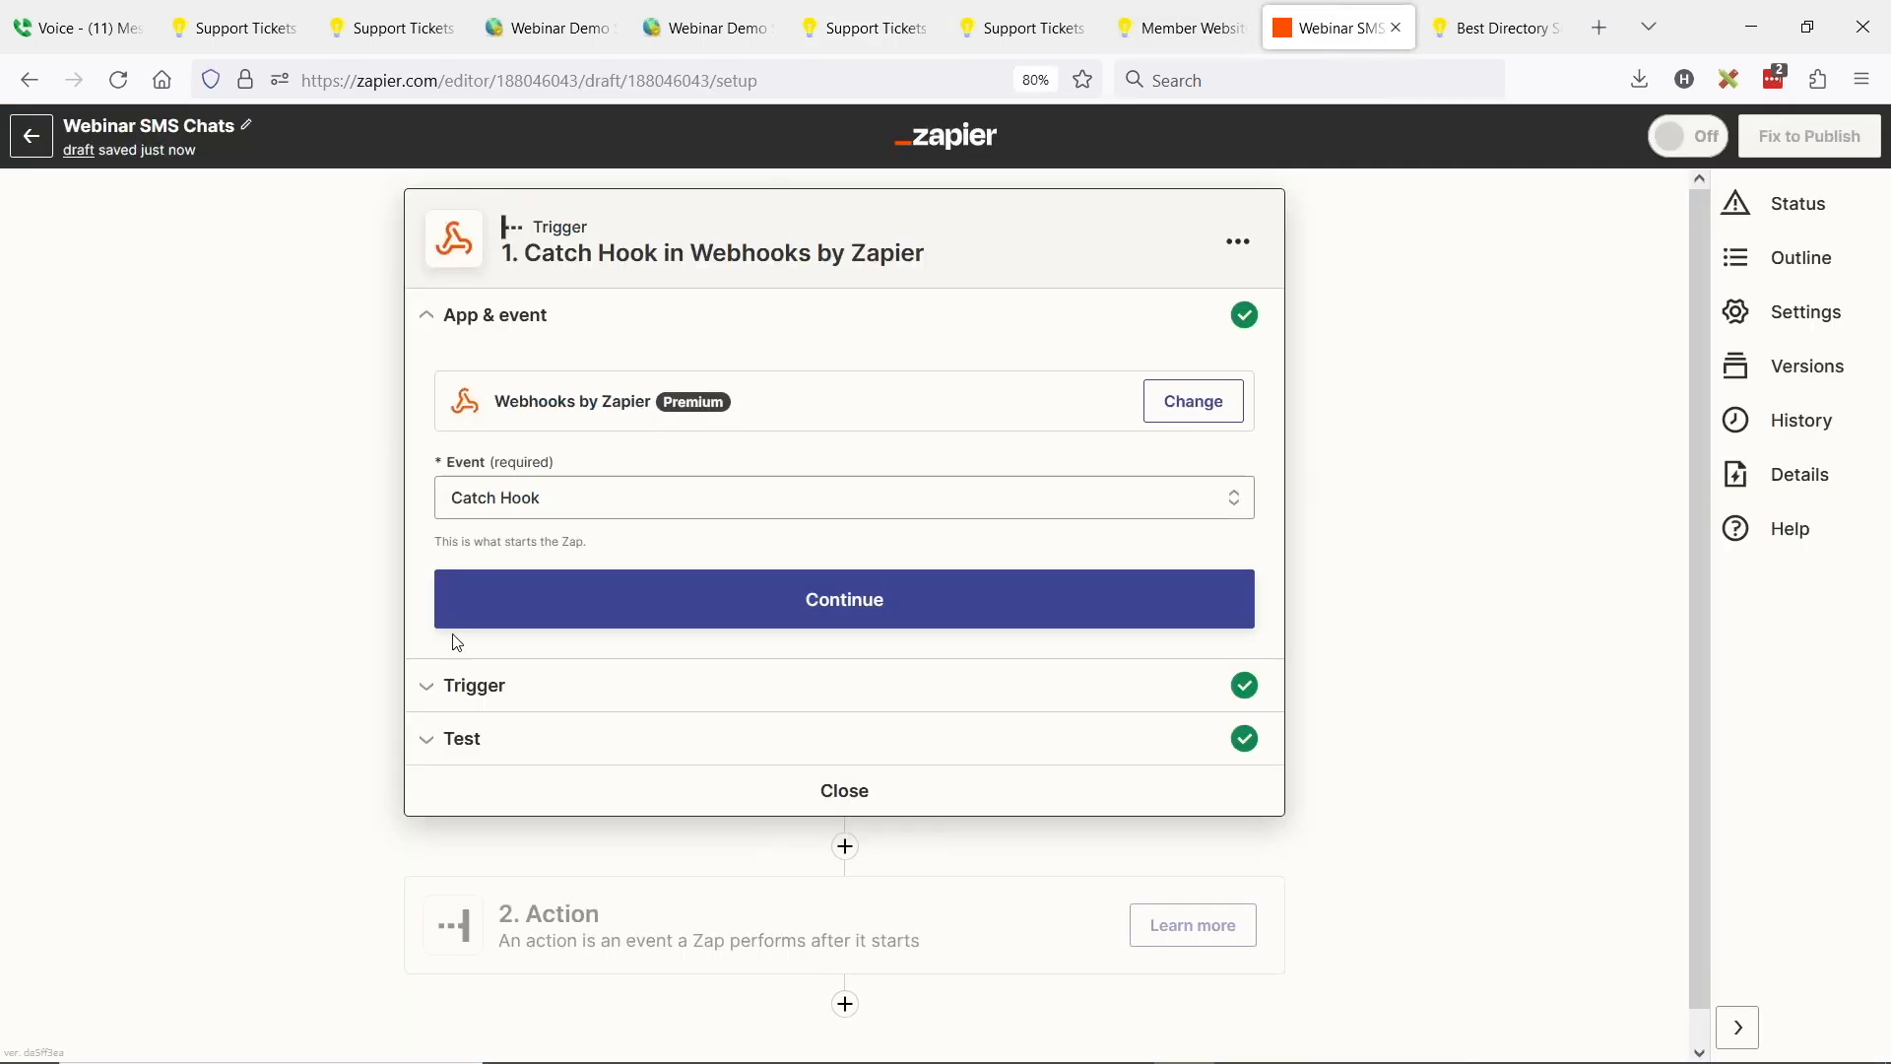
click(519, 741)
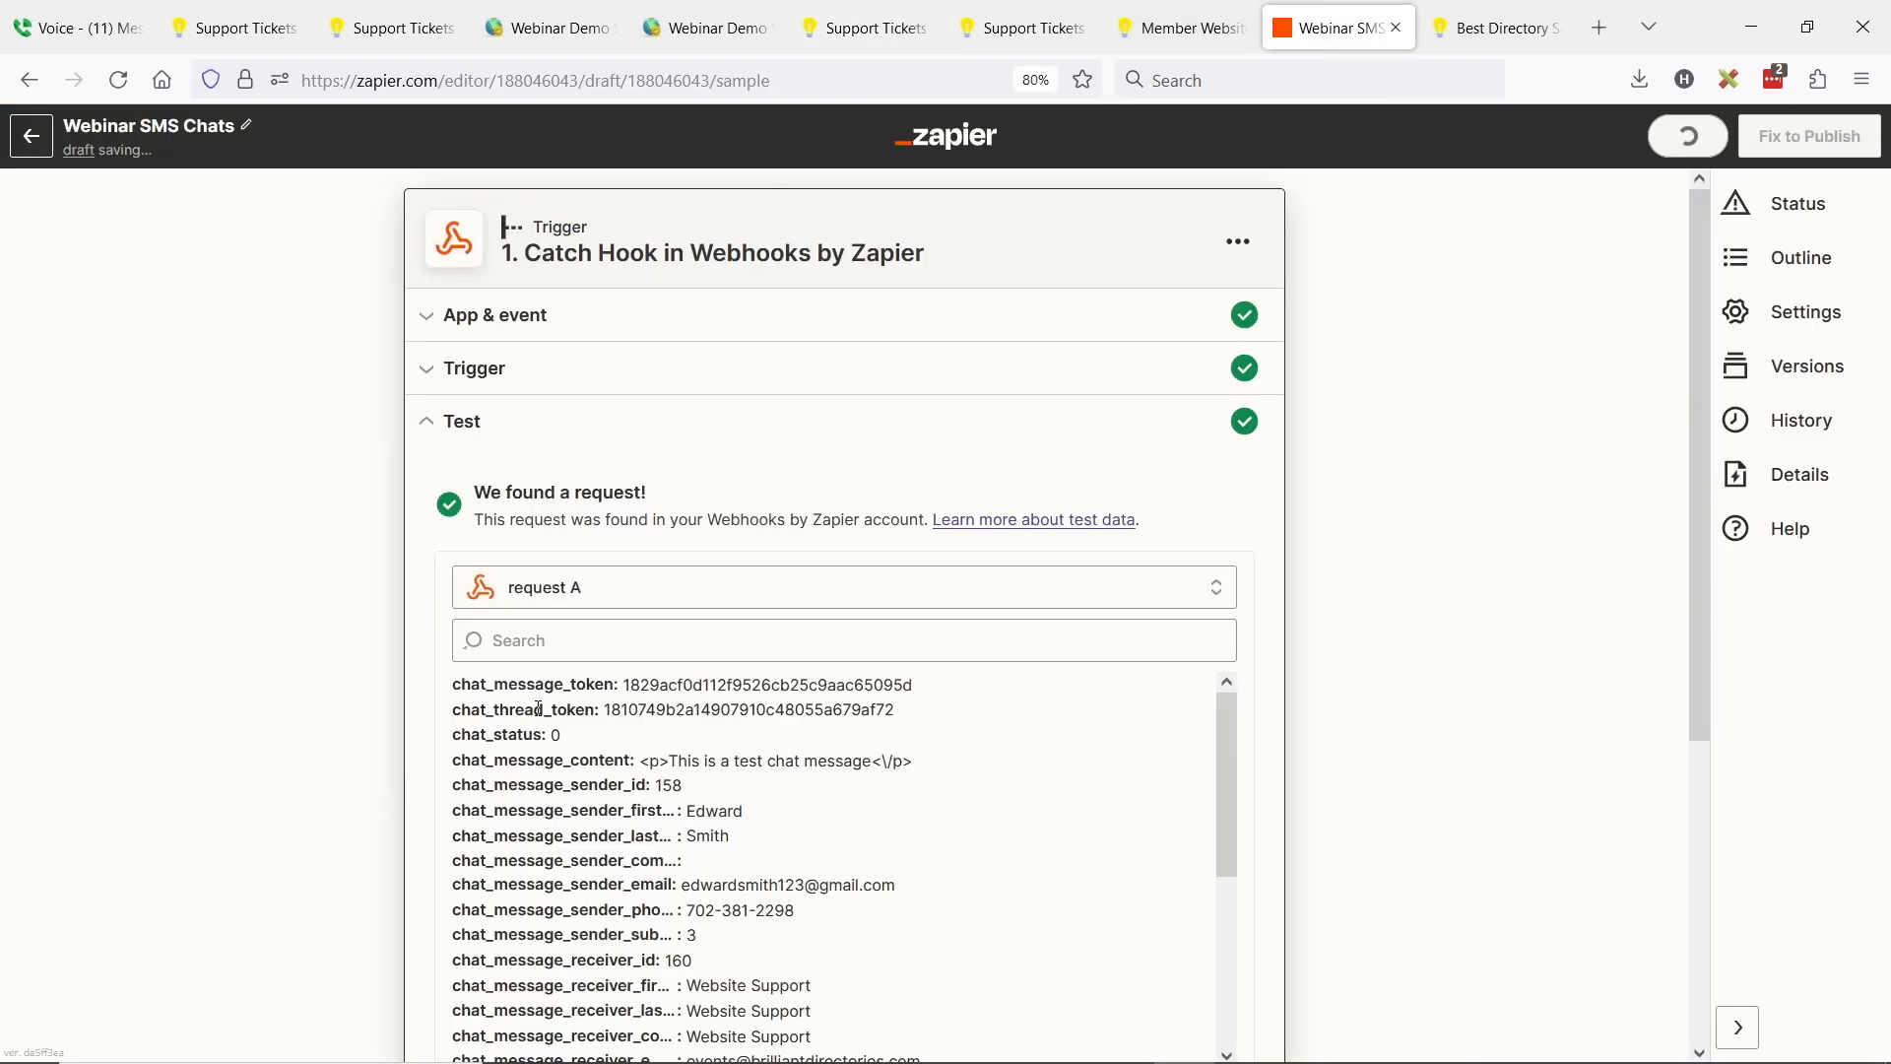
click(612, 678)
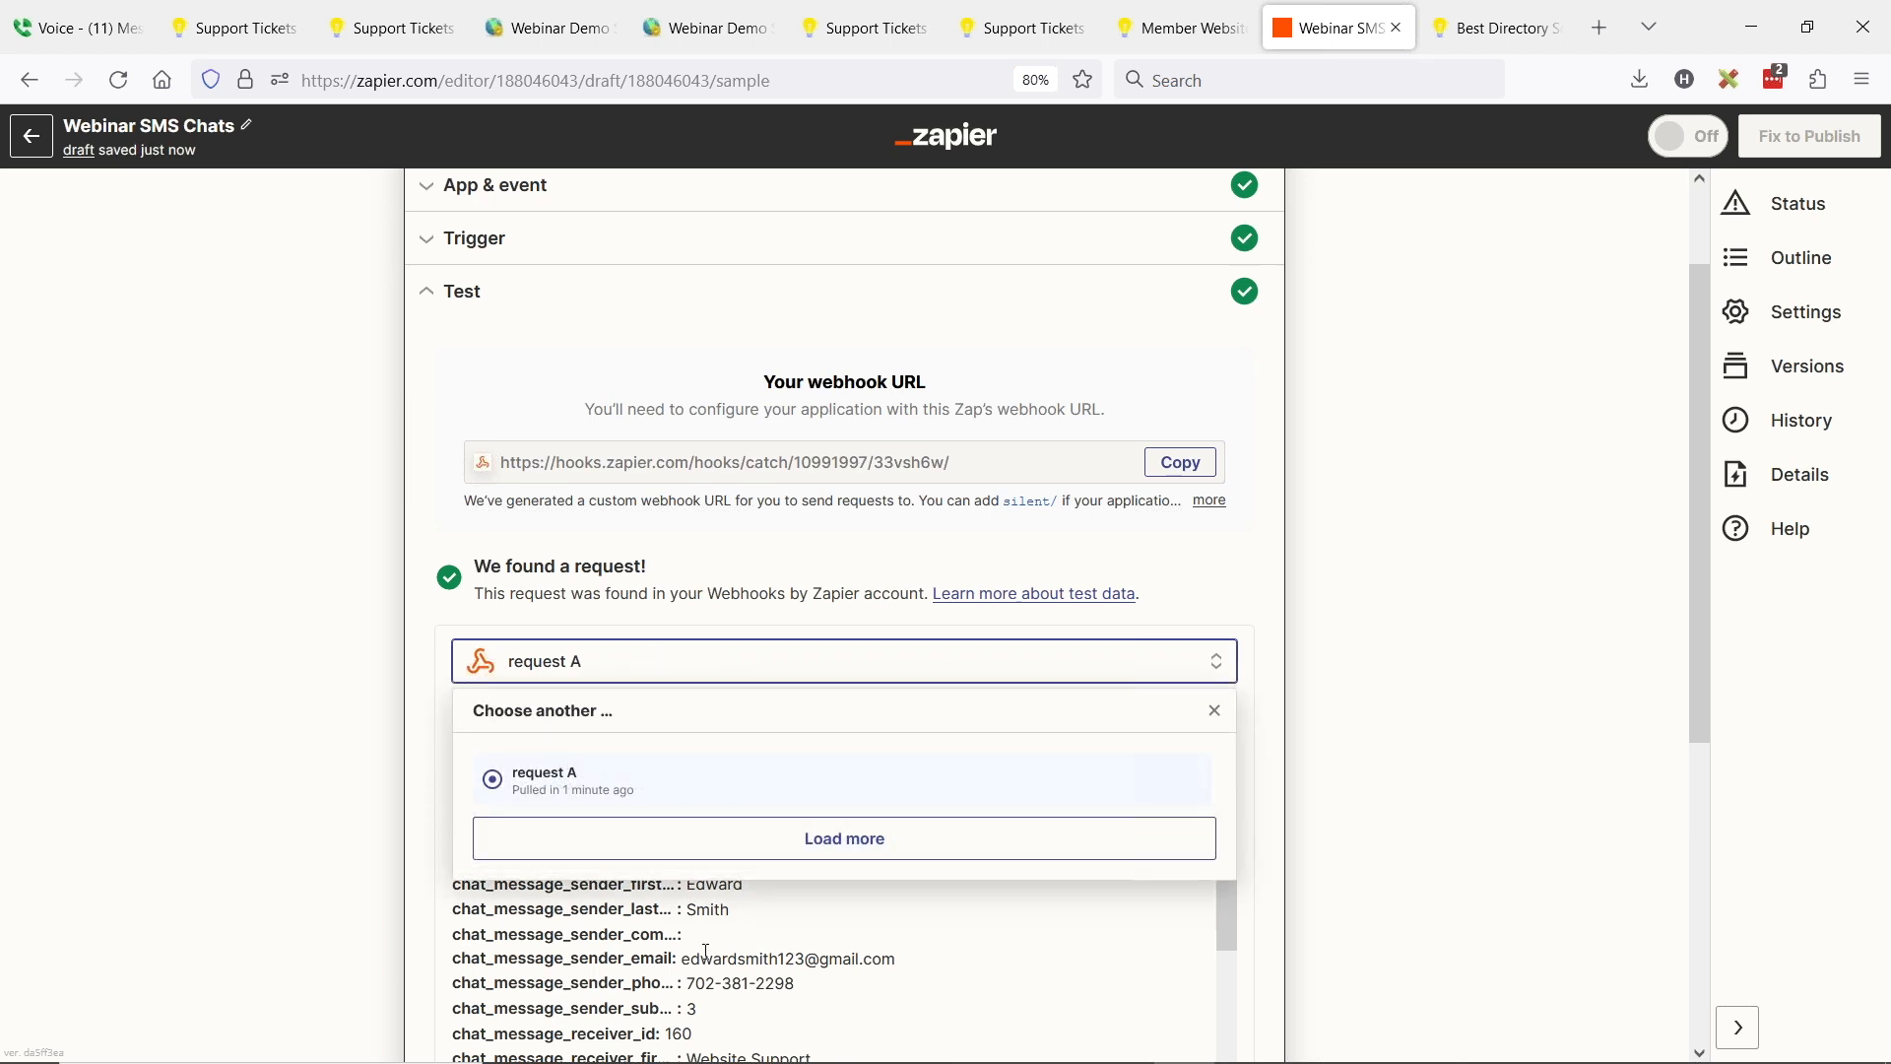
click(818, 842)
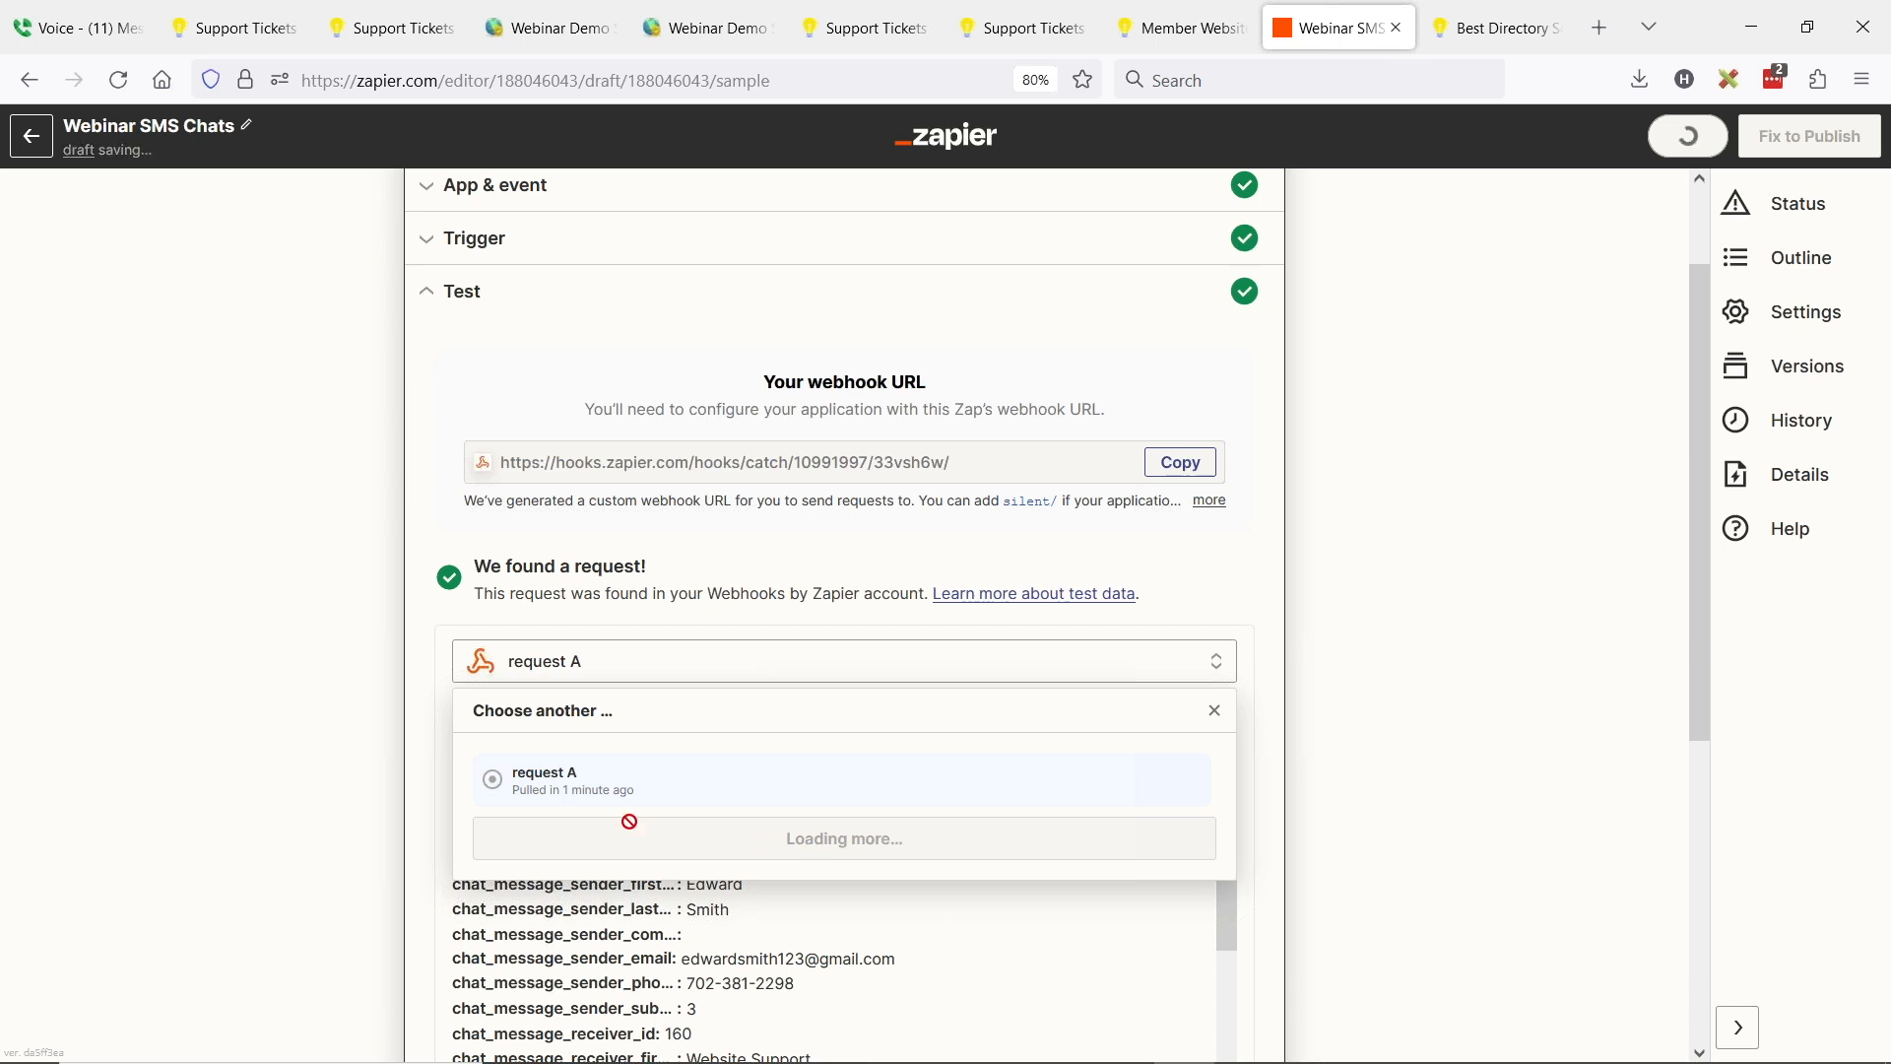
click(487, 783)
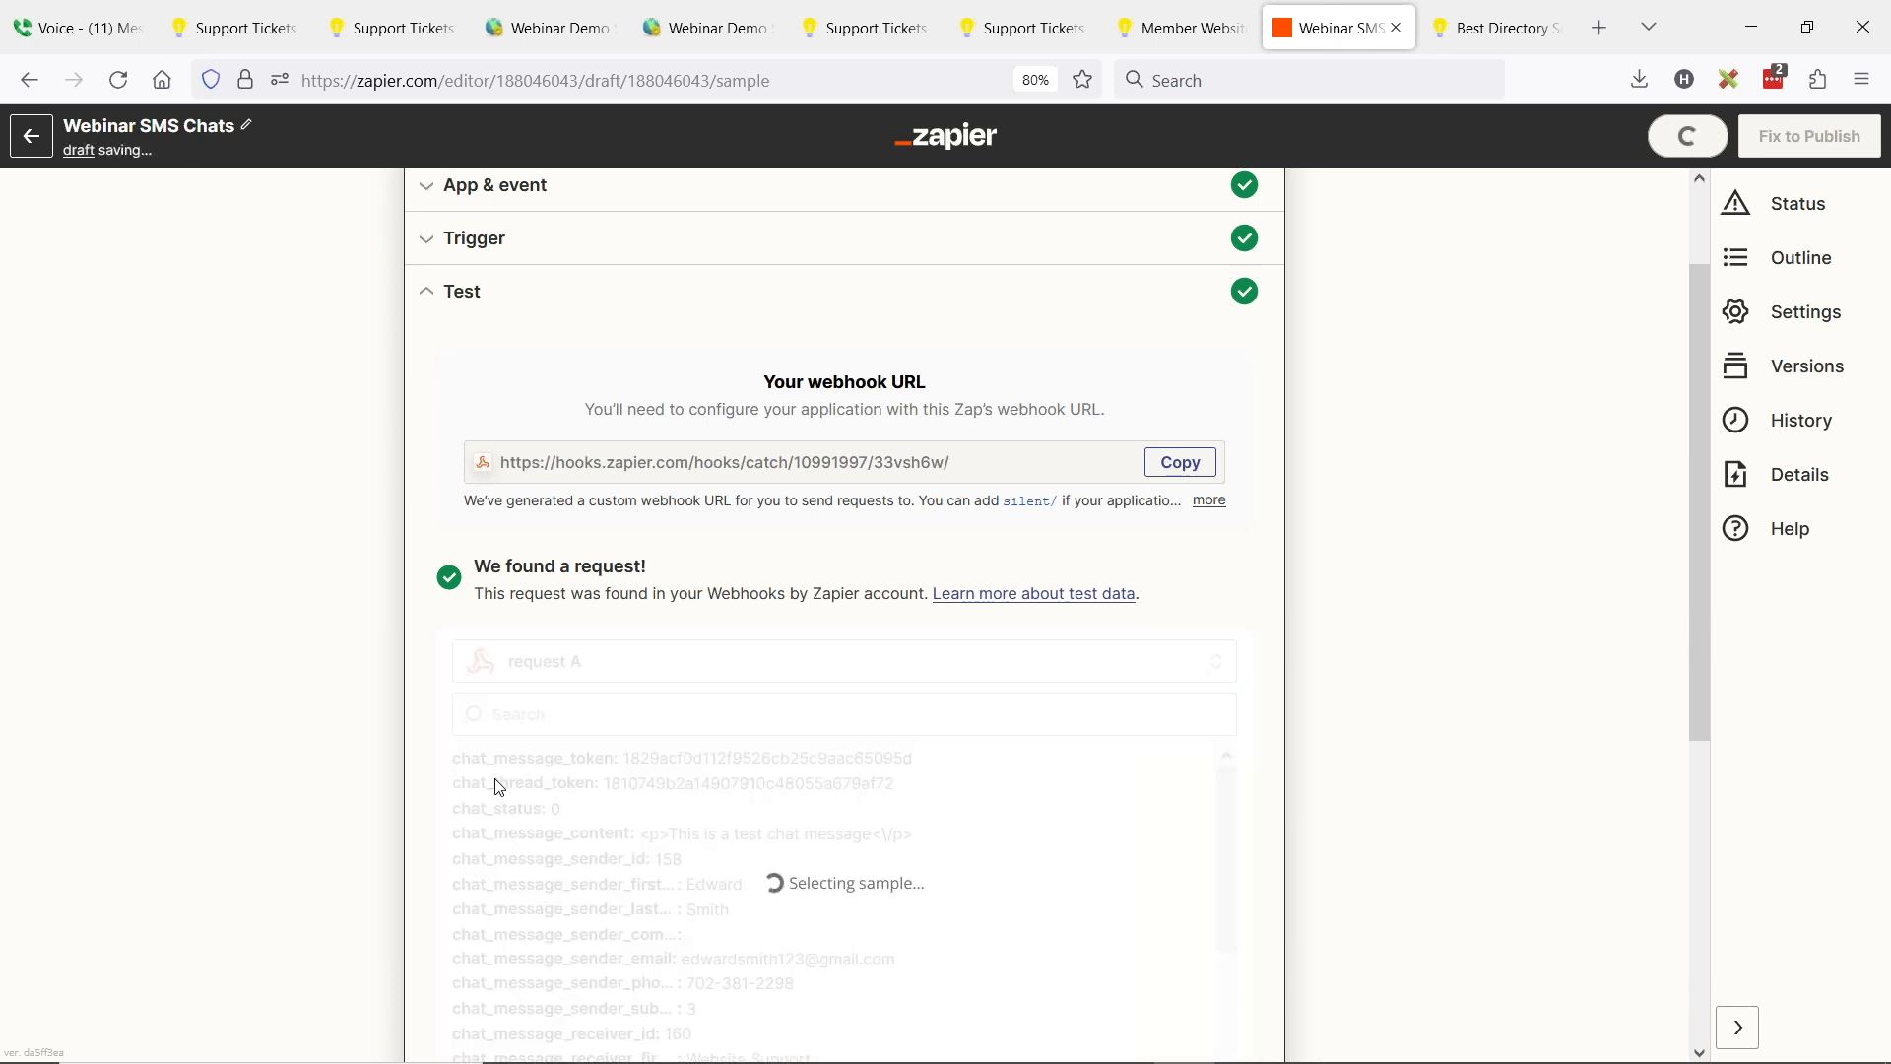
drag(640, 702, 815, 706)
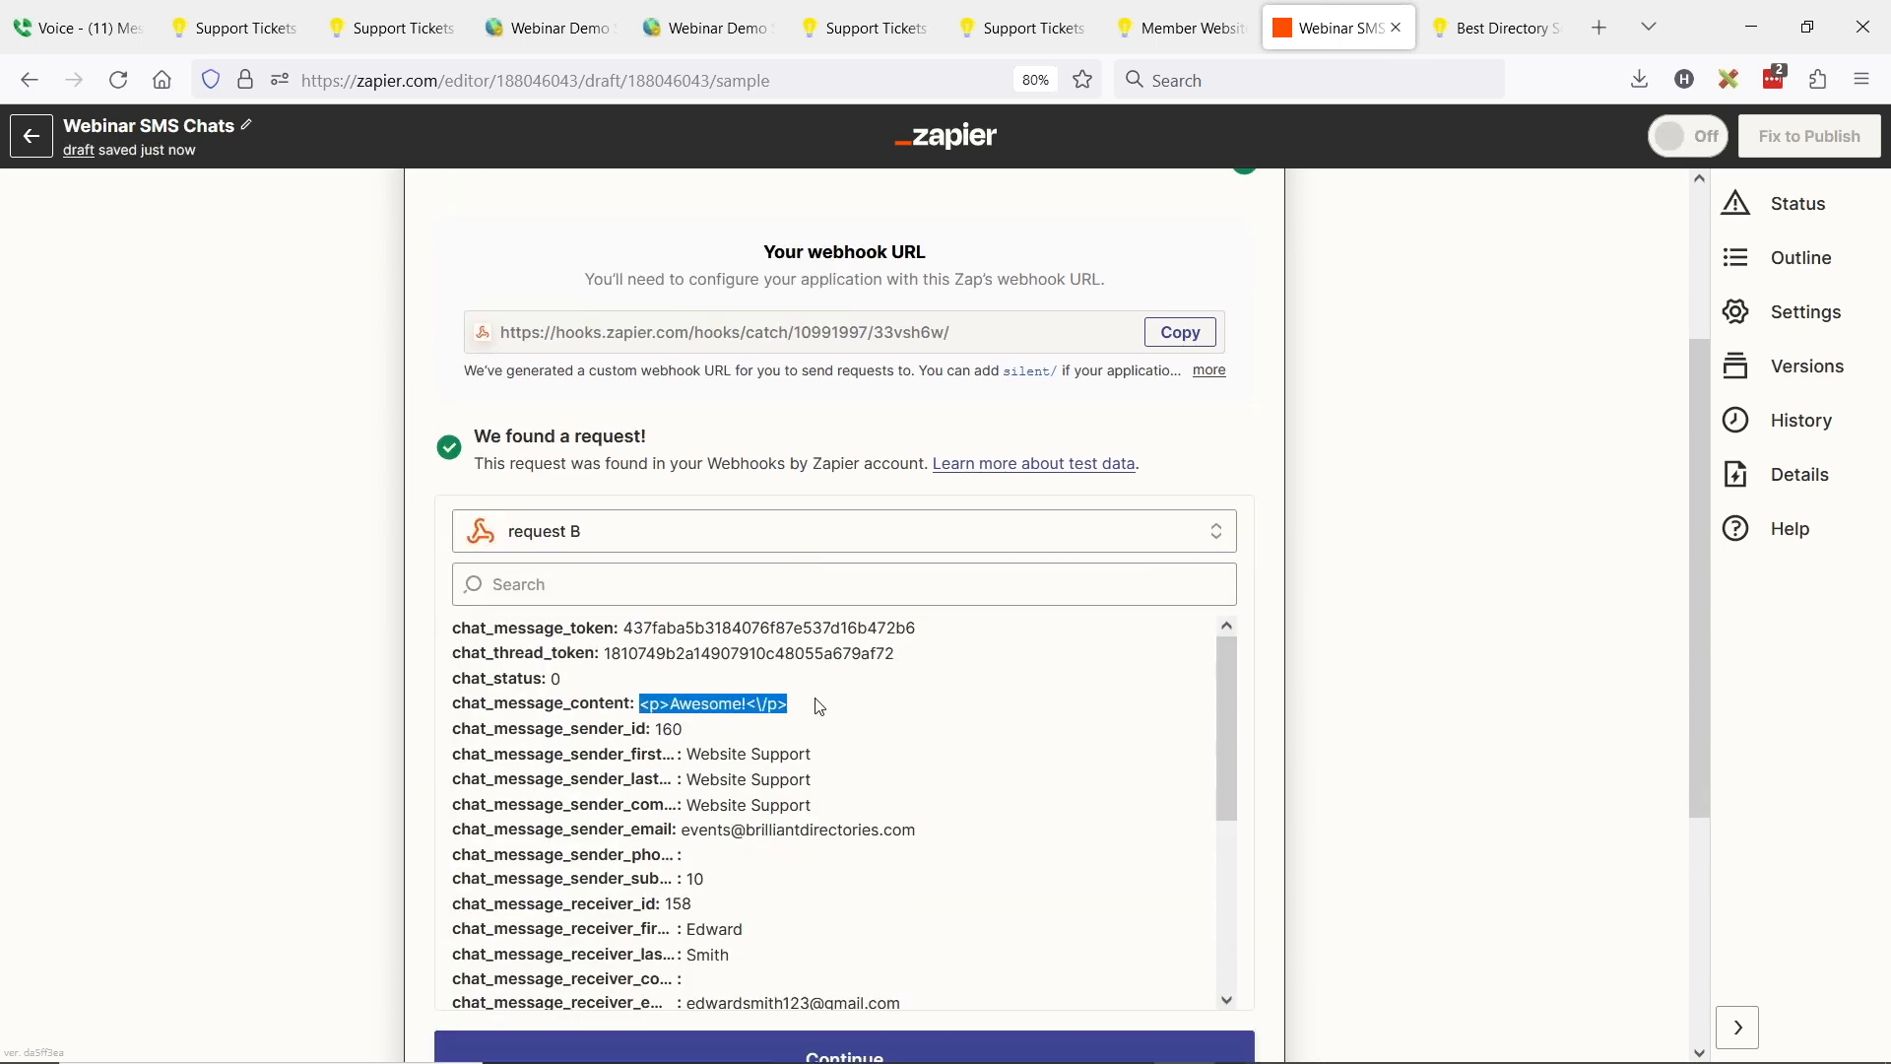
Continue from the trigger test and add Filter as the Zap's second step
scroll(814, 705, down, 3)
click(906, 1056)
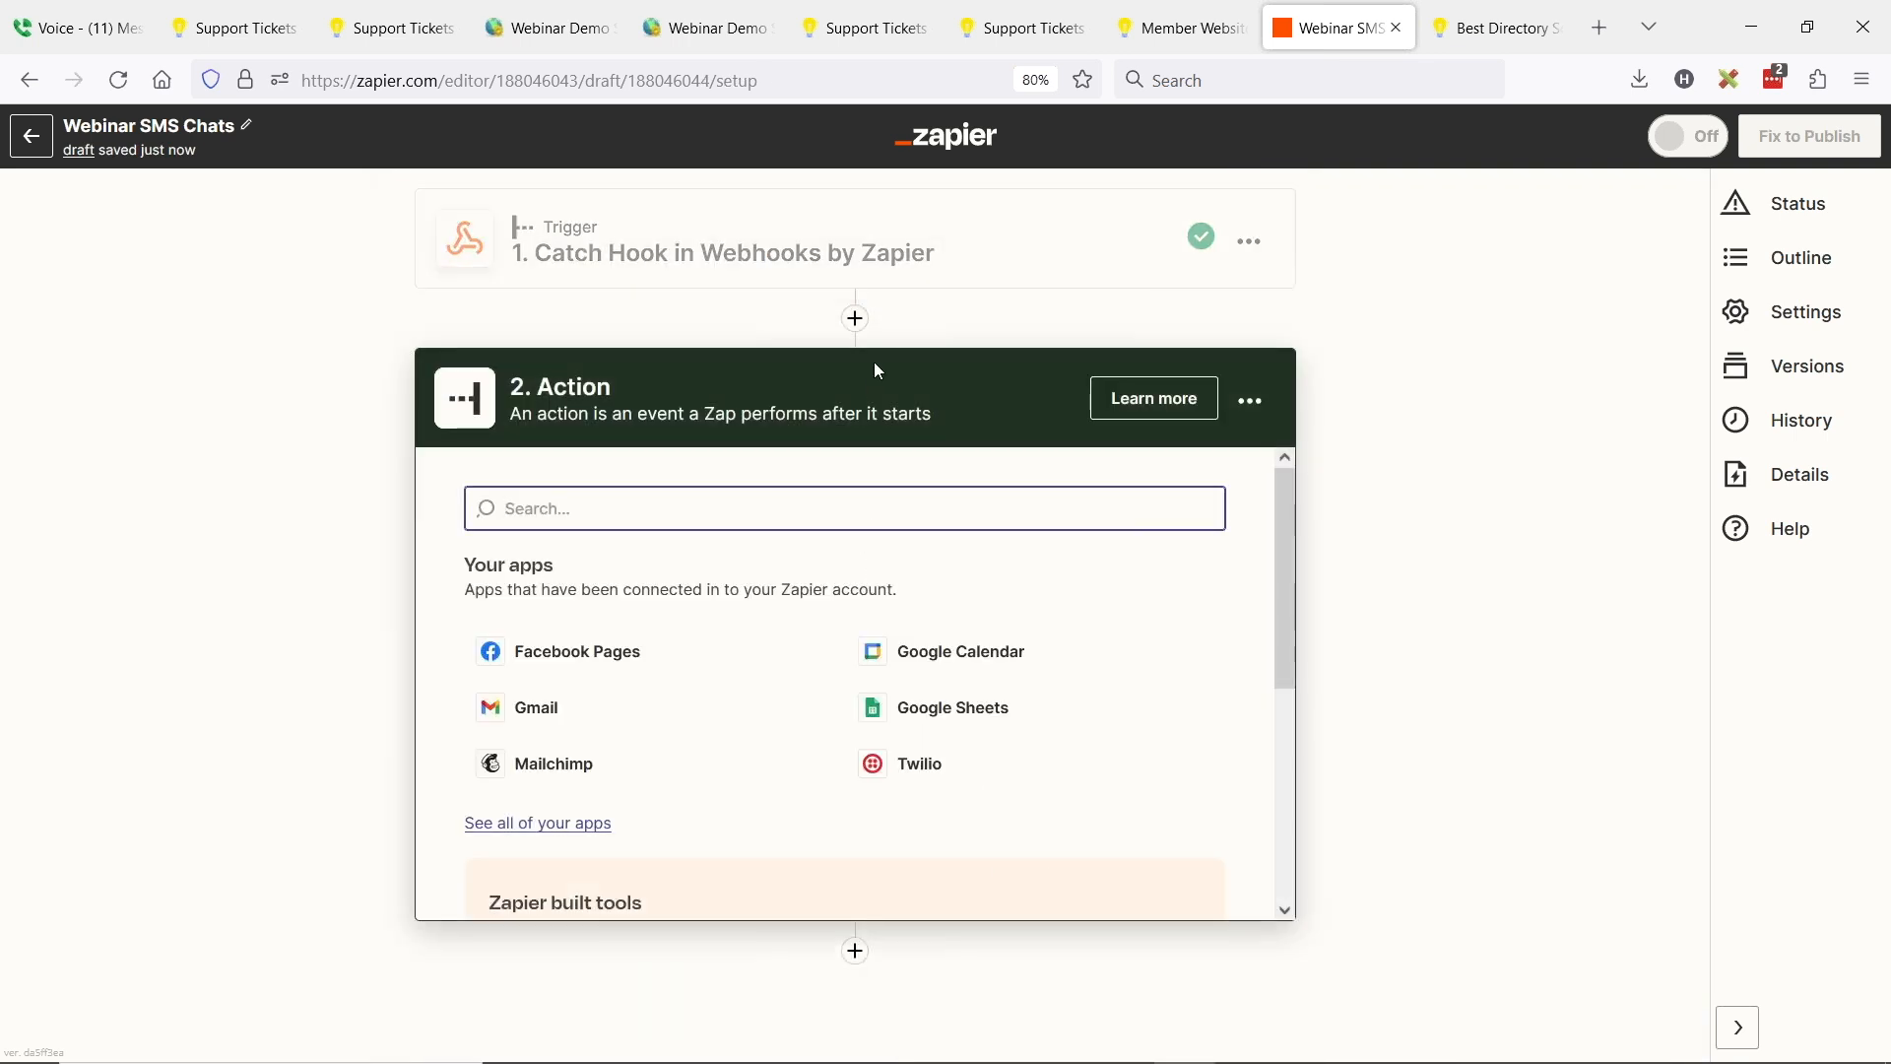
scroll(670, 559, down, 3)
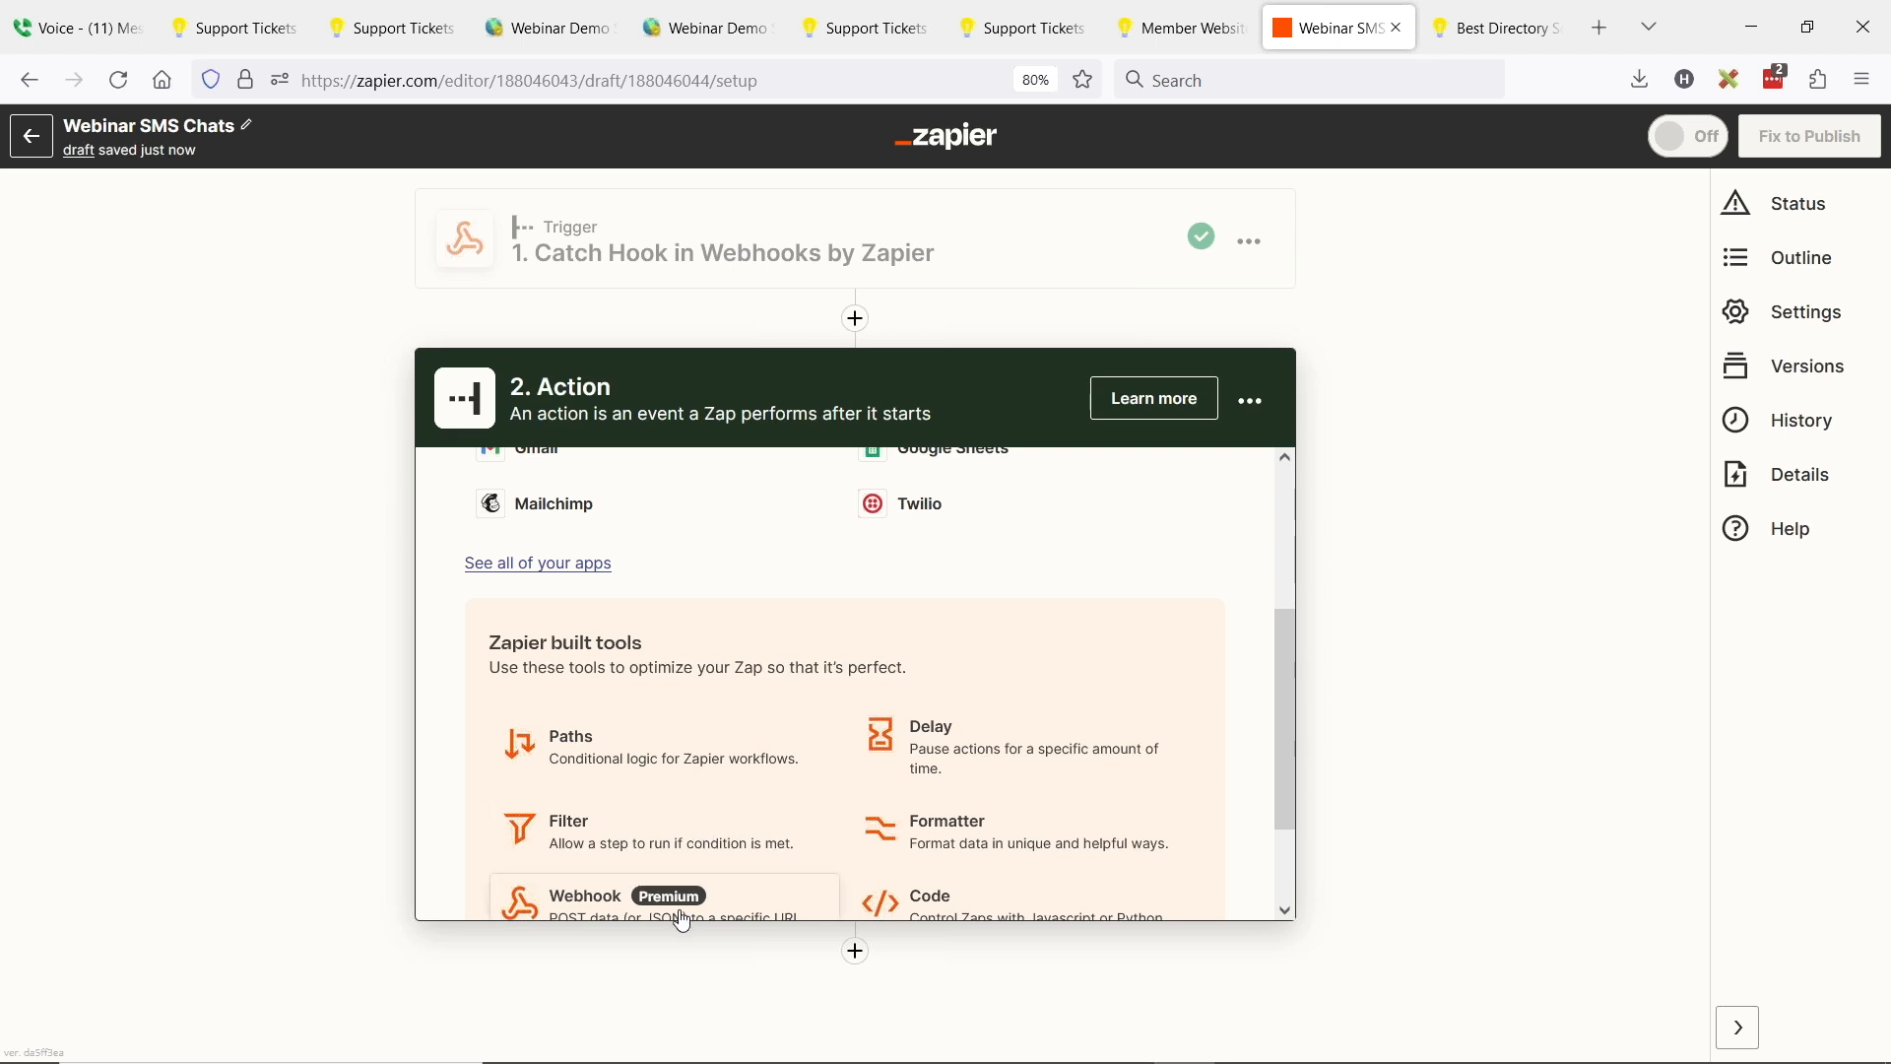
click(612, 845)
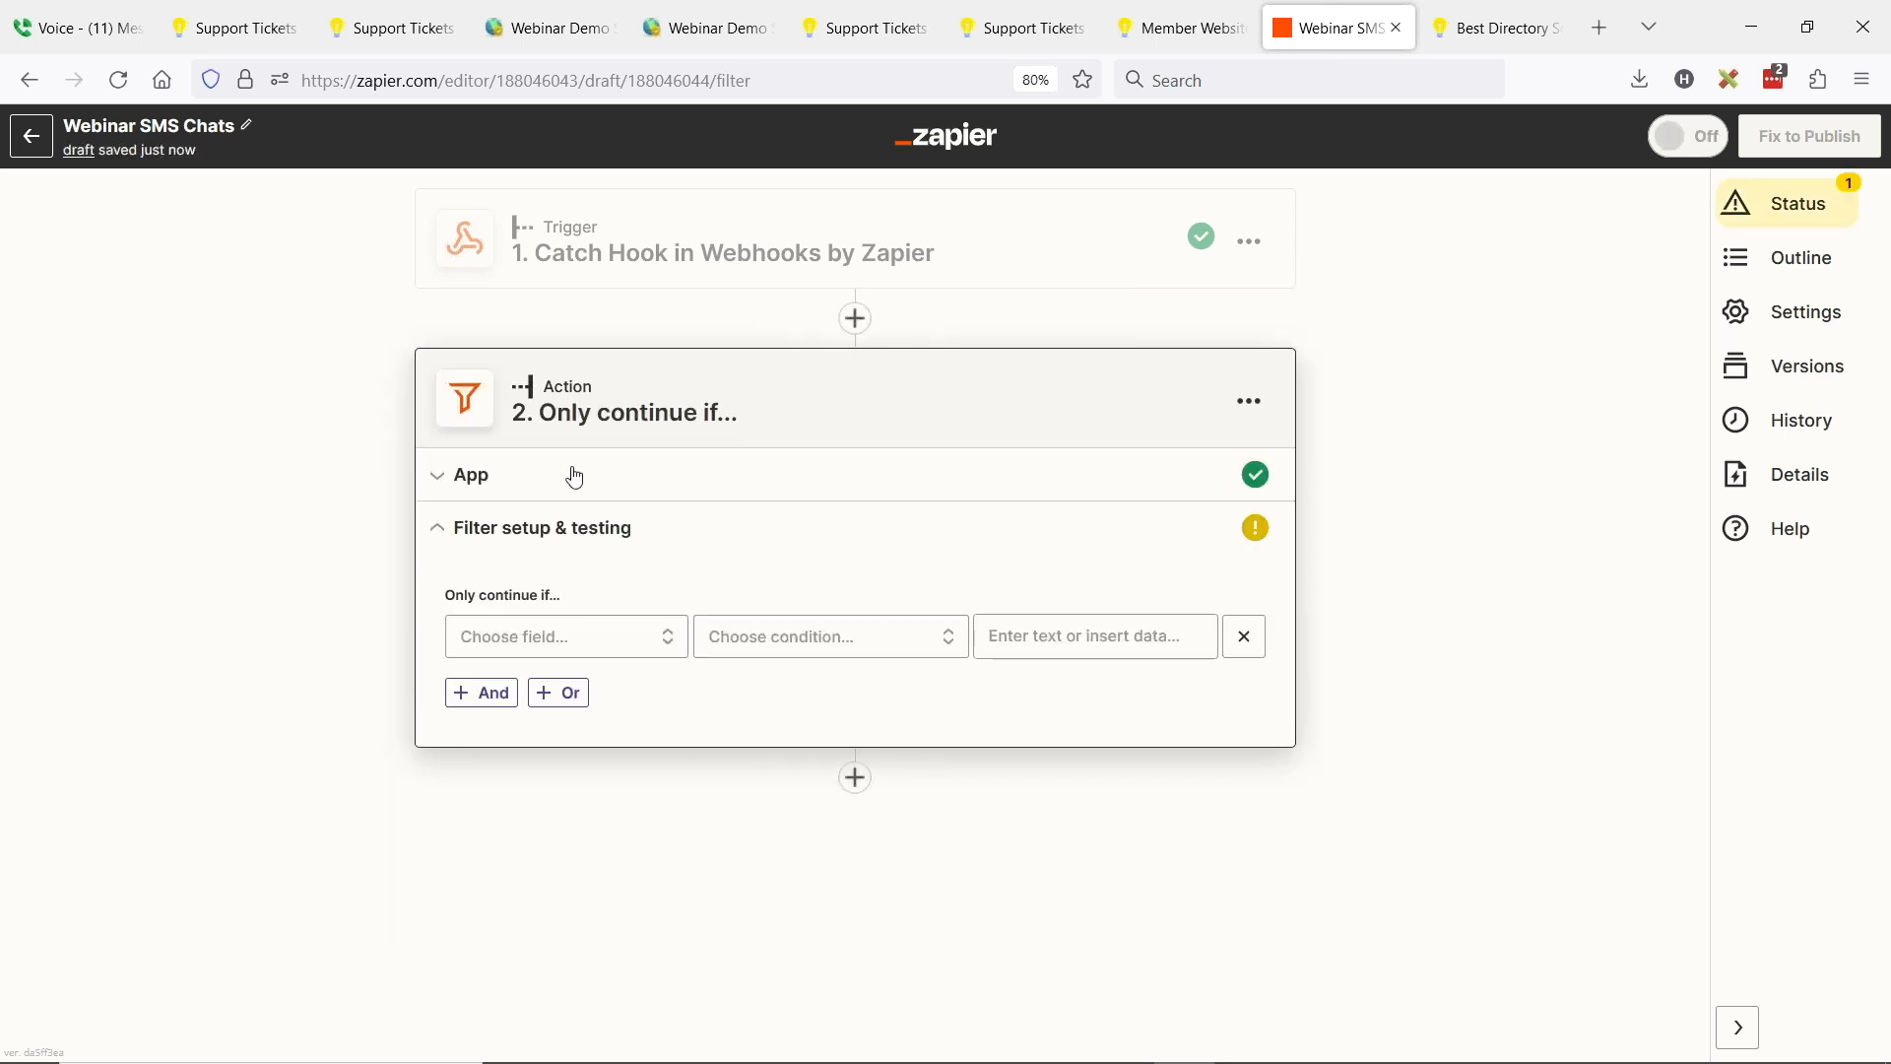
Set the filter to continue only if the webhook's Chat Message Receiver Phone Number exists
click(541, 637)
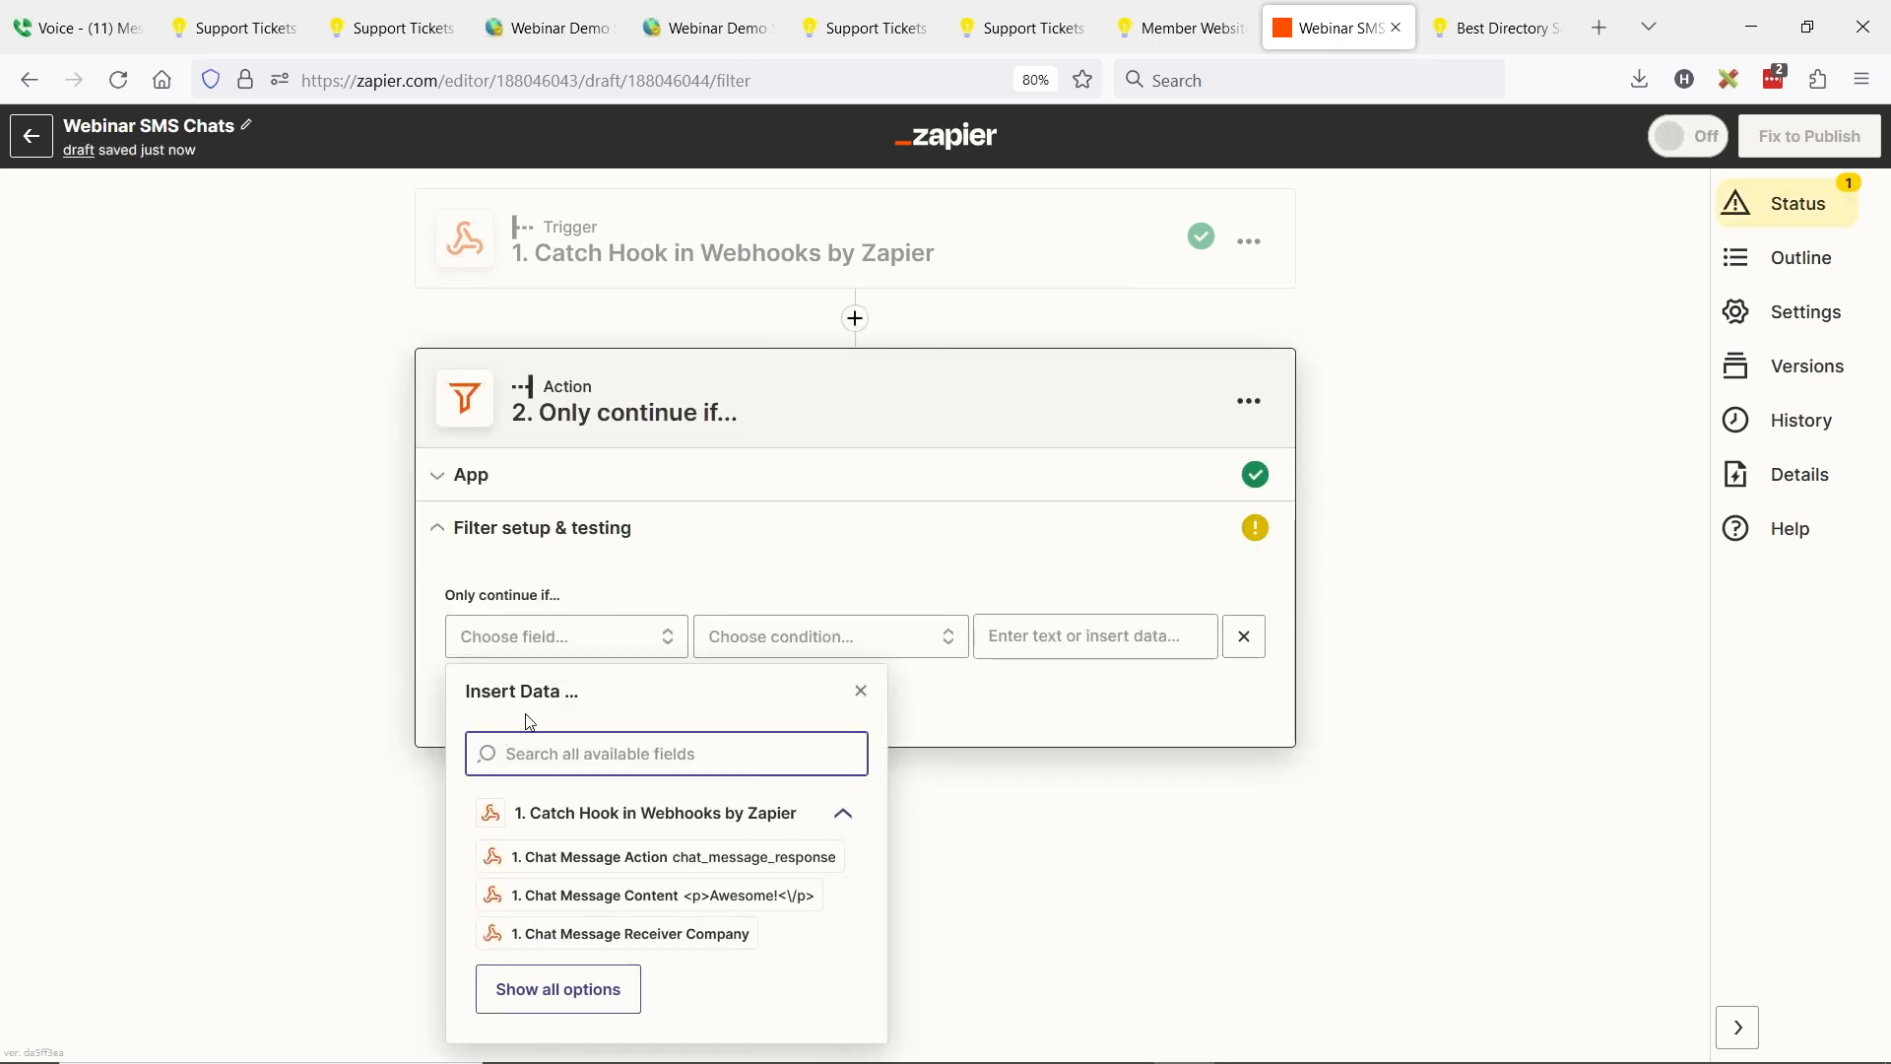
click(591, 813)
click(603, 816)
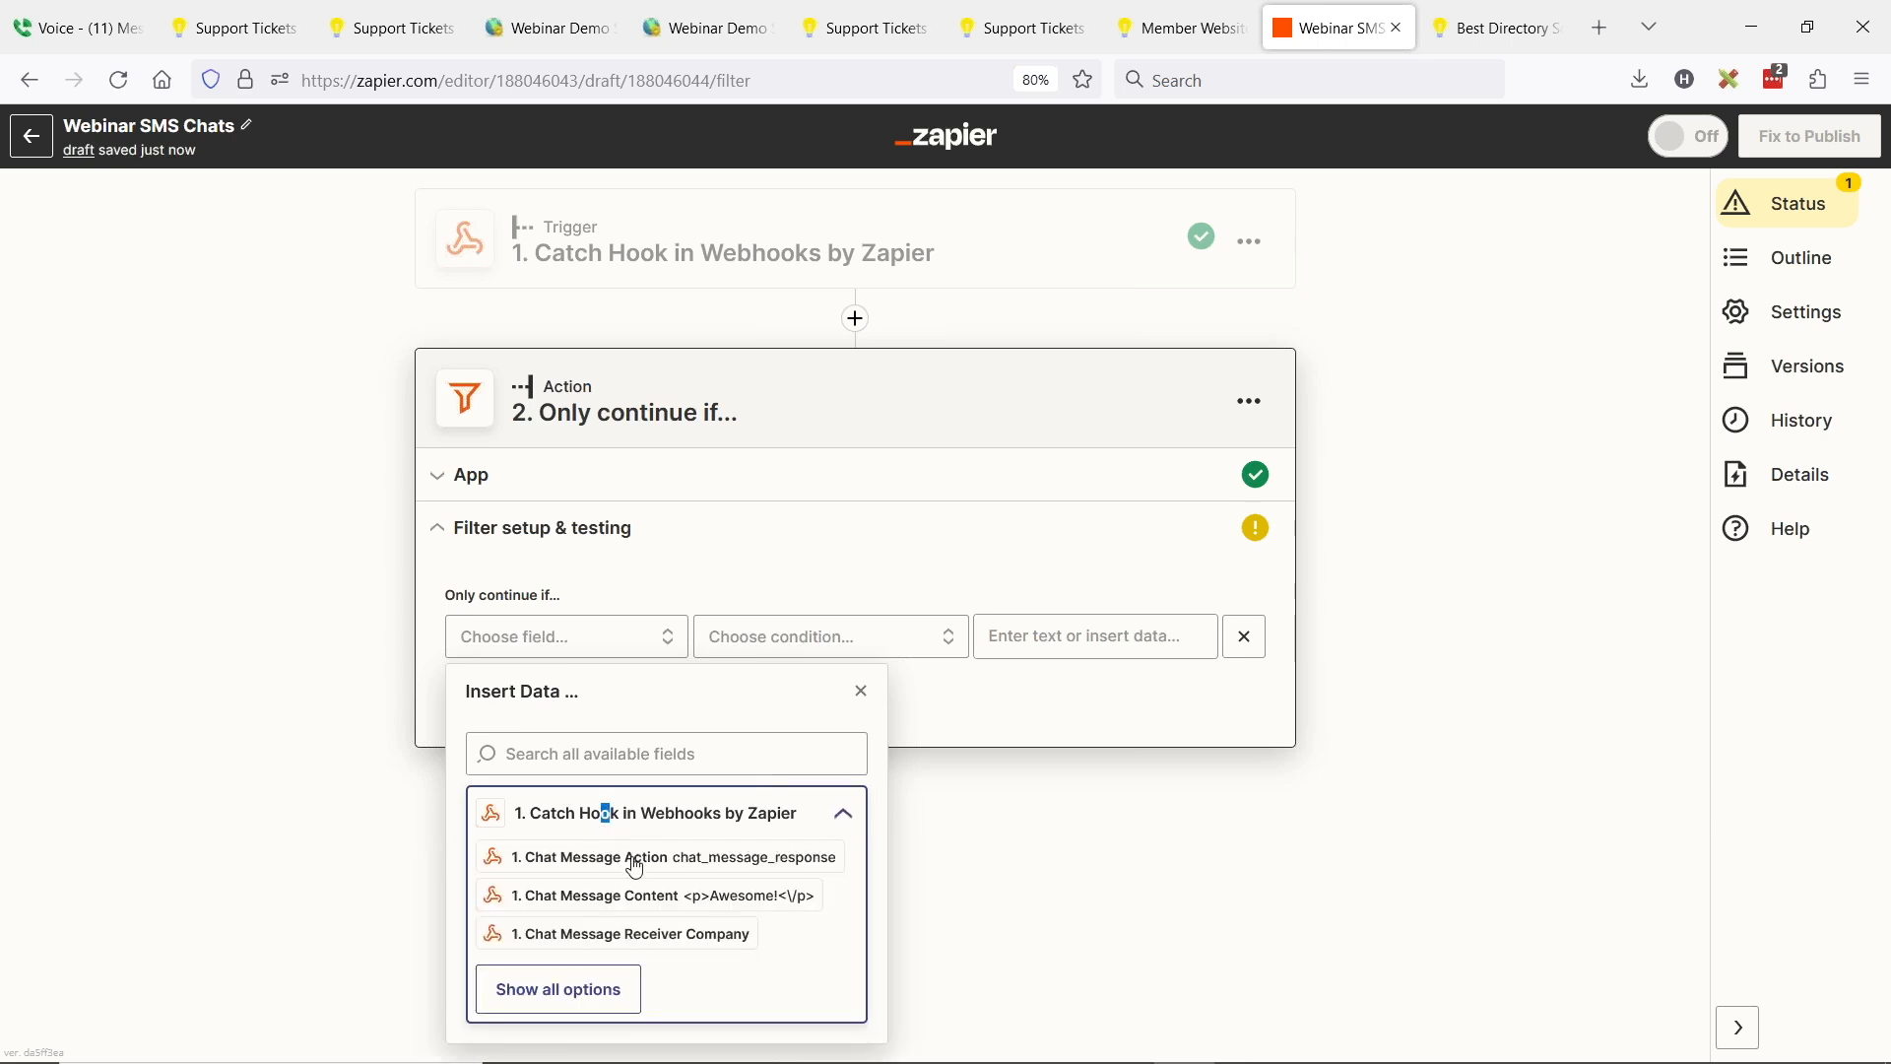
click(570, 763)
text(phone)
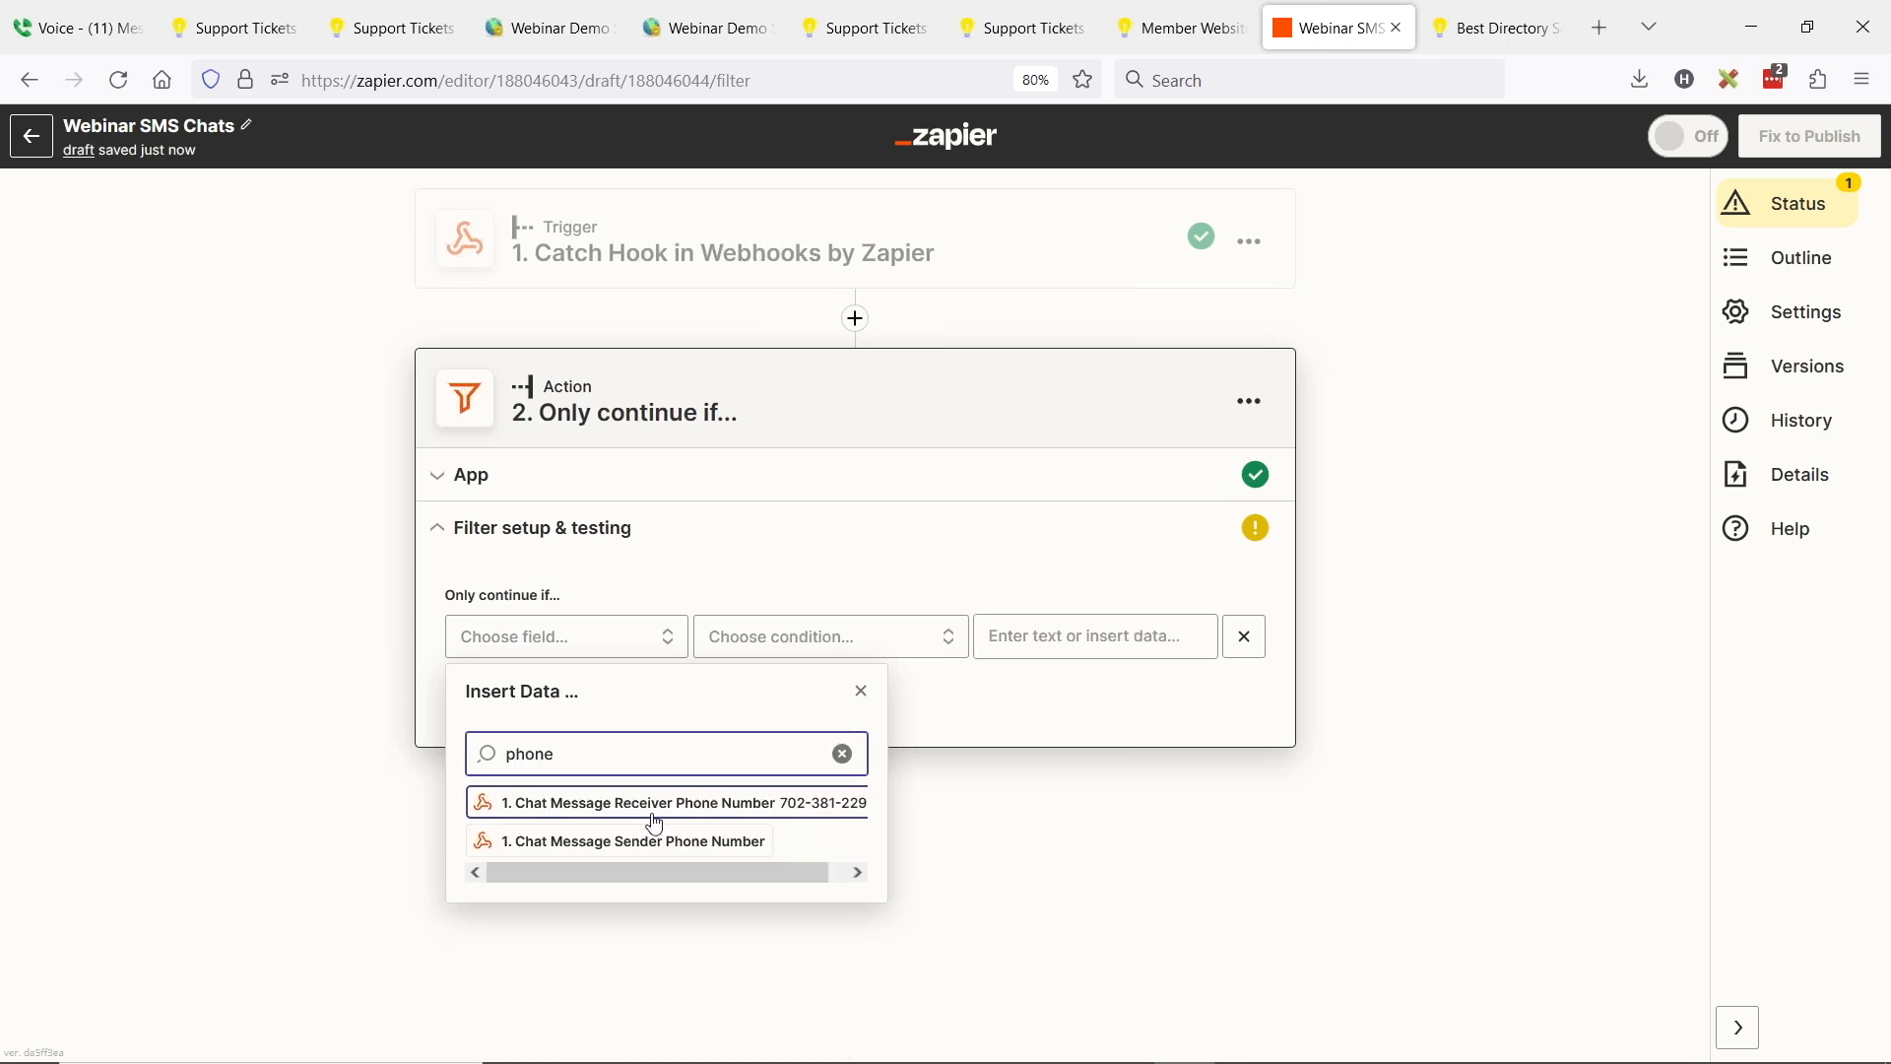
click(707, 814)
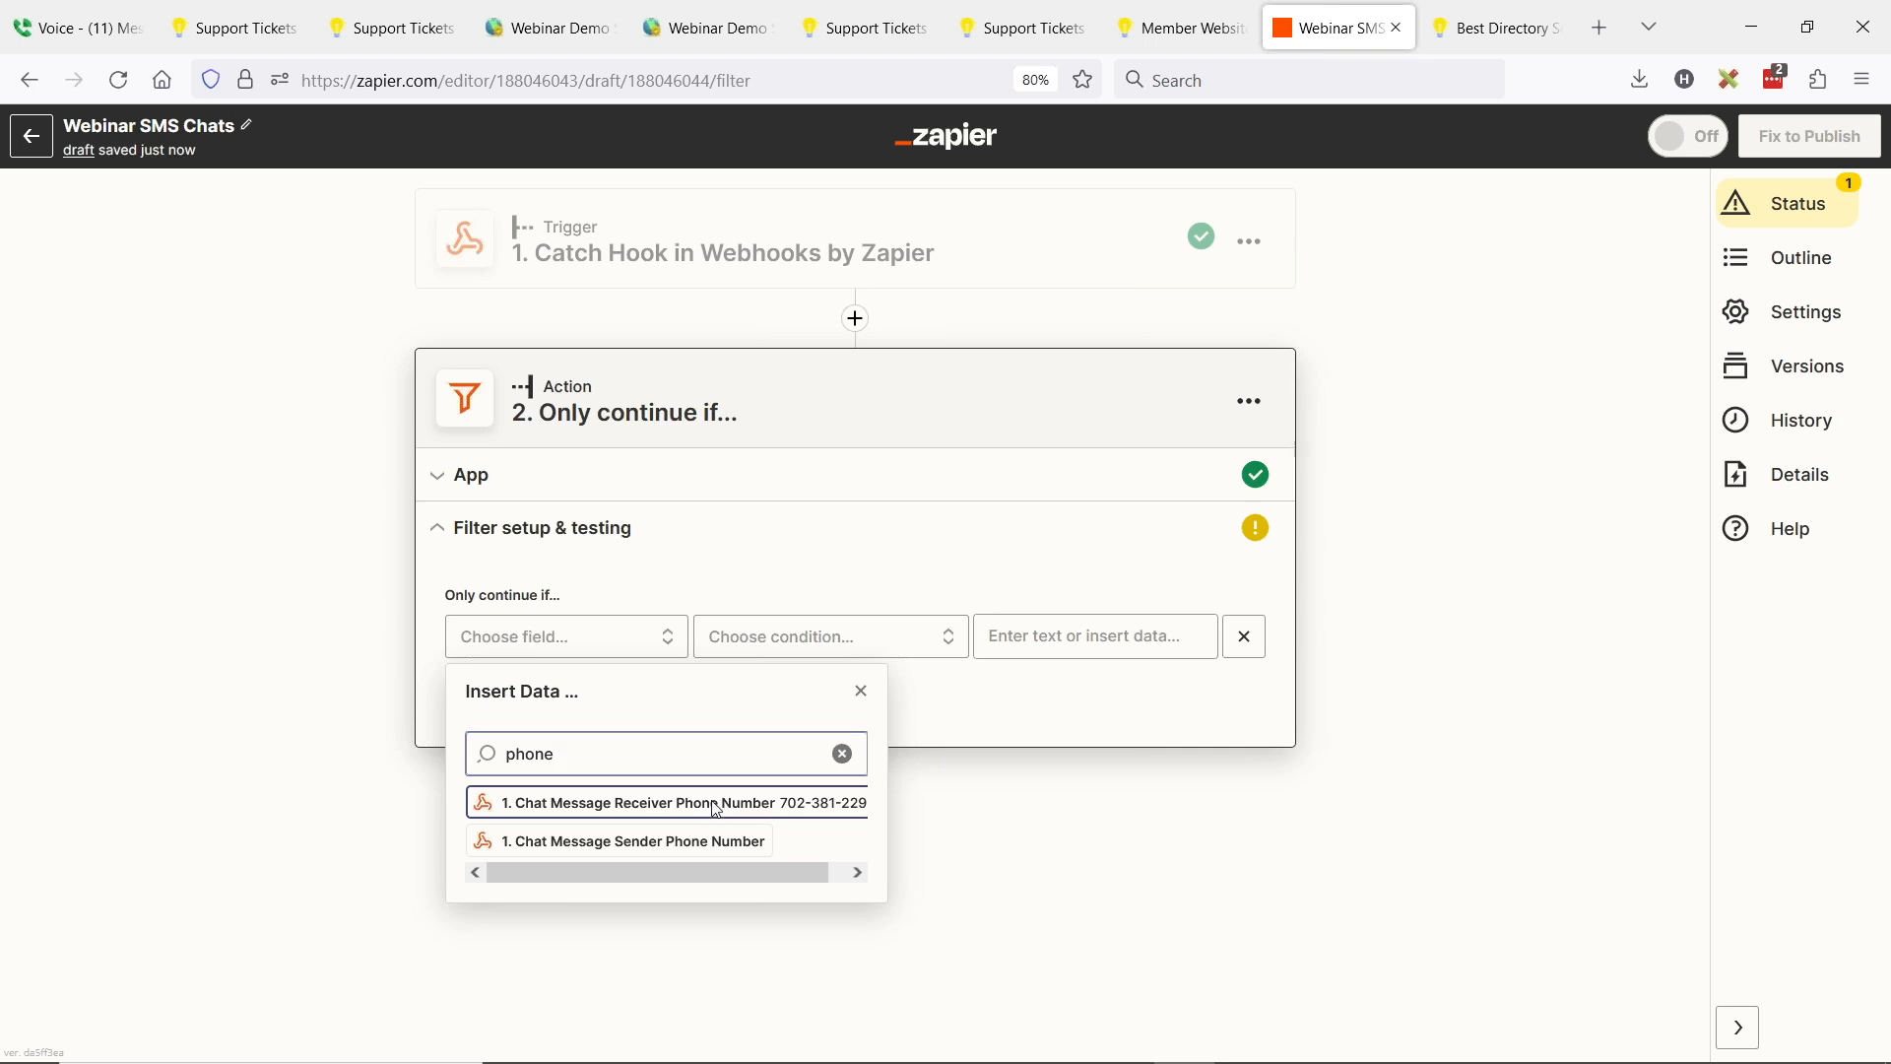
click(837, 640)
scroll(788, 783, down, 5)
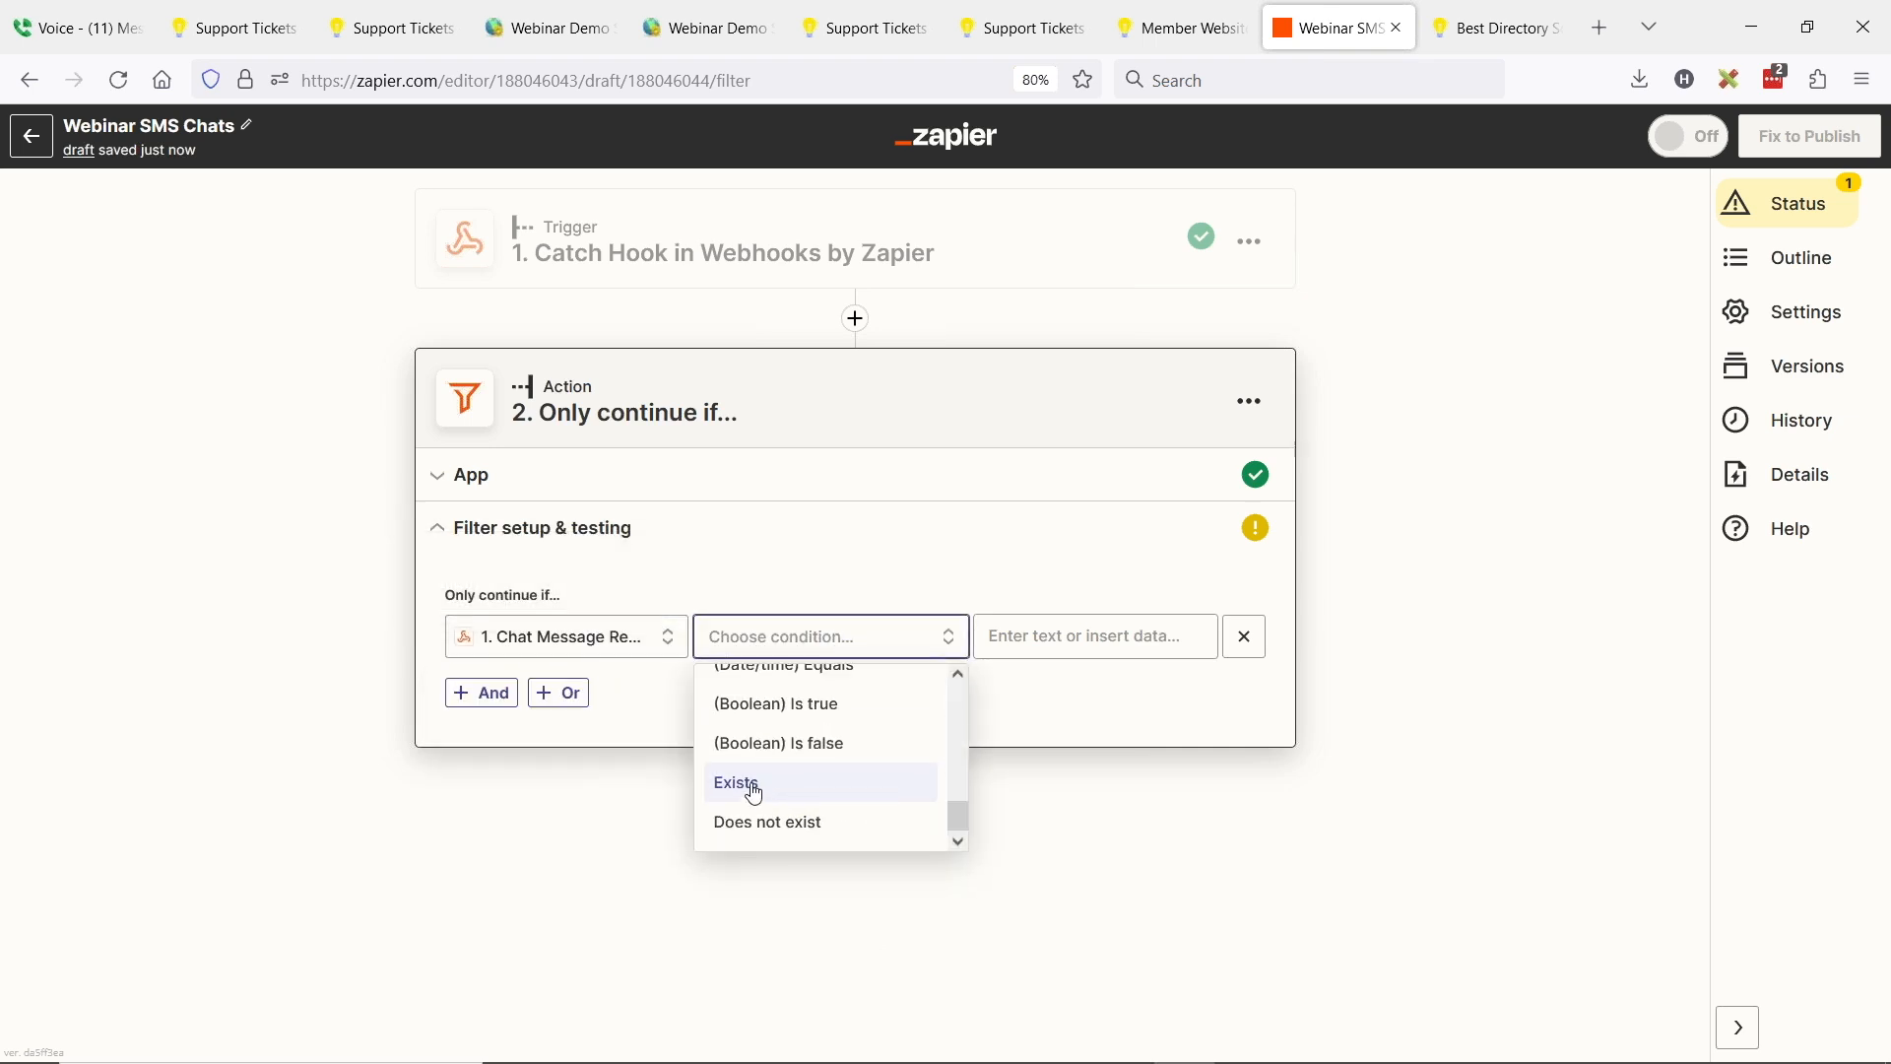
click(755, 793)
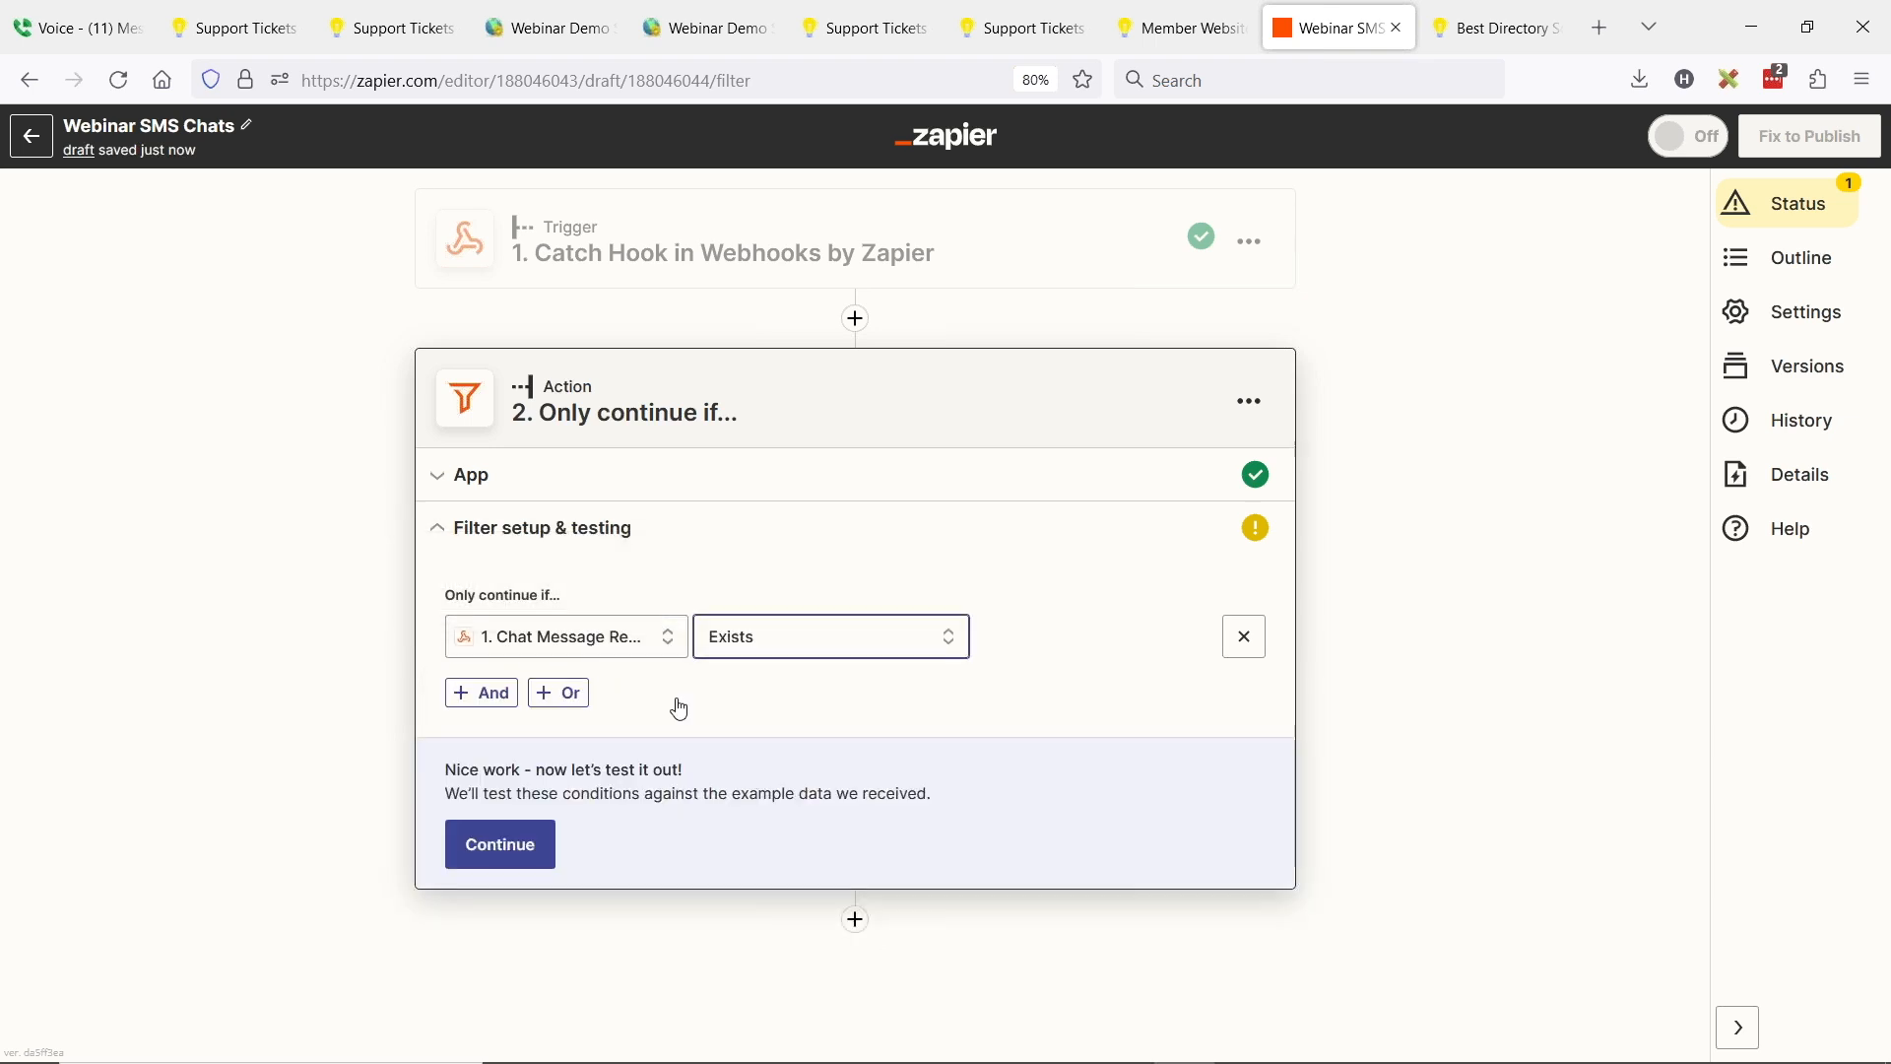
Test the filter condition against the sample data and continue to the Zap's third step
click(502, 845)
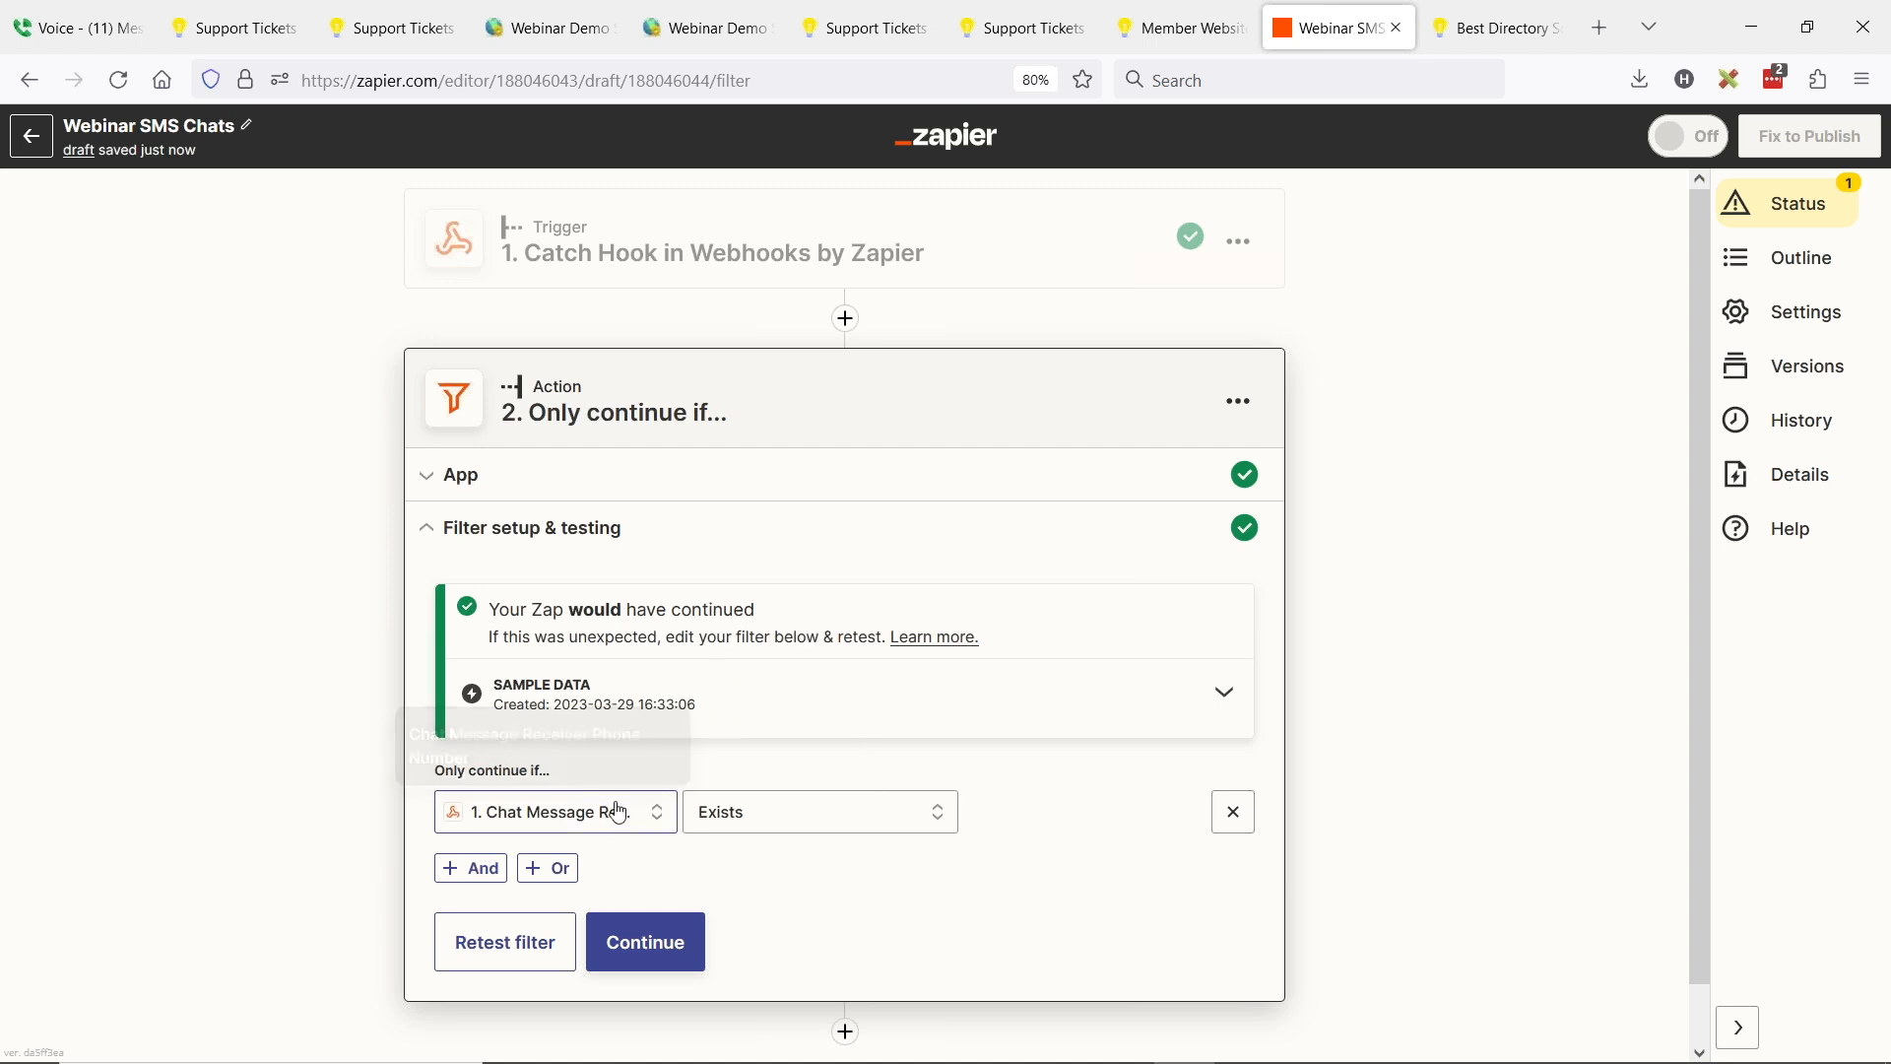
drag(583, 610, 750, 613)
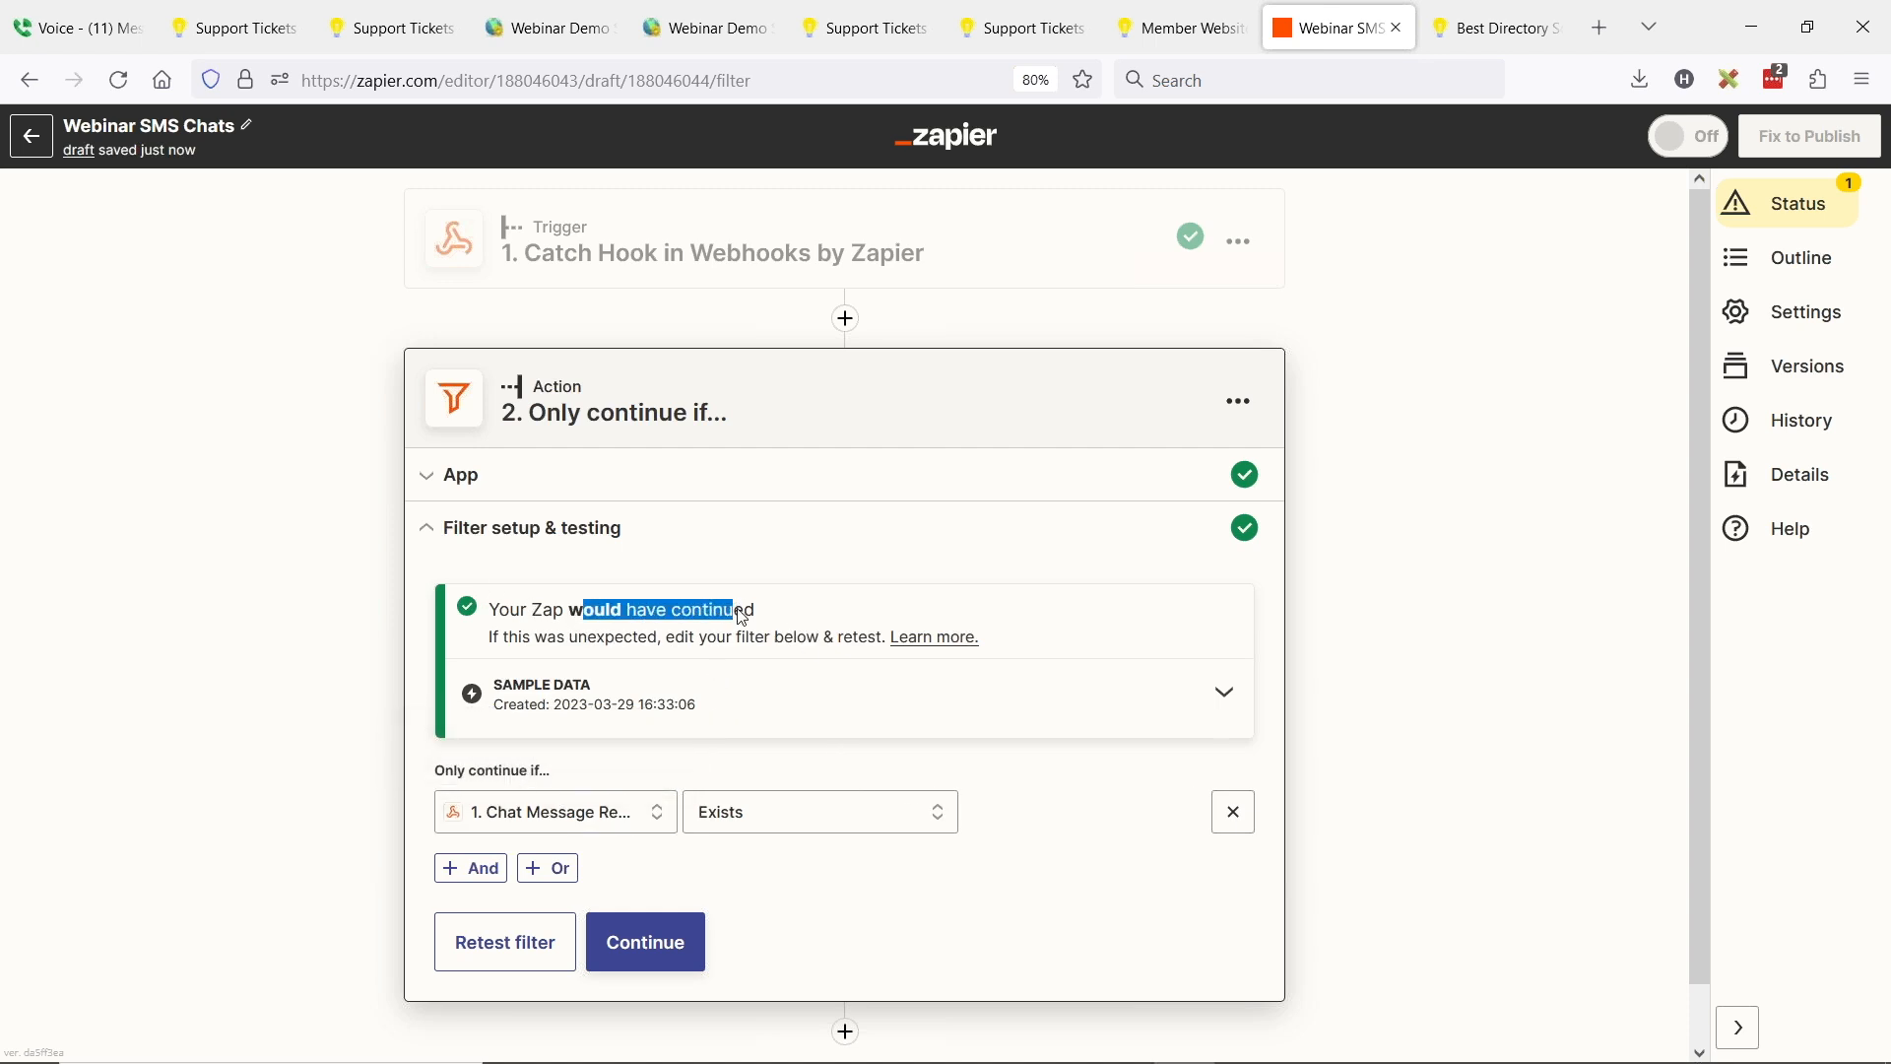
click(680, 942)
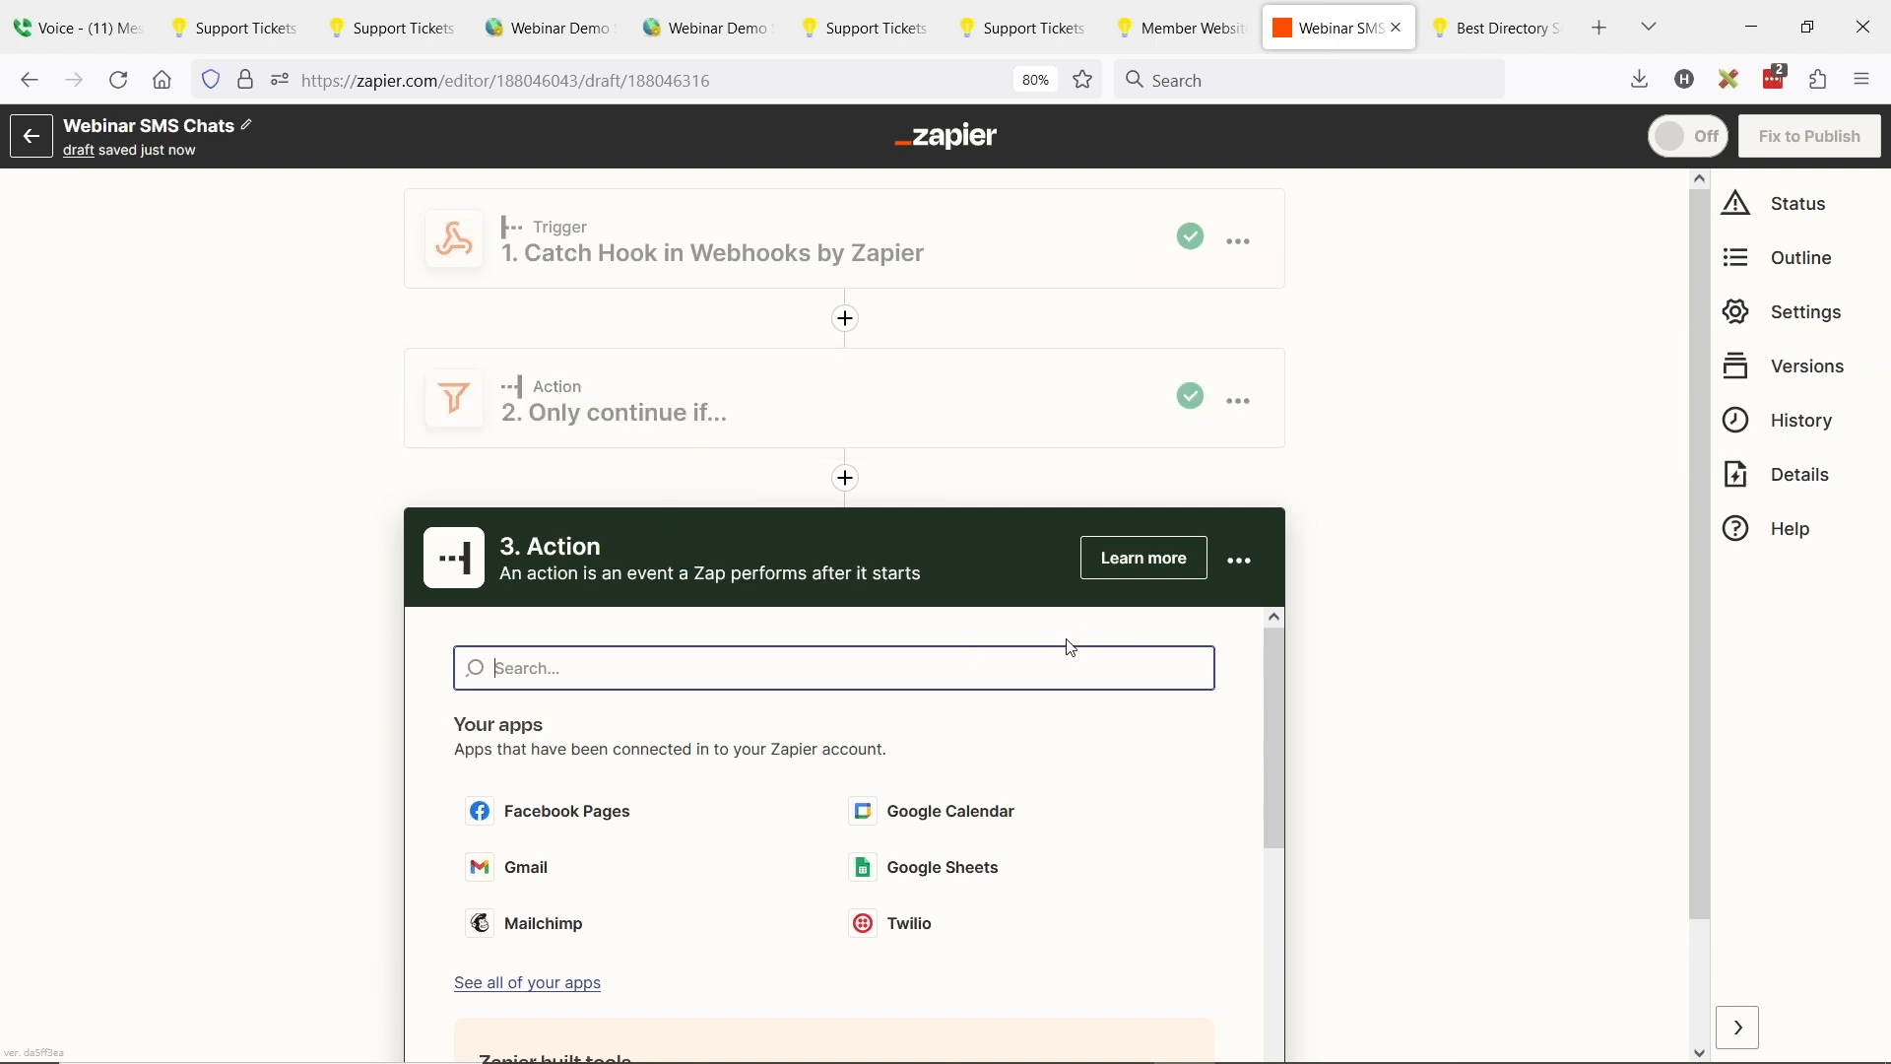
Add Formatter by Zapier as the third step with Text as its event, and continue to the action setup
scroll(359, 646, down, 2)
scroll(804, 677, down, 3)
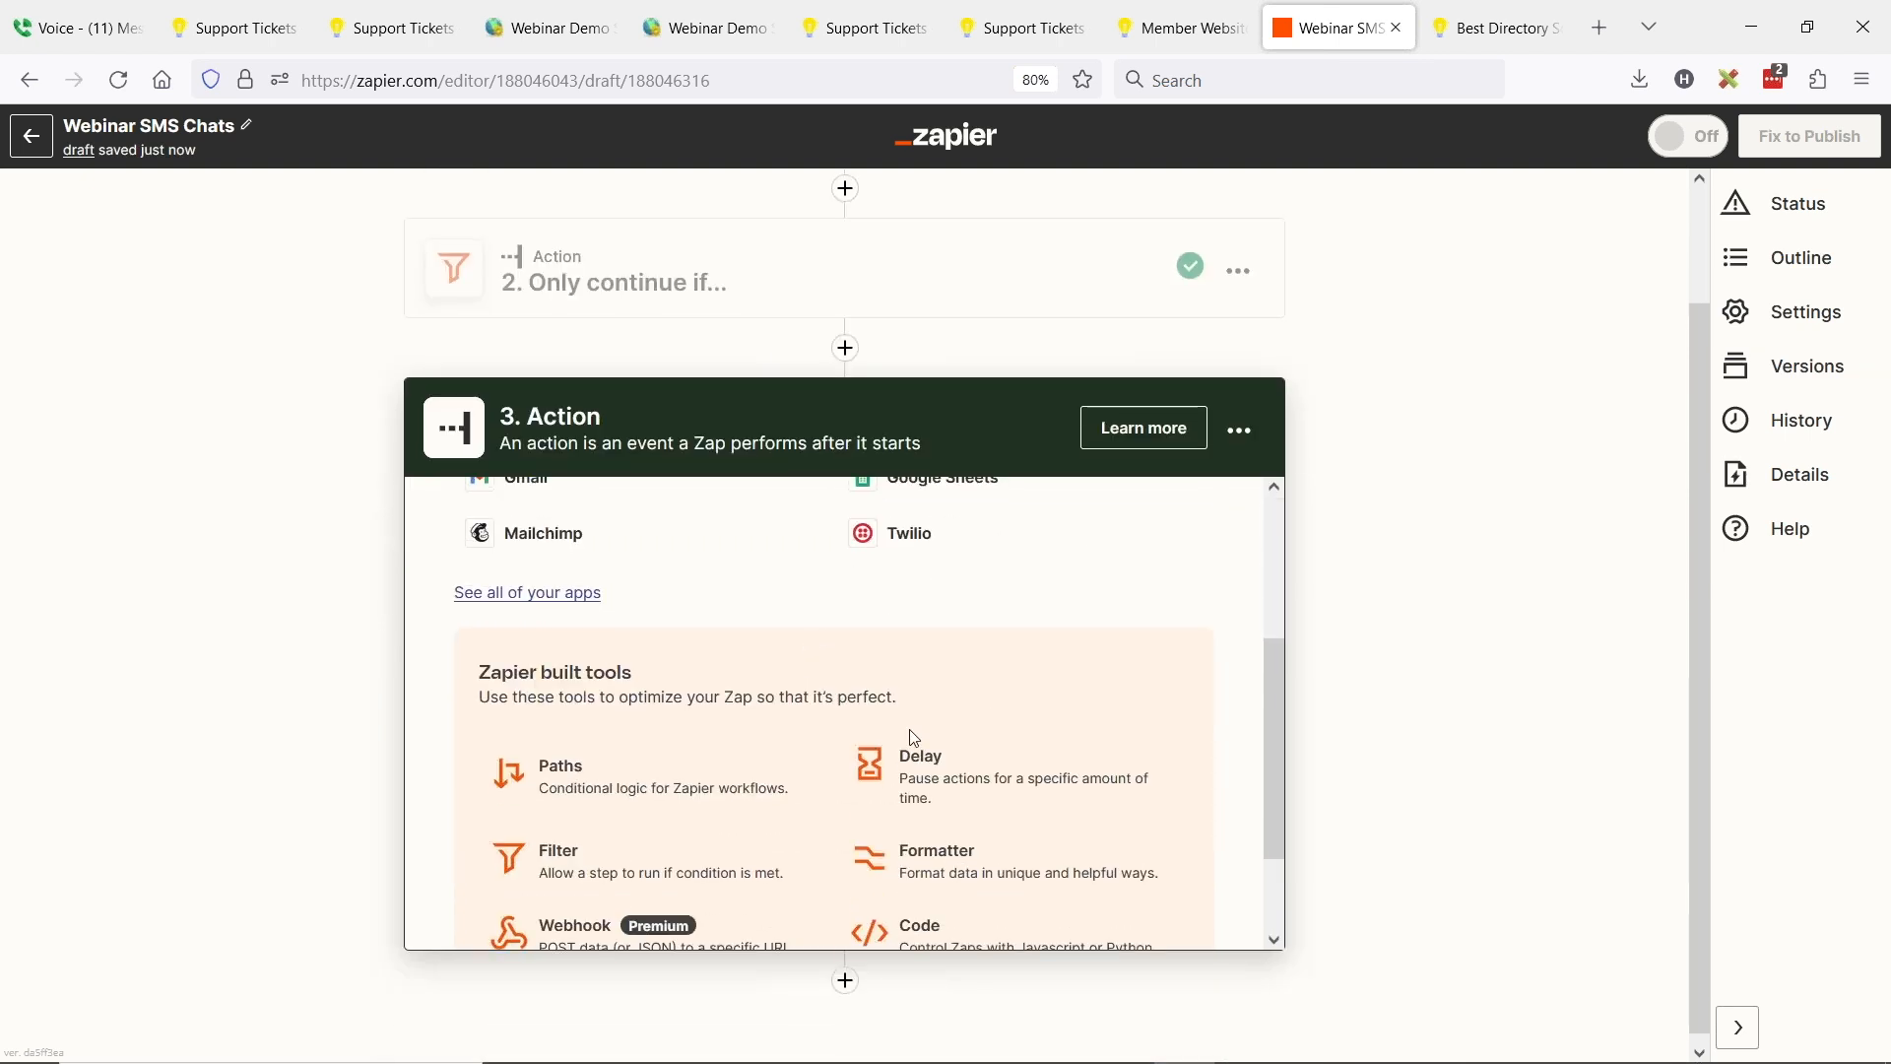
scroll(914, 736, down, 2)
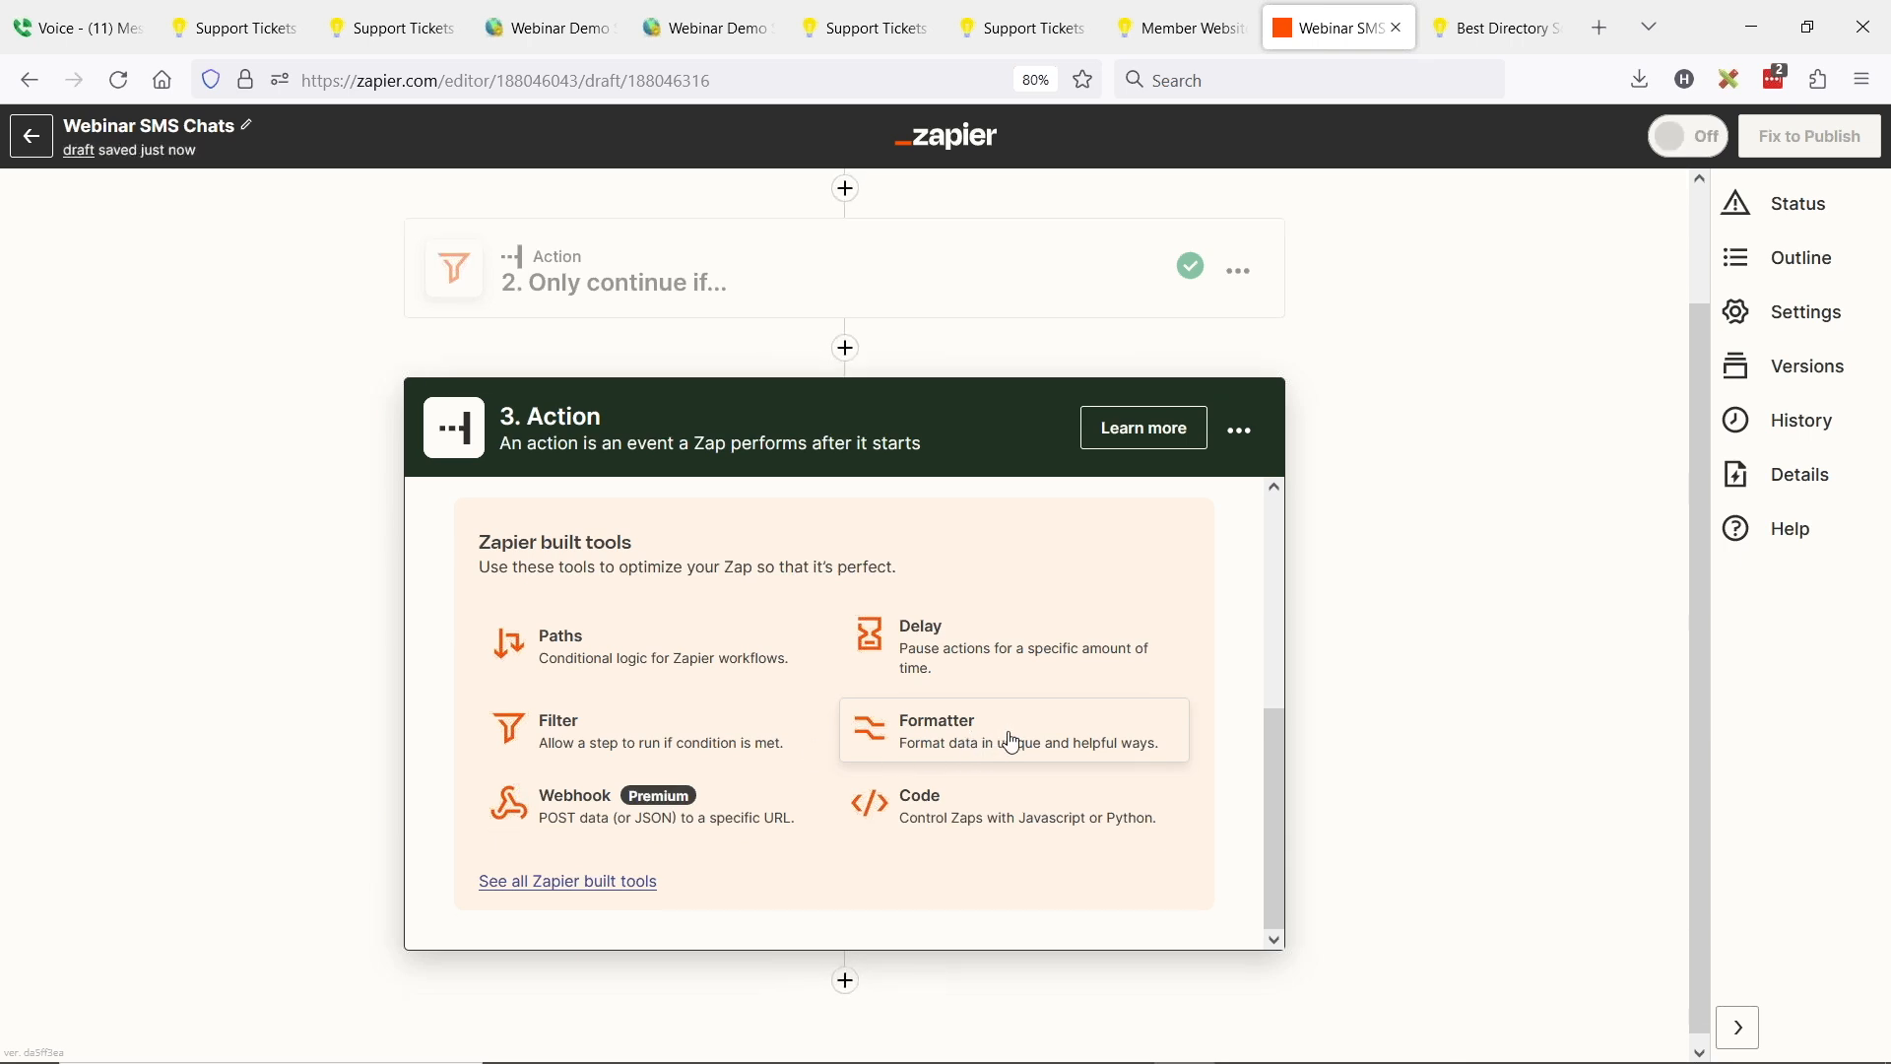
click(998, 747)
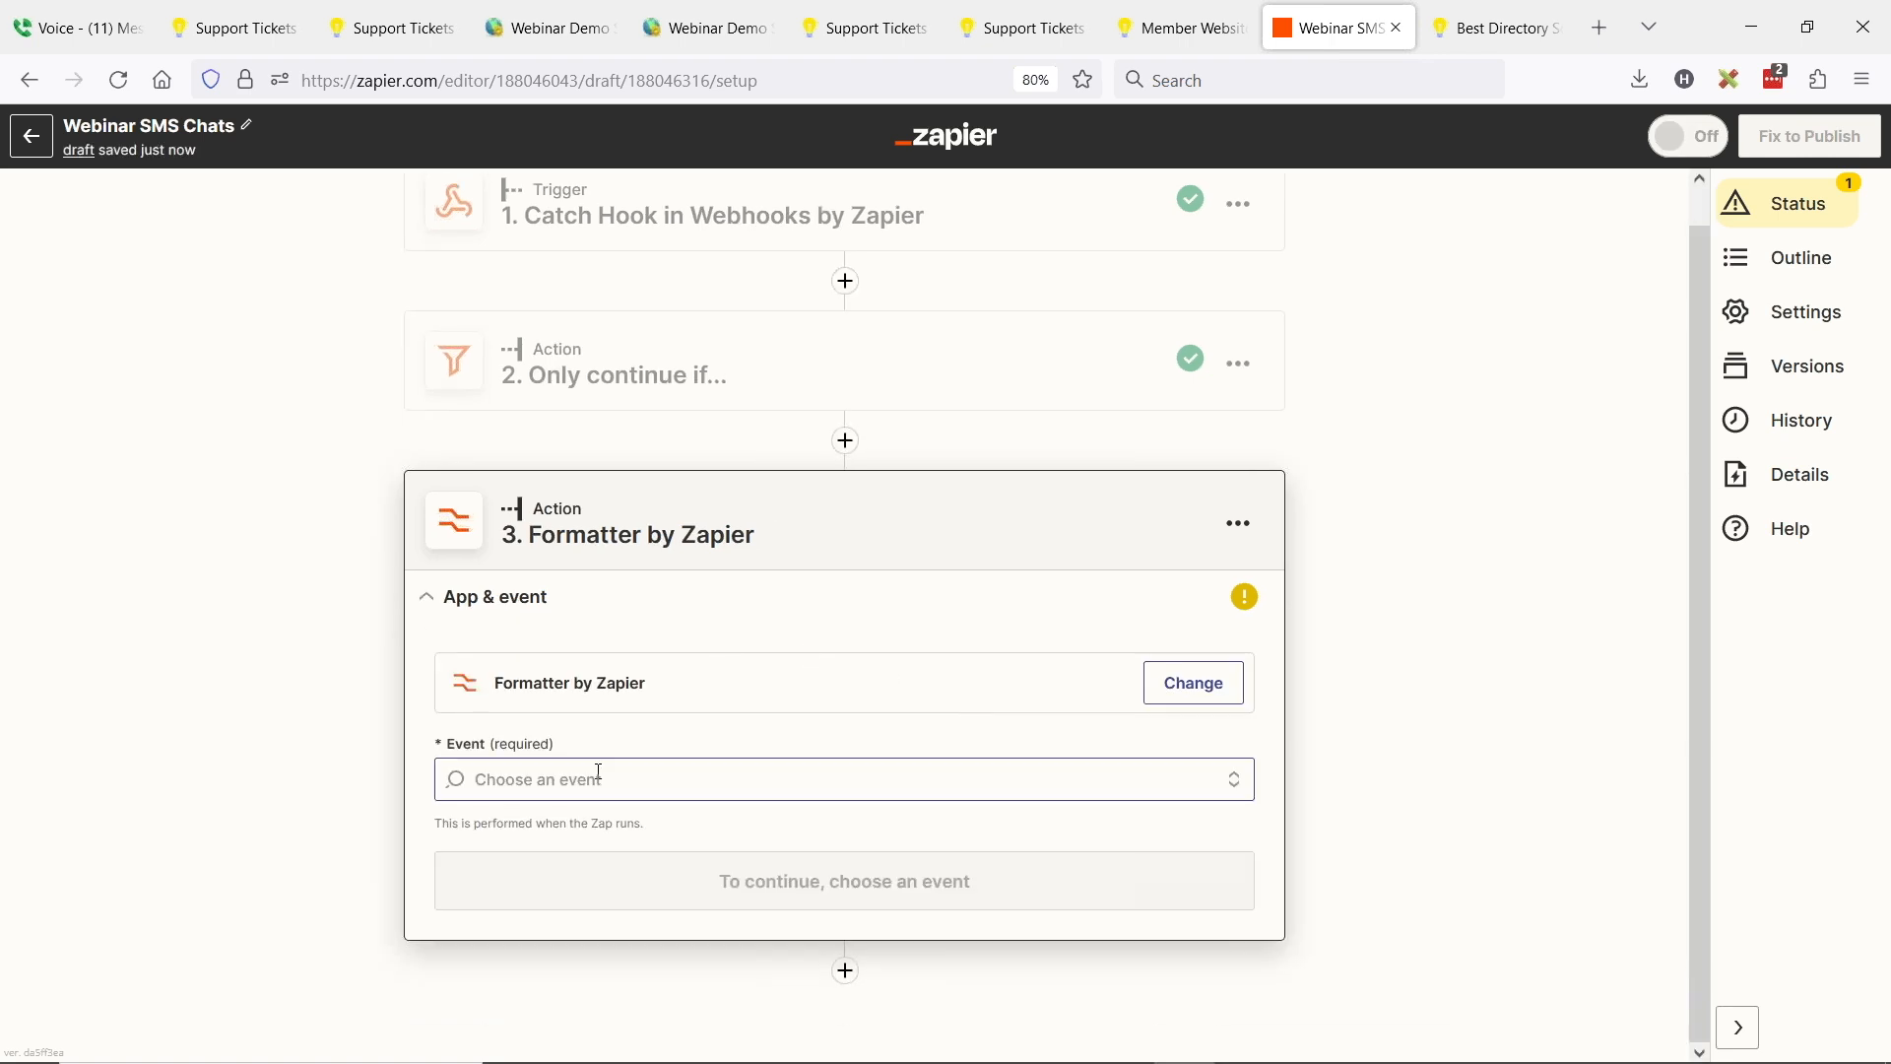
click(599, 773)
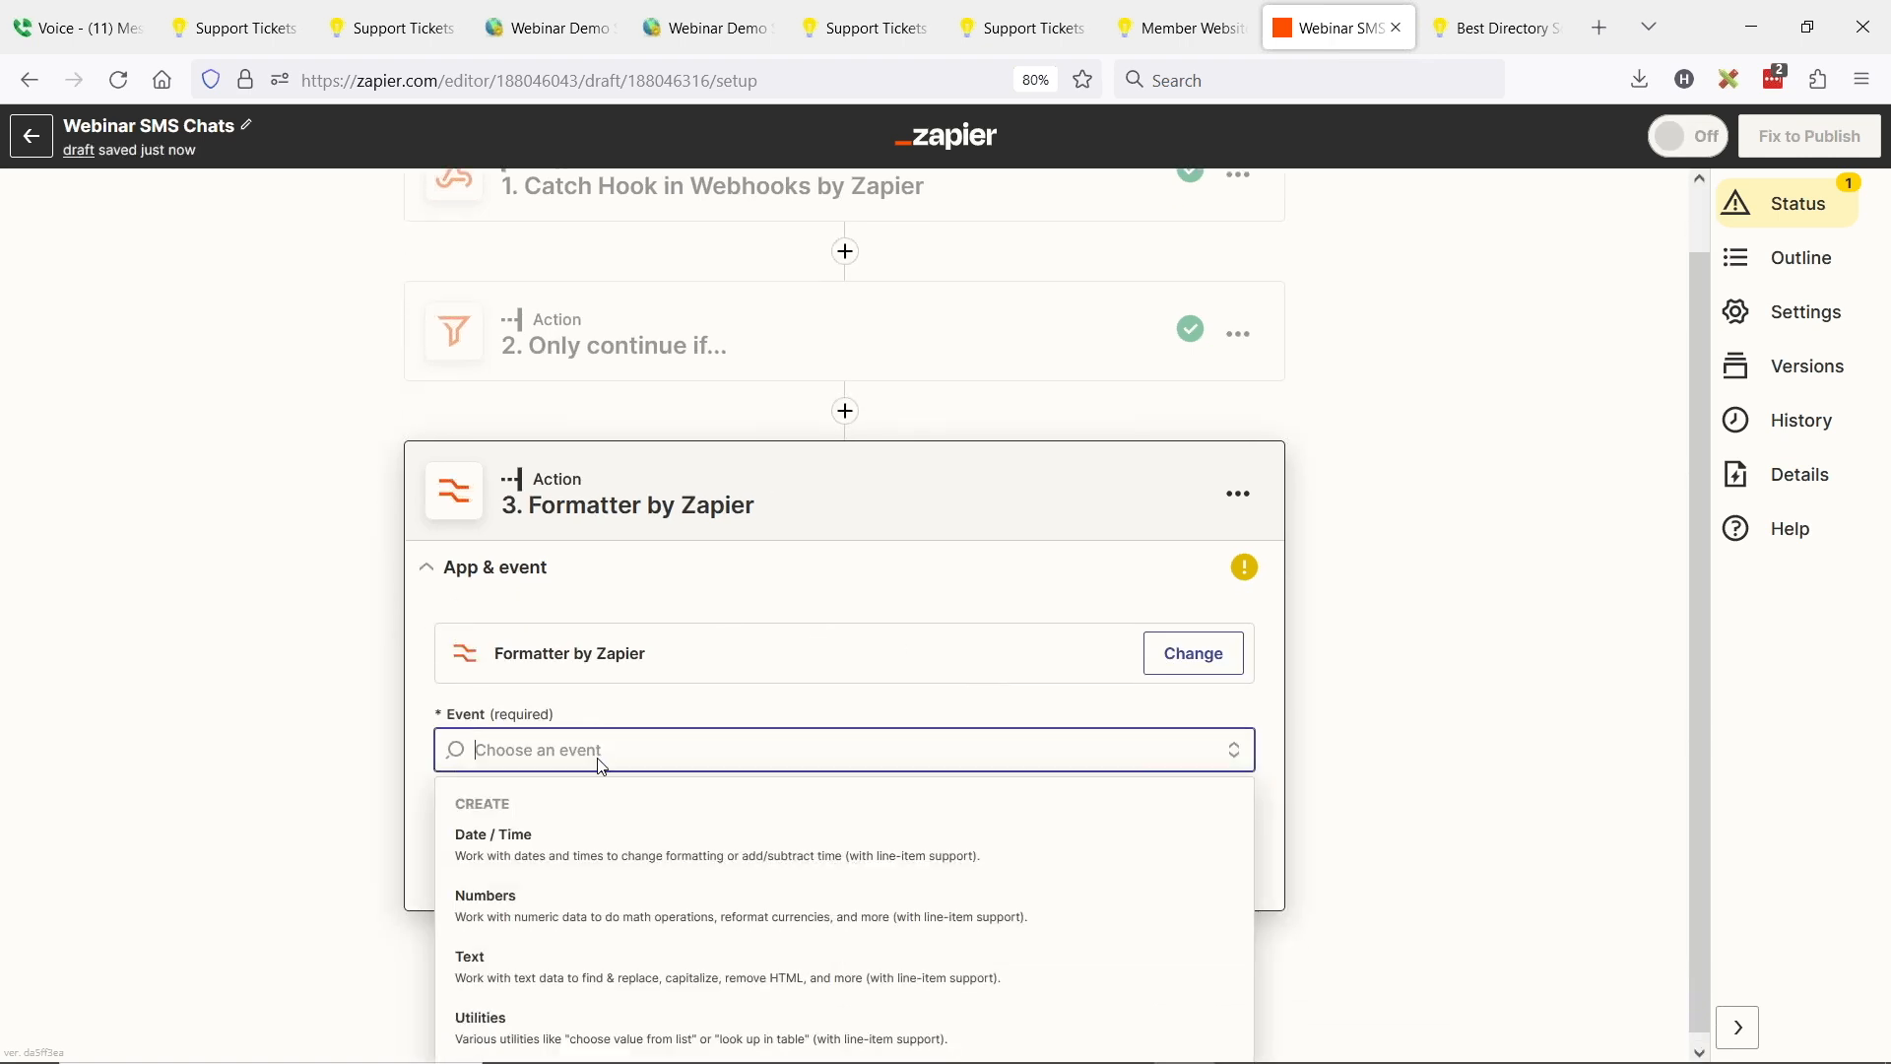
click(577, 967)
click(840, 832)
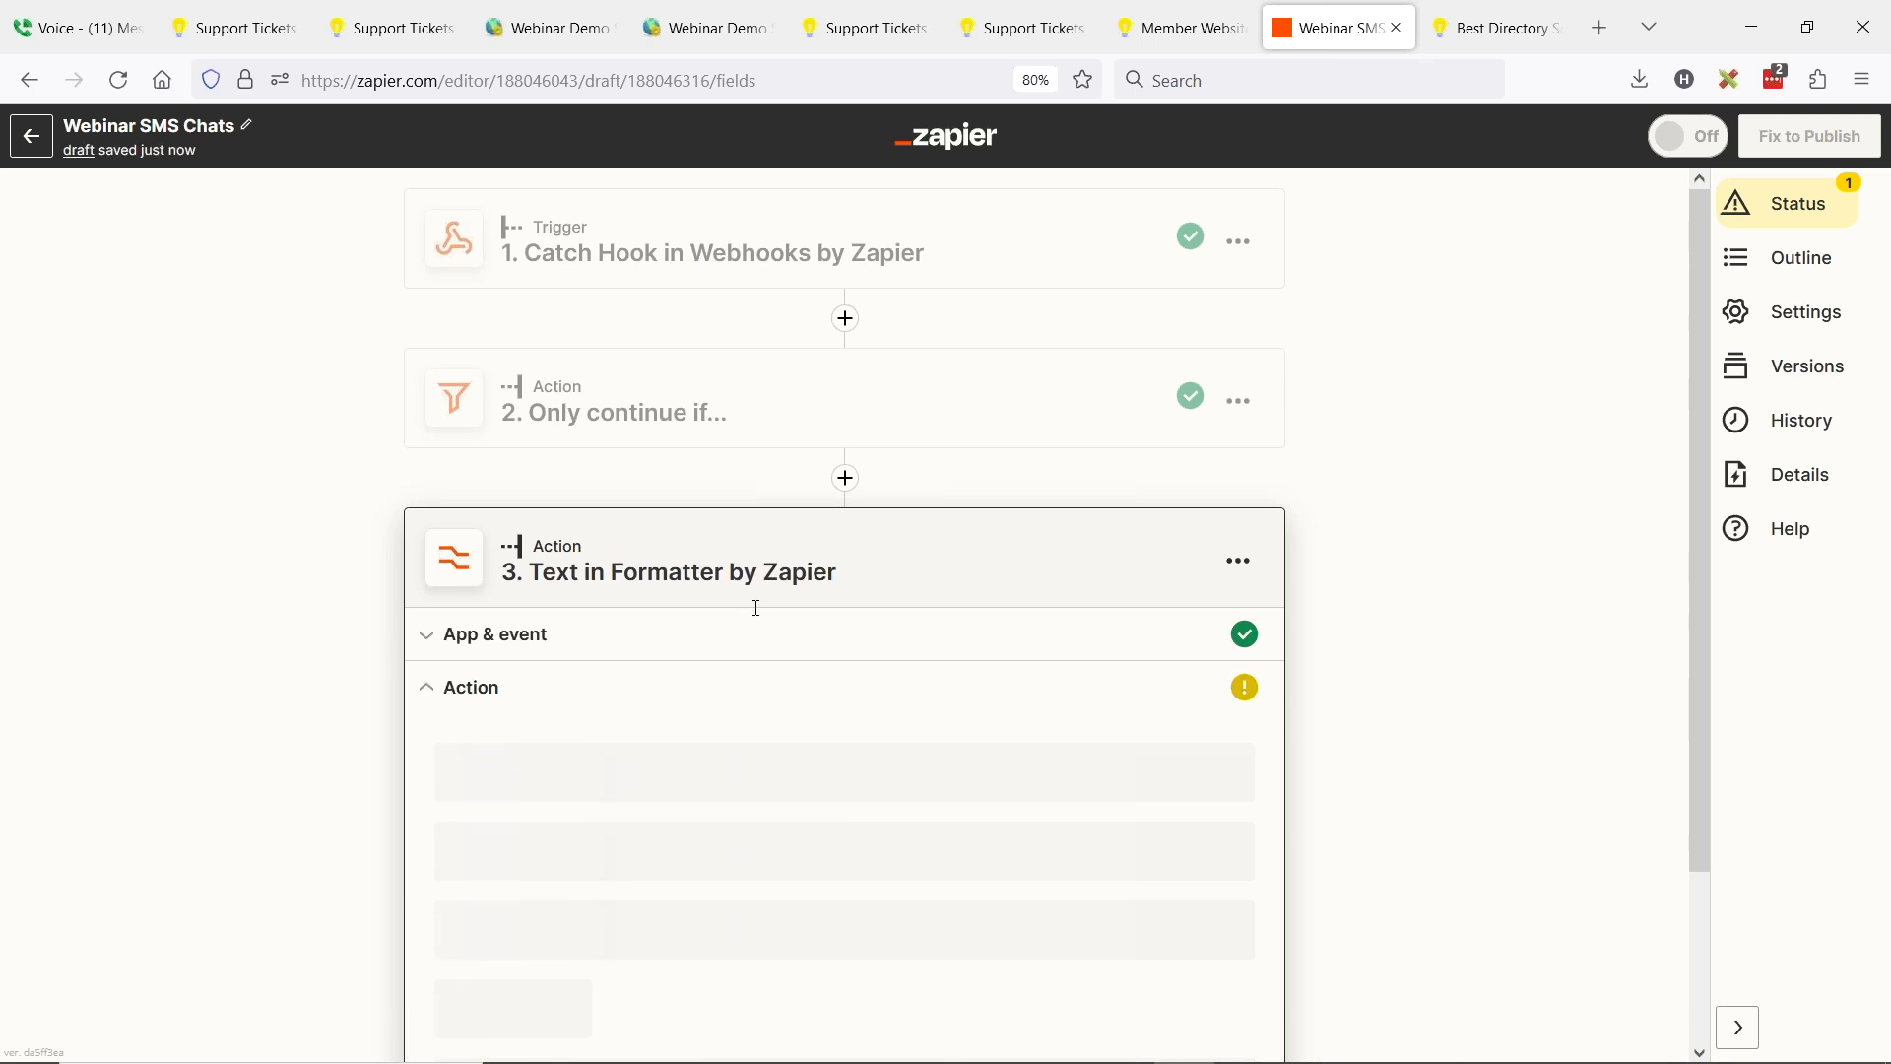
Find the HTML transforms and set step 3's transform to Remove HTML Tags
click(559, 793)
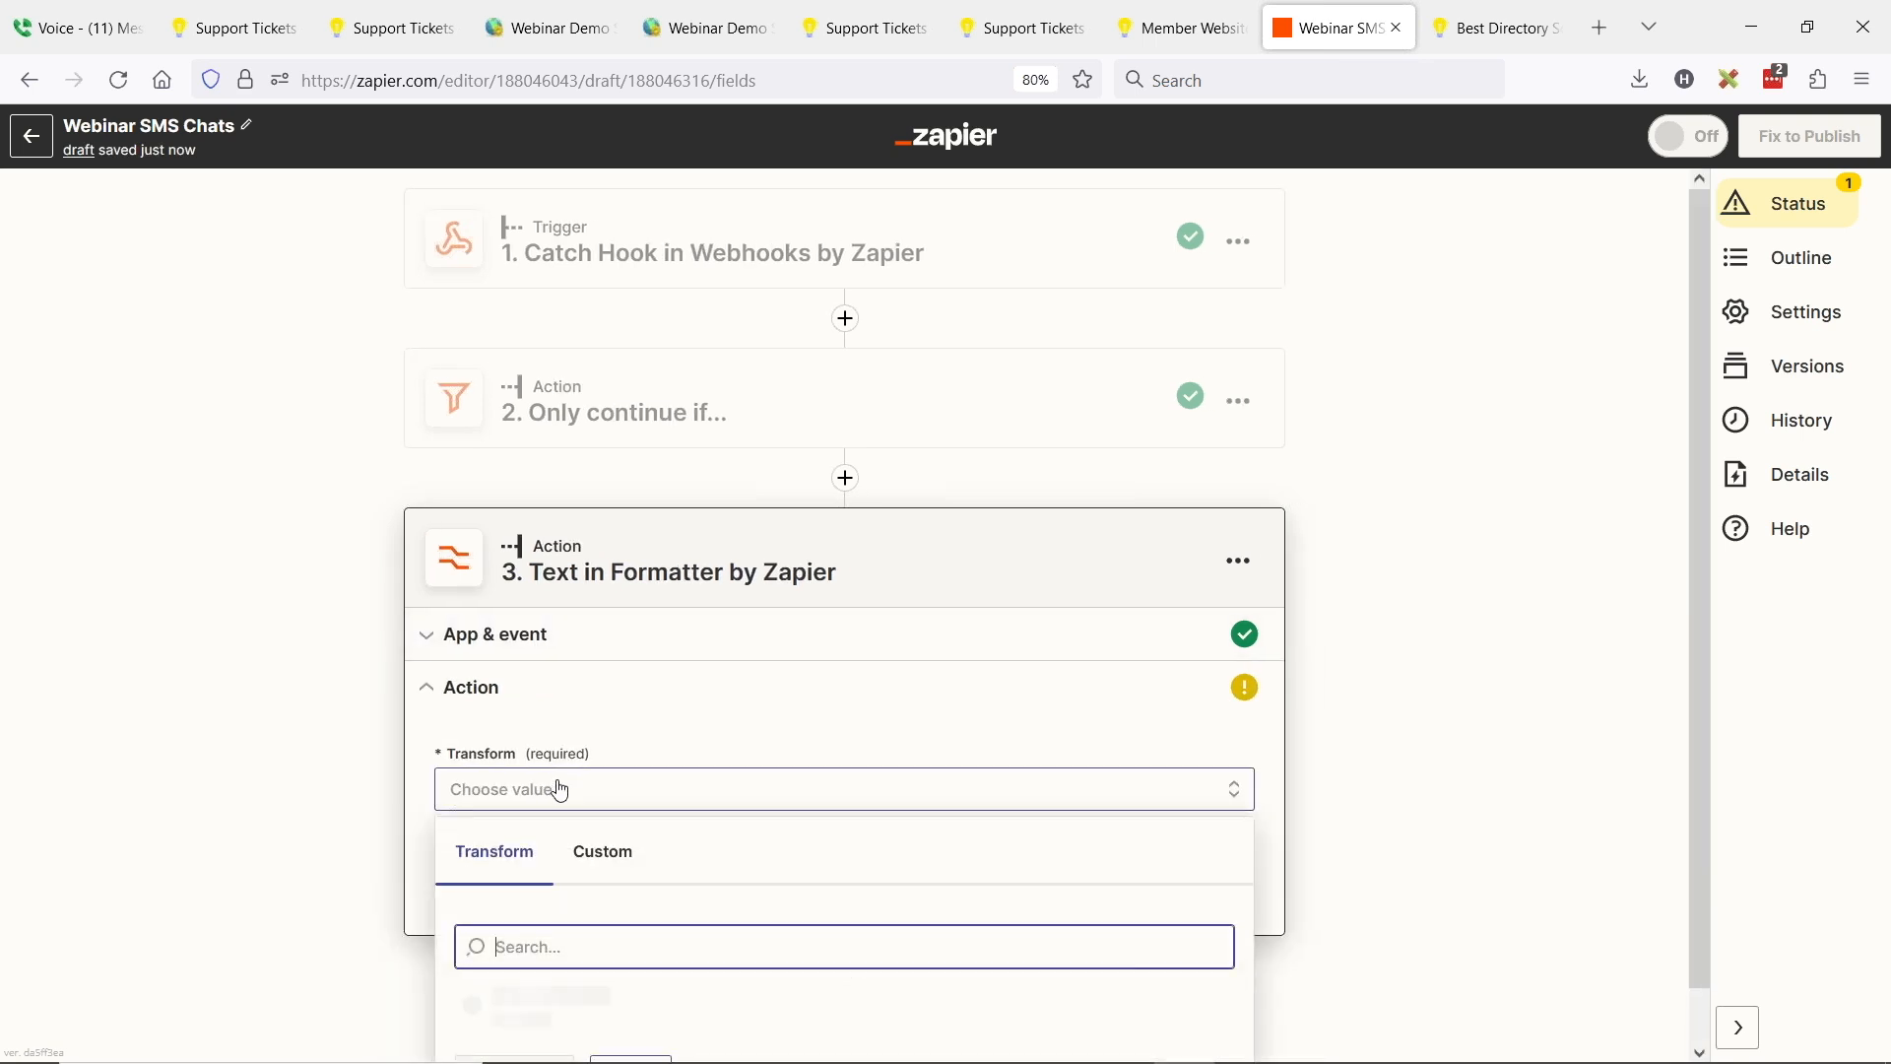
scroll(657, 853, down, 3)
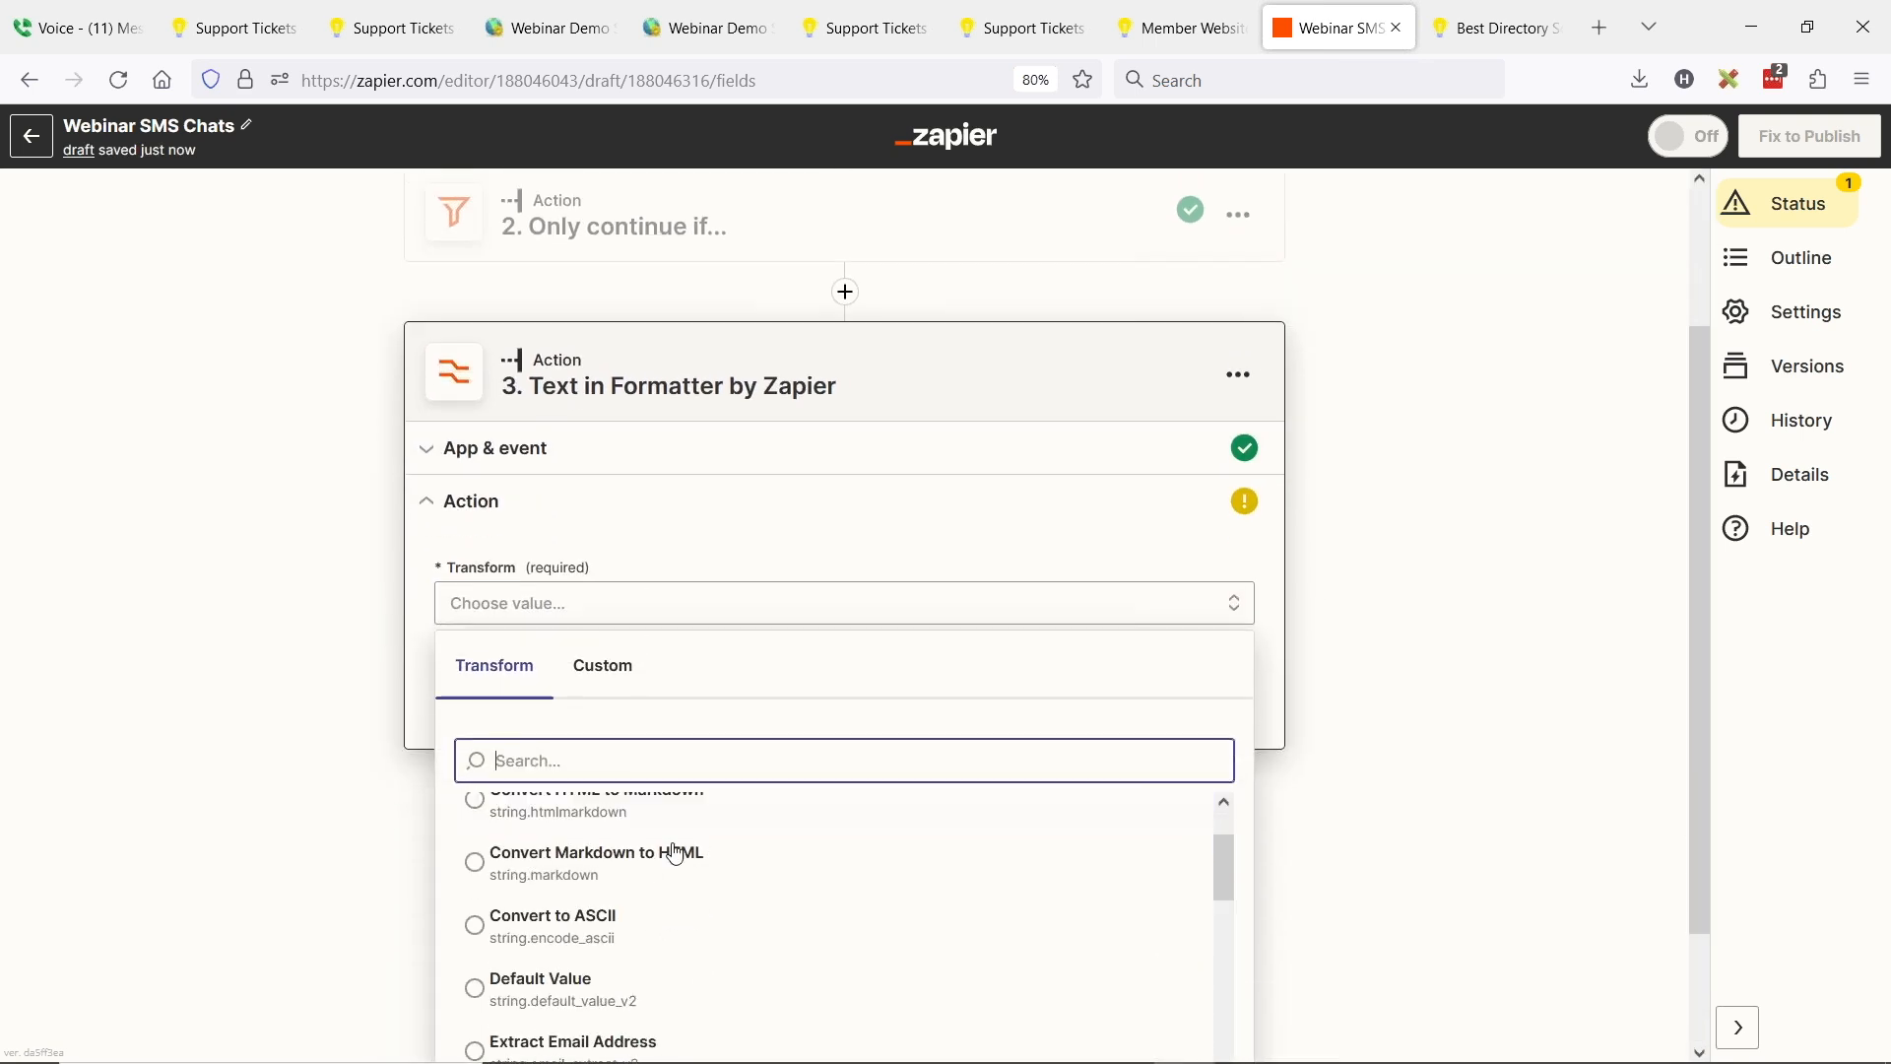
scroll(640, 837, up, 2)
text(html)
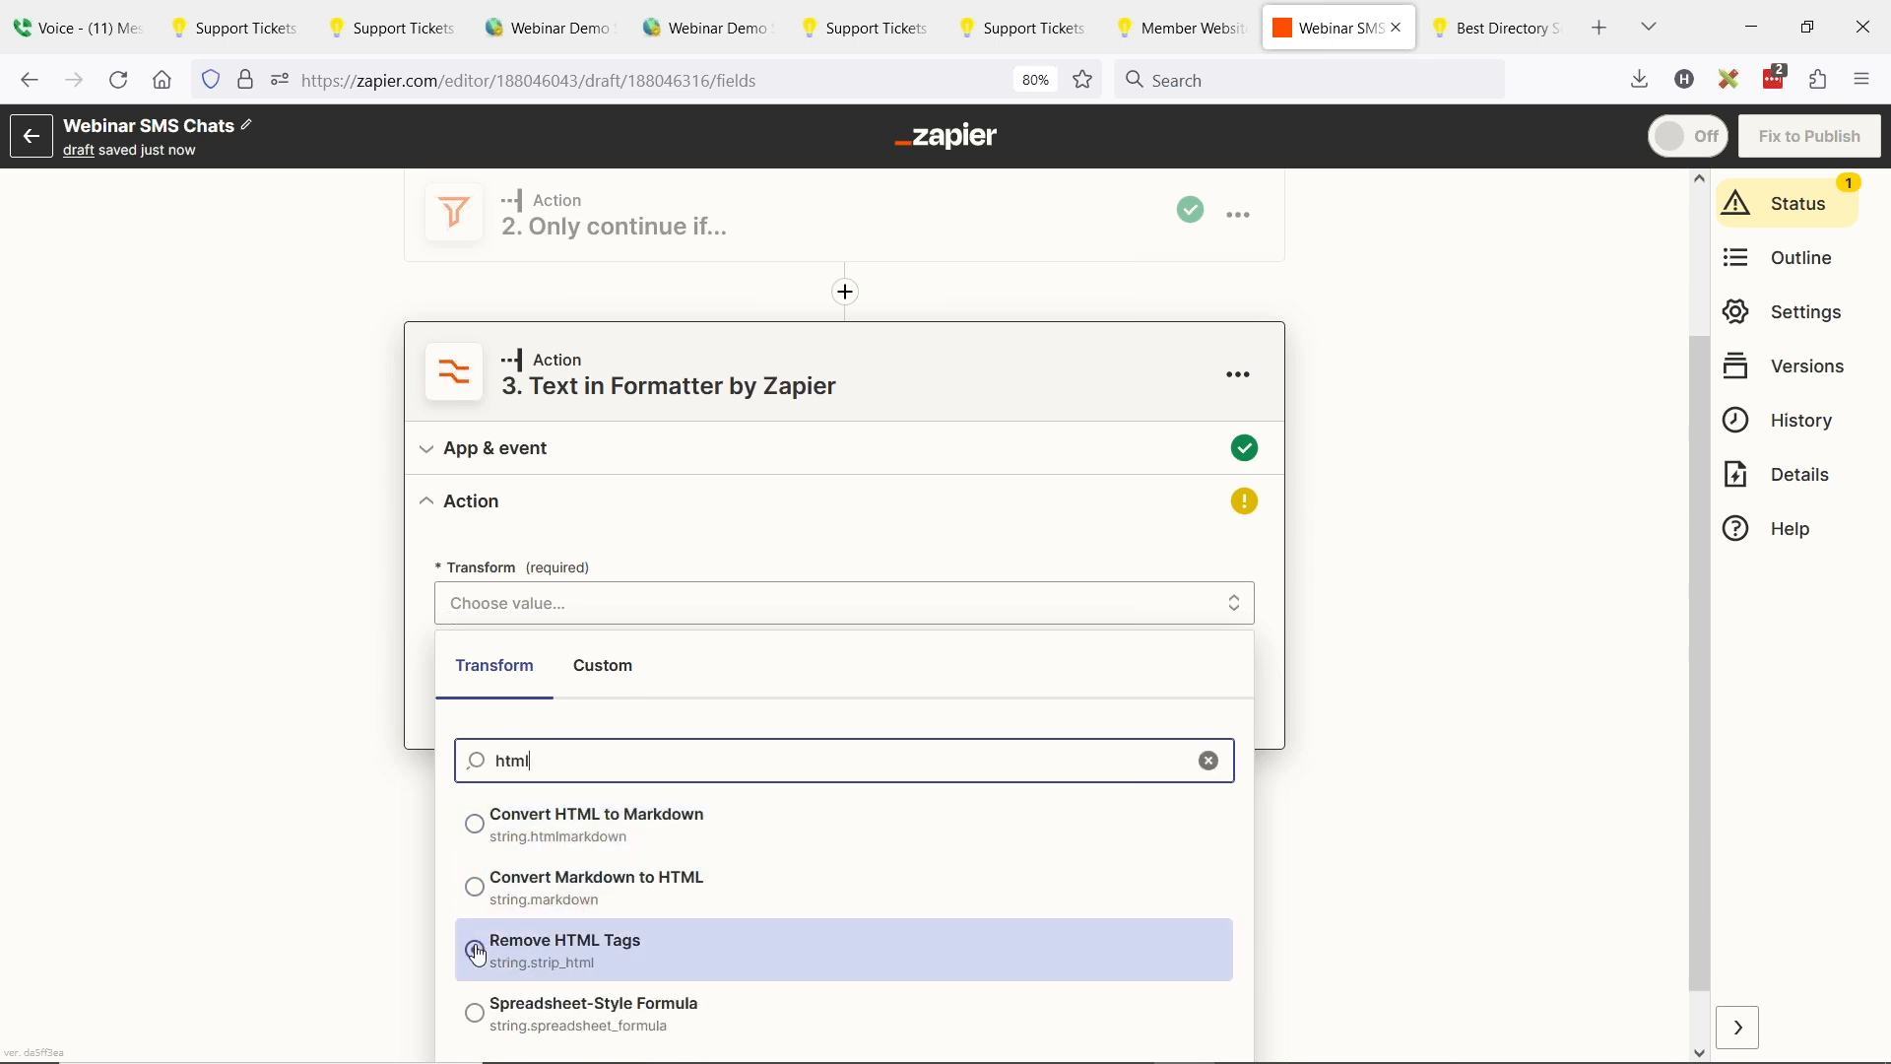
click(480, 951)
Insert the webhook's Chat Message Content field as the input for the Remove HTML Tags transform
scroll(383, 764, down, 3)
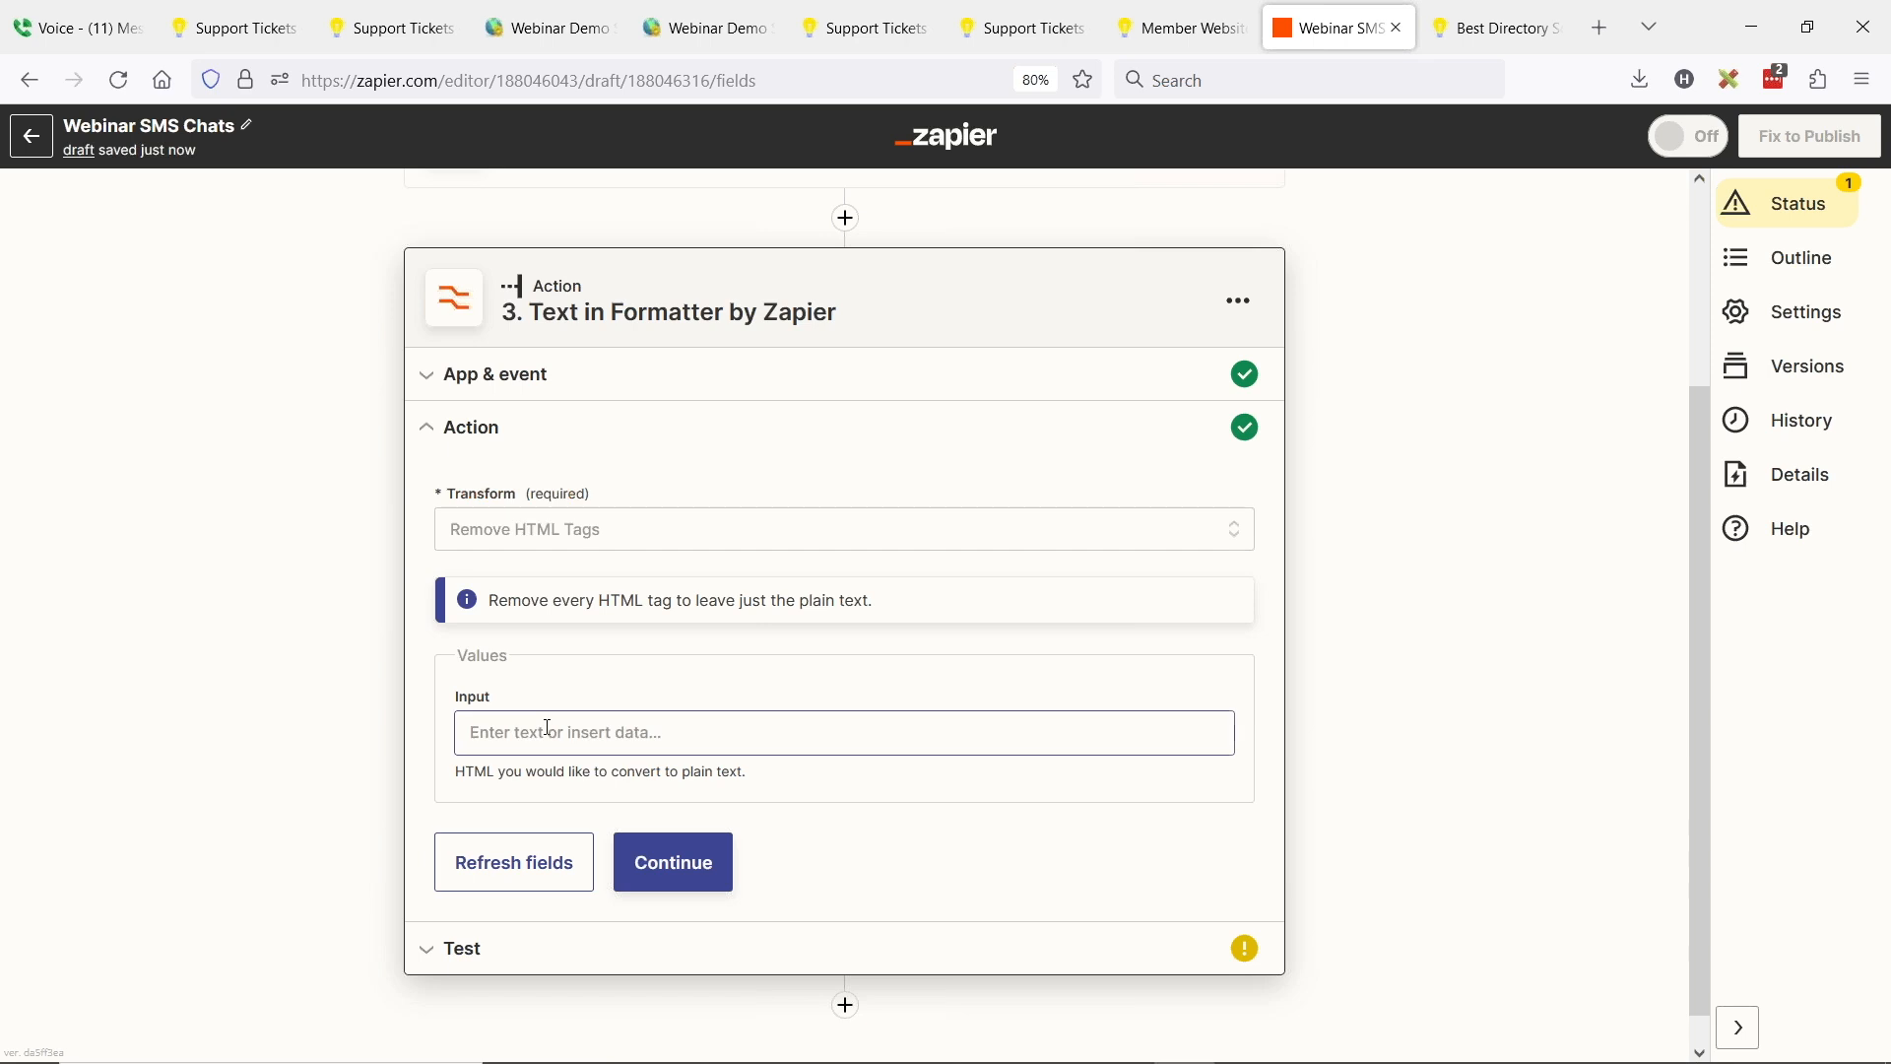
click(600, 734)
click(599, 926)
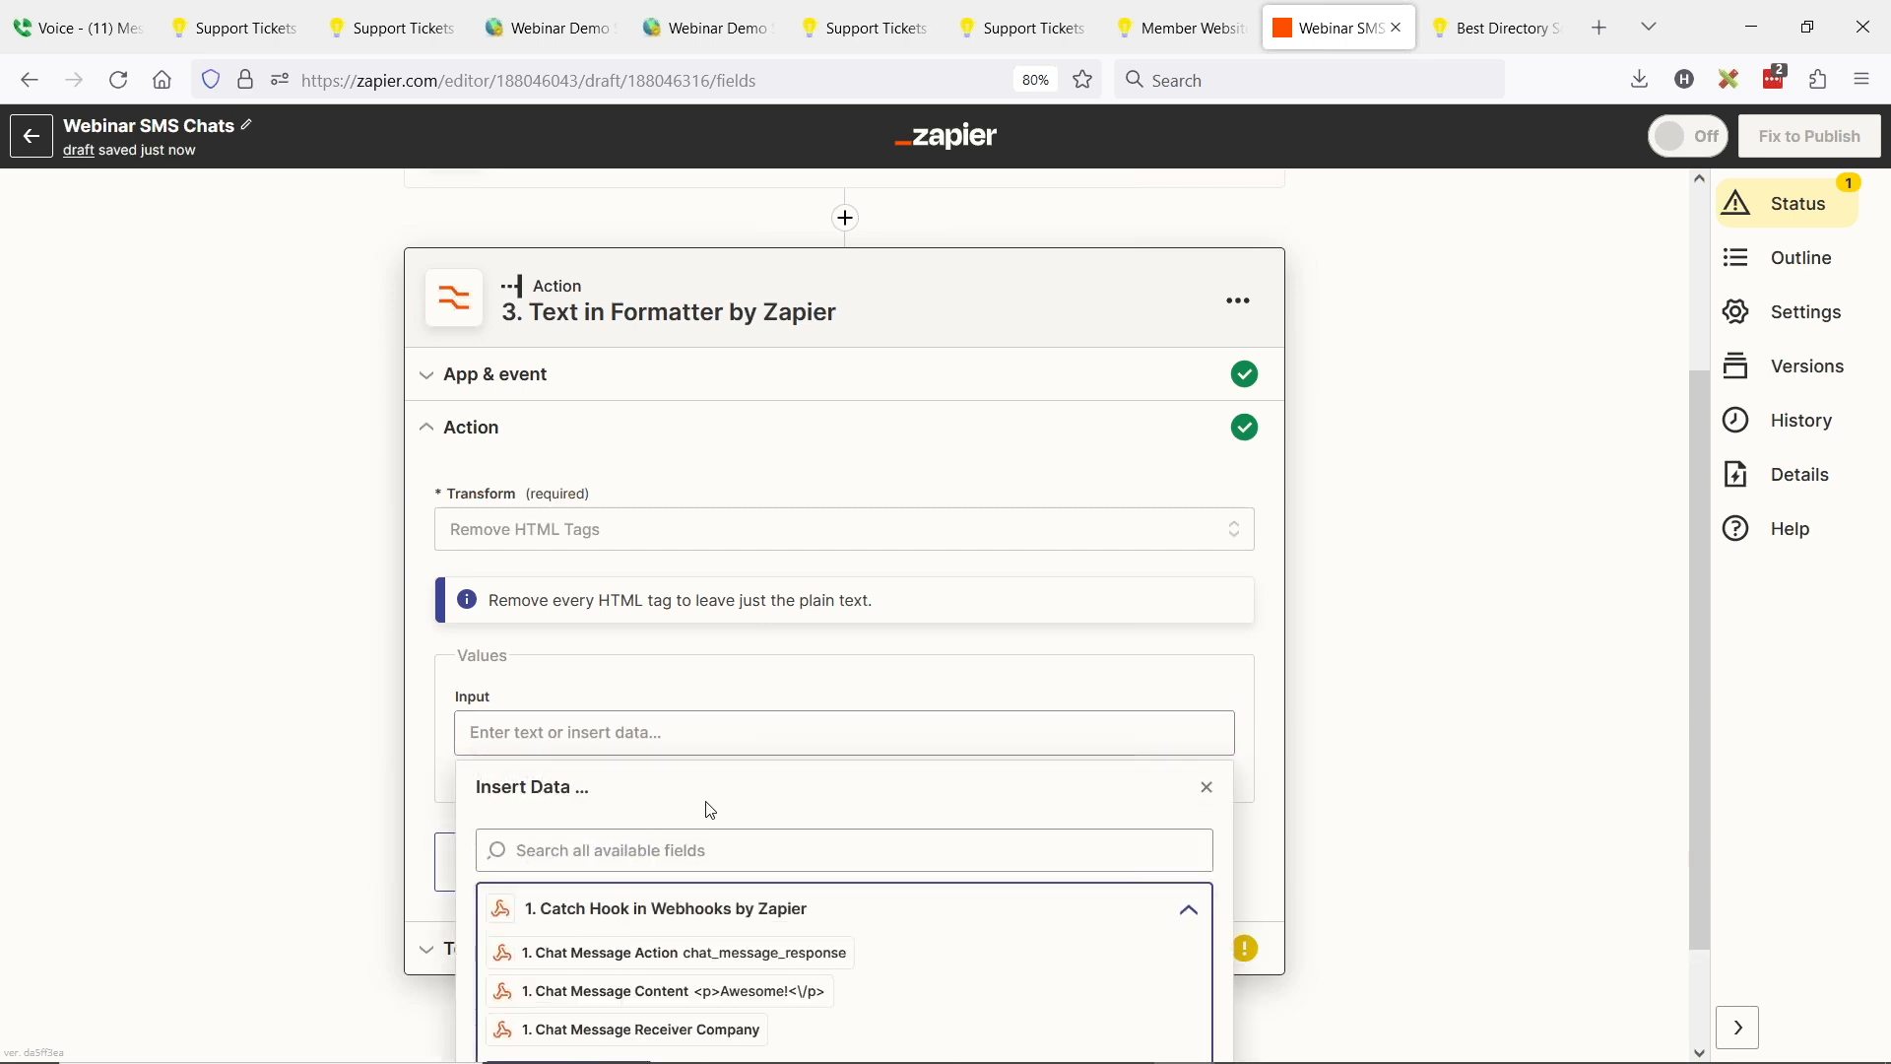
scroll(711, 808, down, 2)
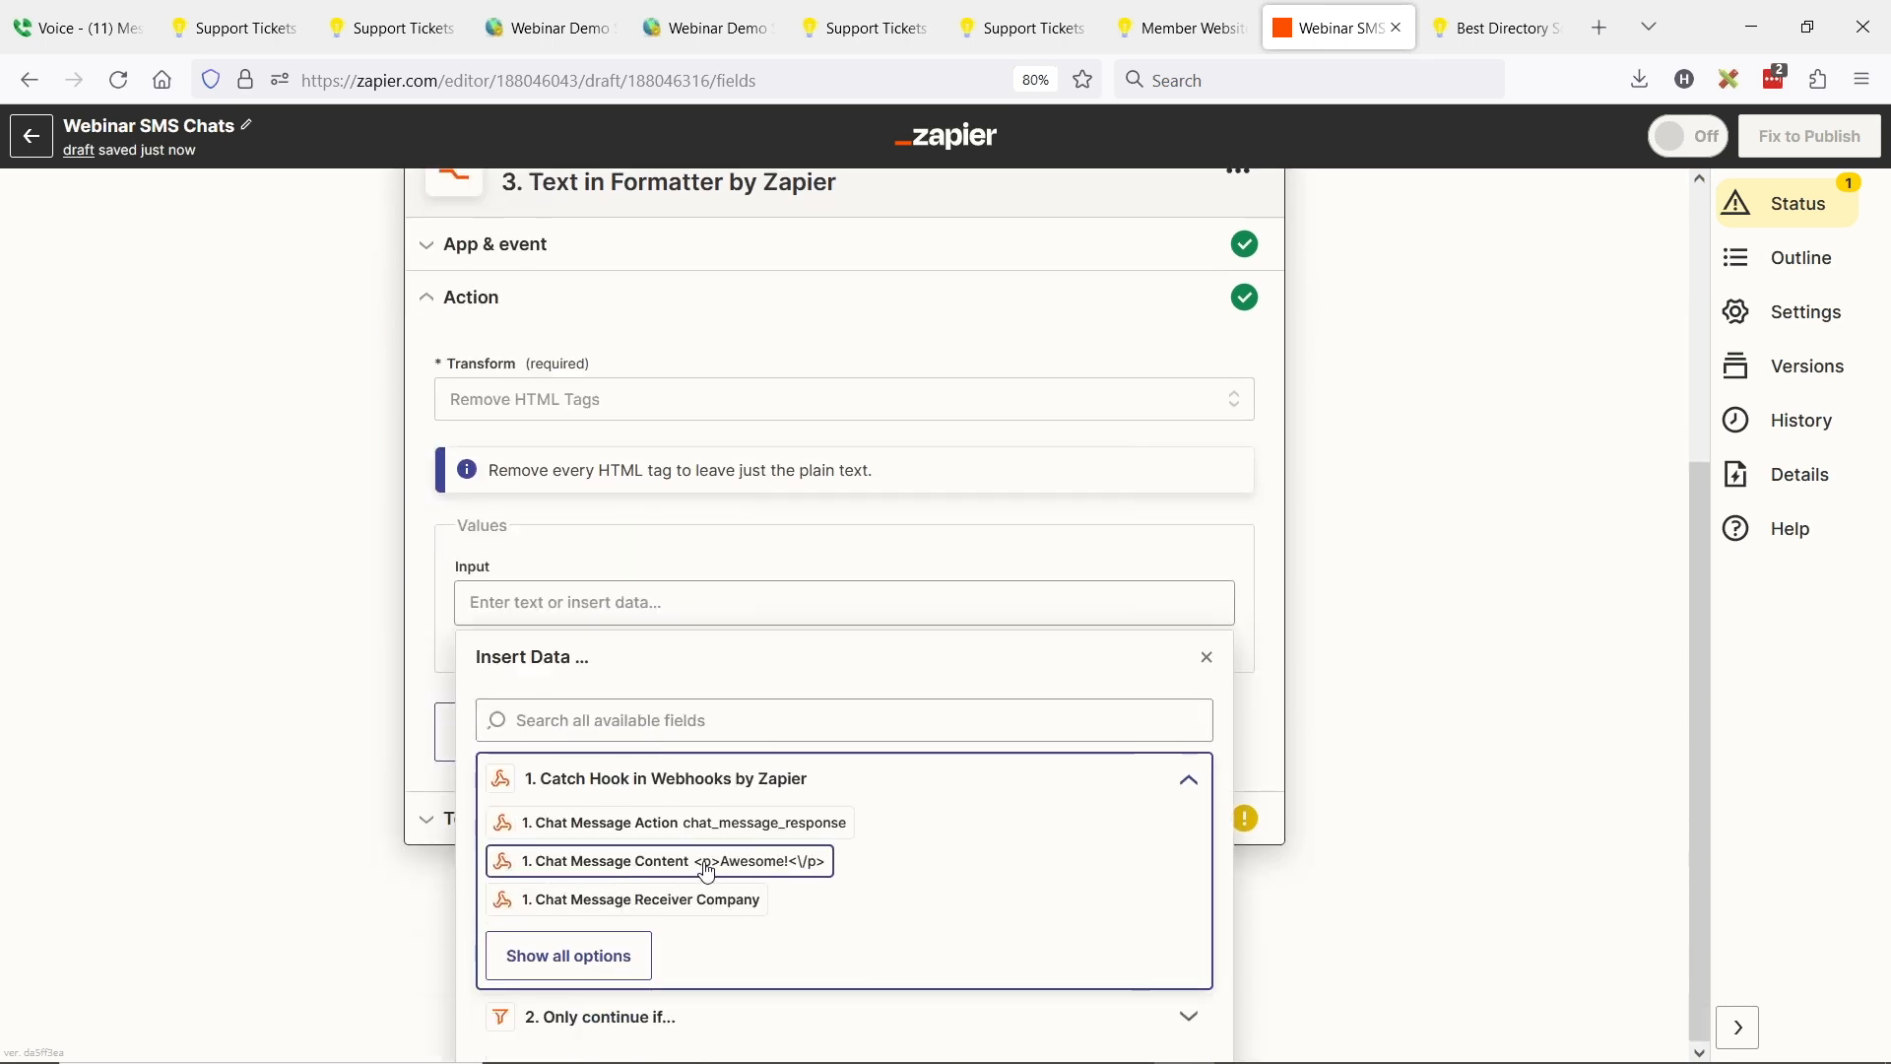
click(608, 864)
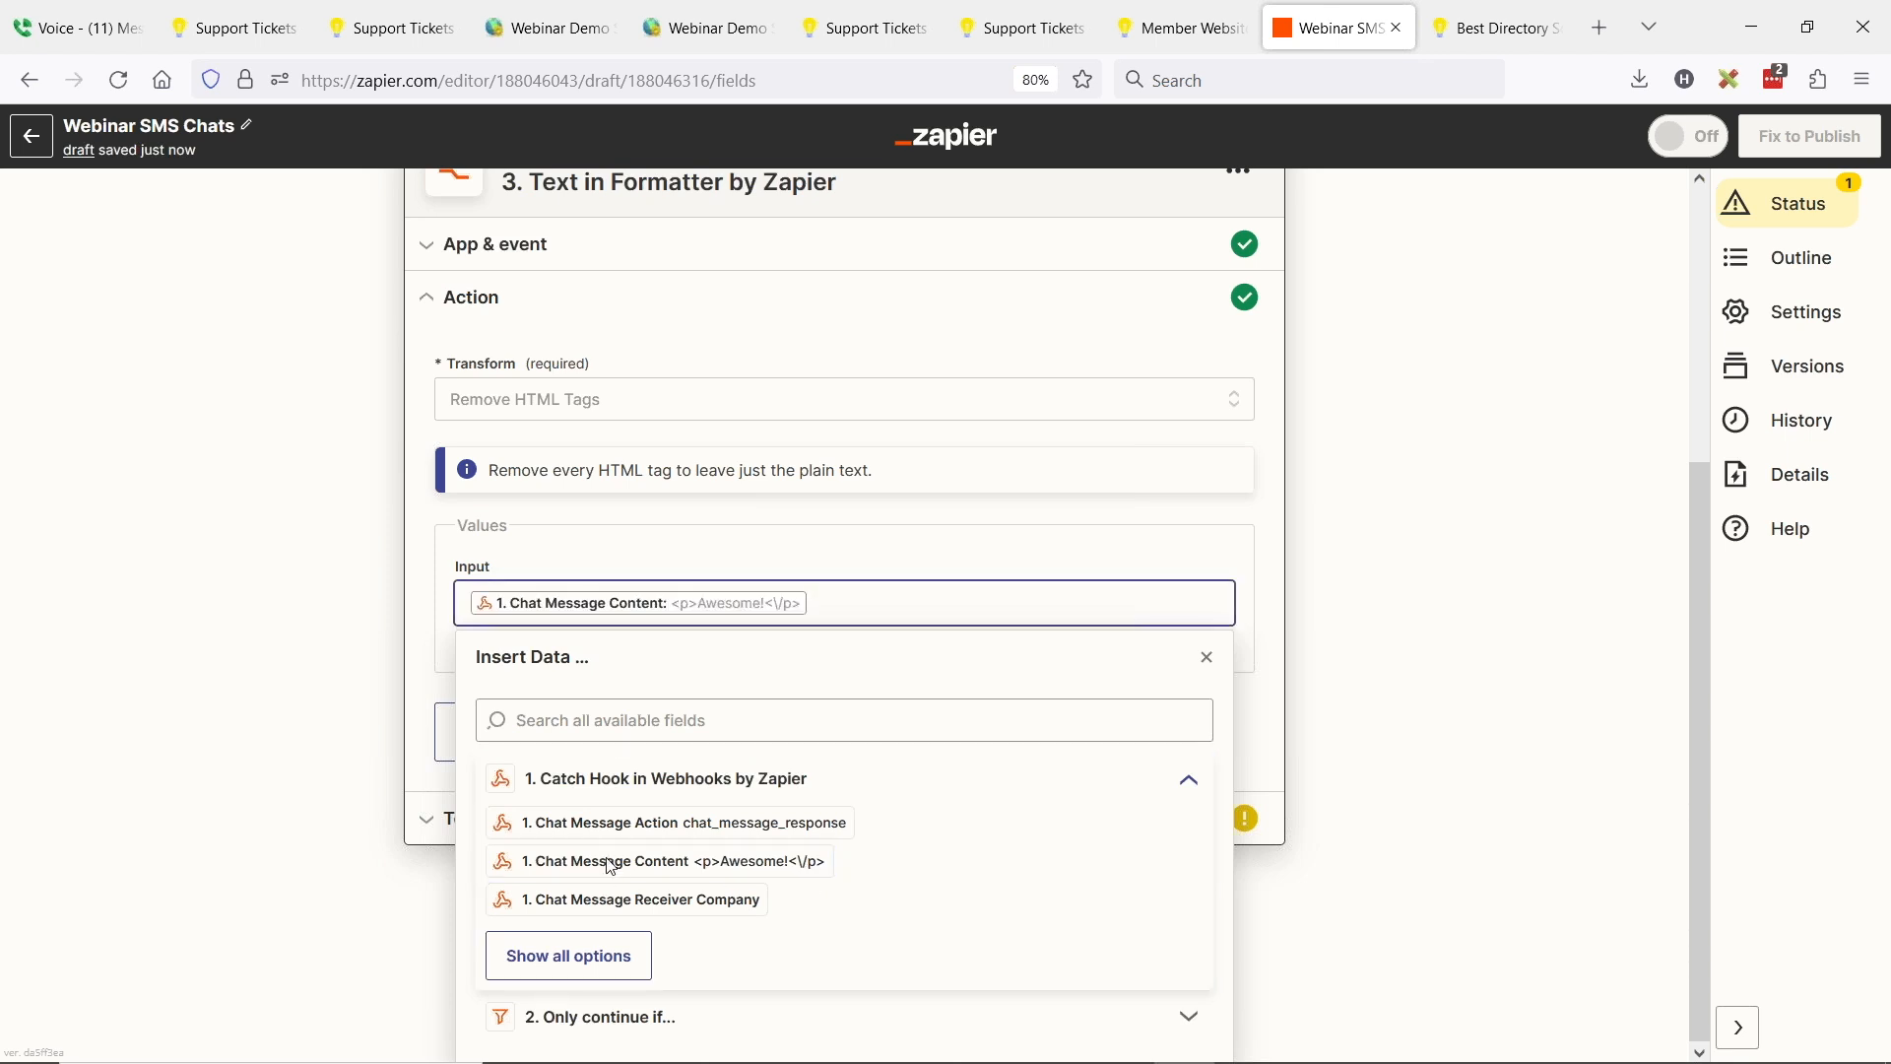
click(253, 642)
Test the Remove HTML Tags action, check its output for leftover tags, and close the step
click(670, 832)
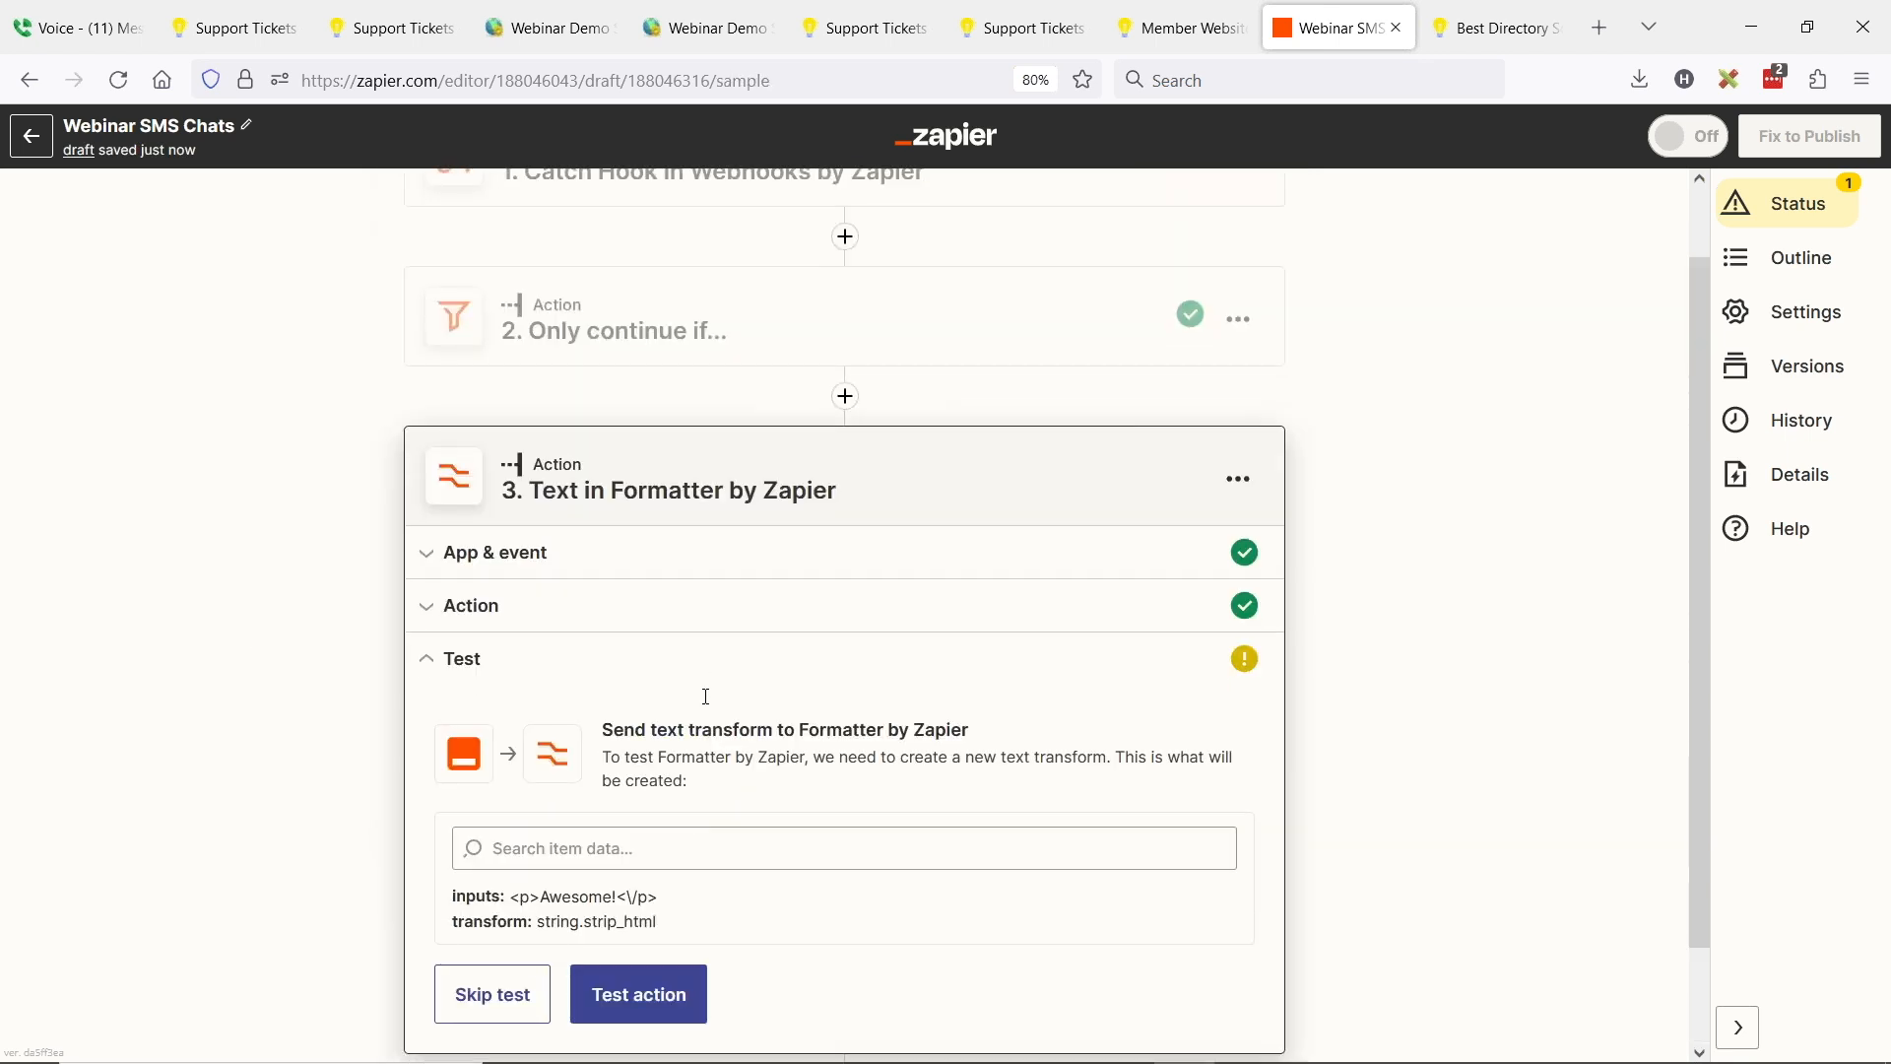
click(629, 890)
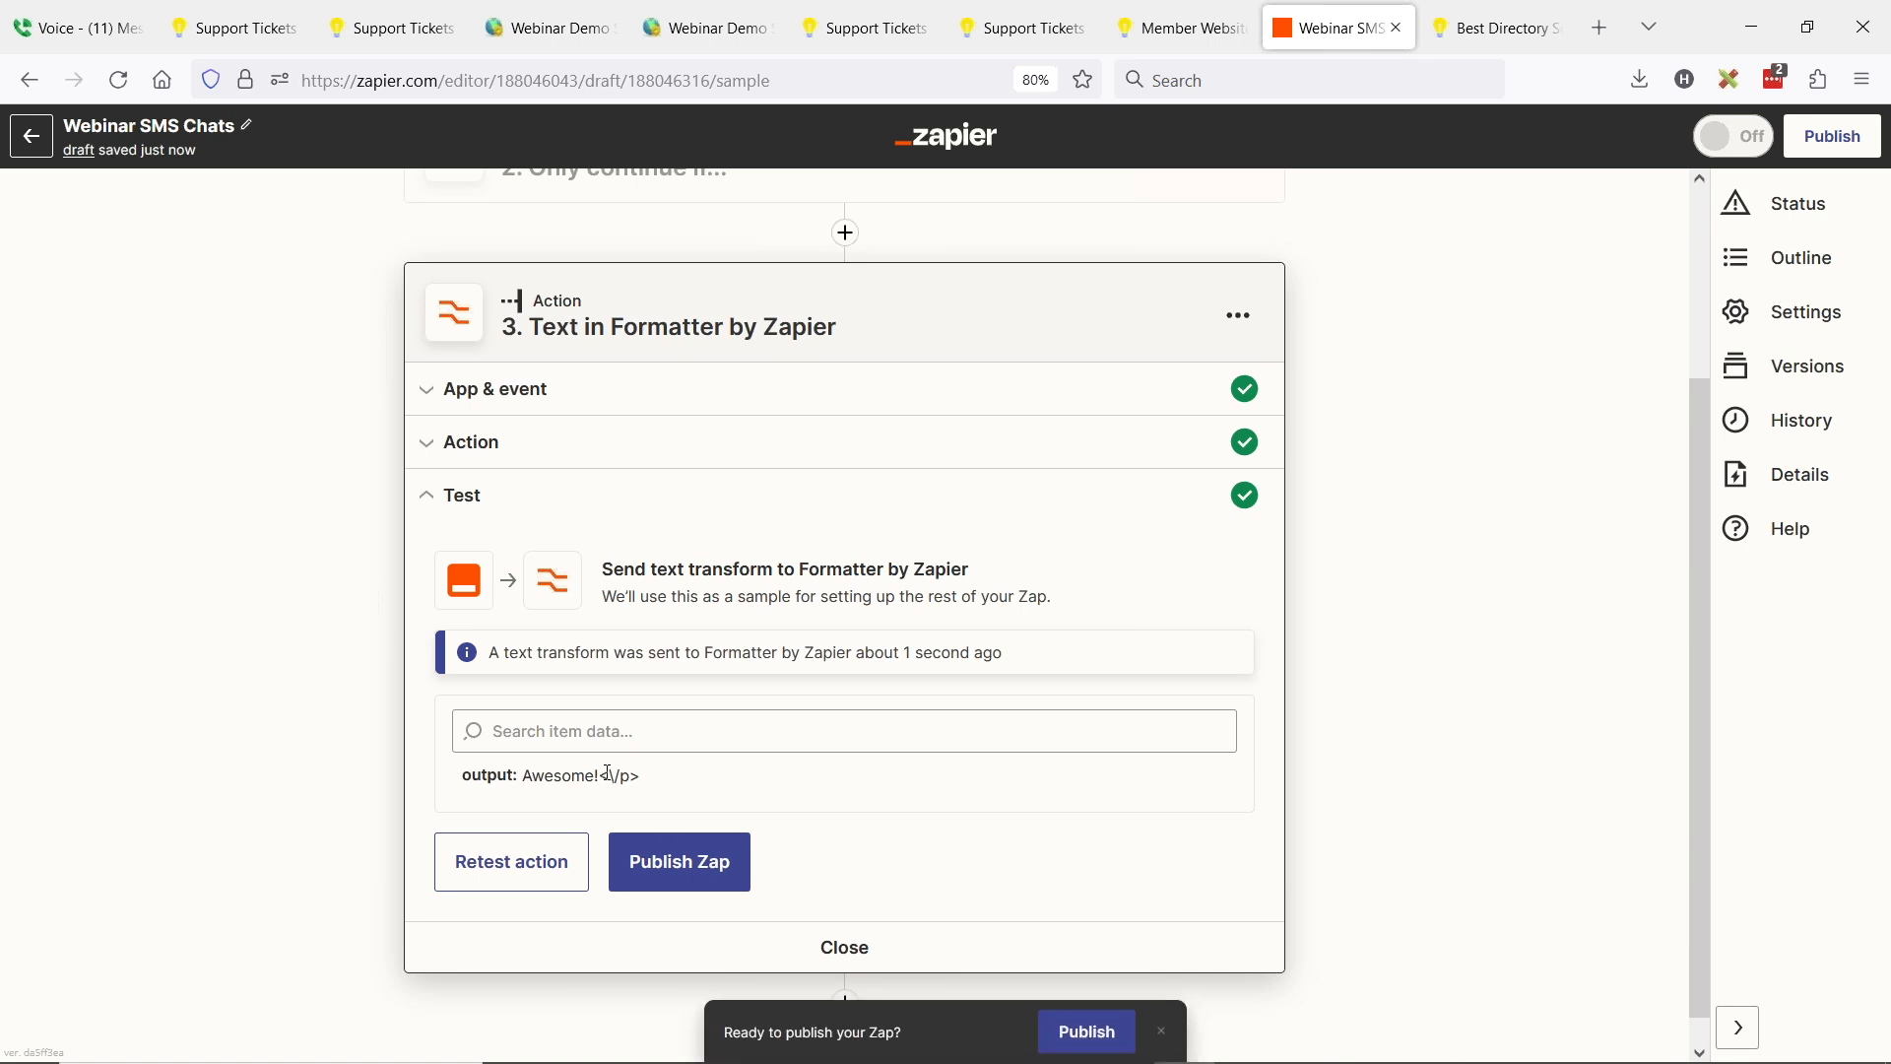
double_click(608, 774)
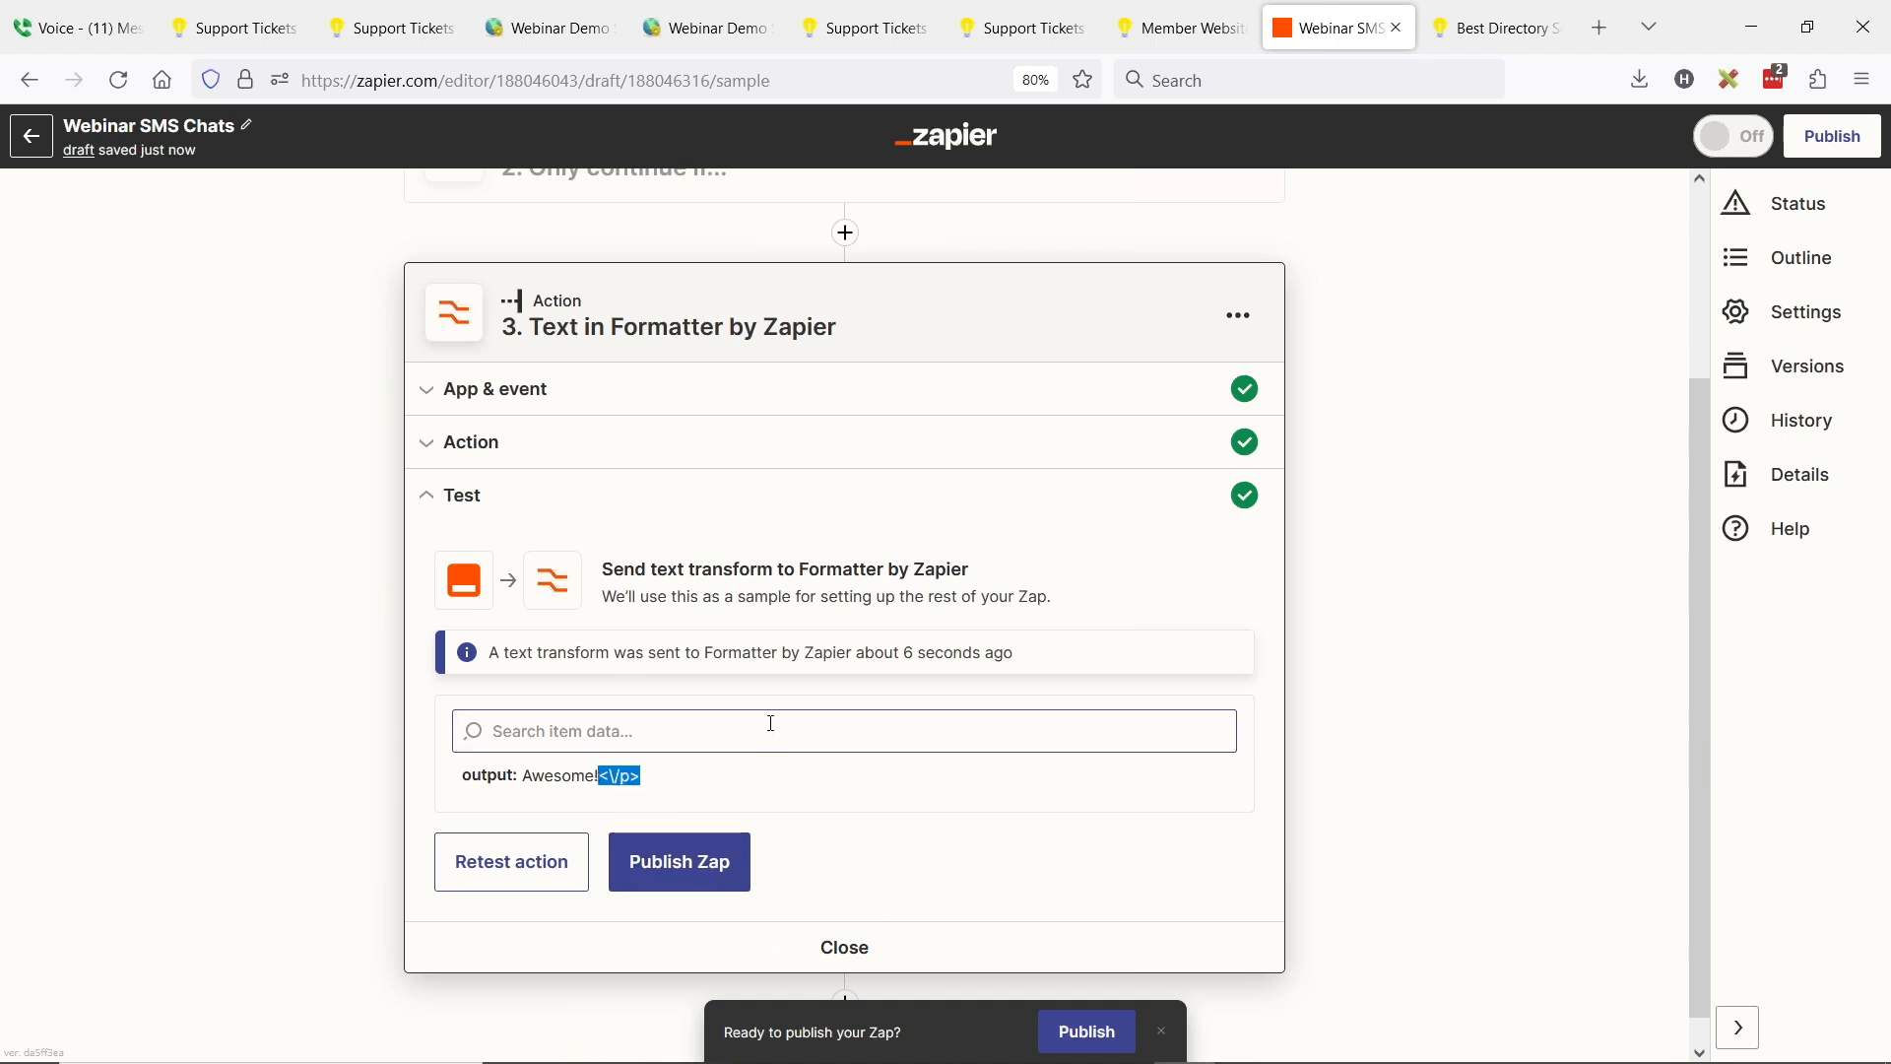
click(845, 949)
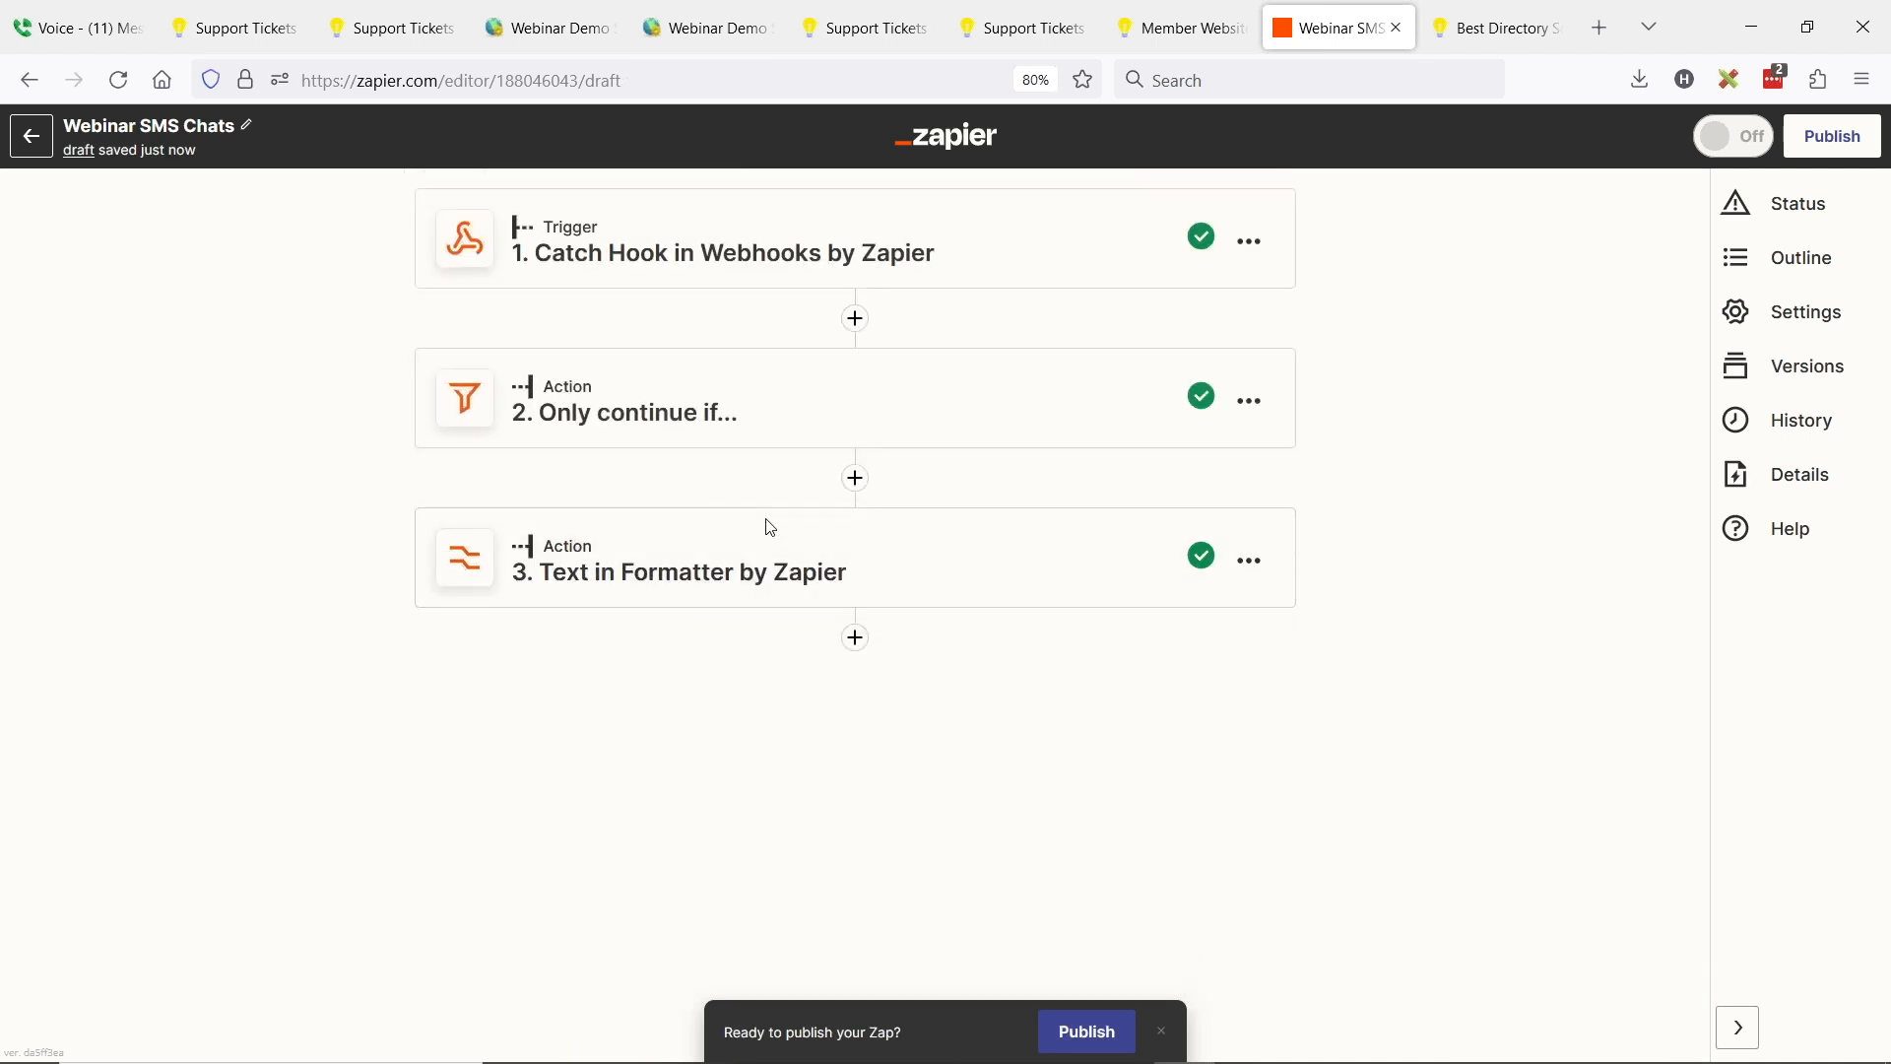
Add another Formatter by Zapier action as step 4 with Text as its event, and continue to the action setup
click(856, 636)
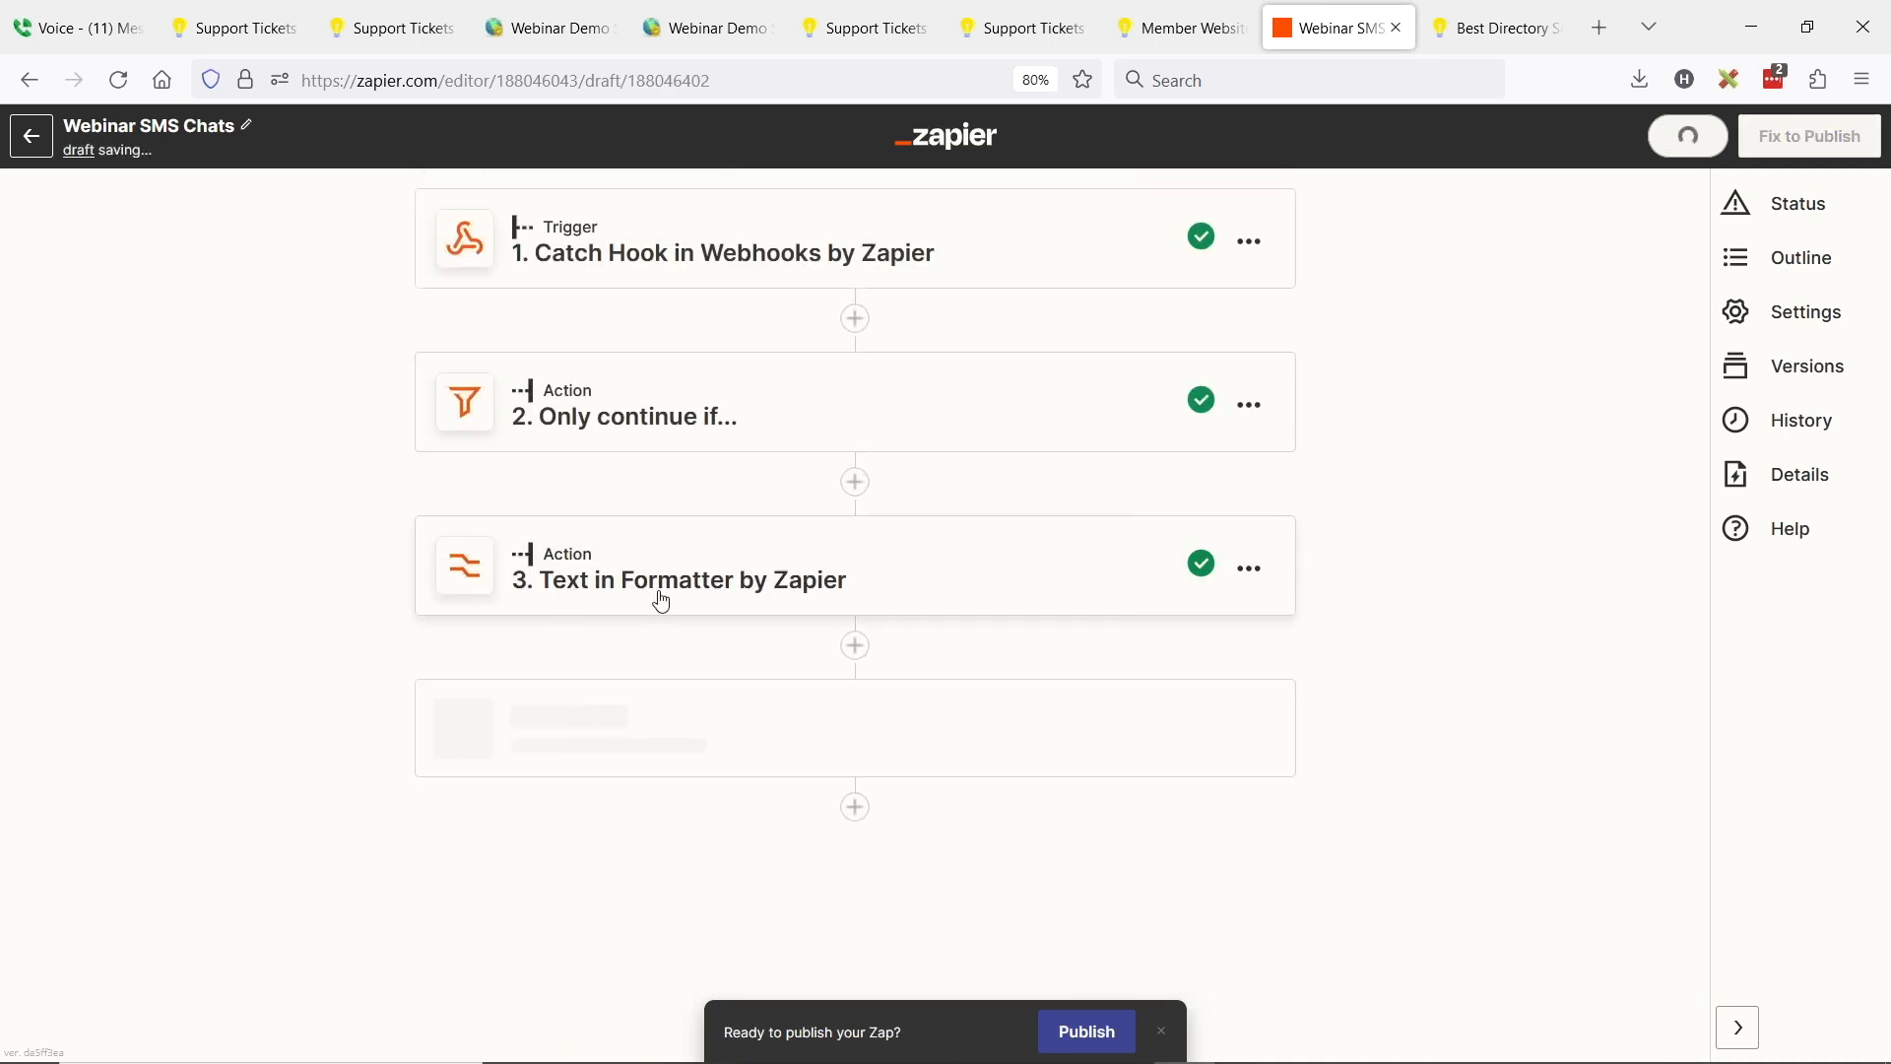
scroll(759, 668, down, 5)
scroll(759, 668, down, 2)
click(1010, 773)
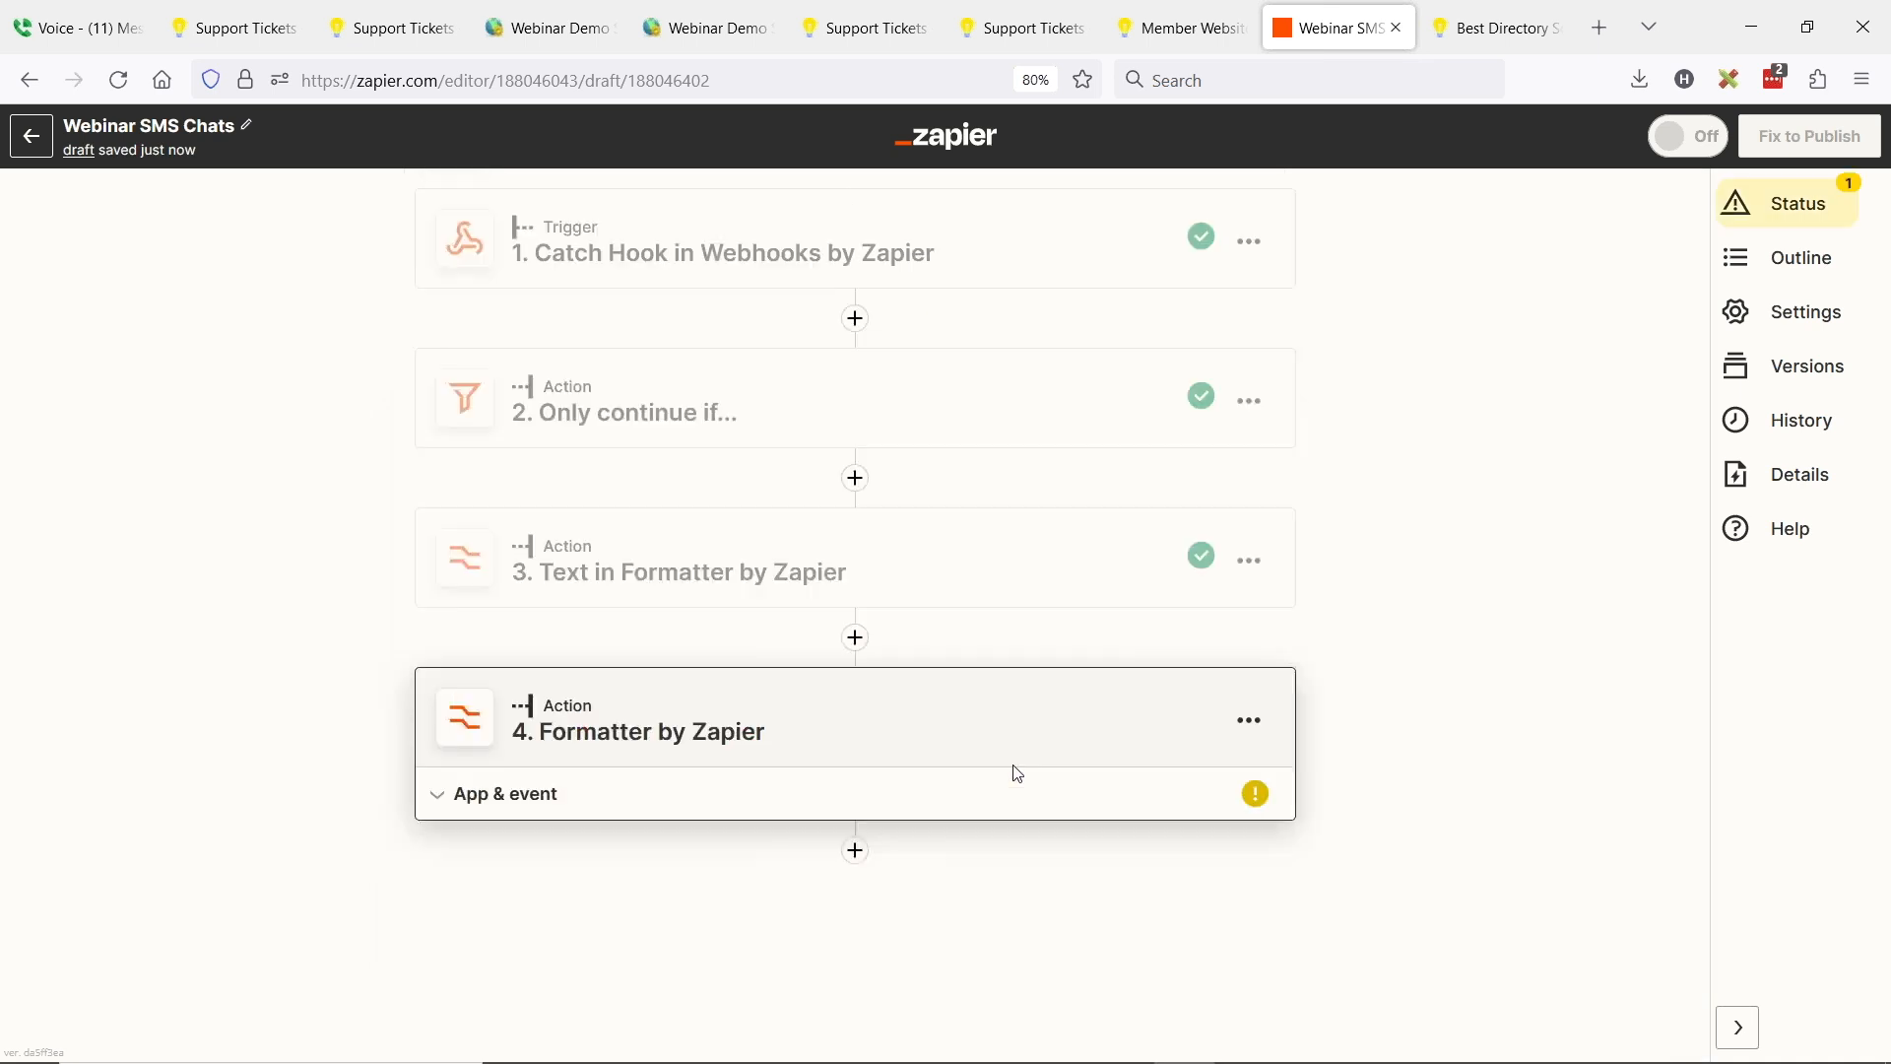
click(591, 792)
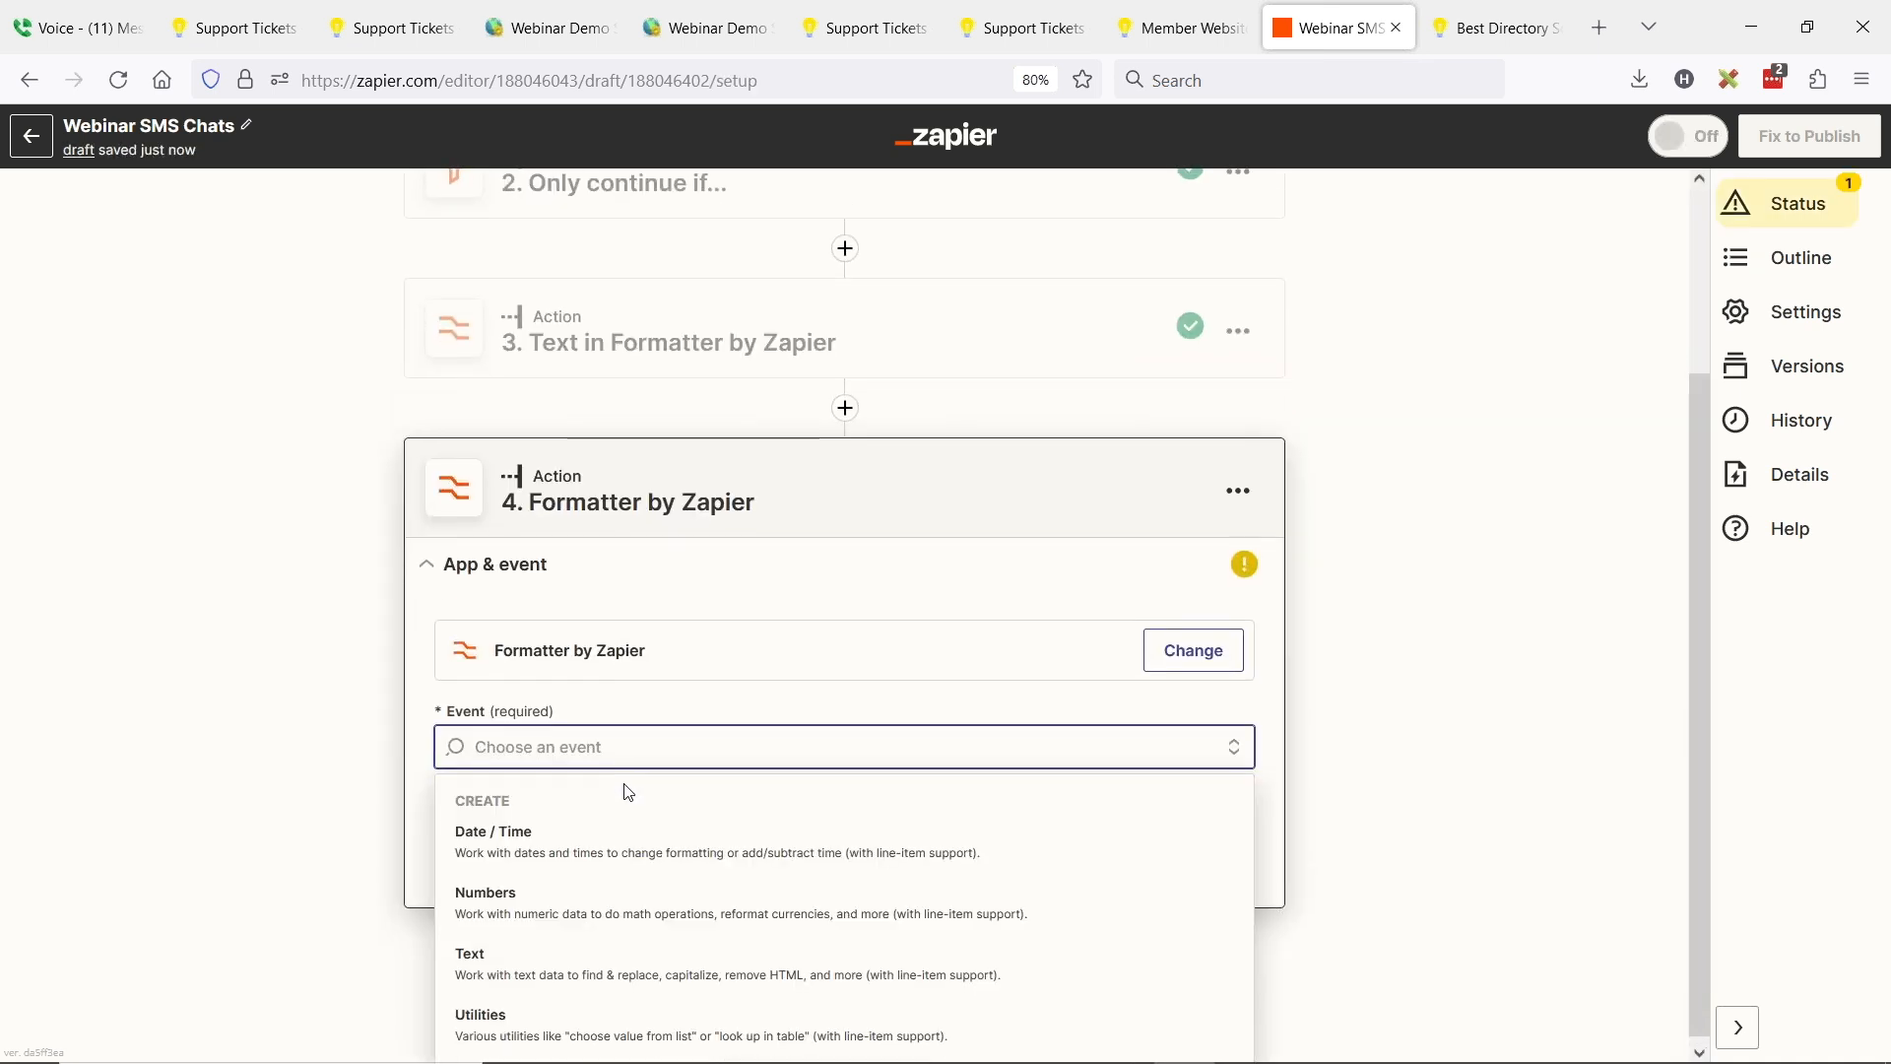
click(554, 963)
click(676, 822)
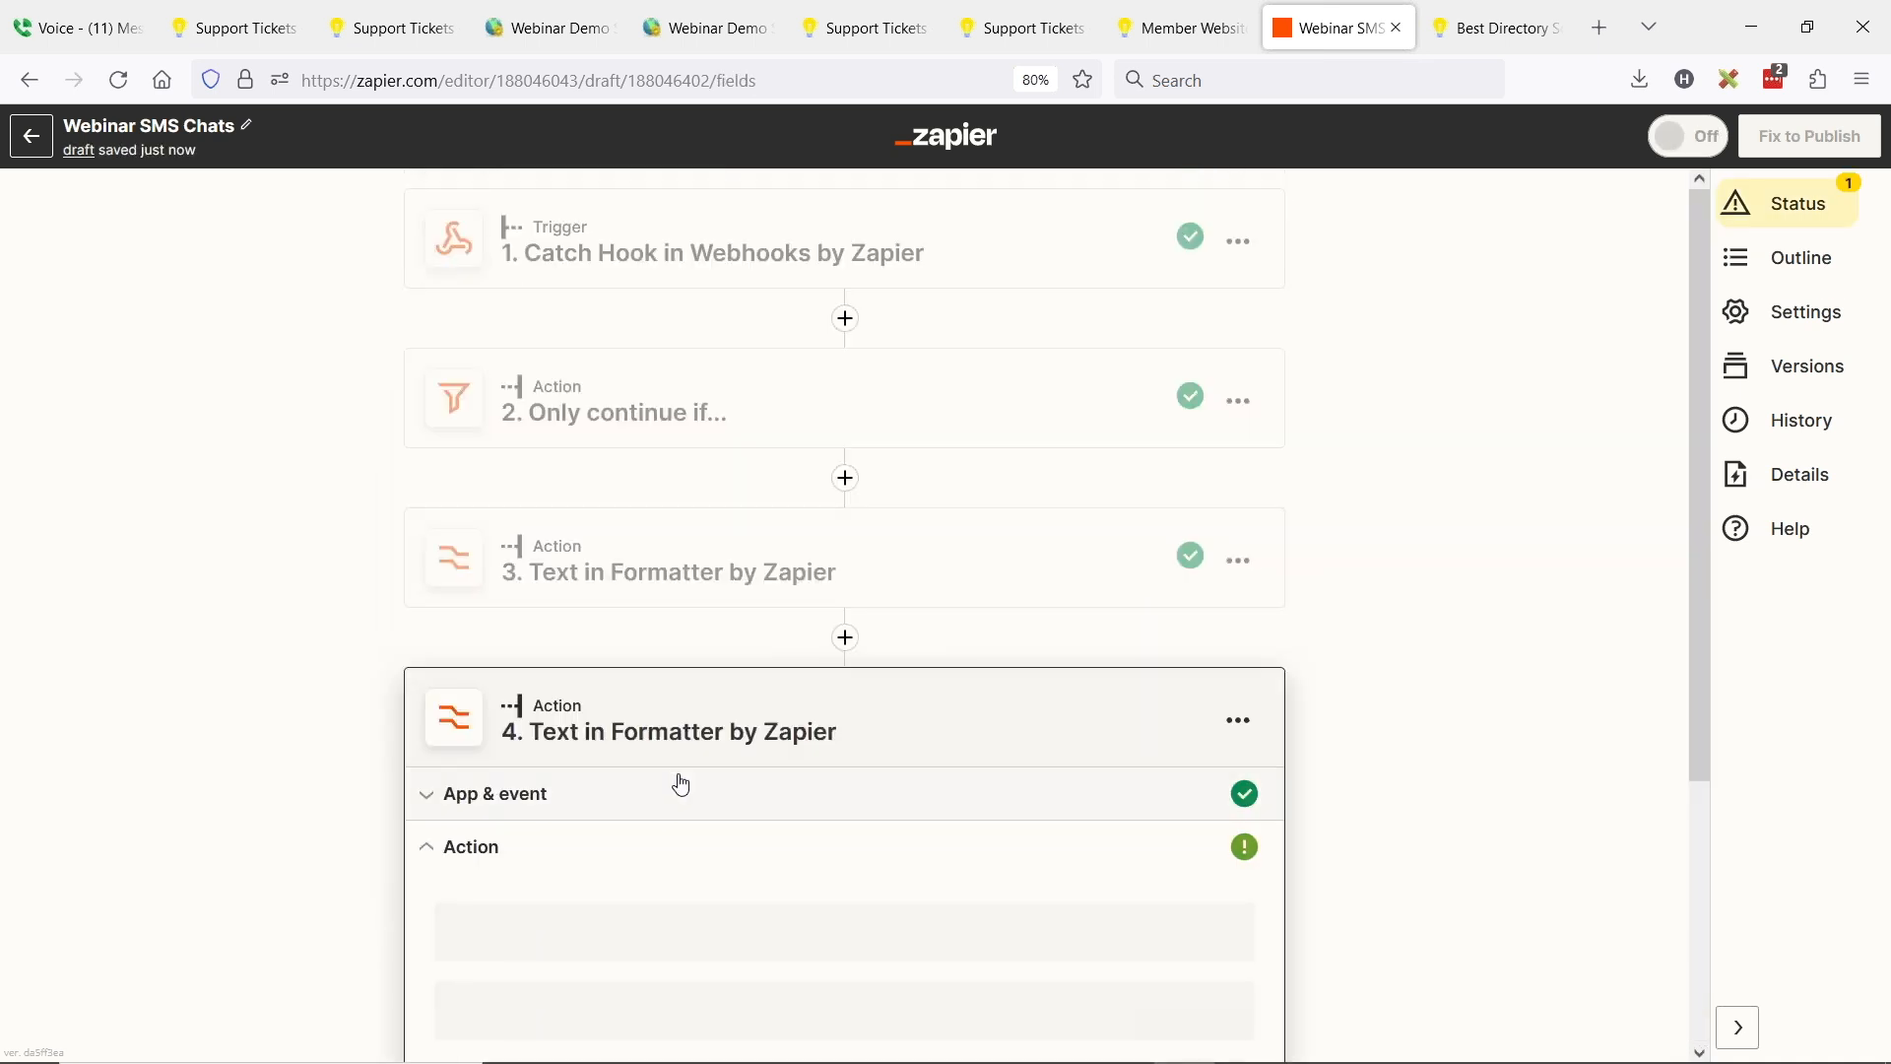
Search for the Replace transform and select it for step 4
click(541, 815)
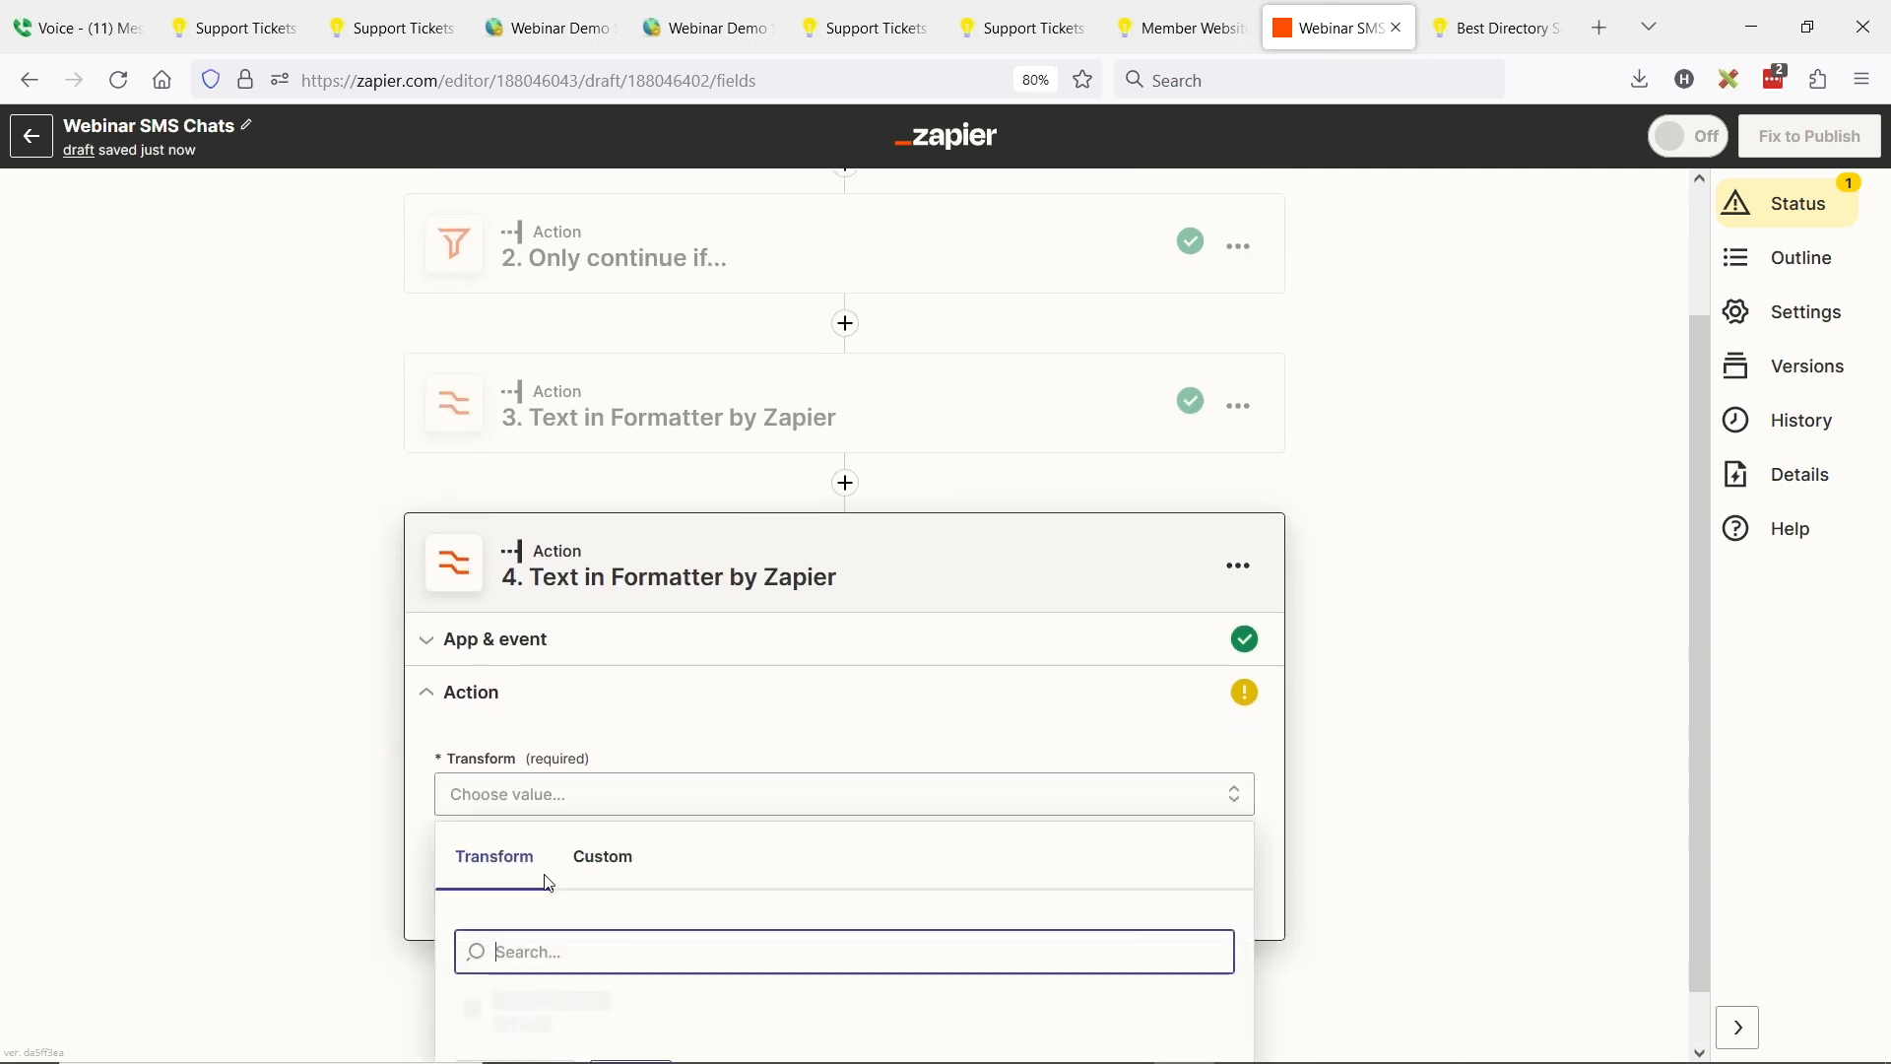
text(replace)
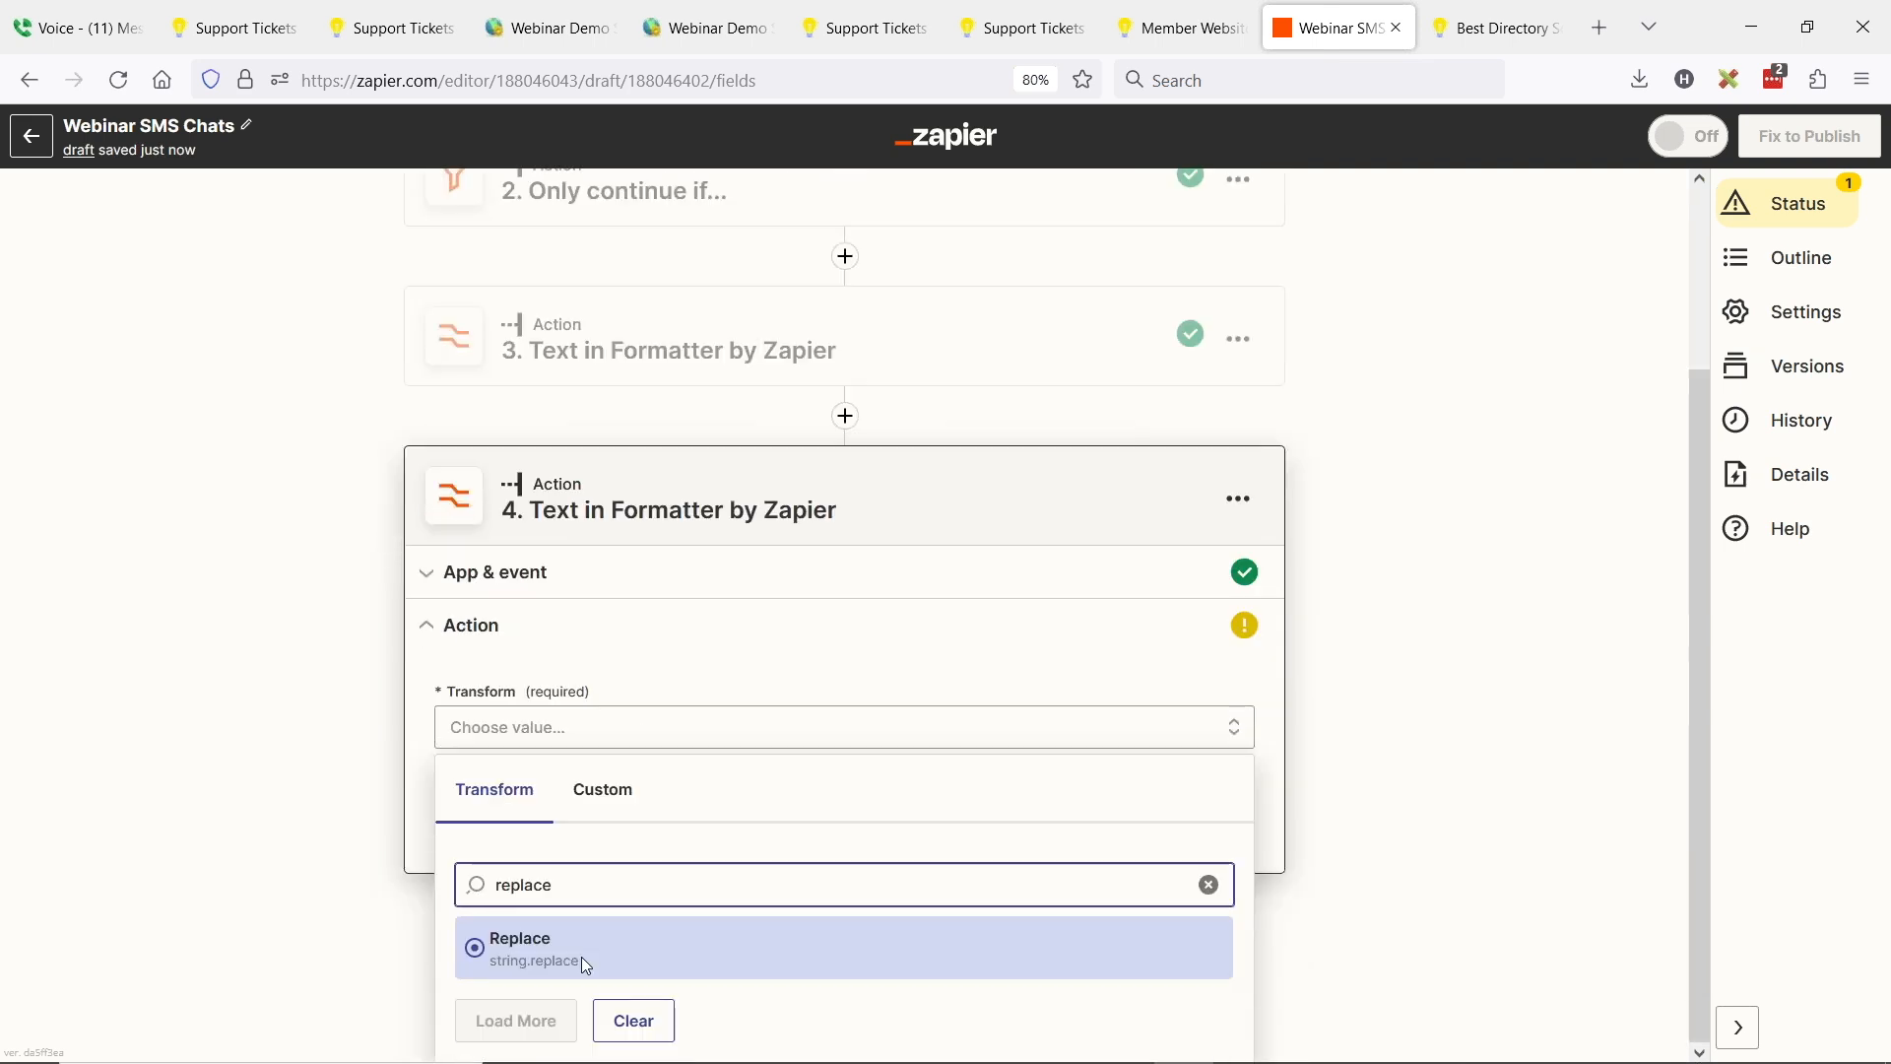
click(581, 955)
Insert step 3's Output as the input text for the Replace transform in step 4
scroll(640, 661, down, 2)
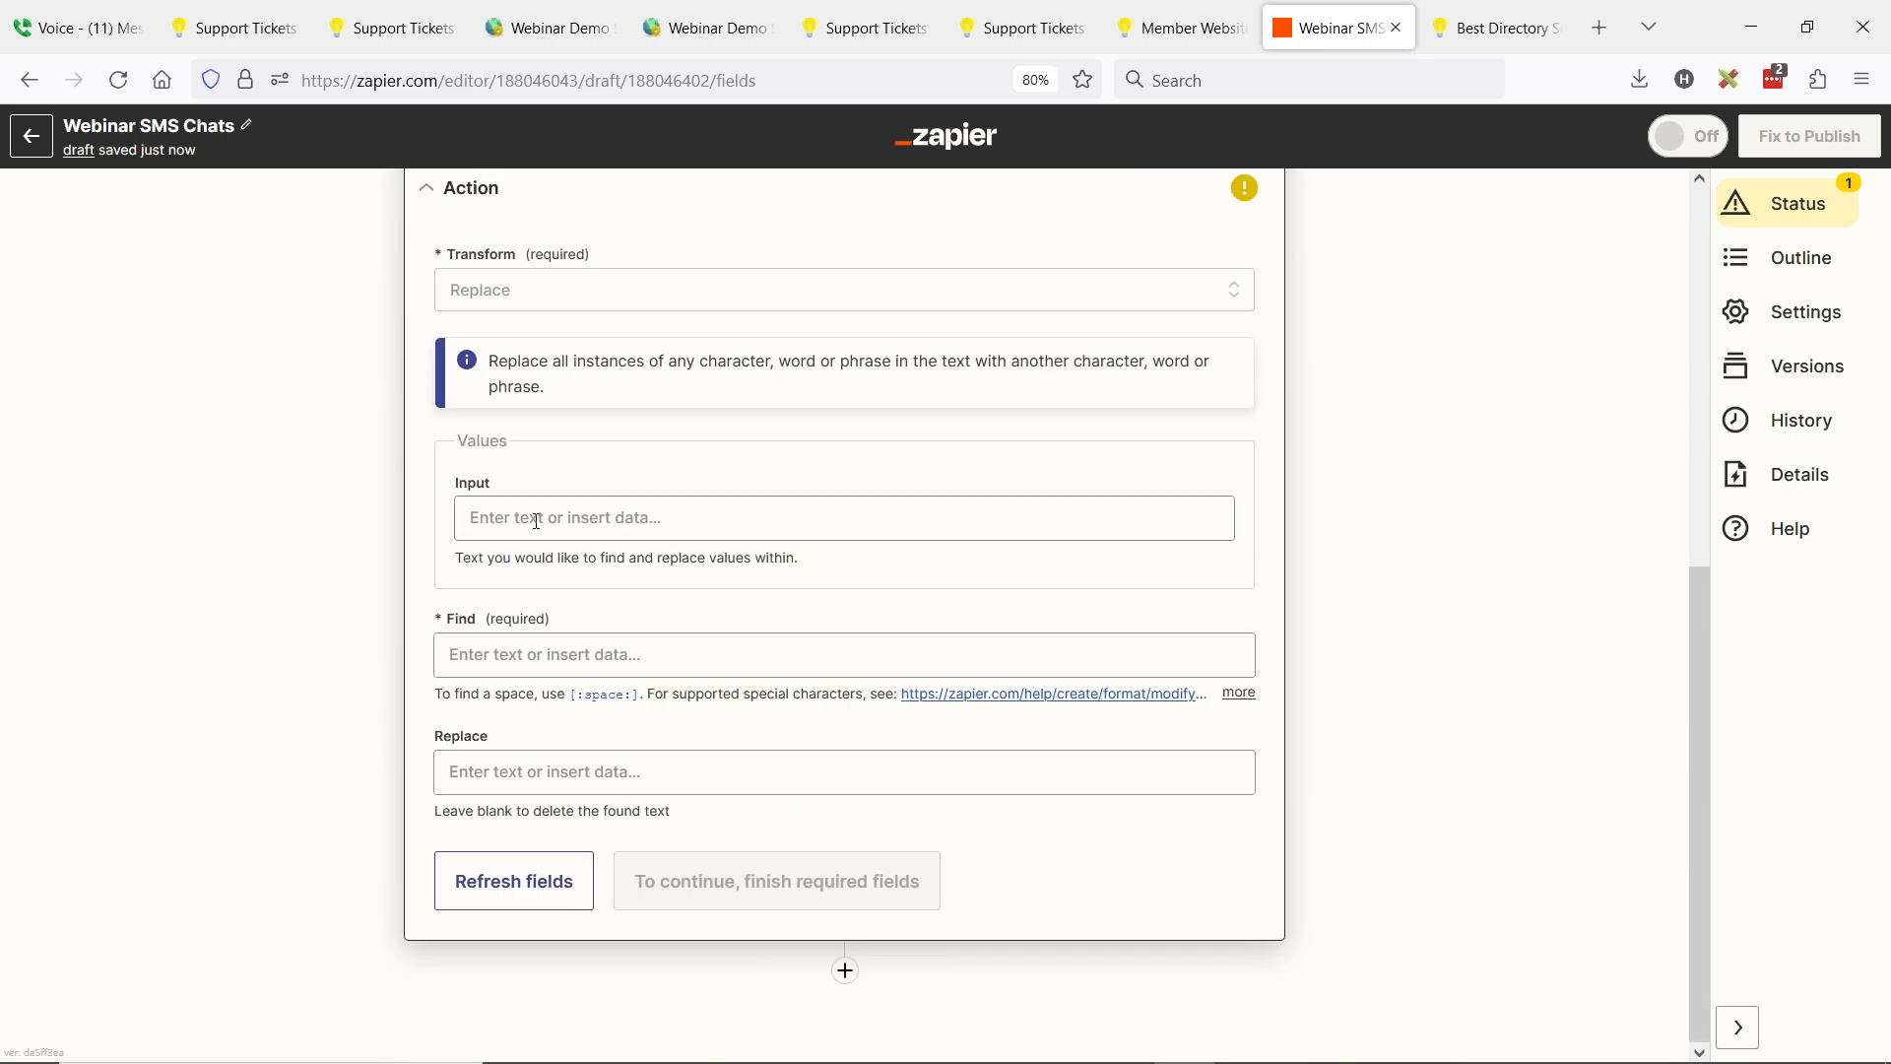
click(571, 516)
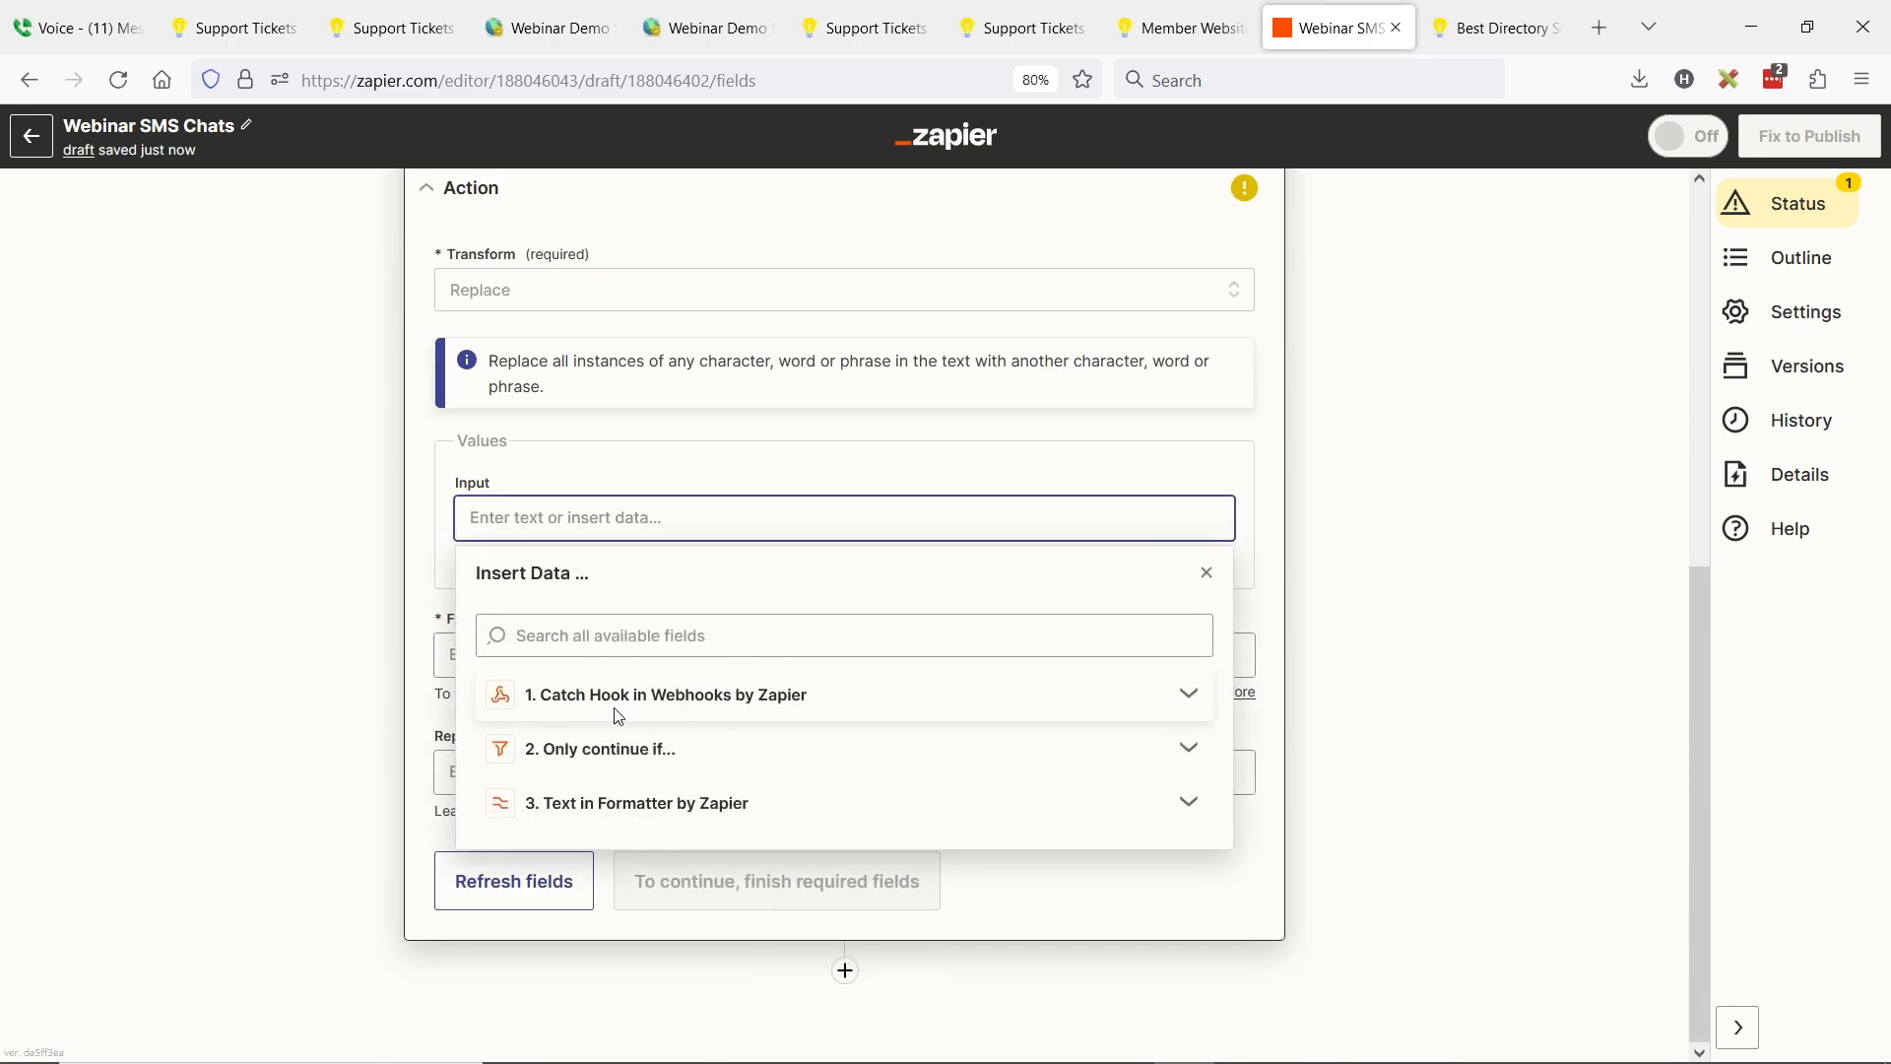
scroll(364, 527, up, 2)
scroll(353, 456, up, 6)
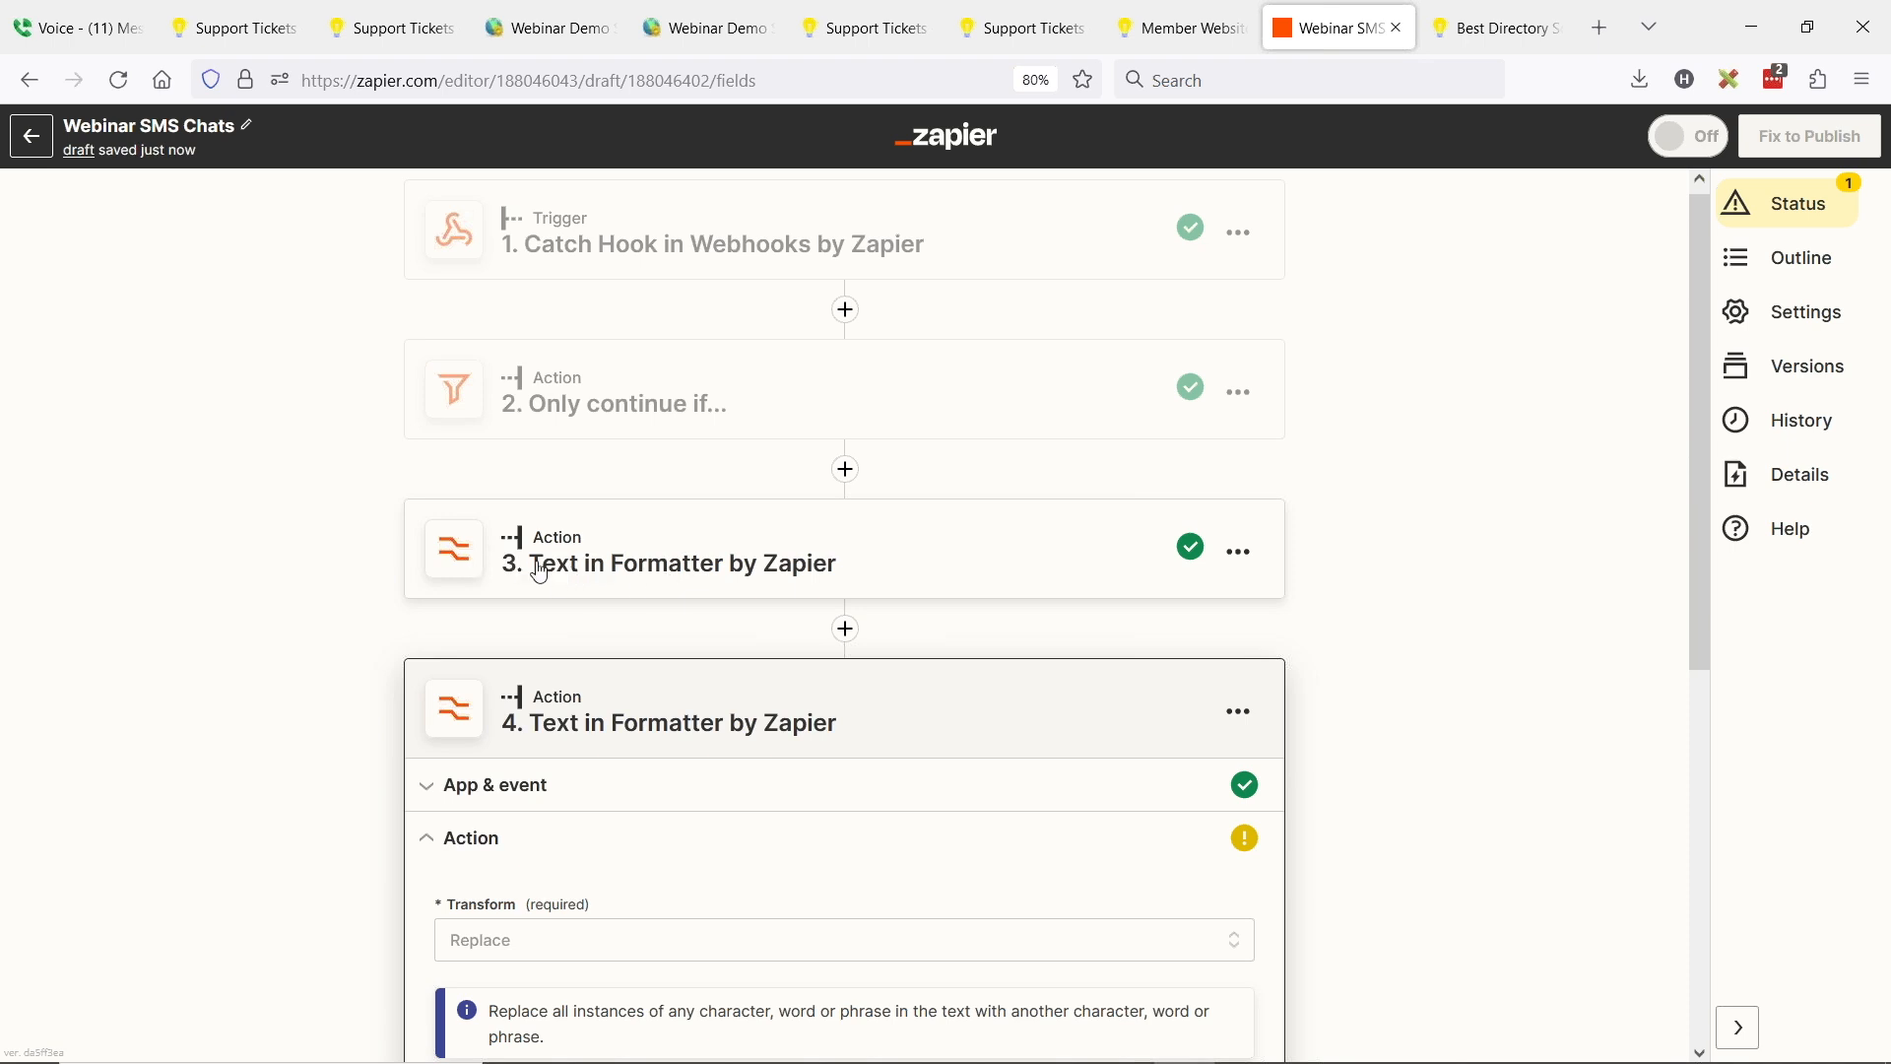
scroll(540, 628, down, 4)
scroll(729, 654, down, 1)
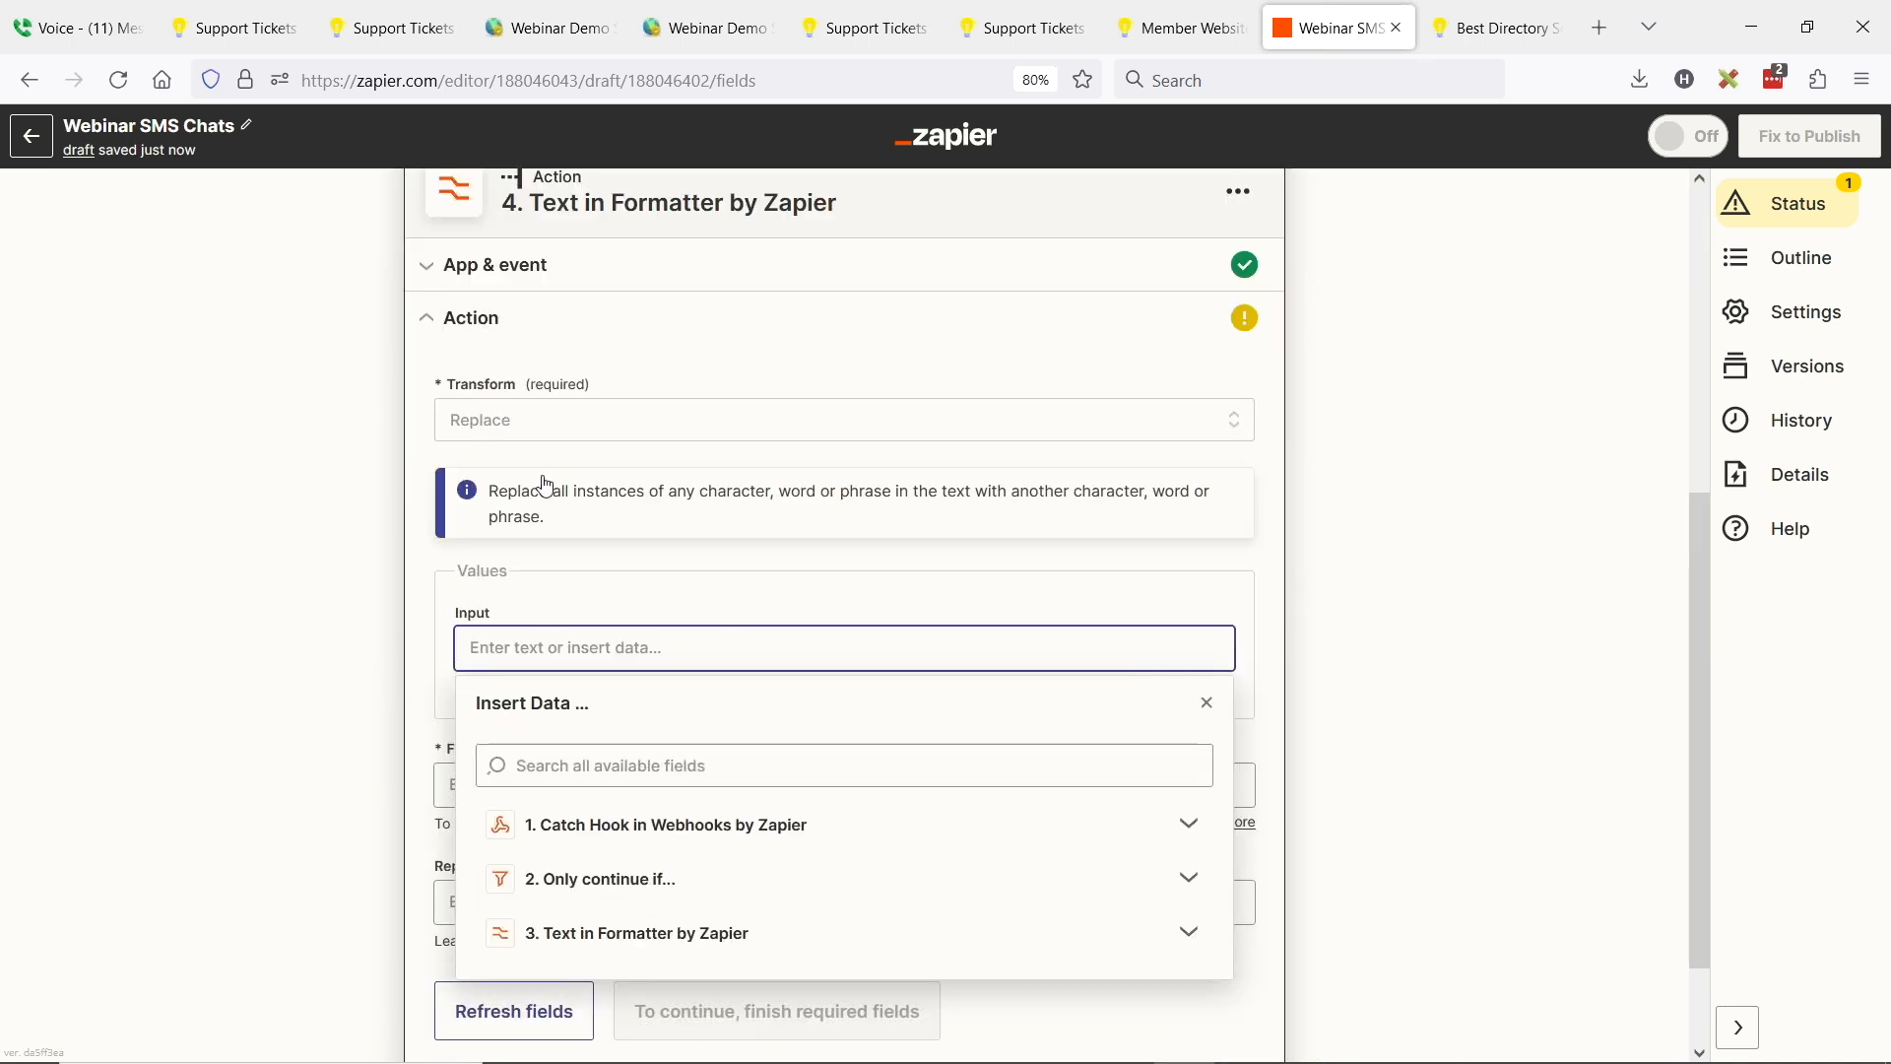
click(658, 943)
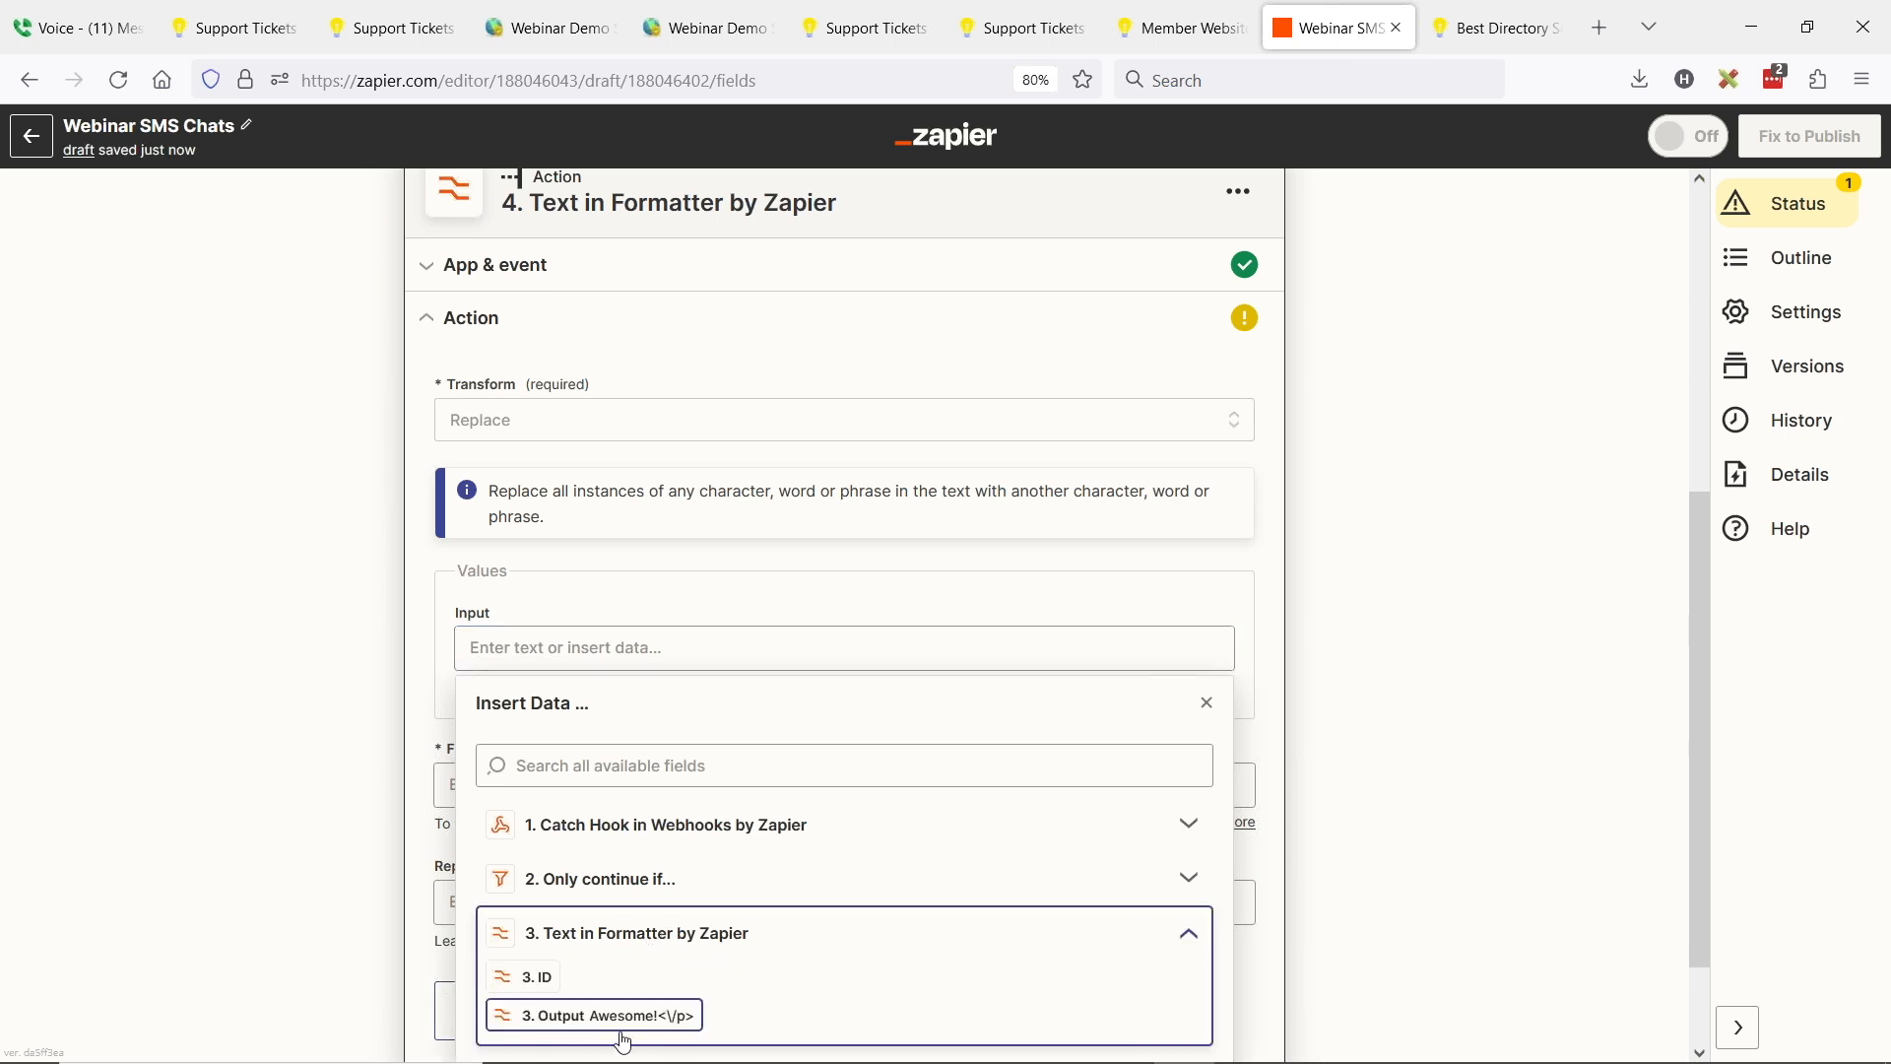
click(580, 1028)
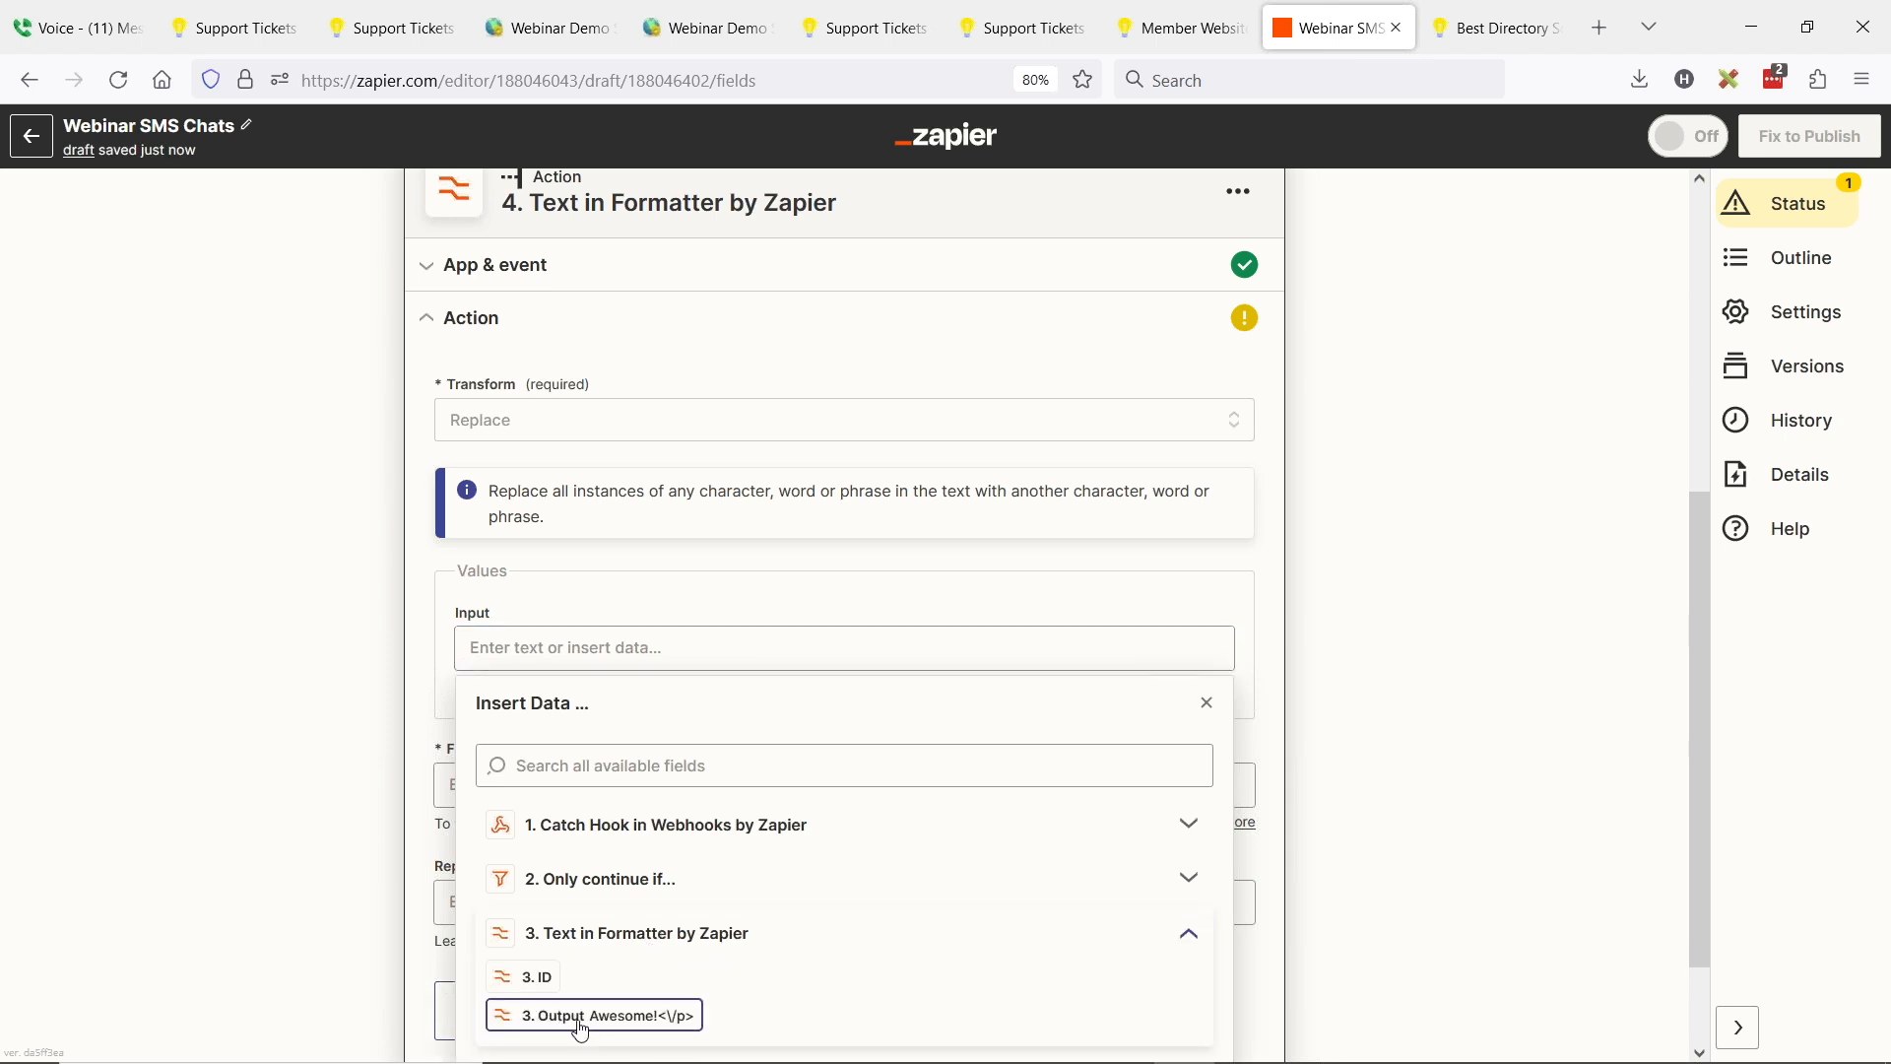
Set the Replace transform to find <\/p>, leaving the replacement text blank
click(551, 786)
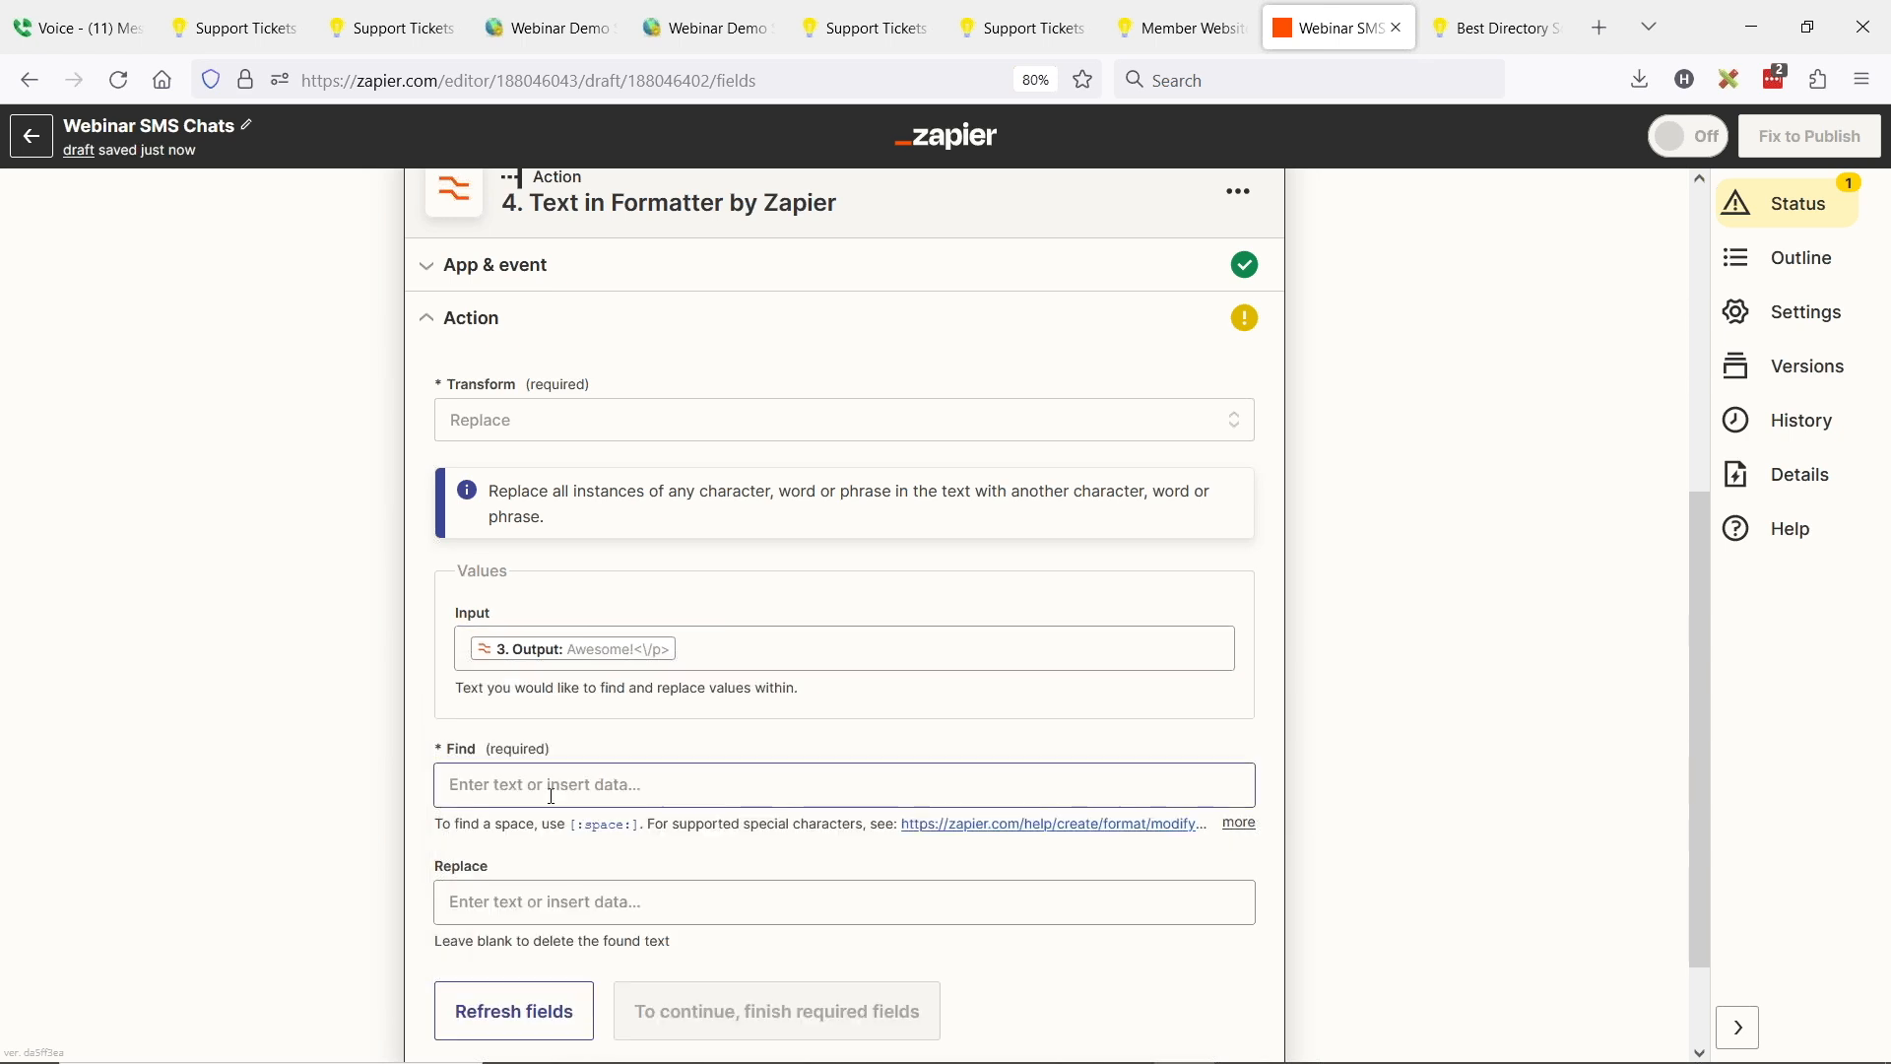
text(<\/p>)
click(334, 806)
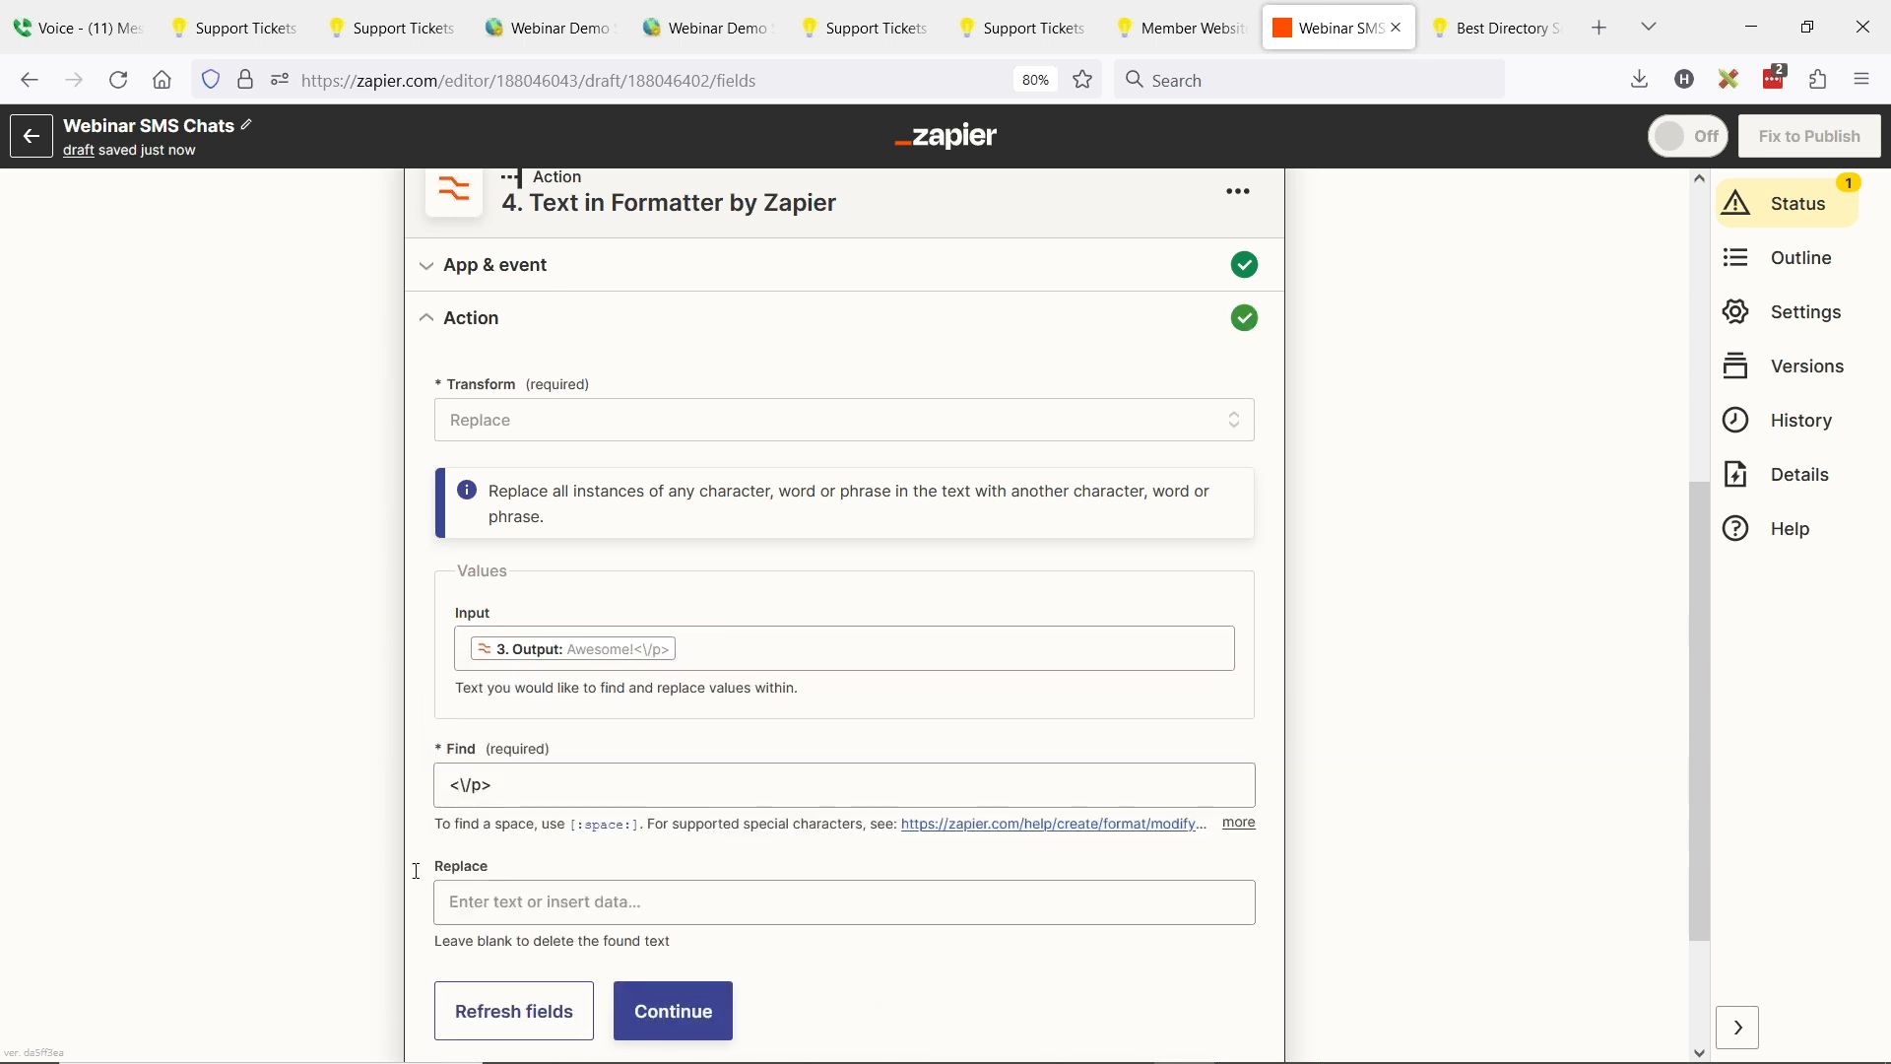
Continue to the test of the Replace action, run it, and close step 4
scroll(678, 894, down, 1)
click(678, 891)
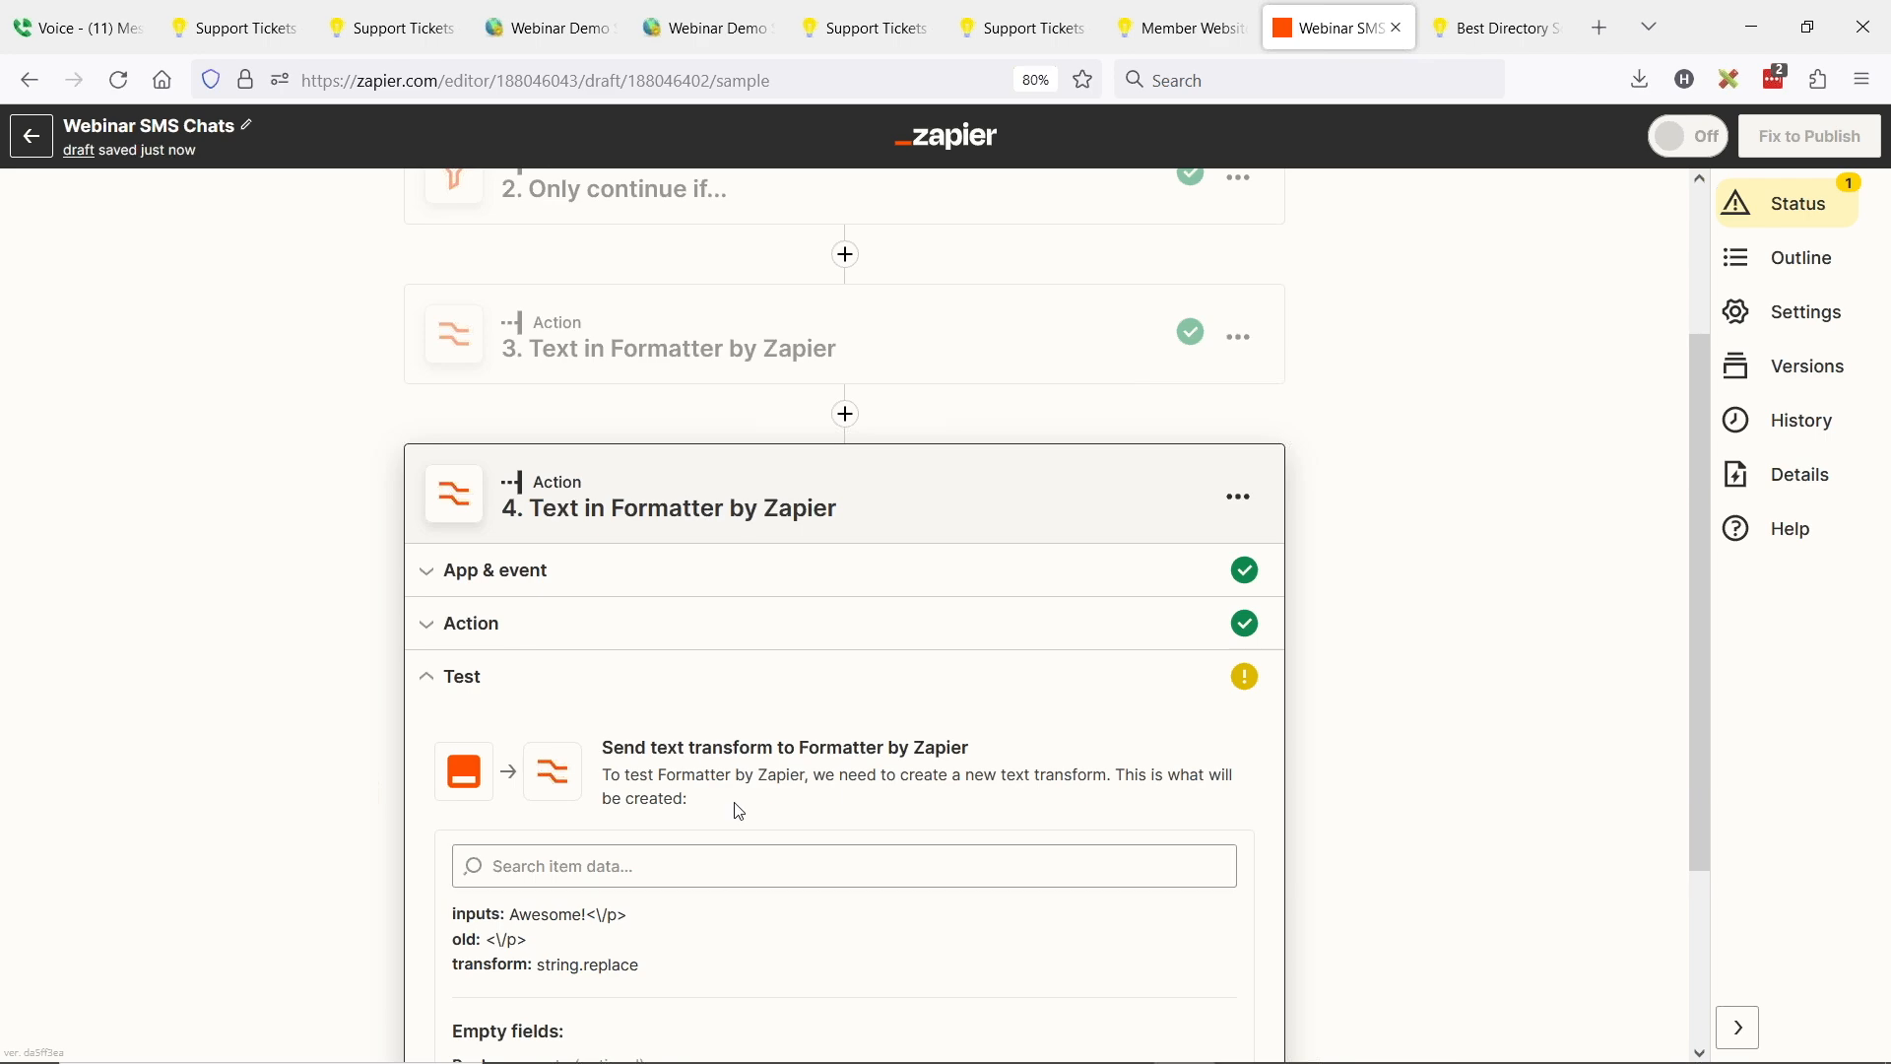
click(655, 886)
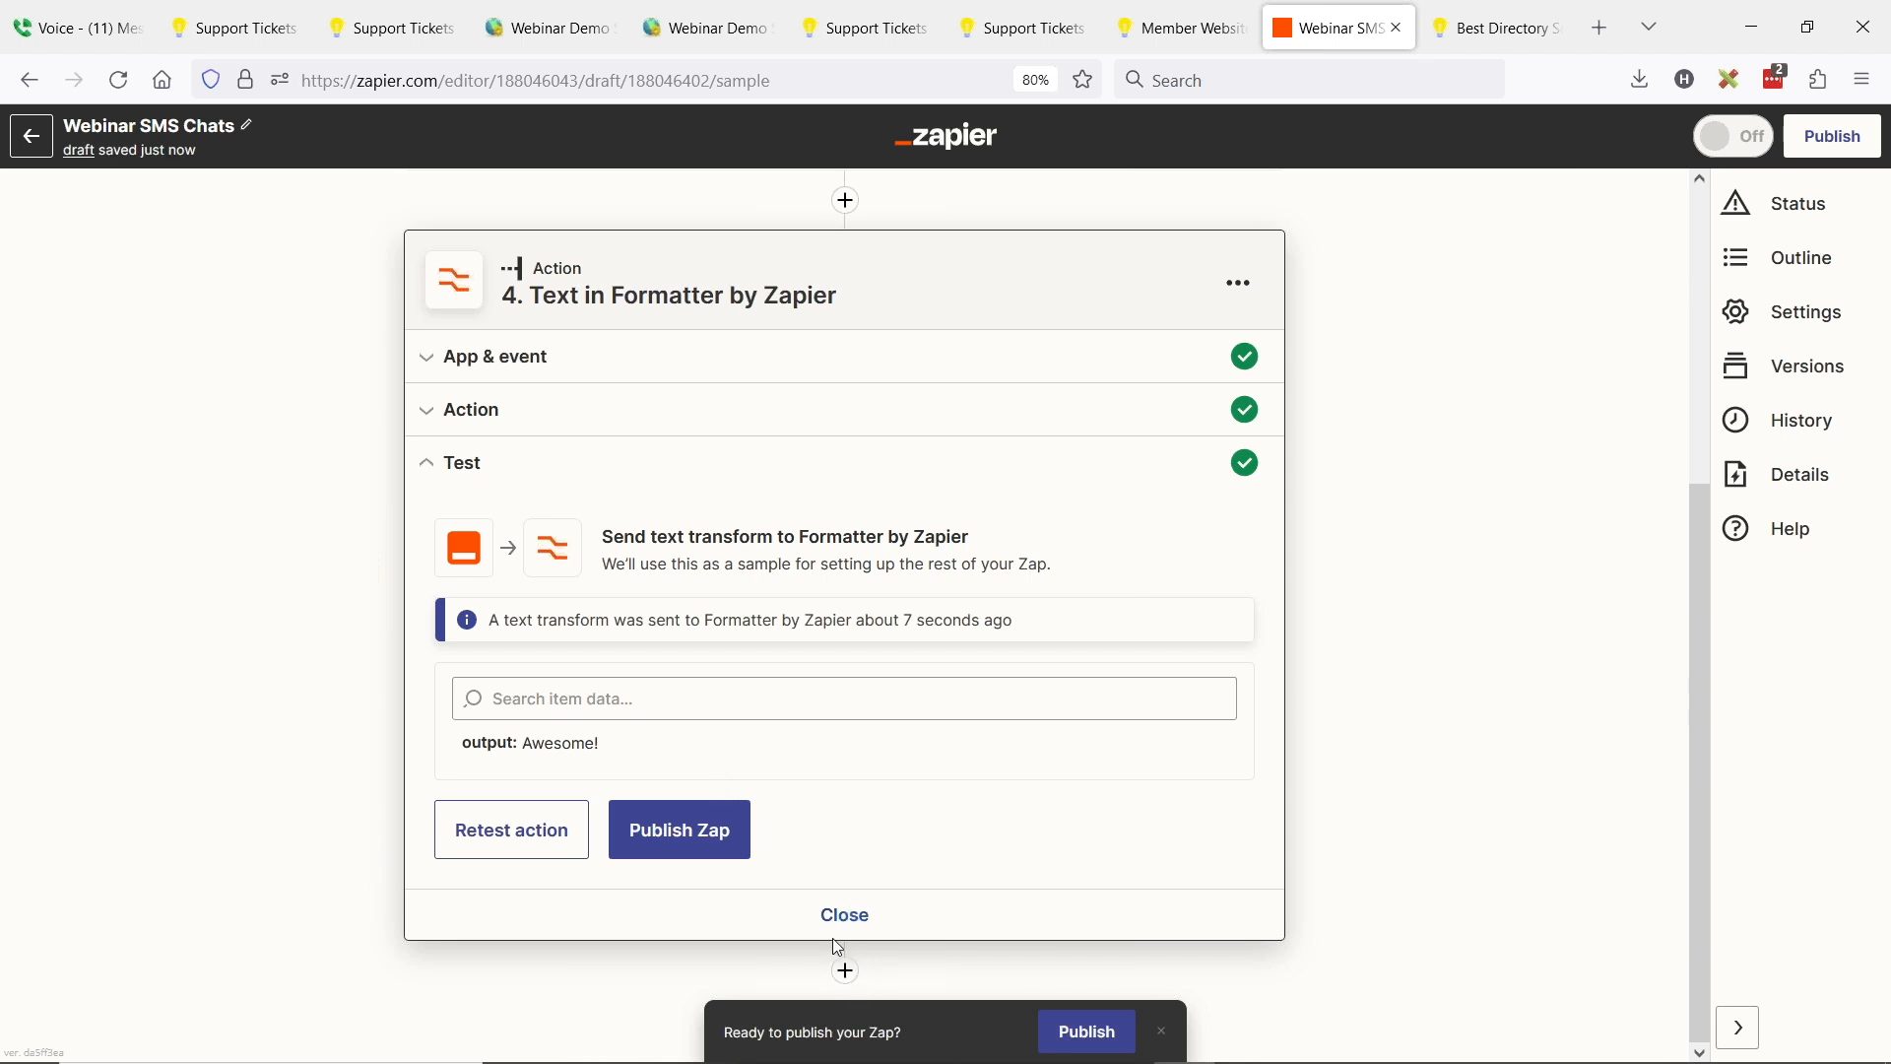
click(845, 914)
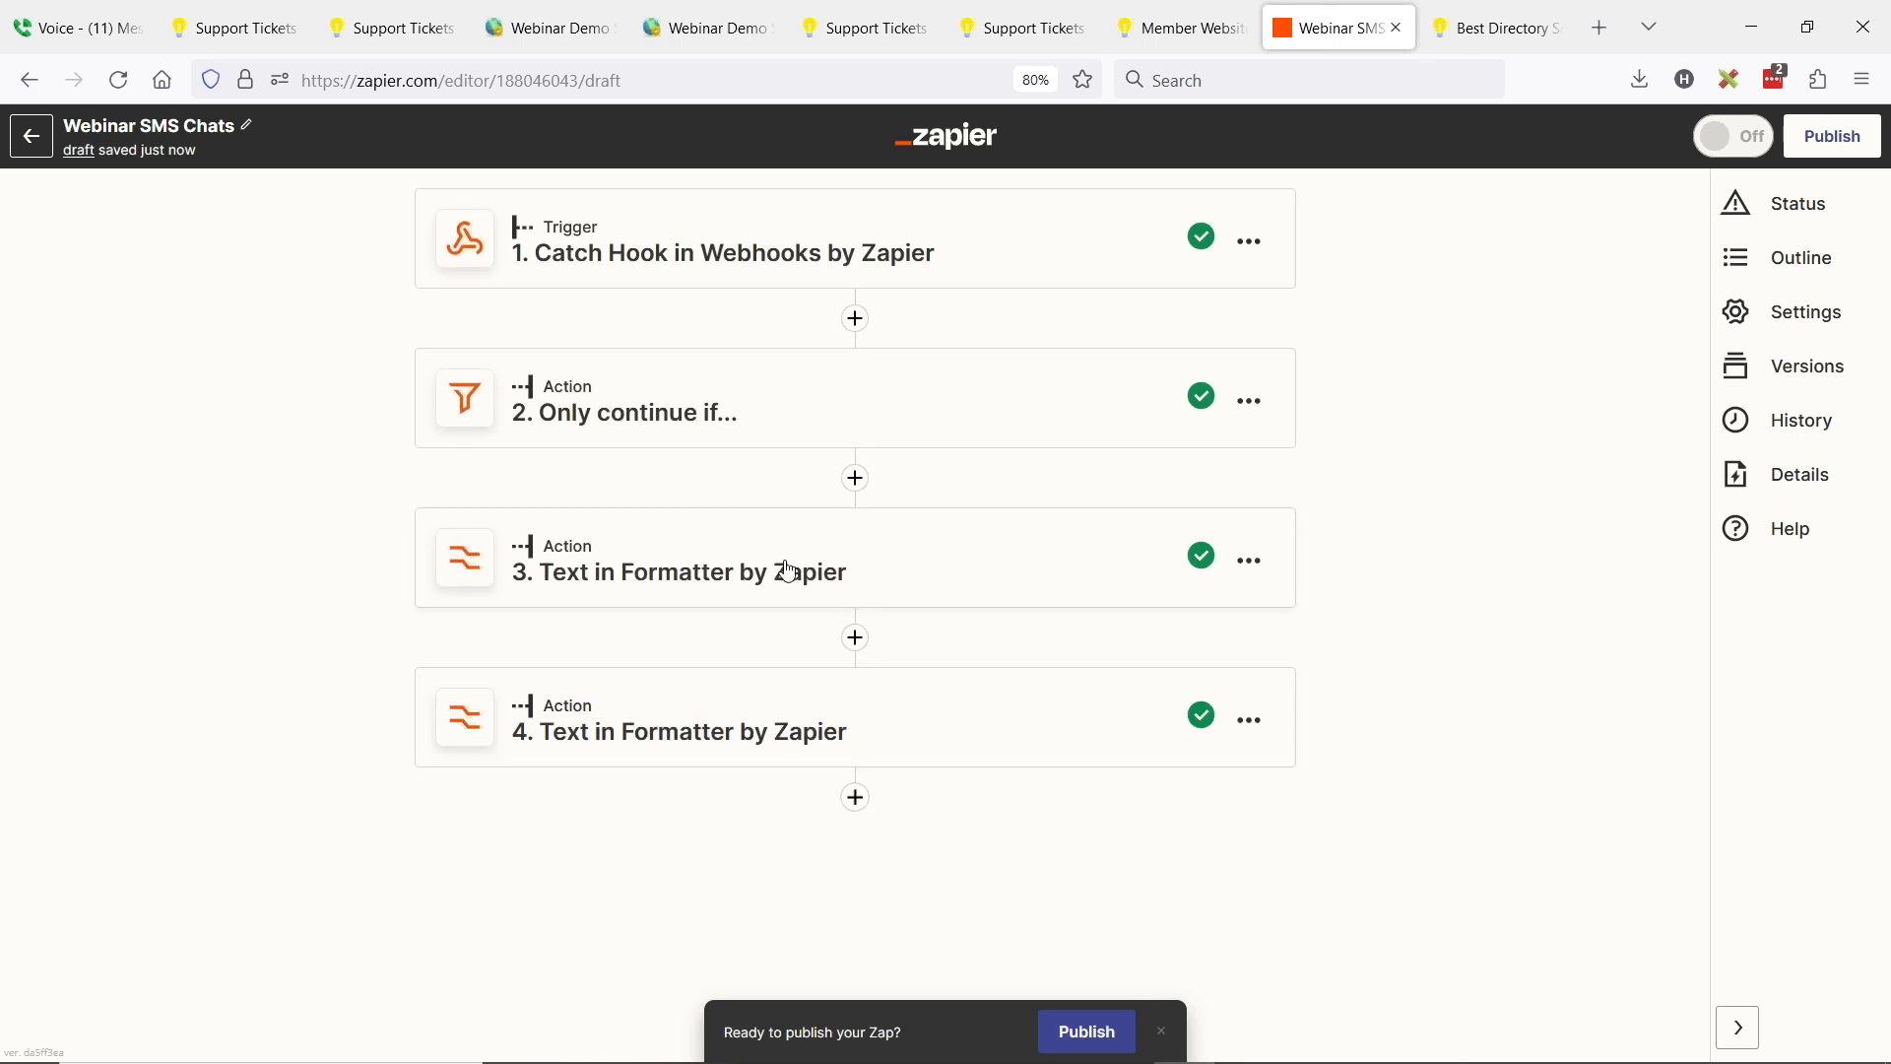
Add a Formatter by Zapier action as step 5 with Numbers as its event, and continue to the action setup
click(856, 798)
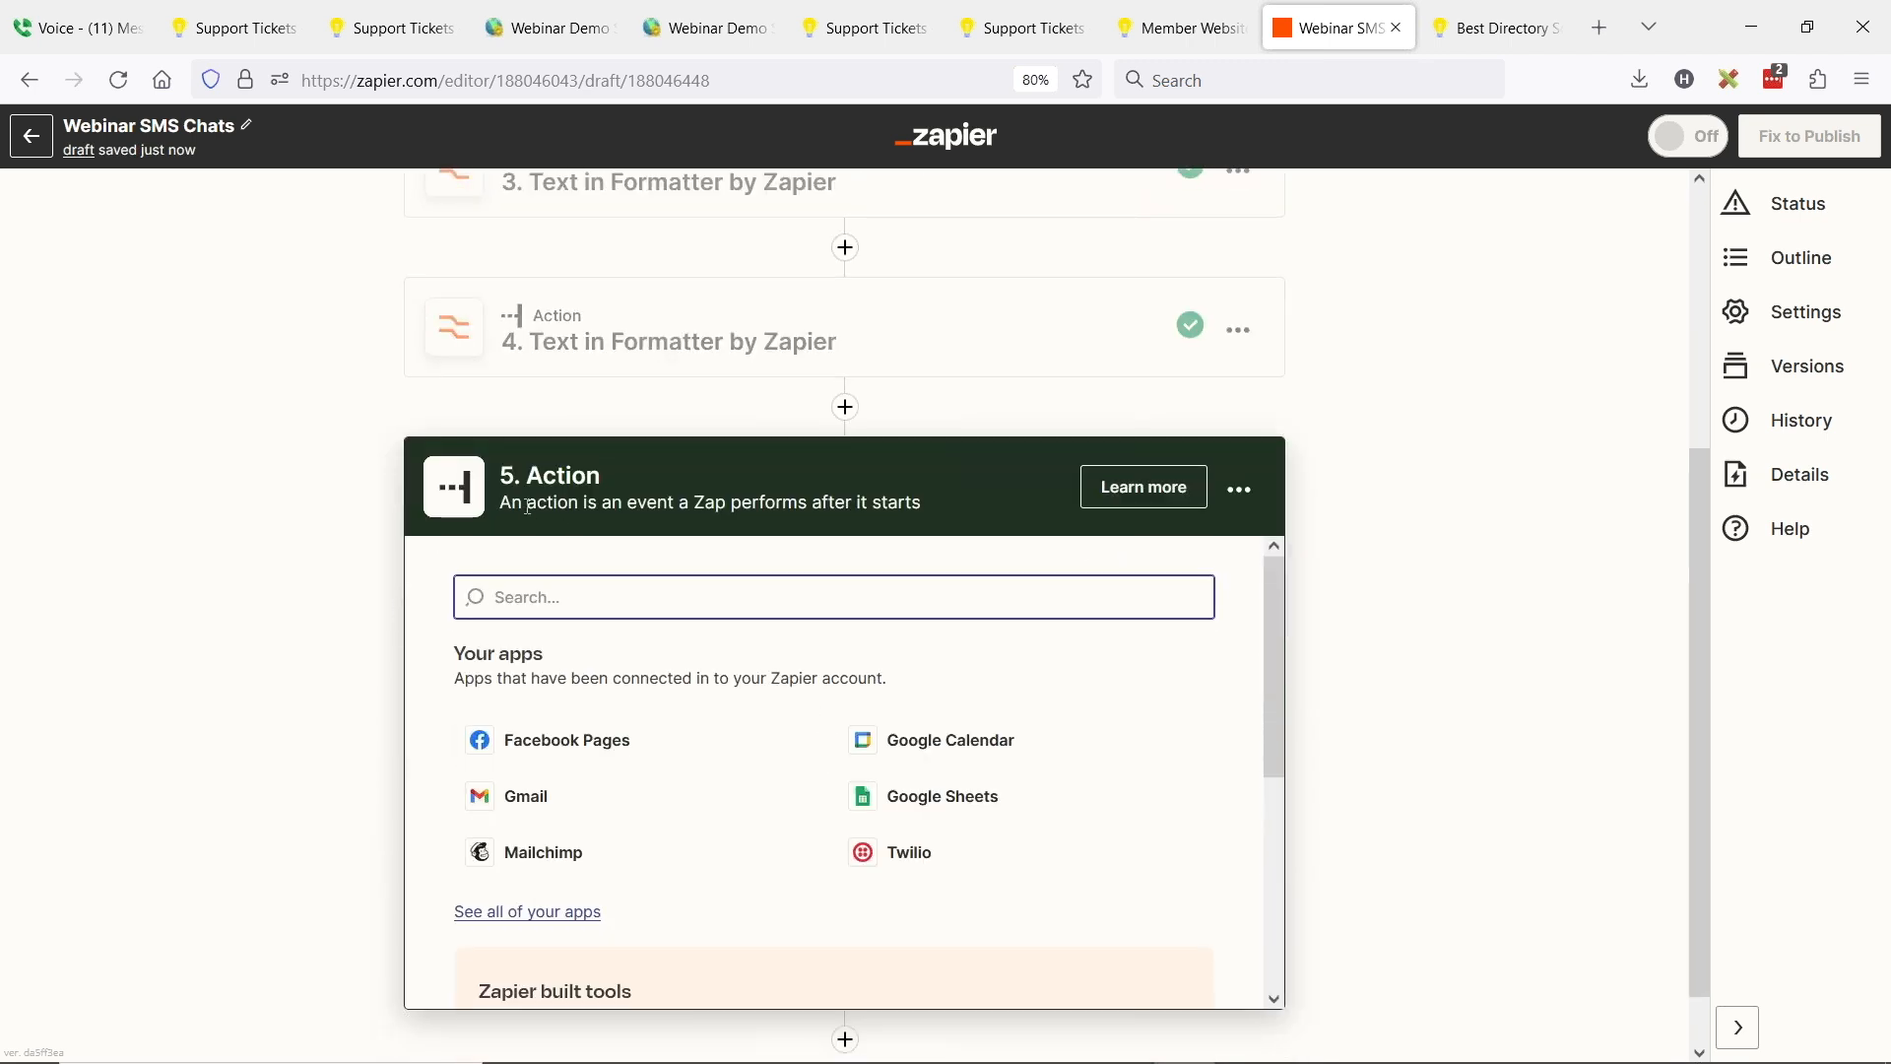
scroll(688, 696, down, 4)
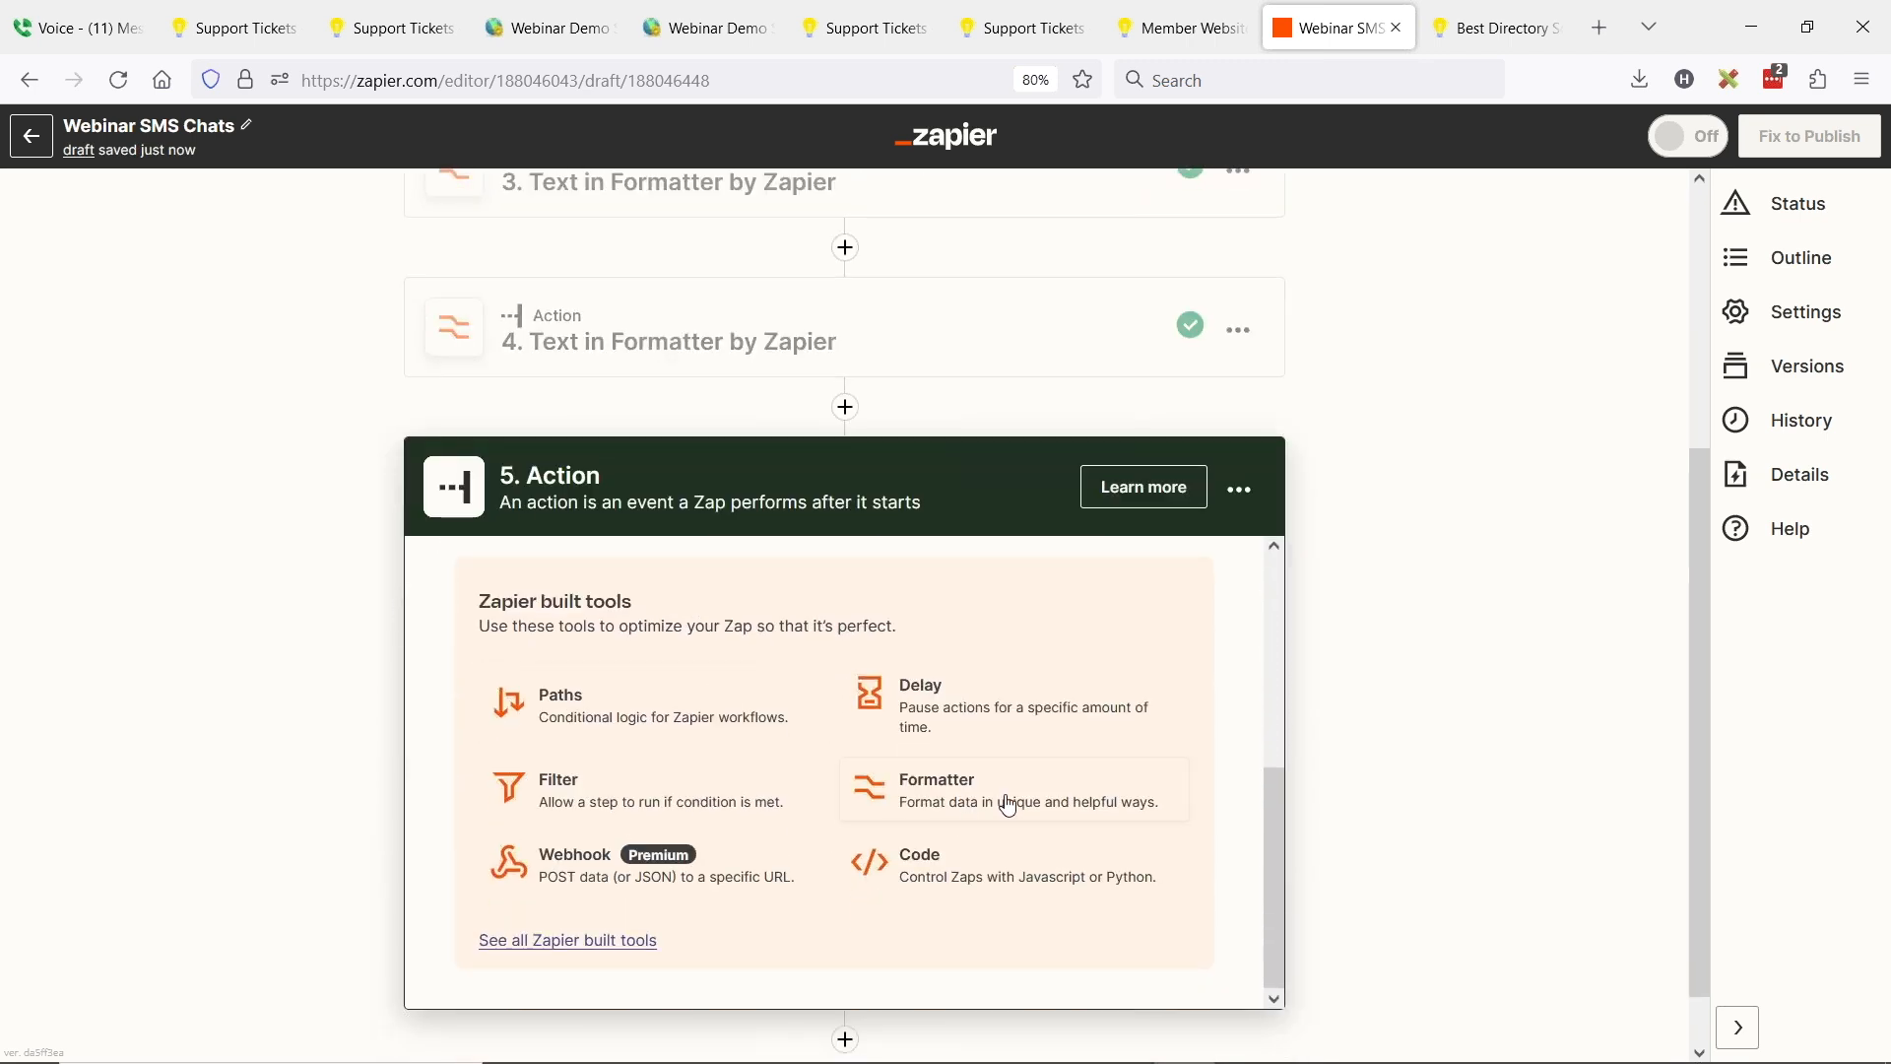
click(1062, 803)
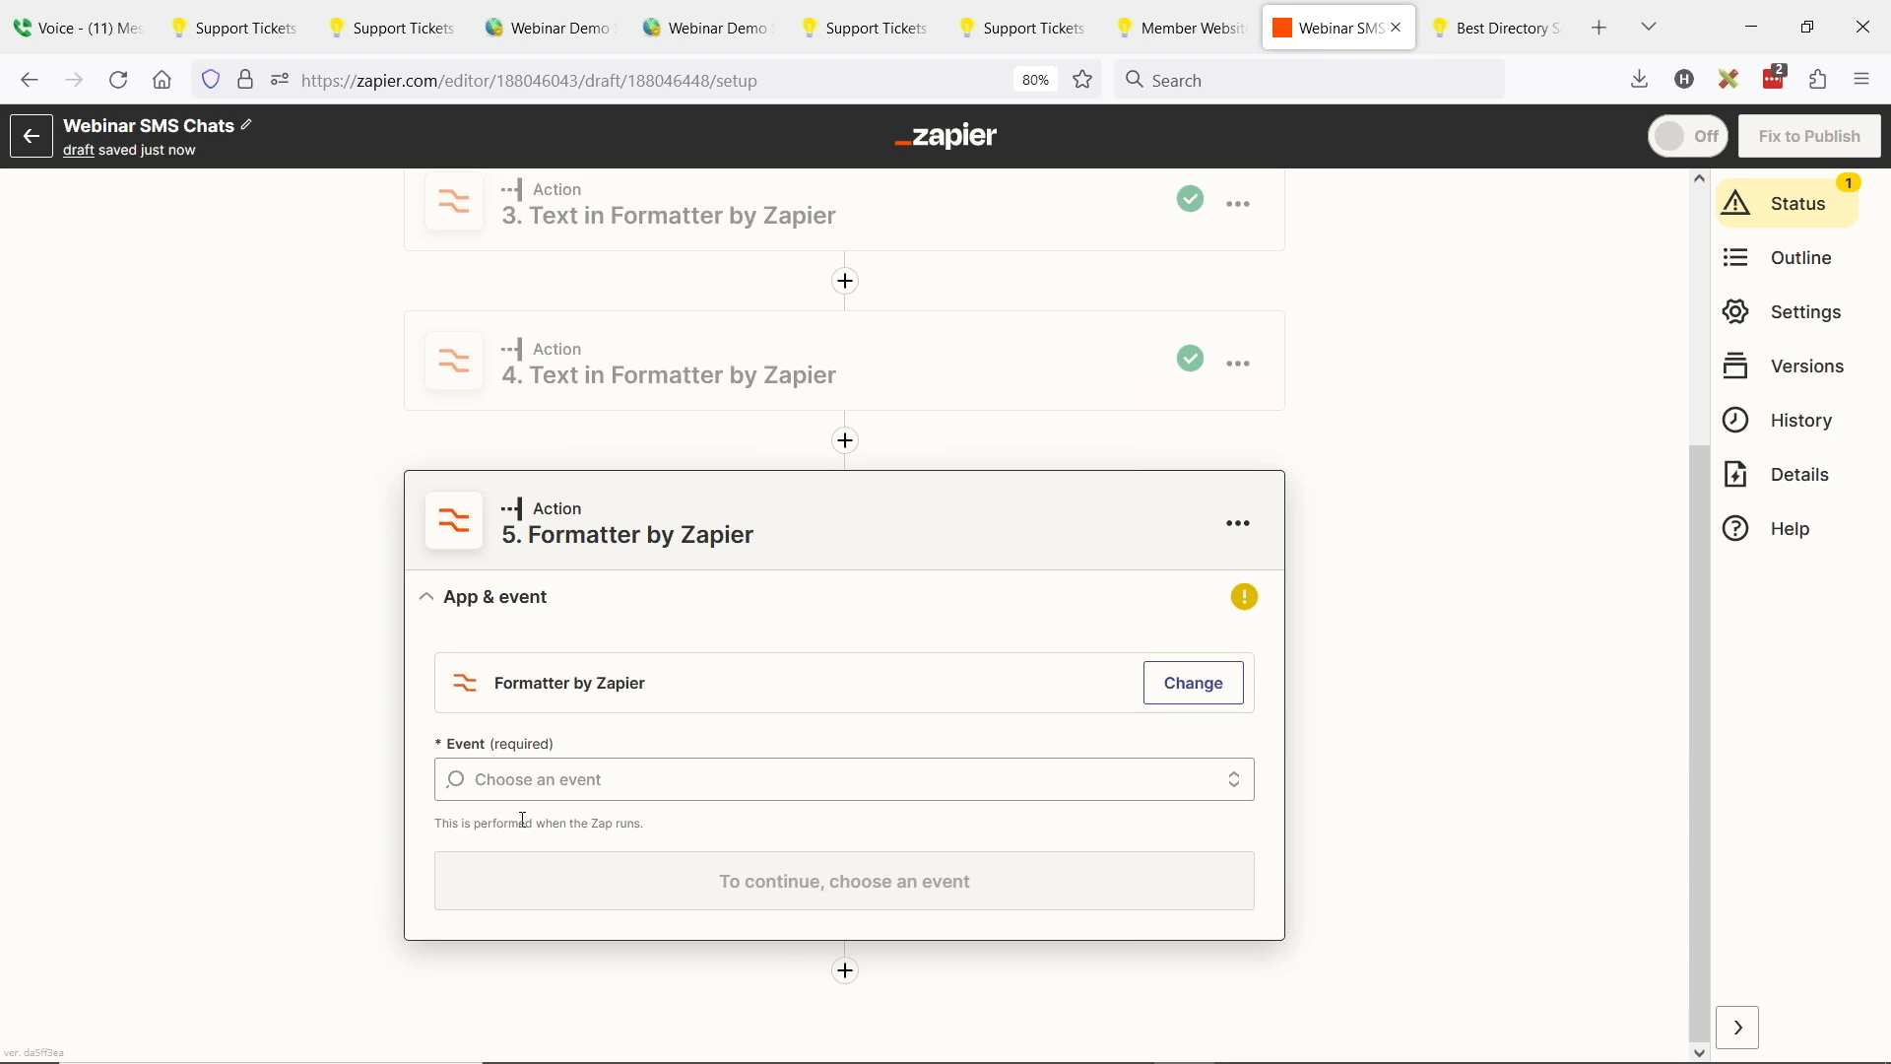
click(735, 778)
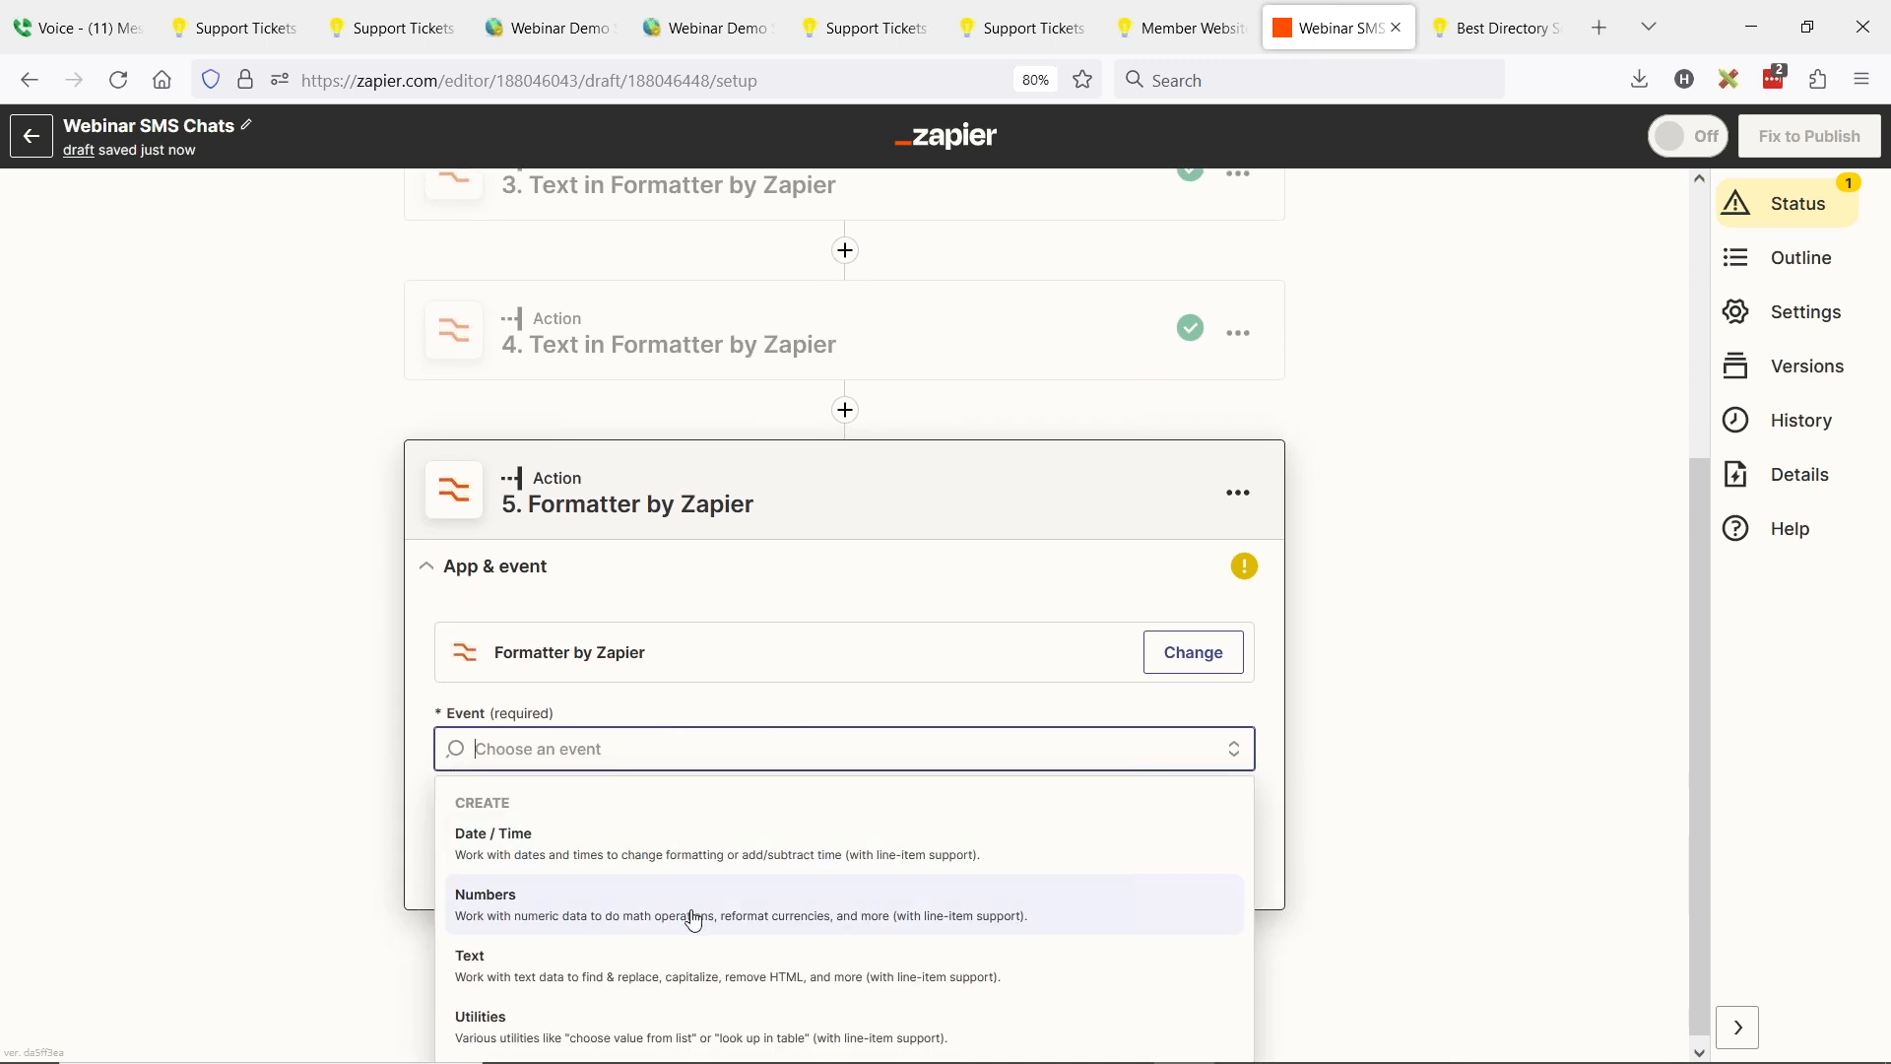
click(554, 920)
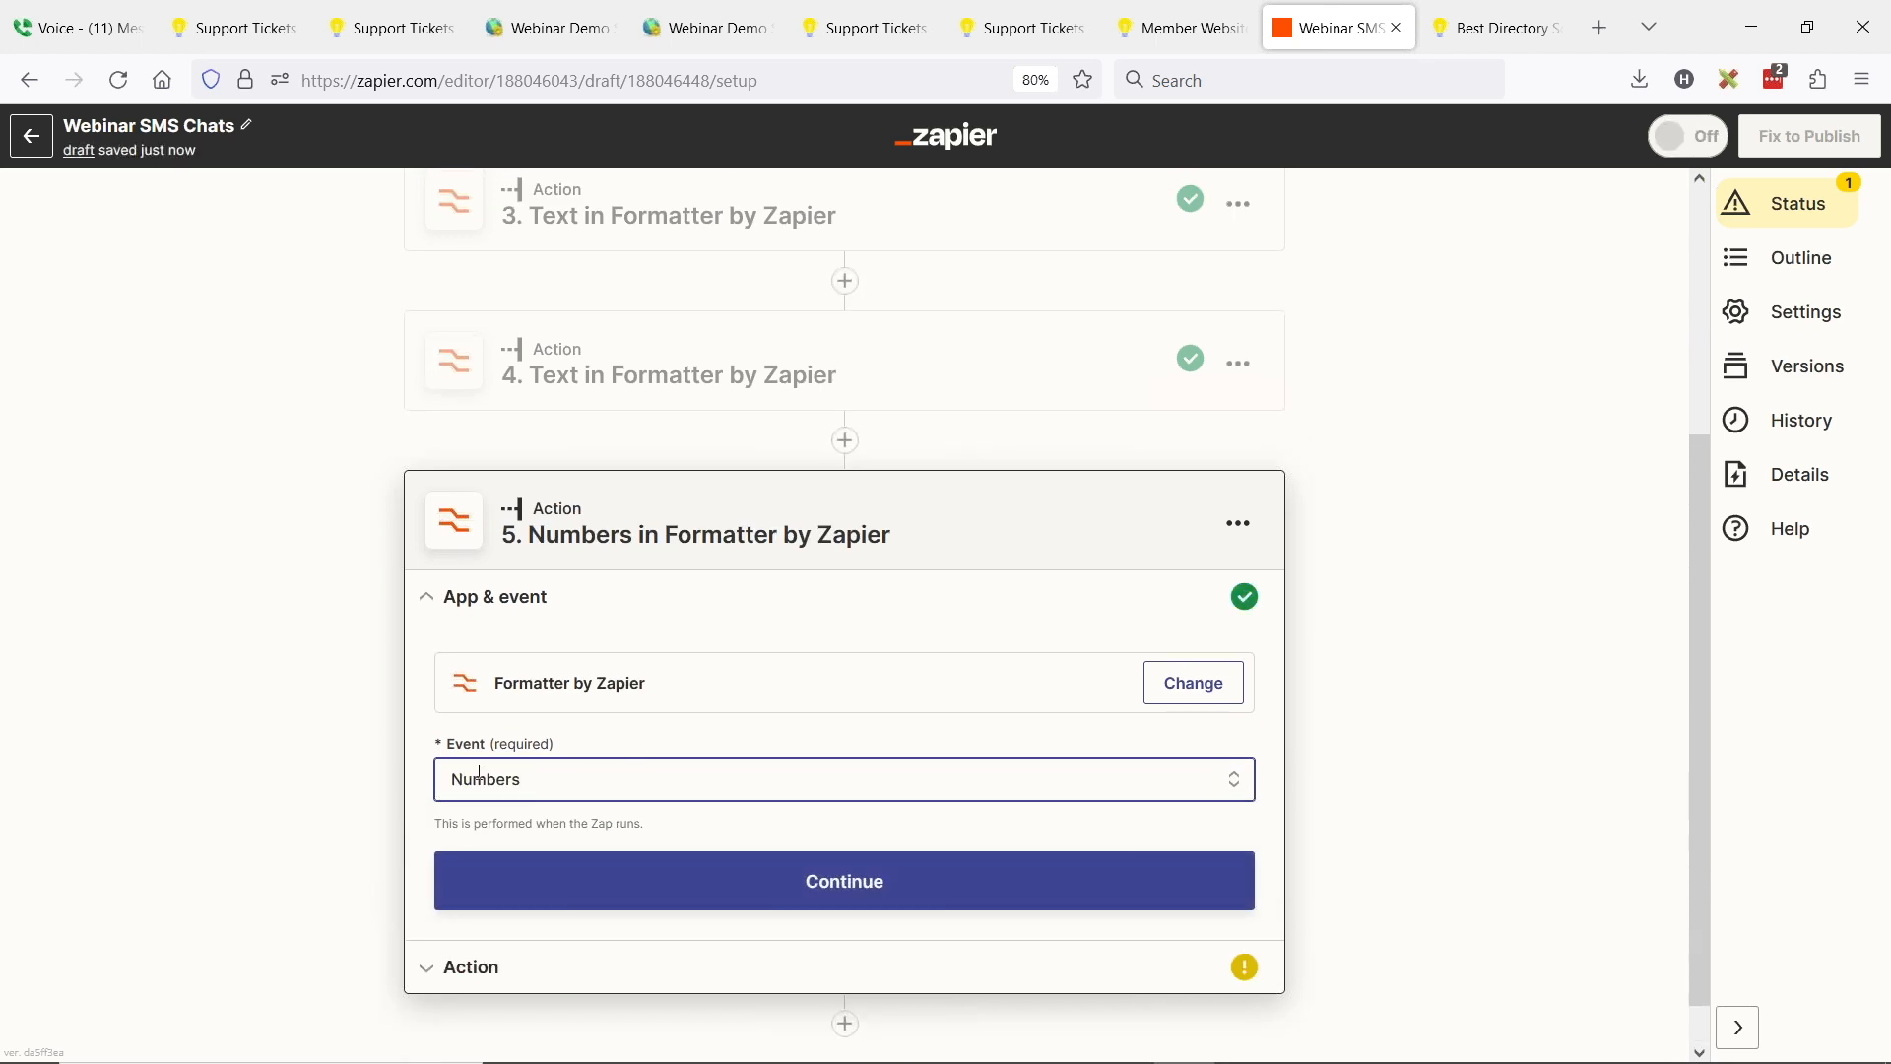
click(889, 892)
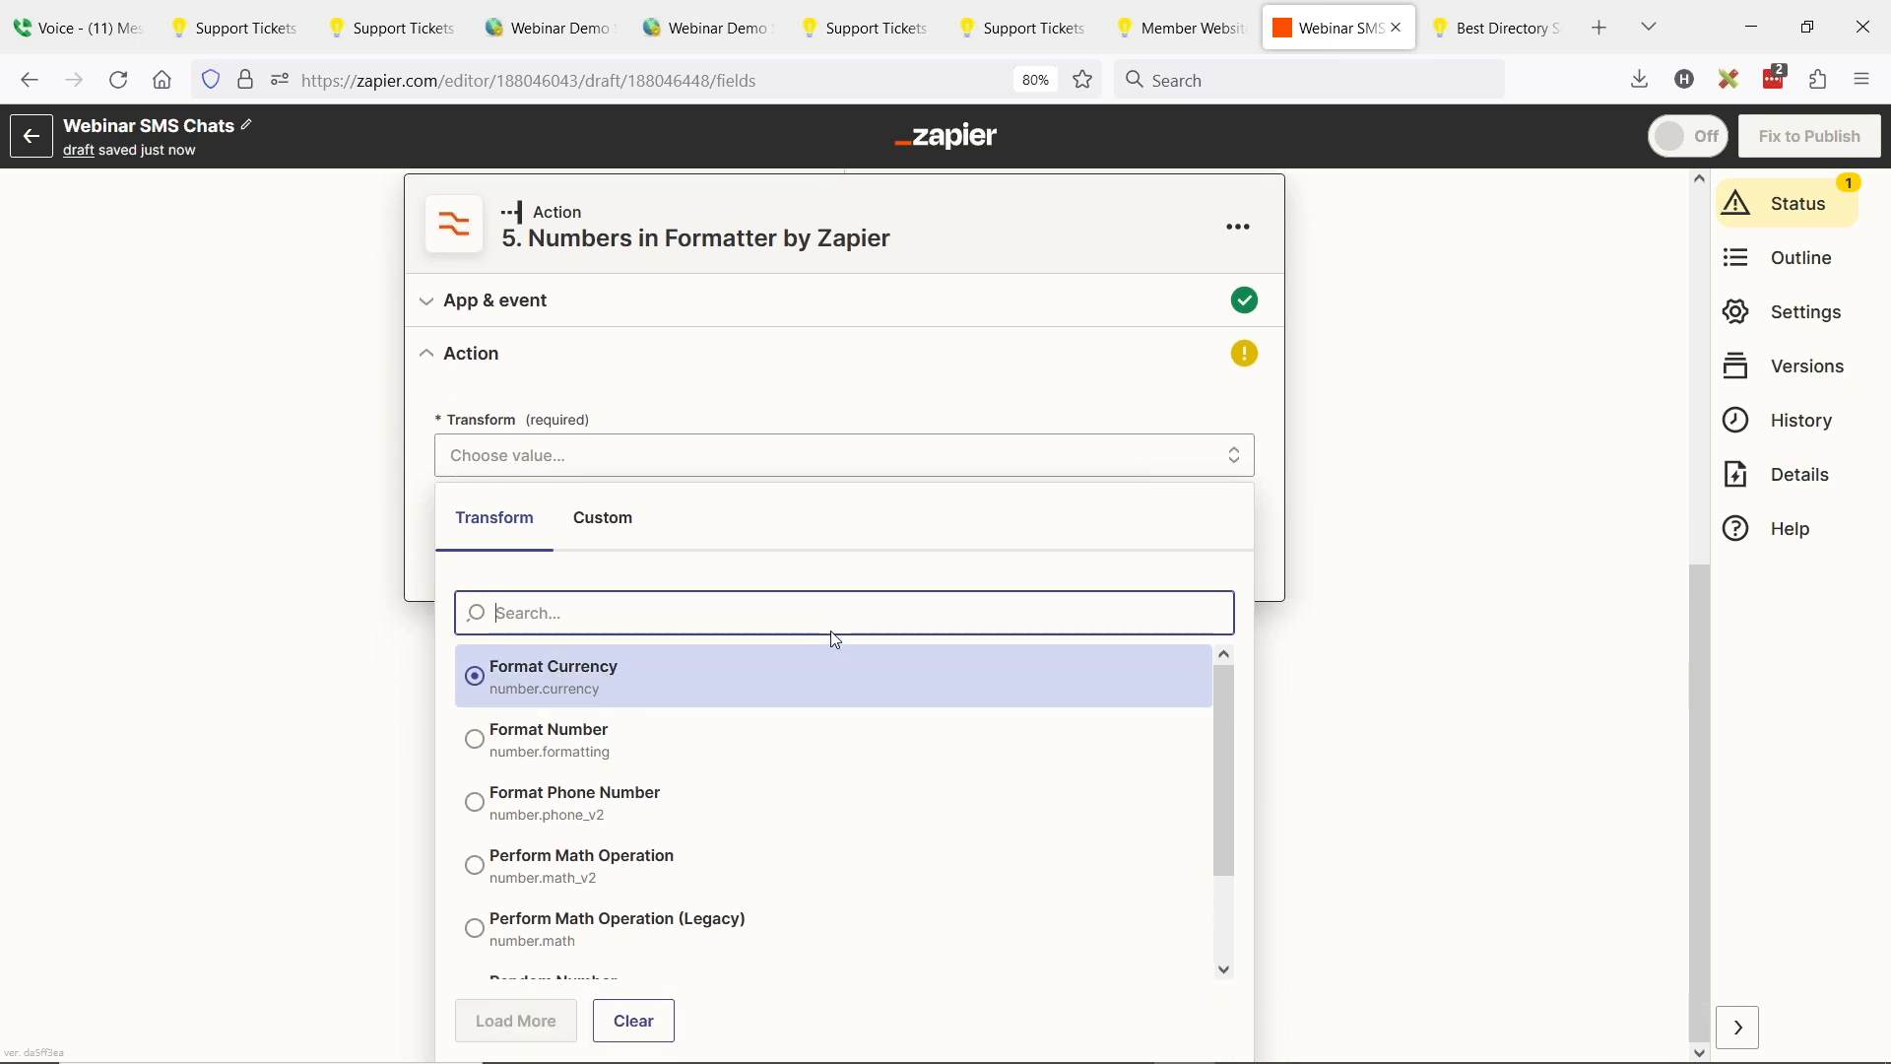
Choose the Format Phone Number transform and insert the webhook's Chat Message Receiver Phone Number field as its input
click(492, 801)
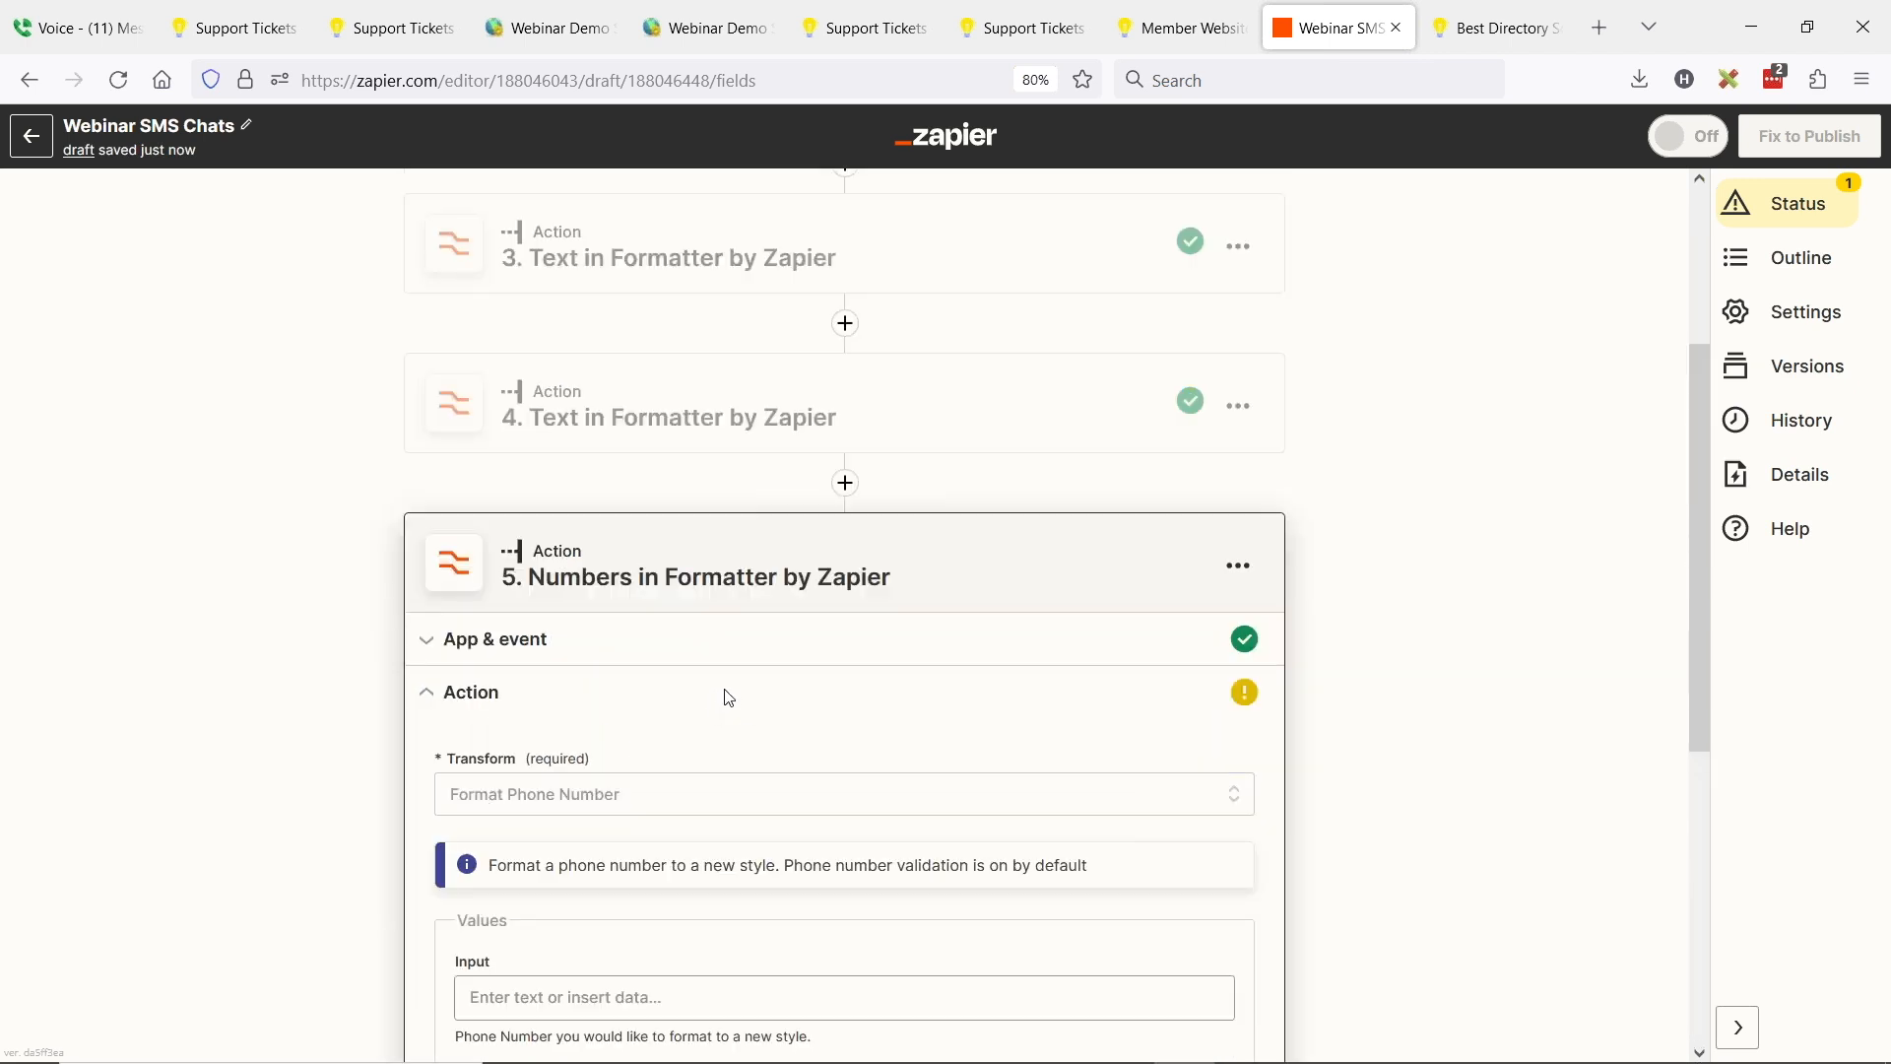
scroll(775, 670, down, 3)
click(526, 473)
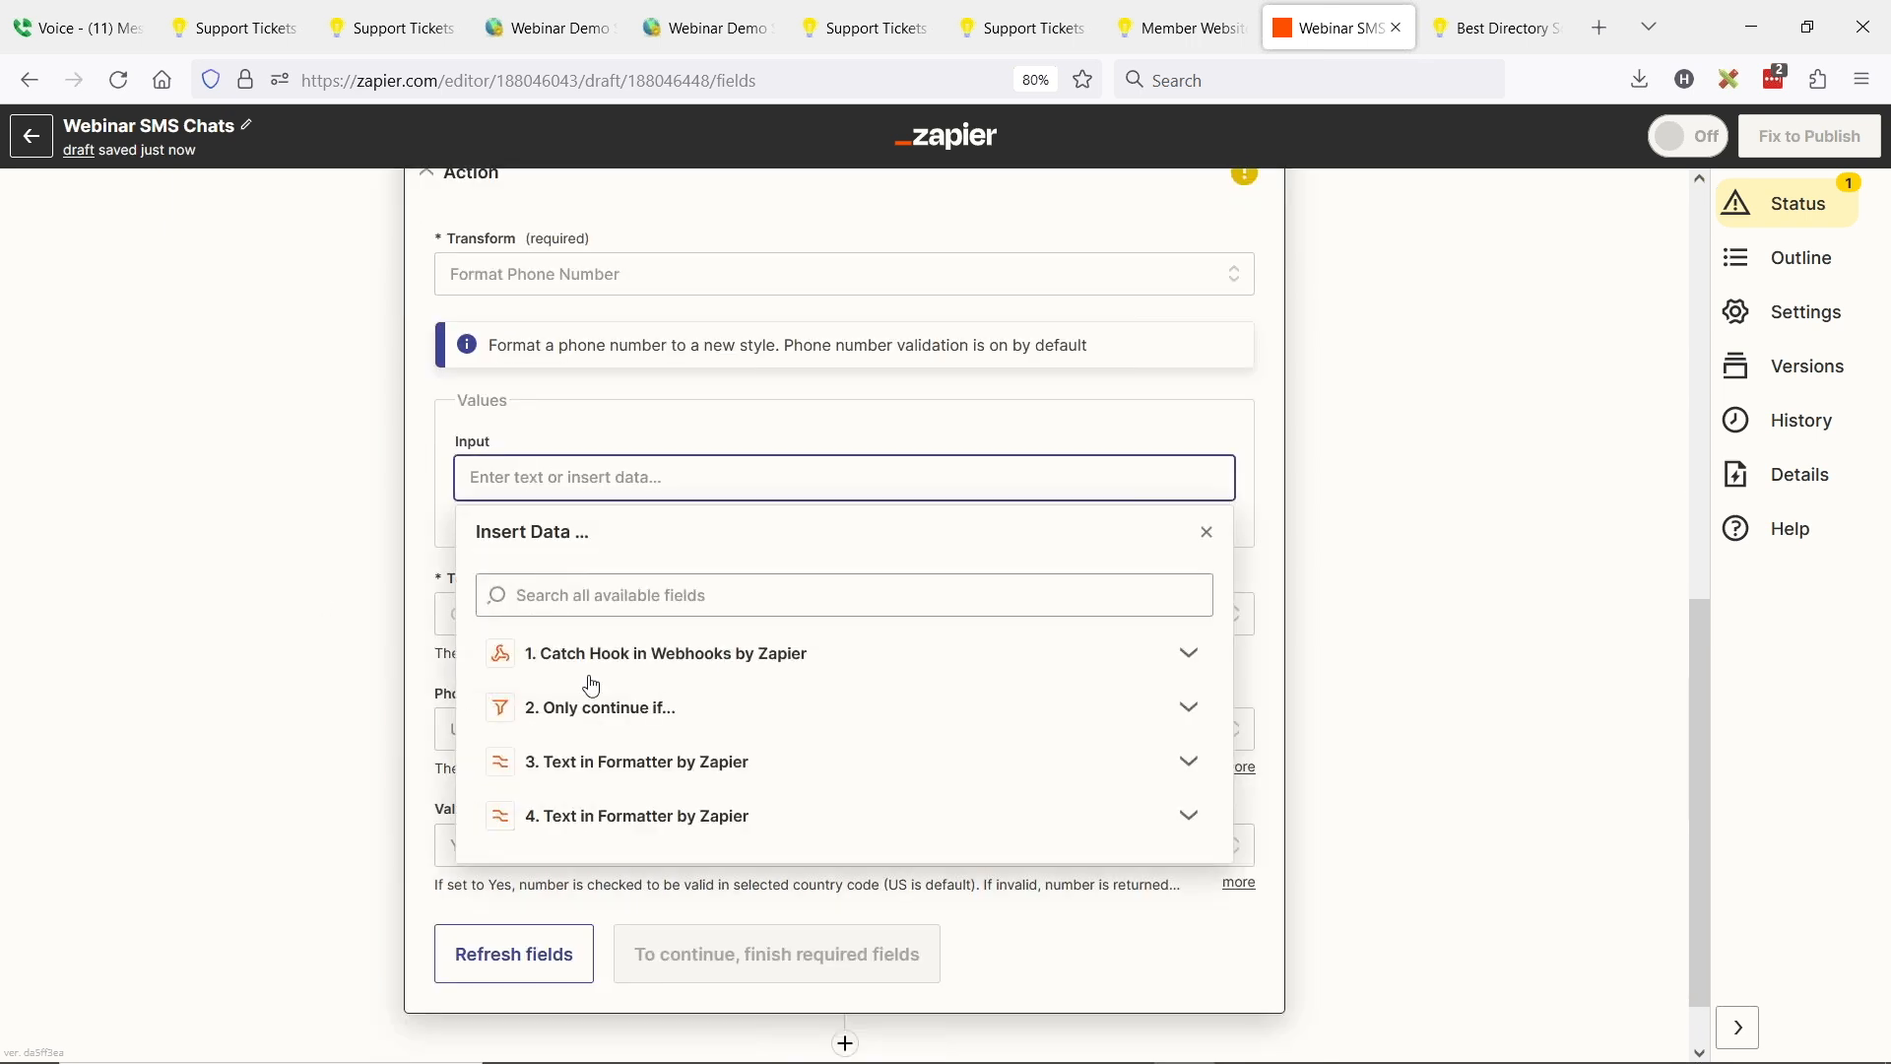
click(774, 671)
click(638, 827)
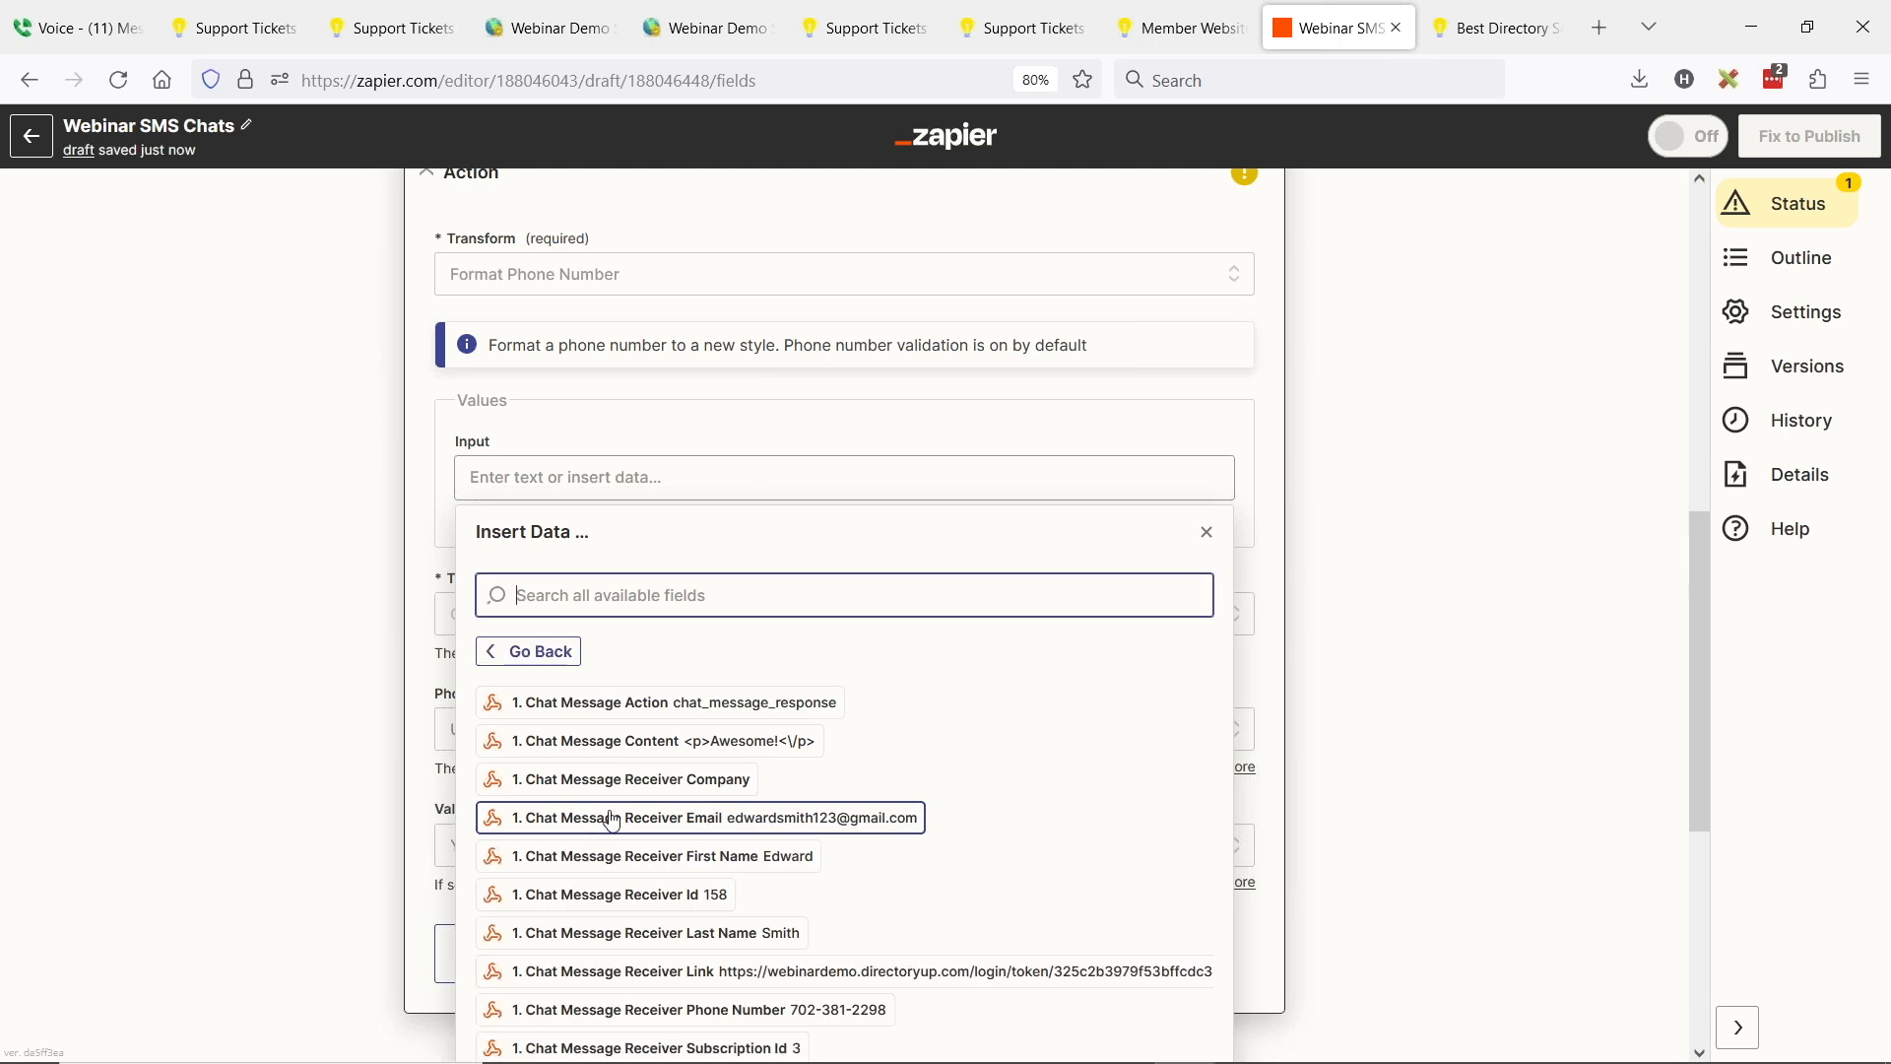
scroll(887, 778, down, 2)
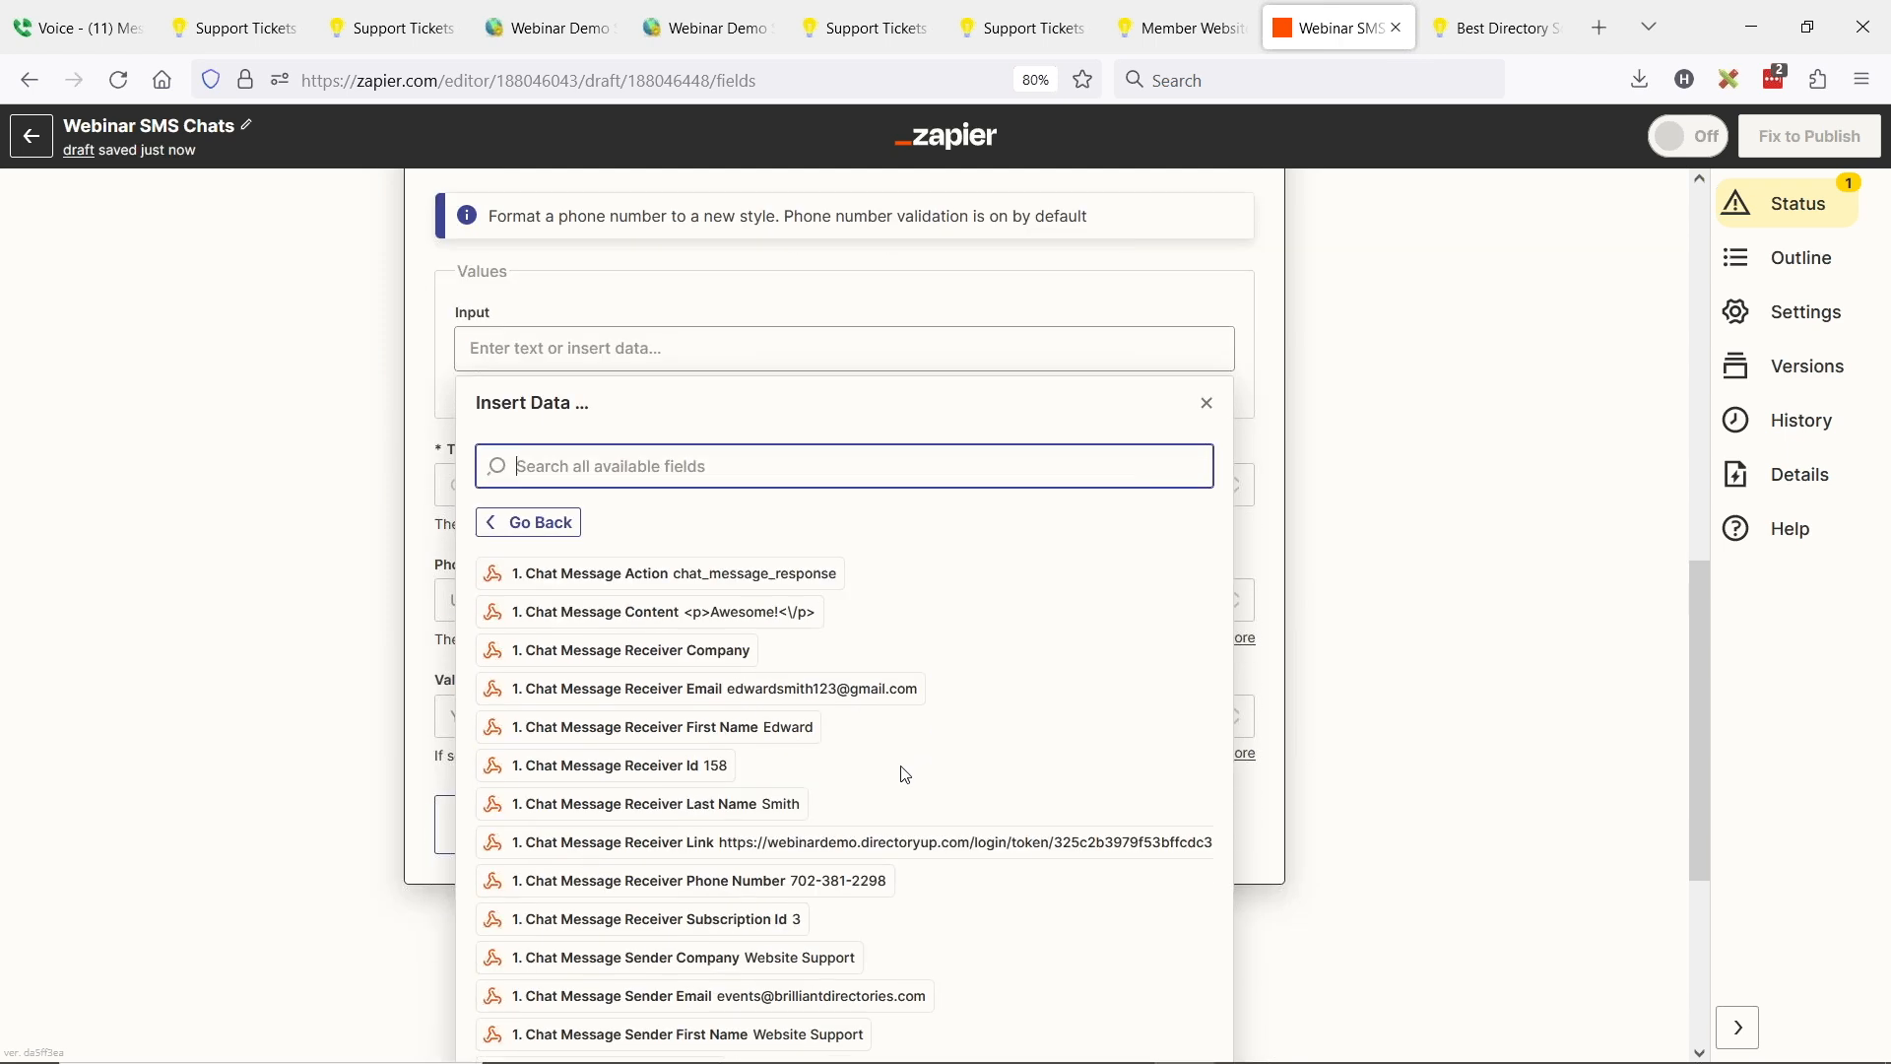
click(847, 890)
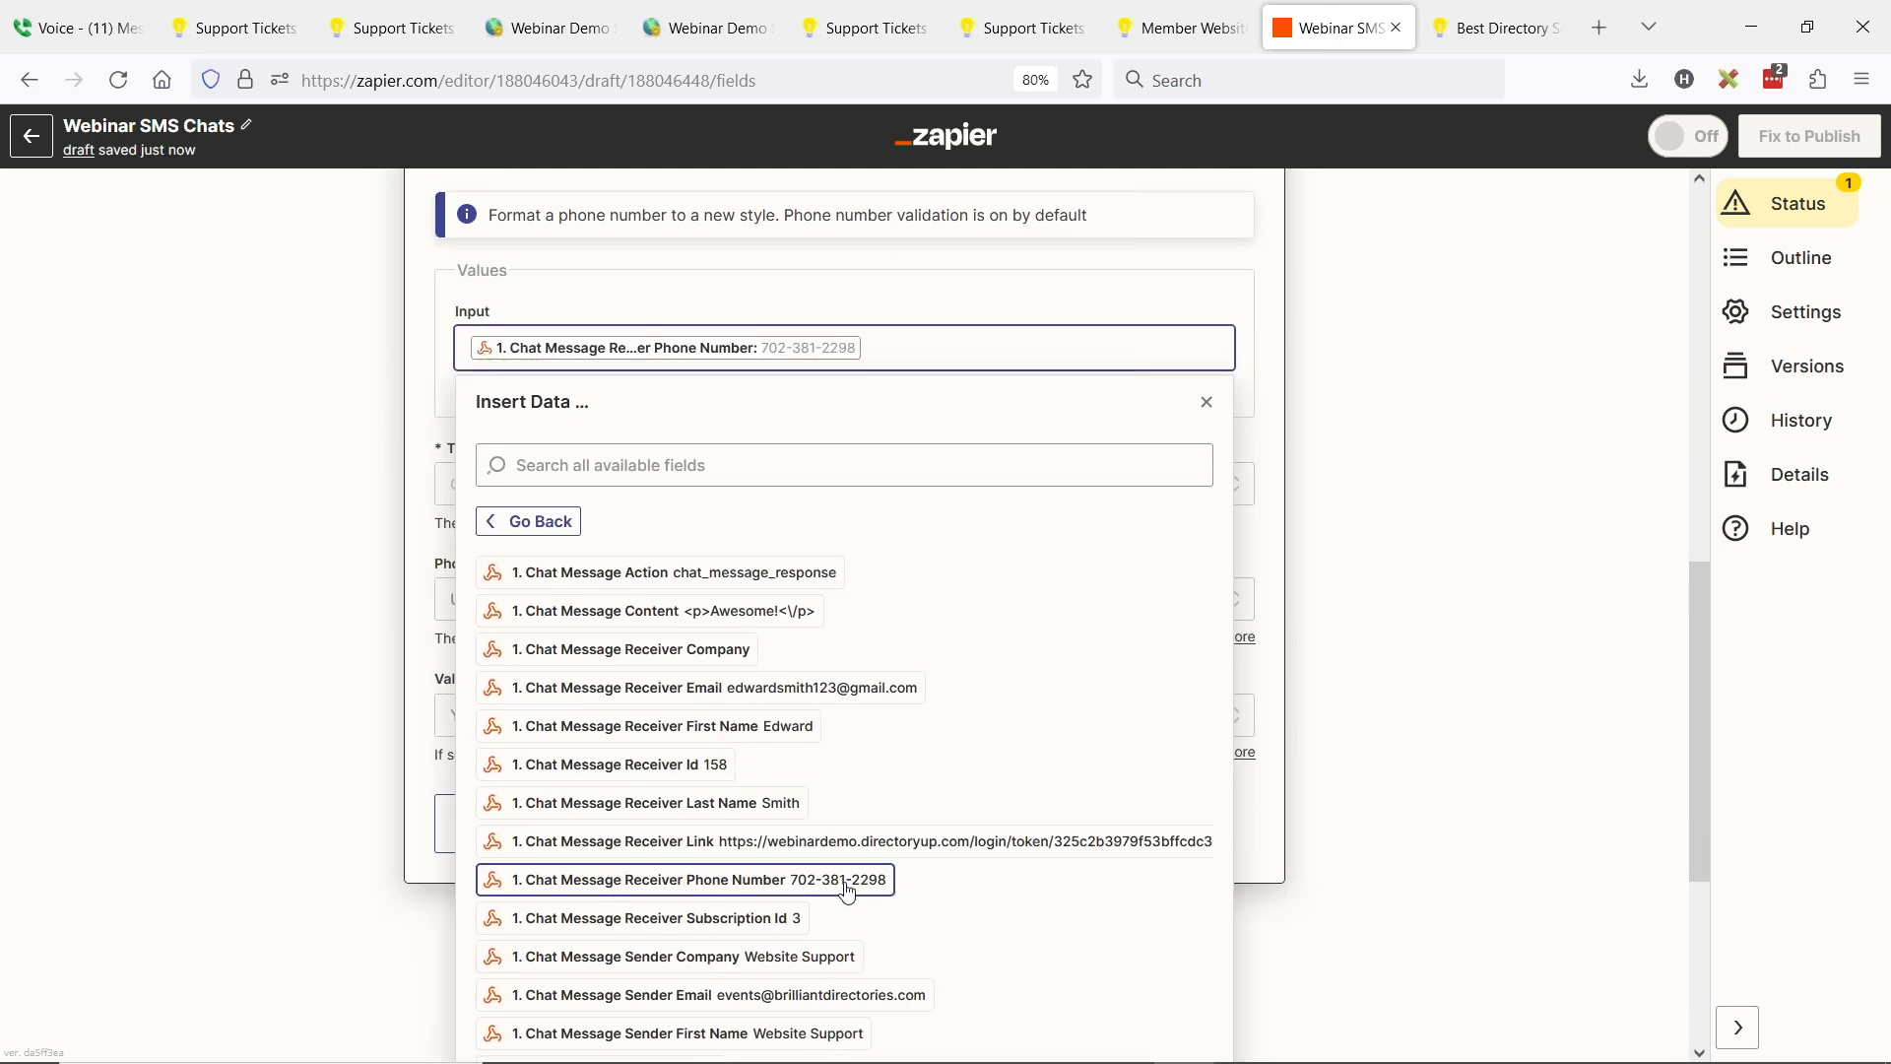
click(227, 639)
Set the phone number's target format to International with the +1 country code, and continue to the test
click(694, 593)
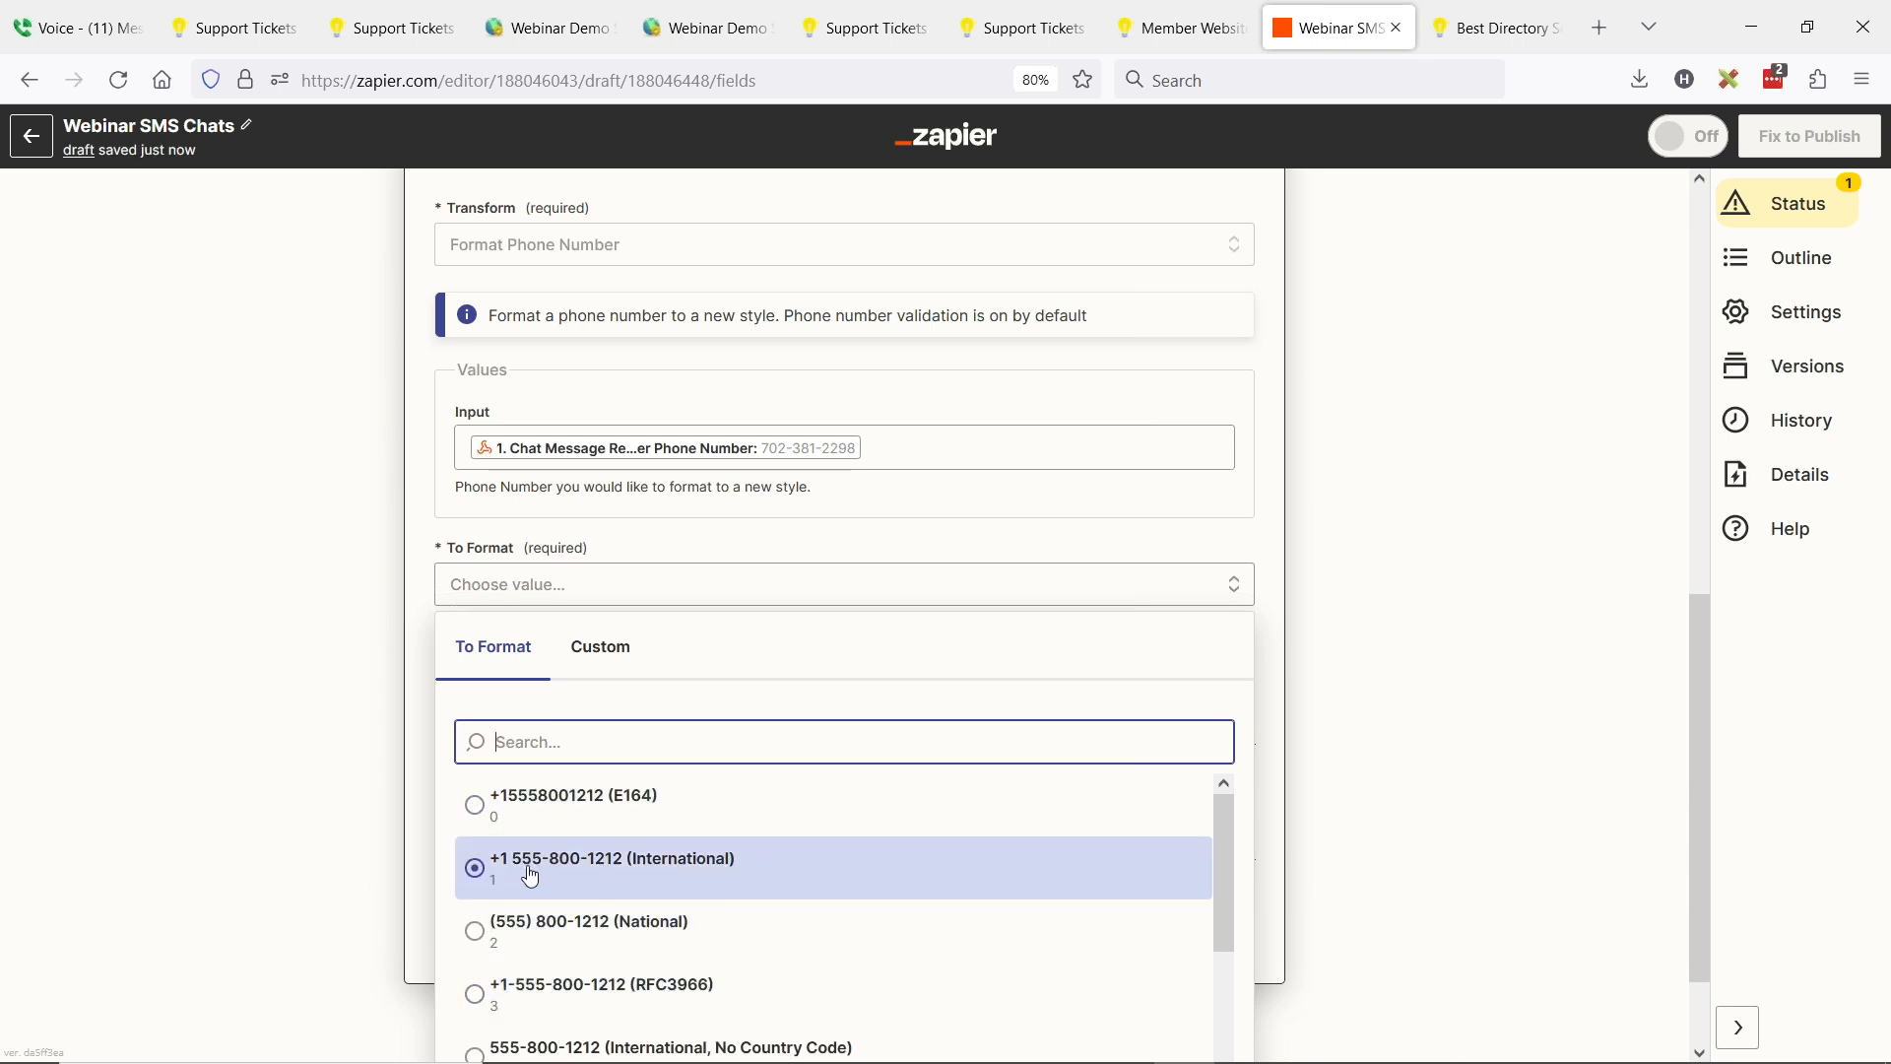
click(476, 869)
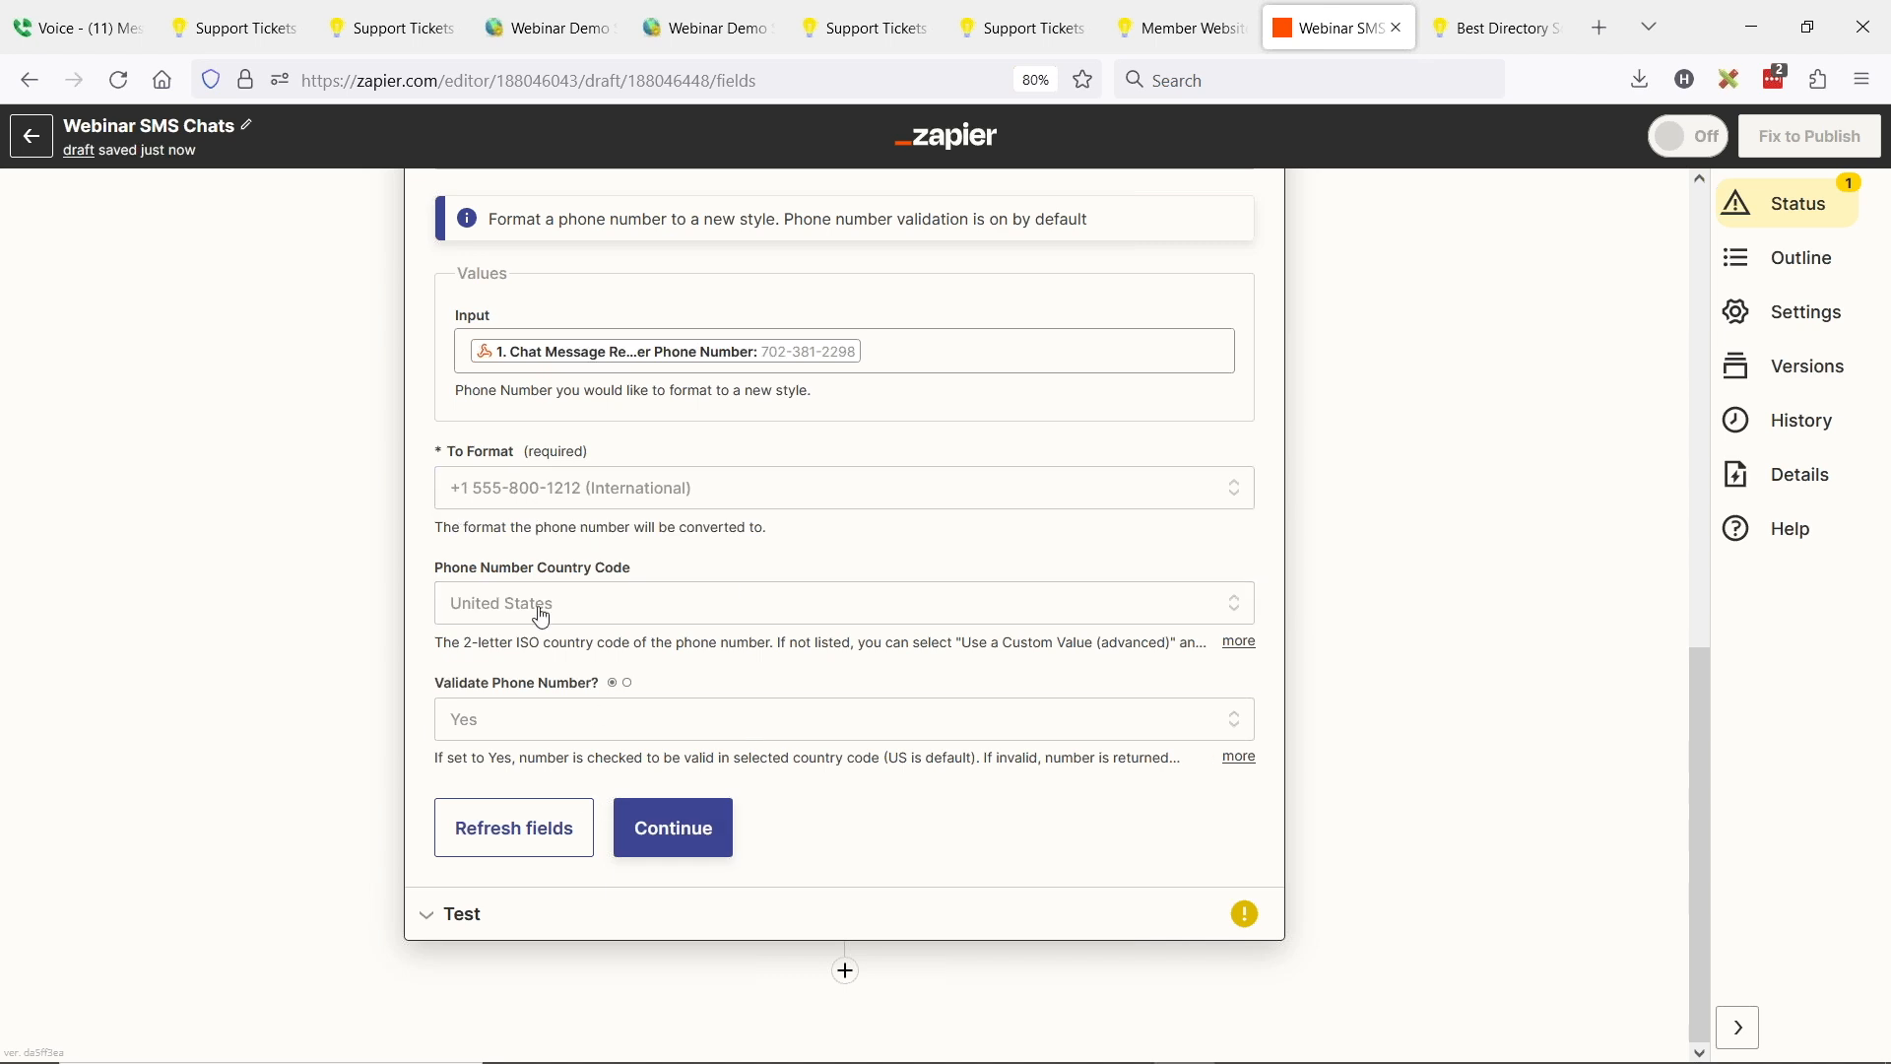
click(699, 835)
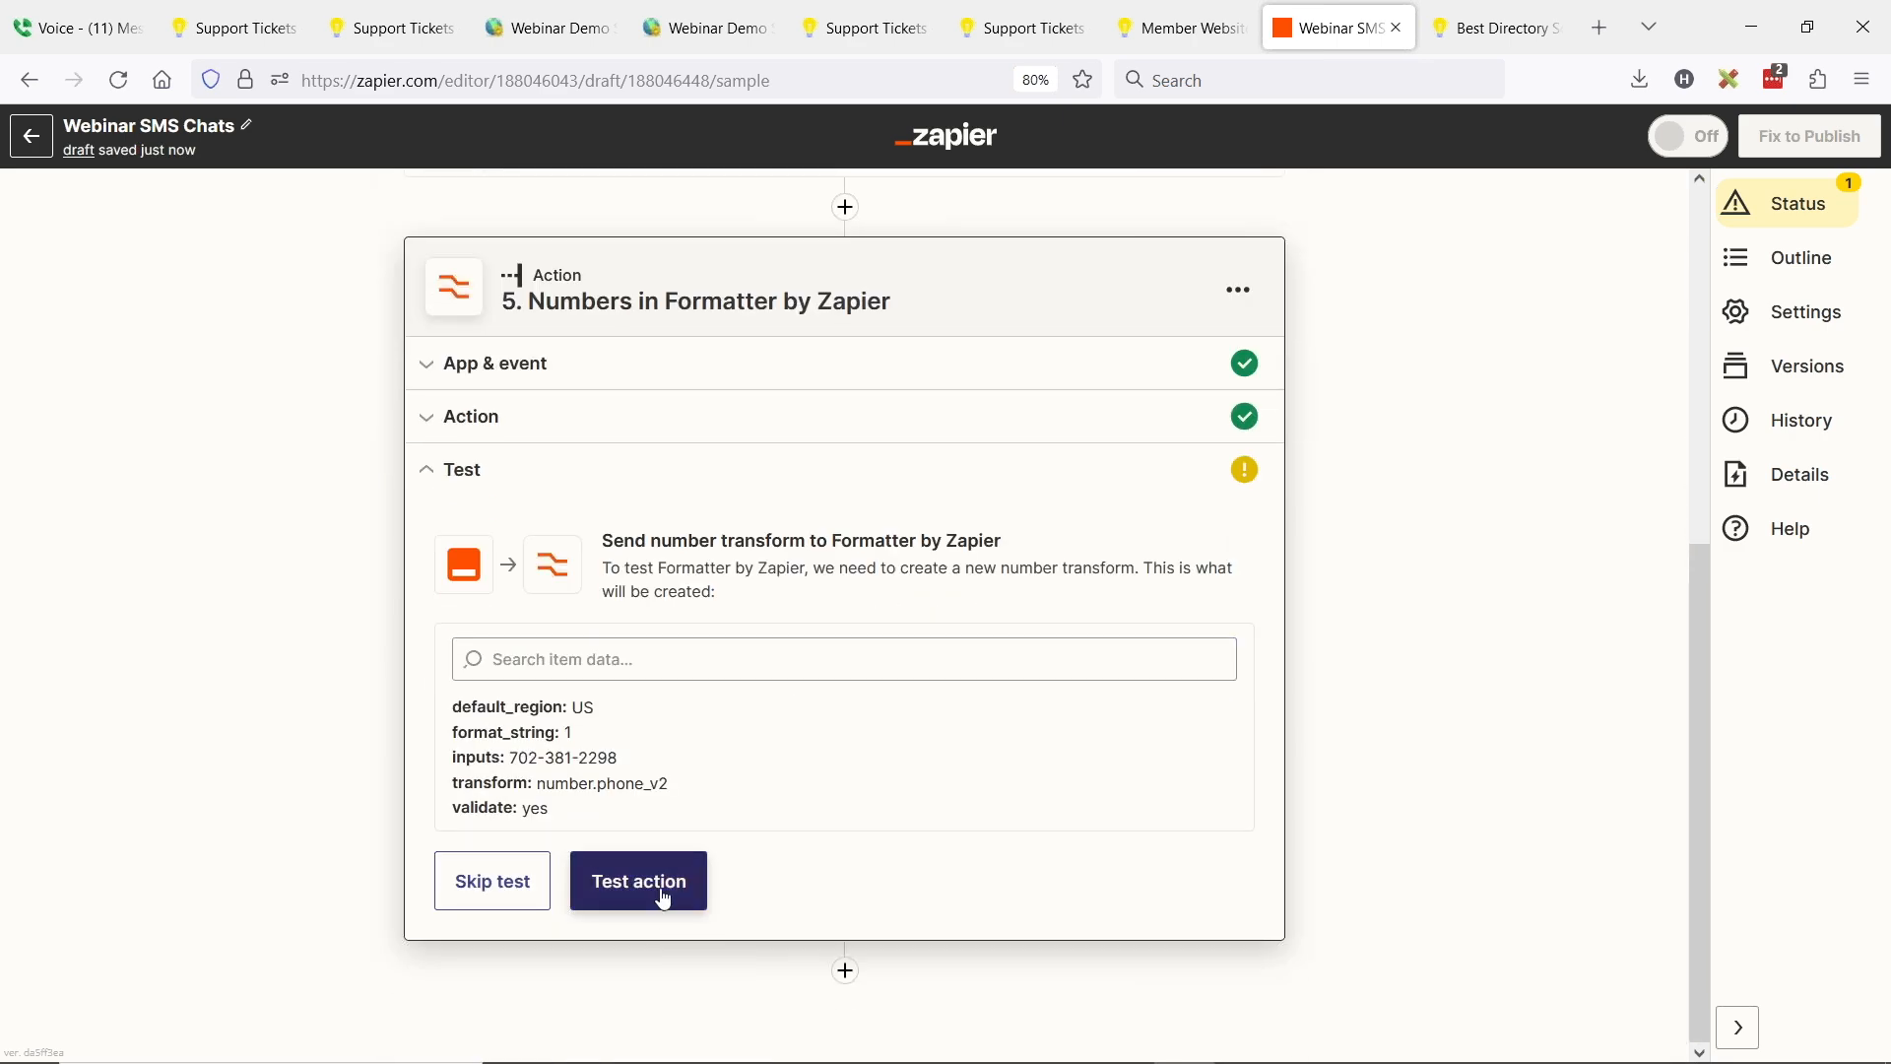
Test the Format Phone Number action, check the output number's format, and close step 5
click(642, 879)
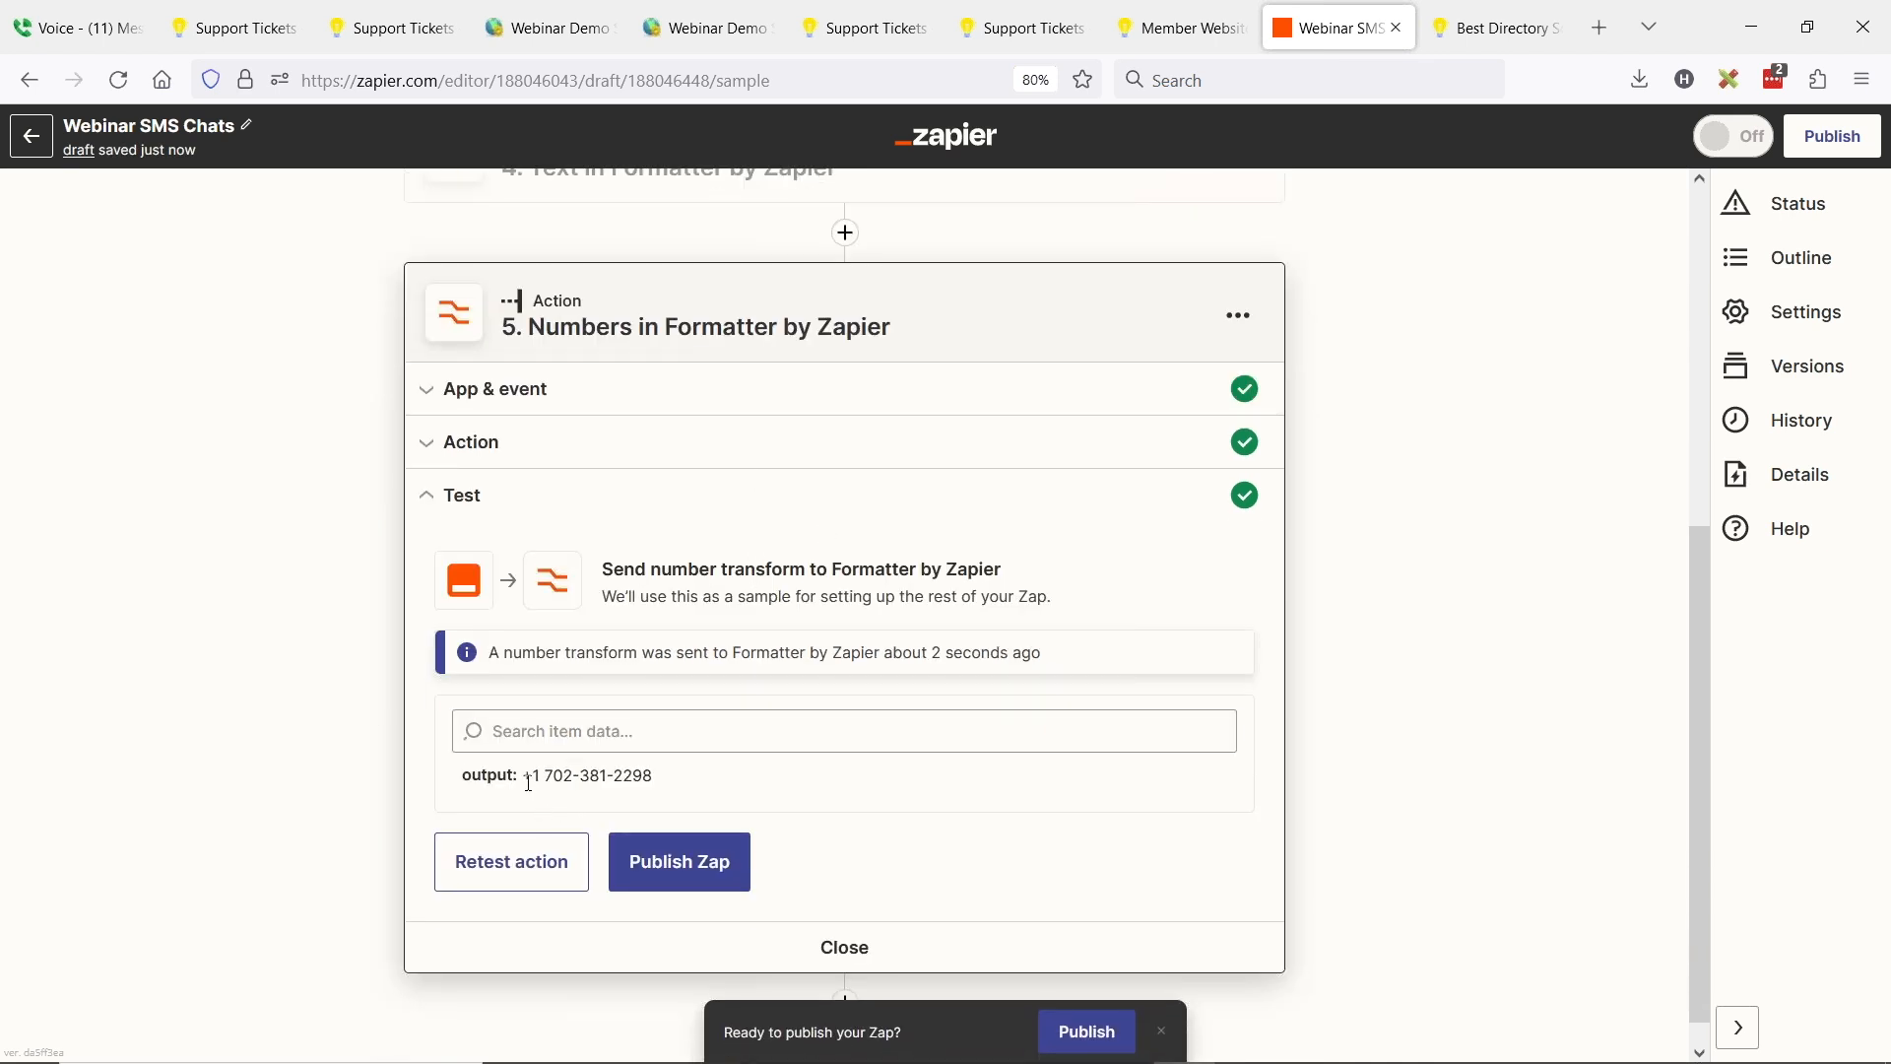
drag(538, 775, 667, 777)
click(325, 641)
click(845, 947)
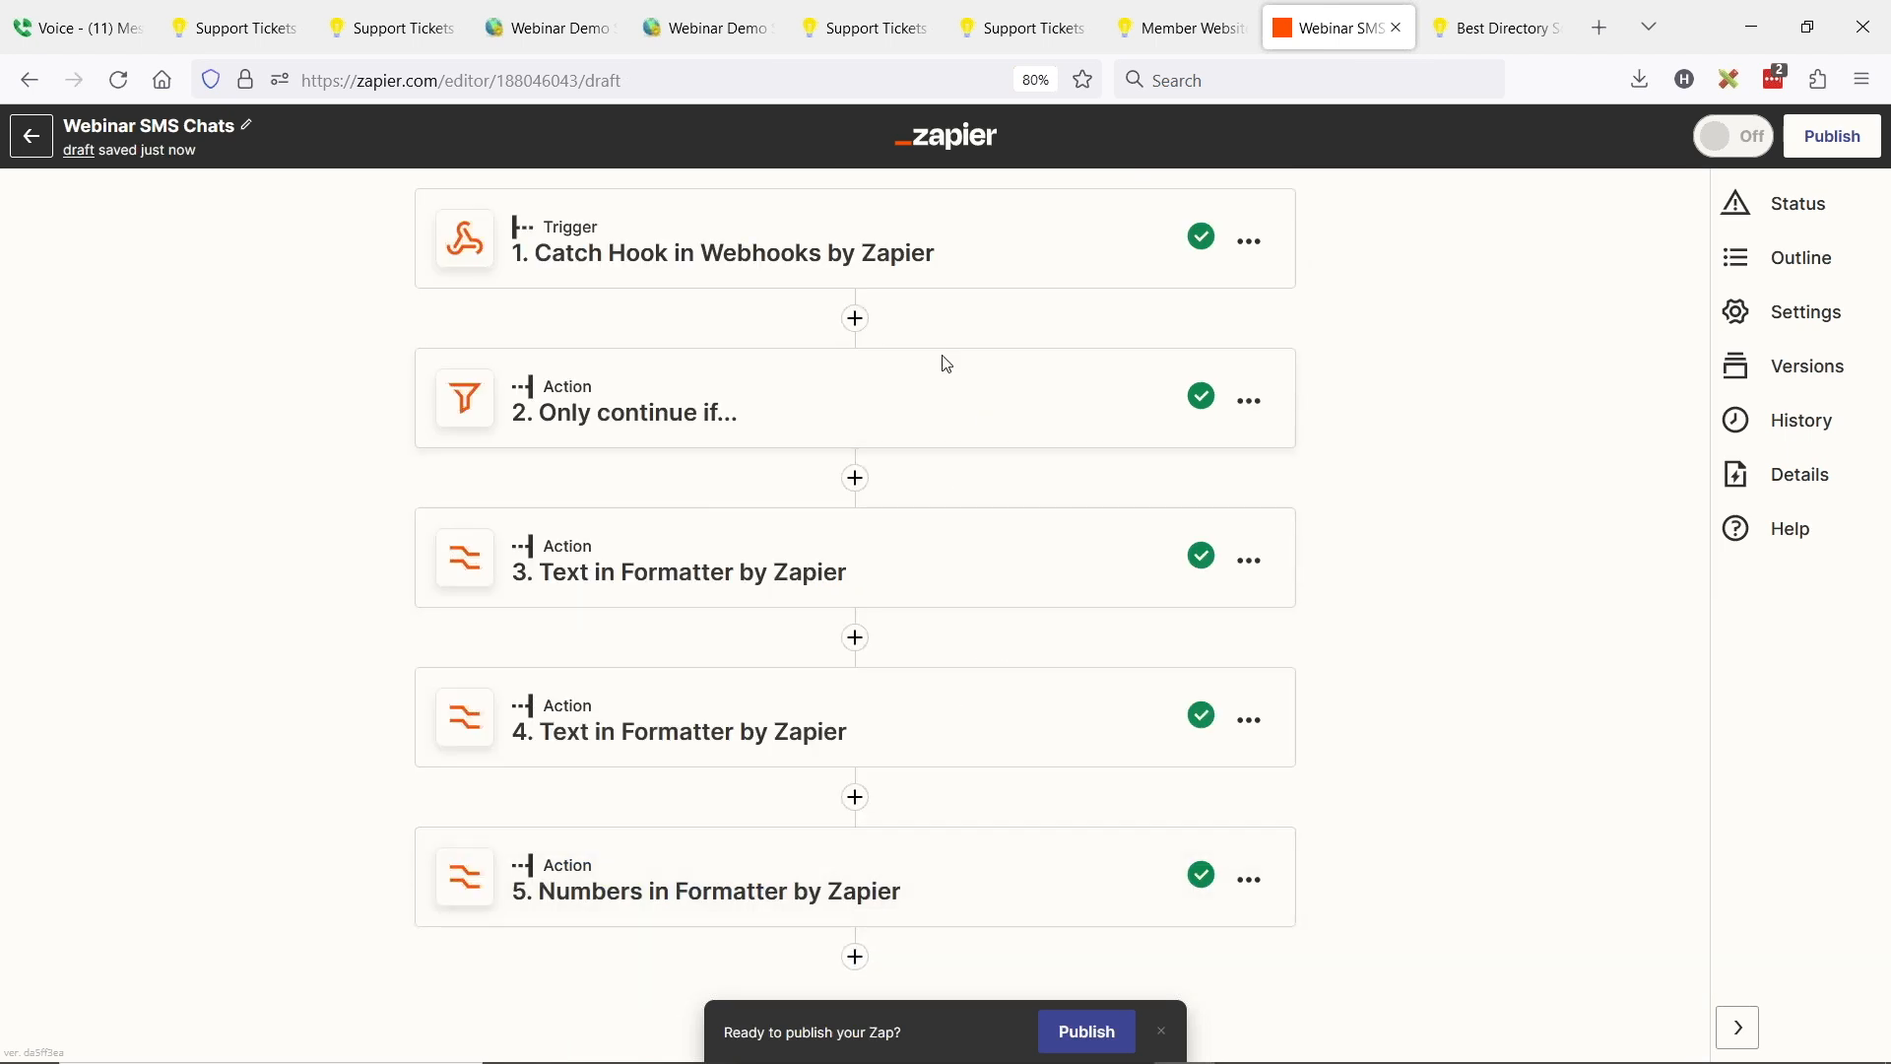
Add URL Shortener by Zapier as step 6 with Shorten URL as its event, and continue to the action setup
click(855, 957)
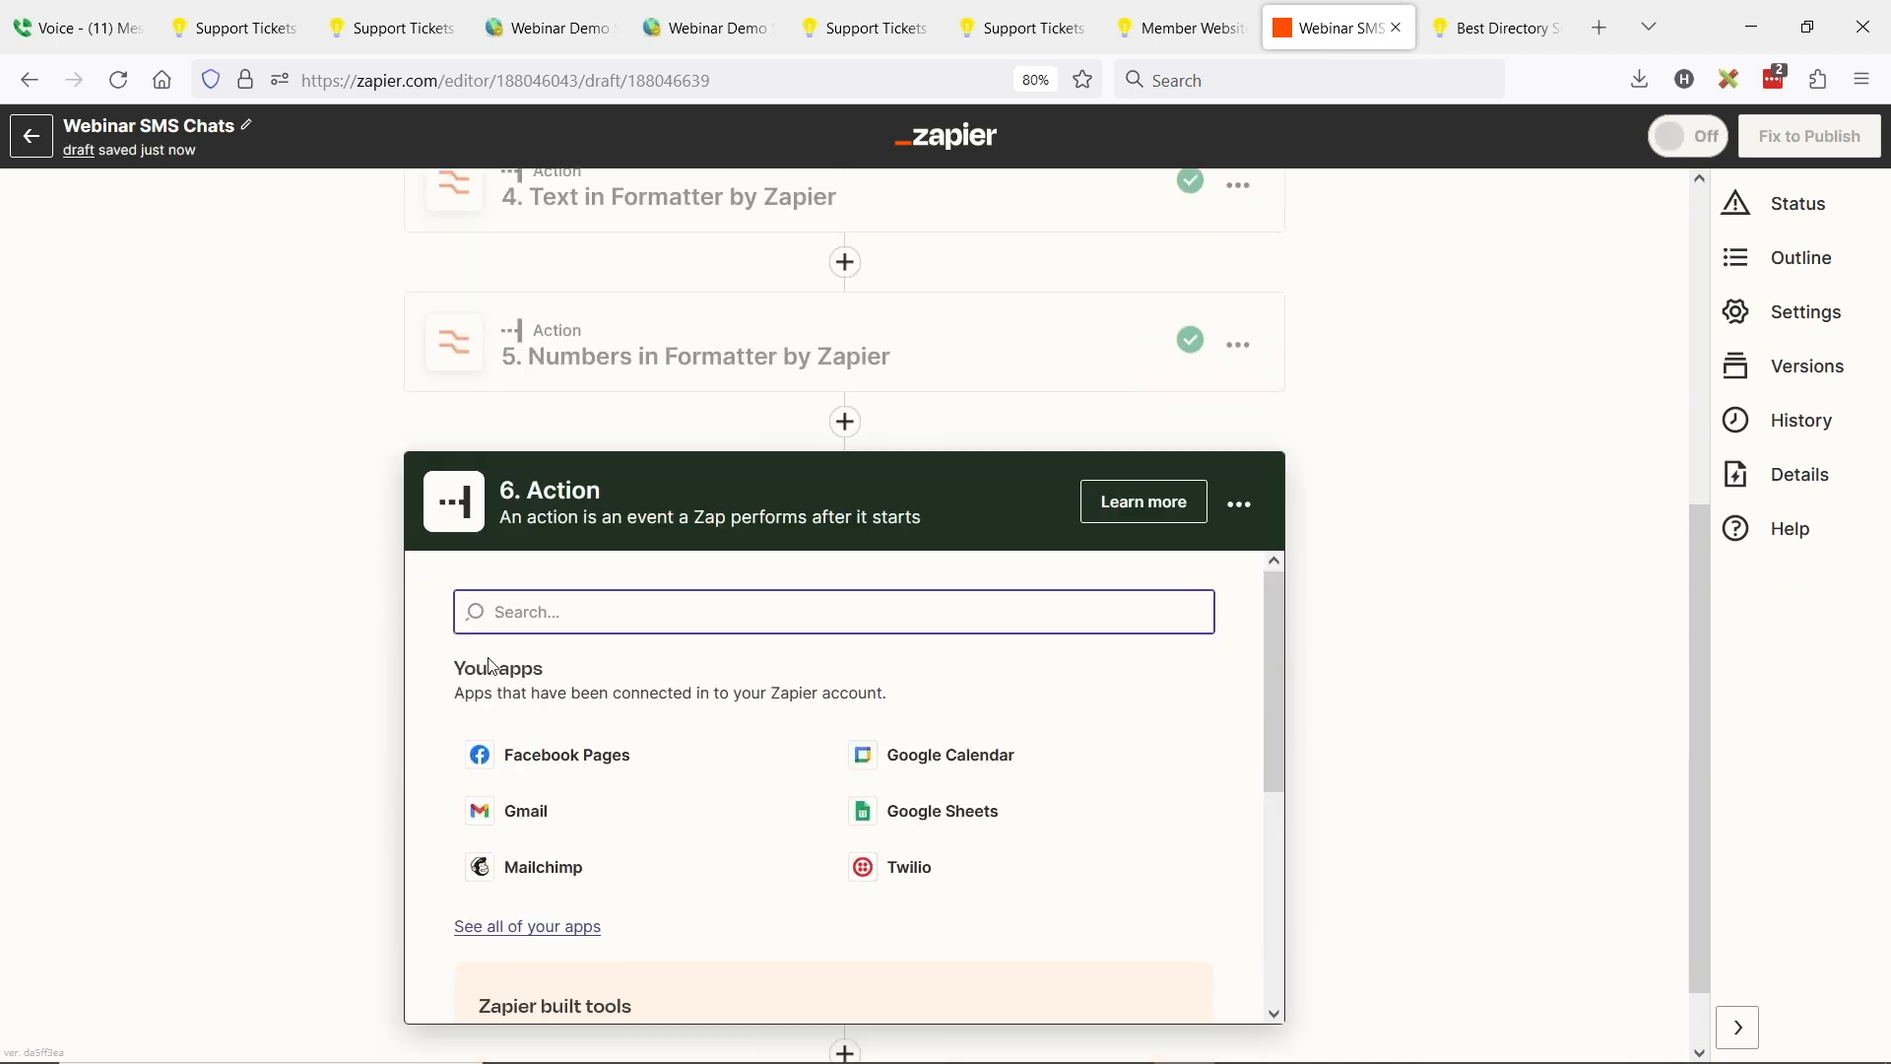
text(url s)
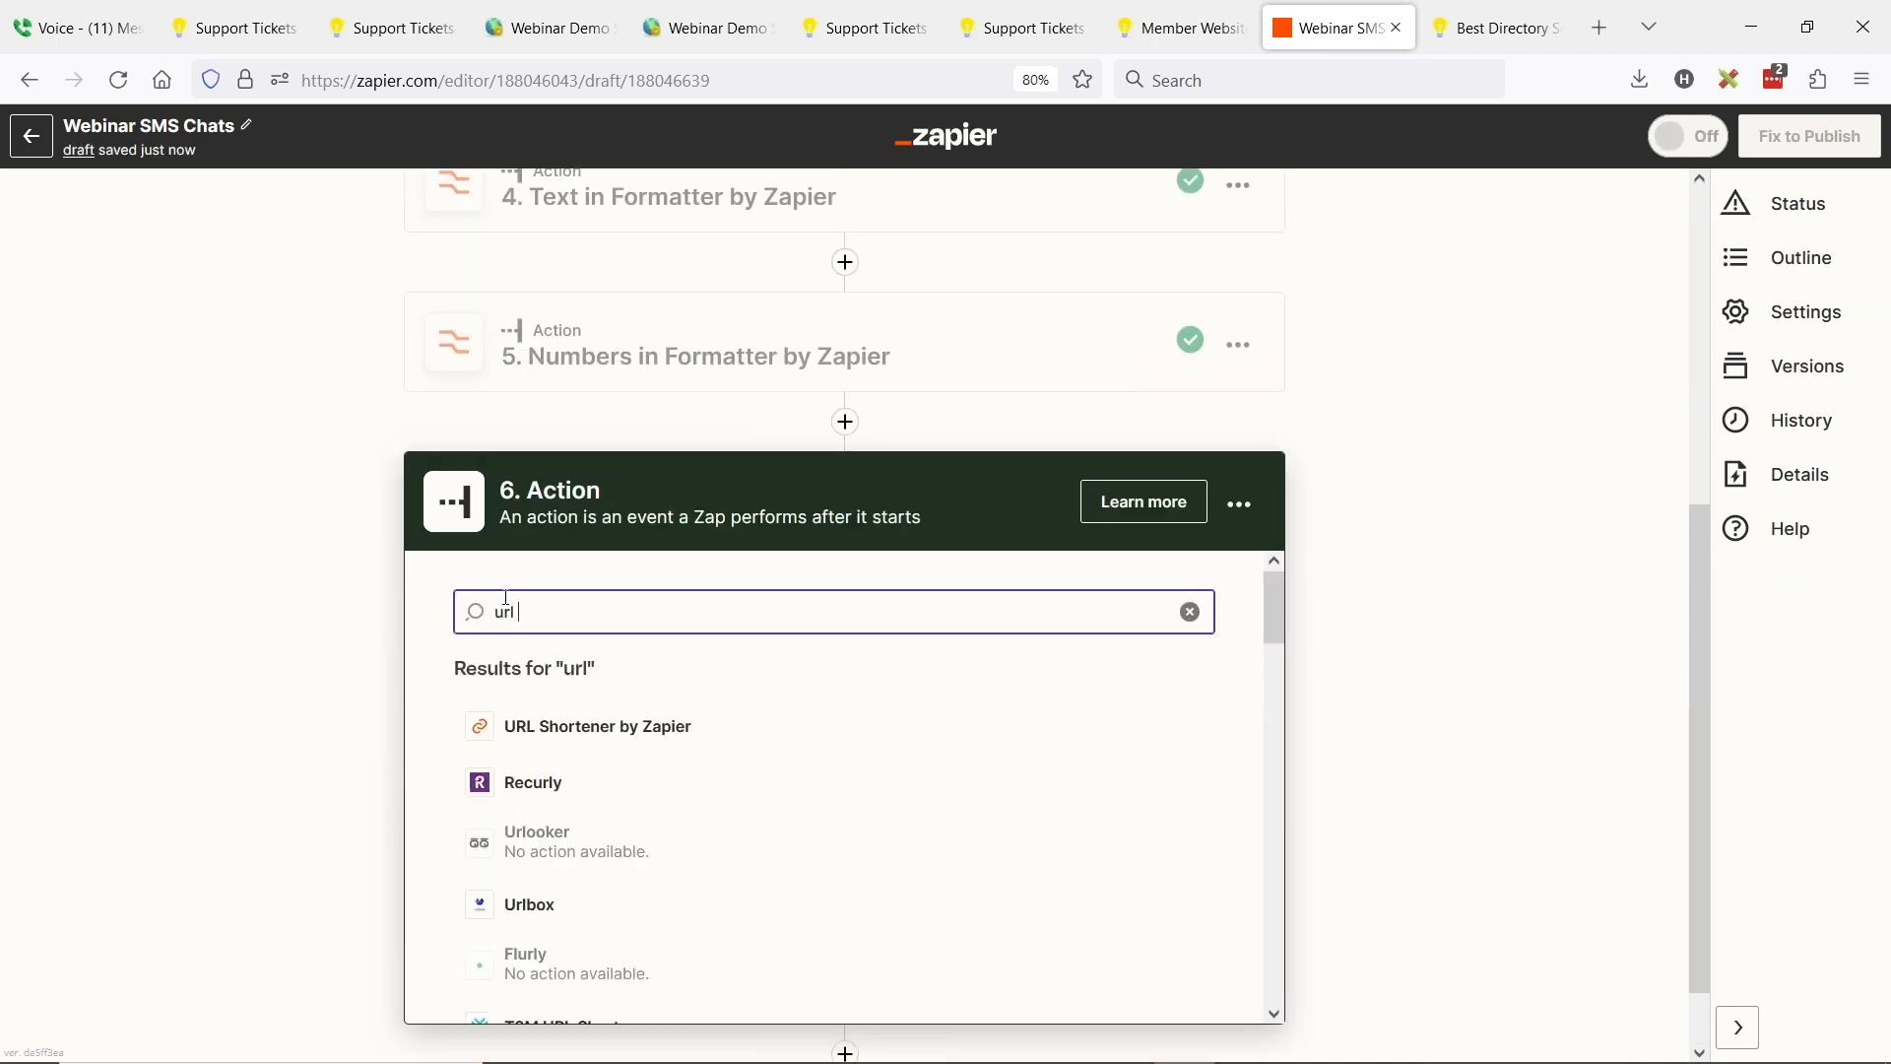
click(596, 746)
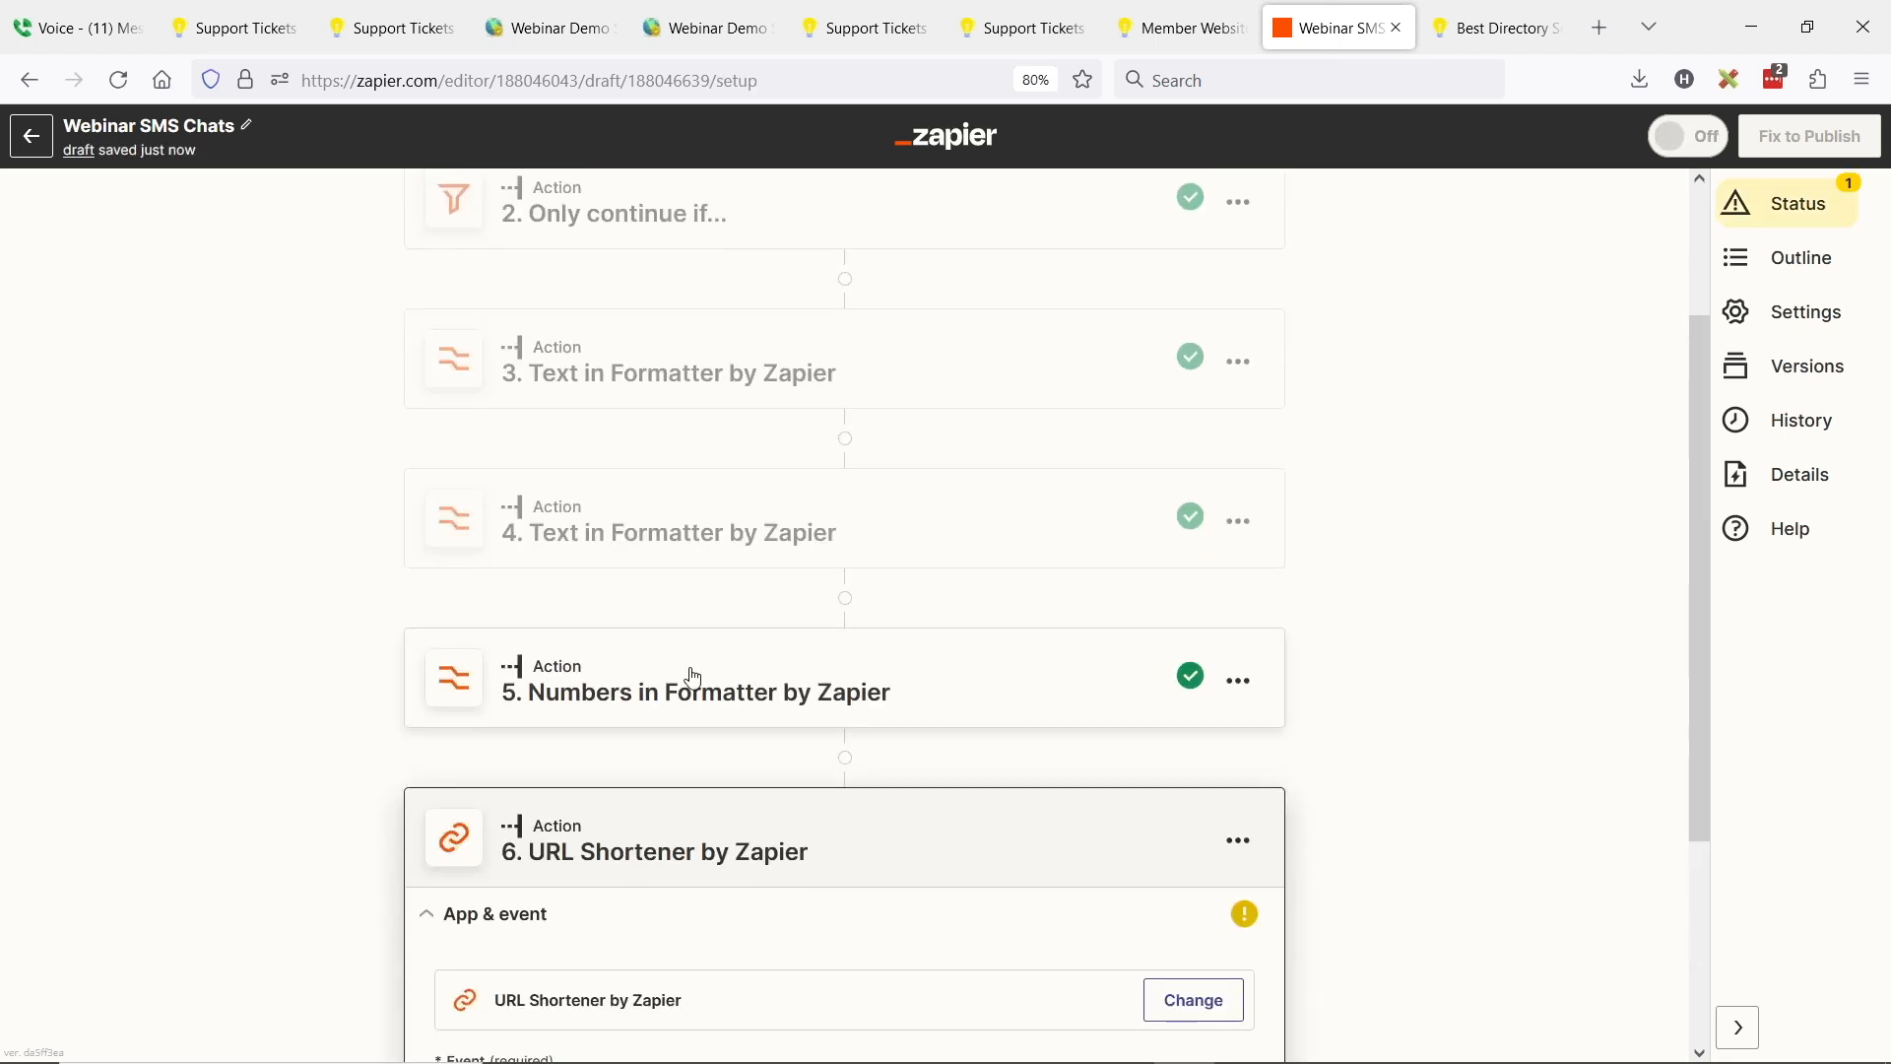
click(538, 778)
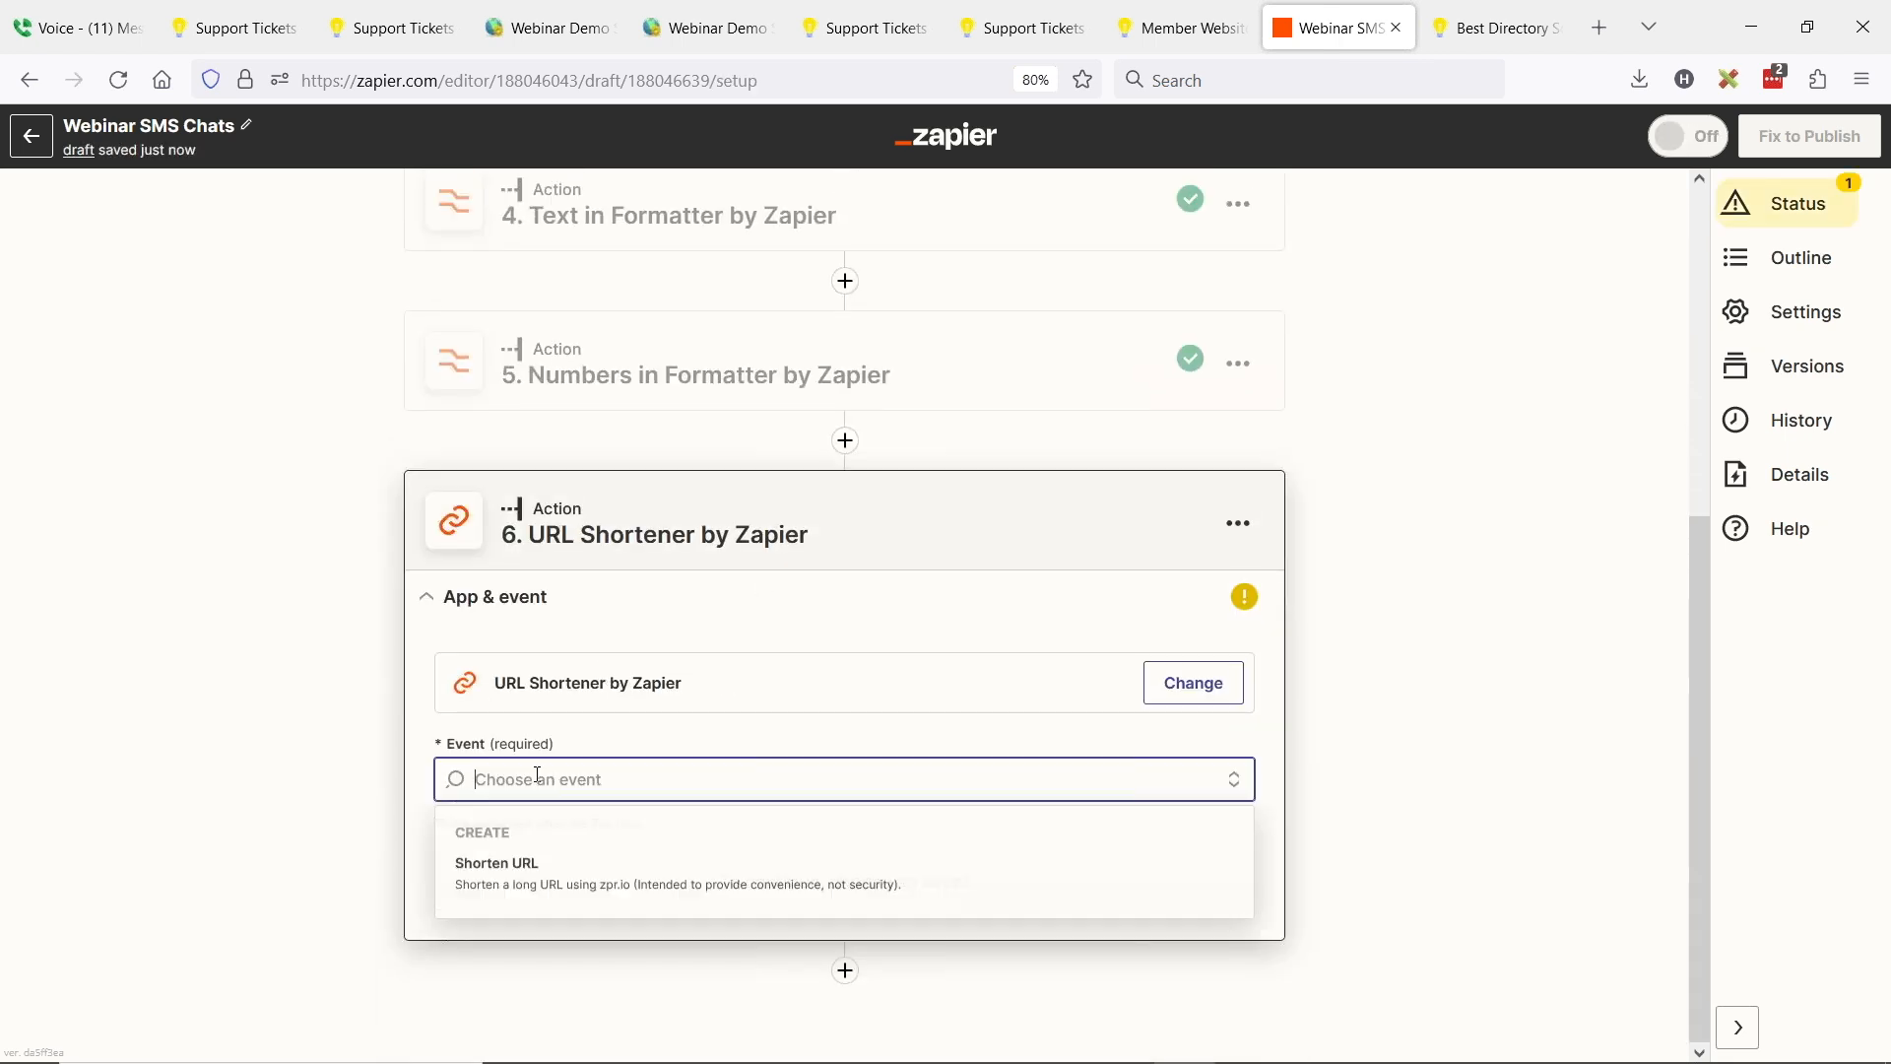
click(557, 876)
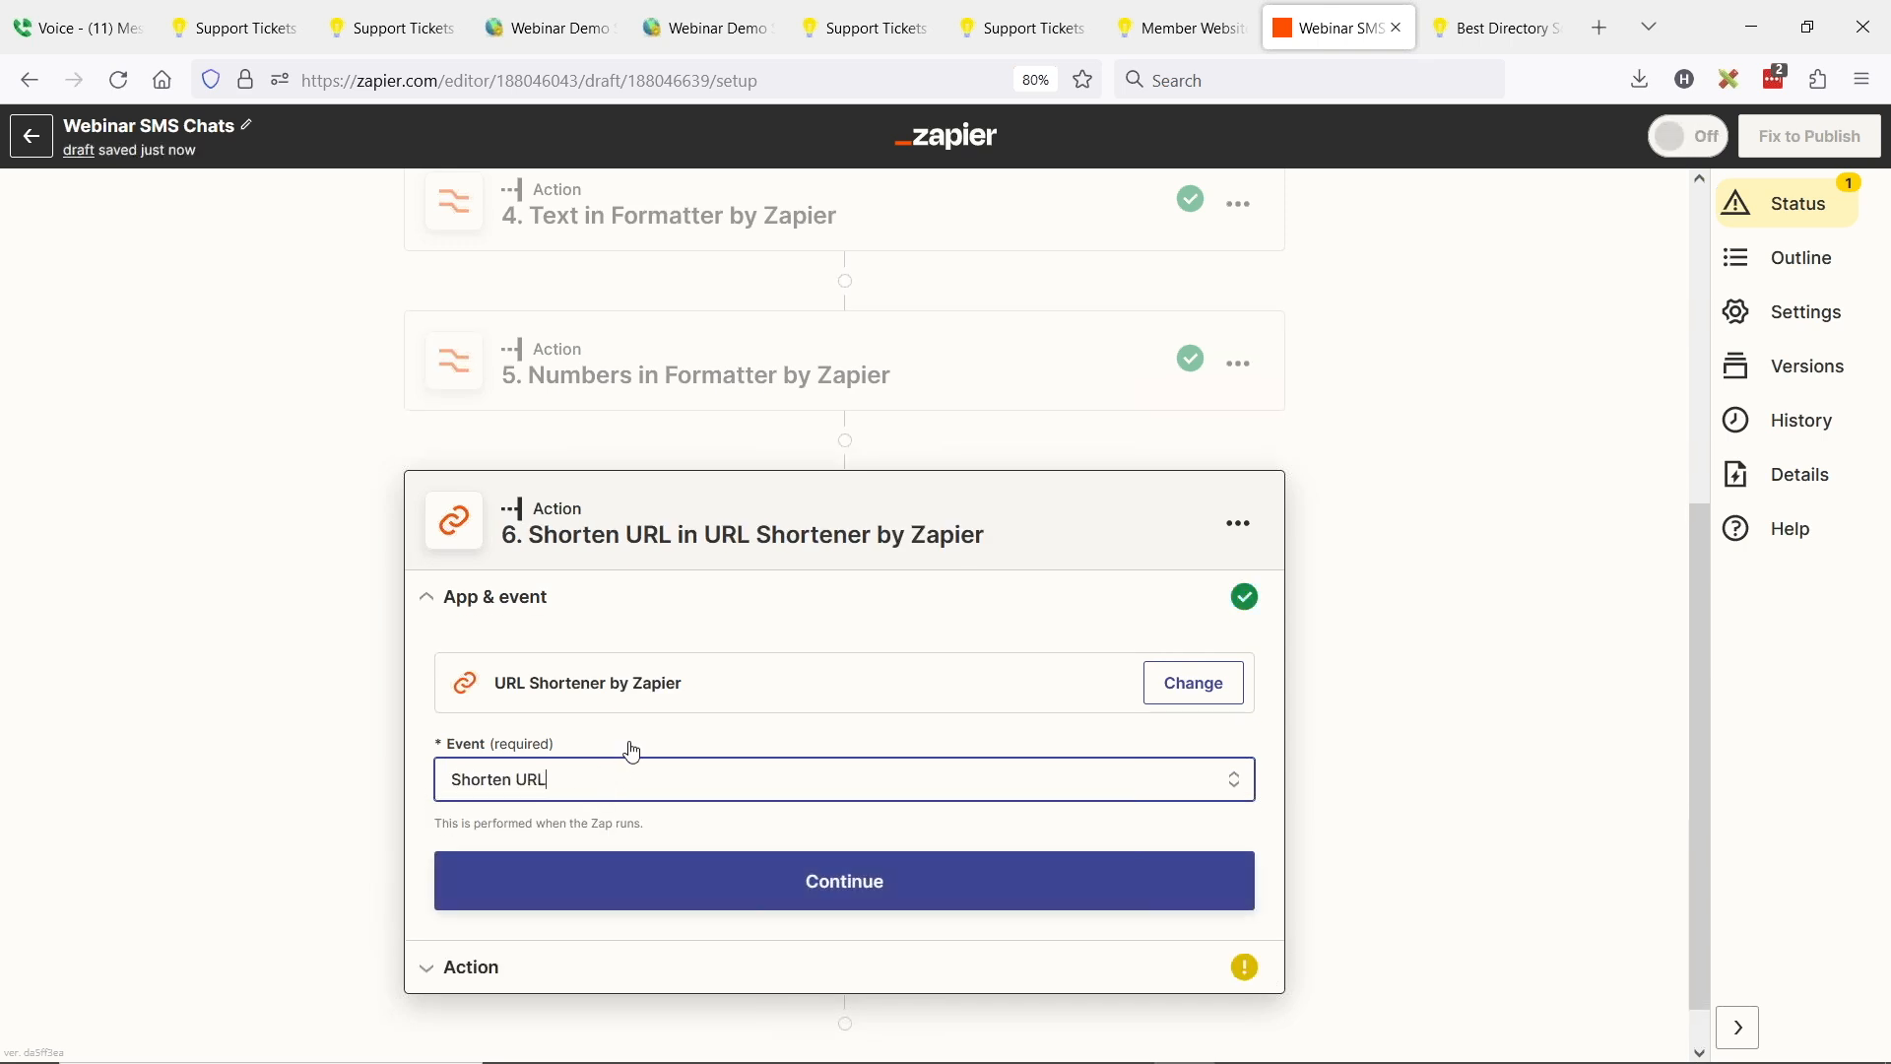
click(635, 897)
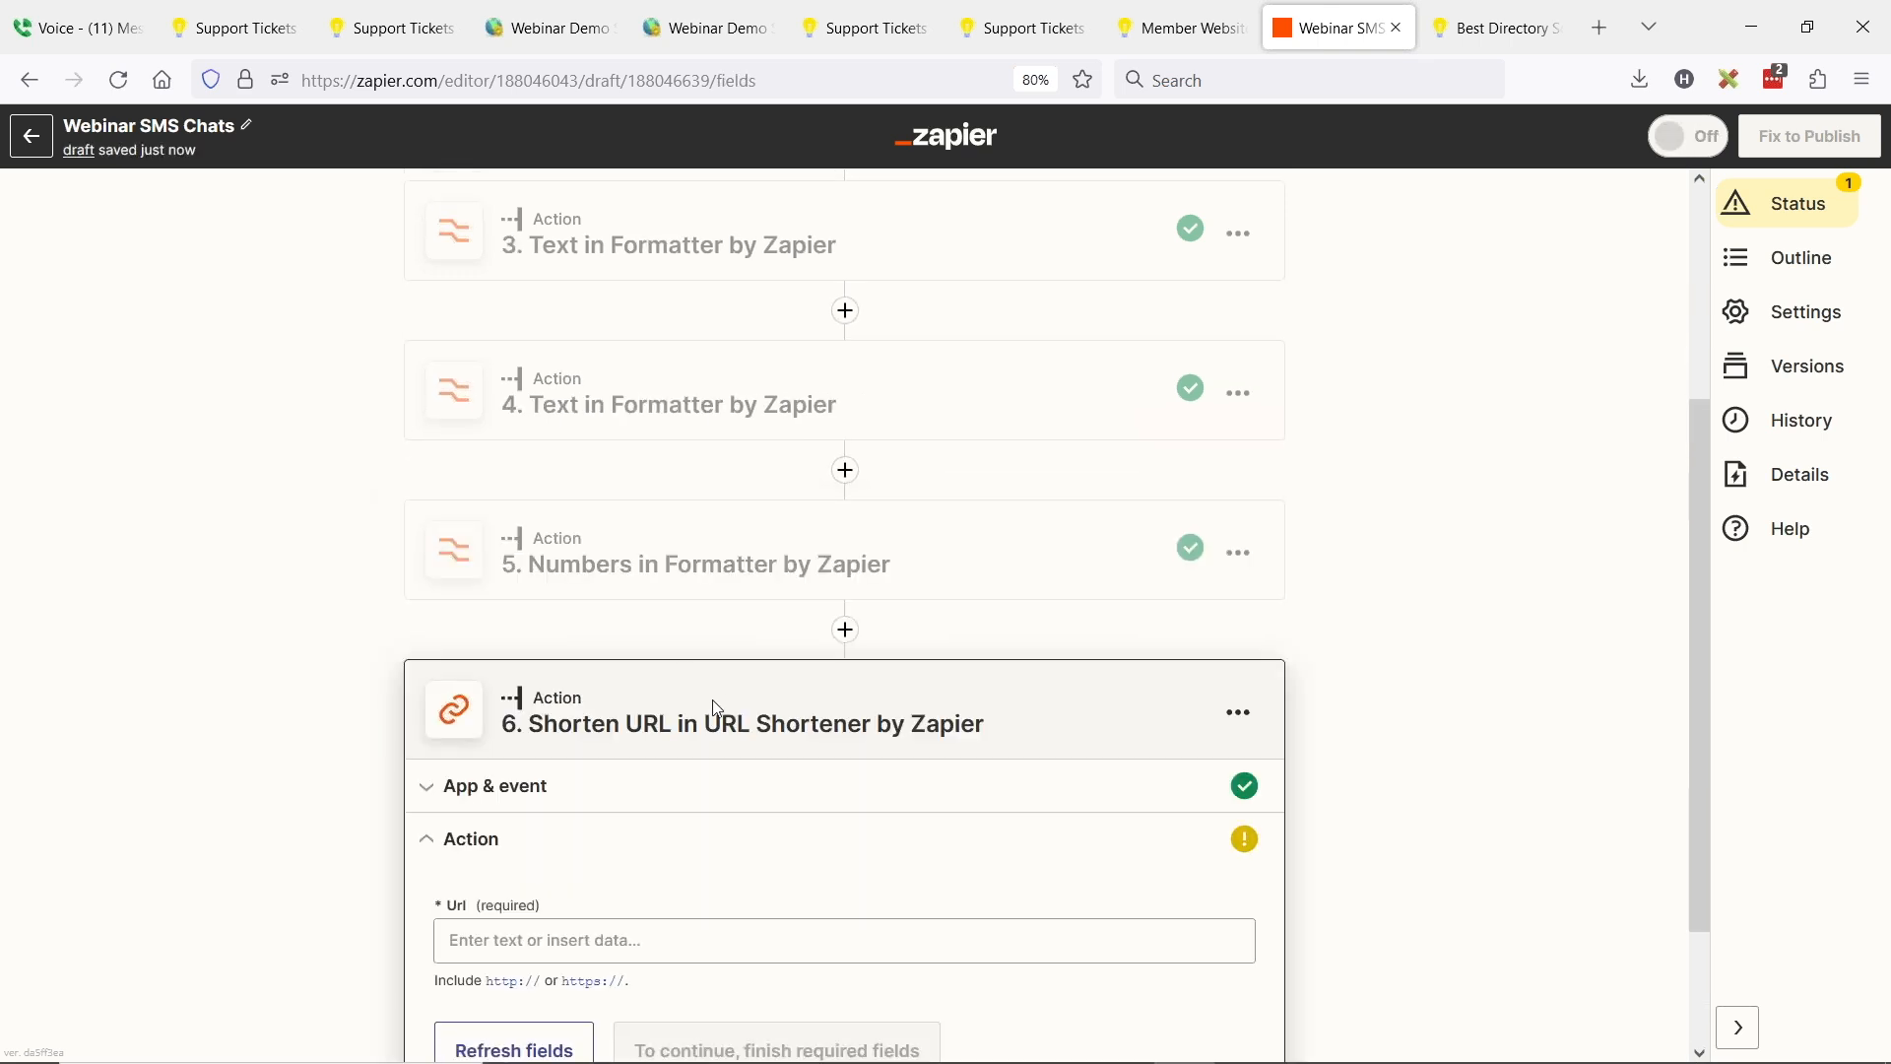
Insert the webhook's Chat Message Receiver Link field as the Url to shorten, and continue to the test
click(625, 825)
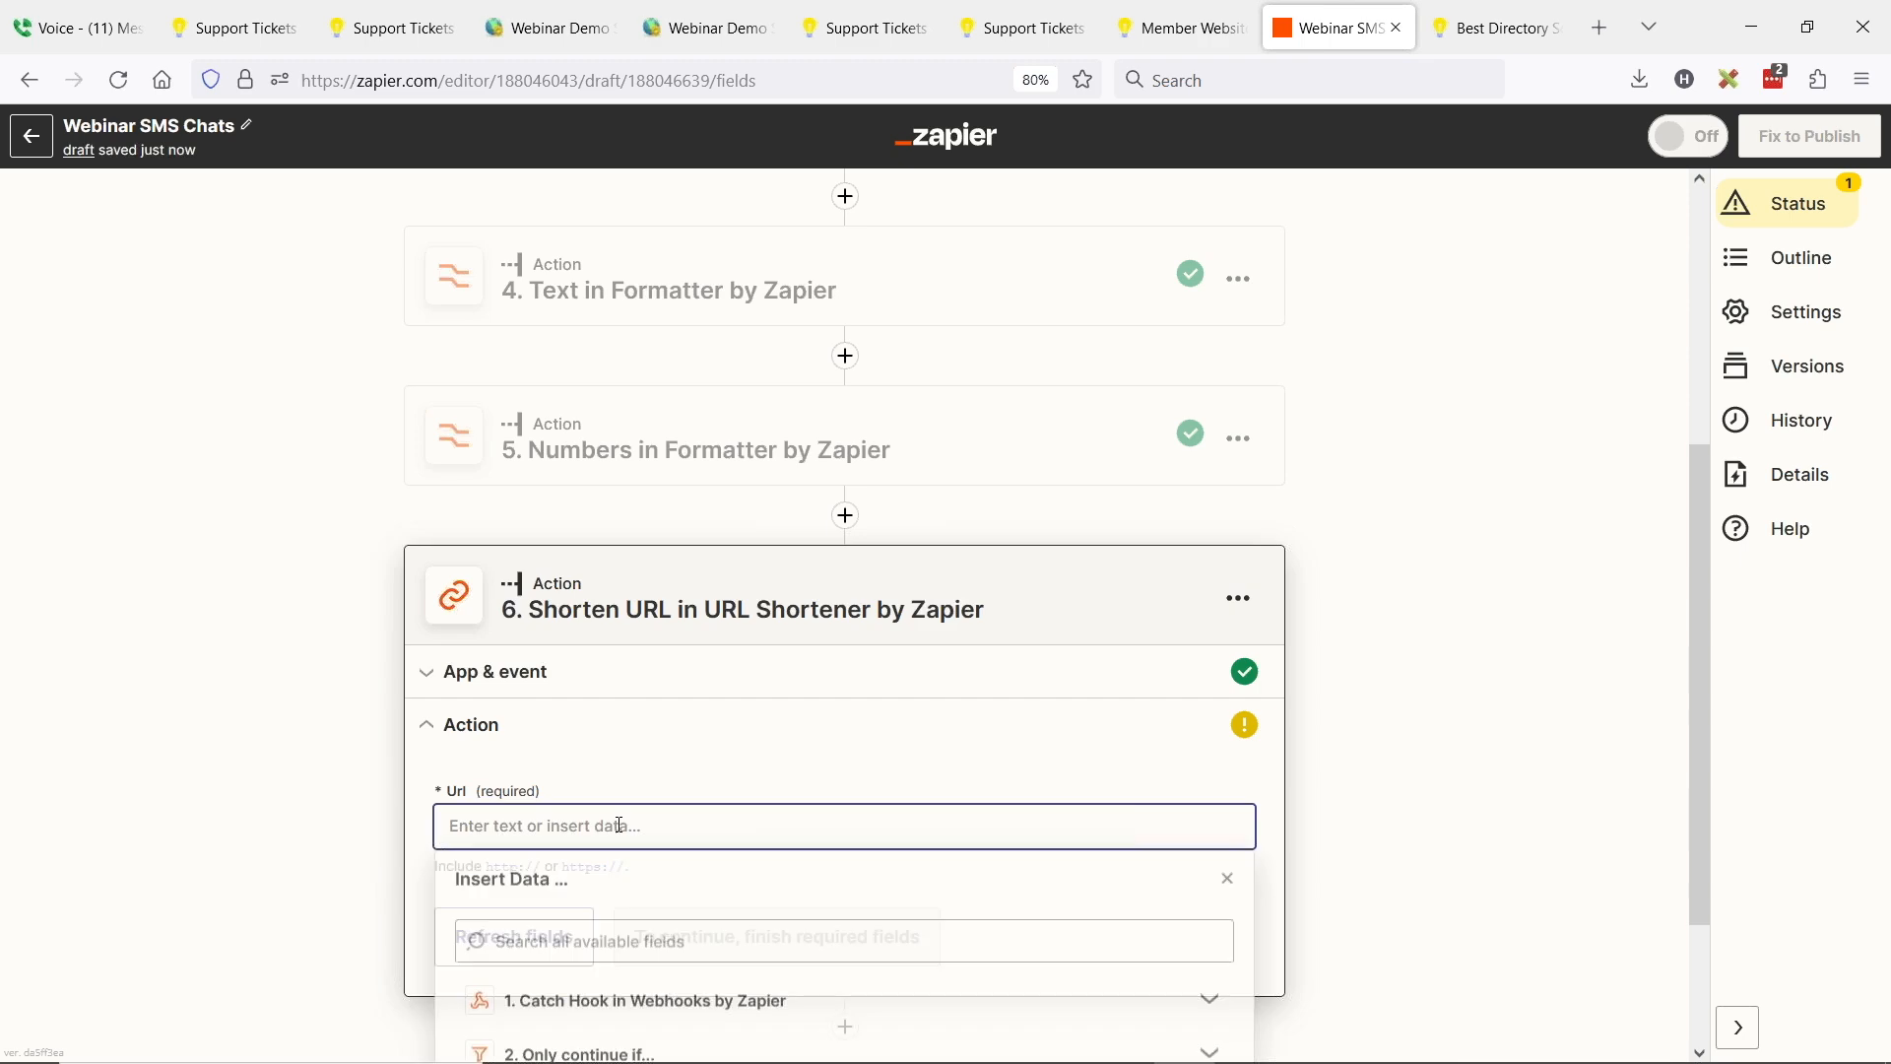
scroll(690, 788, down, 2)
click(728, 795)
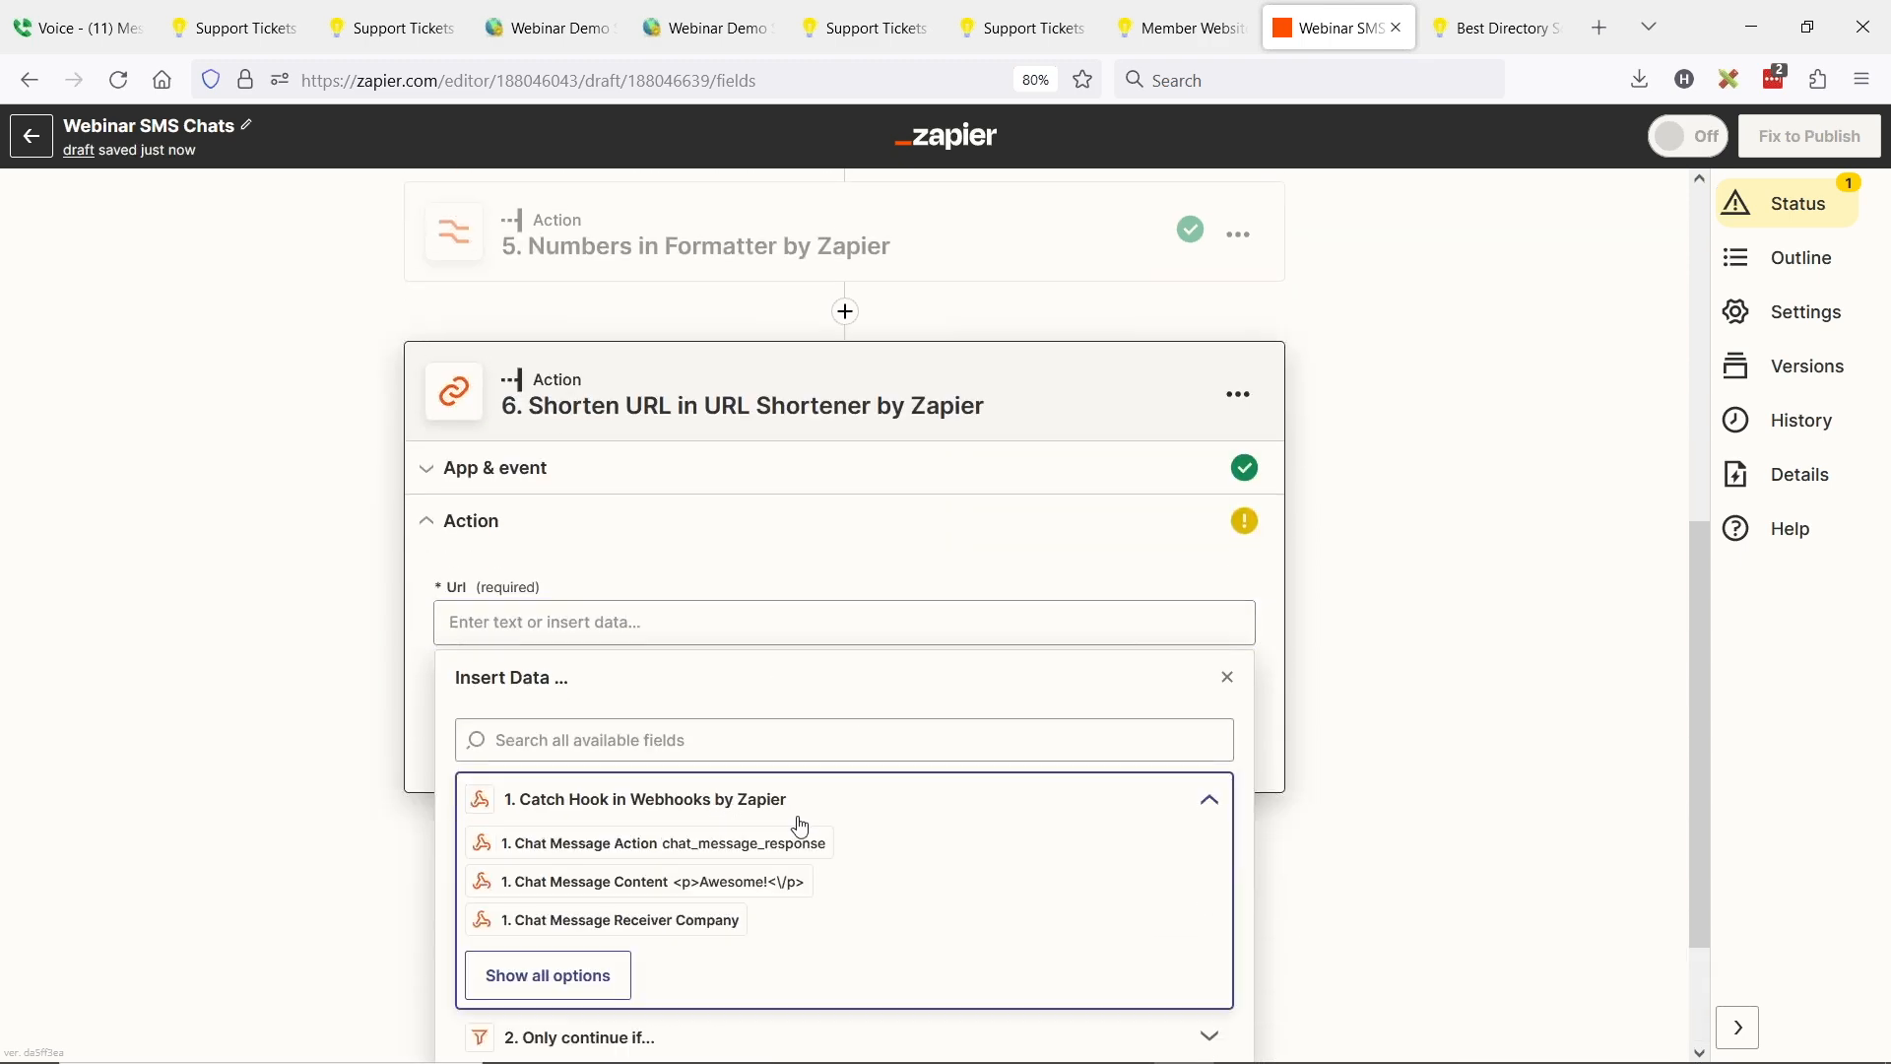
click(547, 992)
scroll(984, 722, down, 4)
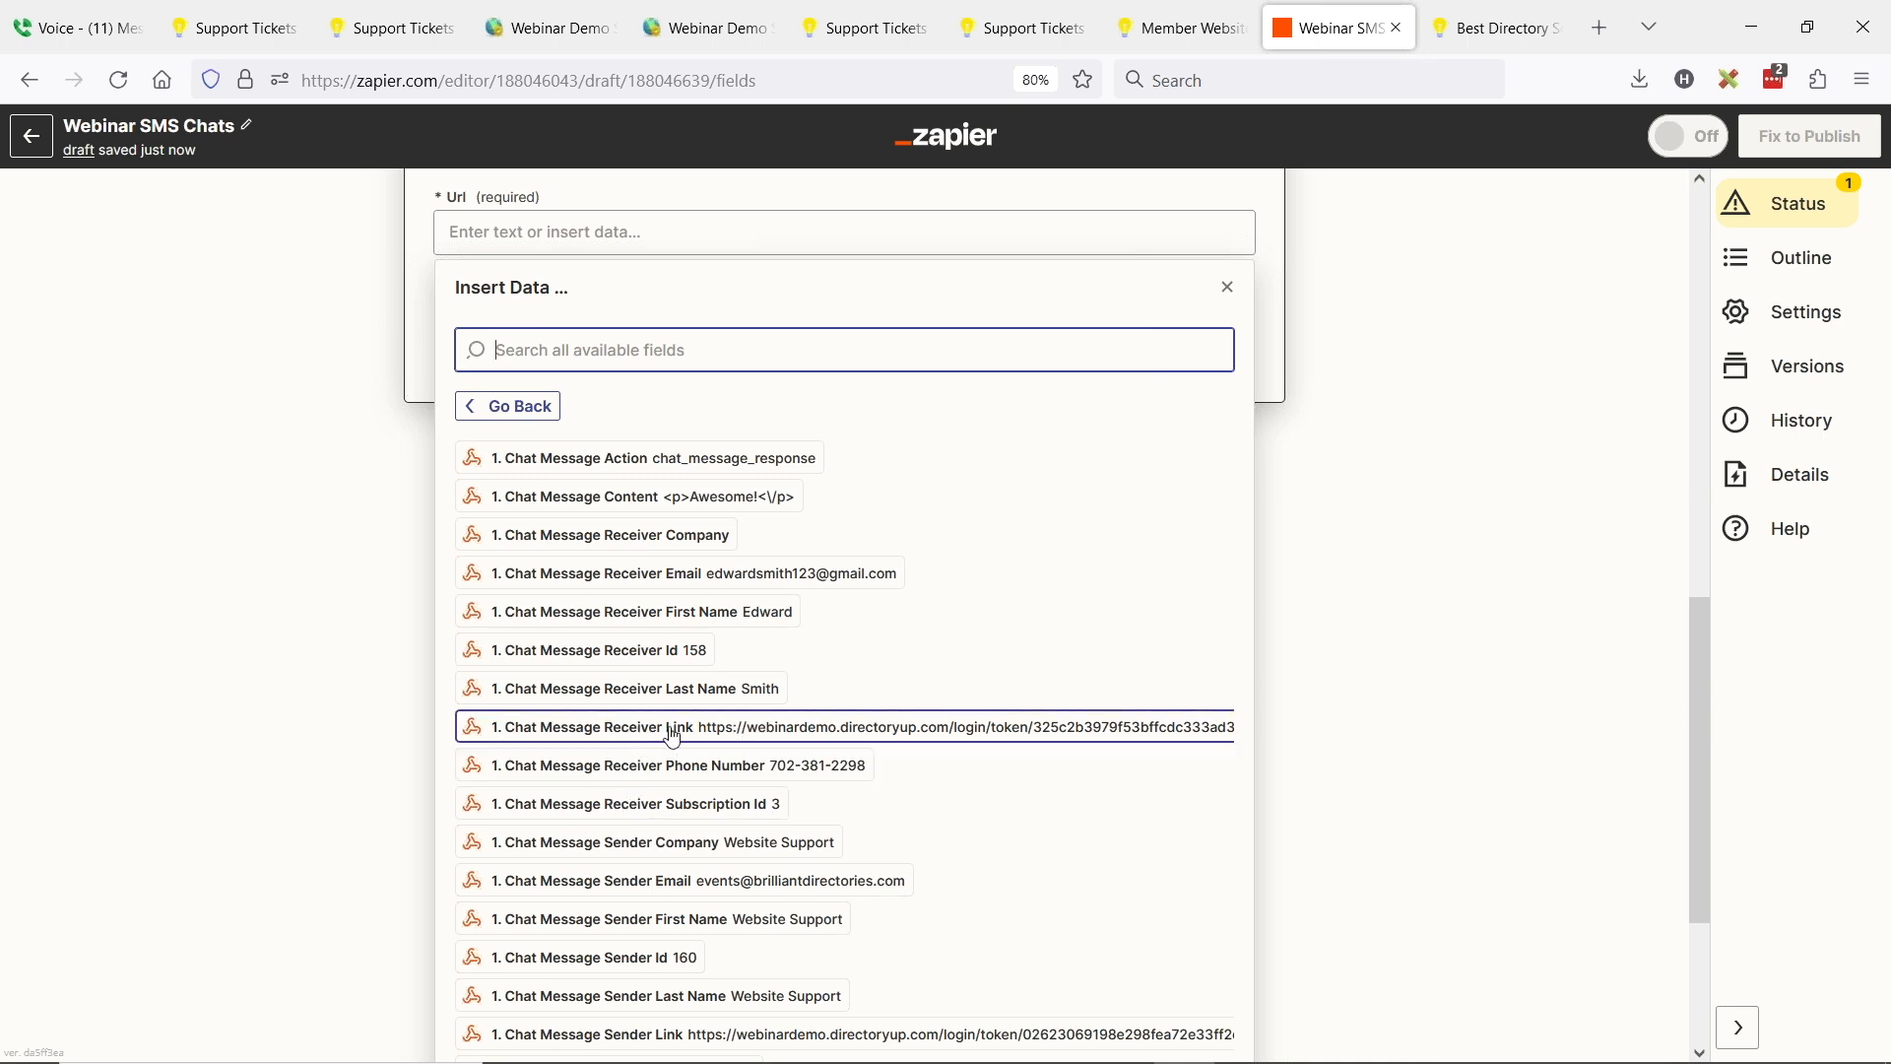
click(1027, 730)
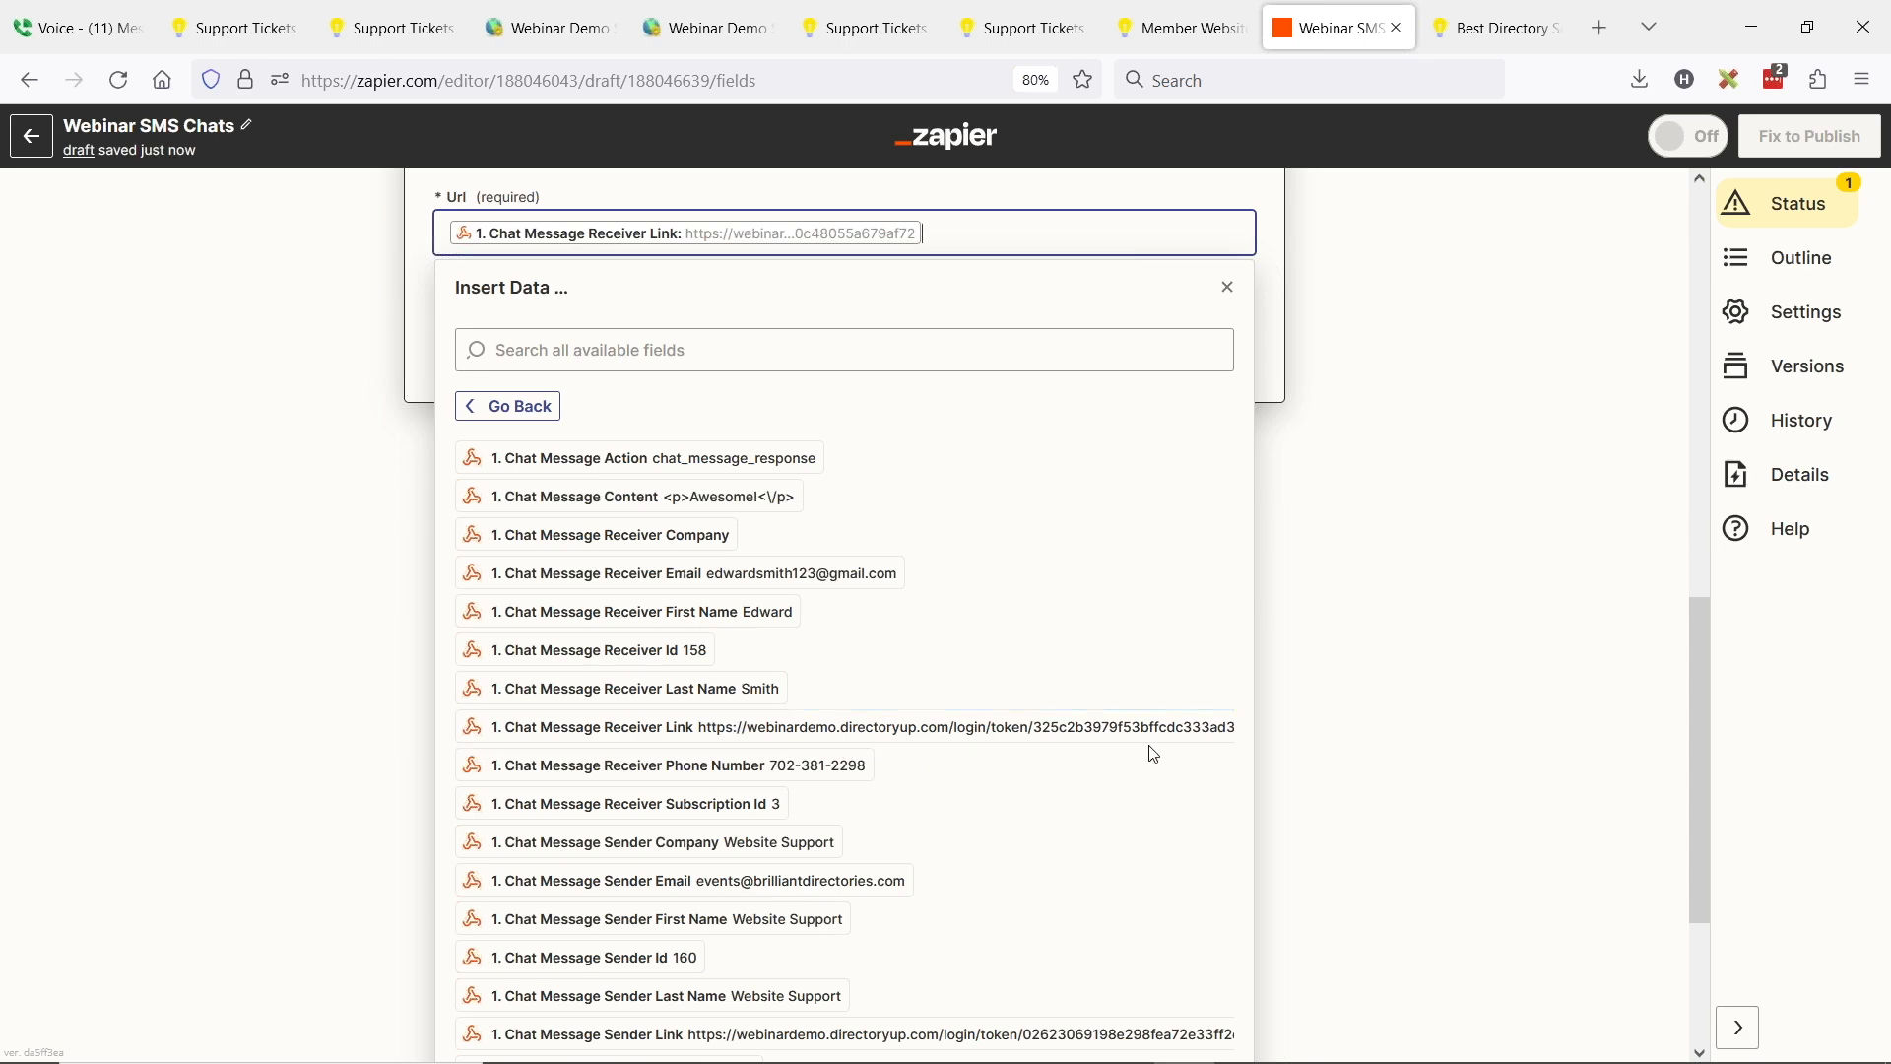
click(346, 501)
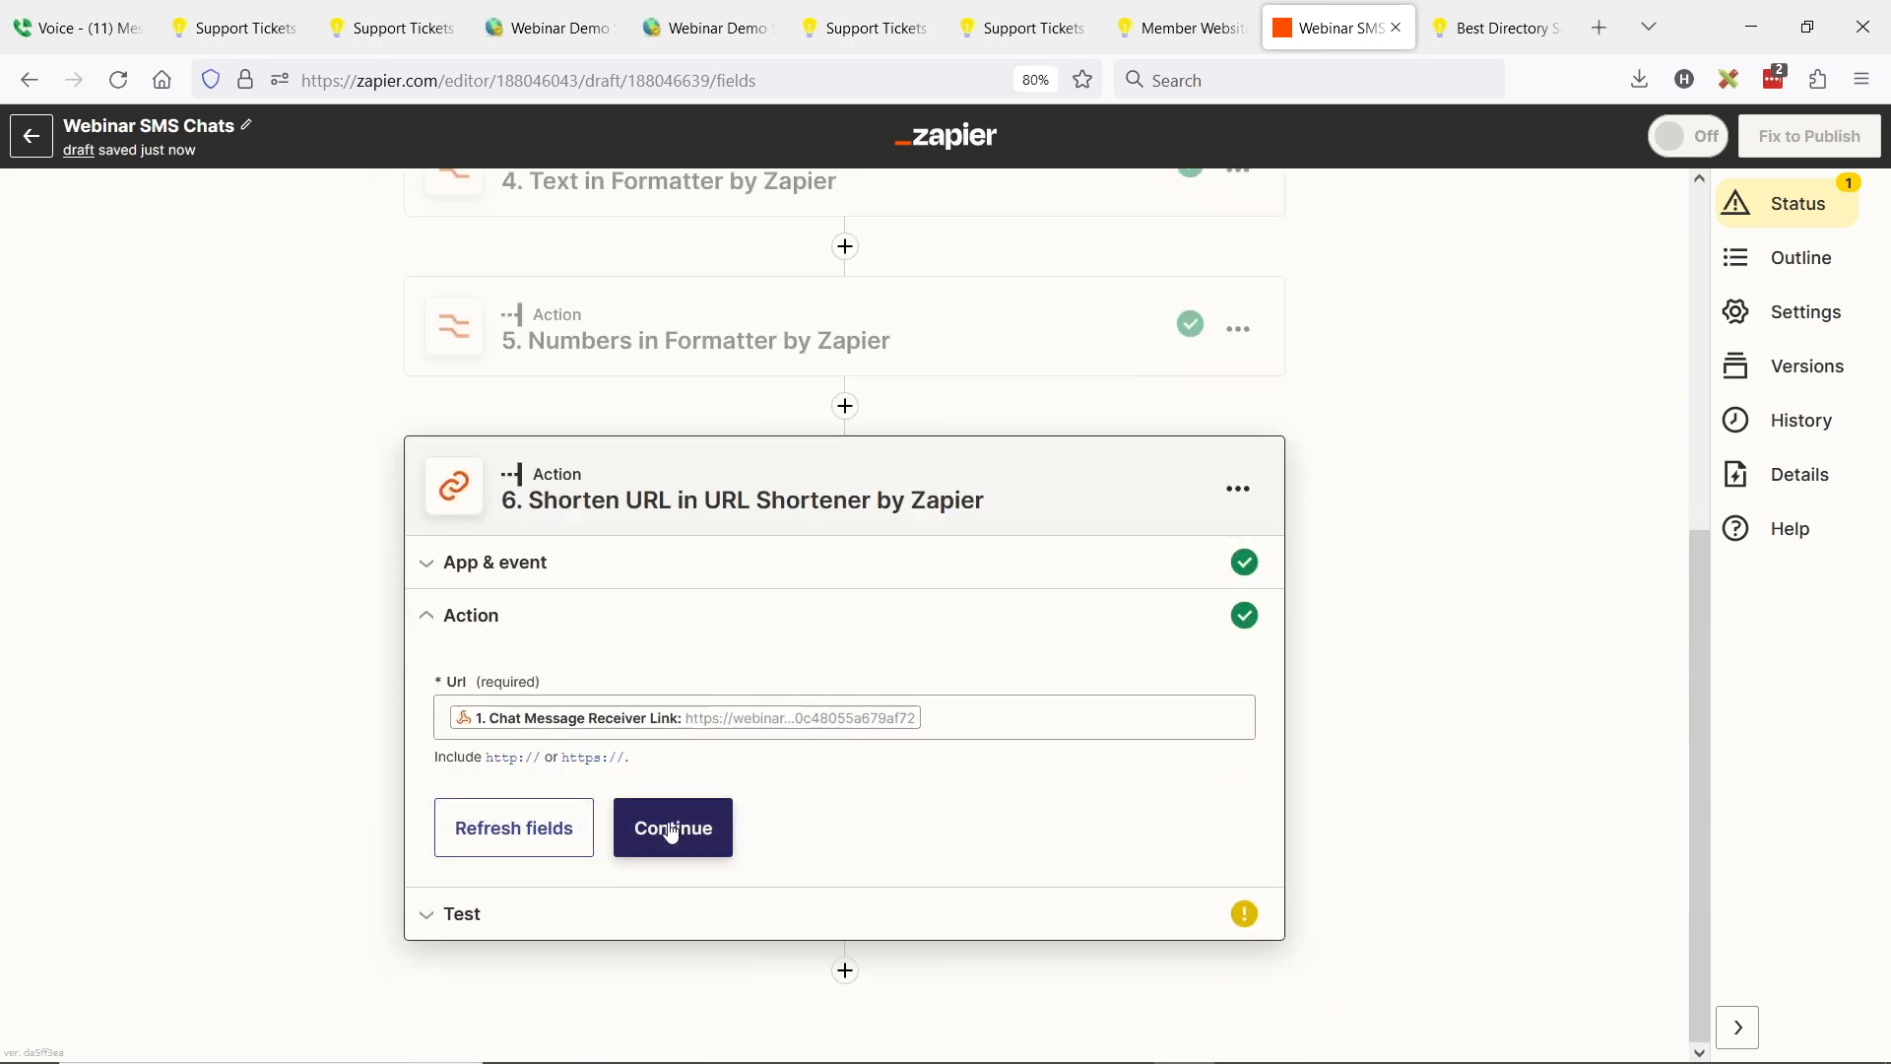
click(678, 830)
Test the Shorten URL action, check the shortened url in the result, and close step 6
click(674, 891)
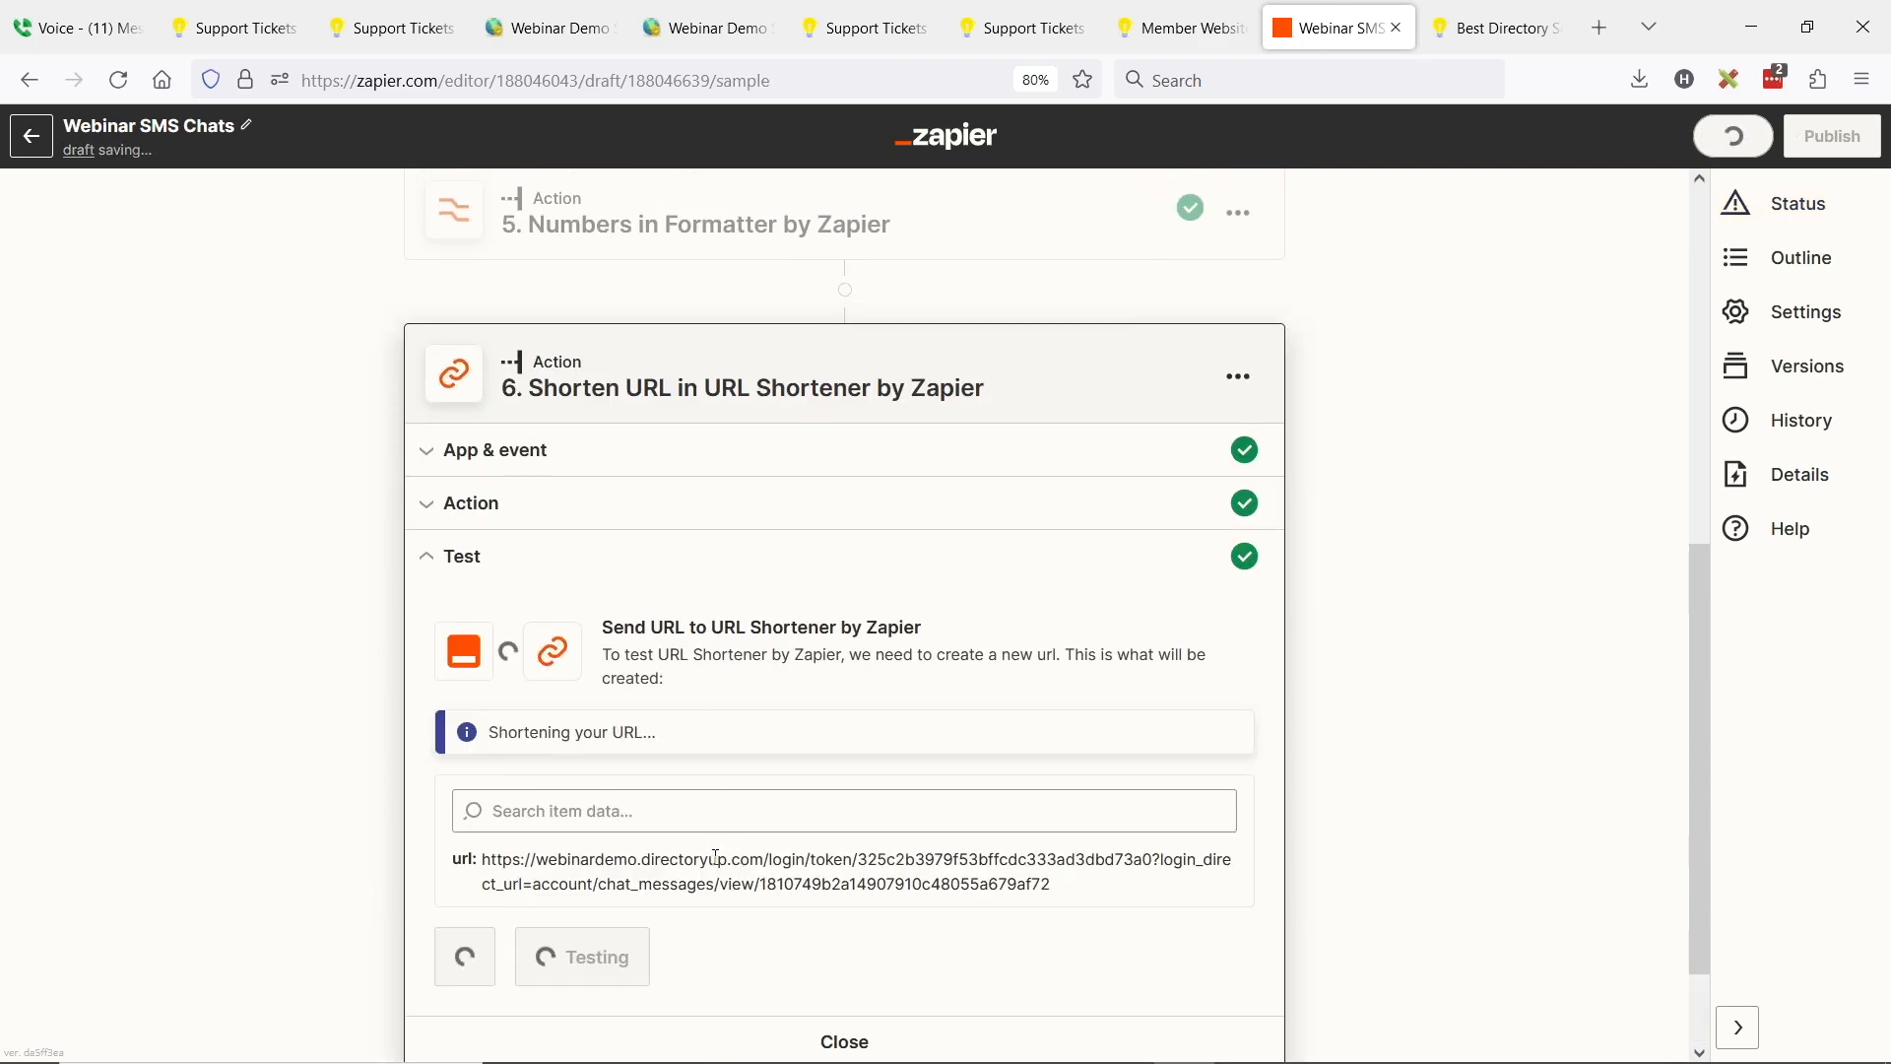
mouse_move(461, 693)
mouse_down()
mouse_move(740, 695)
mouse_move(493, 693)
mouse_up()
click(514, 694)
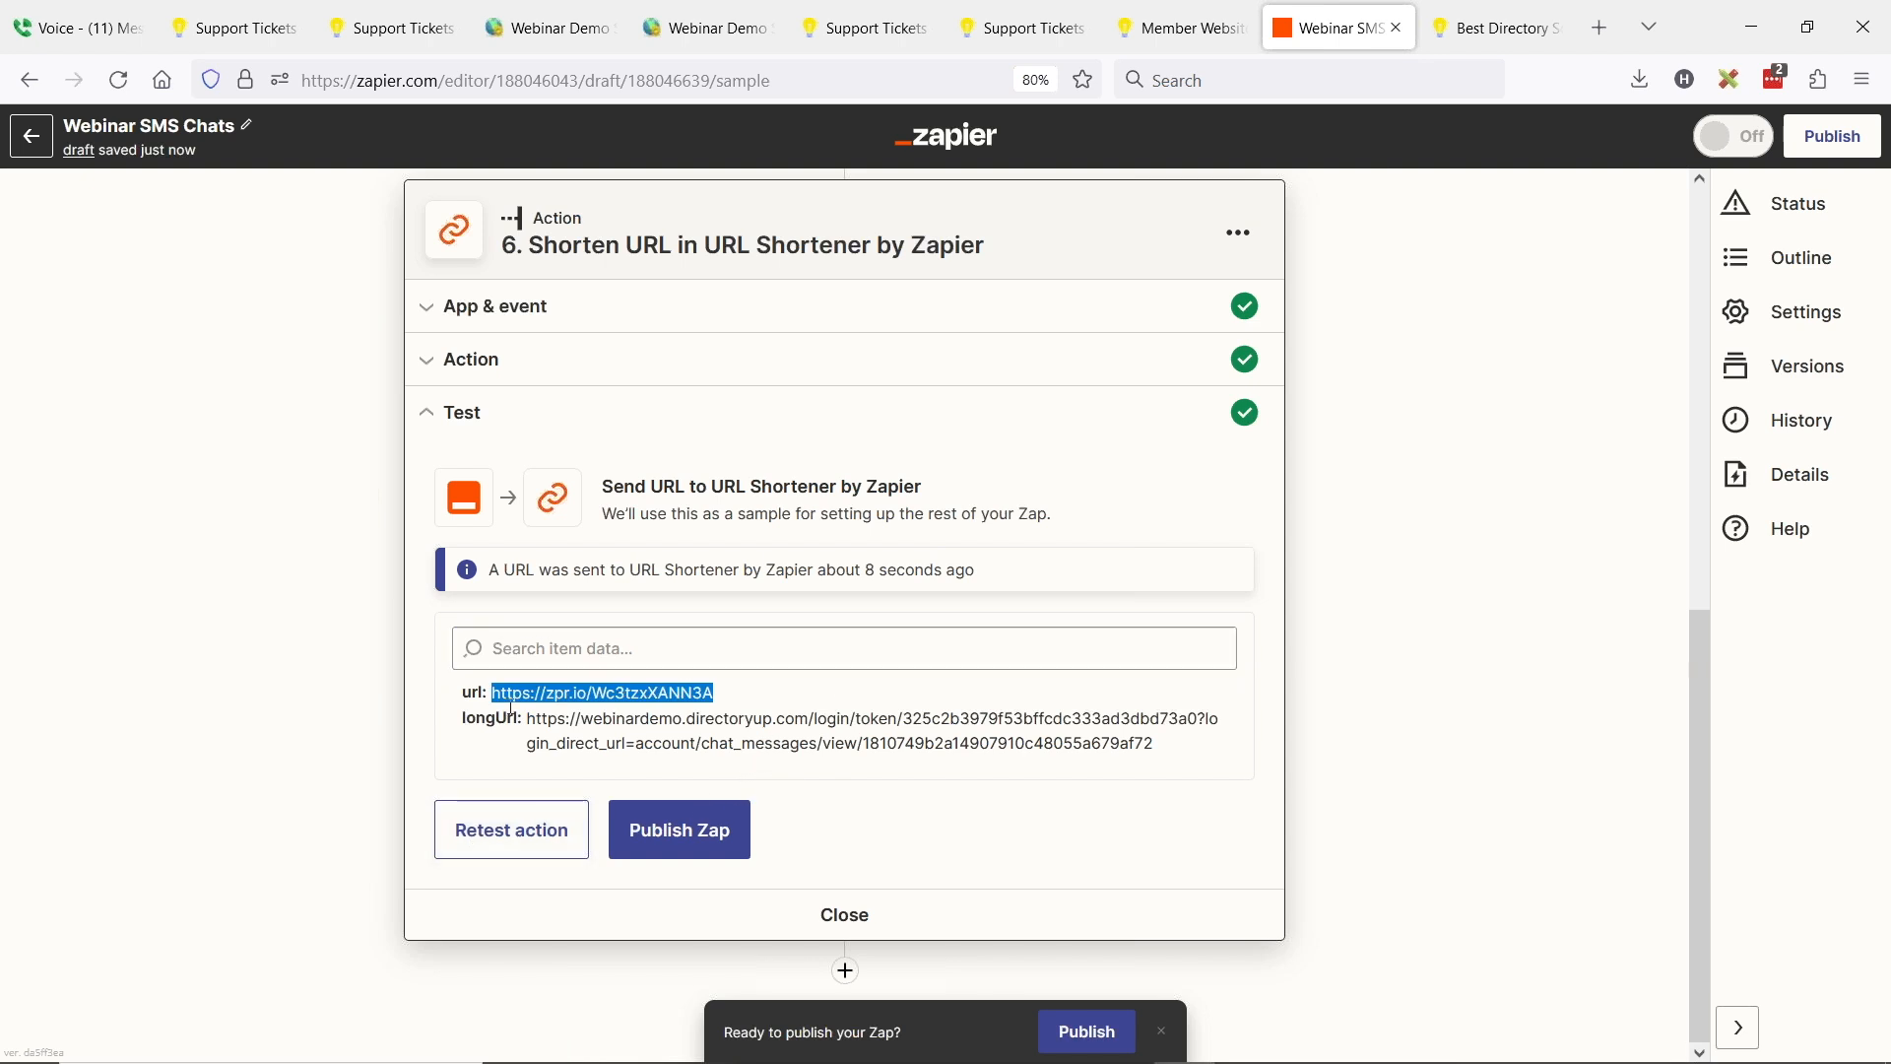
click(269, 620)
click(844, 914)
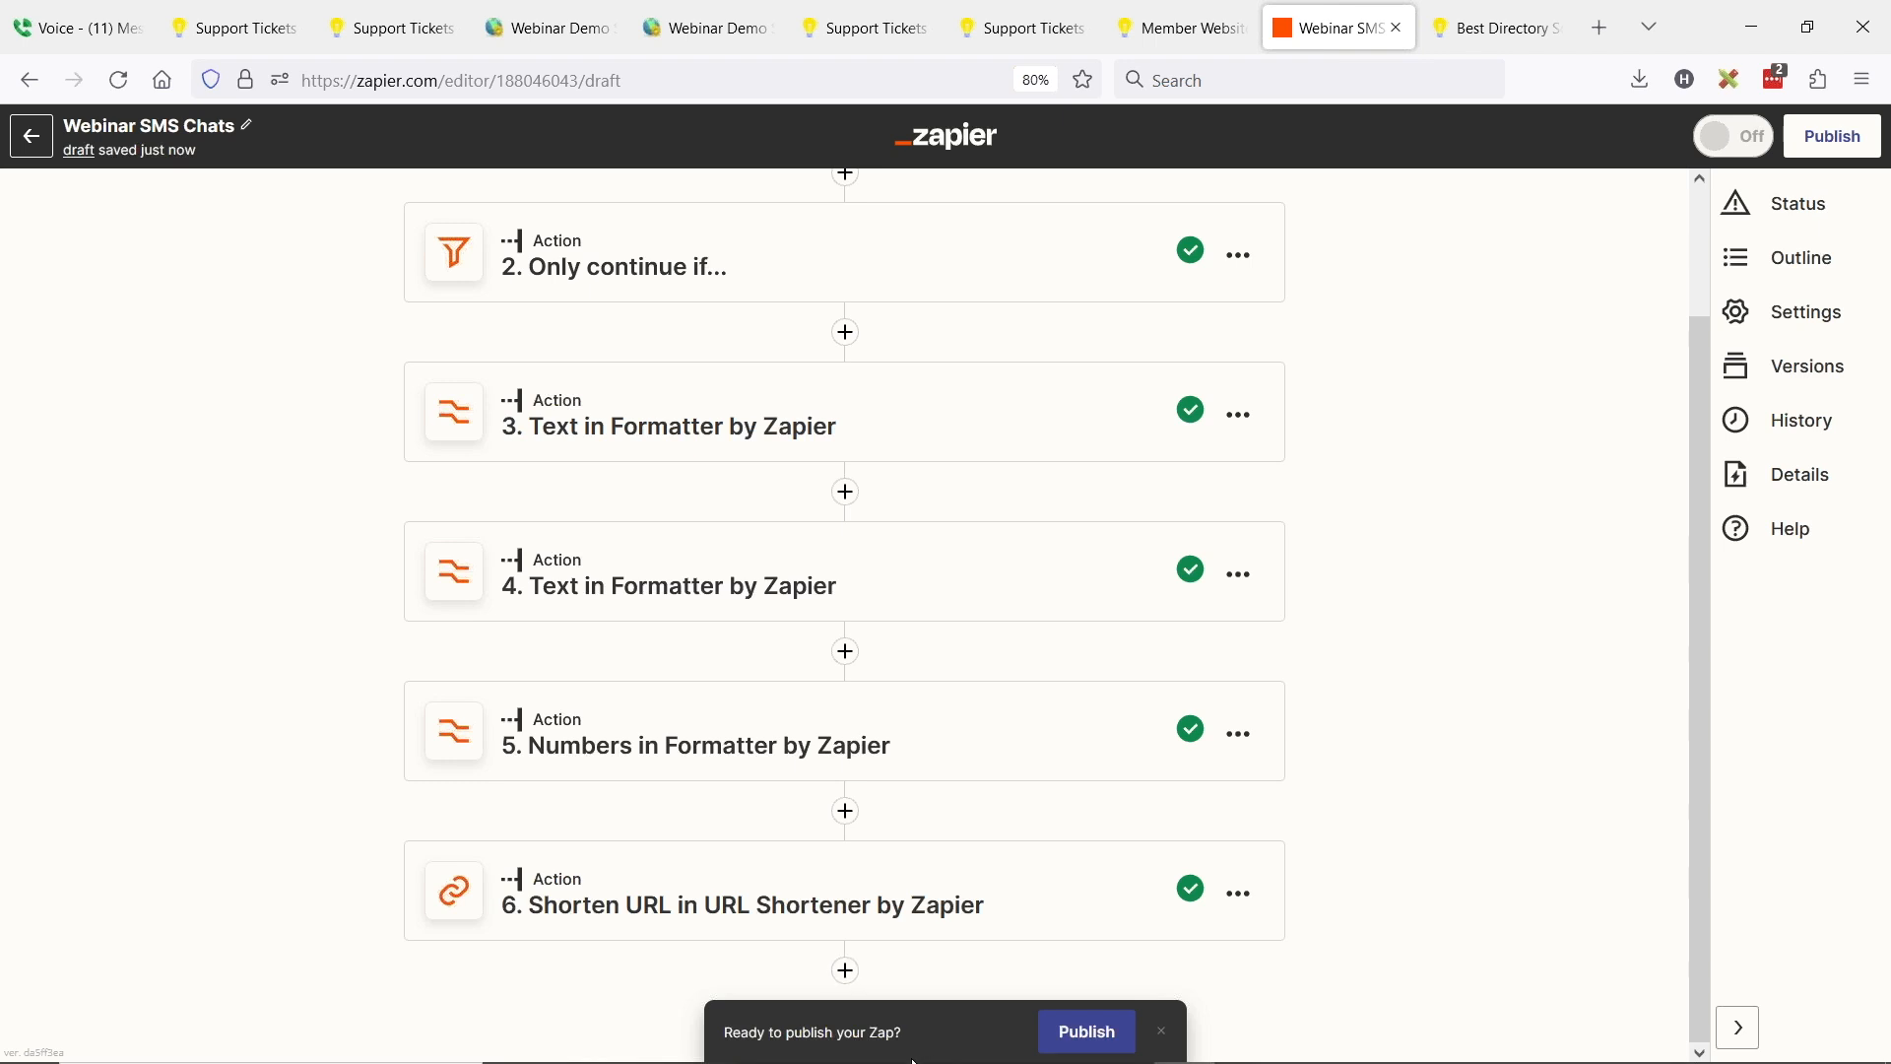
Add an action after step 6 and search the available apps for "sms" and "text"
mouse_move(911, 1062)
click(846, 971)
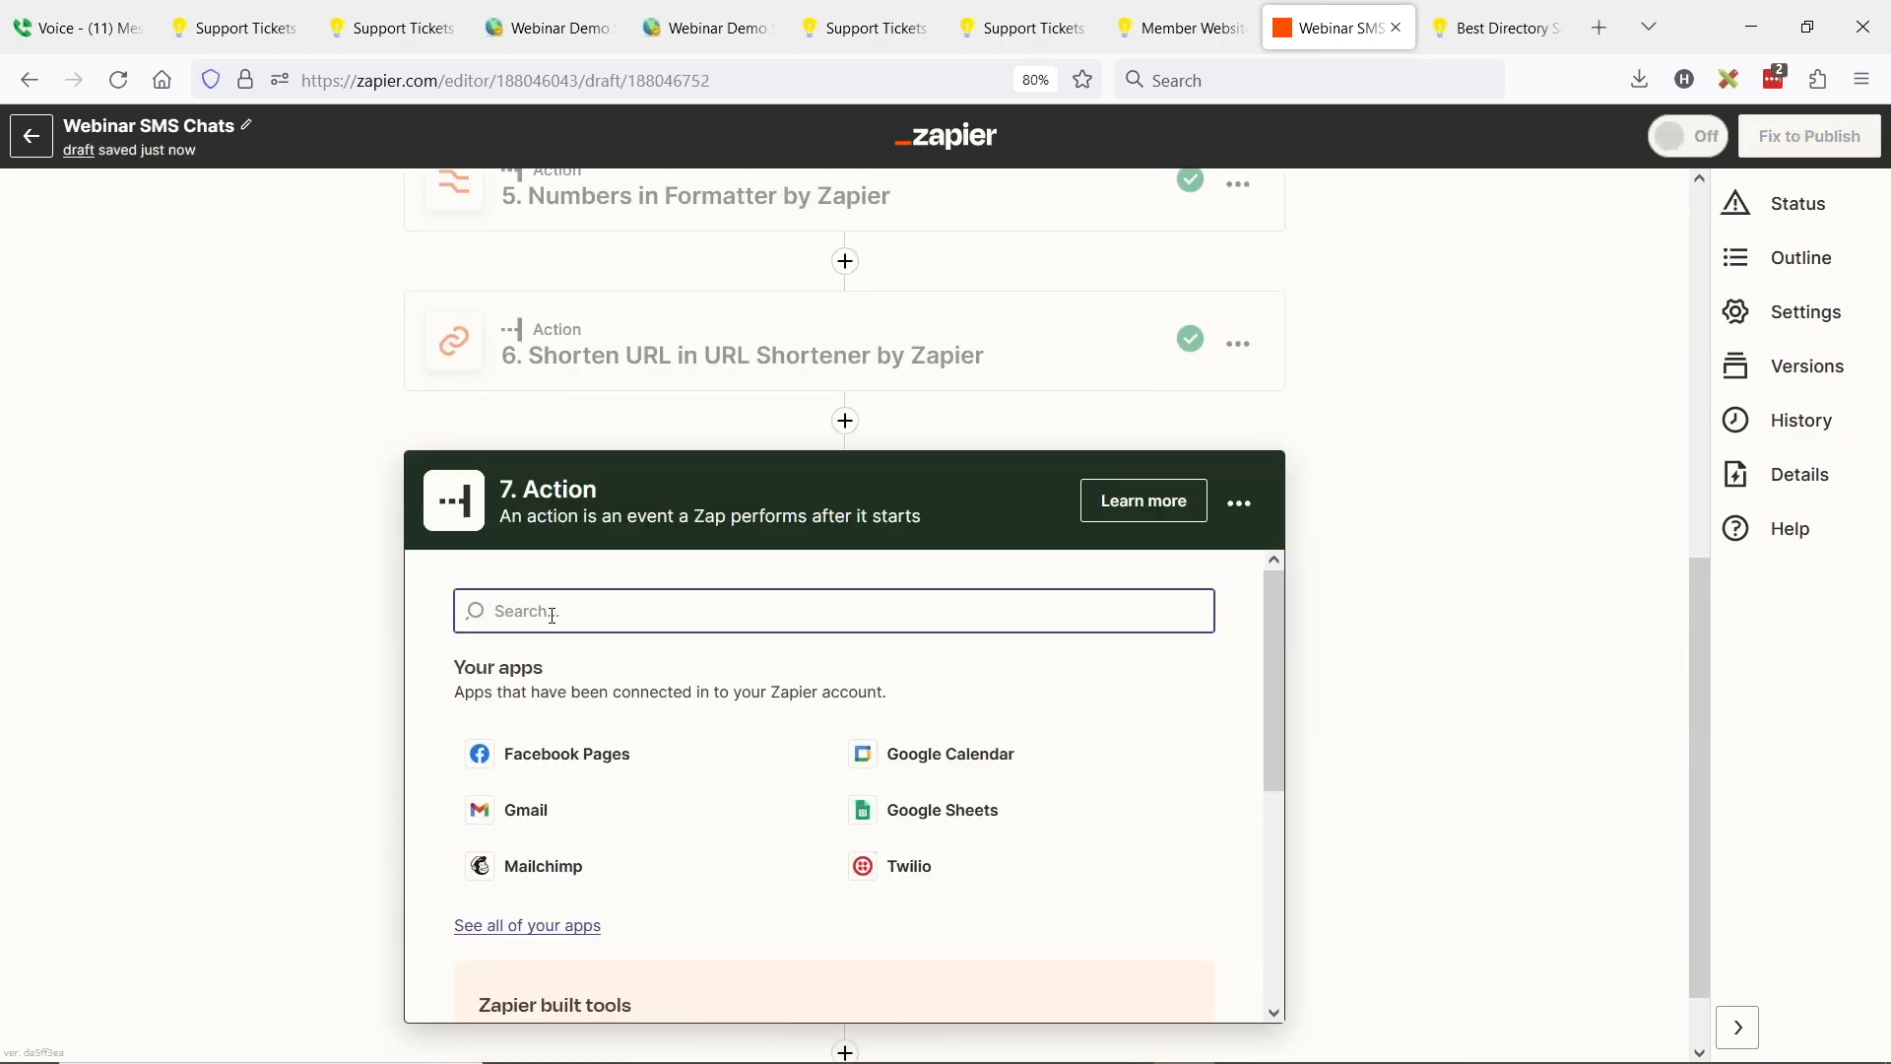
text(sms)
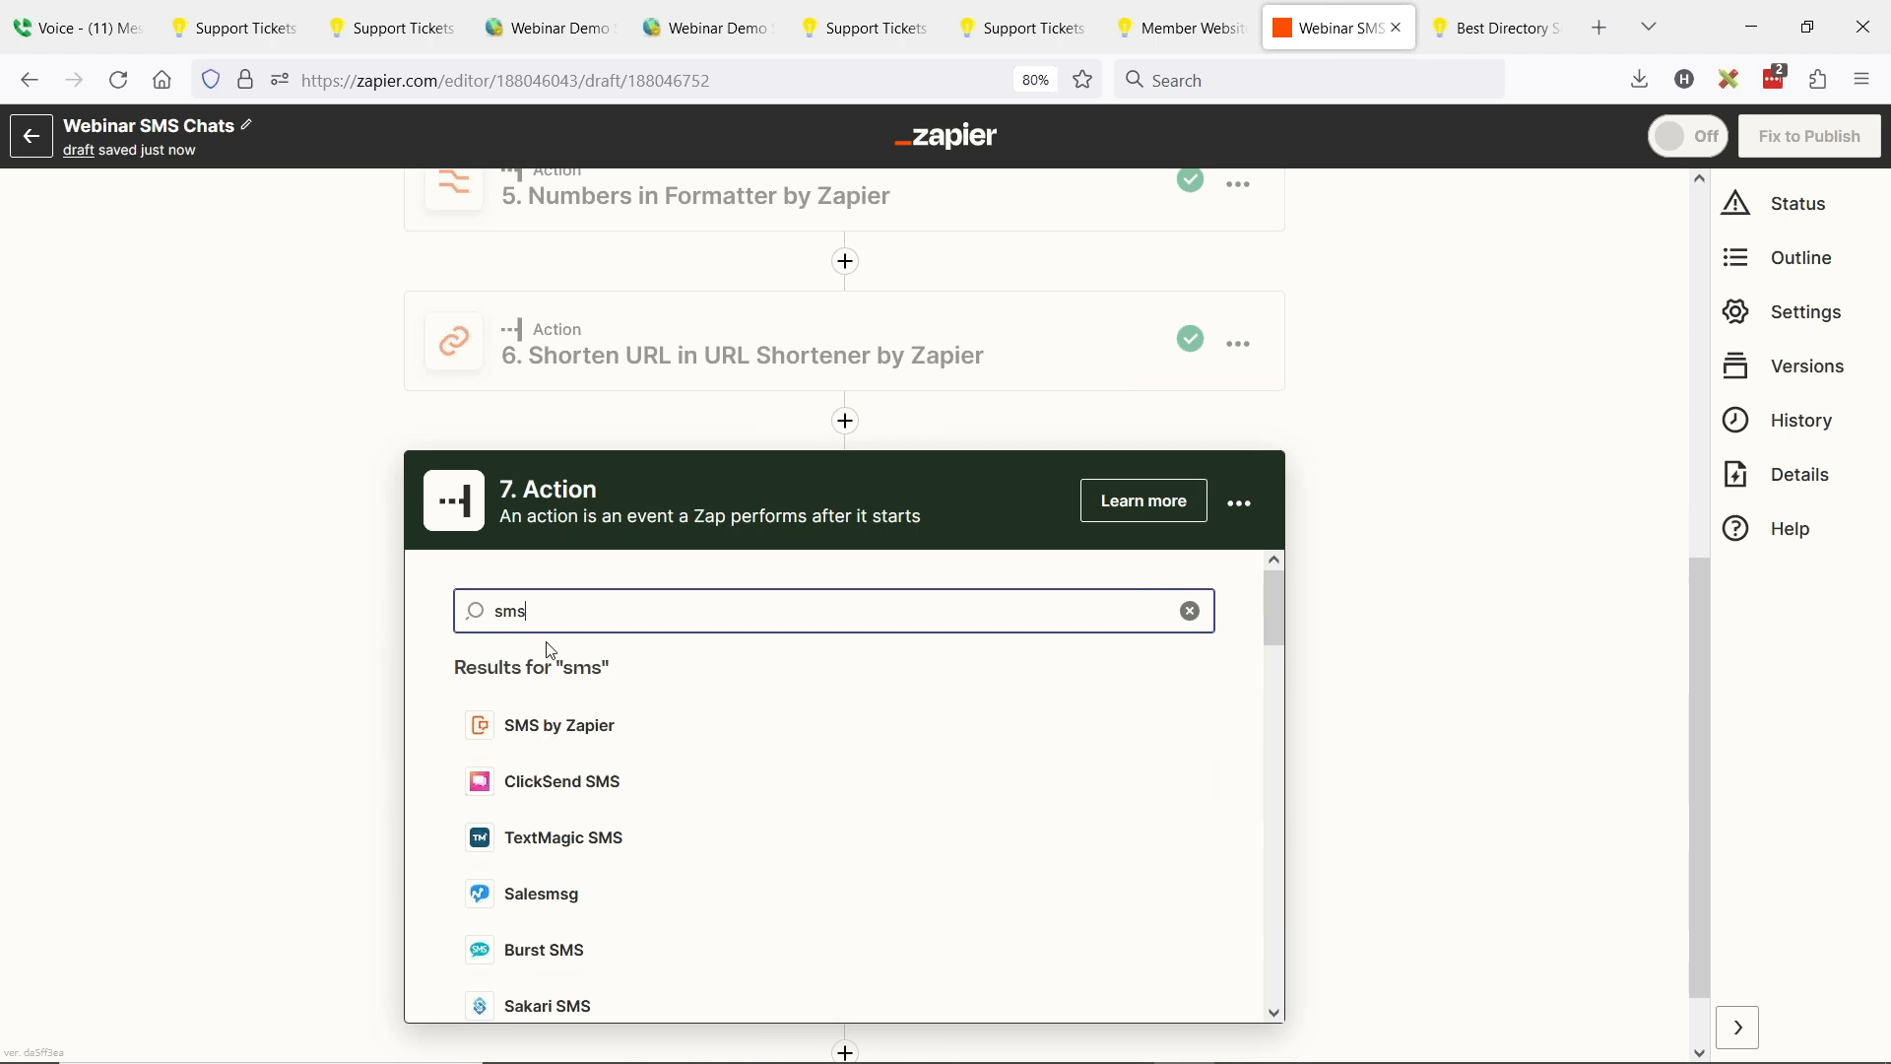
drag(532, 611, 442, 613)
text(text)
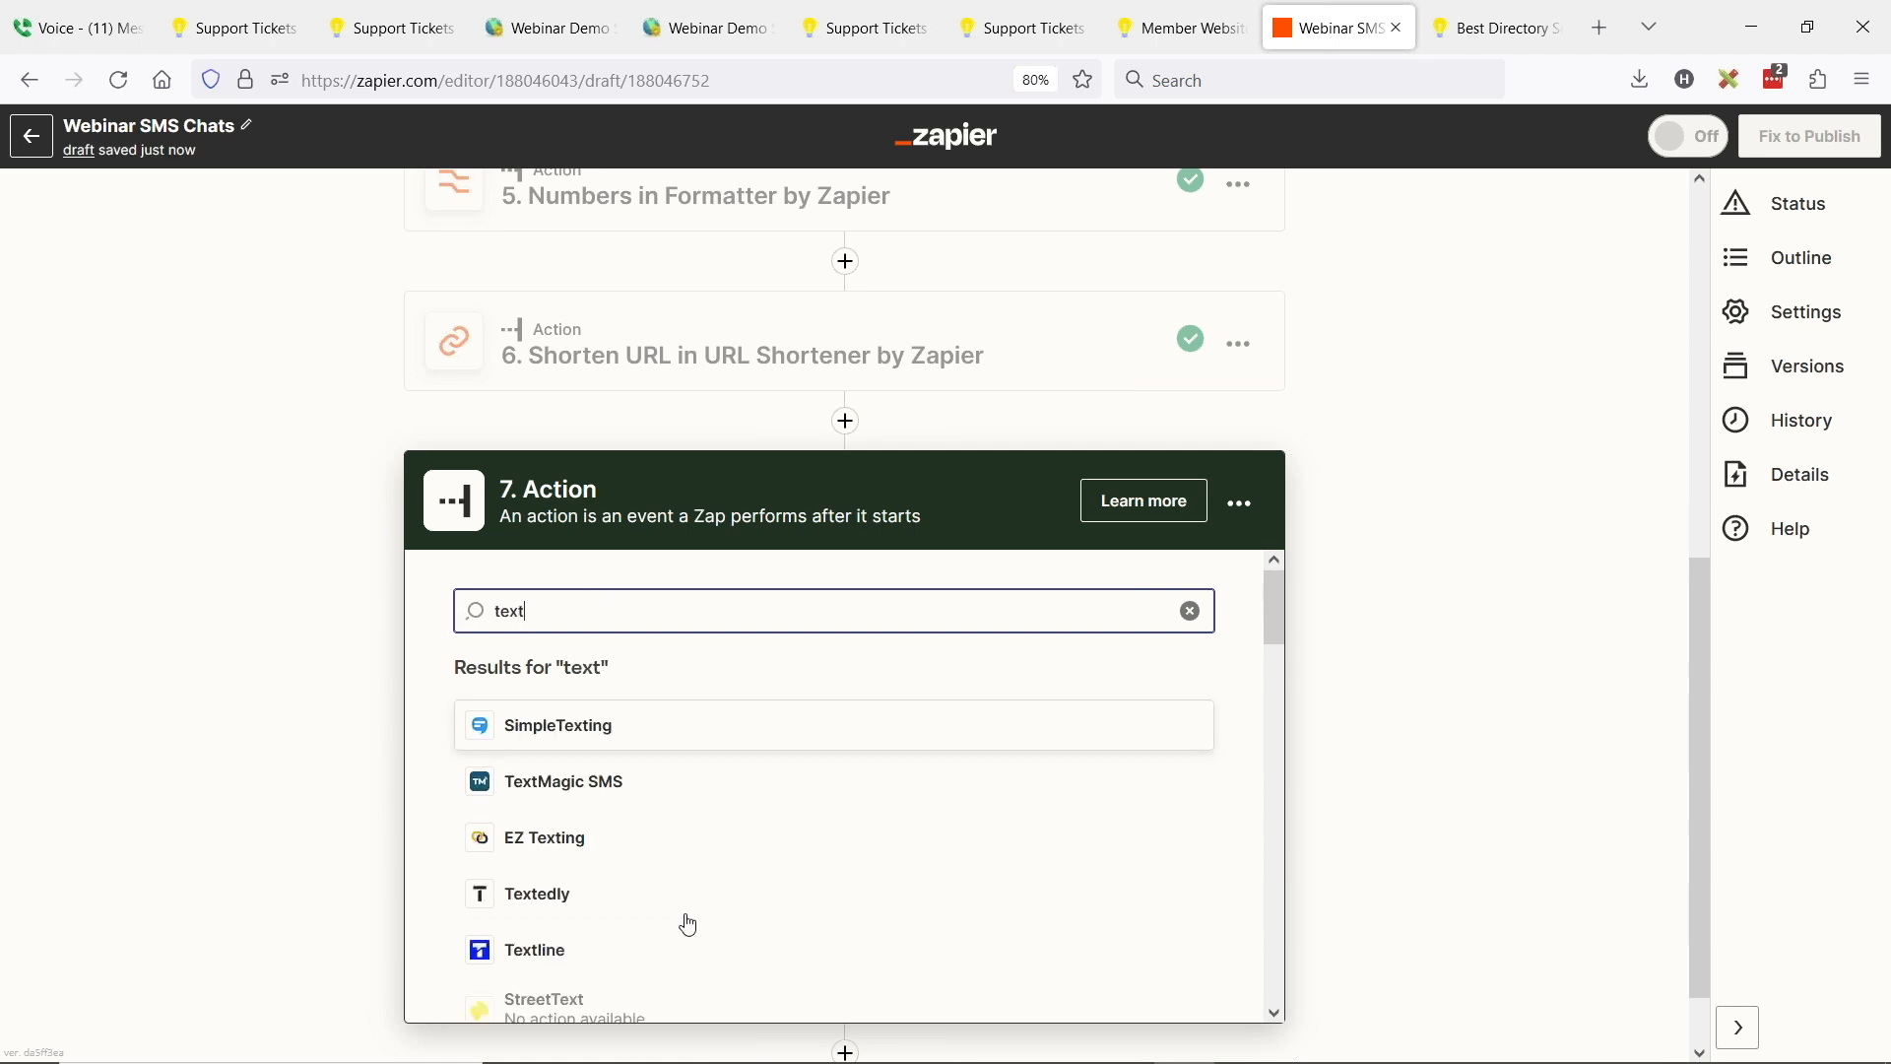
drag(551, 615, 474, 620)
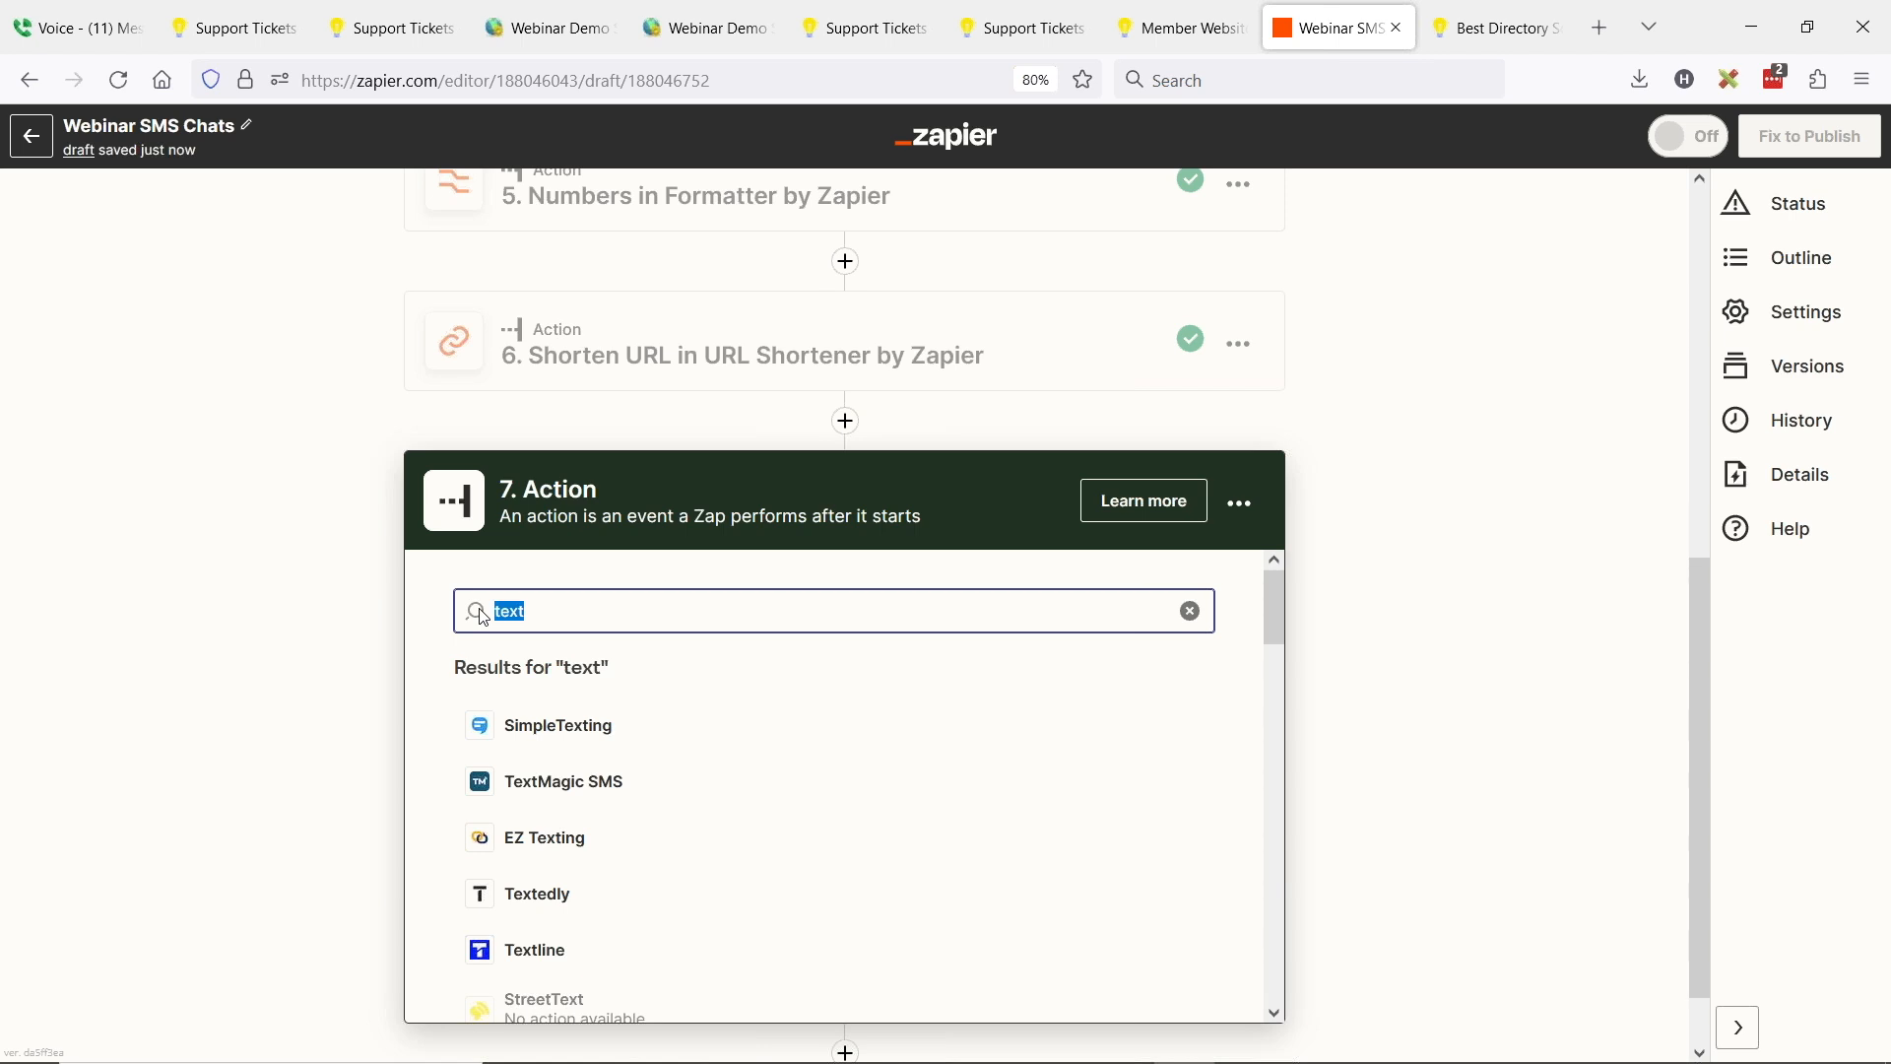
Choose Twilio as step 7's app with Send SMS as its event, and continue with the connected Twilio account
text(tw)
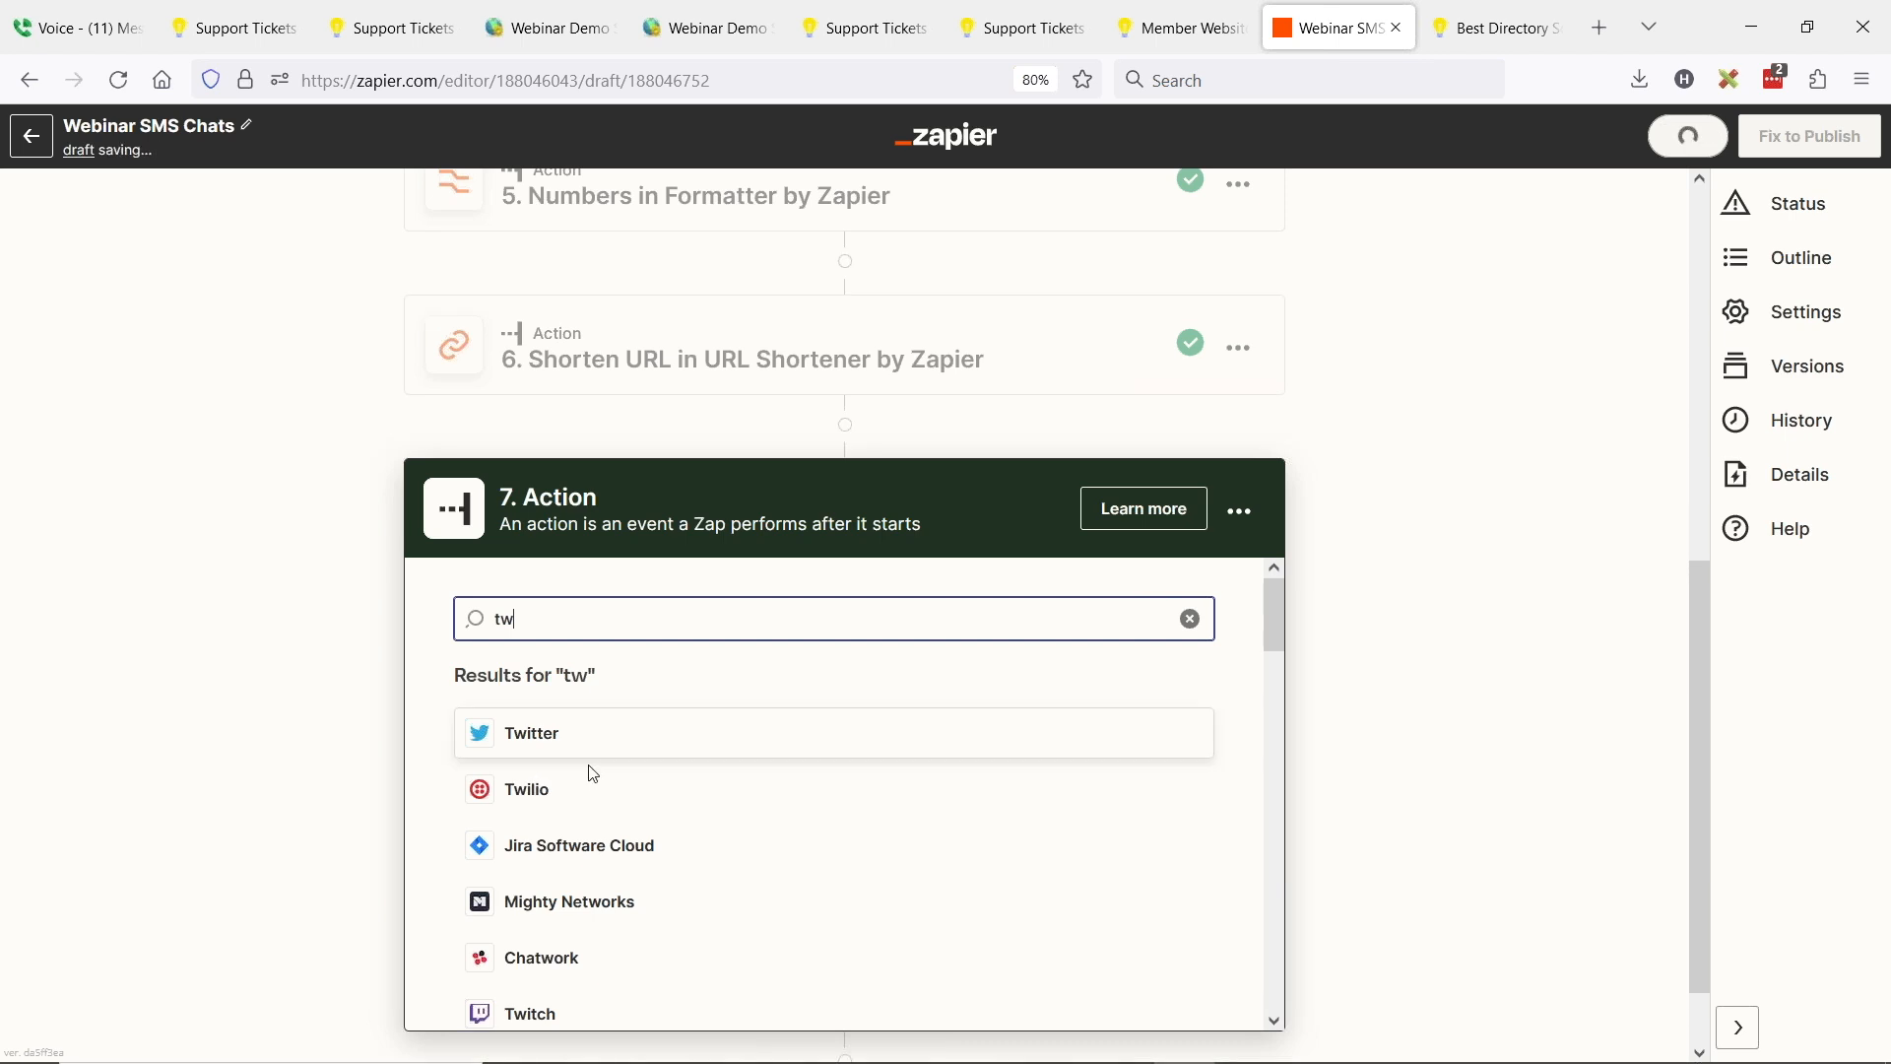
click(562, 783)
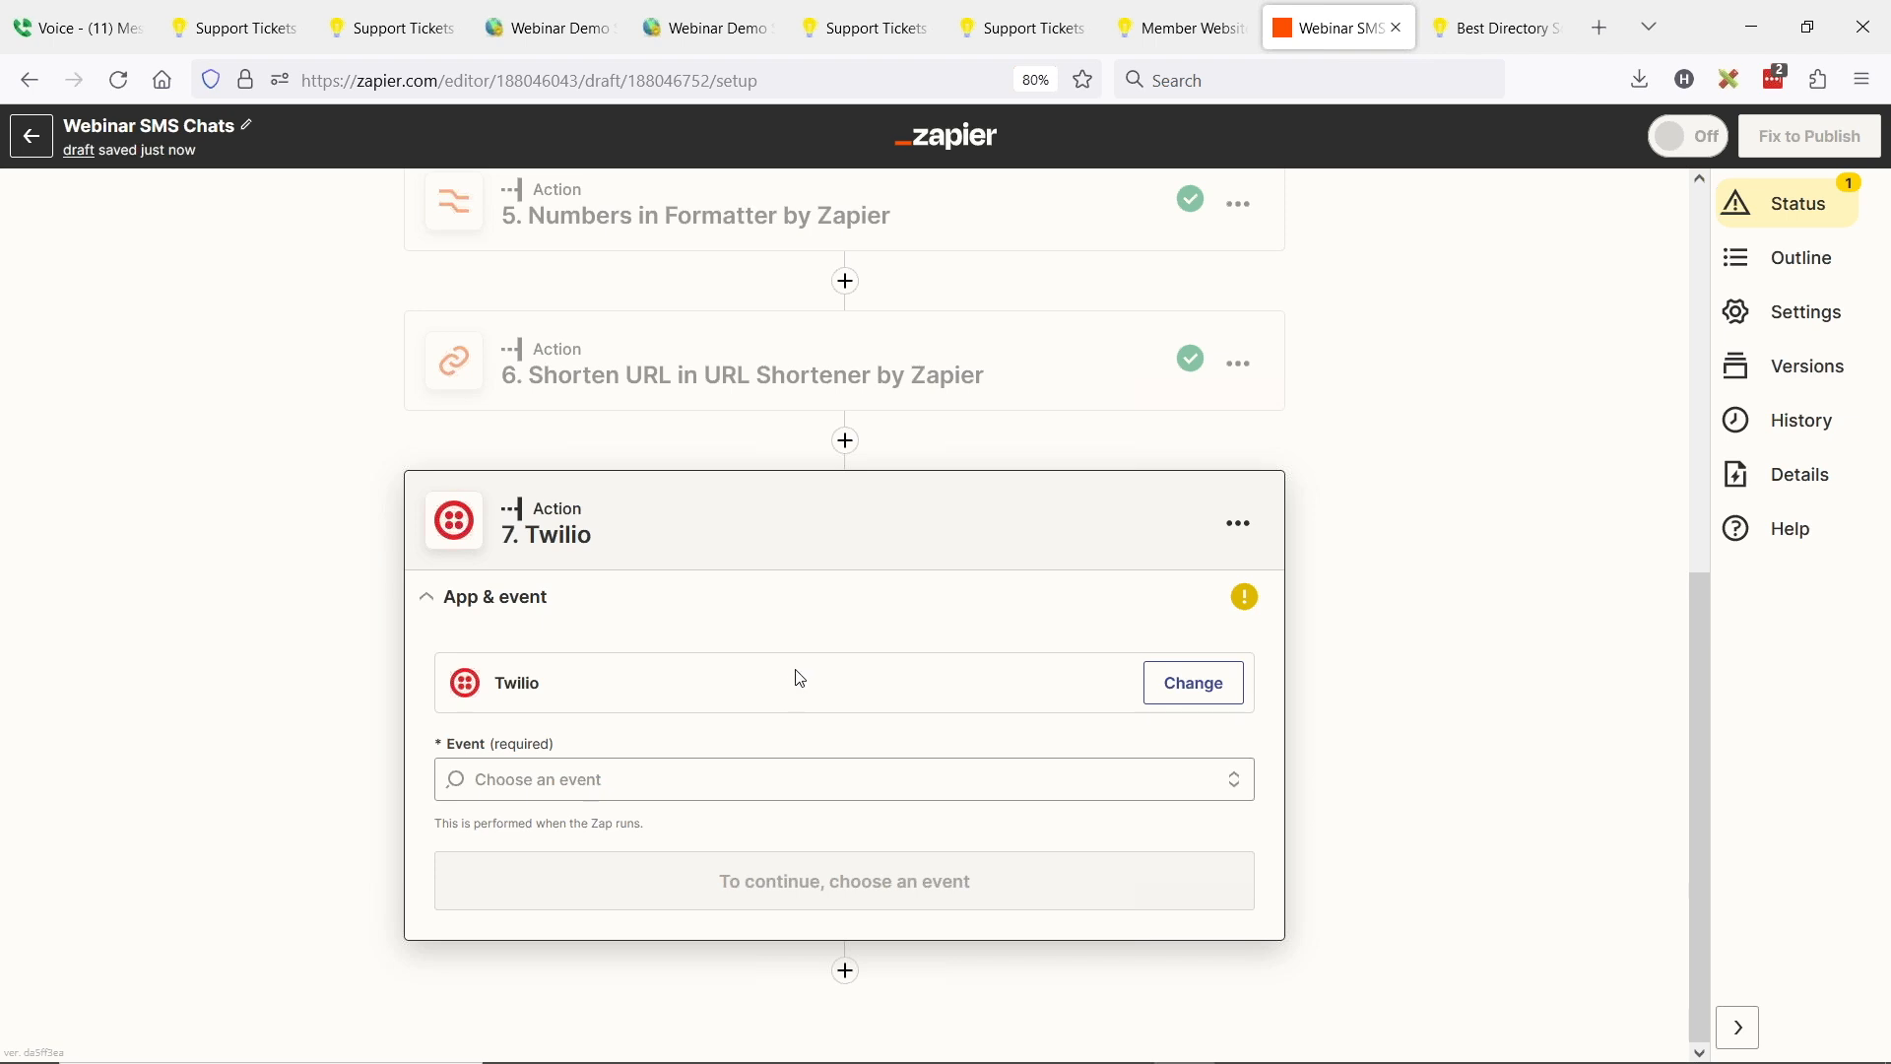
click(522, 774)
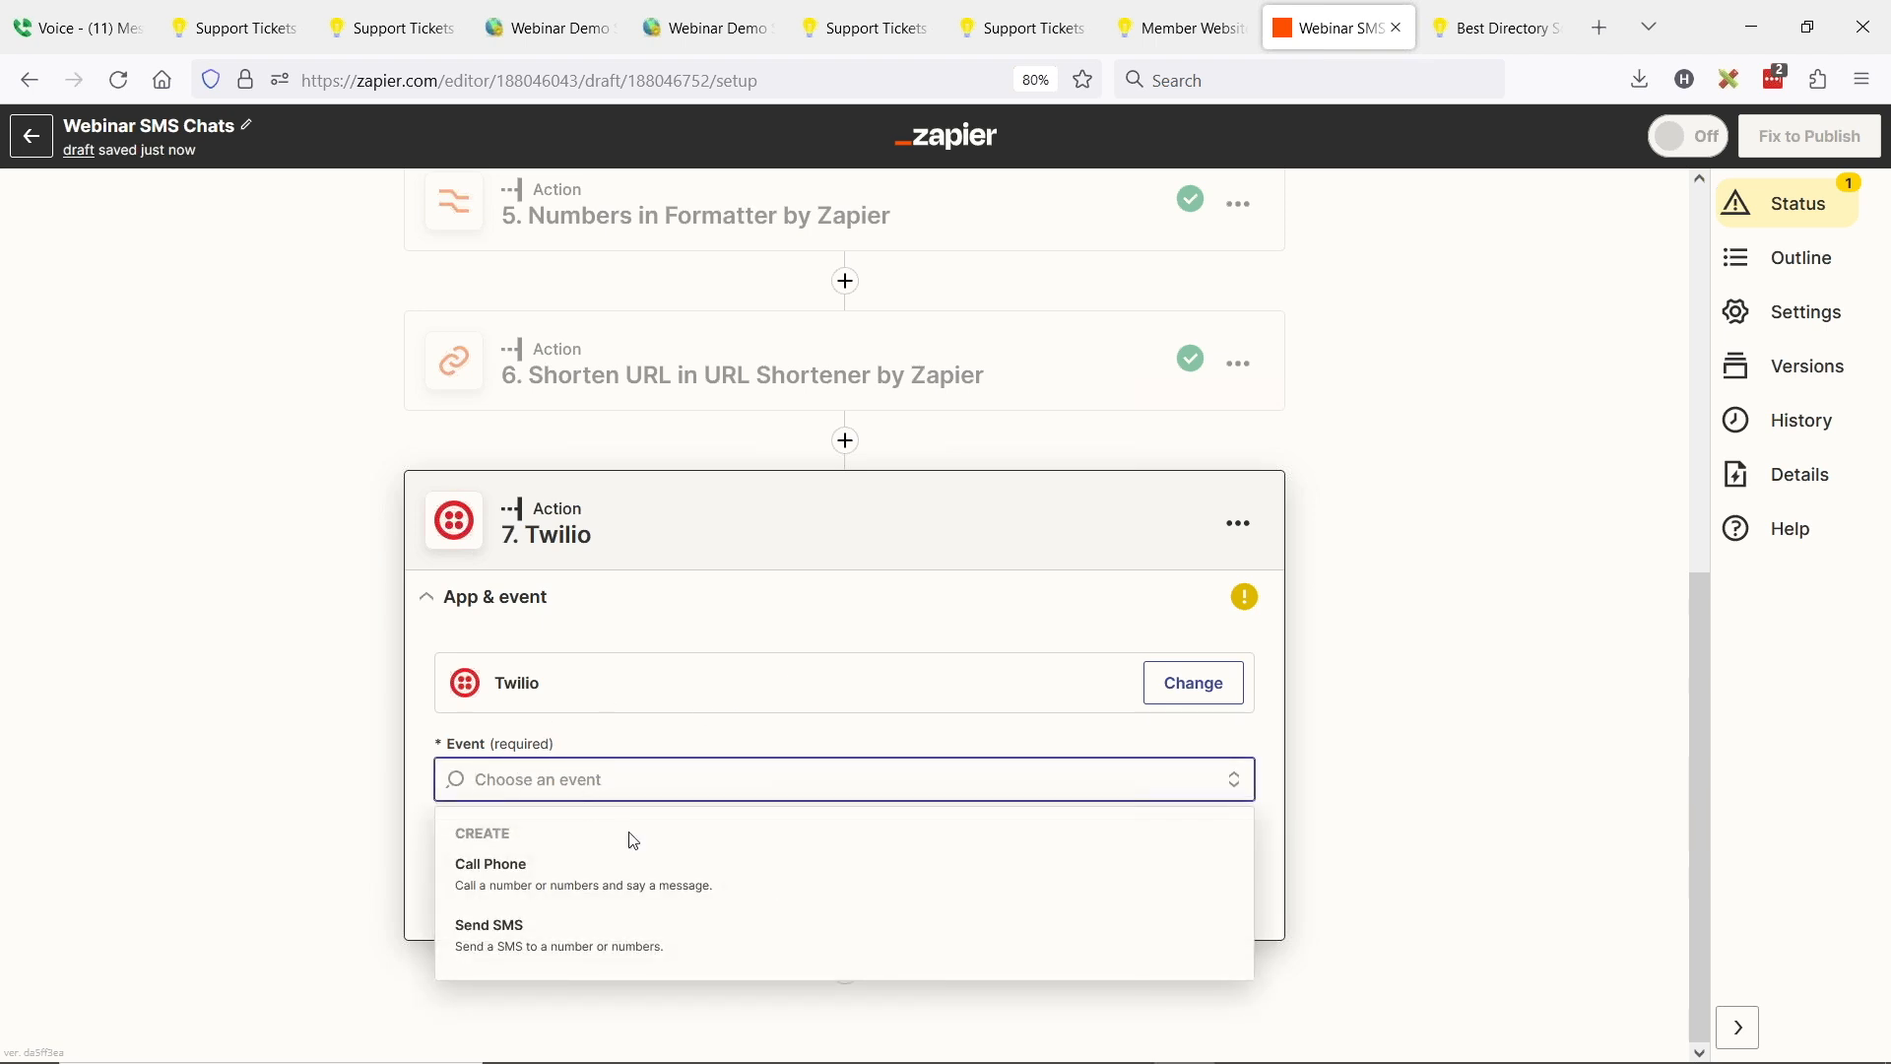
click(533, 948)
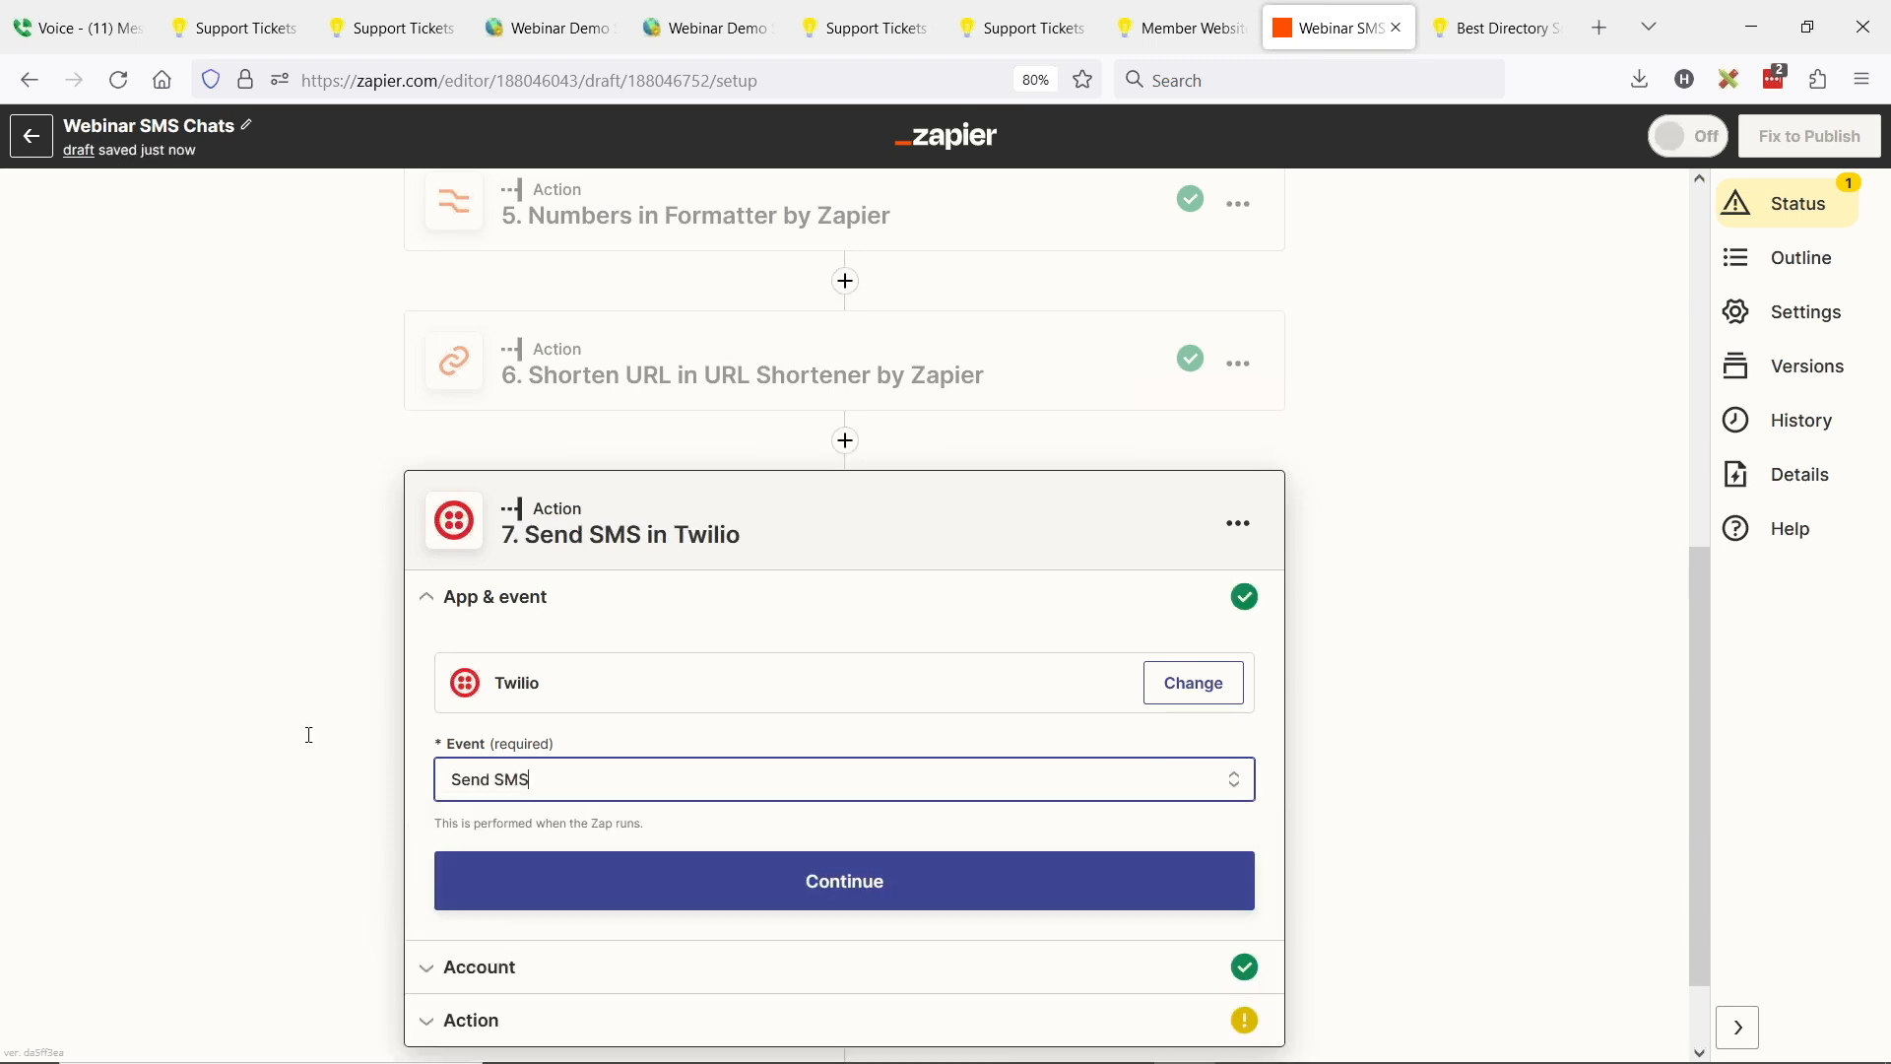
click(890, 883)
click(511, 890)
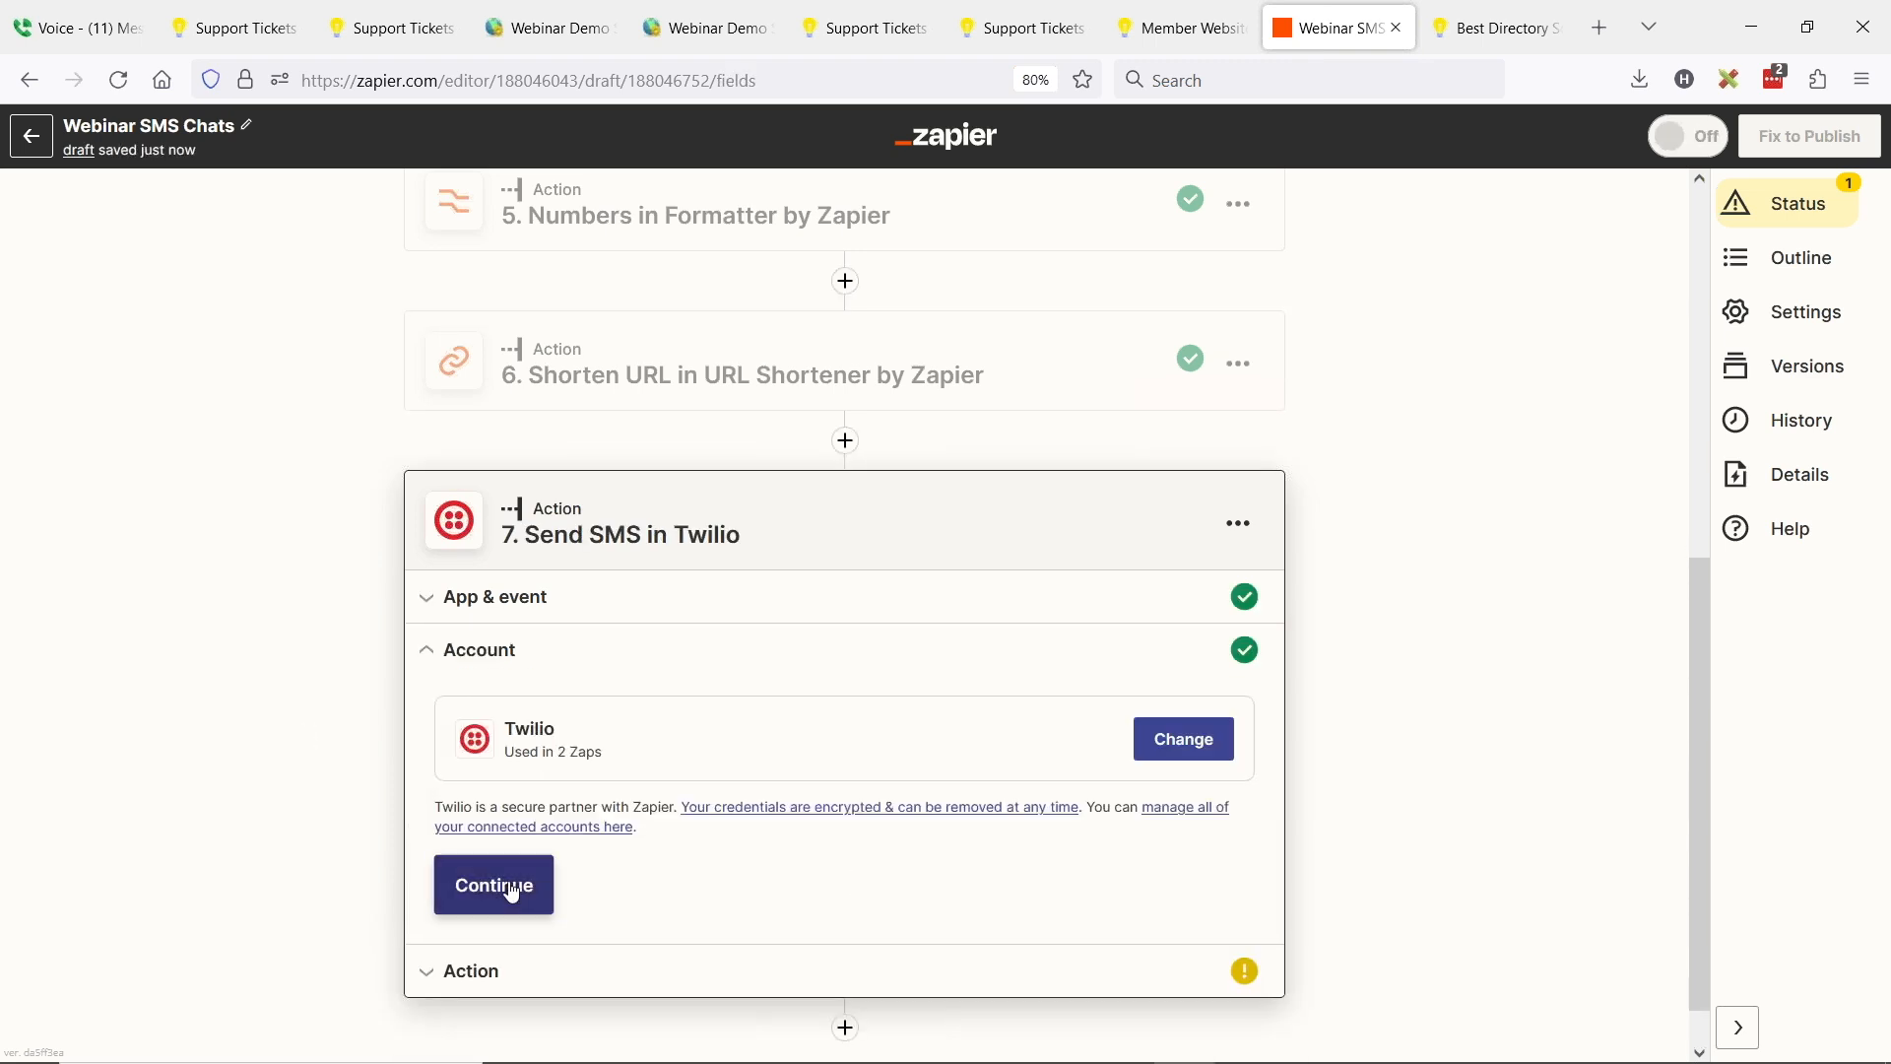
Select the Twilio account's phone number as the From Number and insert step 5's Output as the To Number
click(621, 576)
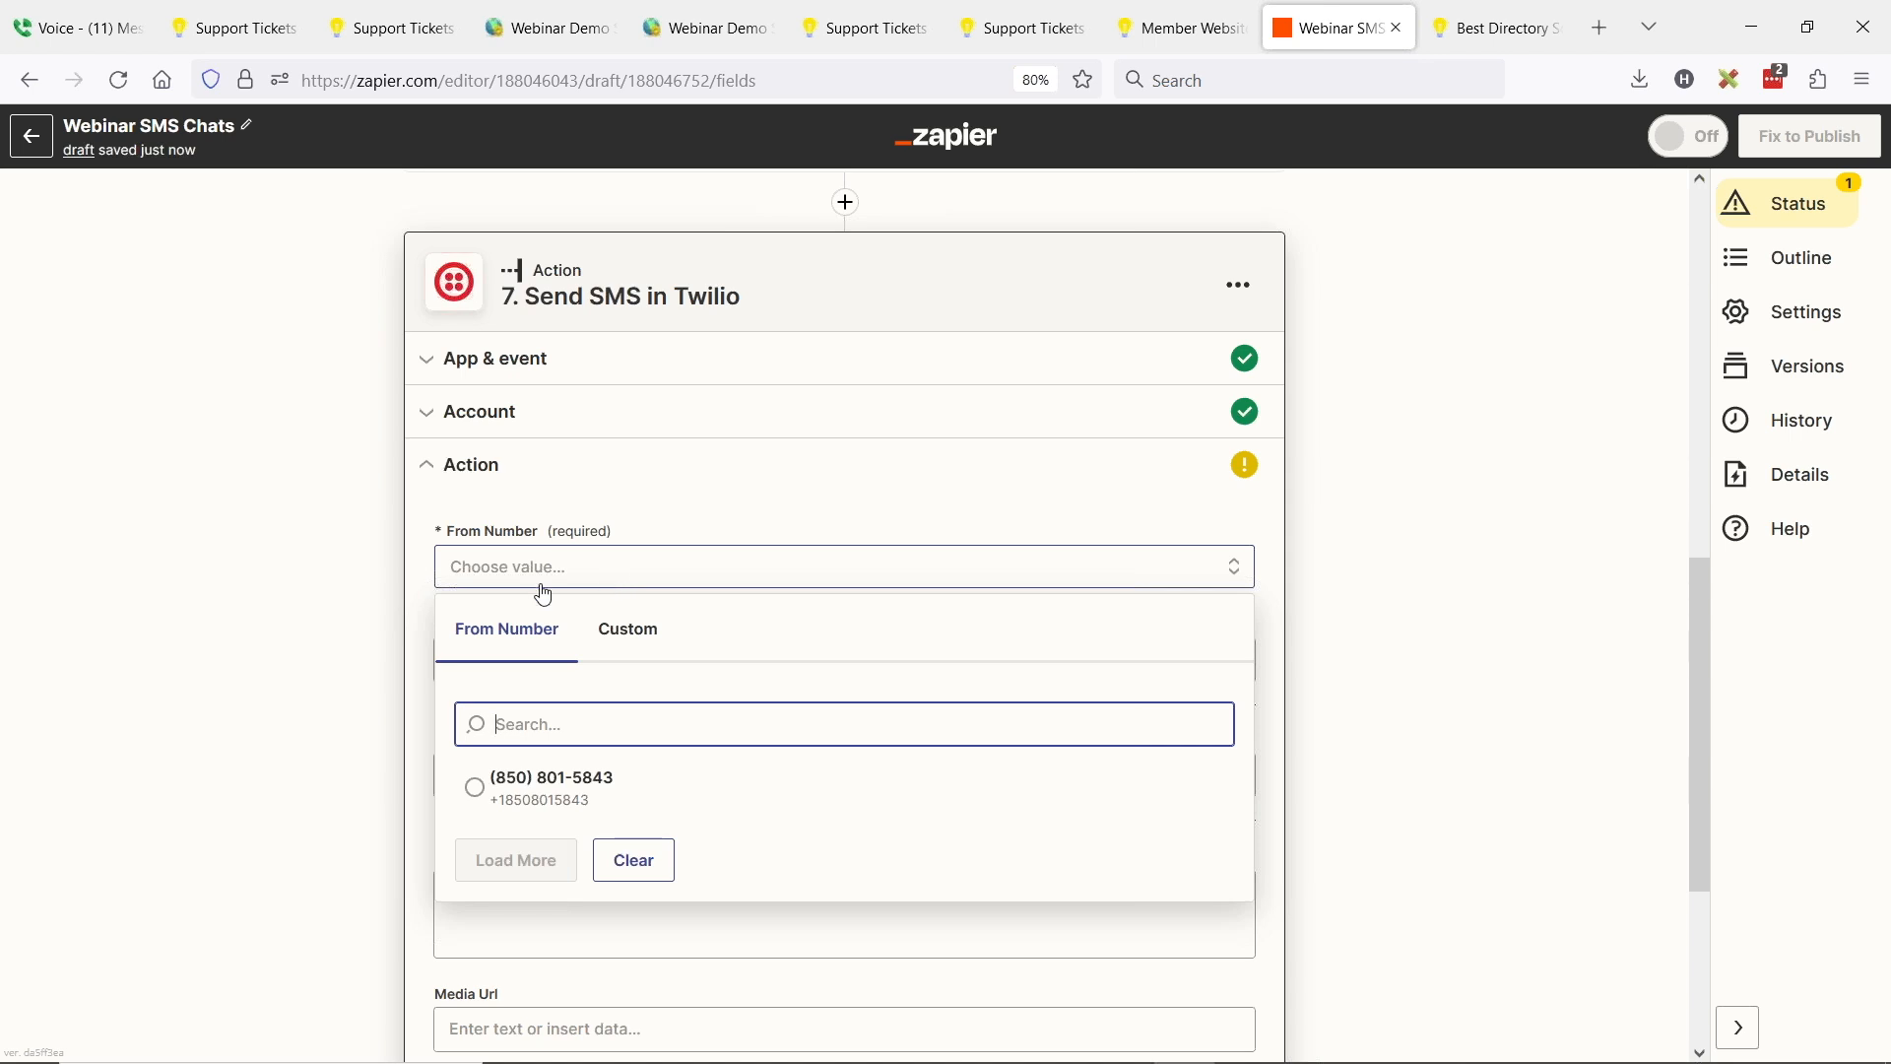
click(477, 788)
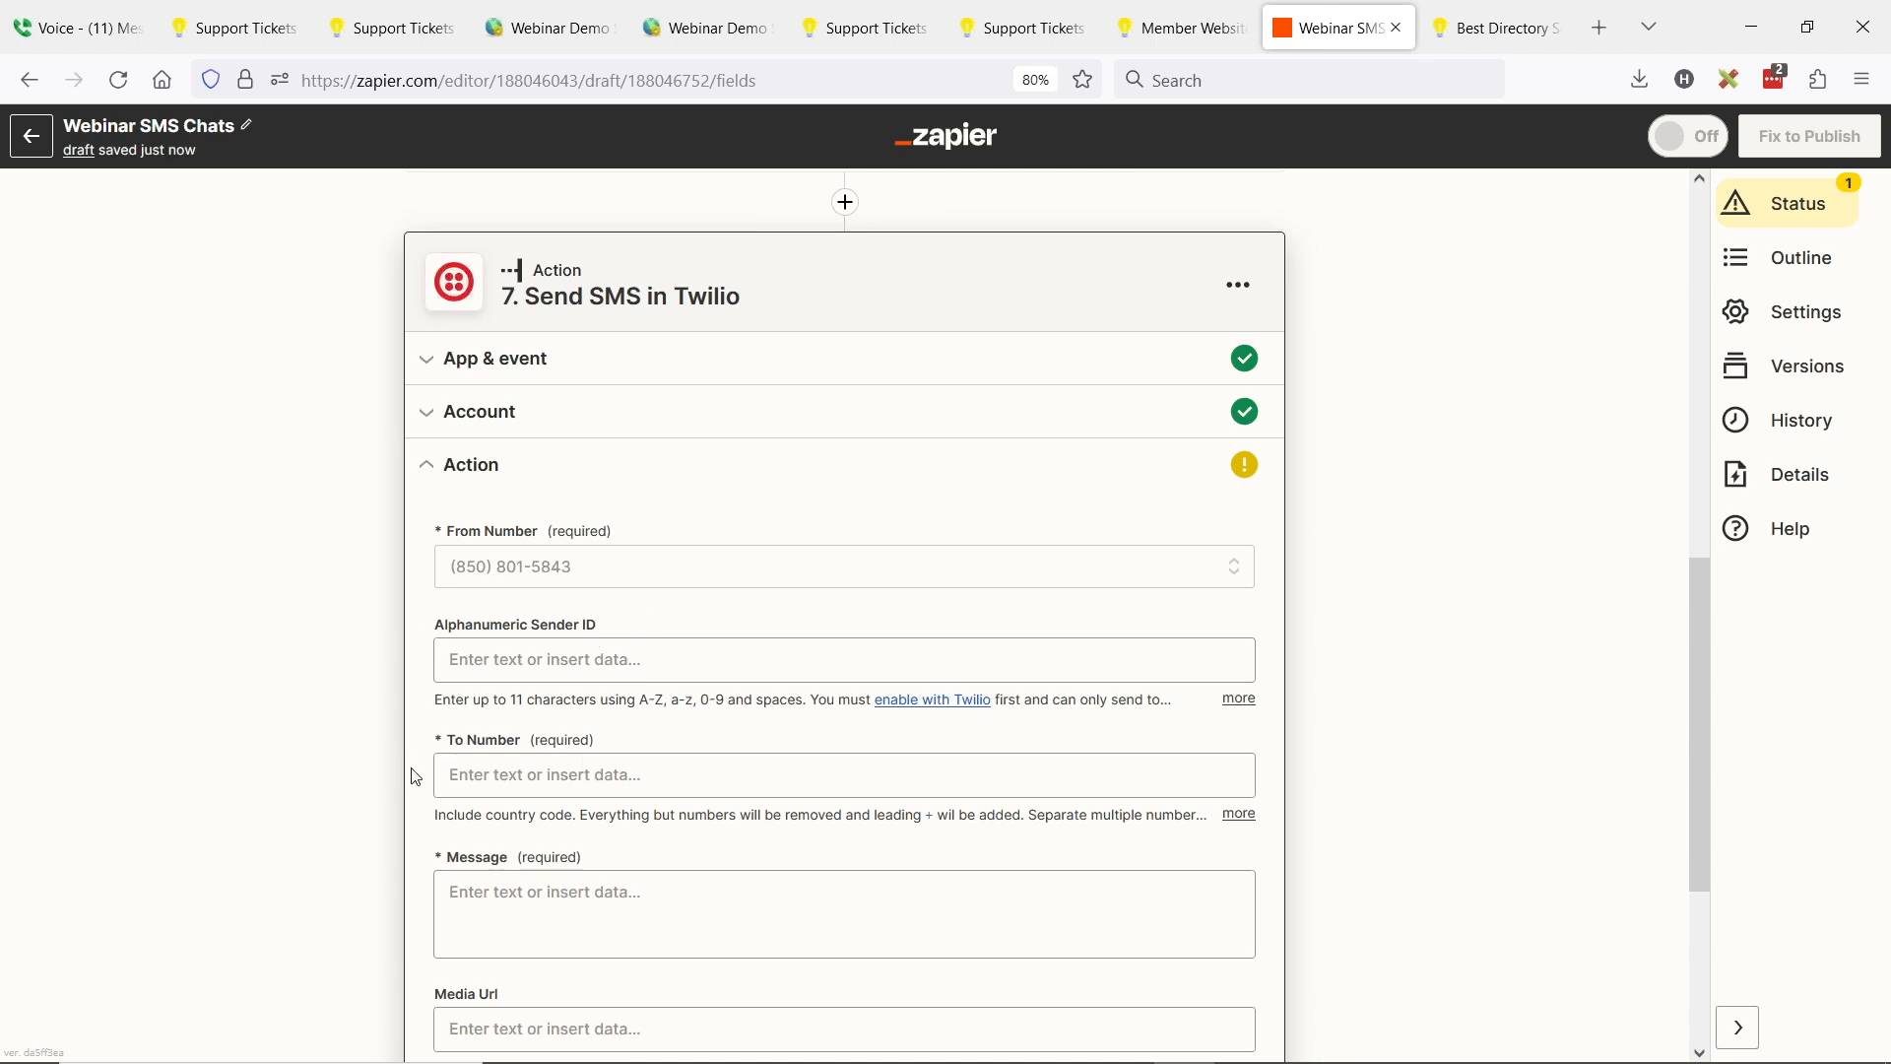
scroll(416, 777, down, 2)
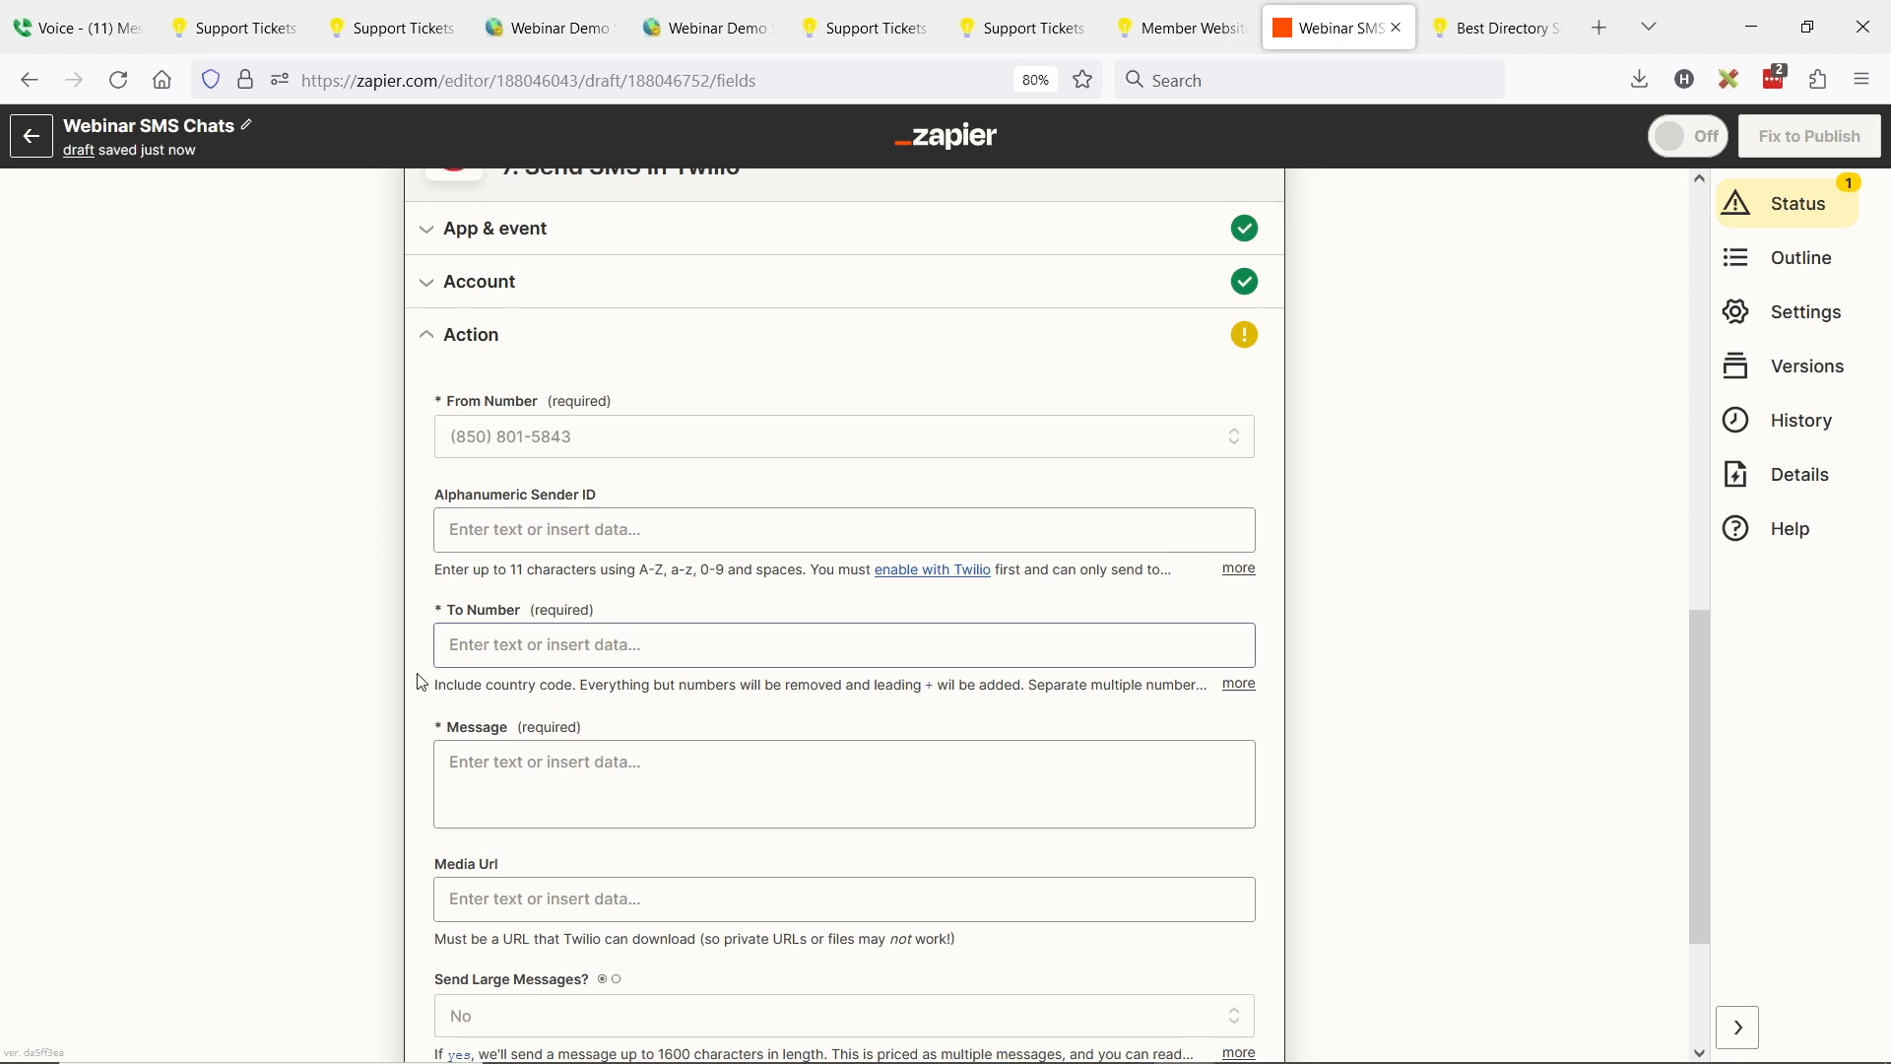
click(524, 644)
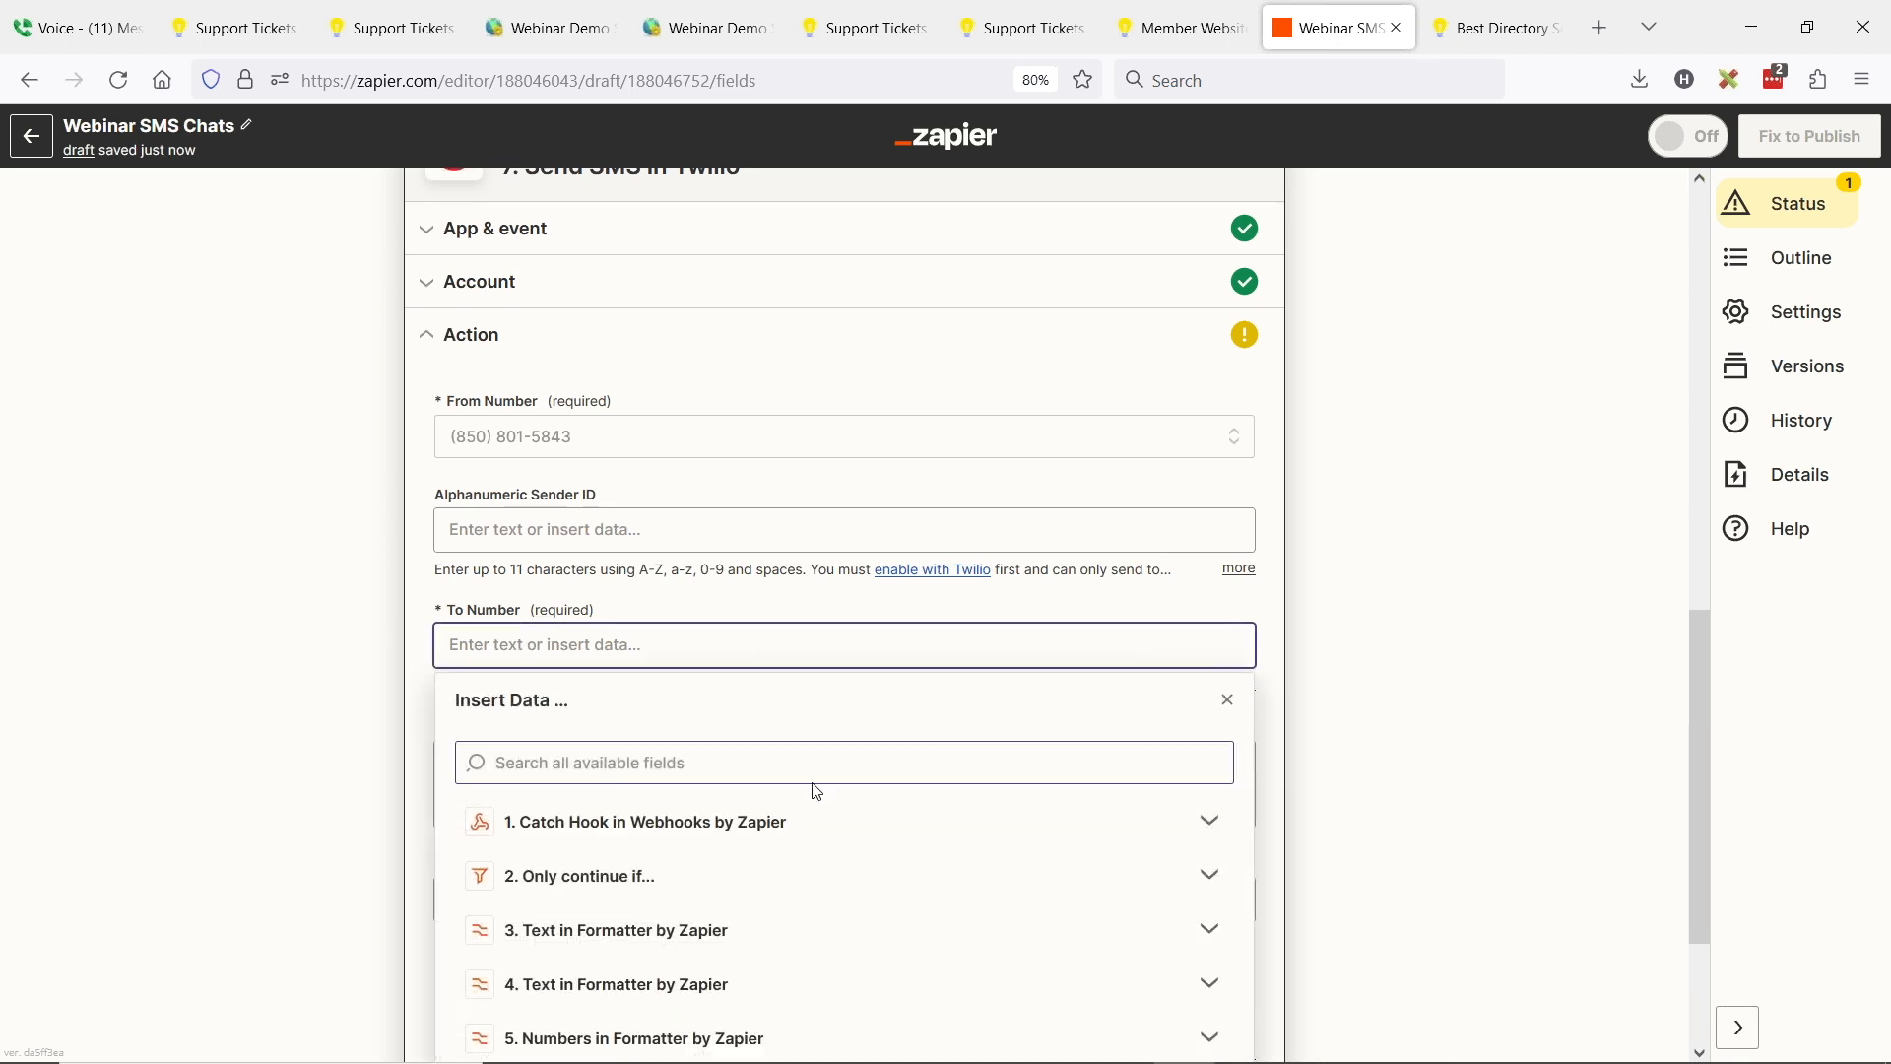
scroll(596, 754, down, 2)
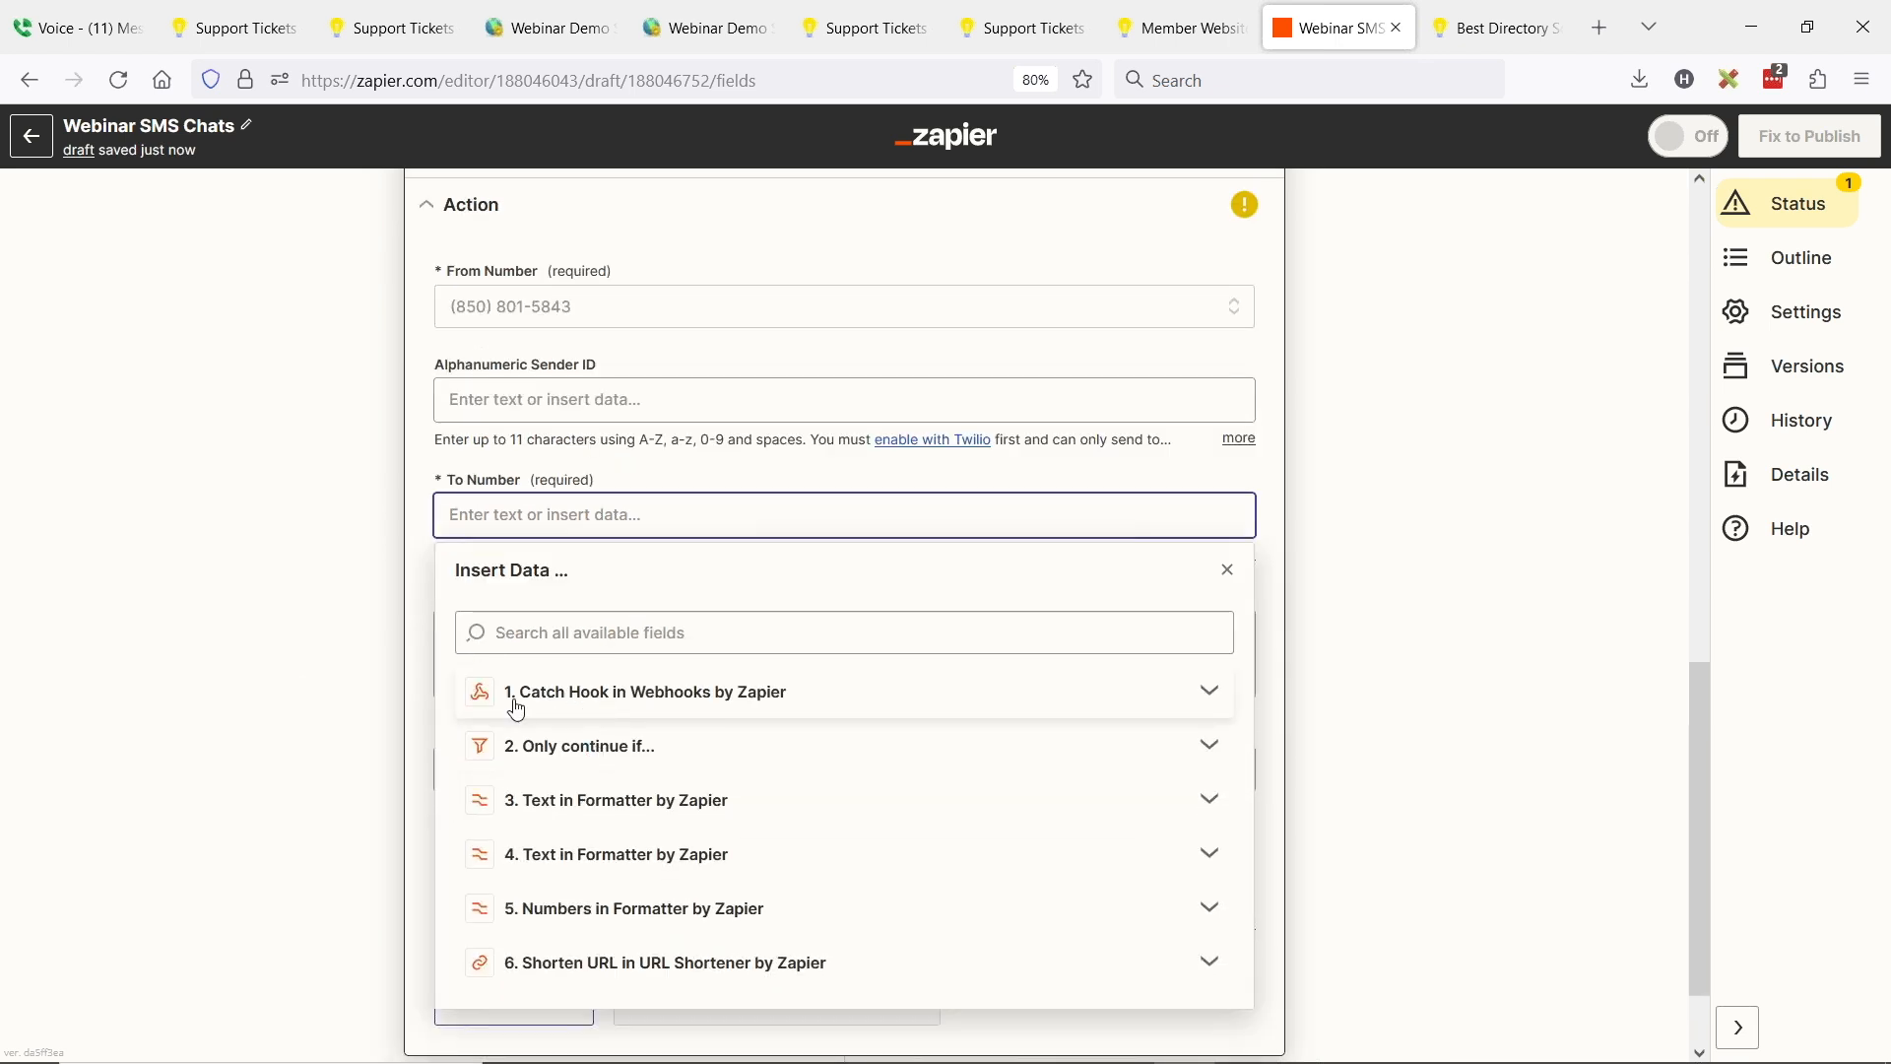
click(575, 926)
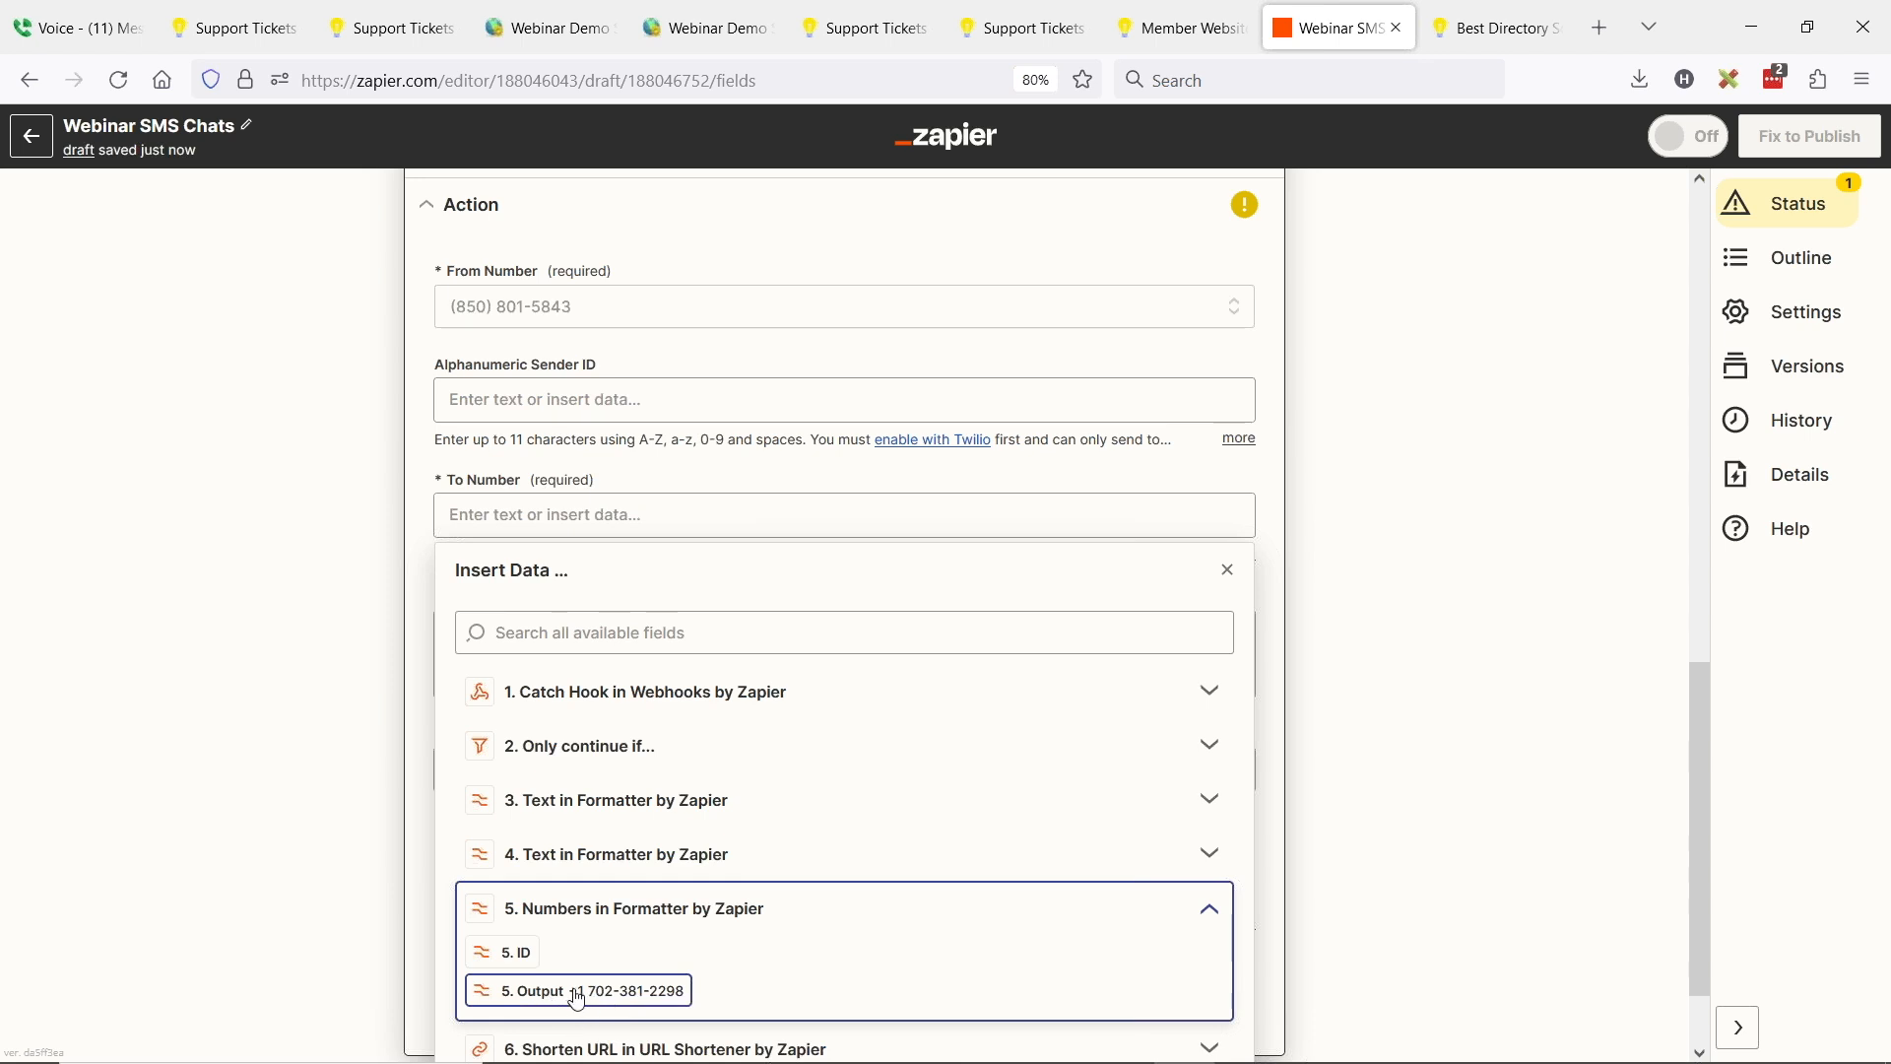
click(614, 995)
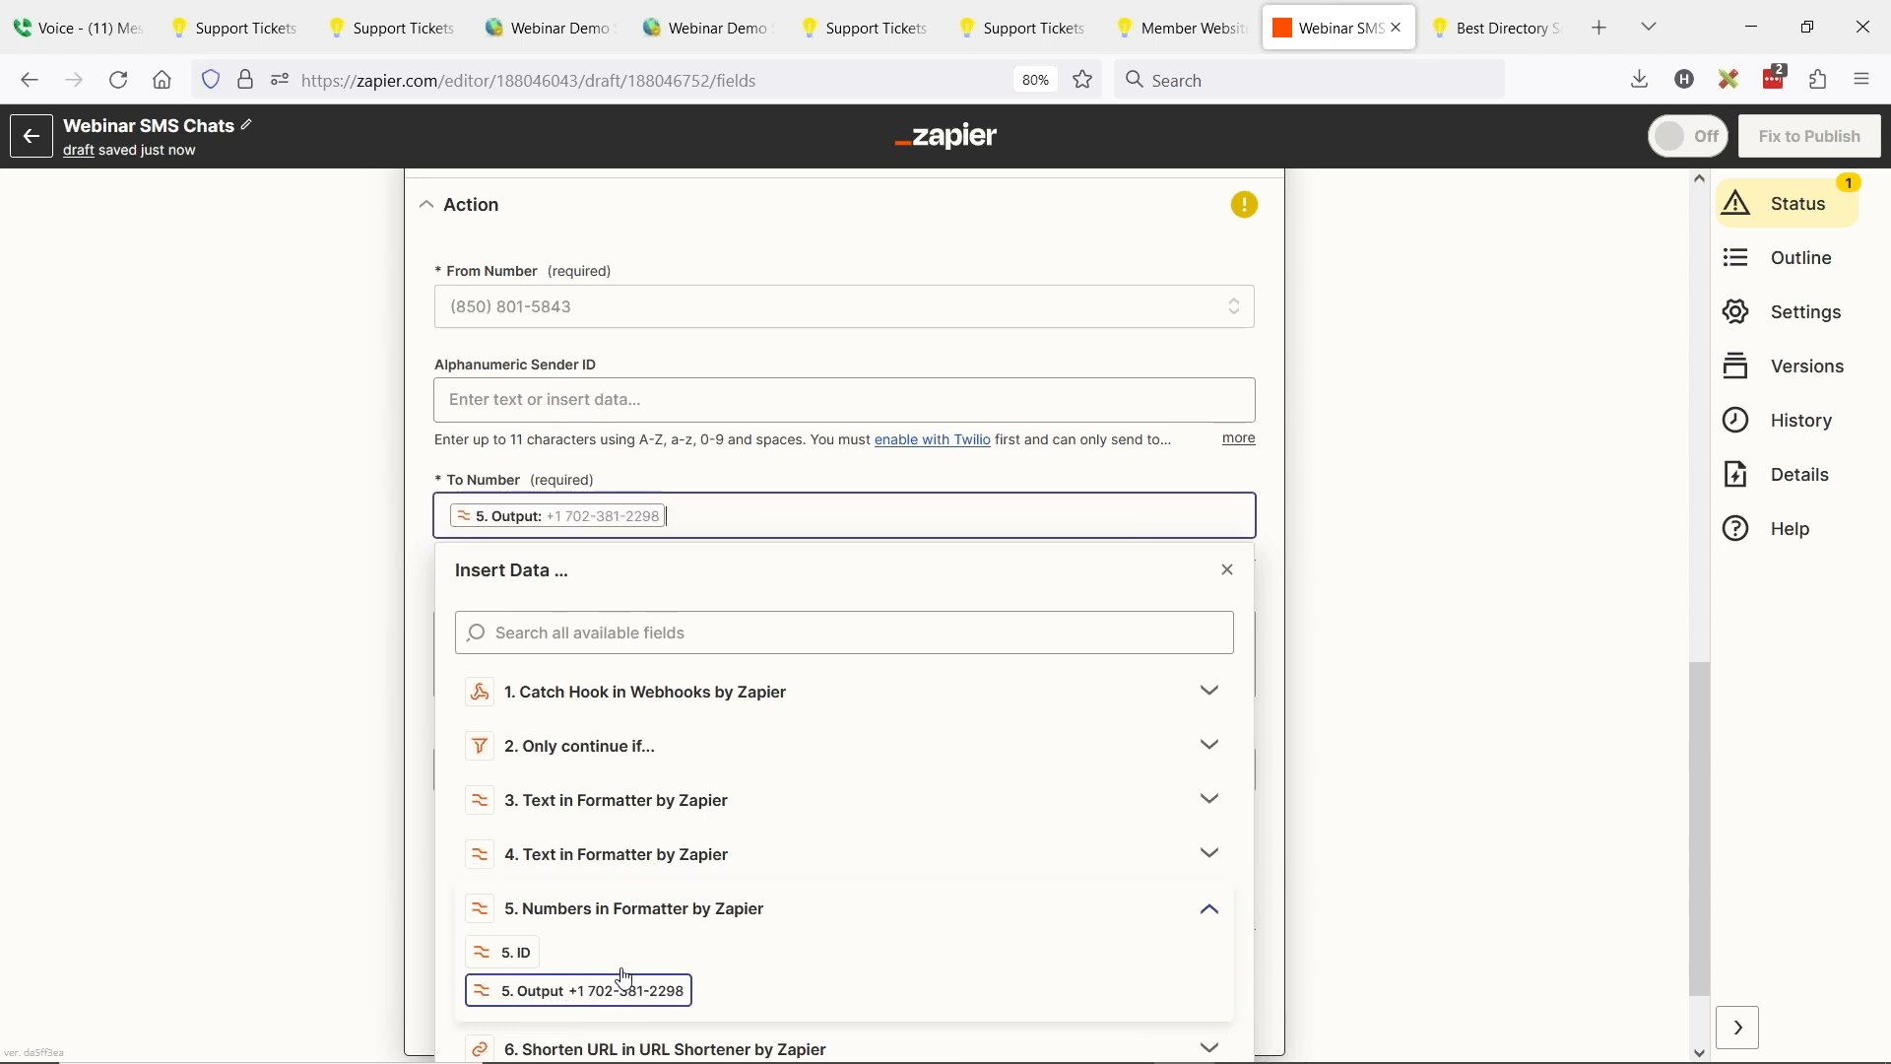
click(275, 528)
Begin the SMS message with "DogTrainersUSA - New Message:" followed by a new line
click(538, 635)
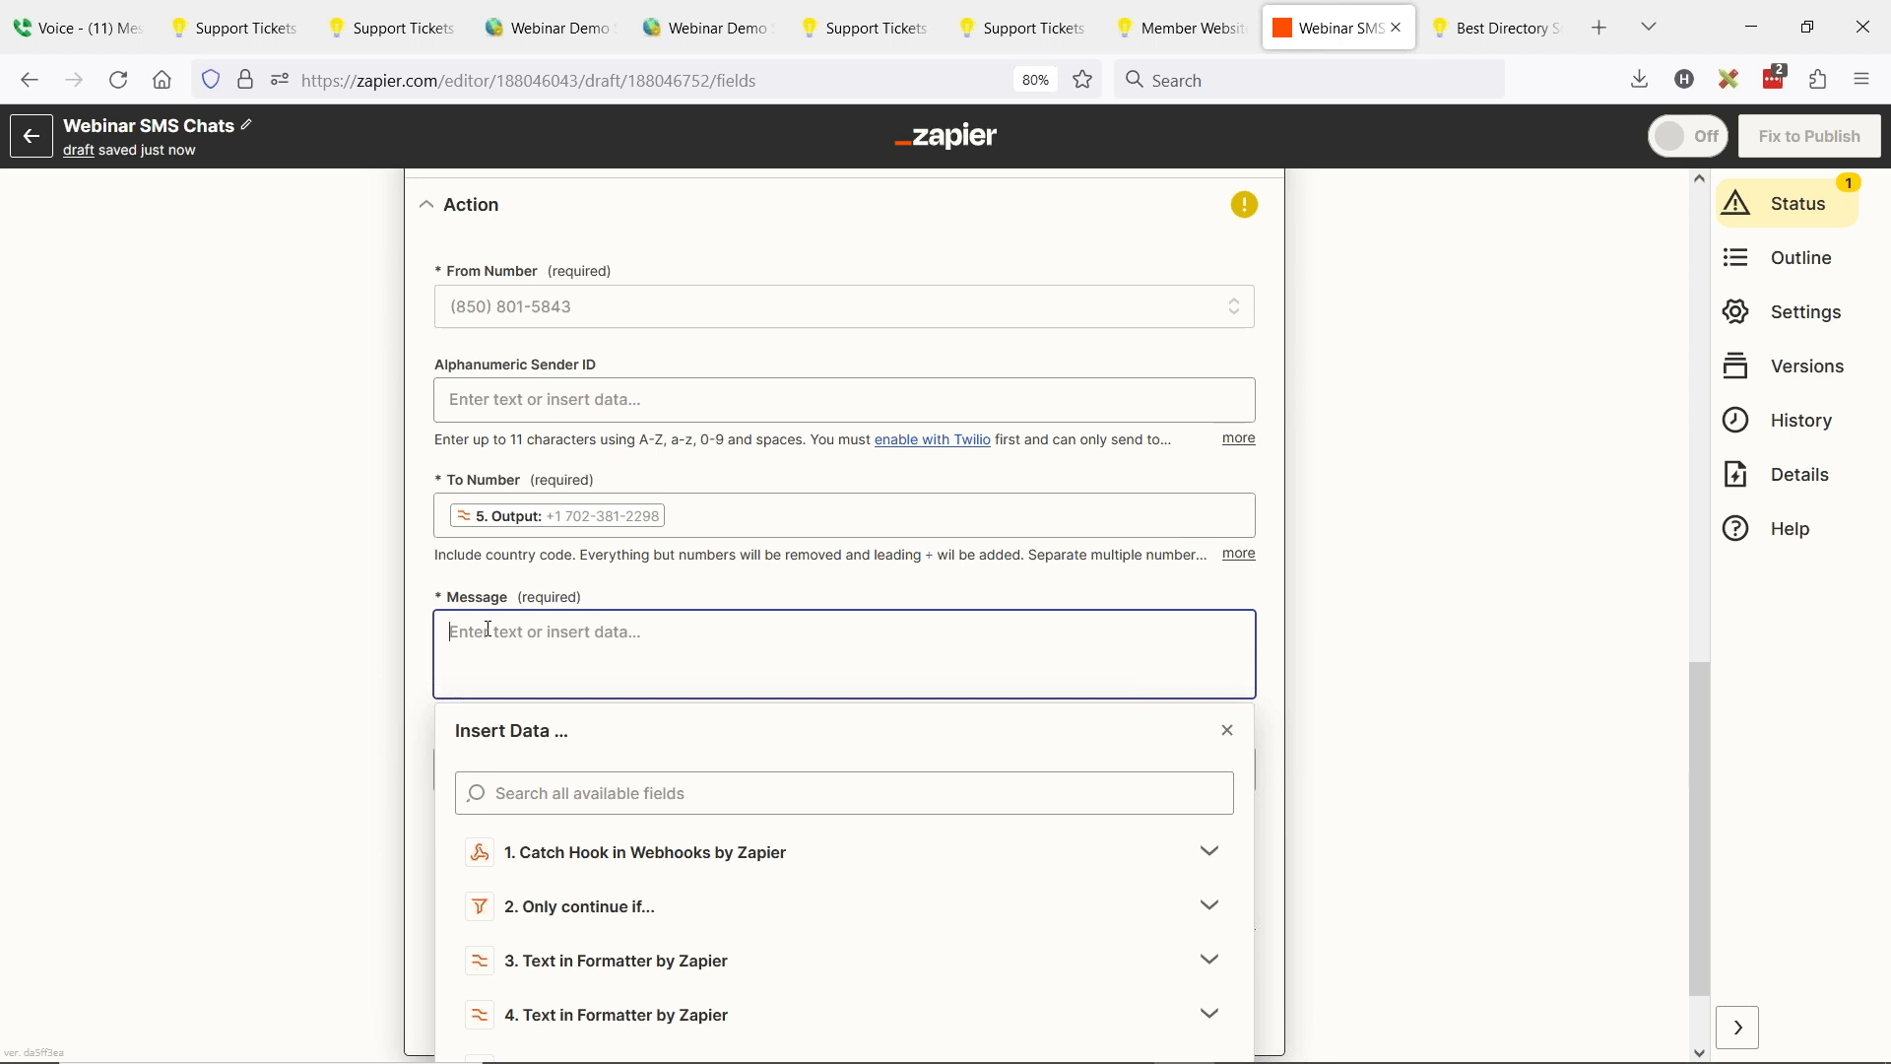
text(DogTrainersUSA -)
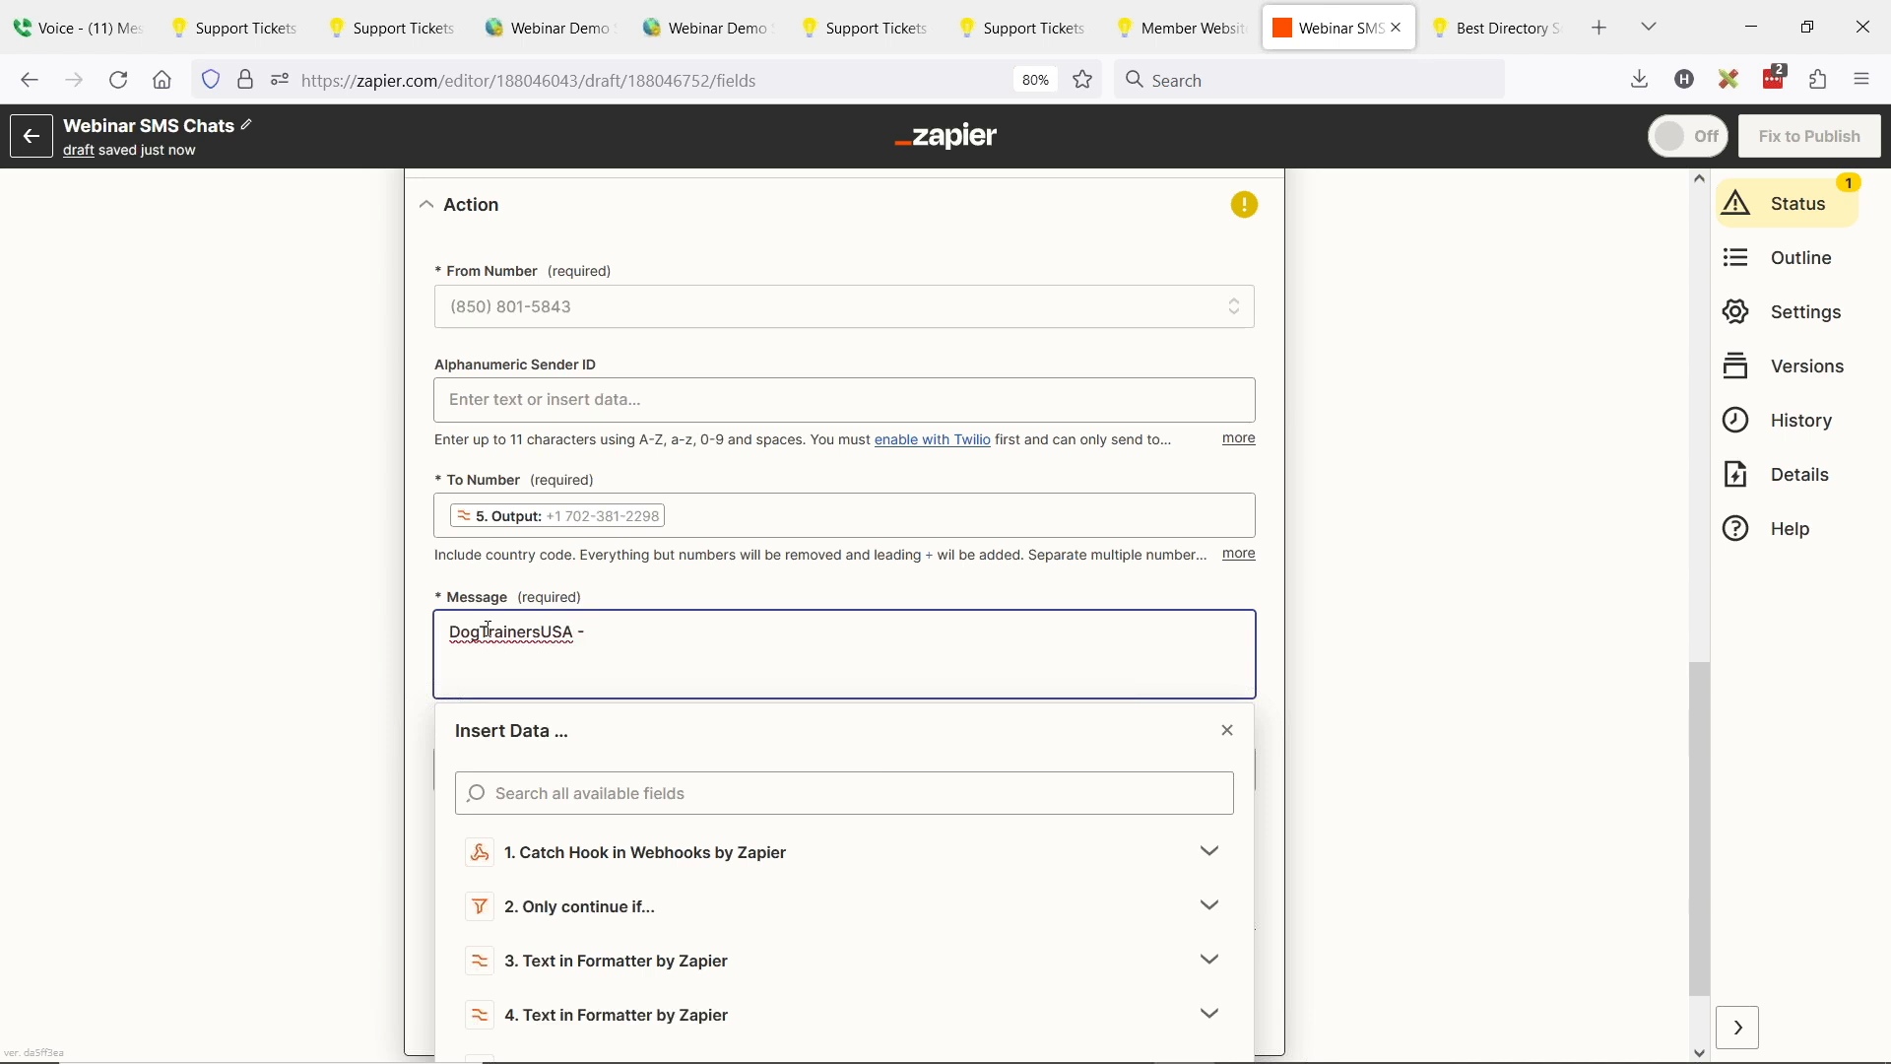
text( New Message:)
scroll(810, 678, down, 2)
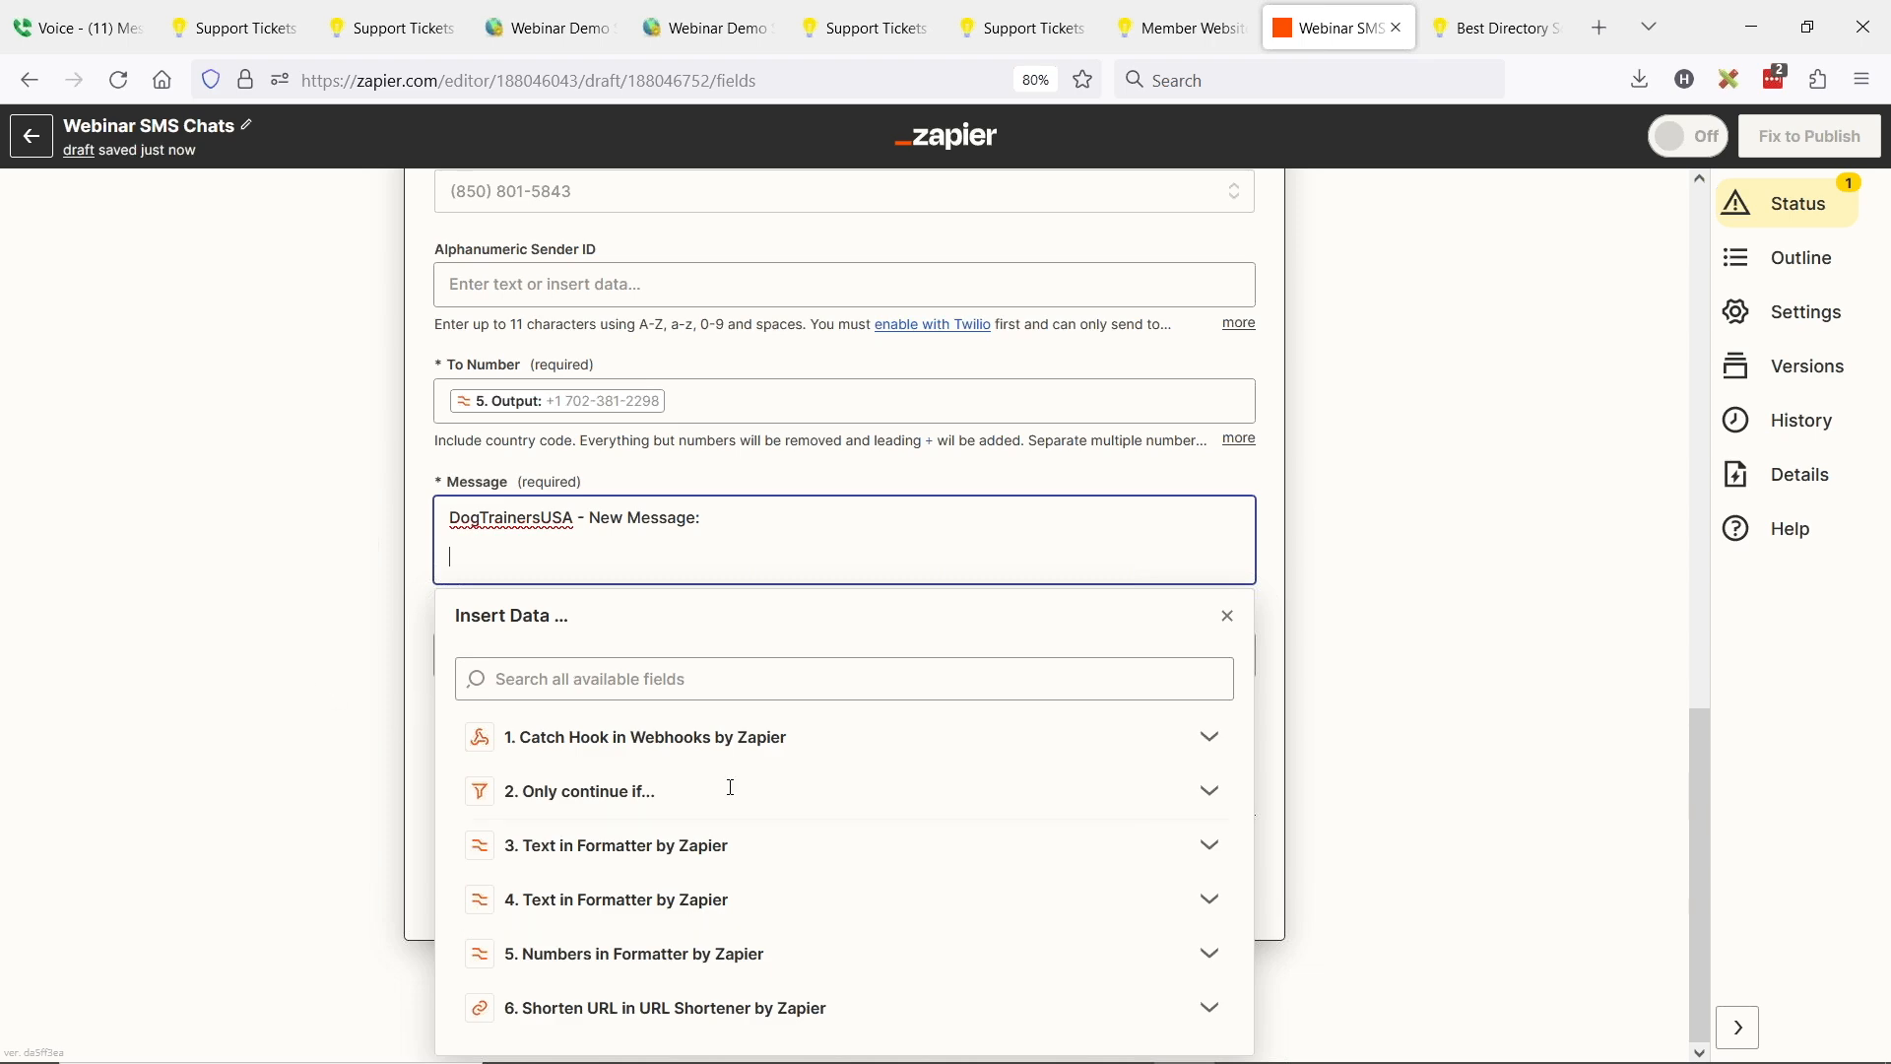
Insert a Formatter action directly after step 4 and choose Text as its event
scroll(304, 696, up, 15)
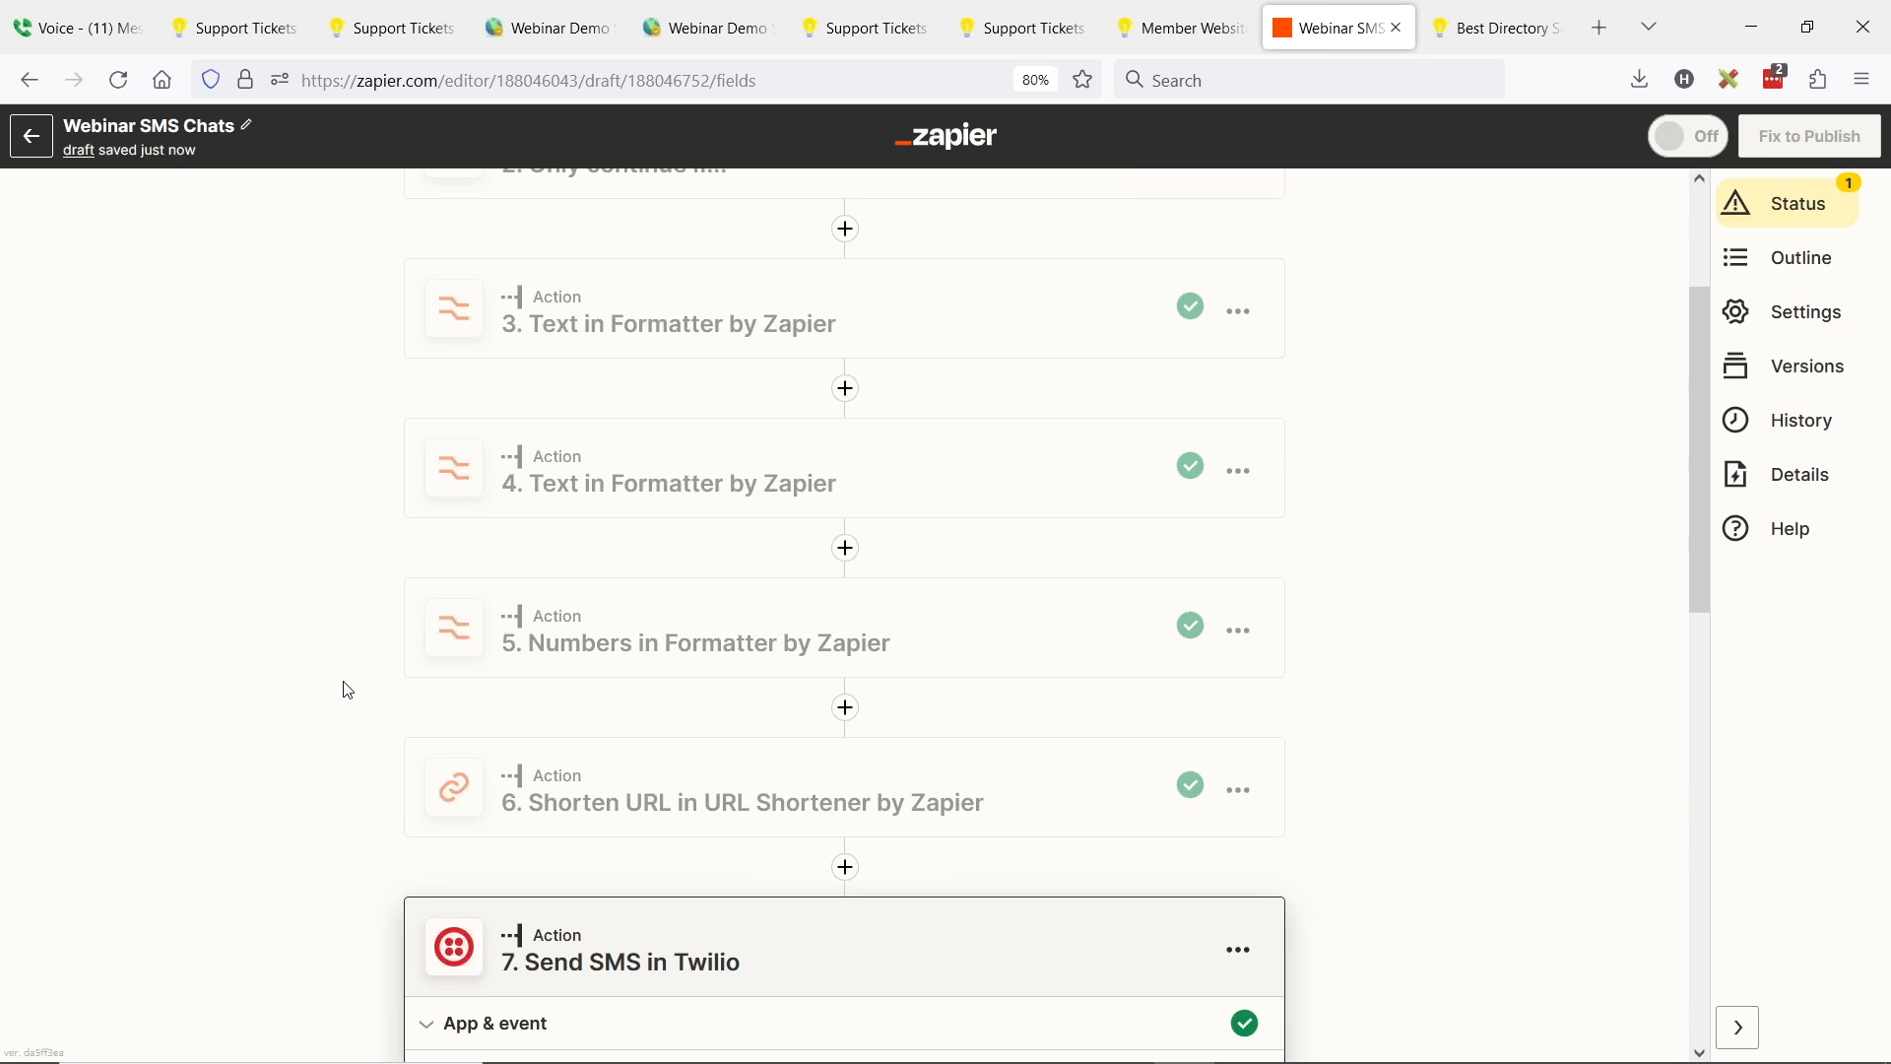
scroll(321, 696, up, 3)
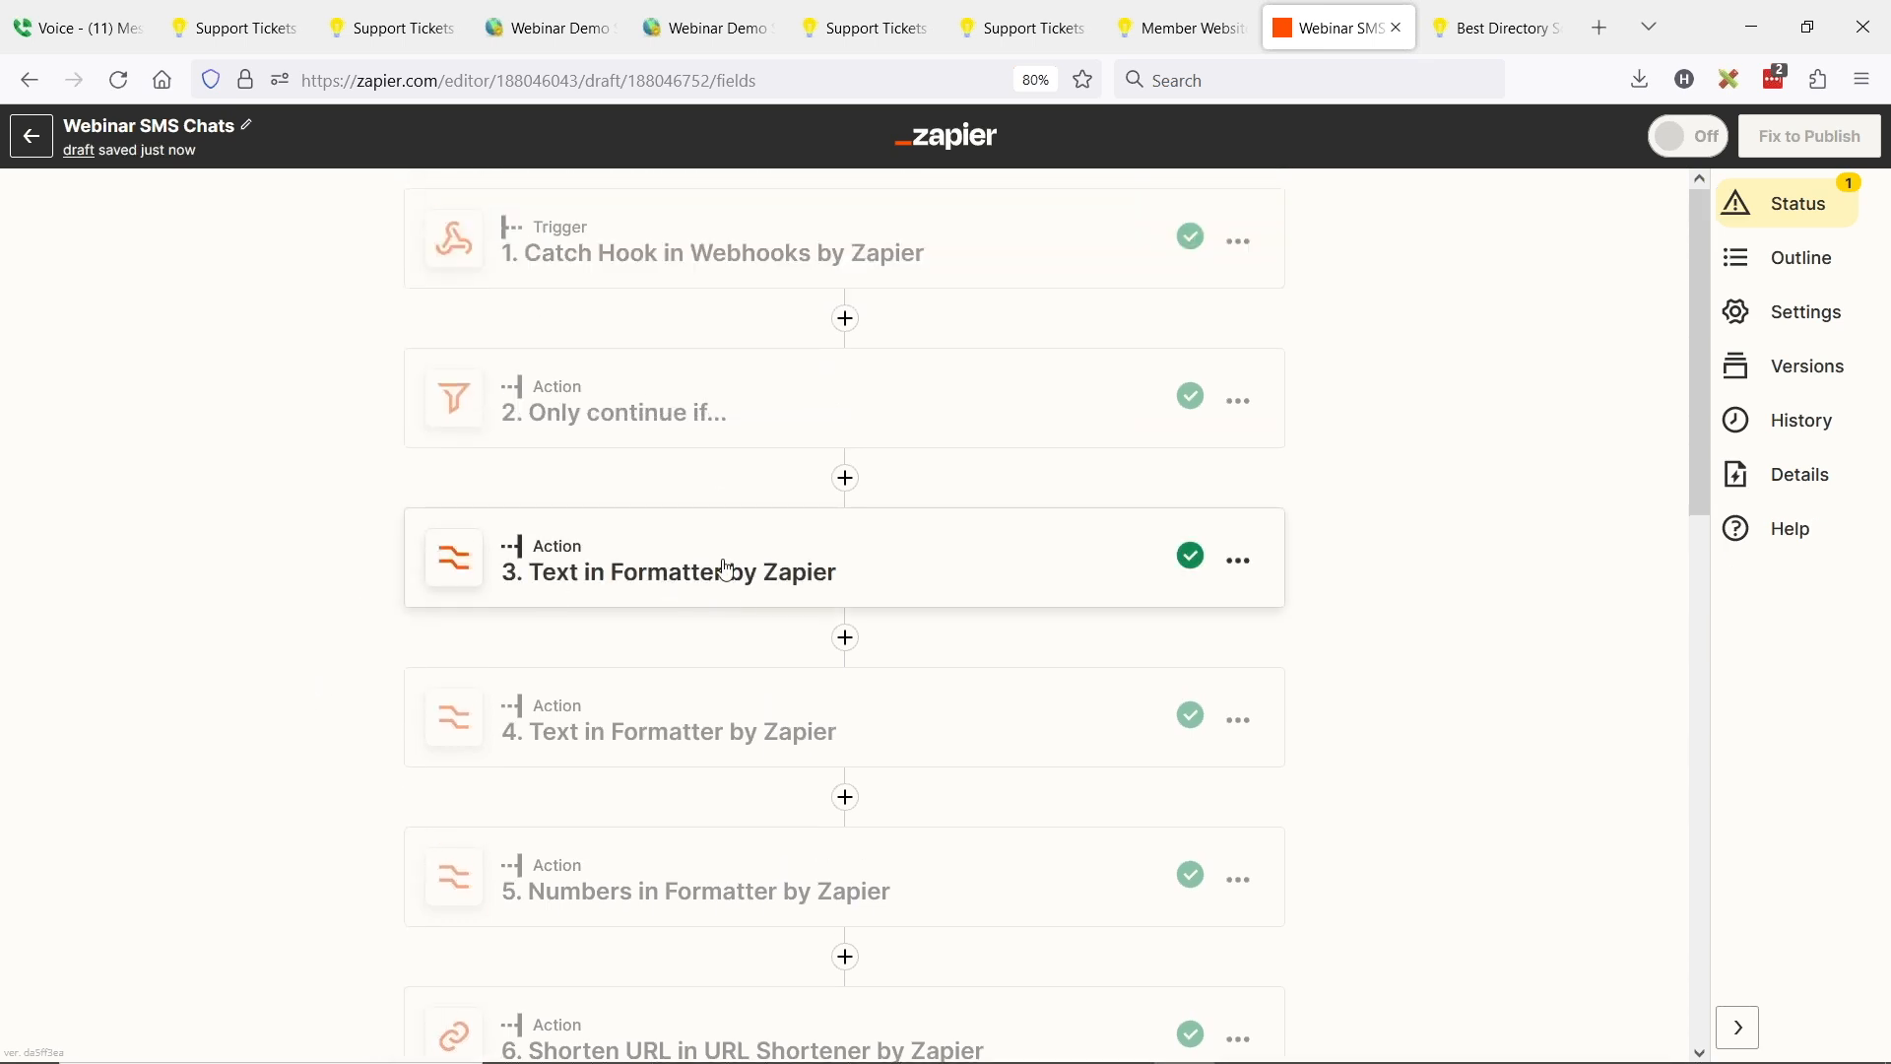
scroll(604, 604, down, 2)
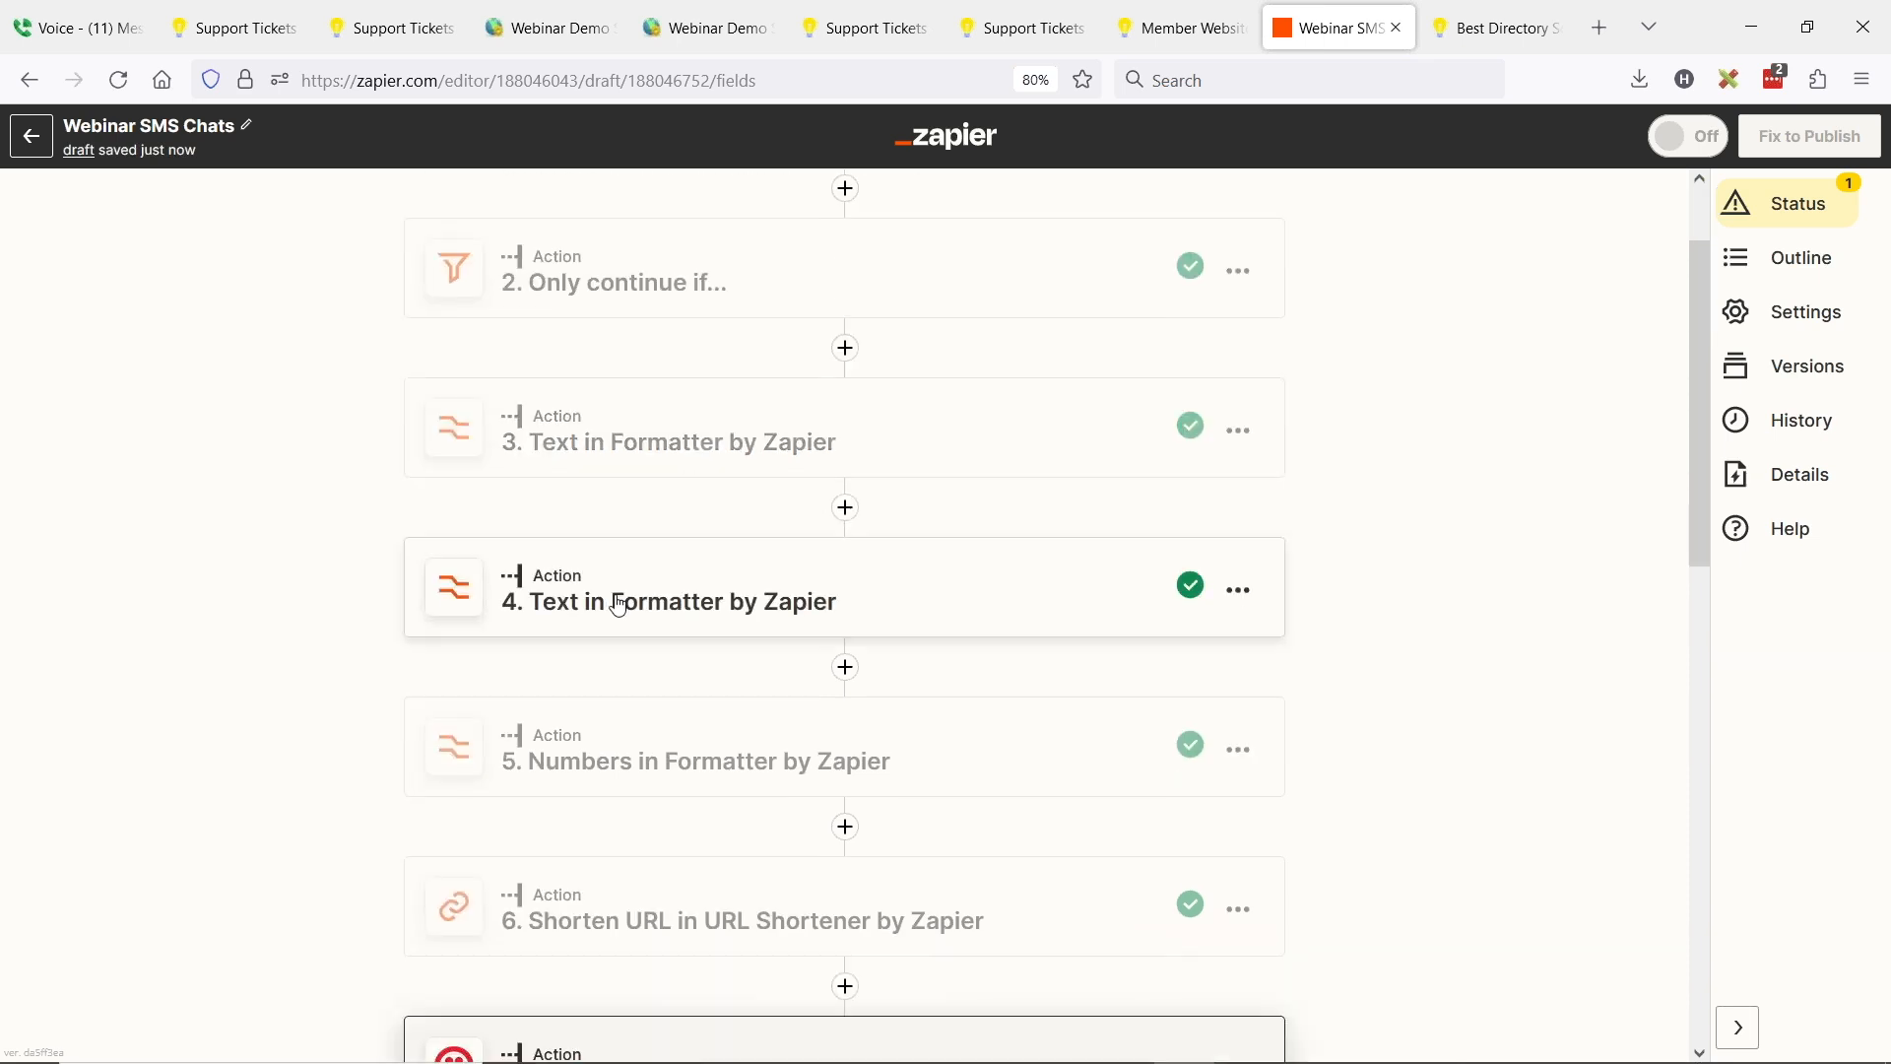
click(688, 619)
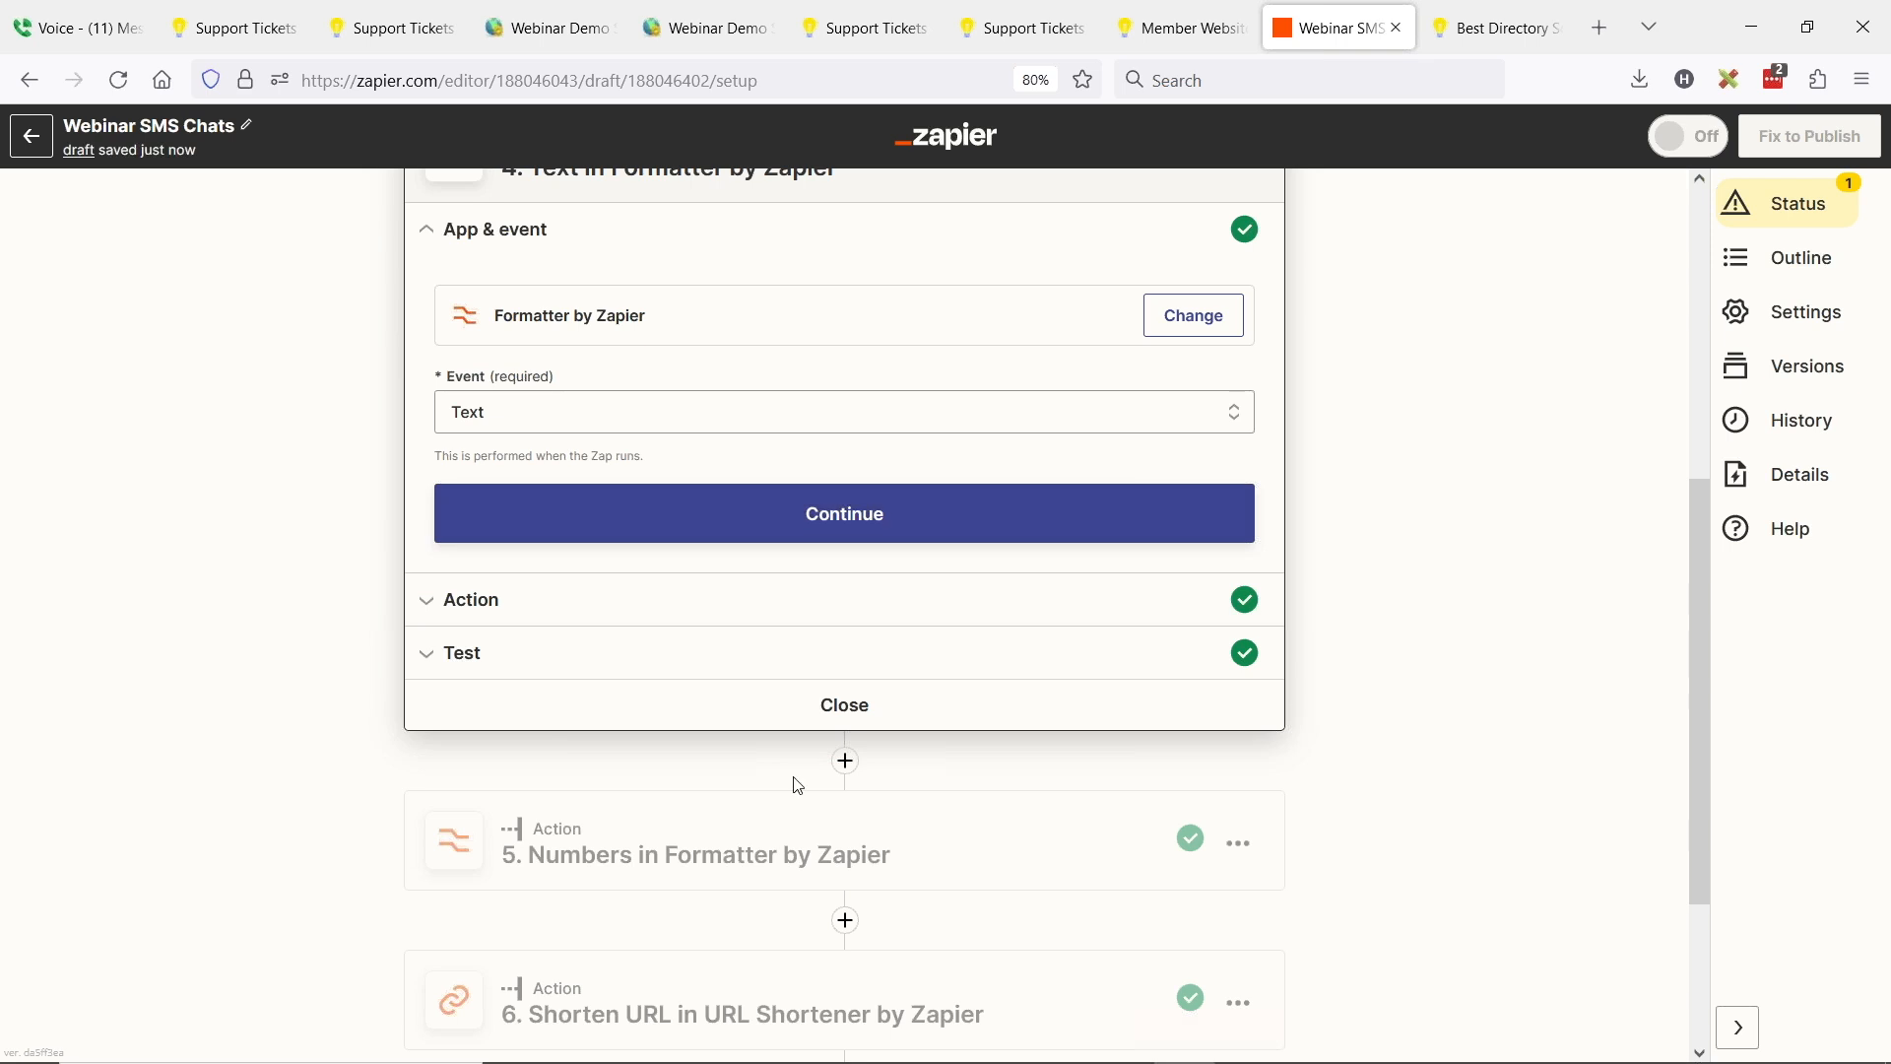
click(846, 761)
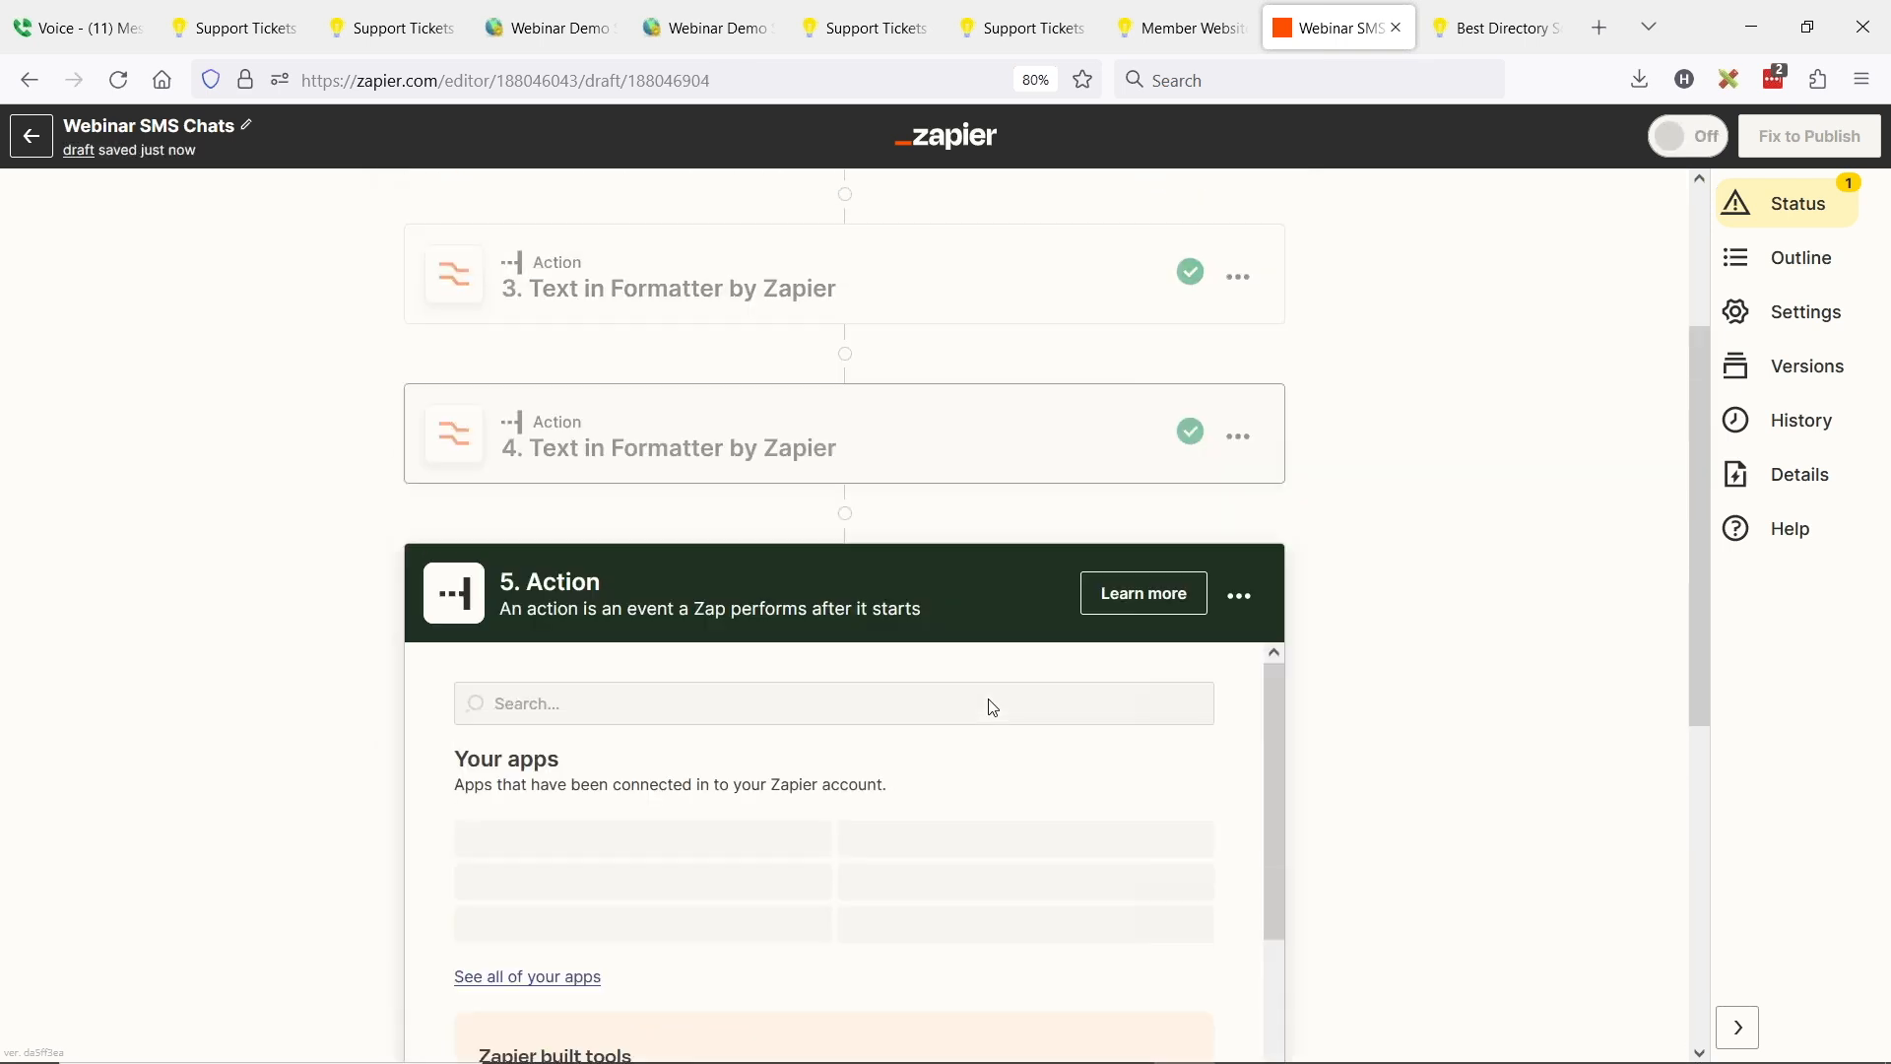
scroll(940, 578, down, 5)
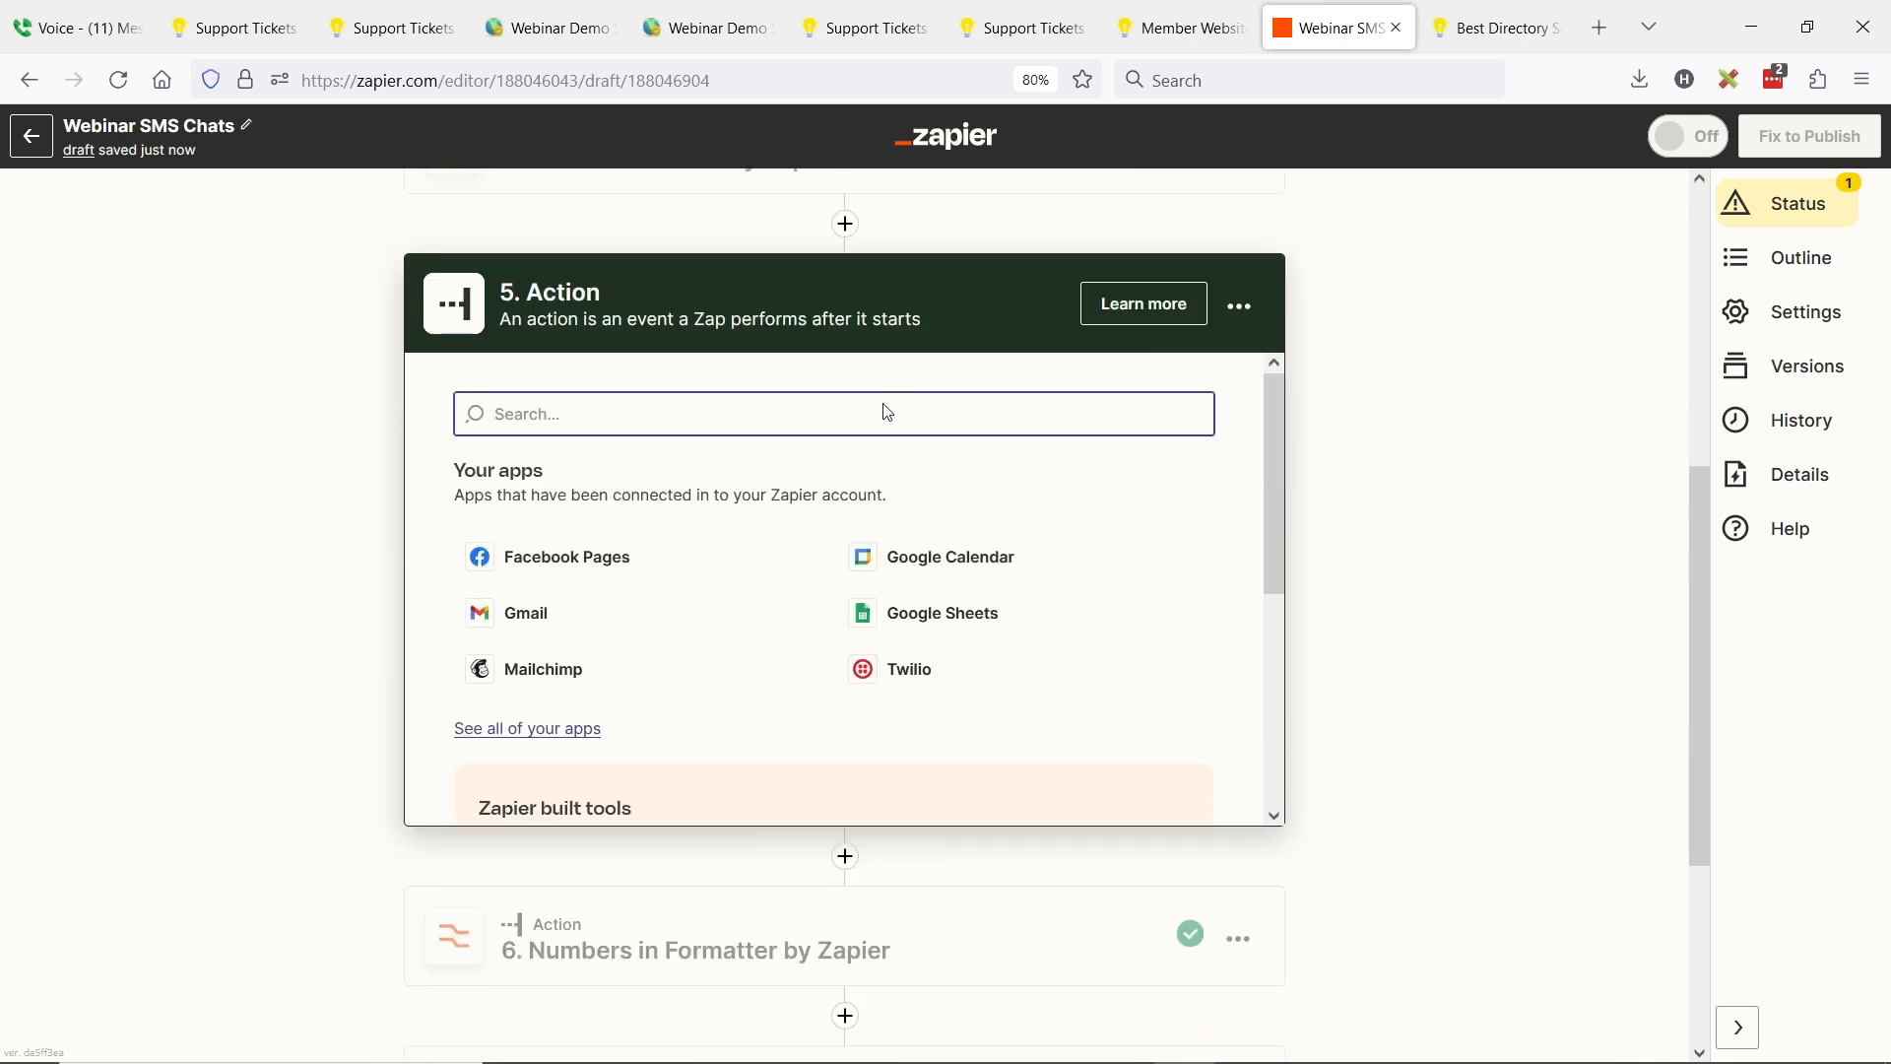
scroll(976, 565, down, 5)
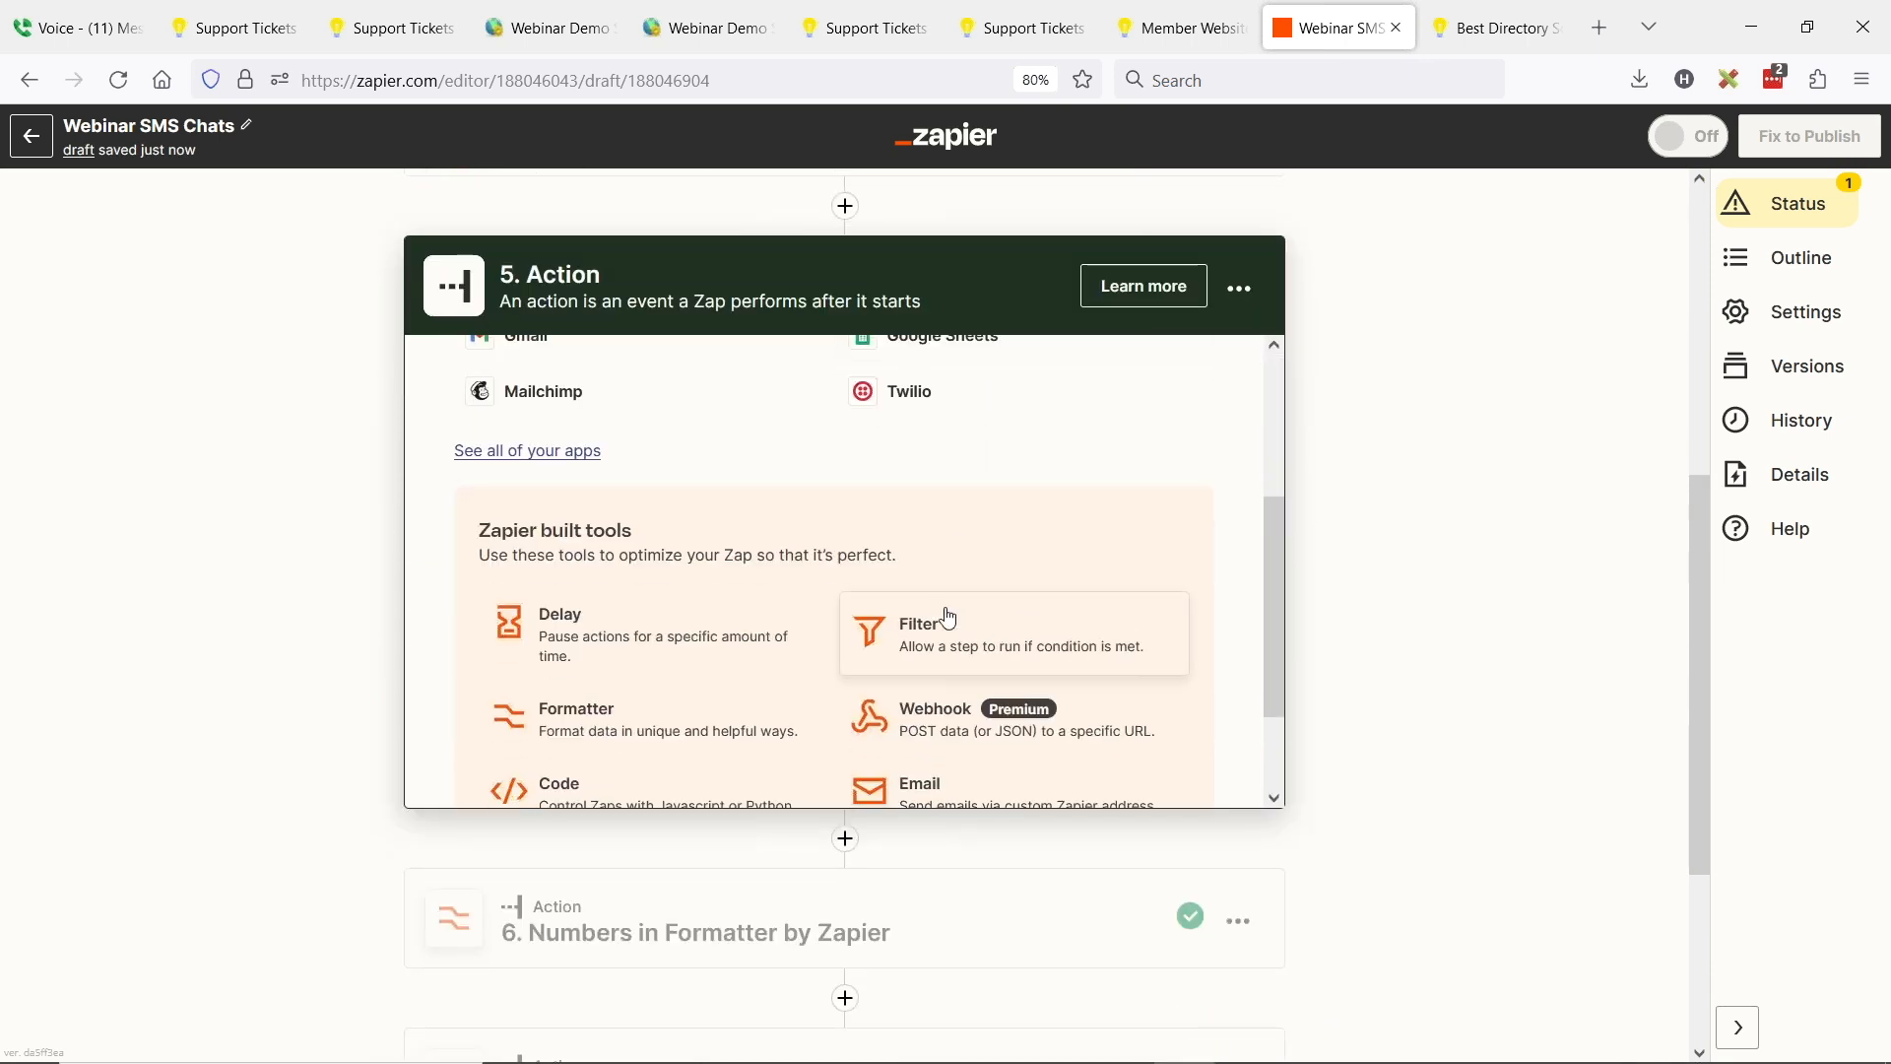
scroll(842, 554, down, 2)
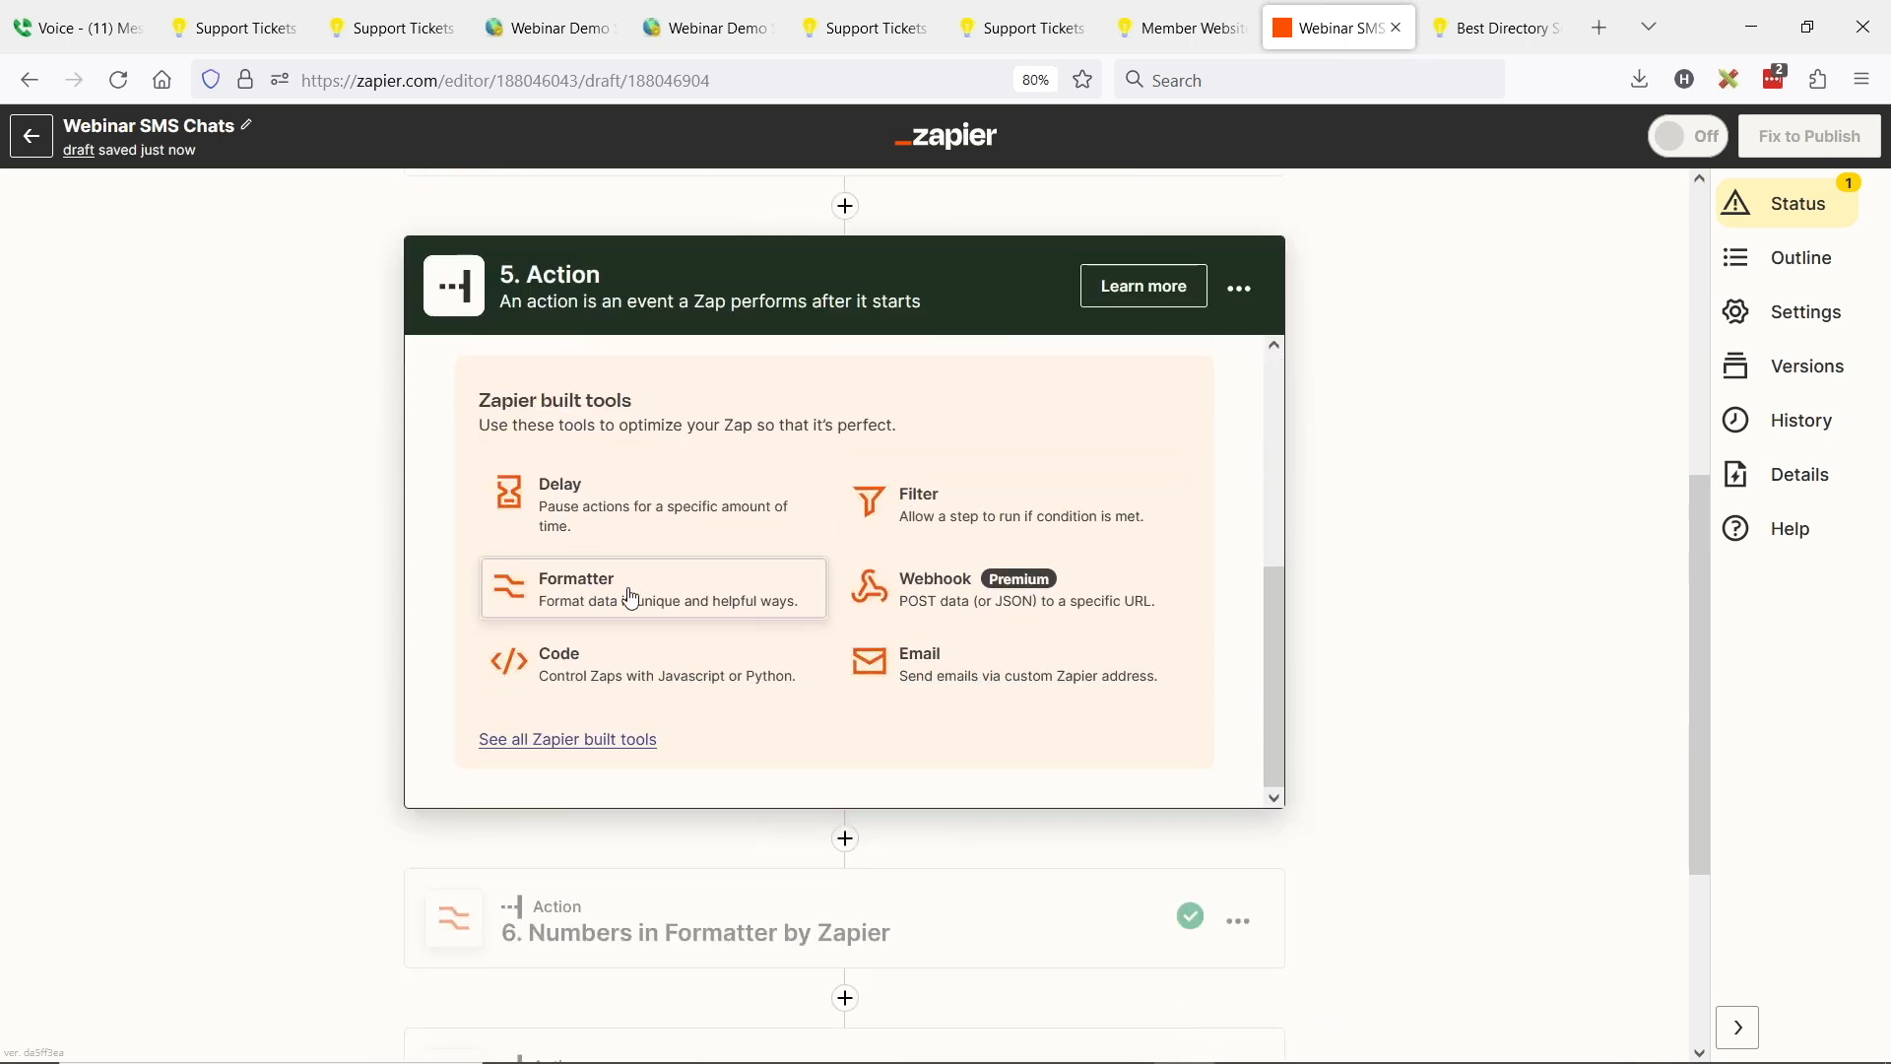
click(630, 601)
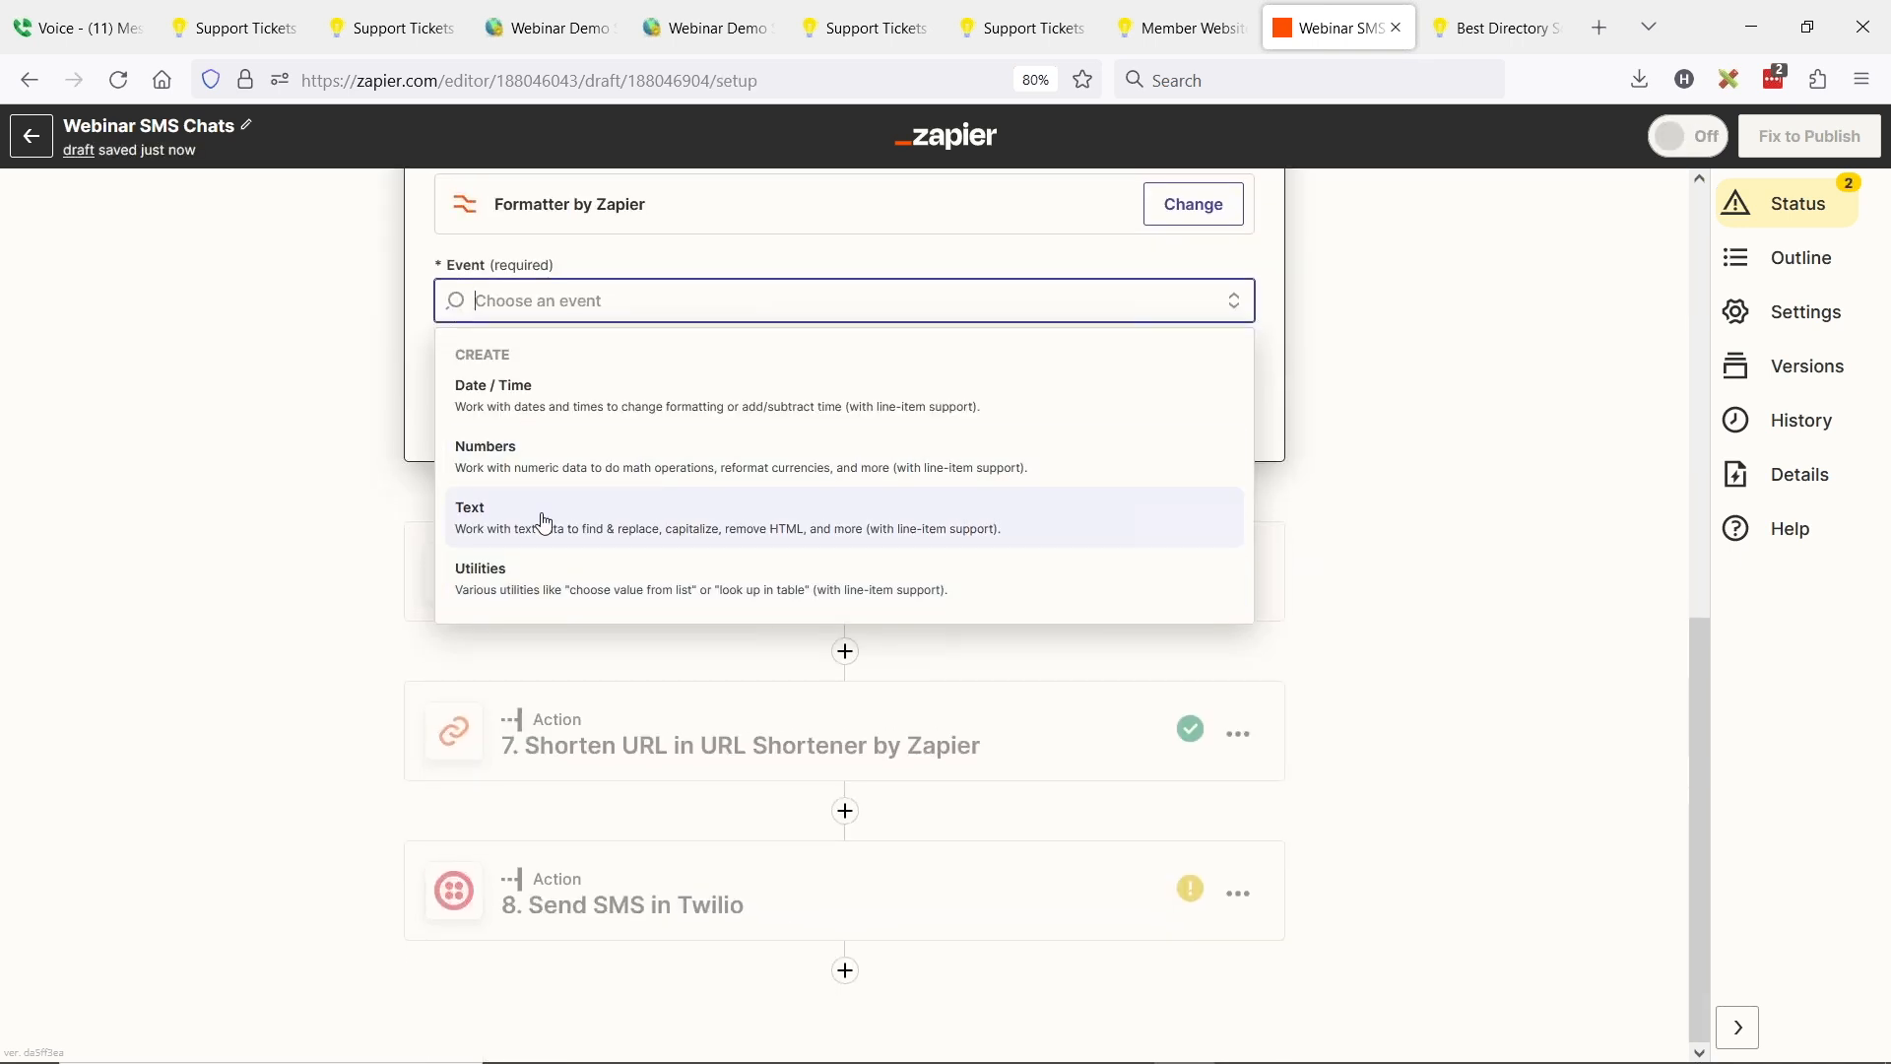
click(538, 520)
Set step 5's transform to Truncate and insert step 4's Output as the text to shorten
click(512, 481)
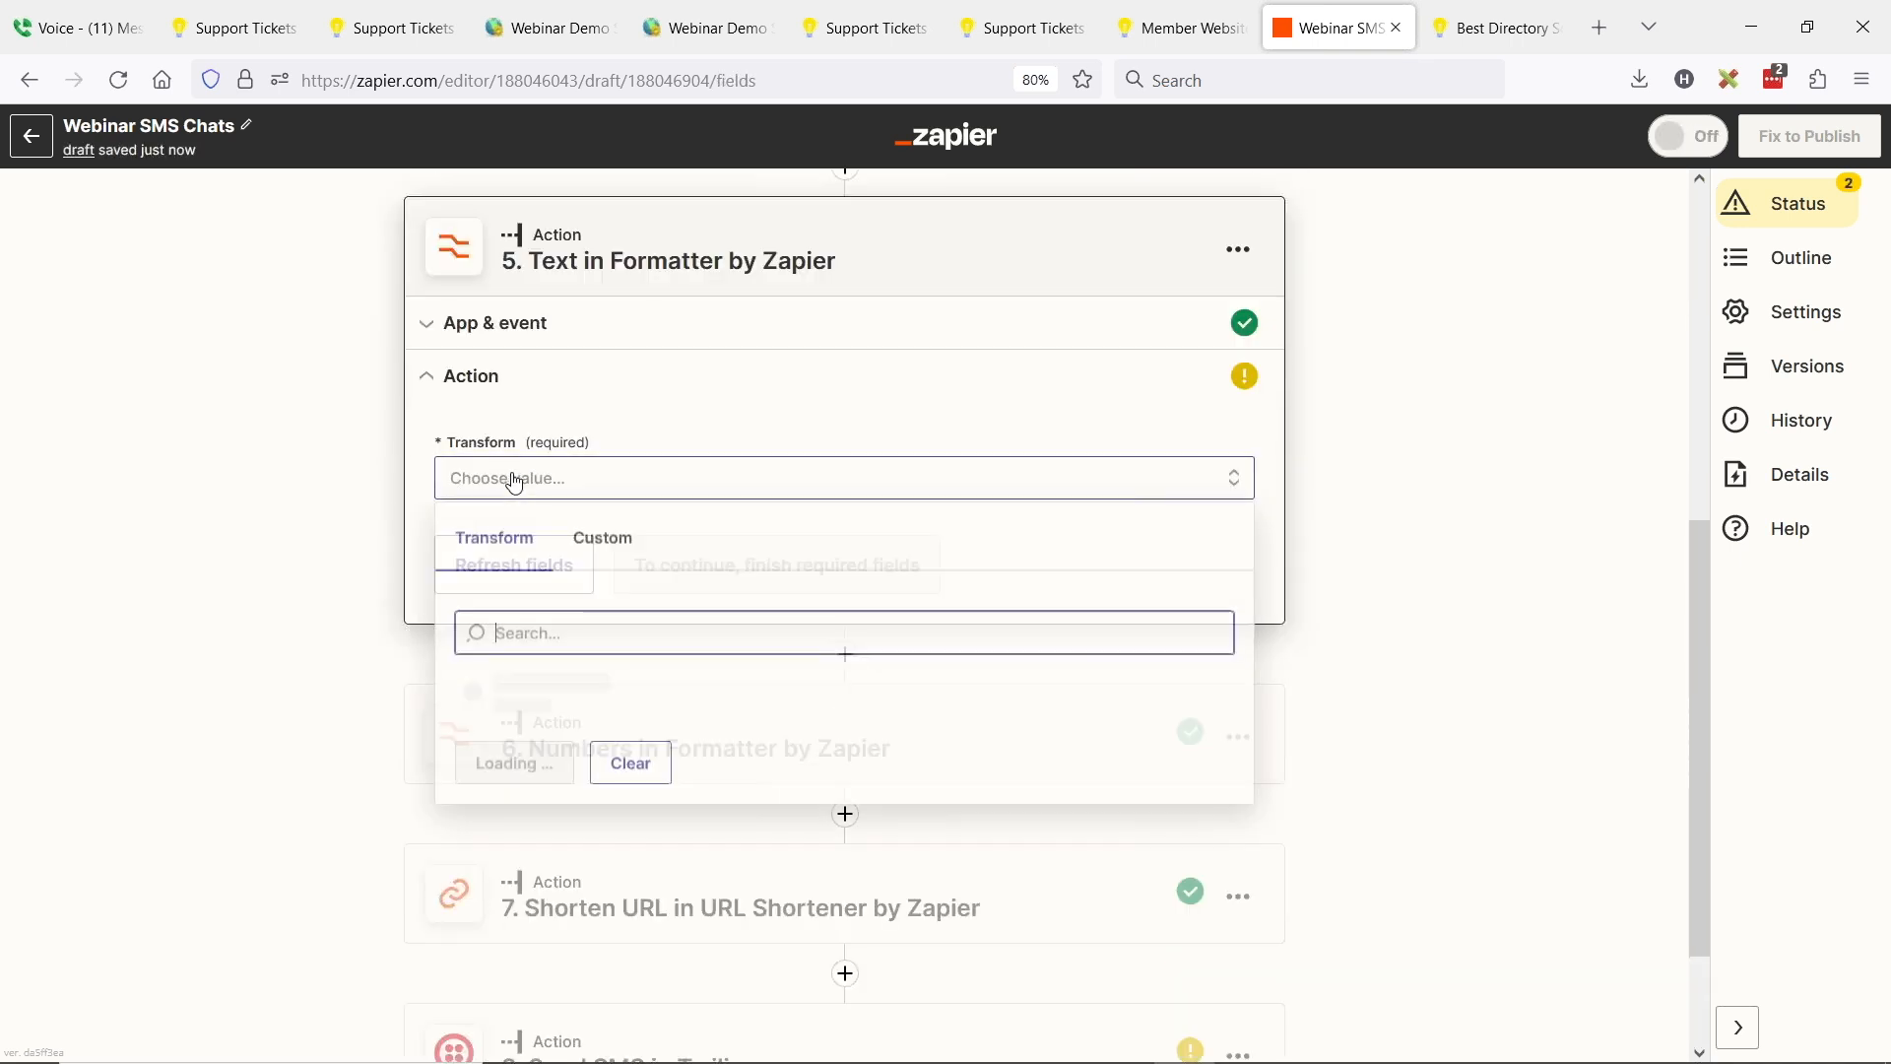
text(trunc)
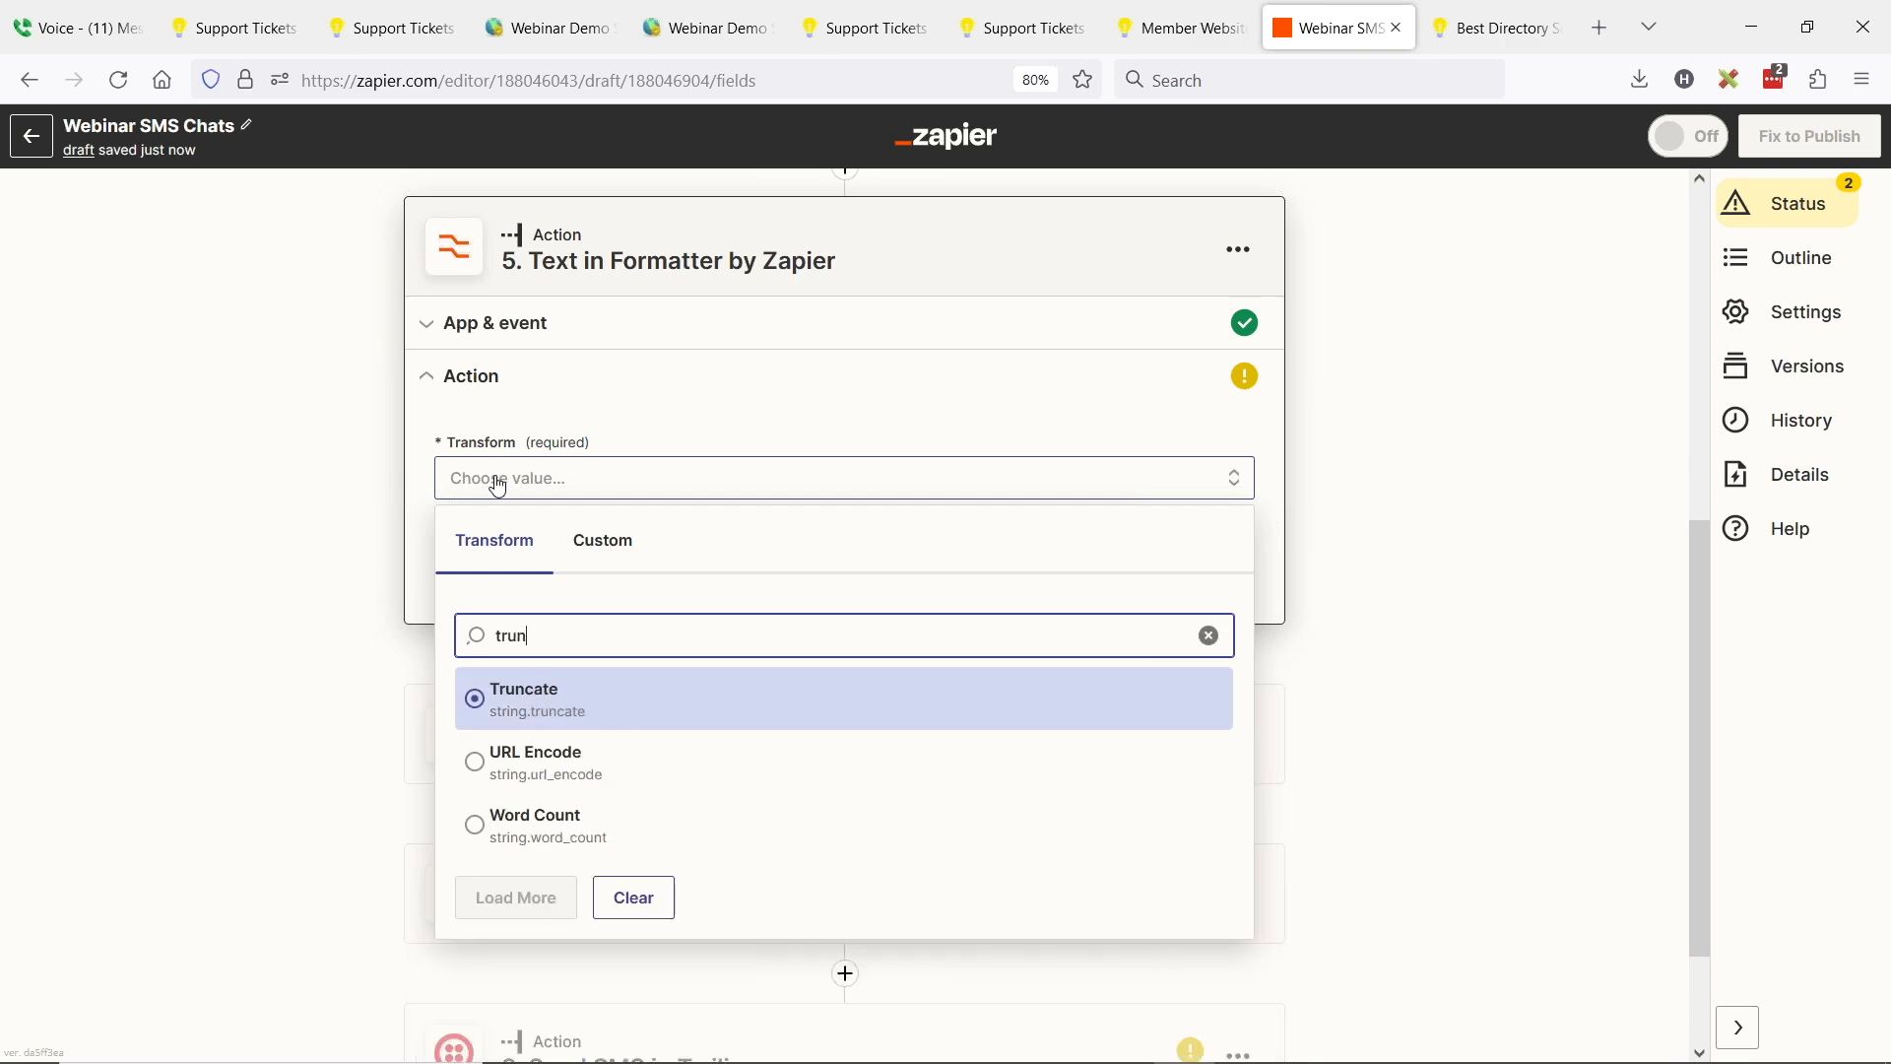
click(465, 681)
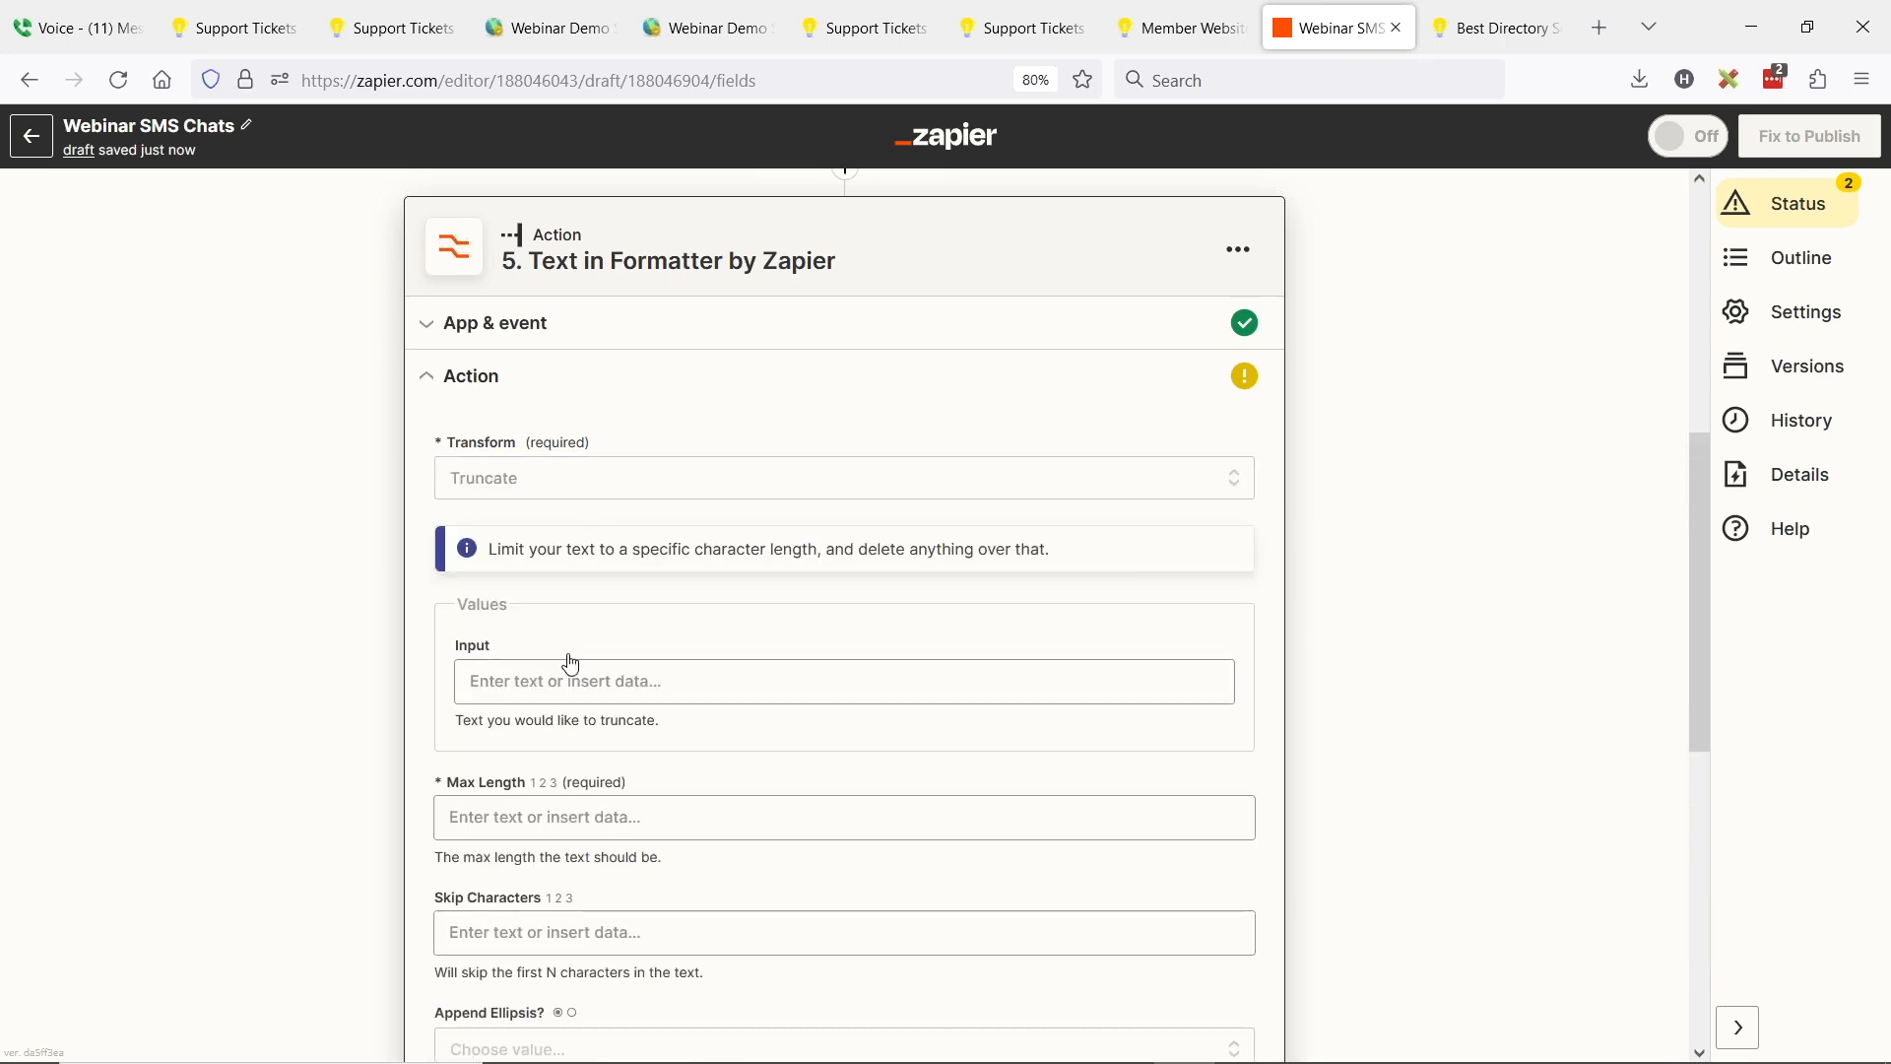
click(549, 679)
scroll(764, 667, down, 4)
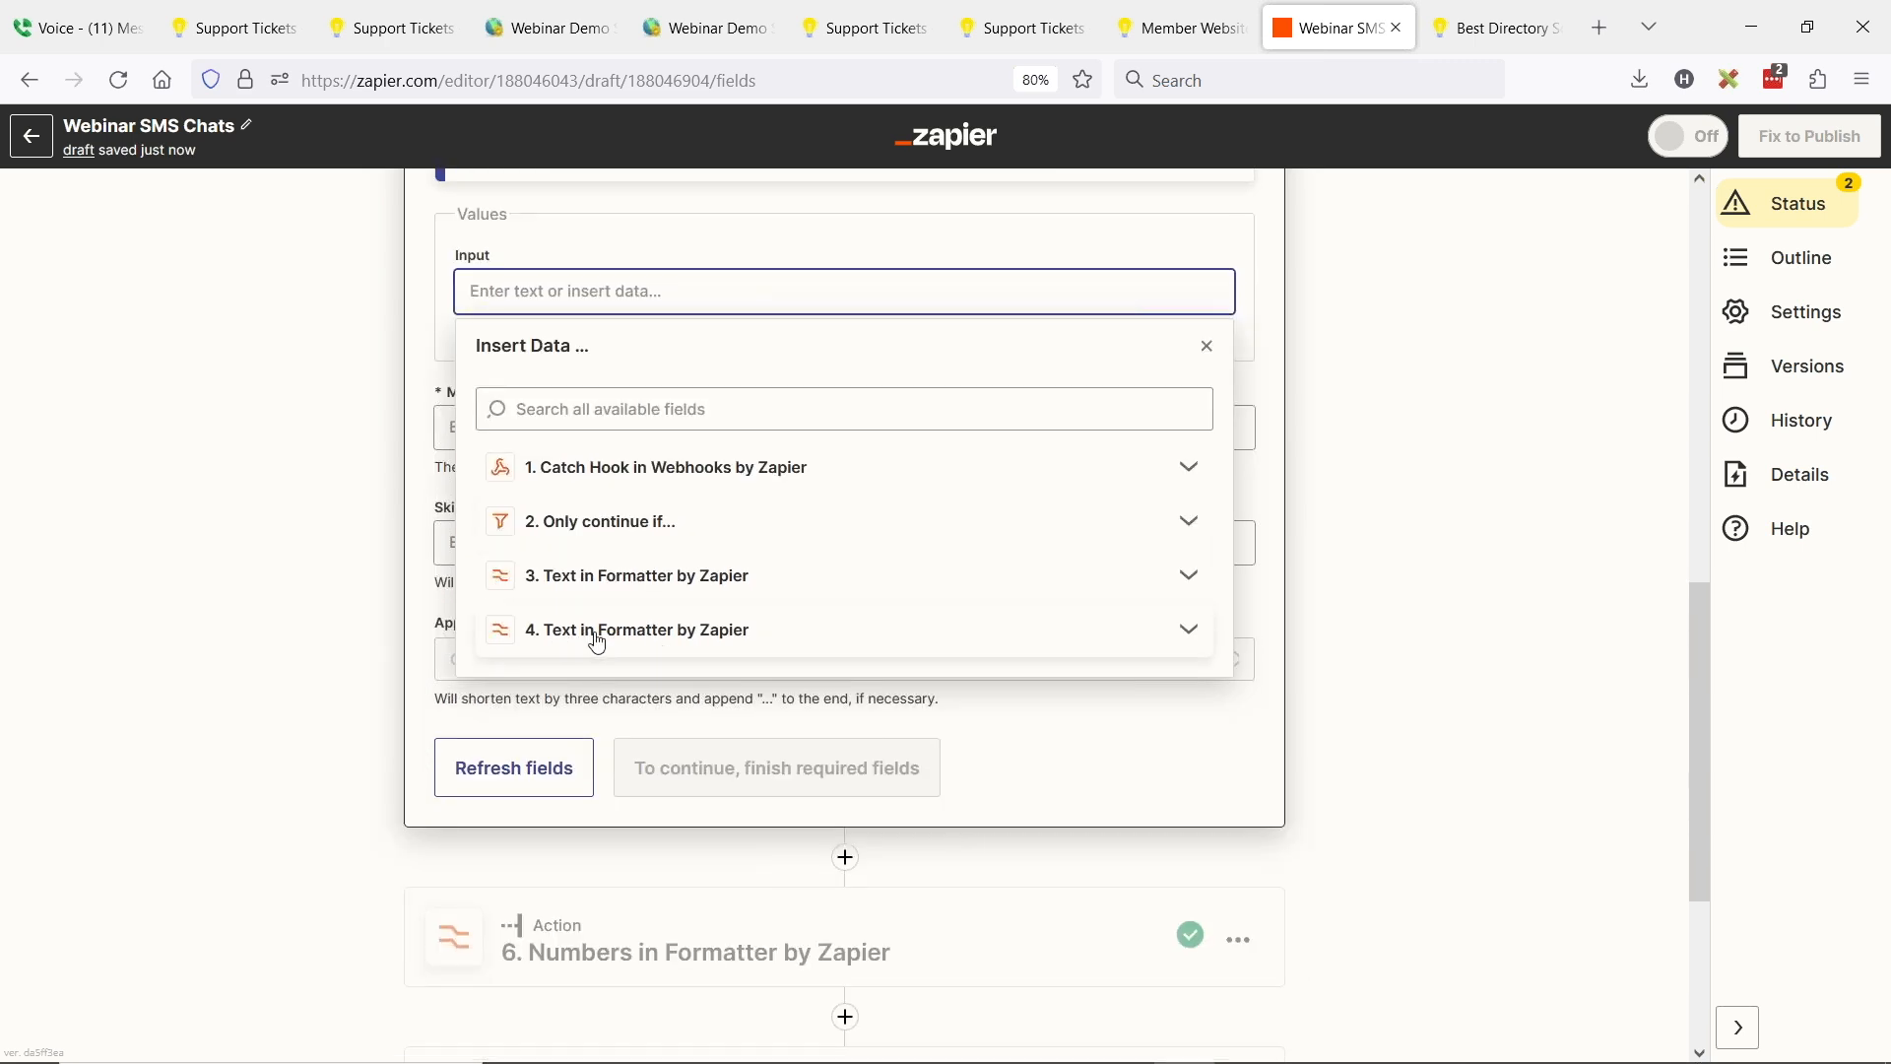
click(597, 641)
click(609, 712)
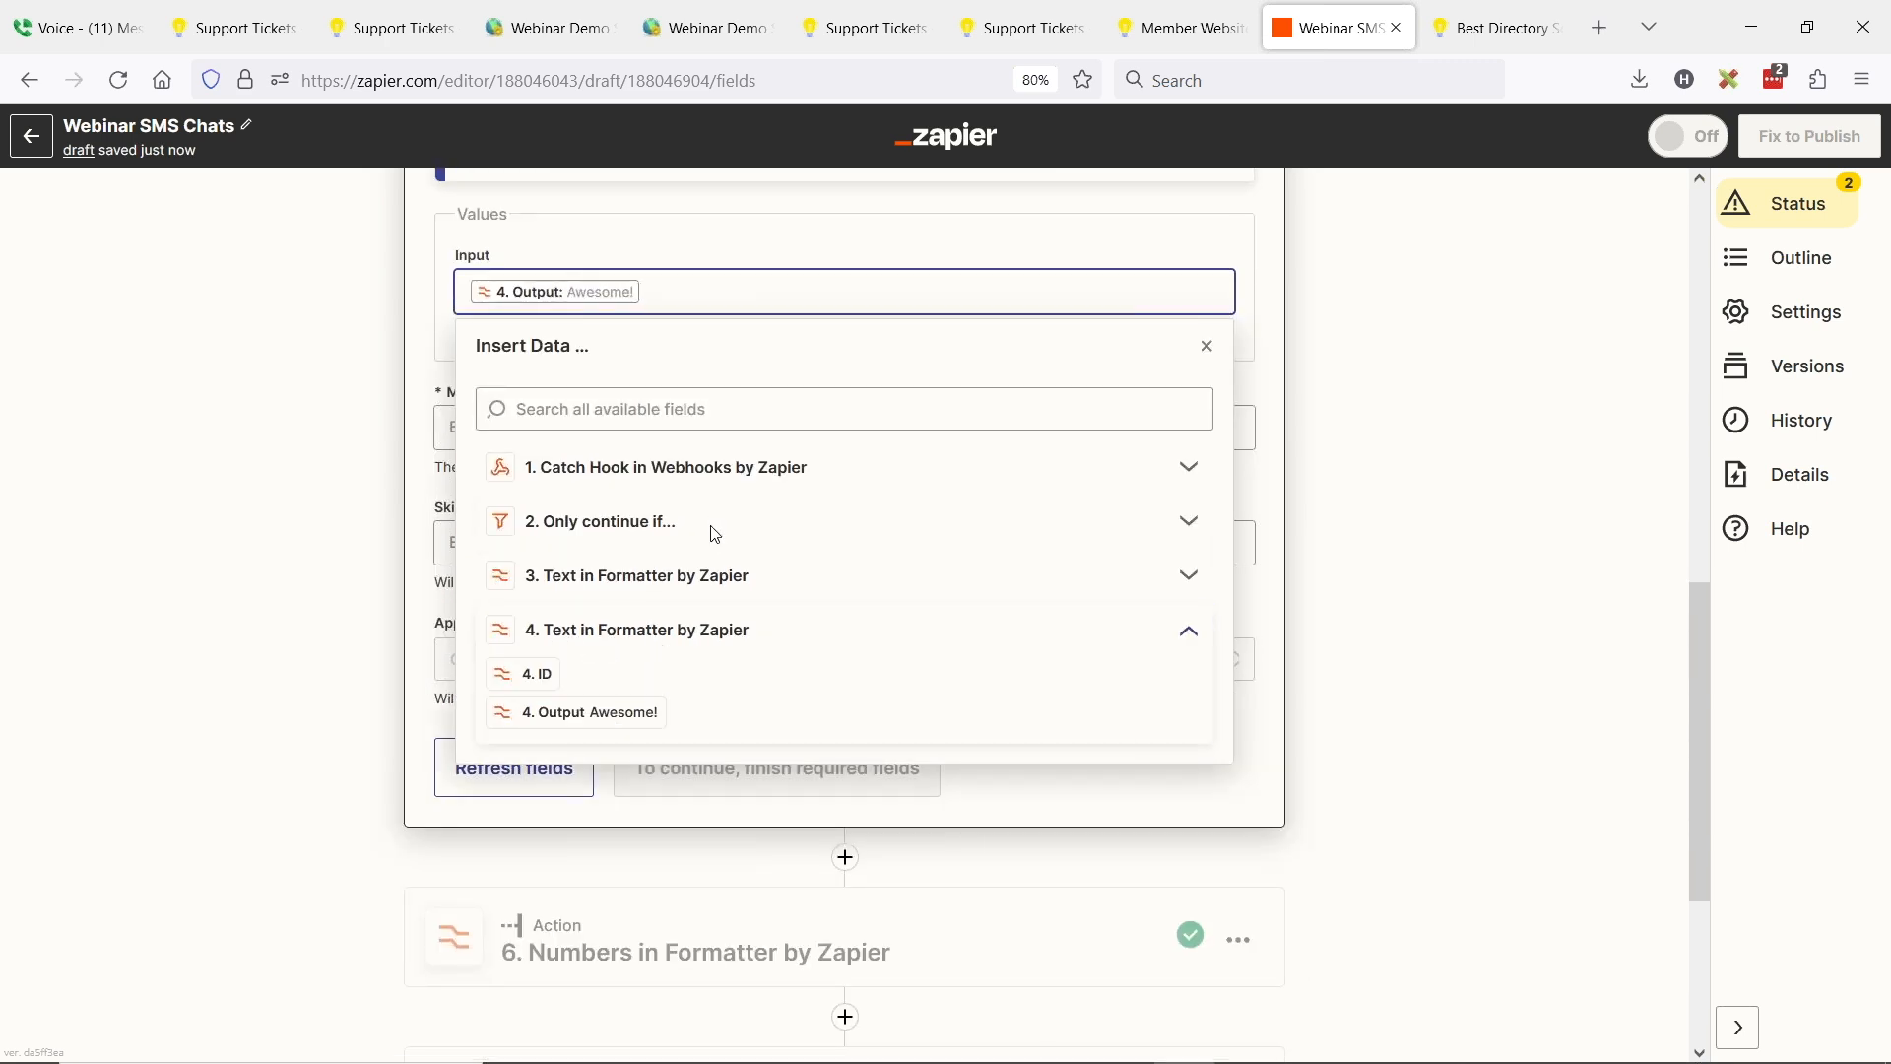
click(325, 578)
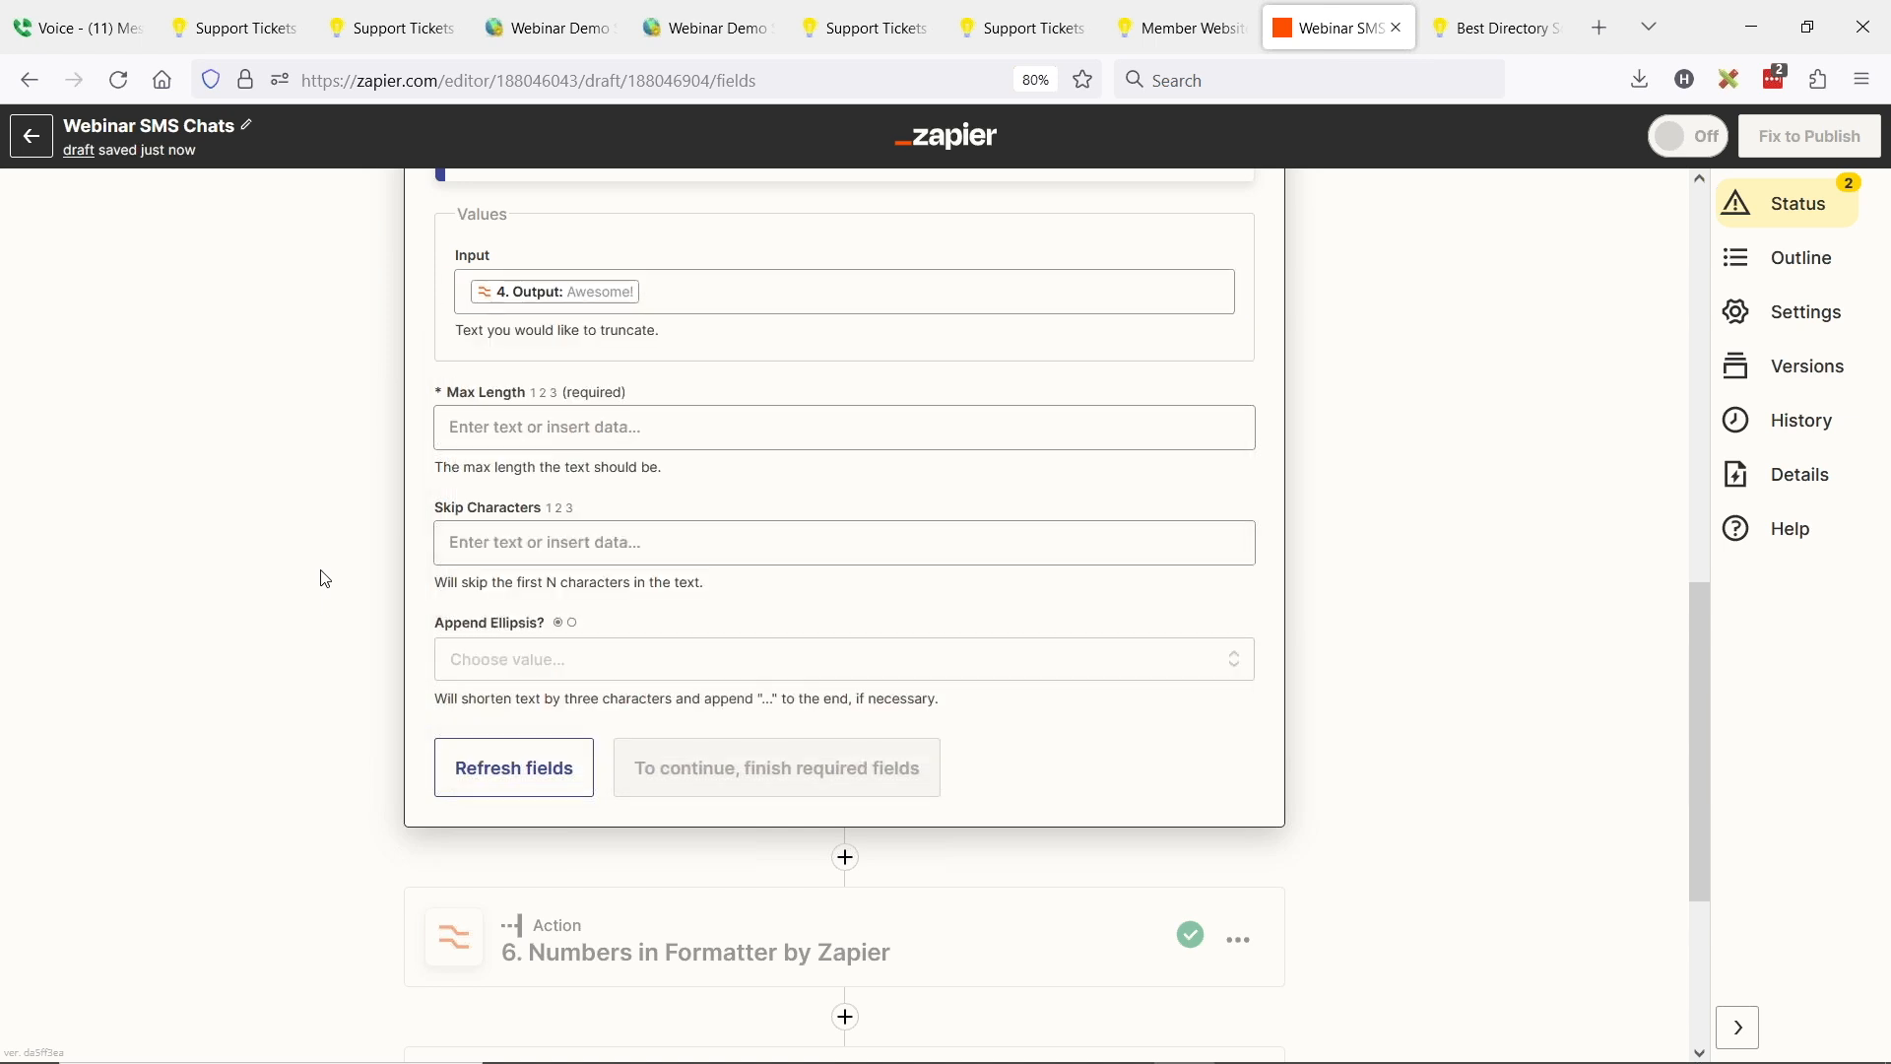
Set the truncation's Max Length to 40 and Append Ellipsis to True
click(504, 430)
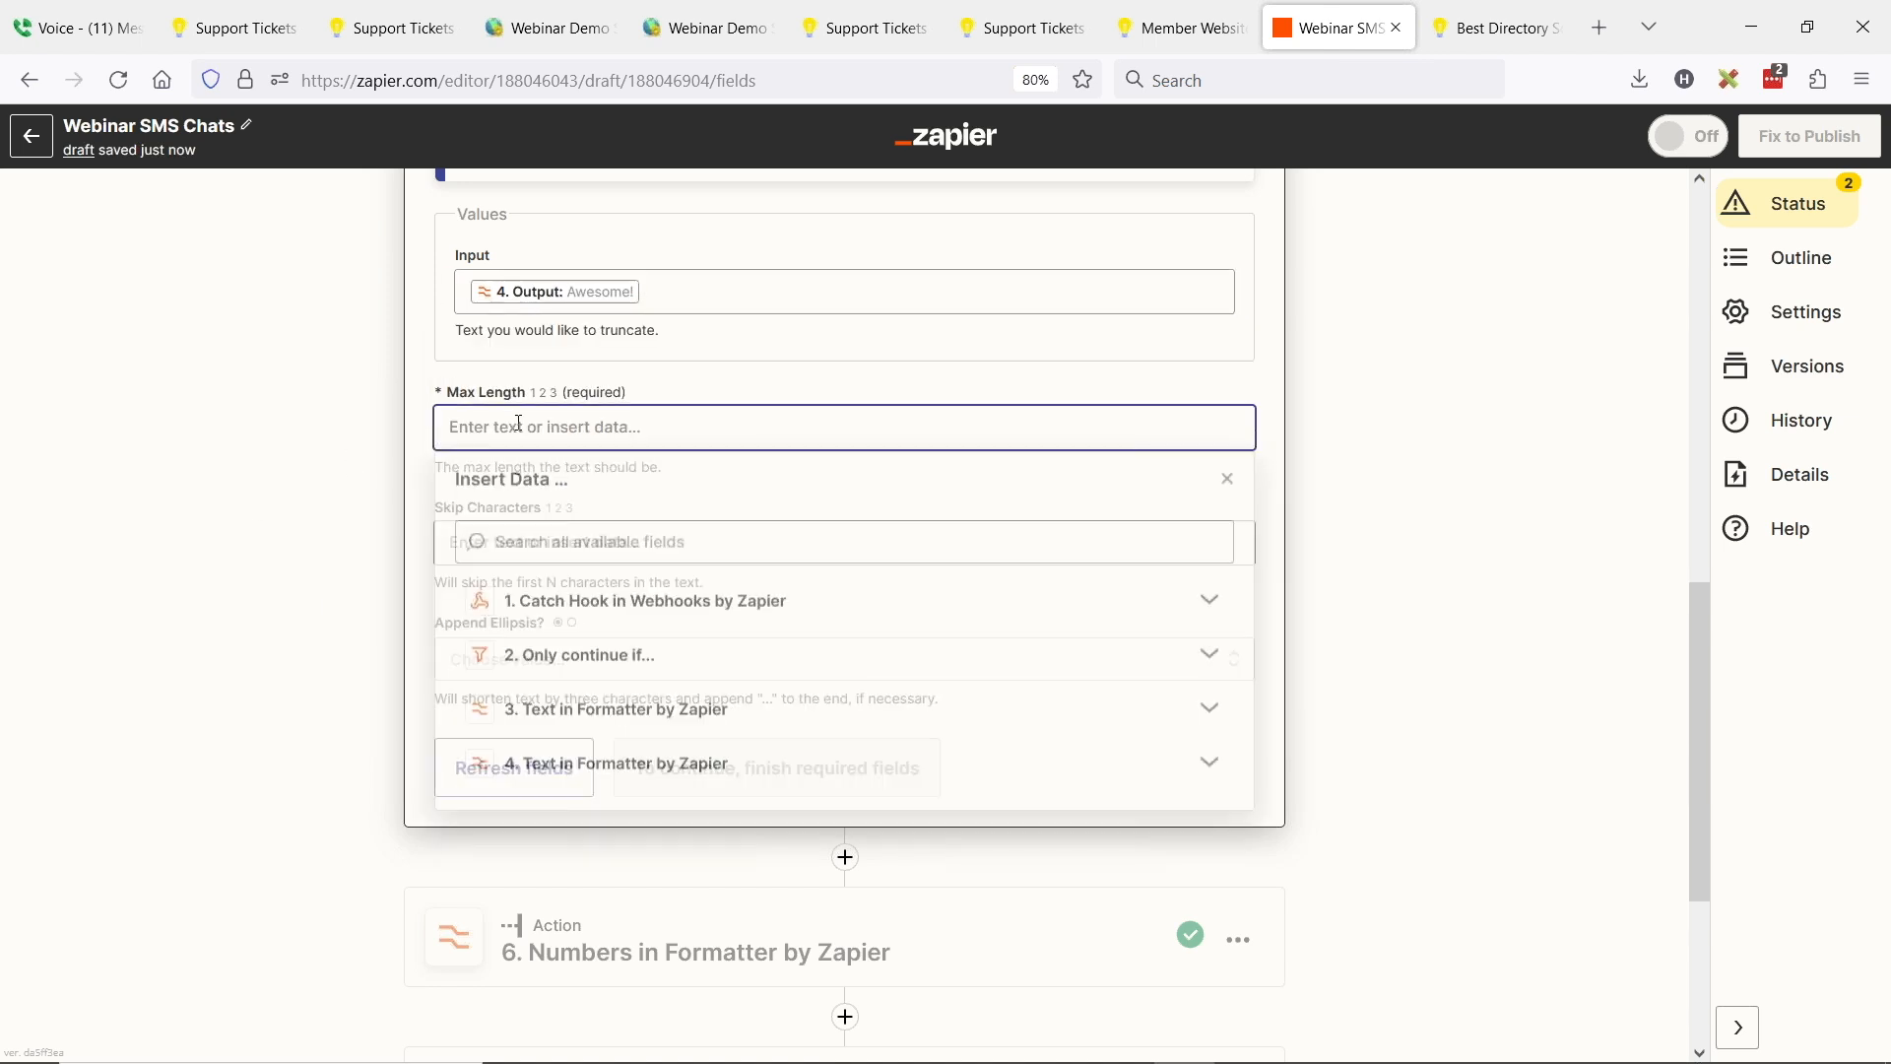
text(40)
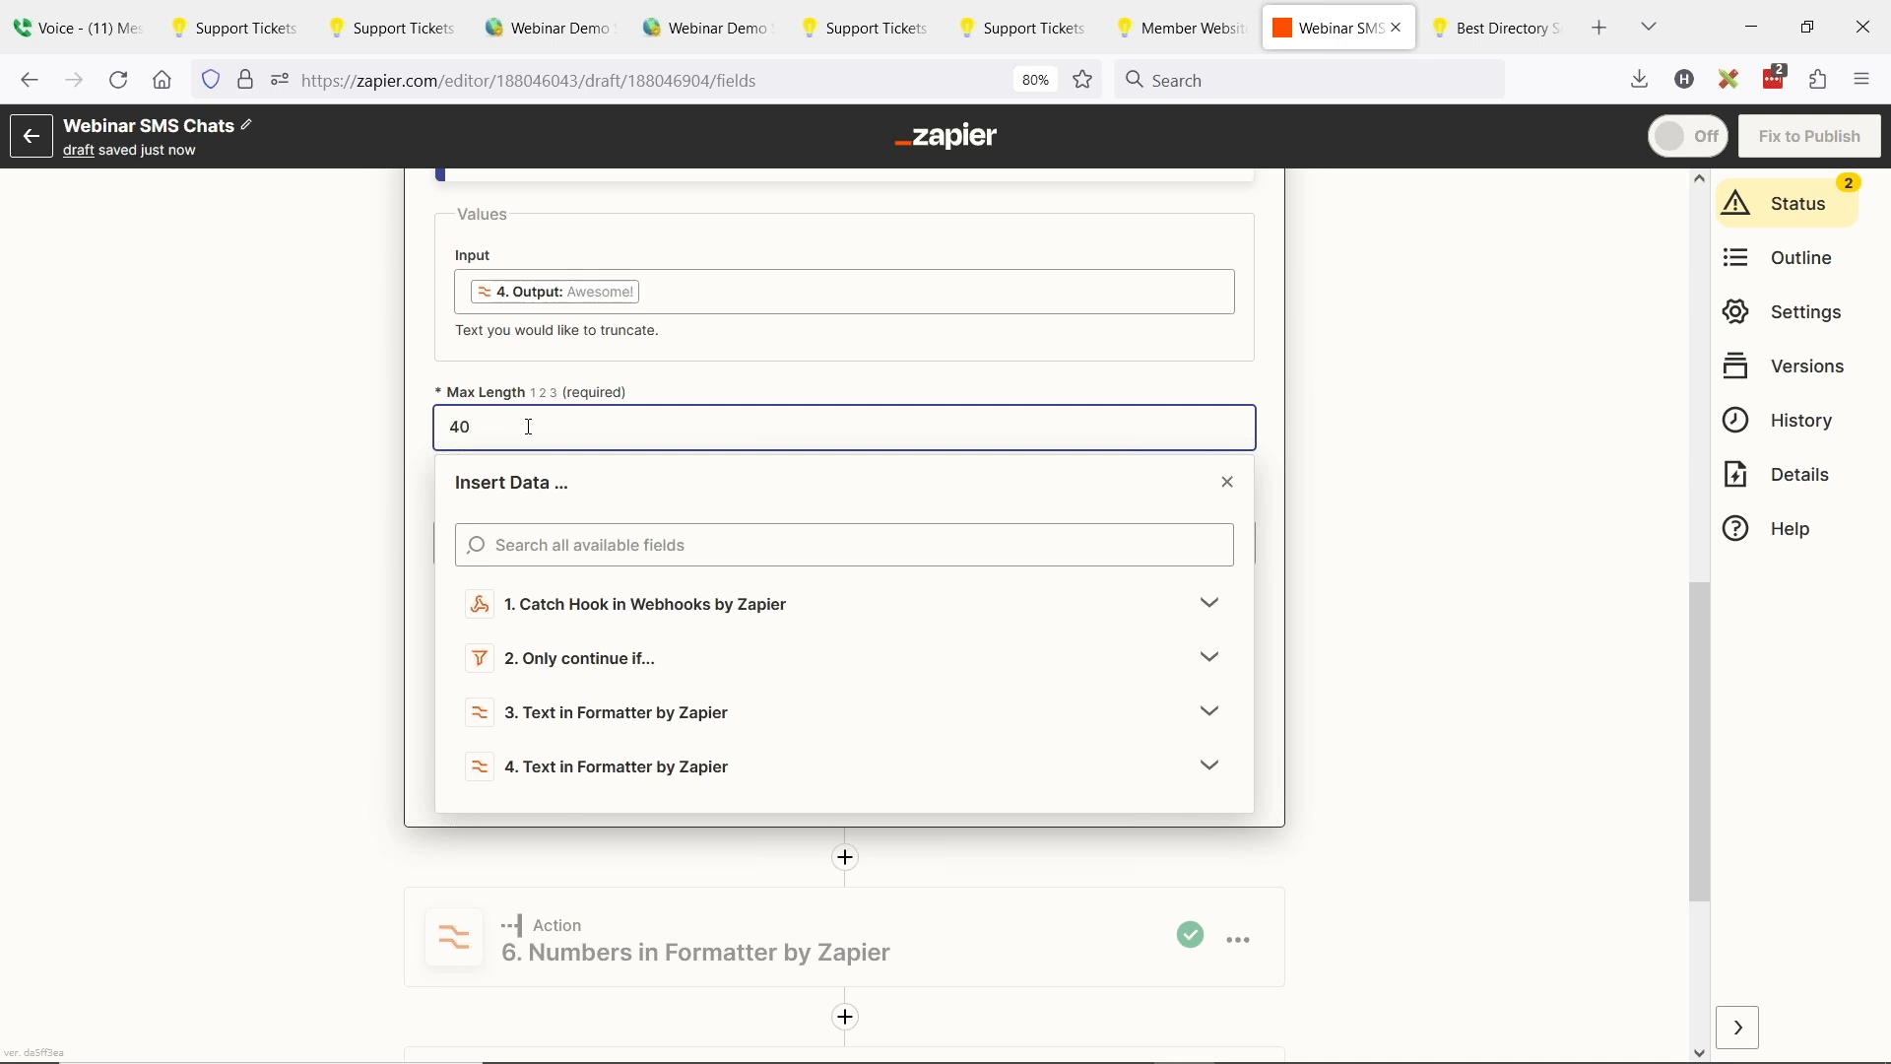
click(207, 490)
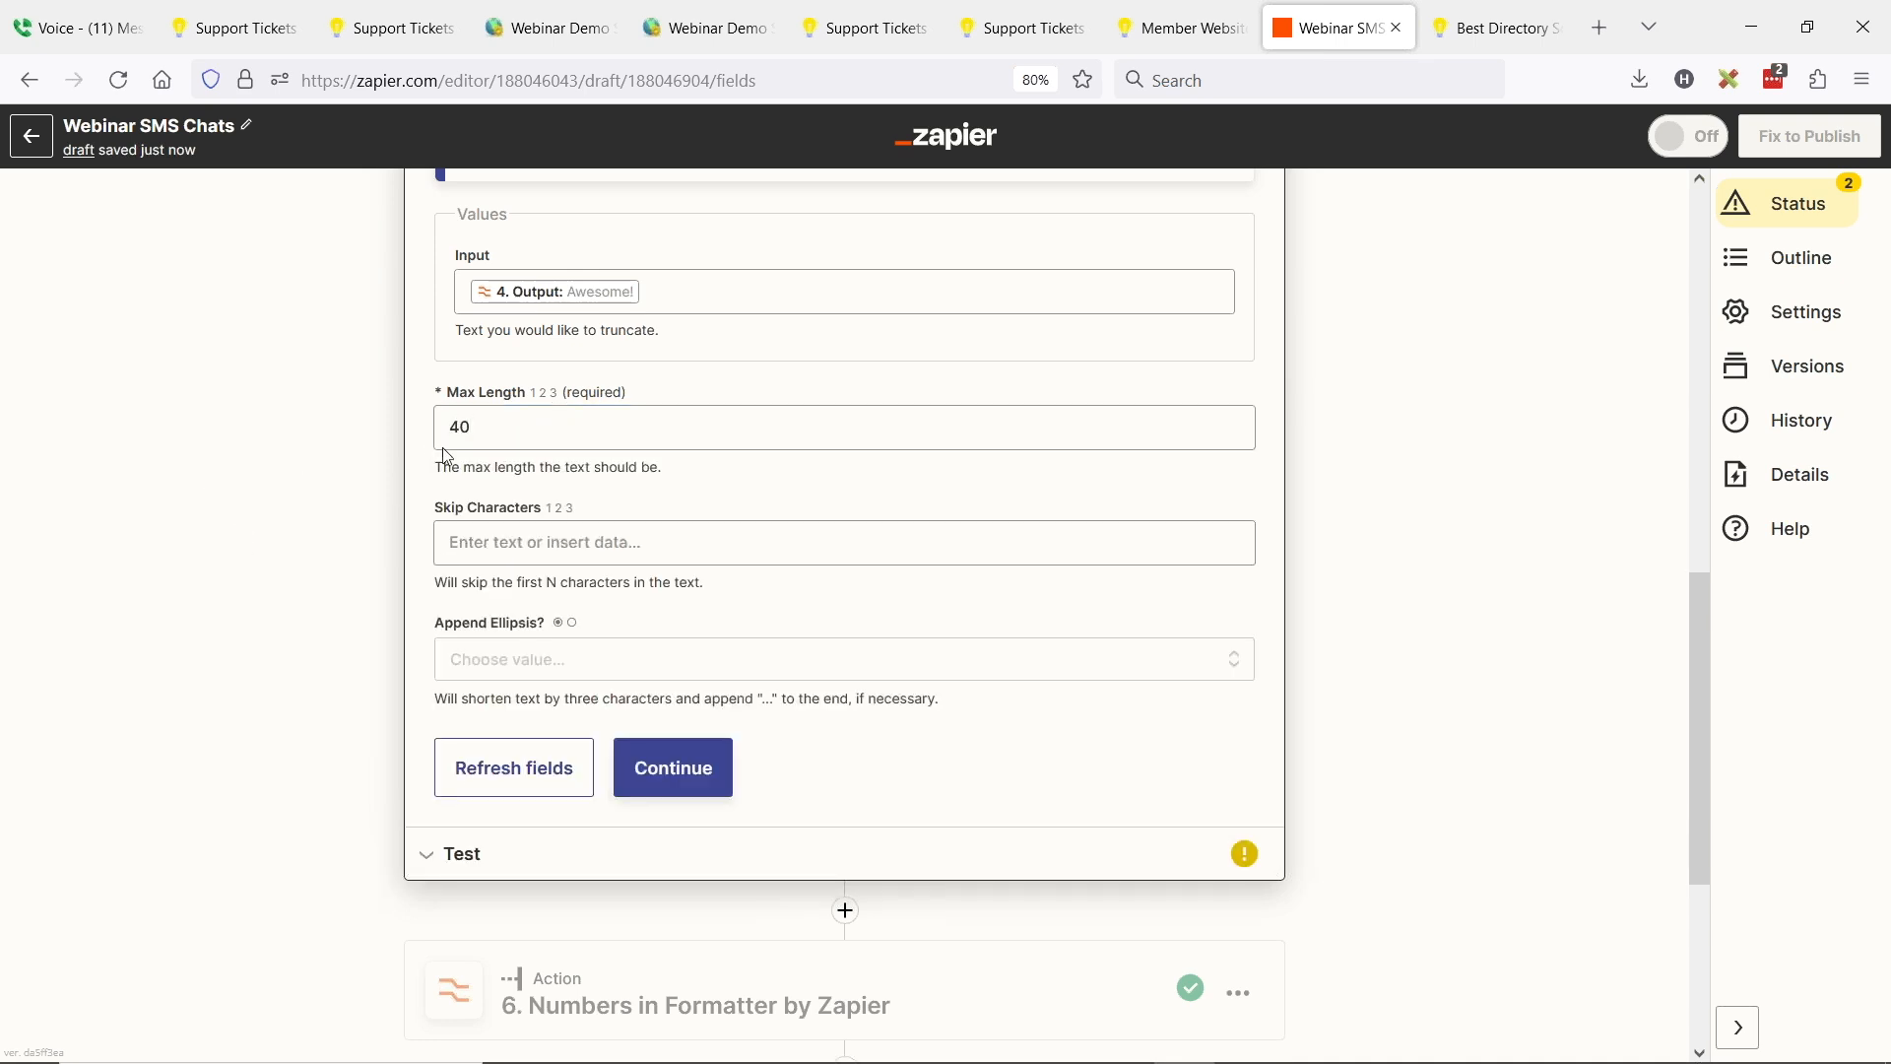
click(572, 626)
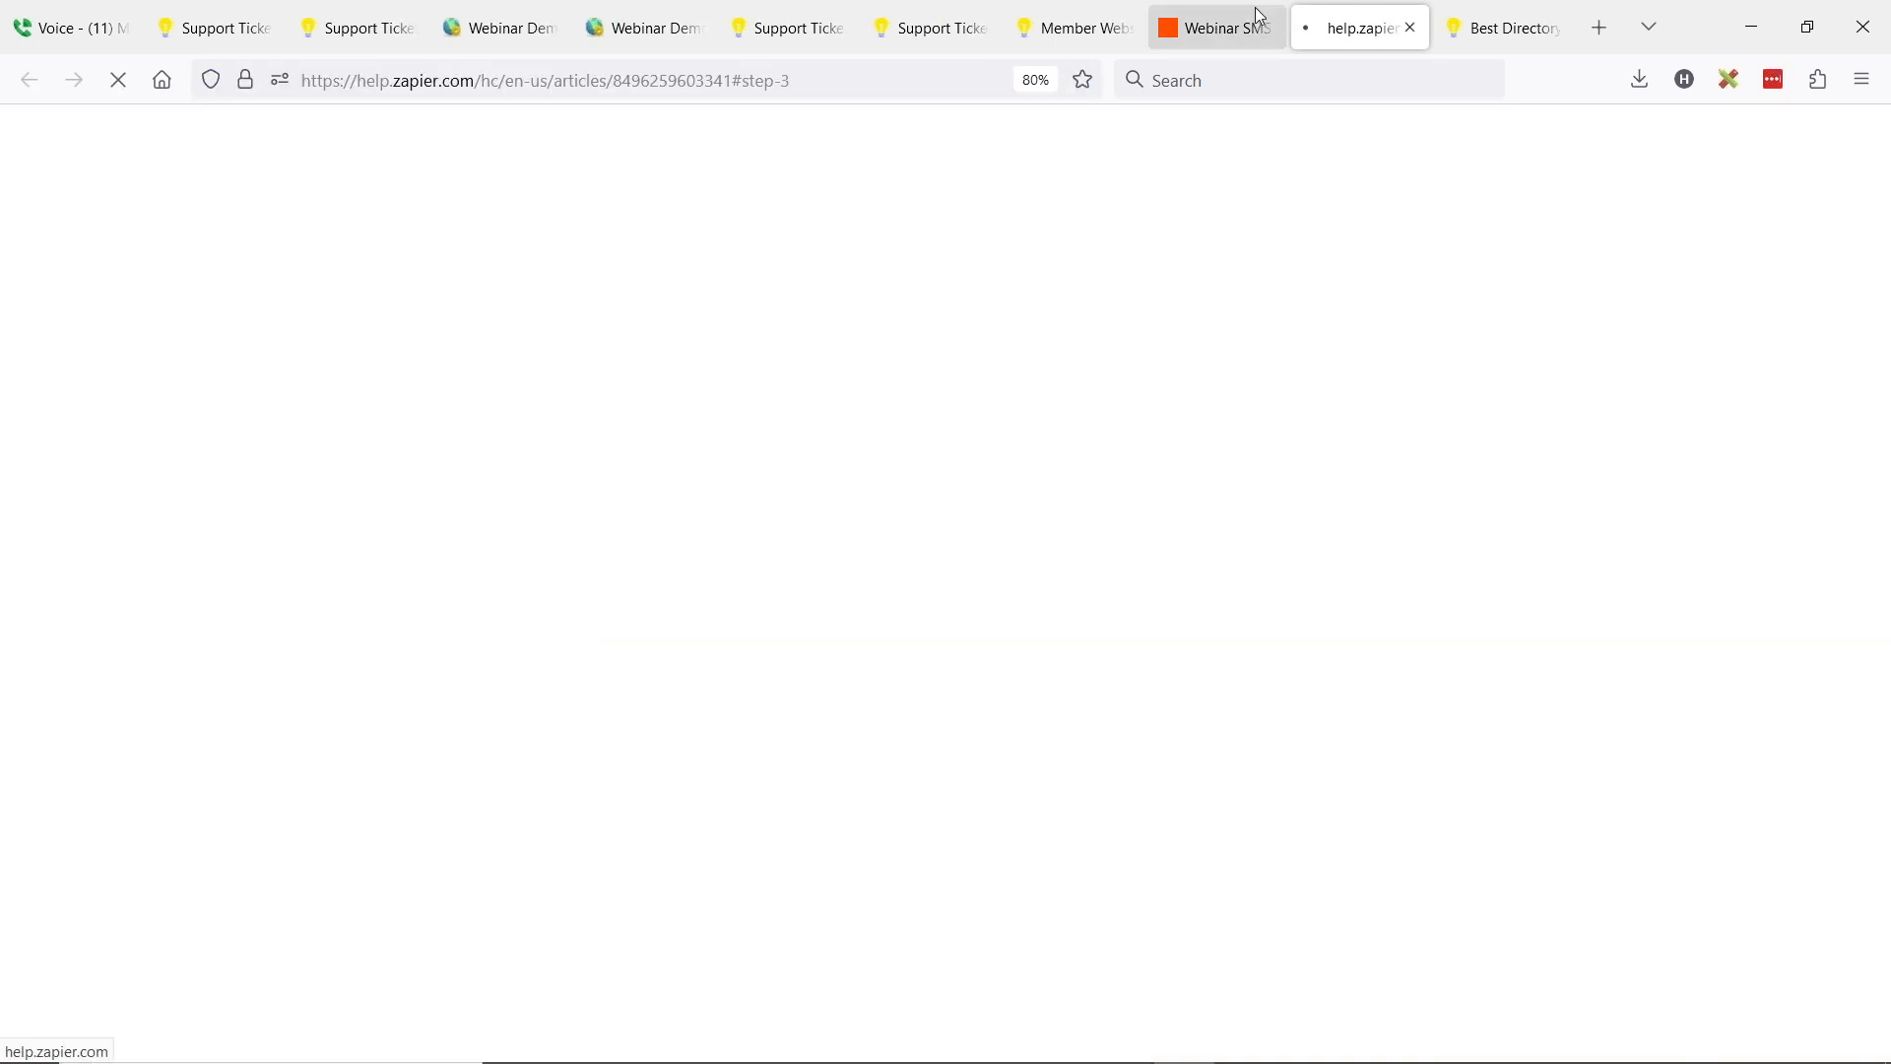
click(1243, 26)
click(512, 662)
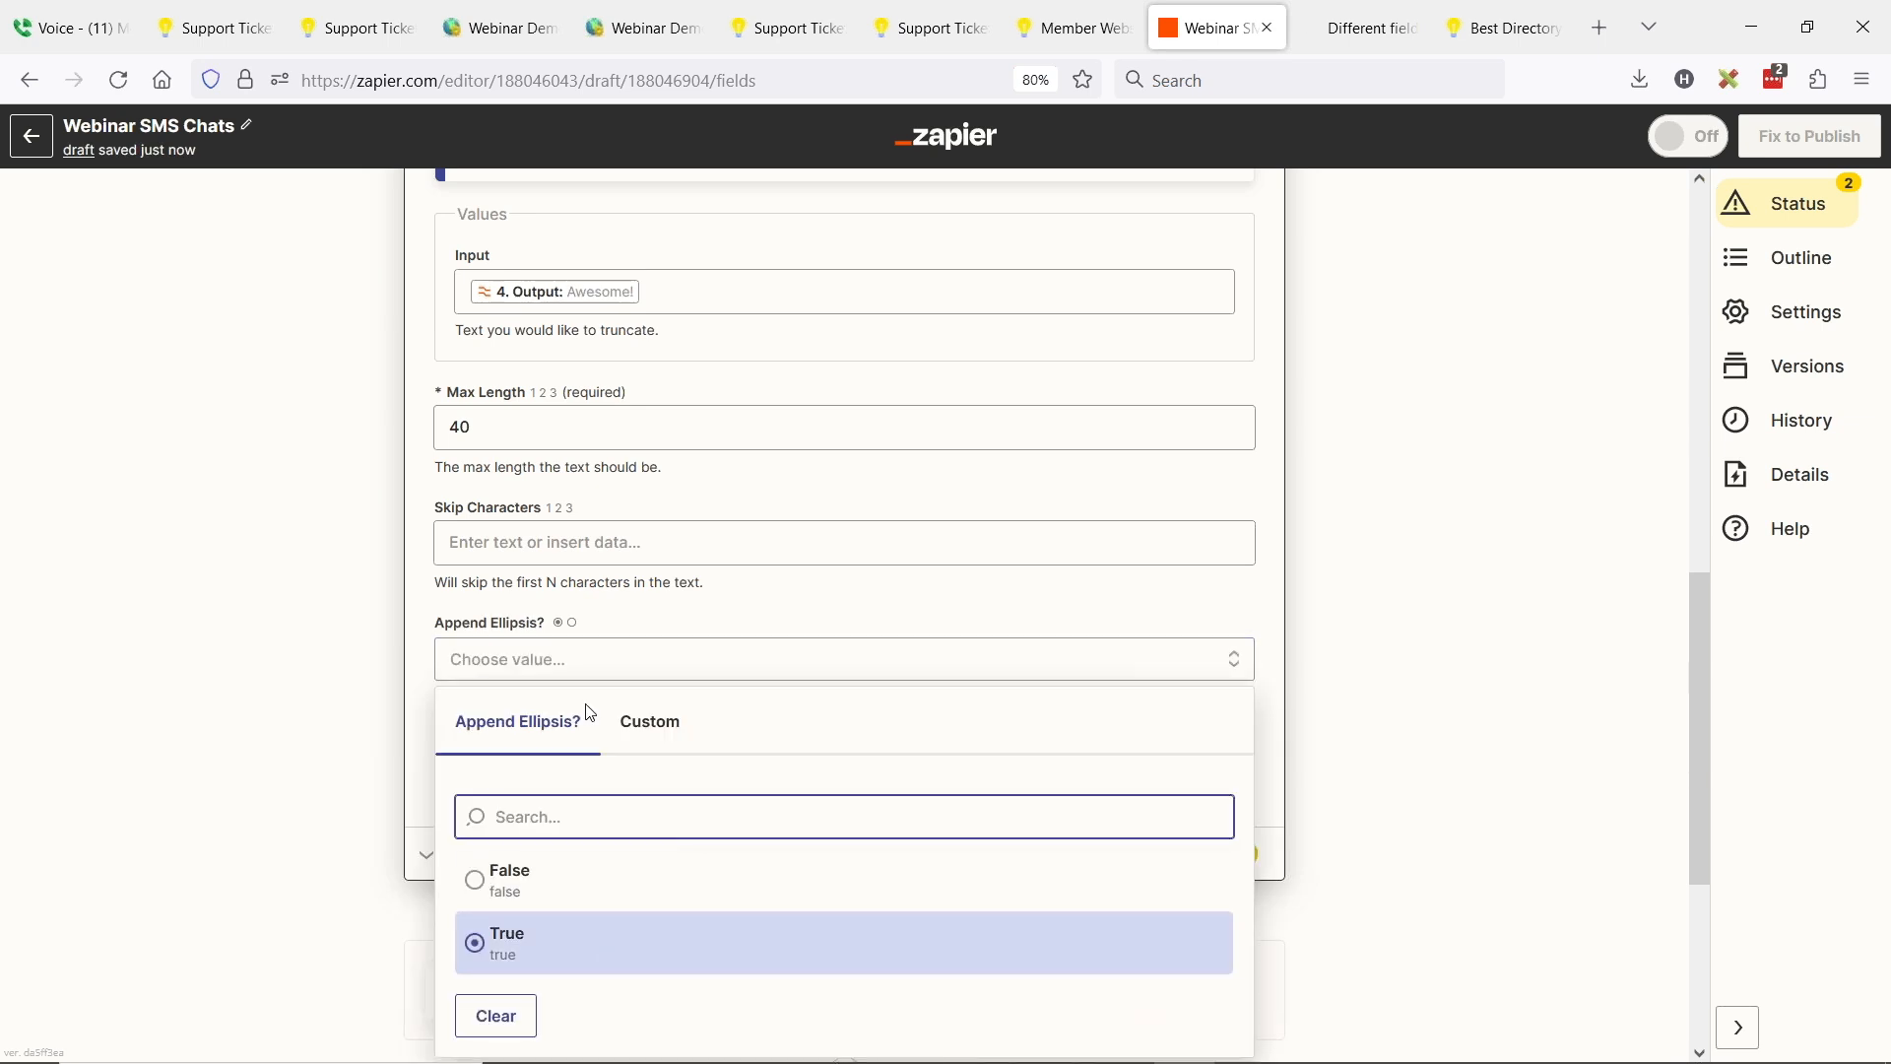
click(605, 948)
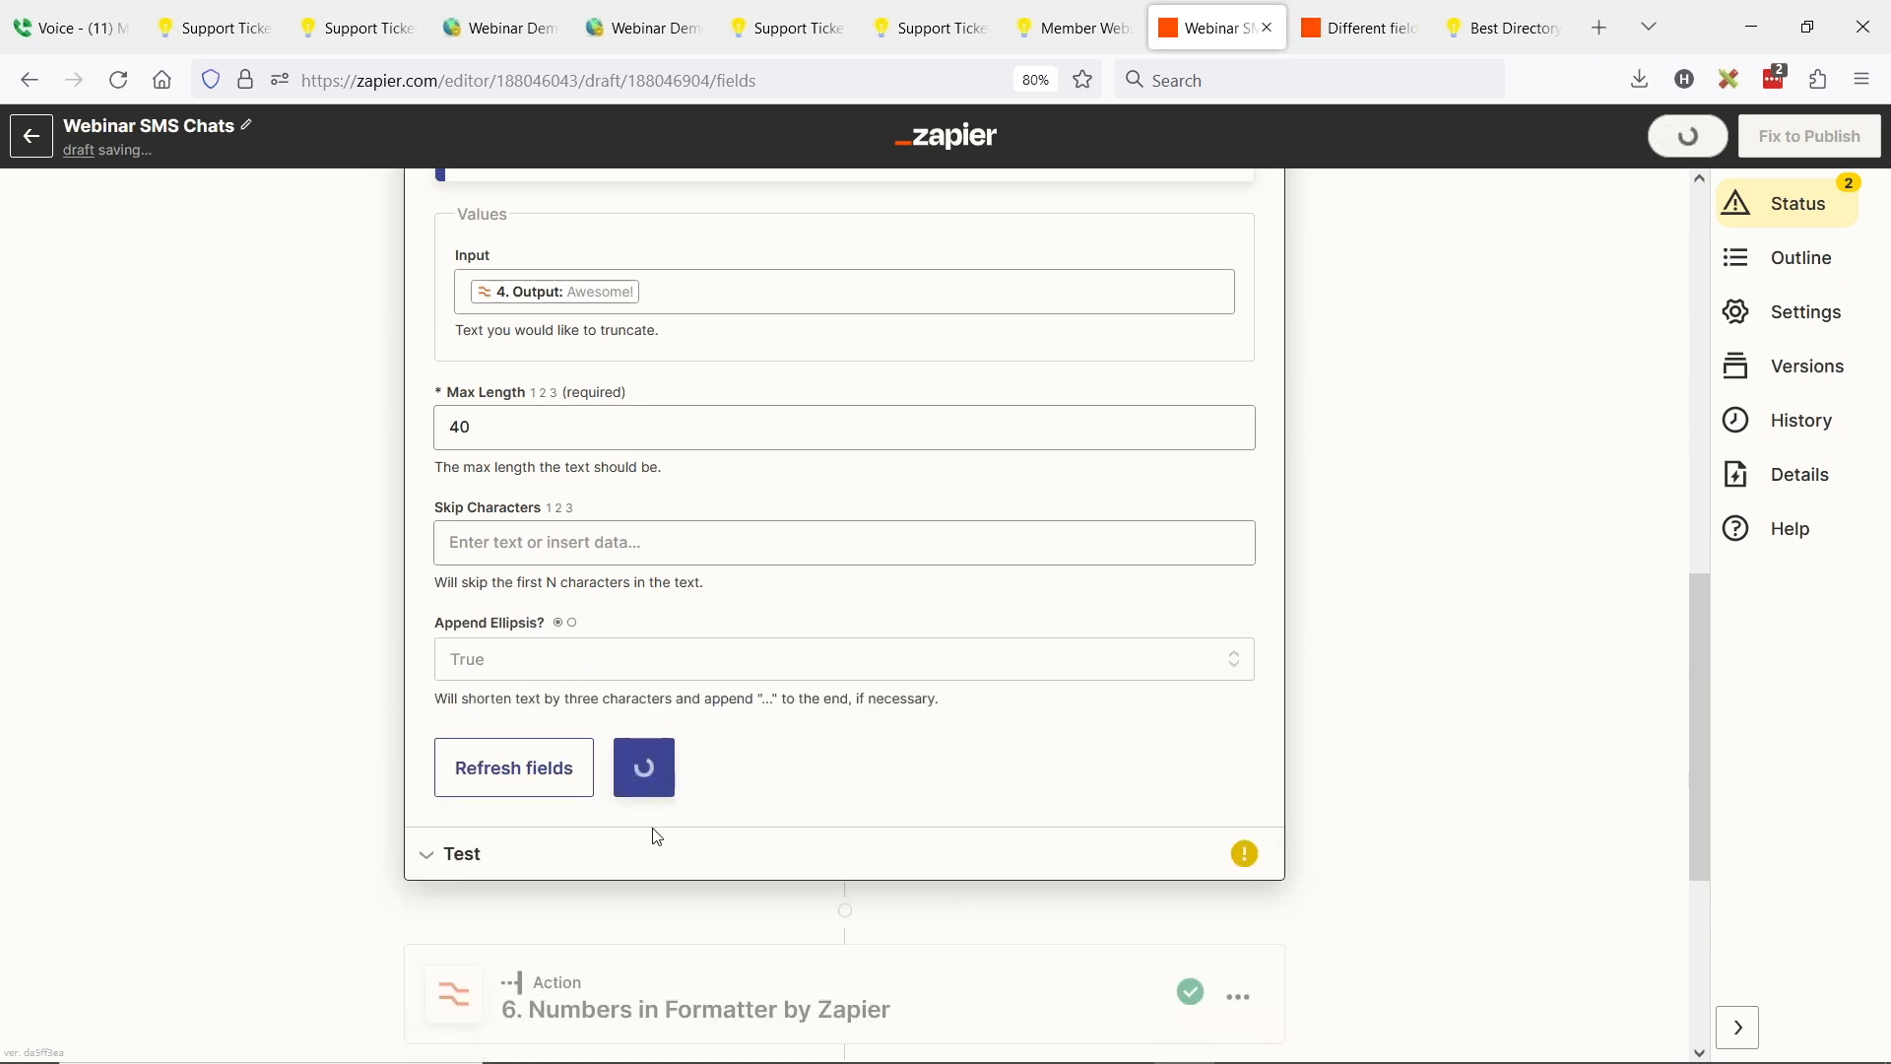
Continue to step 5's test, run the truncate action and proceed past it
click(675, 787)
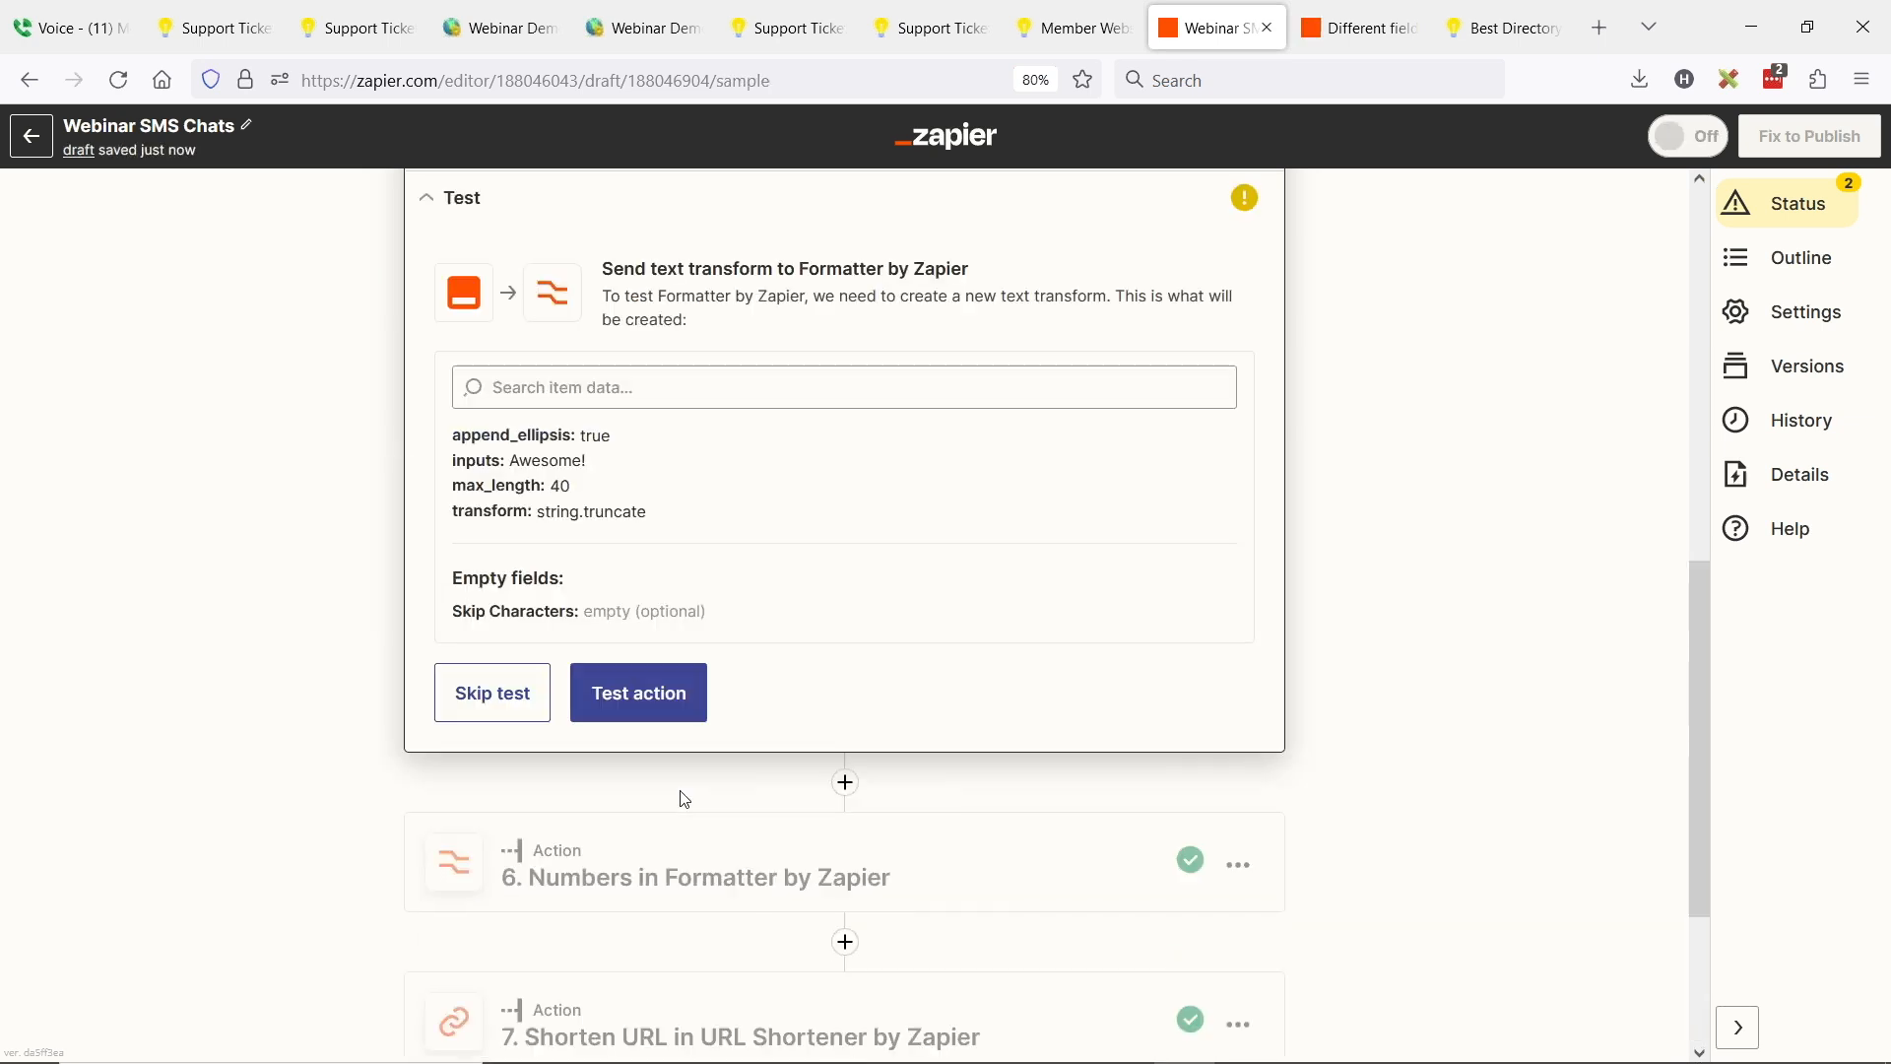
click(636, 695)
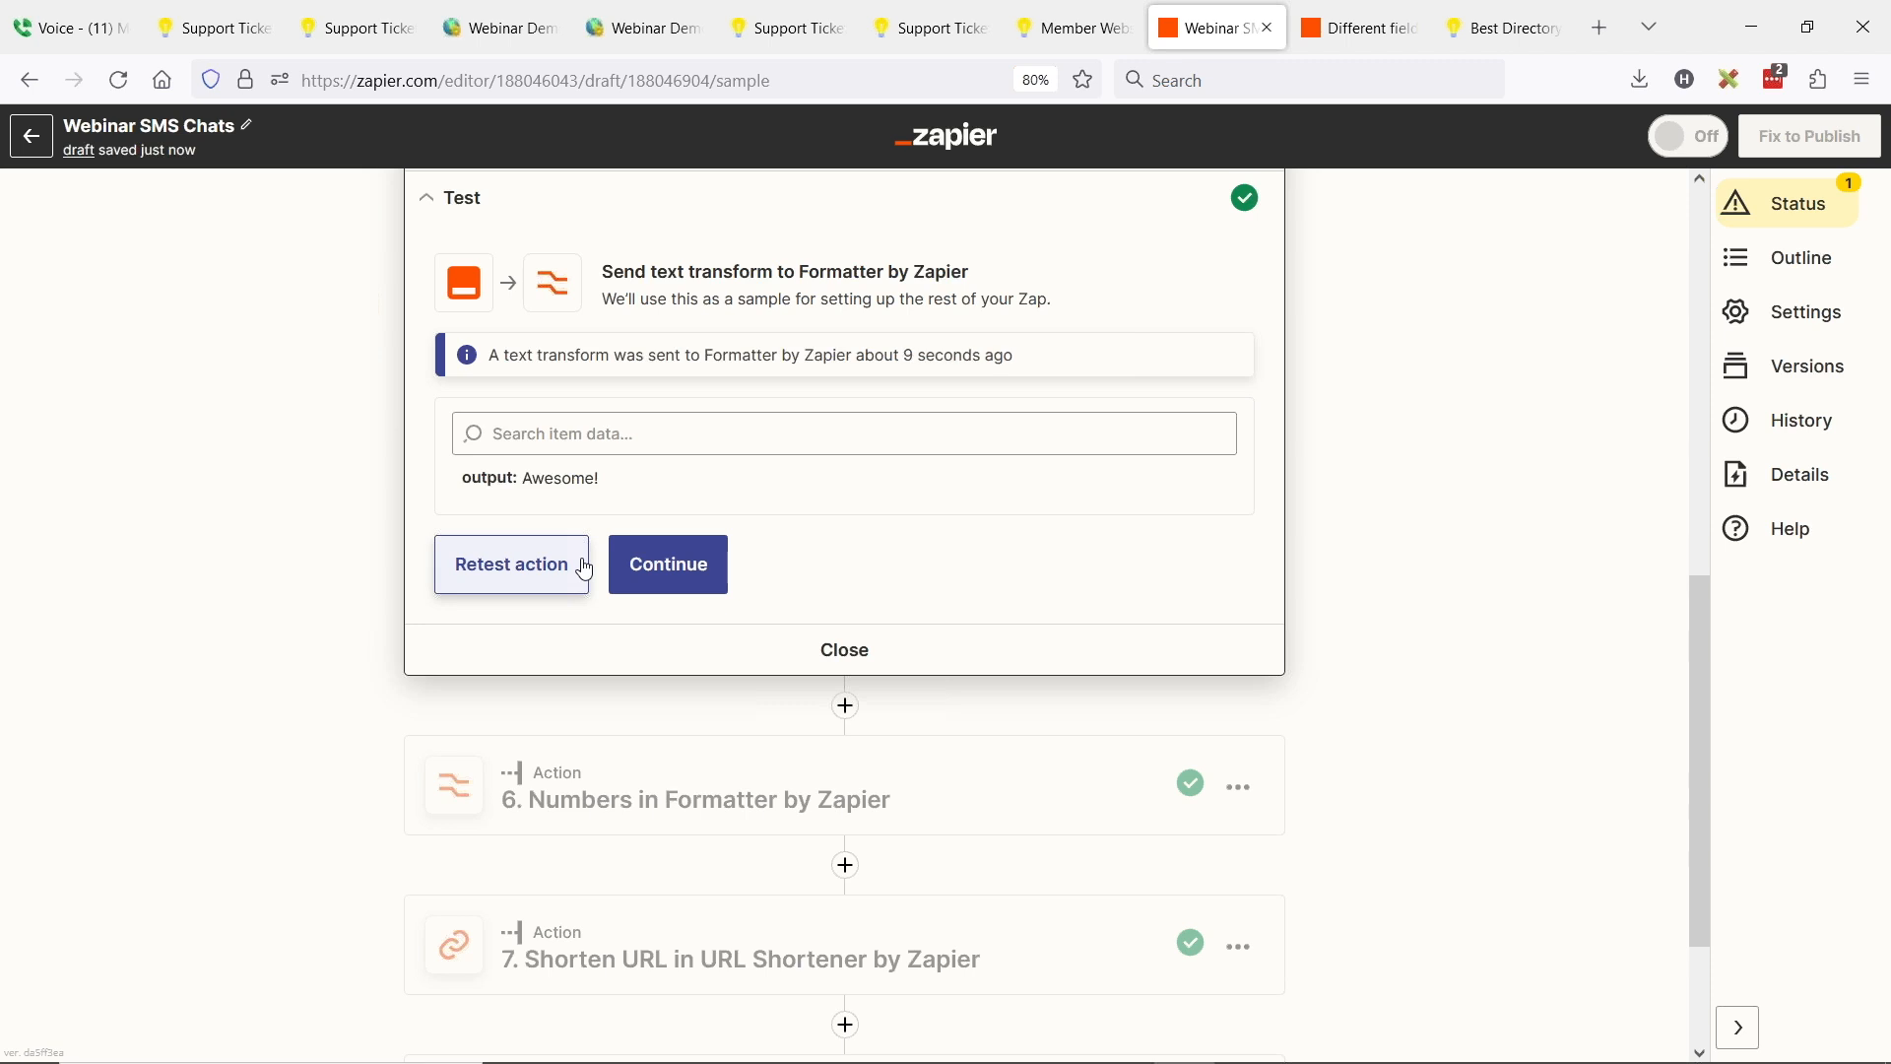
click(679, 570)
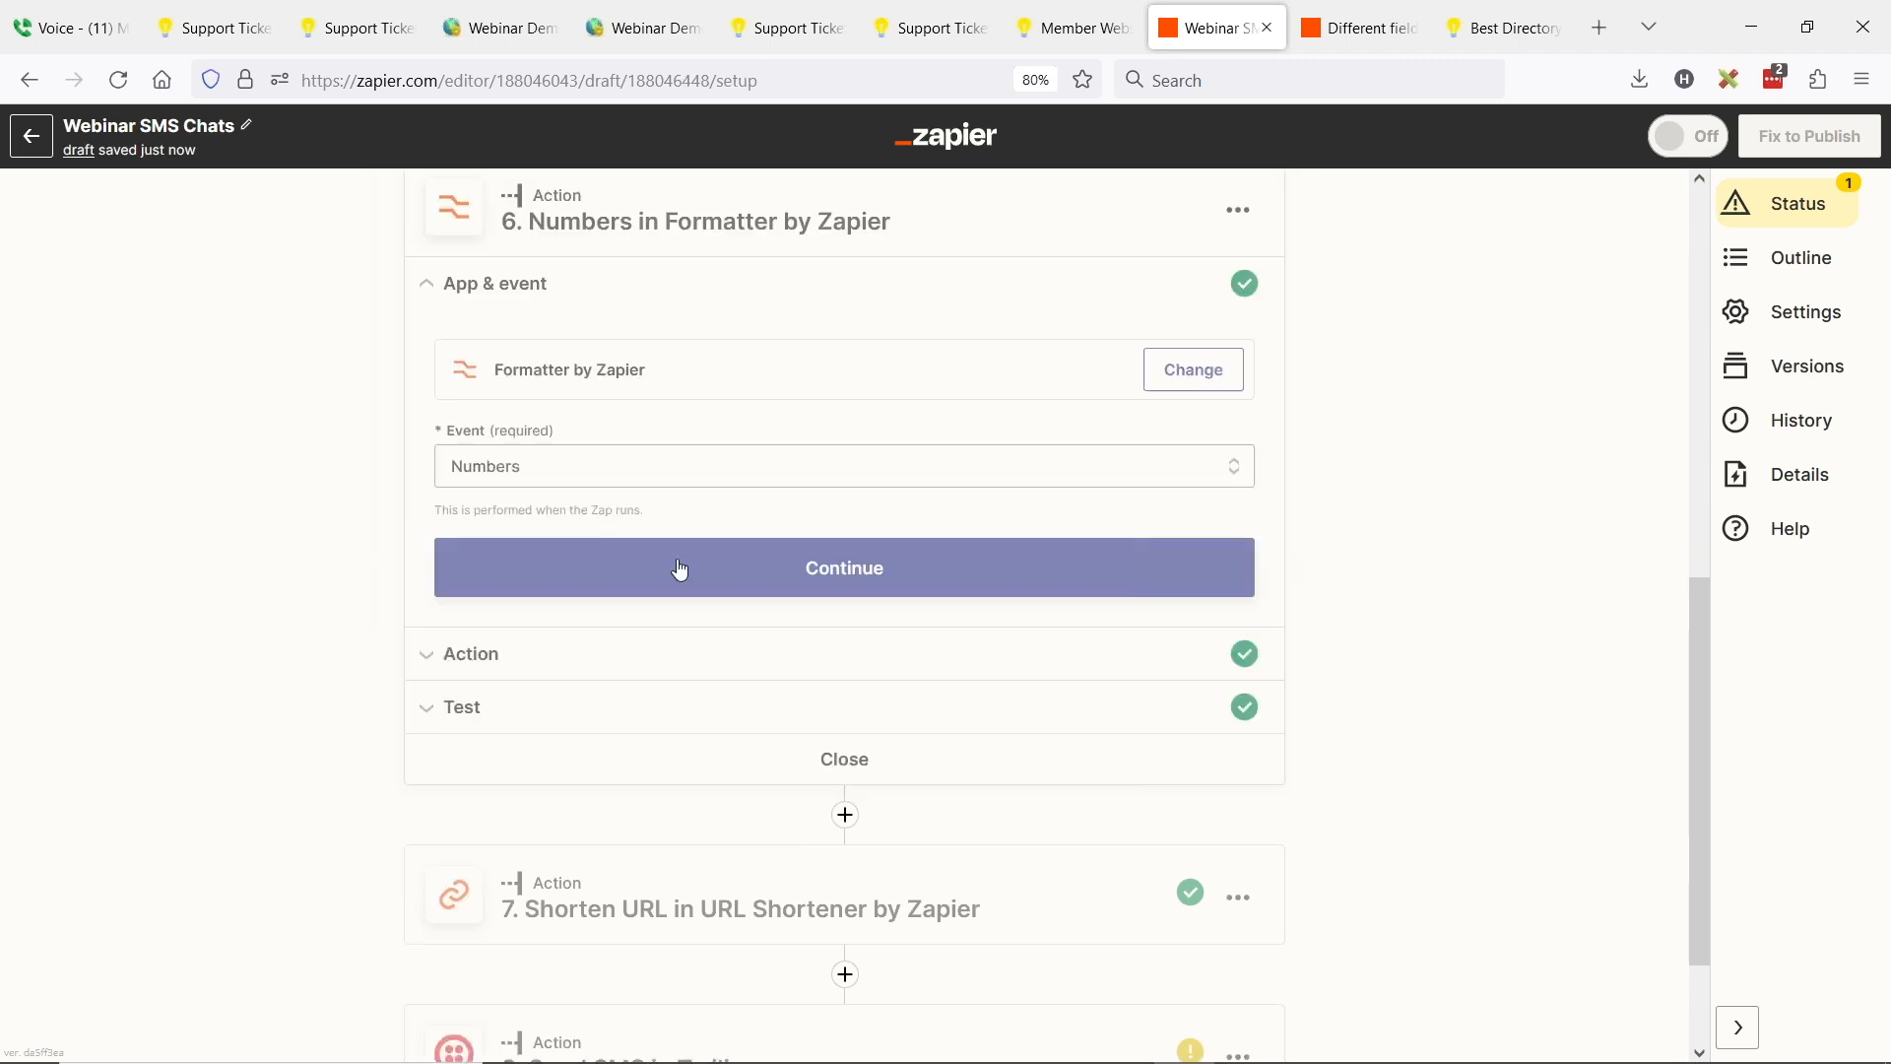
Reopen the action fields of Send SMS in Twilio and select the account's phone number as the From Number
click(844, 966)
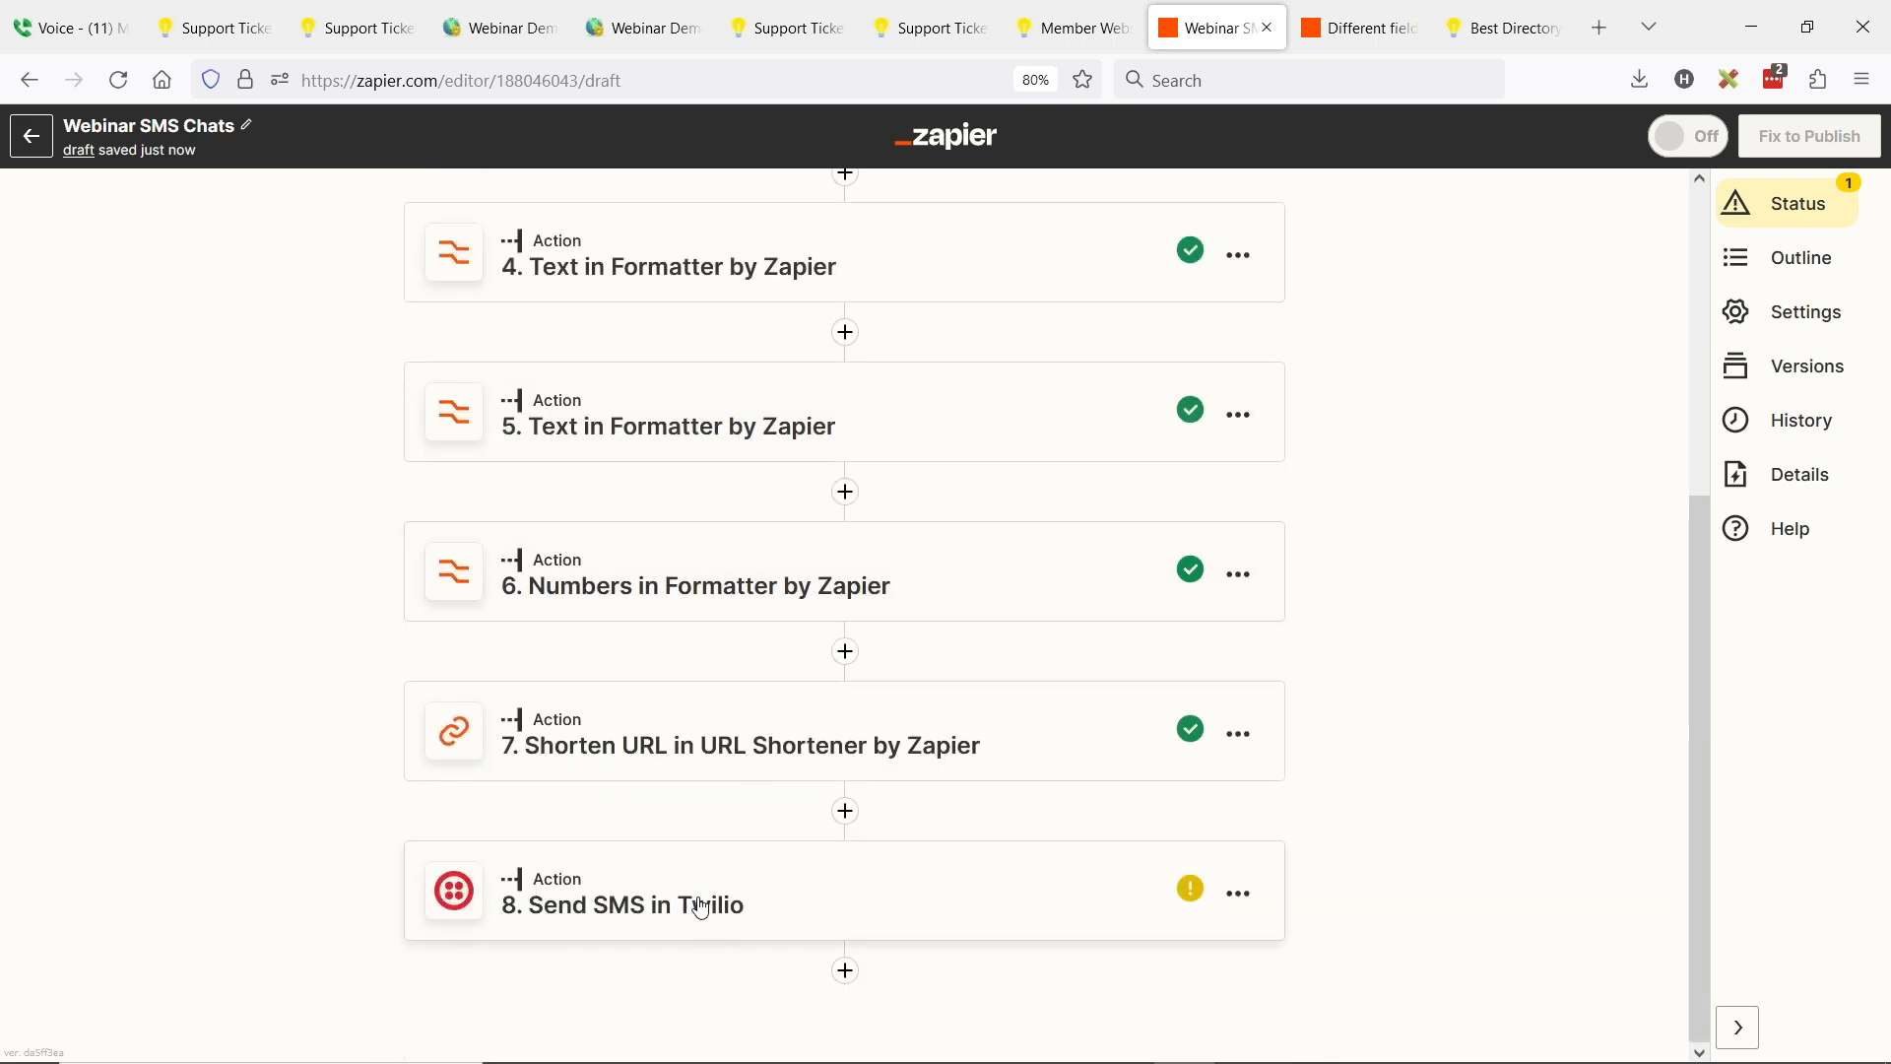
click(668, 911)
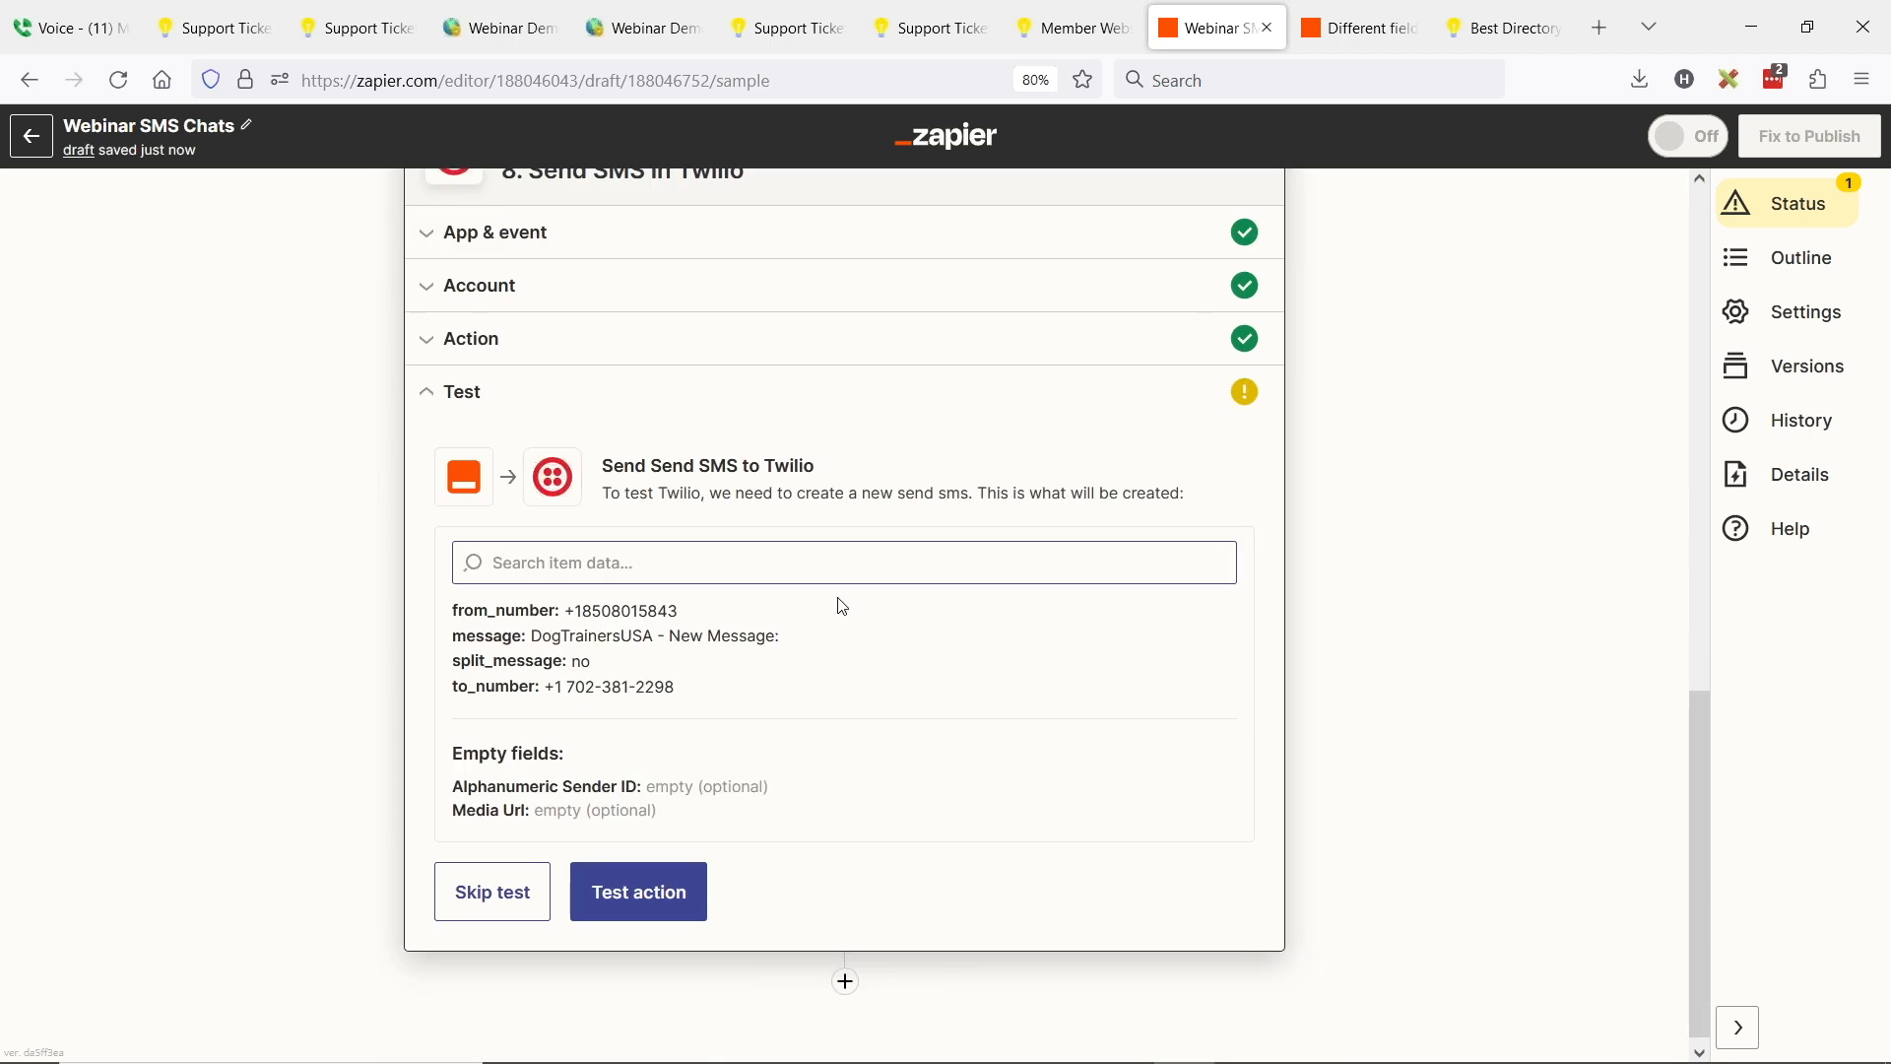
click(437, 343)
scroll(815, 574, down, 4)
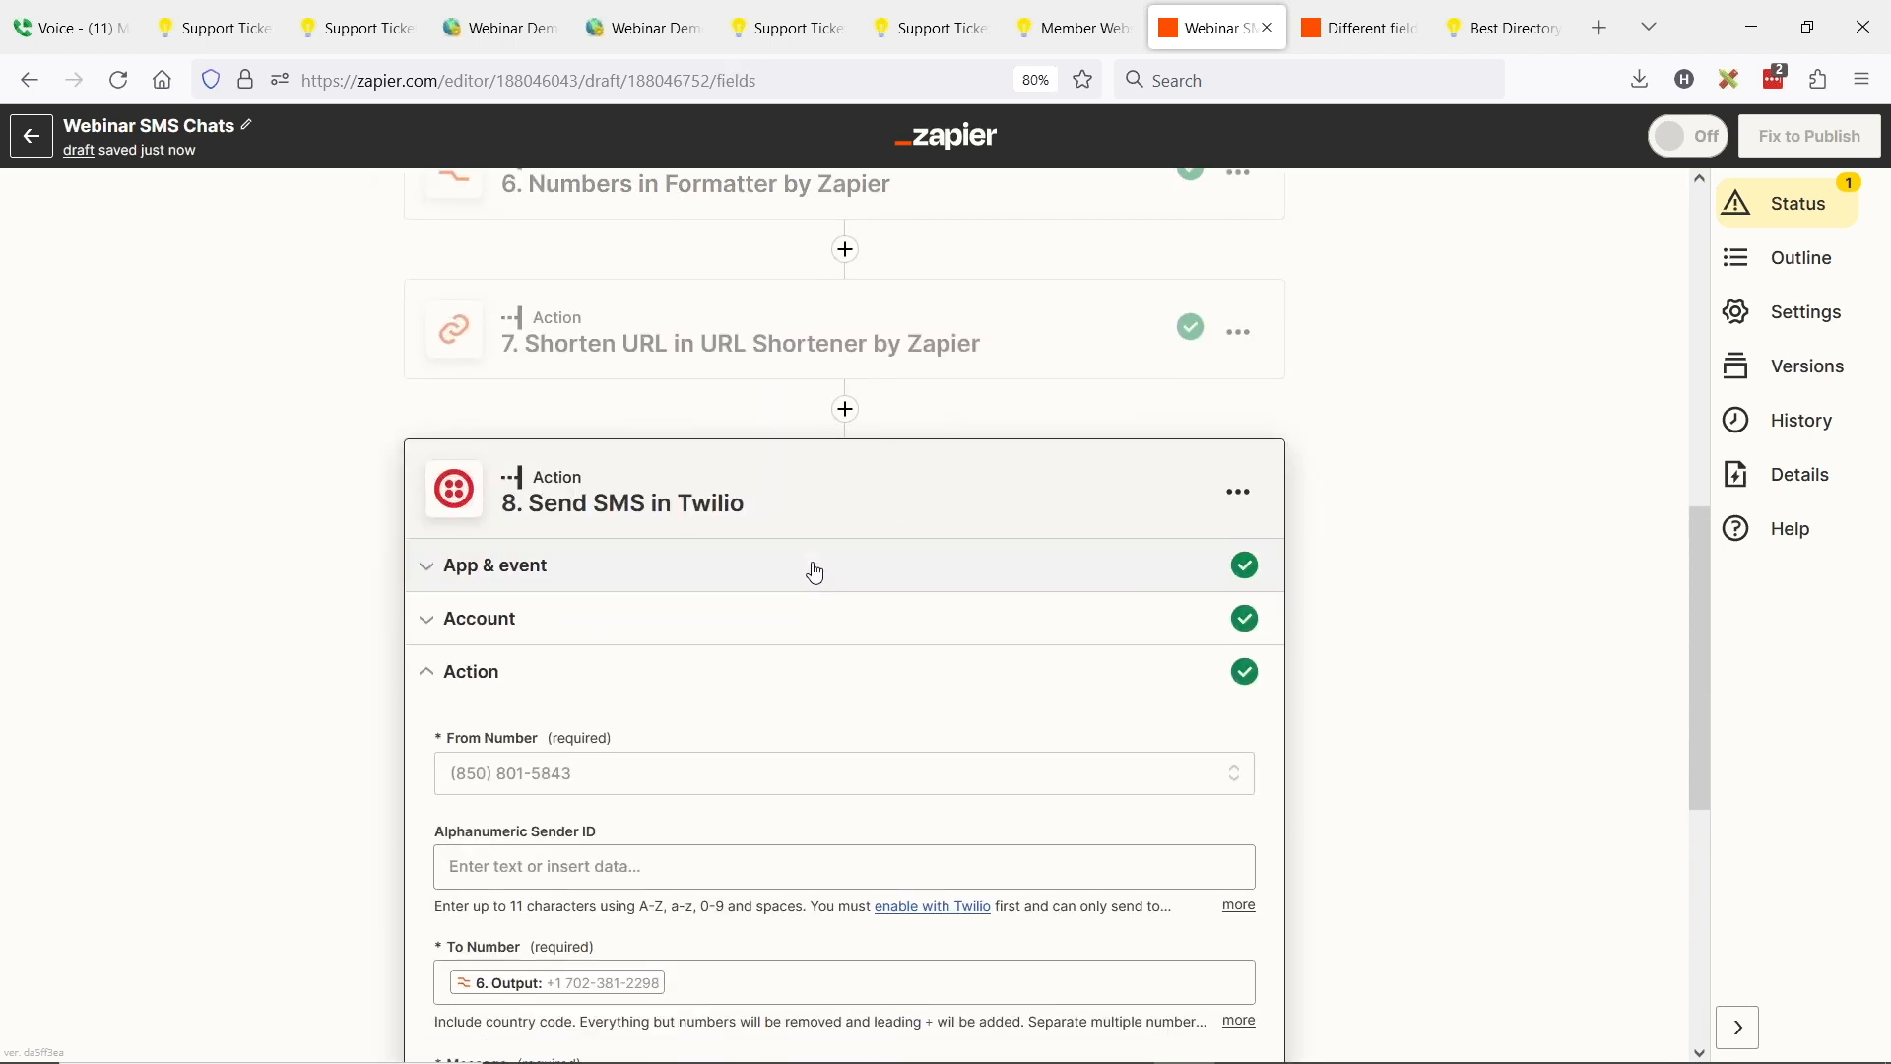
click(532, 513)
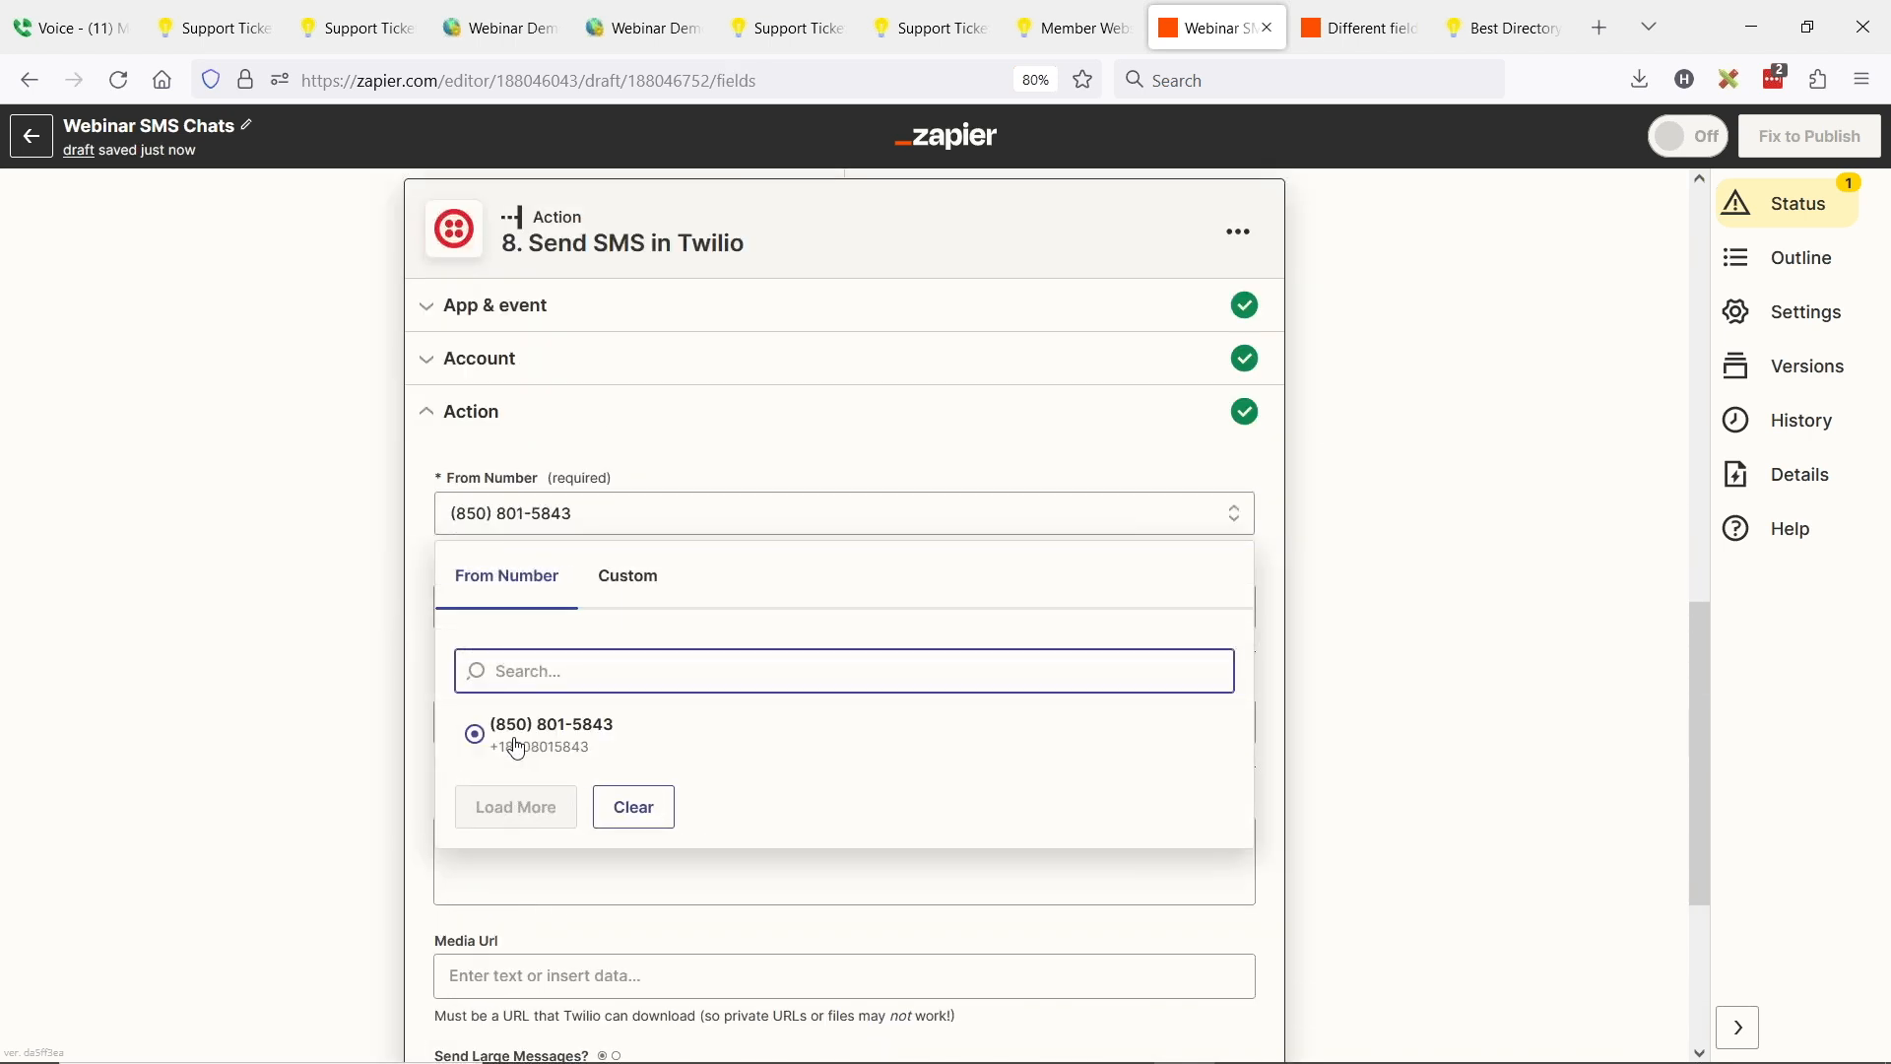
click(483, 729)
scroll(247, 602, down, 2)
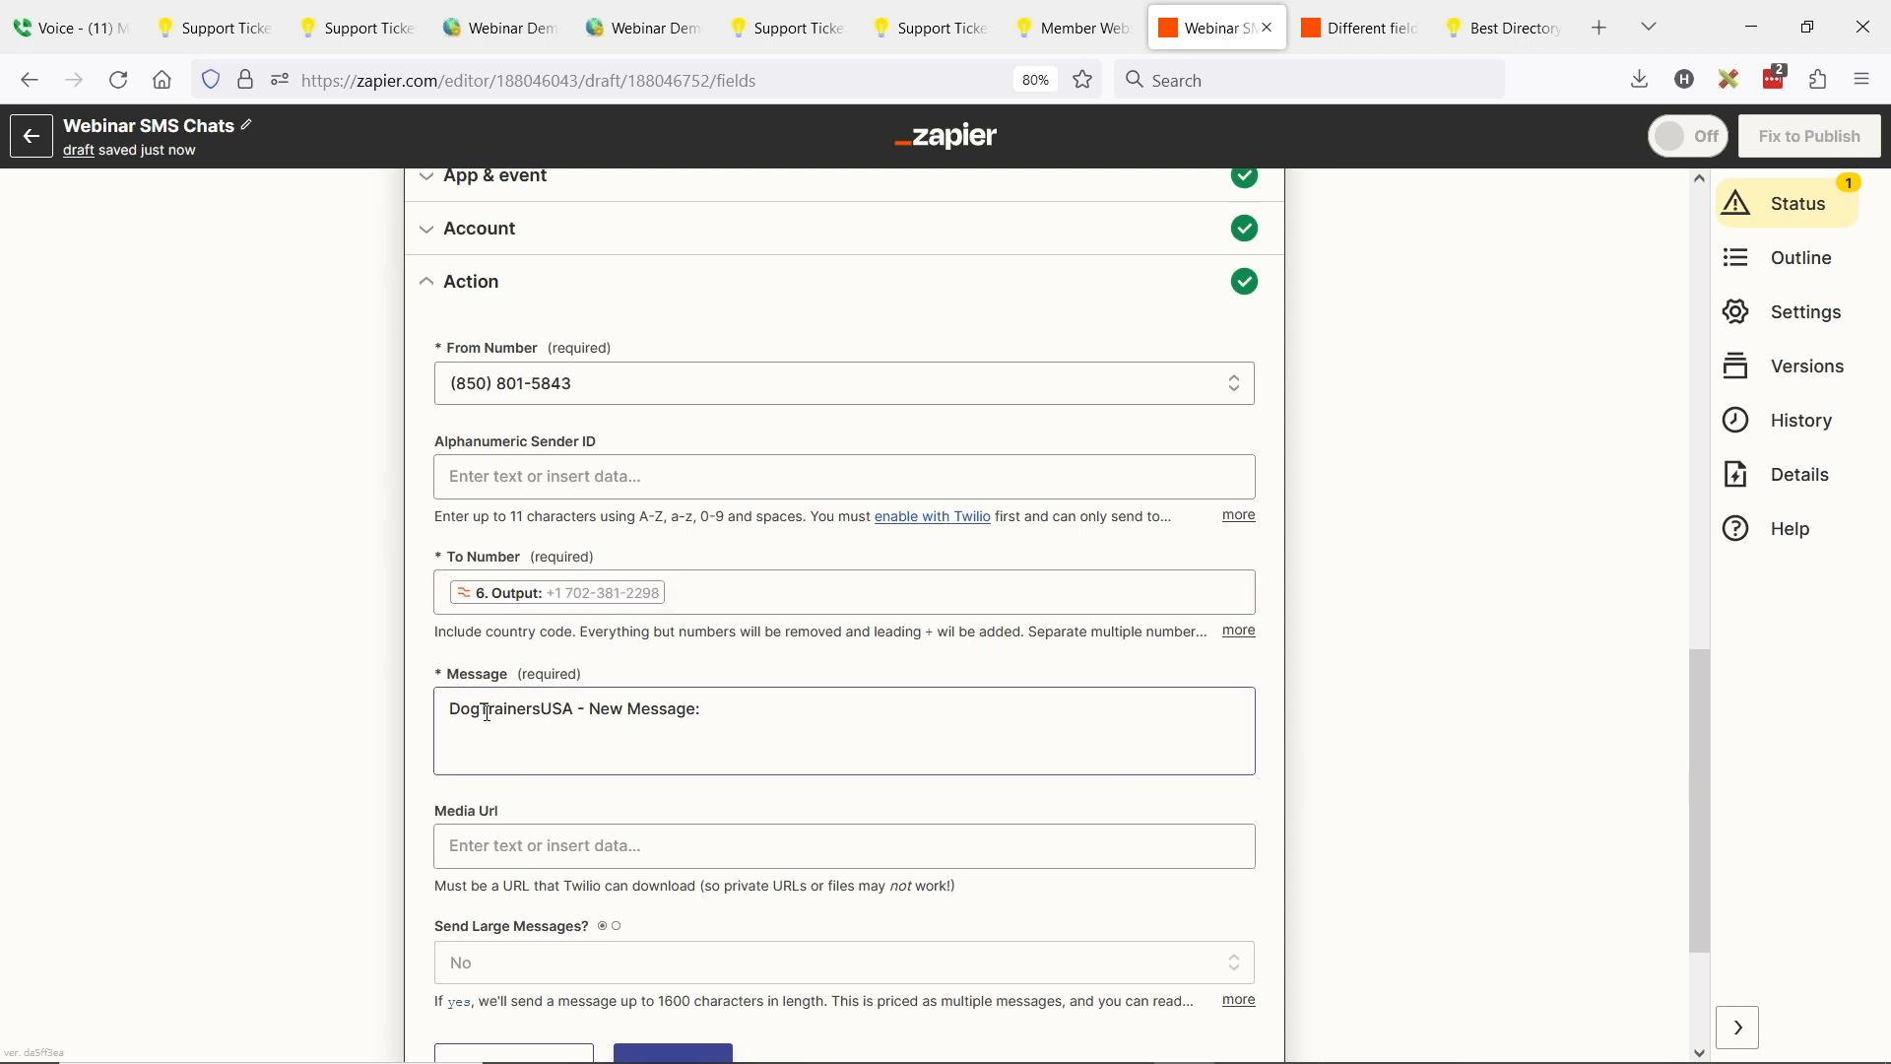
Insert step 5's Output on its own line beneath the SMS message heading
click(774, 719)
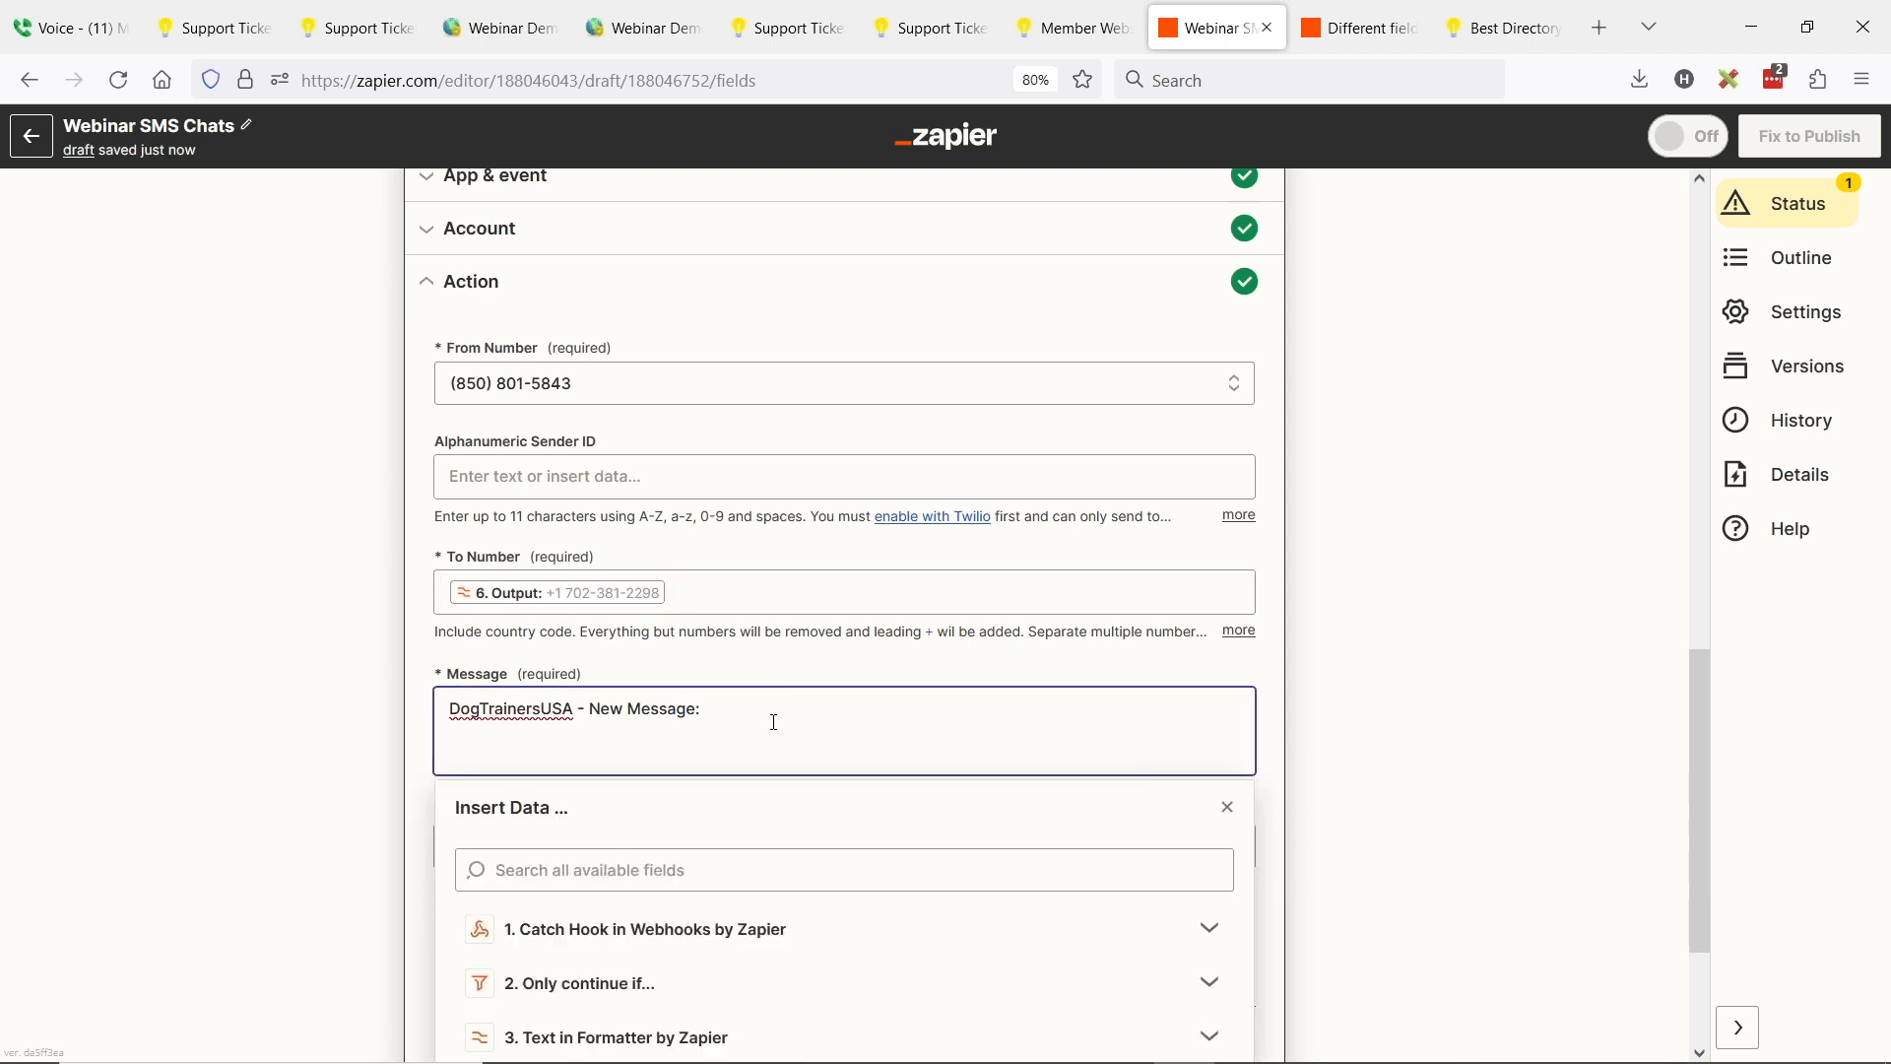
scroll(758, 748, down, 2)
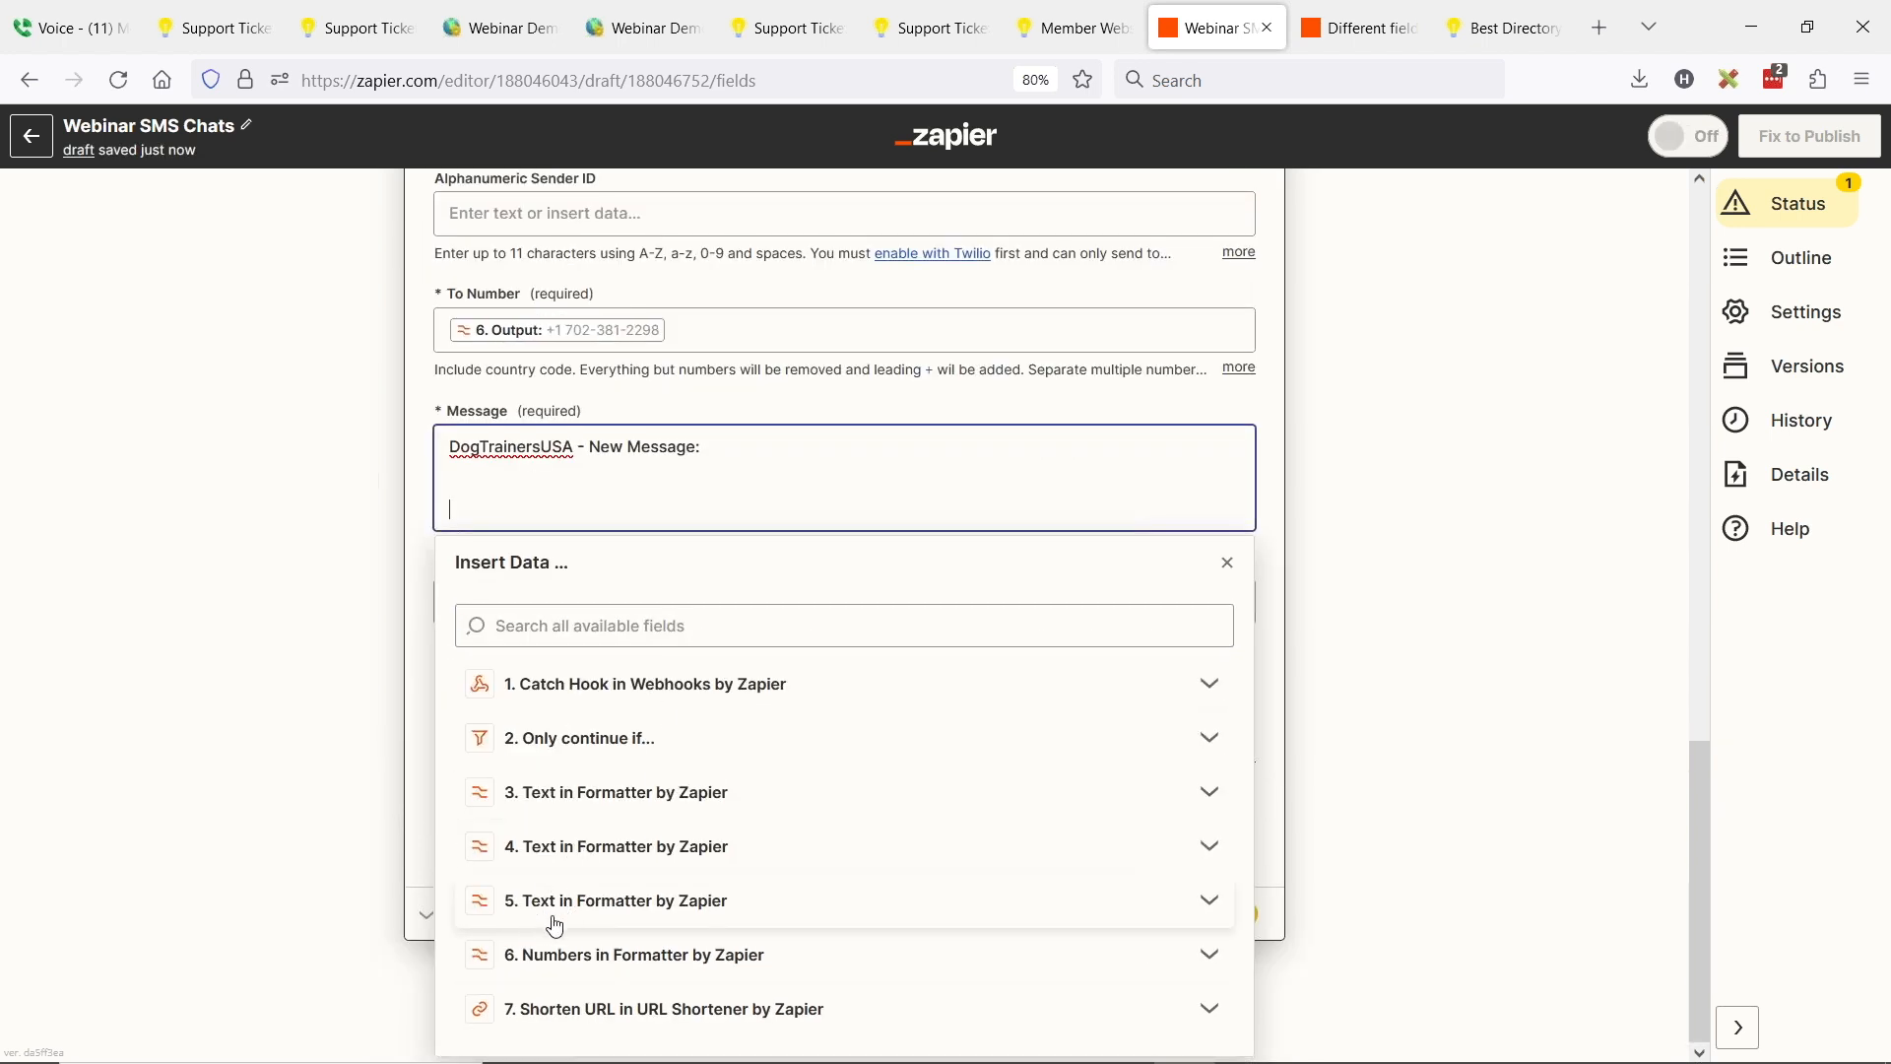
click(693, 911)
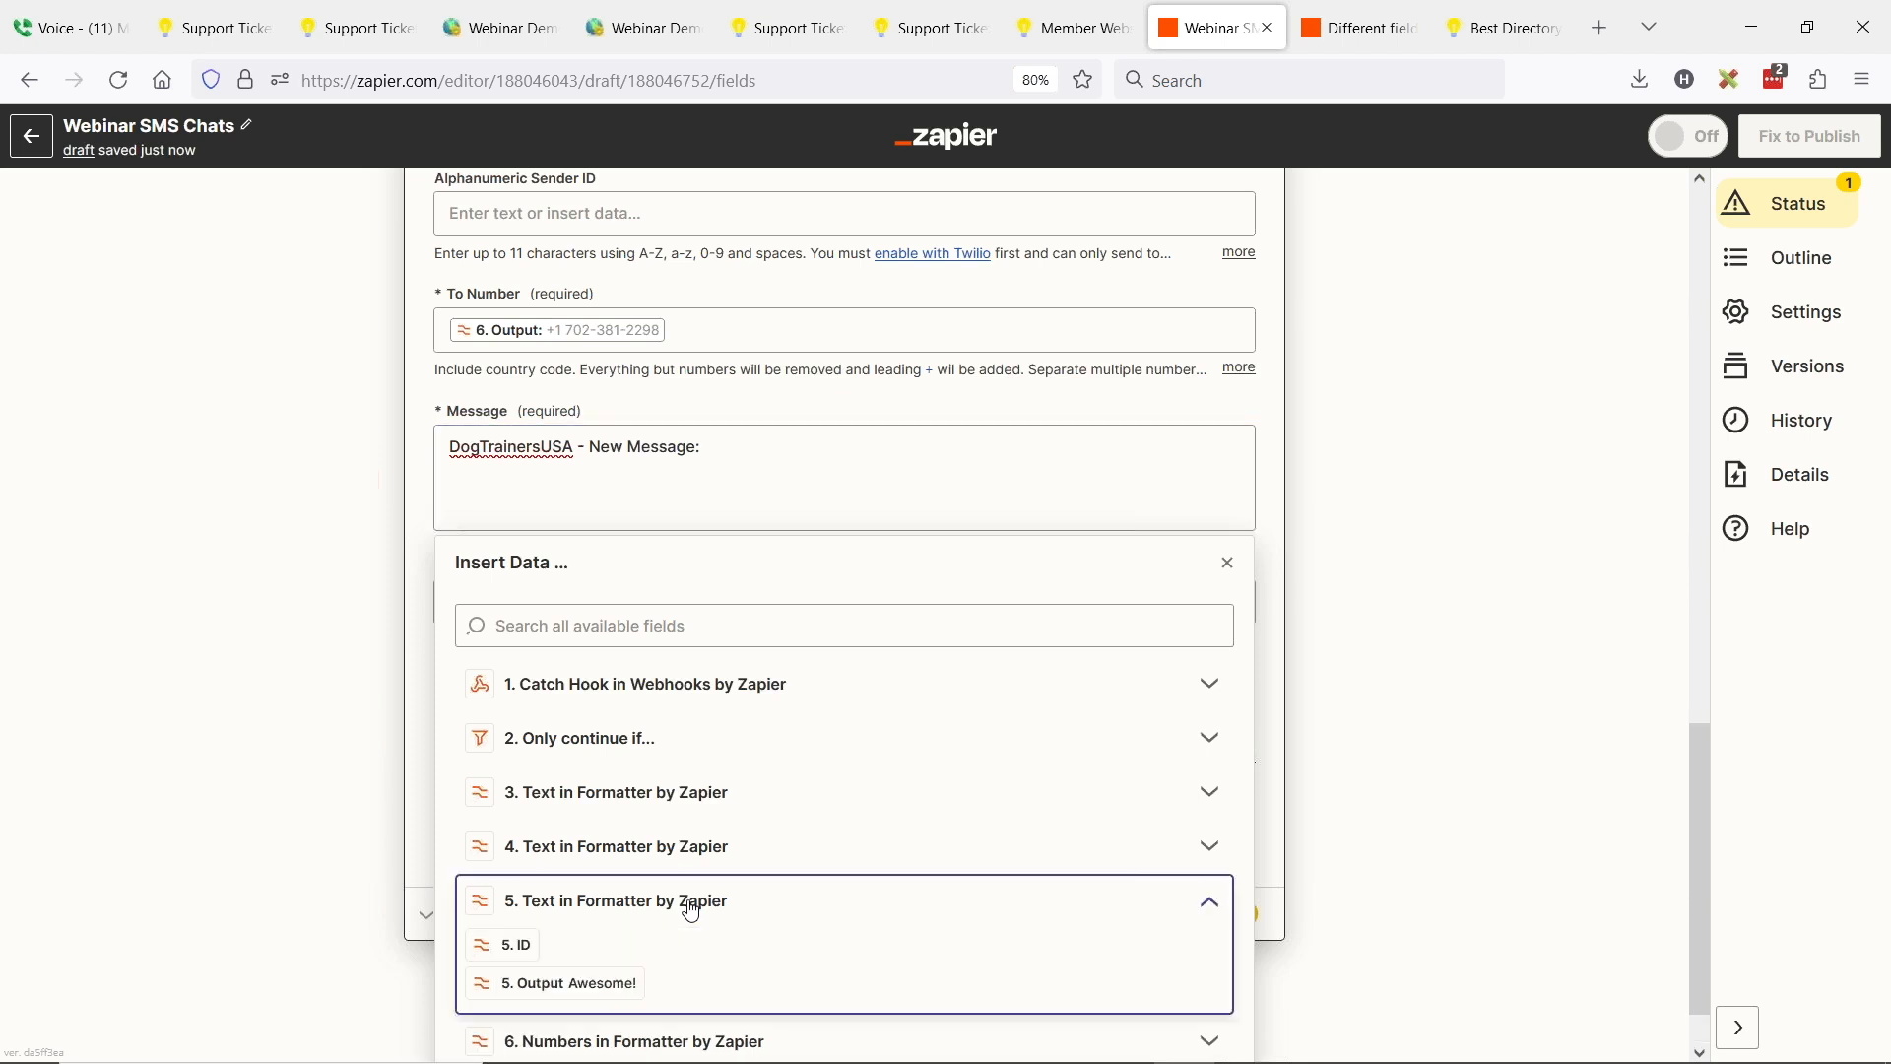
click(602, 990)
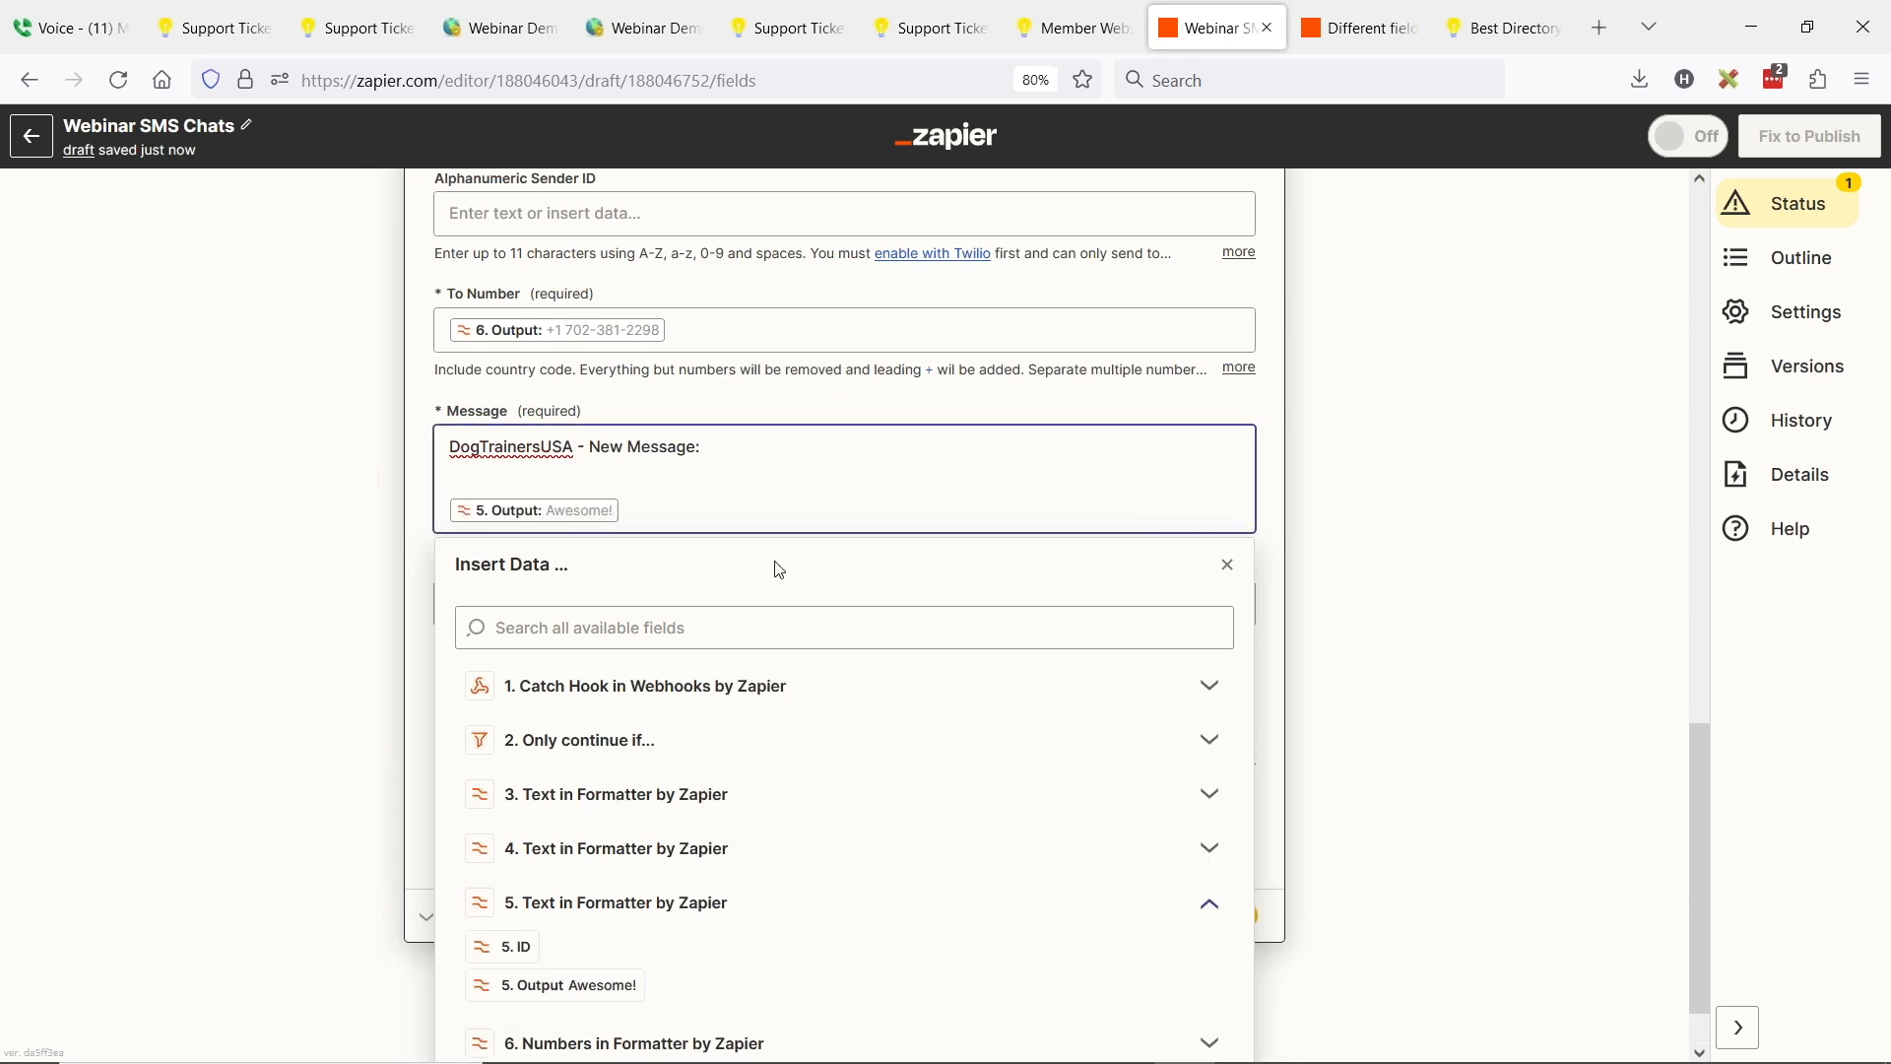
click(297, 557)
Add "Reply Here:" below the inserted Output in the SMS message, separated by blank space
click(671, 516)
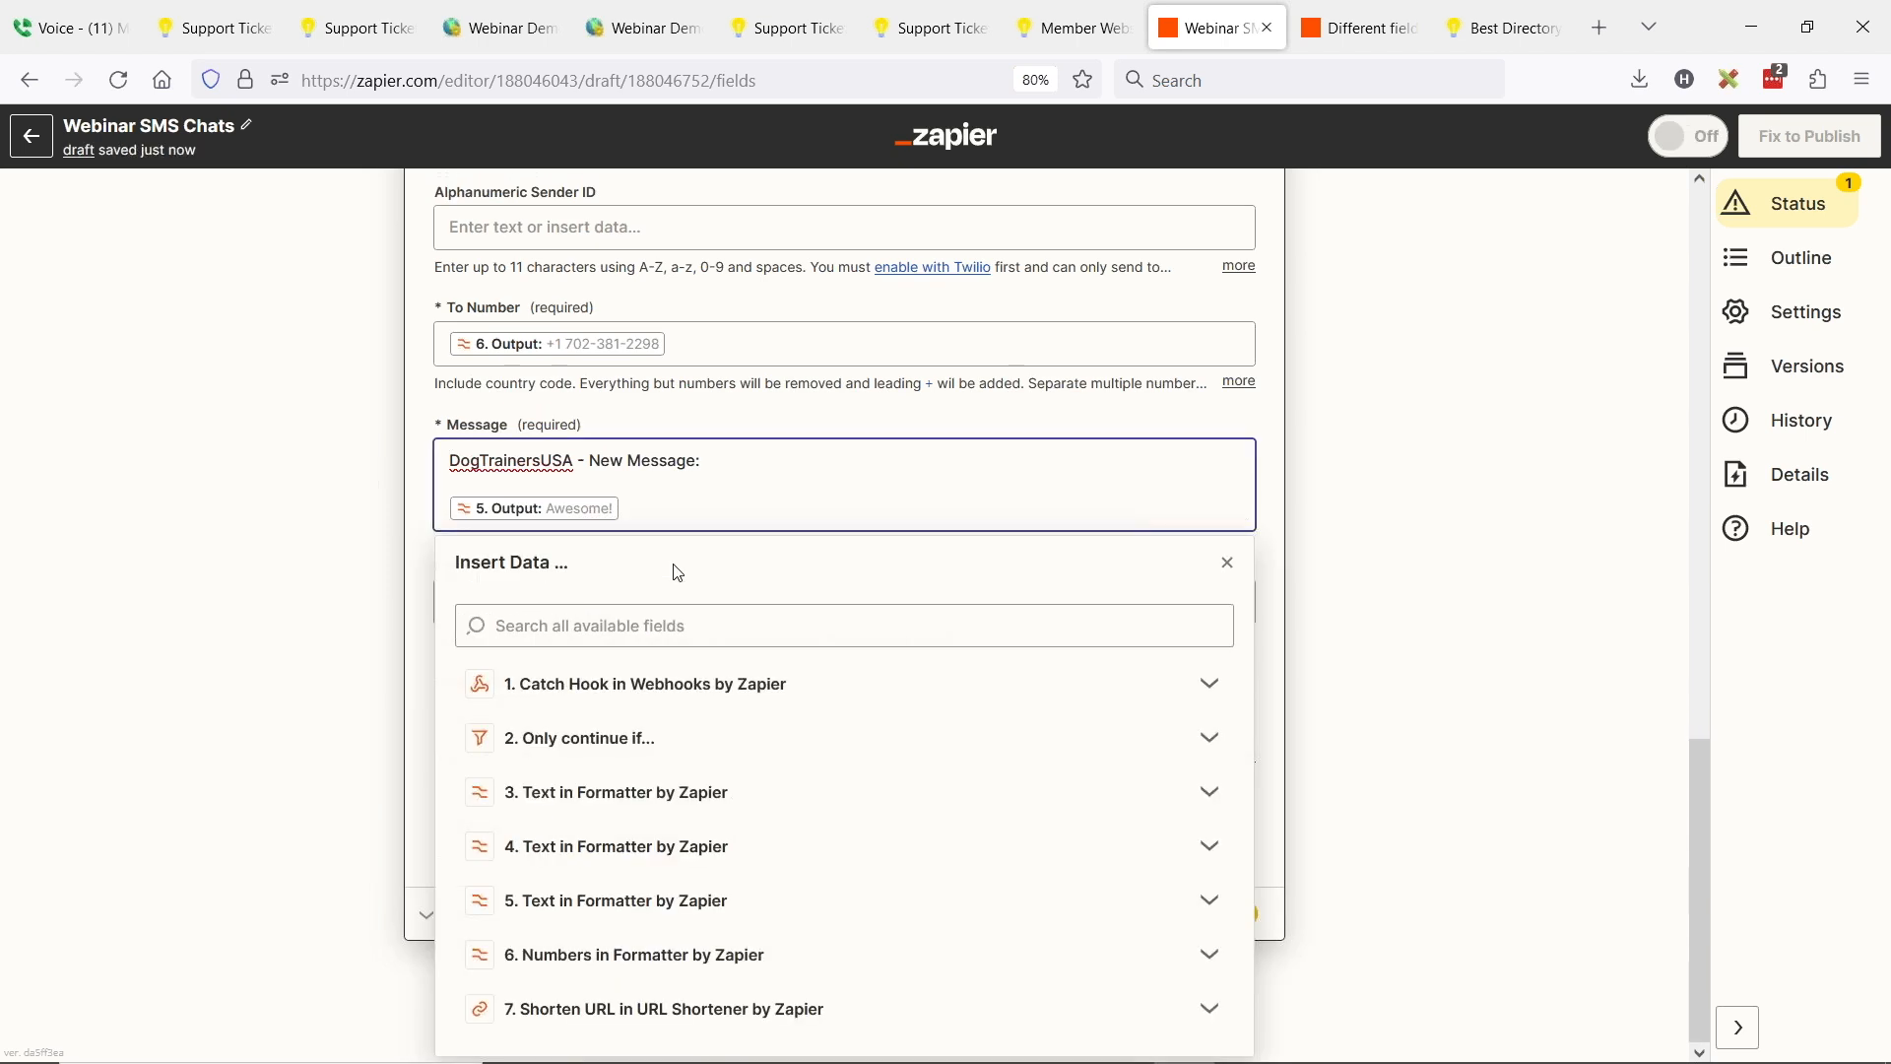
key(Return)
key(Return)
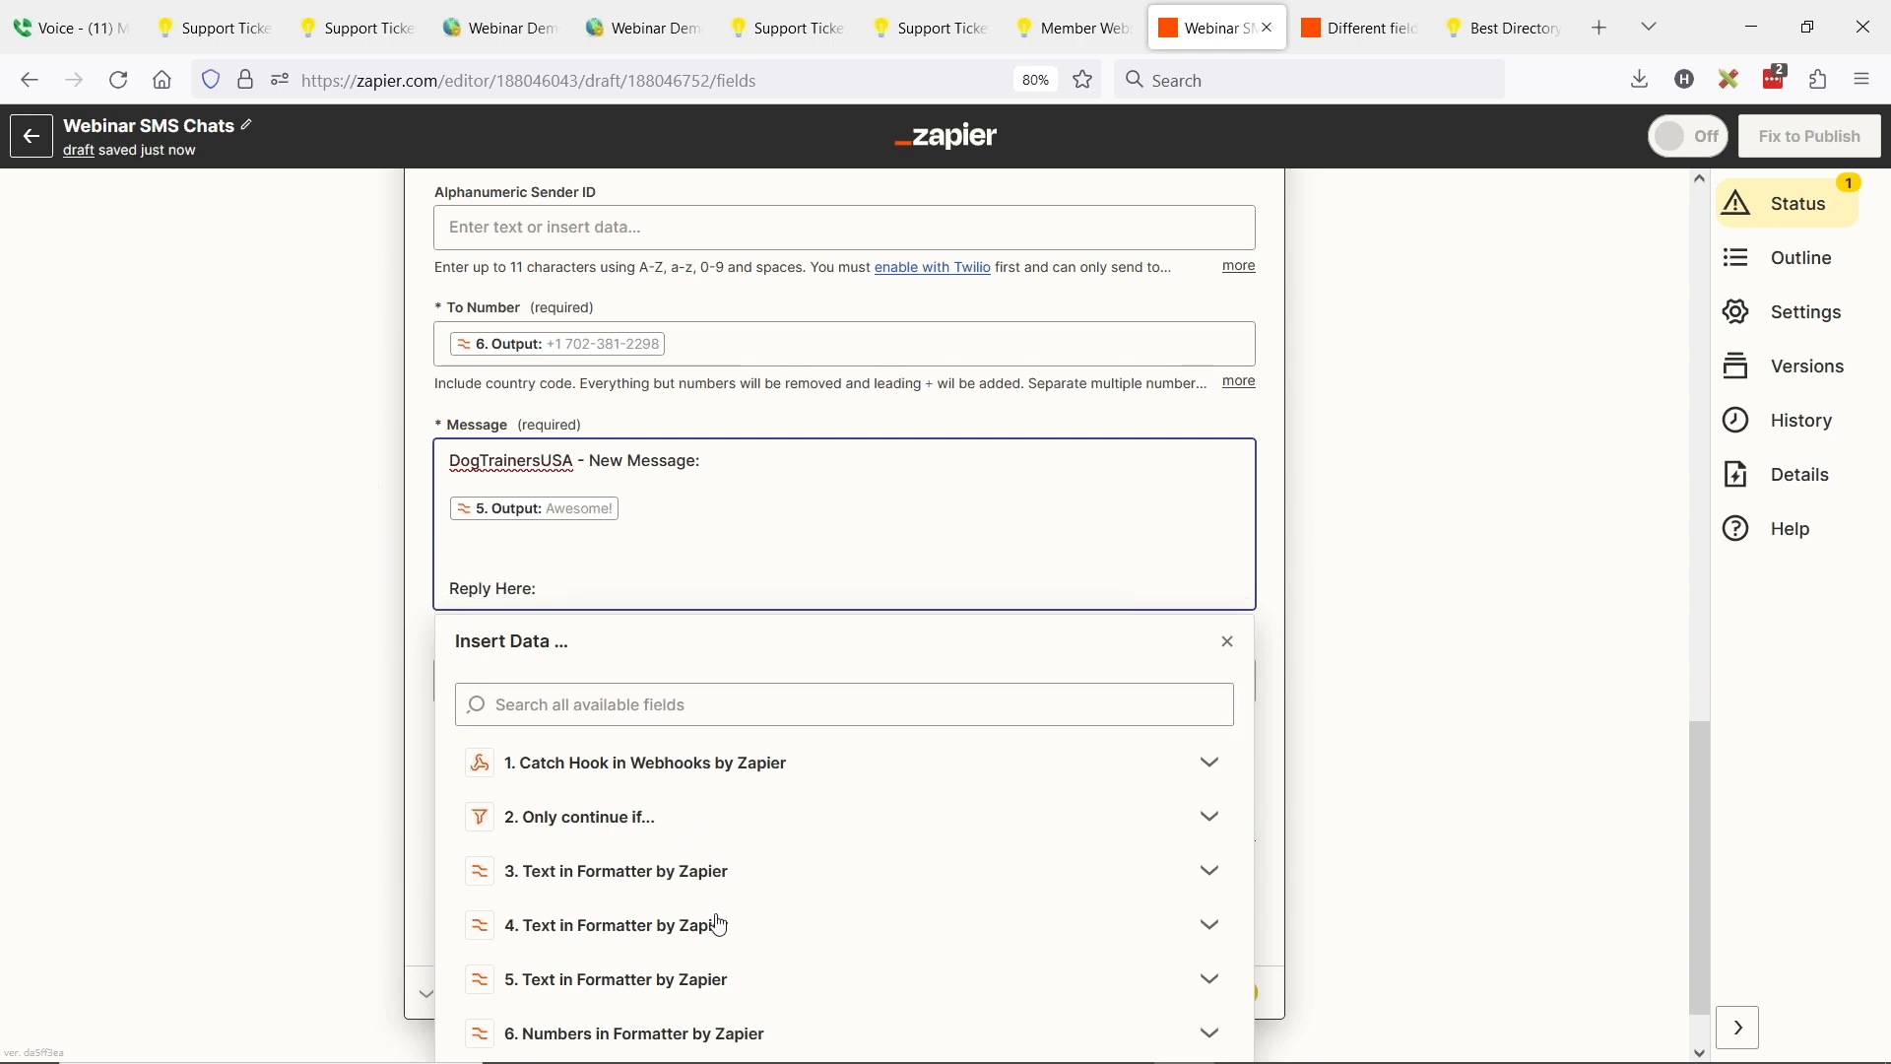
Insert step 7's shortened URL after "Reply Here:" in the SMS message and close up the blank space above it
scroll(650, 1027, down, 1)
click(651, 1018)
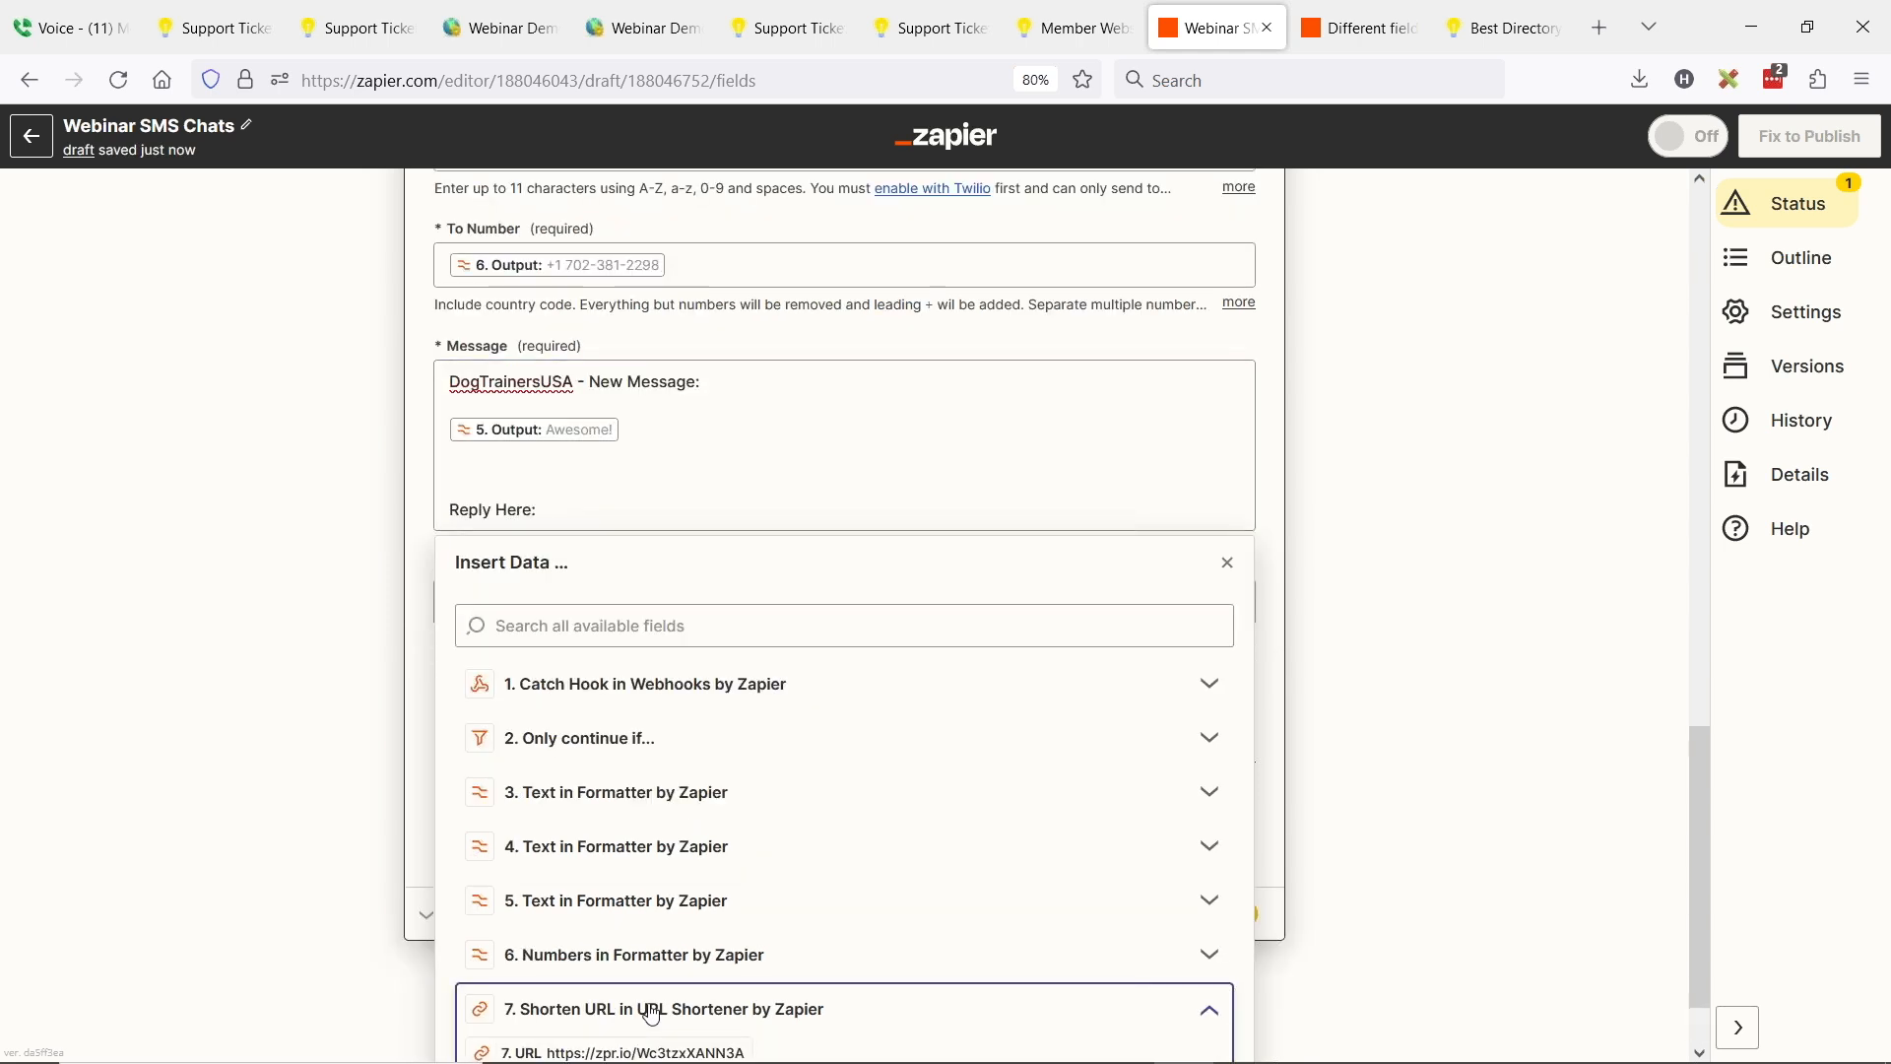
click(510, 511)
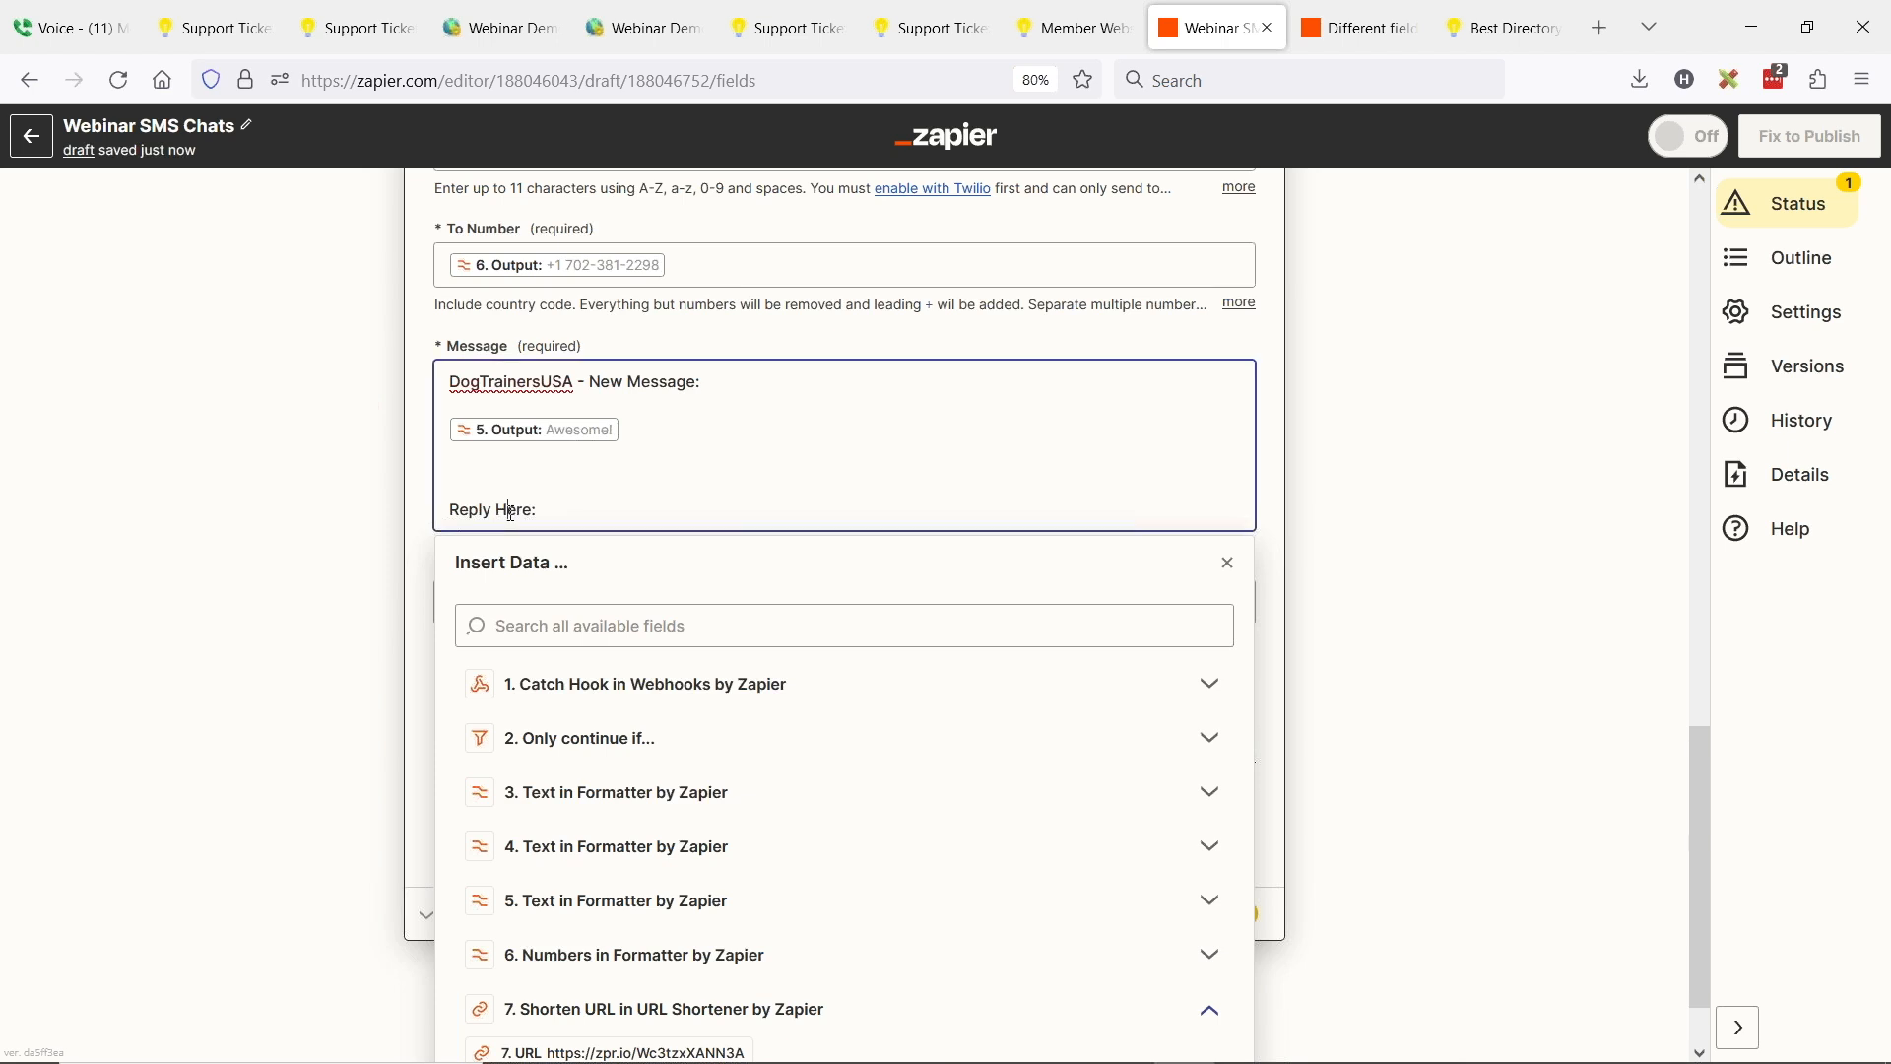
click(610, 1052)
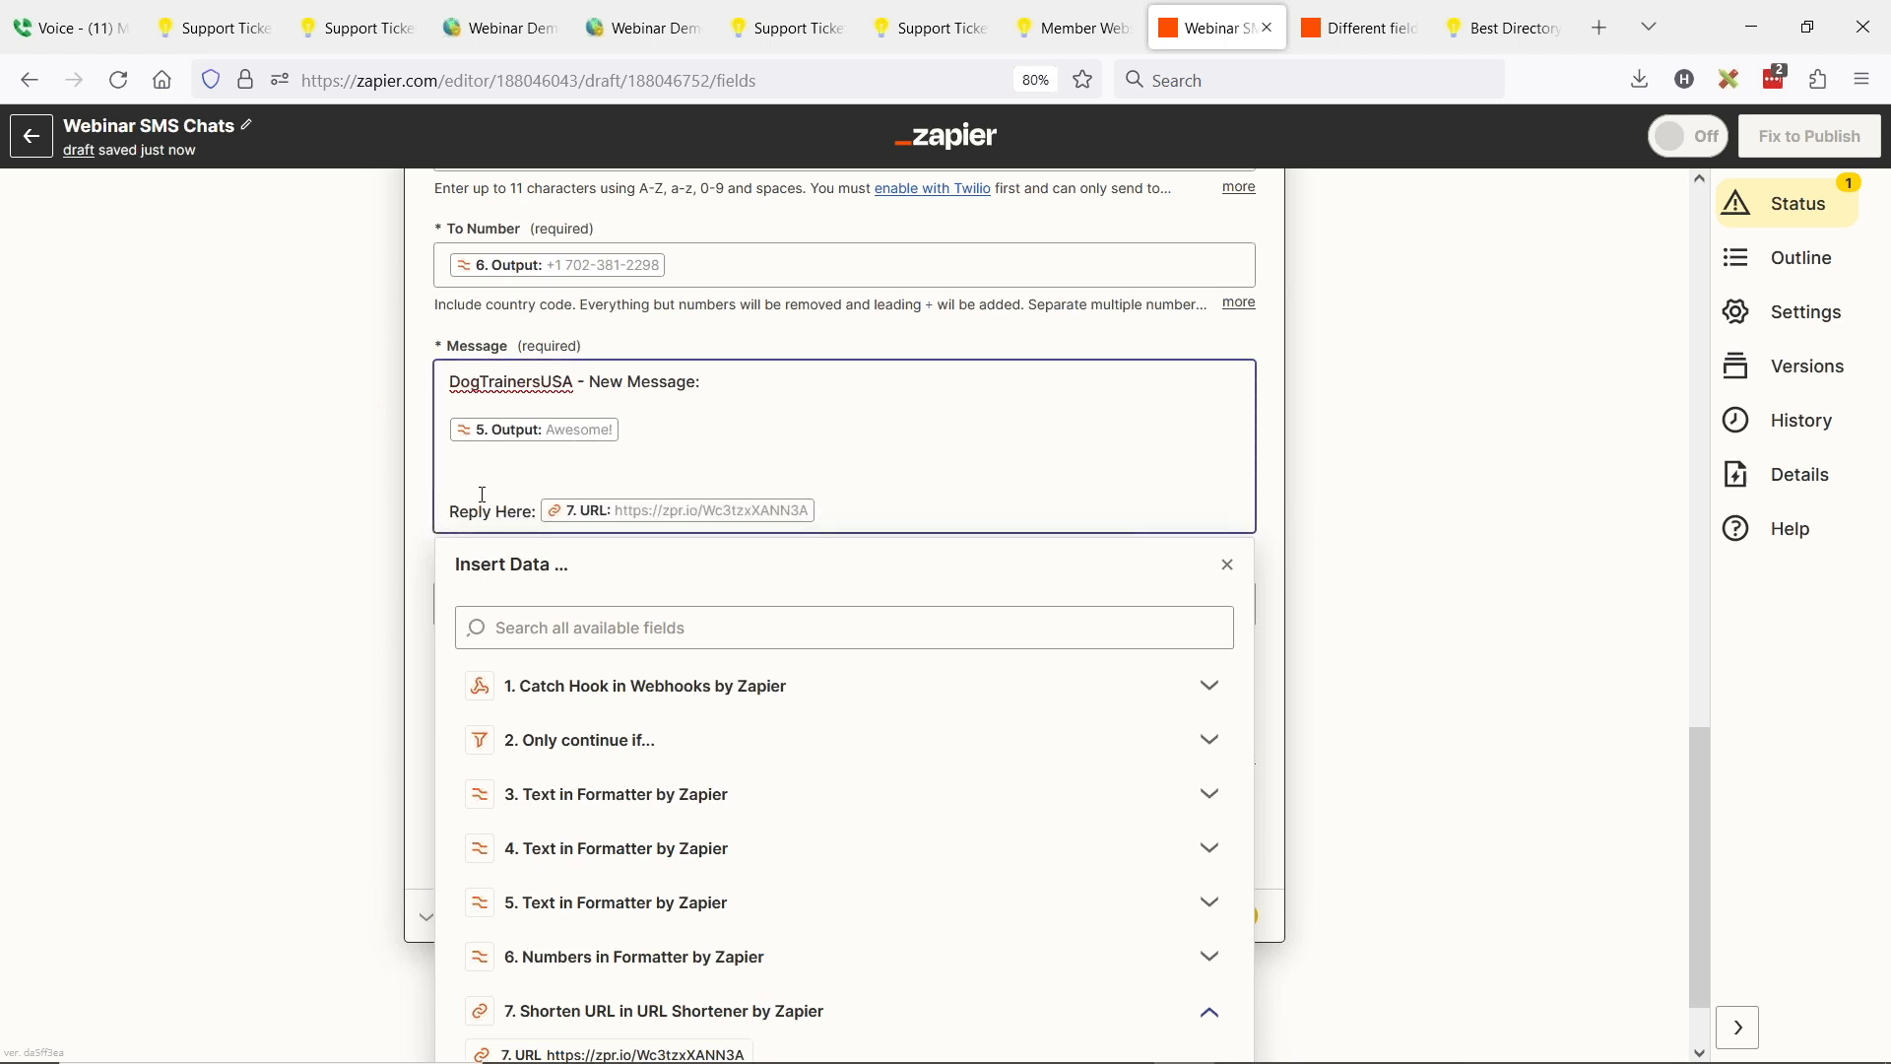
click(311, 506)
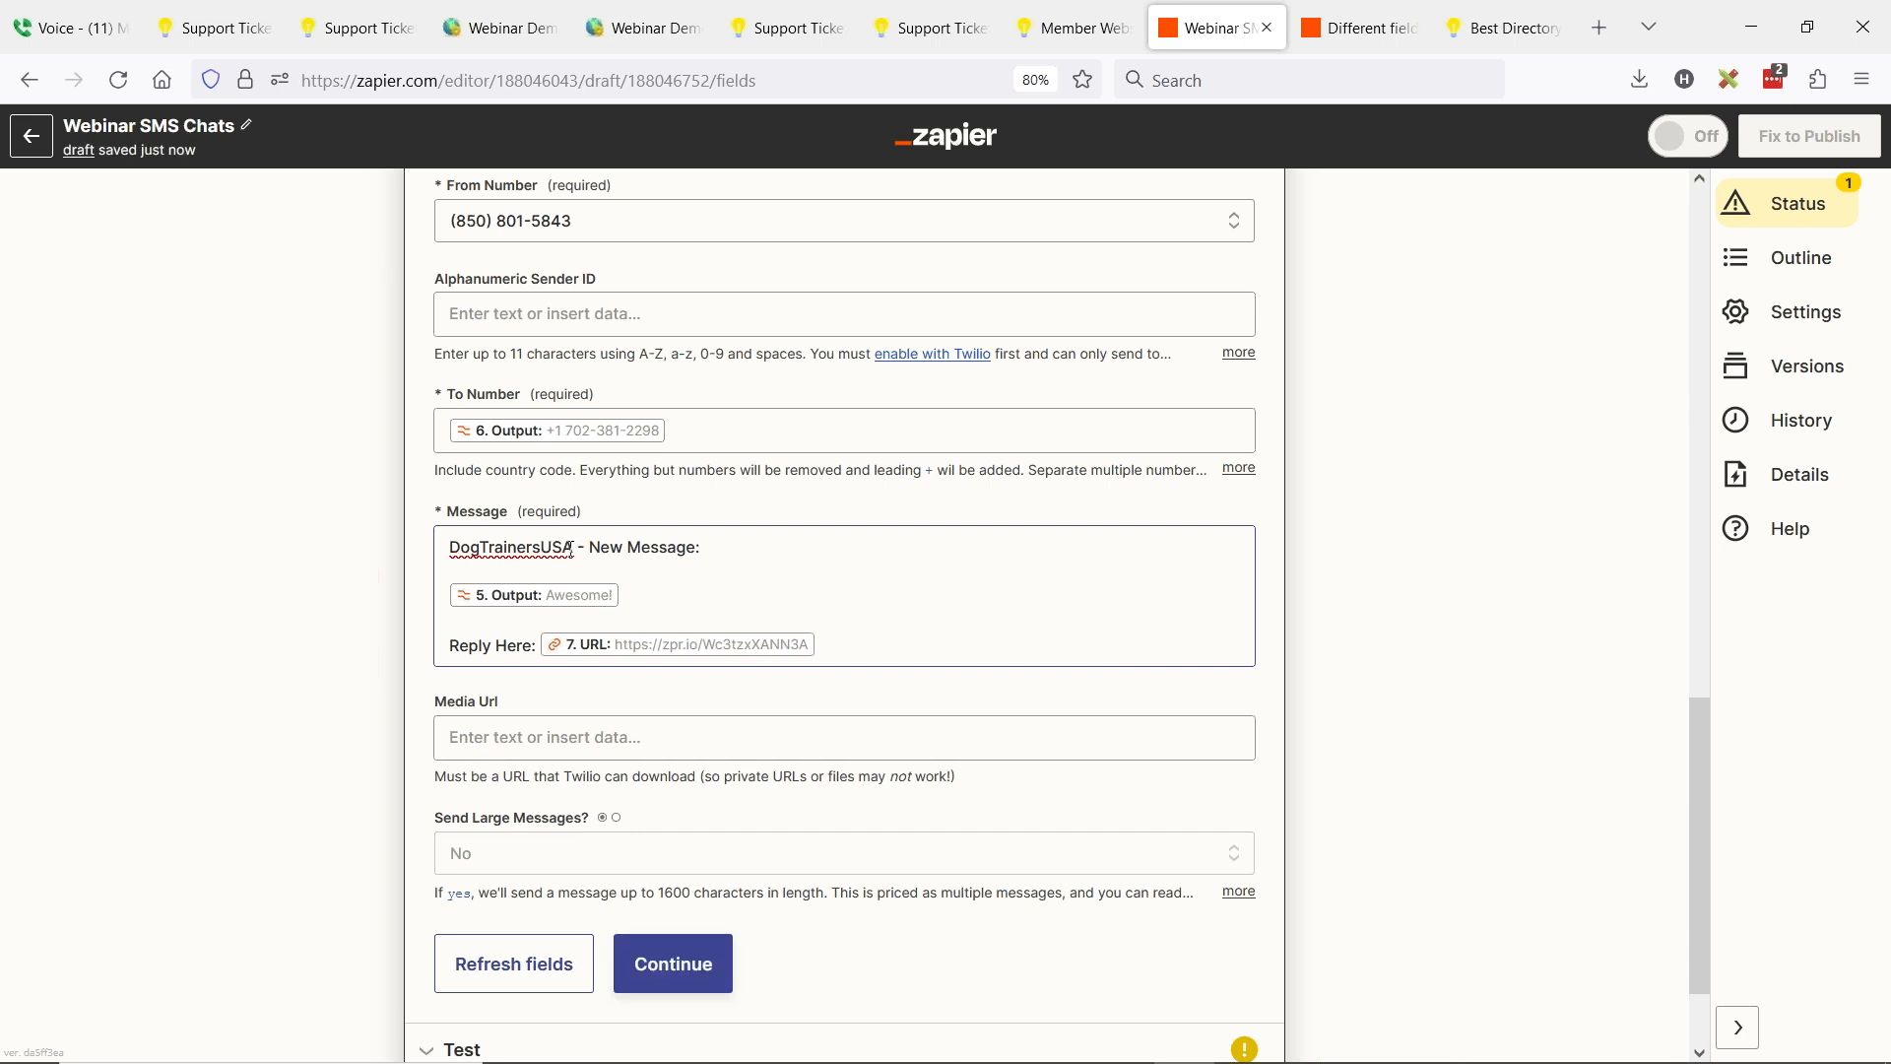
Reword the SMS message heading to "New Message: from DogTrainersUSA Chat:"
click(697, 545)
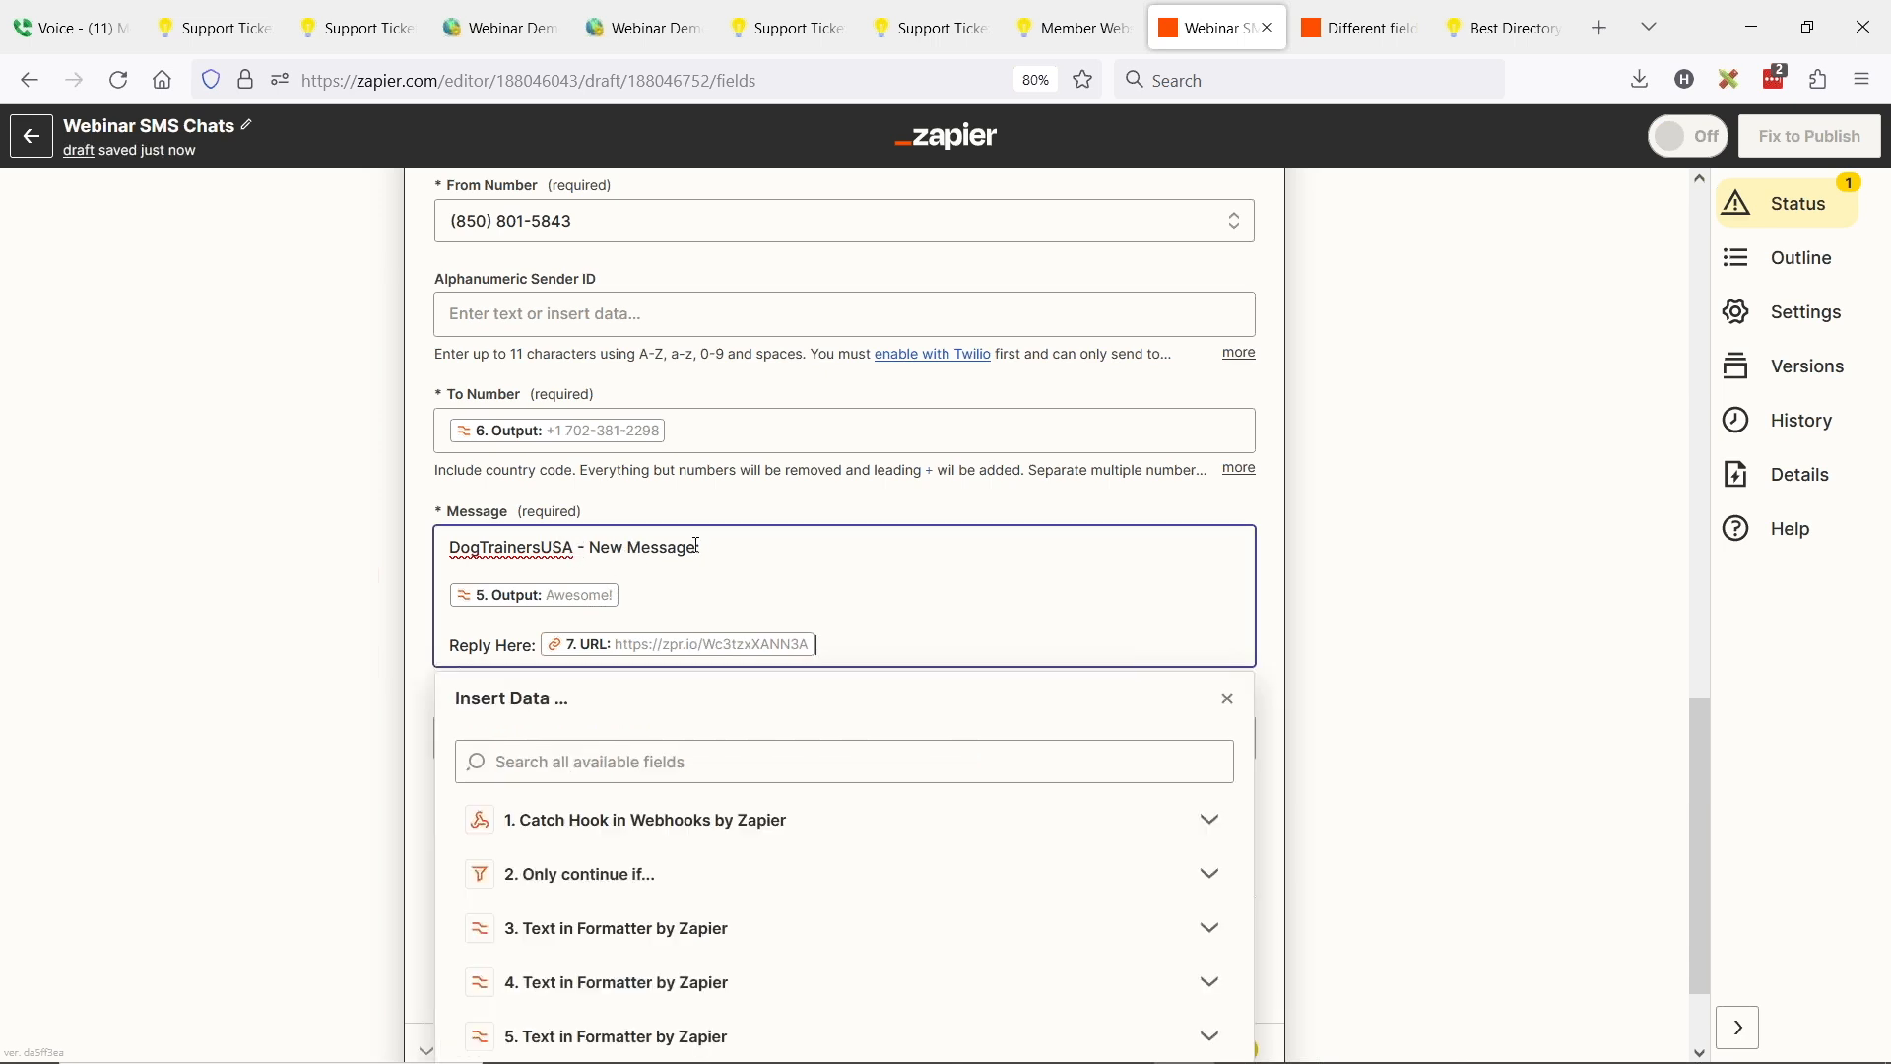
drag(700, 546, 591, 547)
key(ctrl+c)
key(BackSpace)
click(452, 547)
key(ctrl+v)
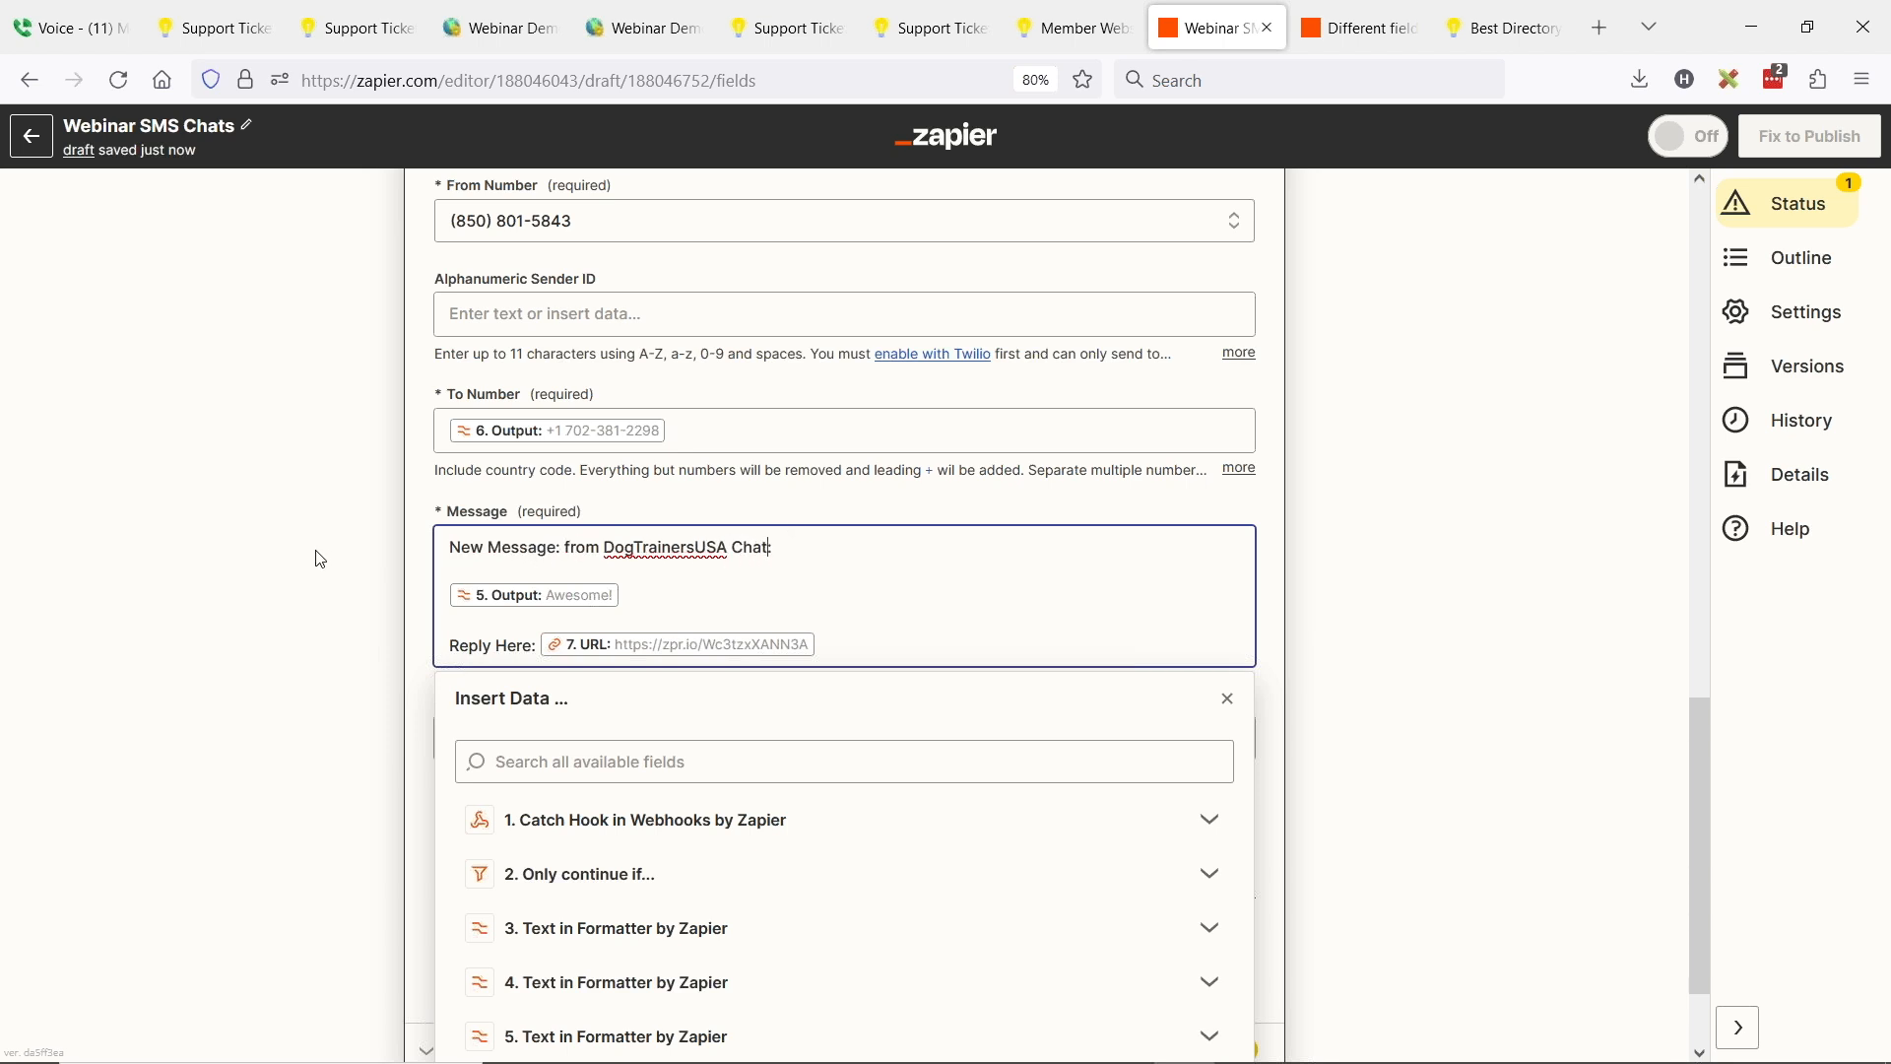
click(312, 607)
Continue to the Send SMS in Twilio test and send the test message
scroll(304, 624, down, 2)
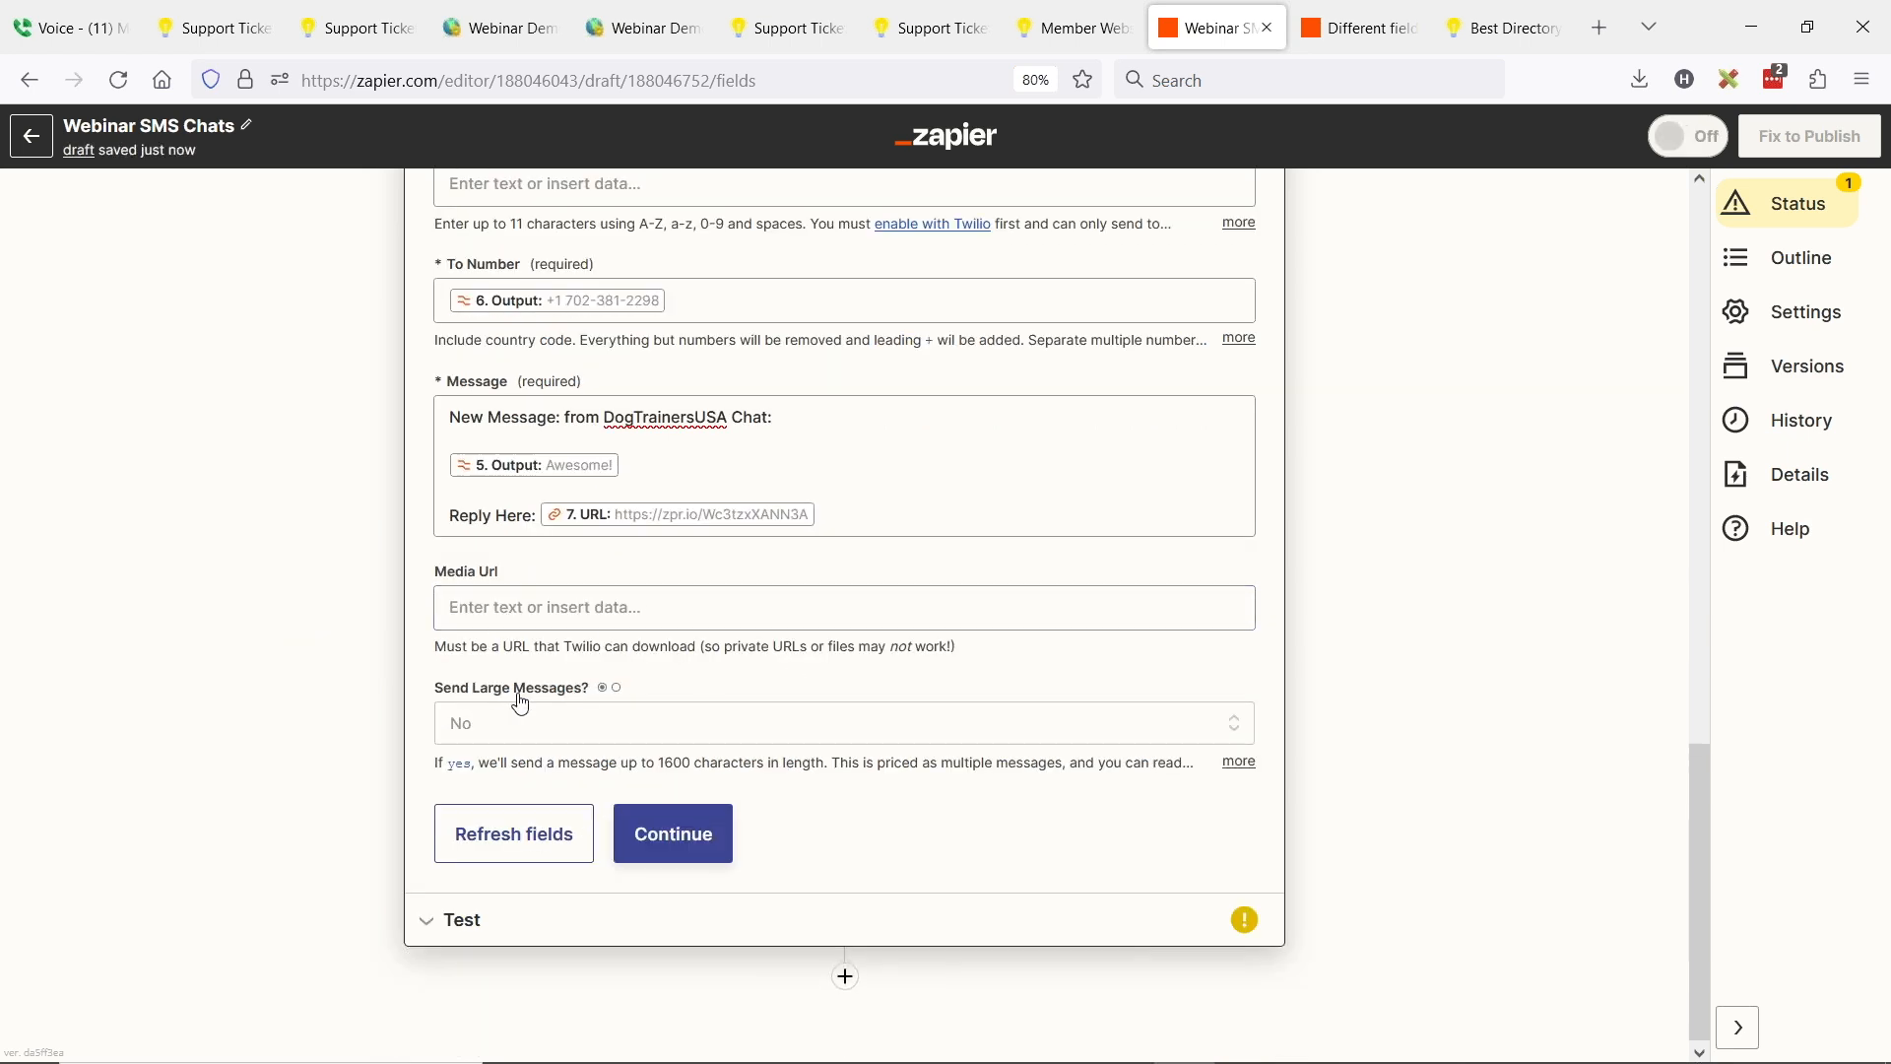
click(688, 858)
scroll(684, 855, down, 3)
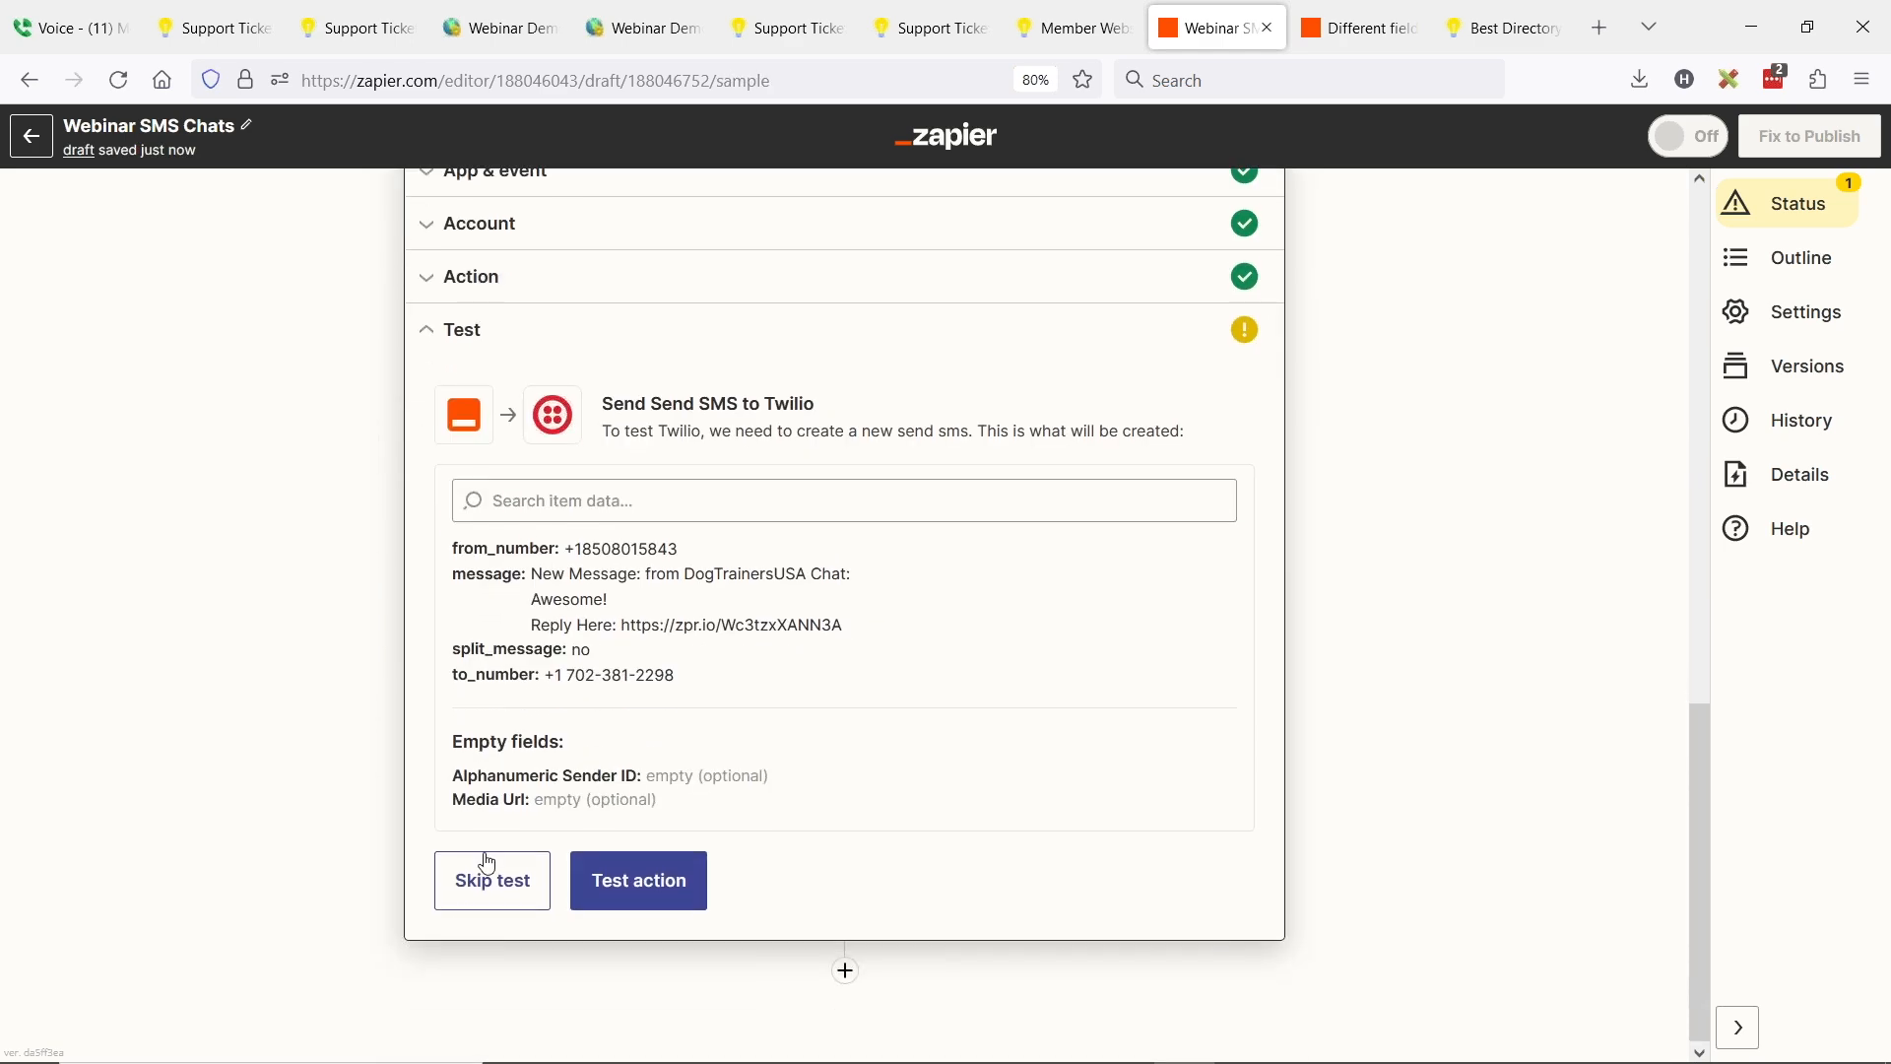
click(657, 897)
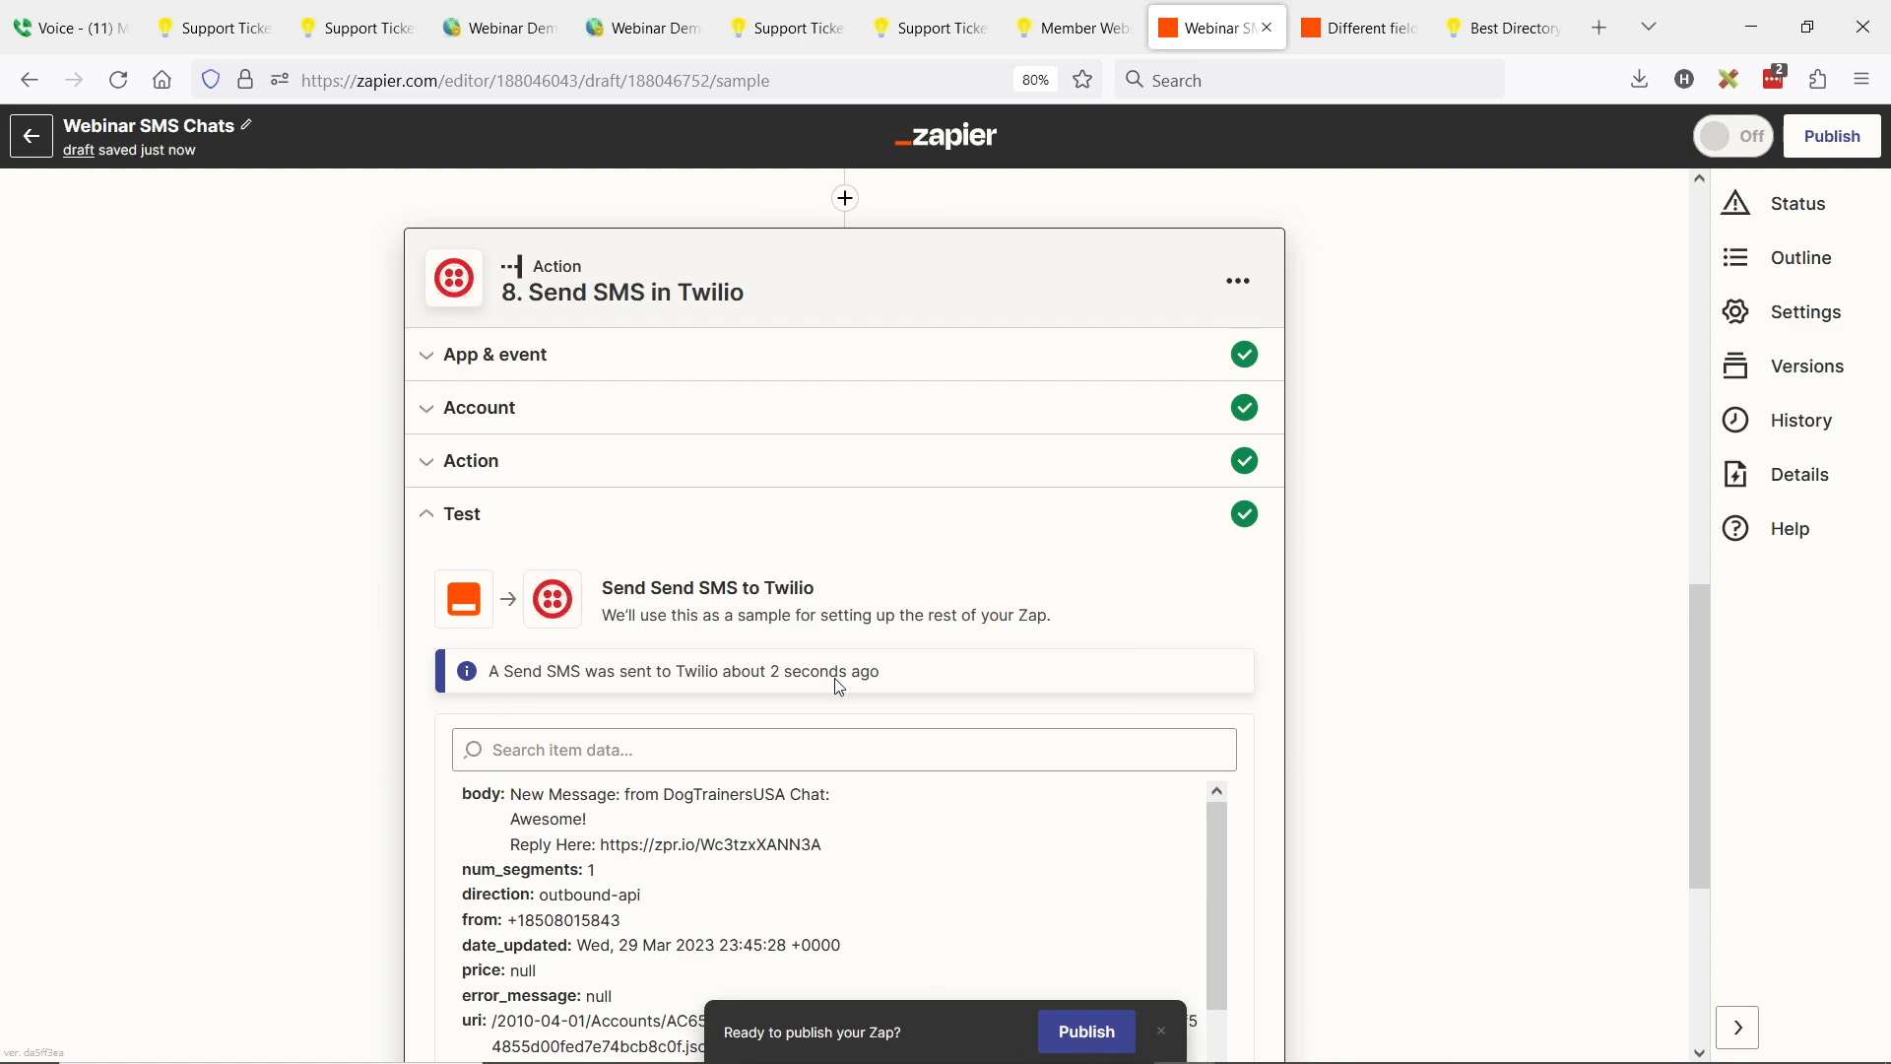
Switch to Google Voice and read the test SMS in the Twilio number's conversation
click(69, 28)
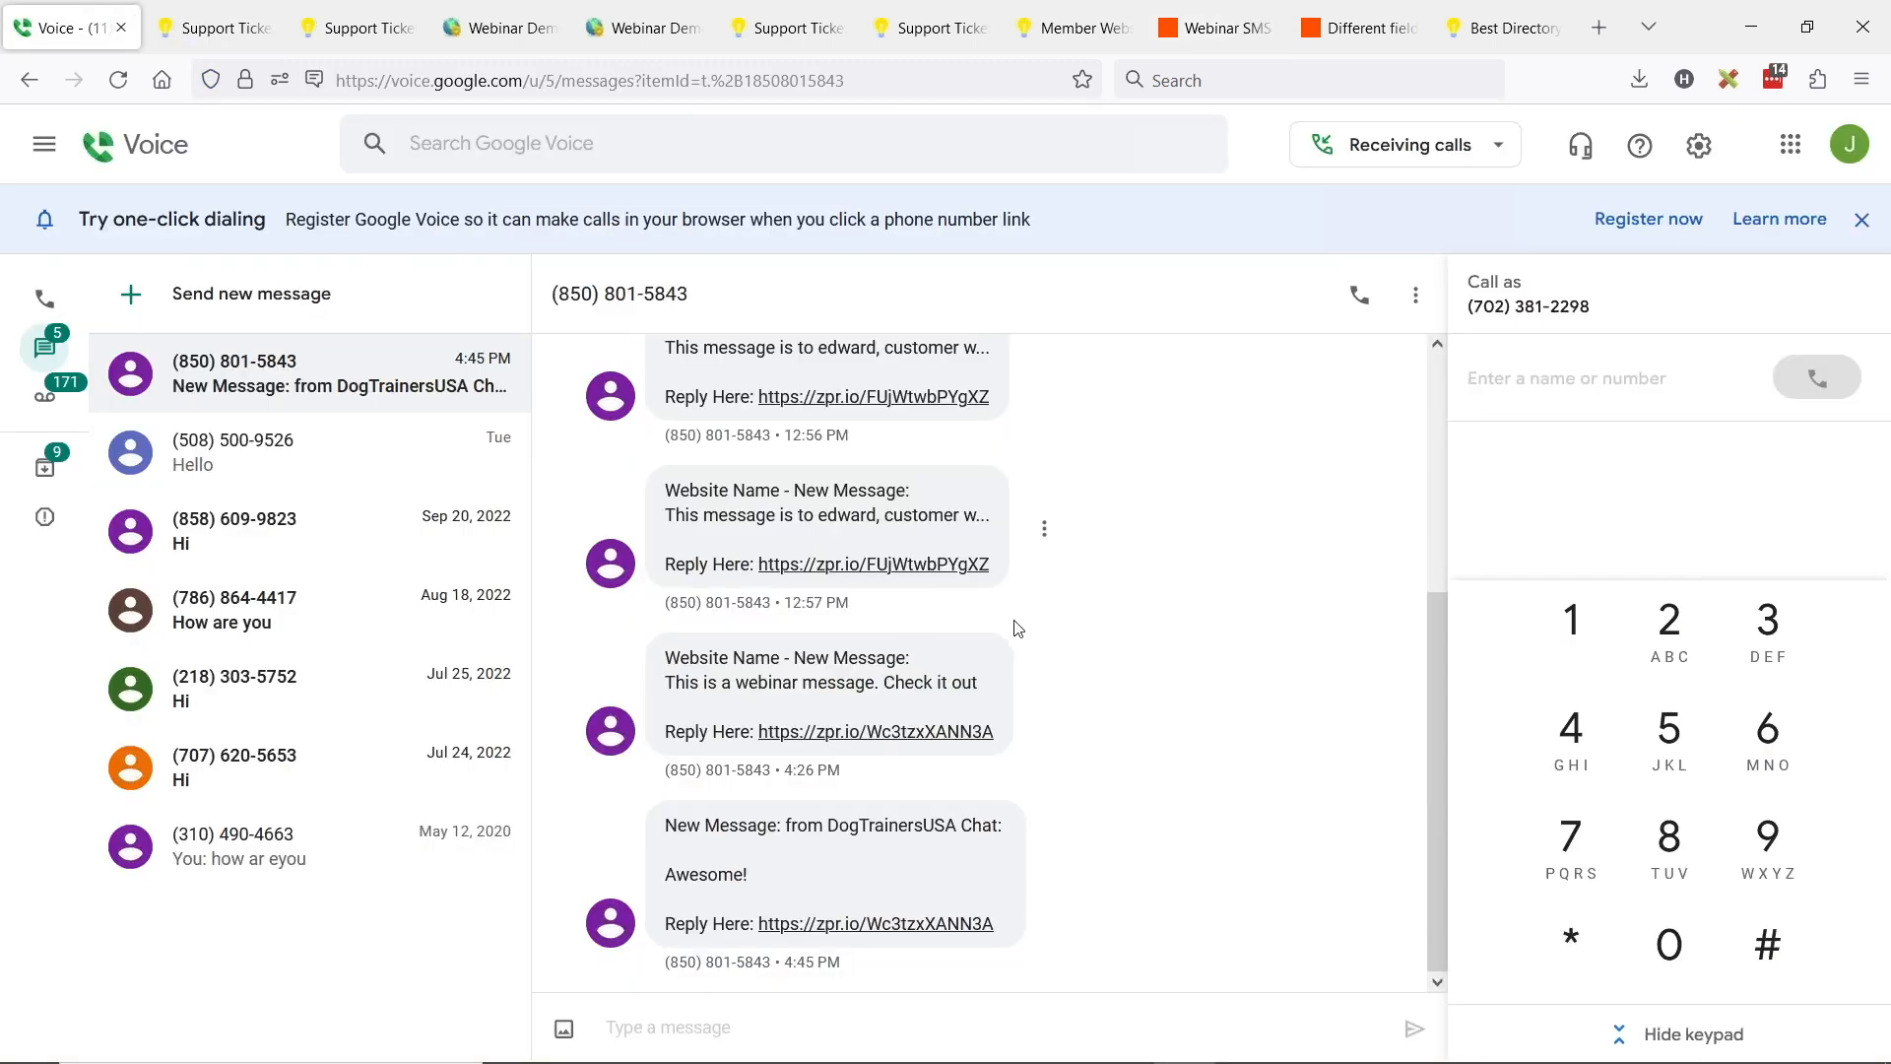
click(280, 365)
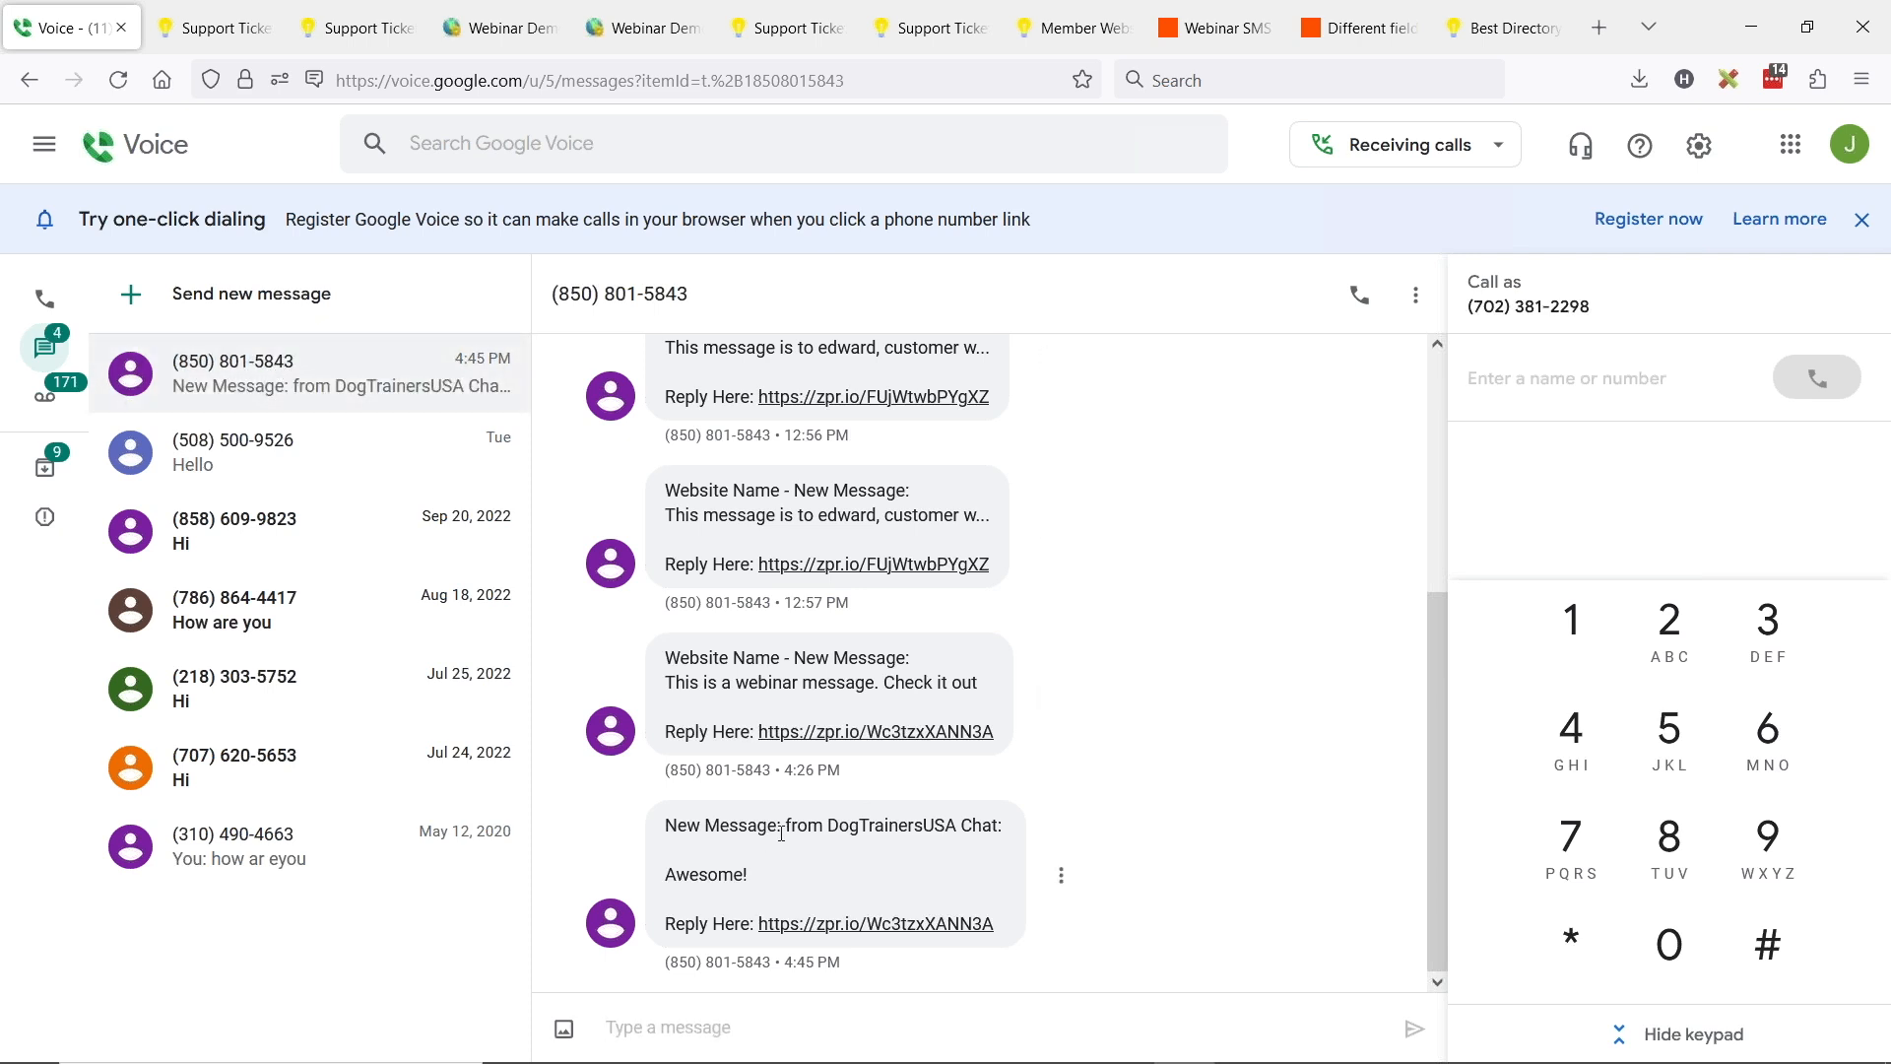
drag(781, 833, 778, 831)
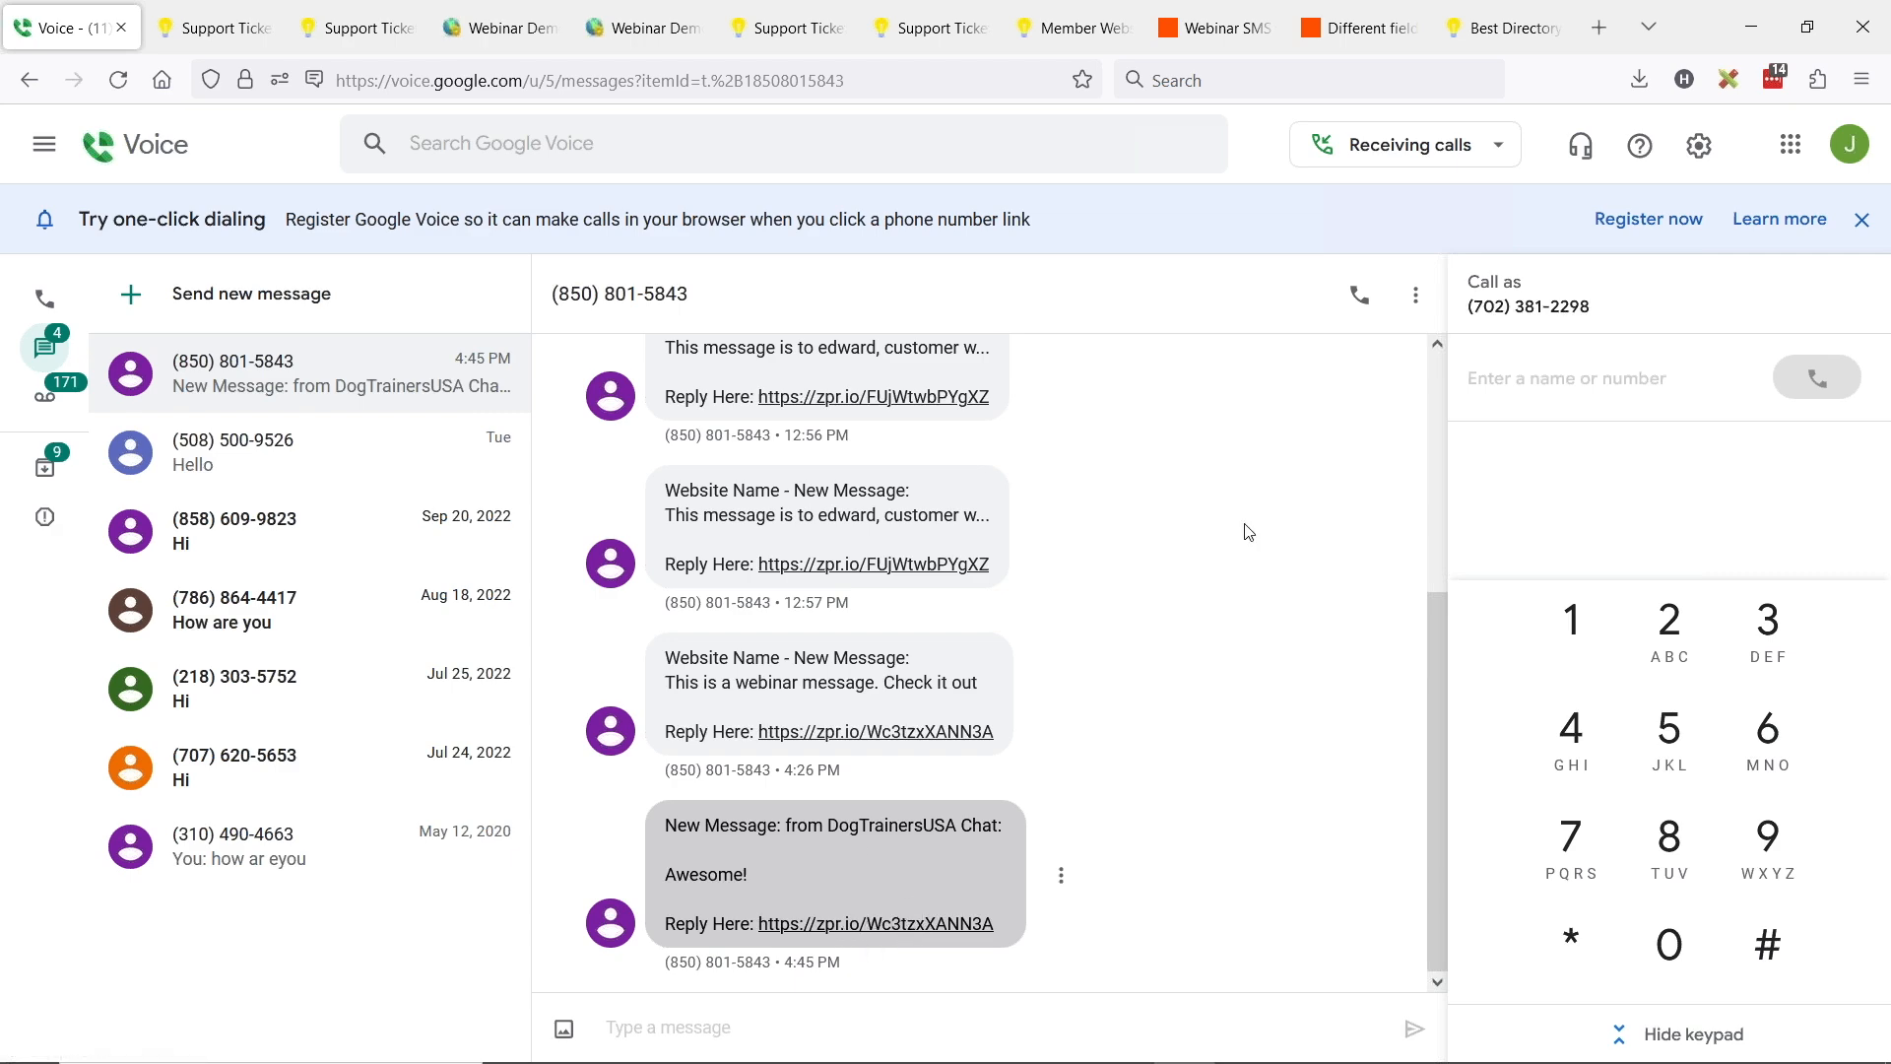
Return to the Zapier editor, publish the Zap and turn it on, then dismiss the notice
click(1357, 42)
click(1214, 27)
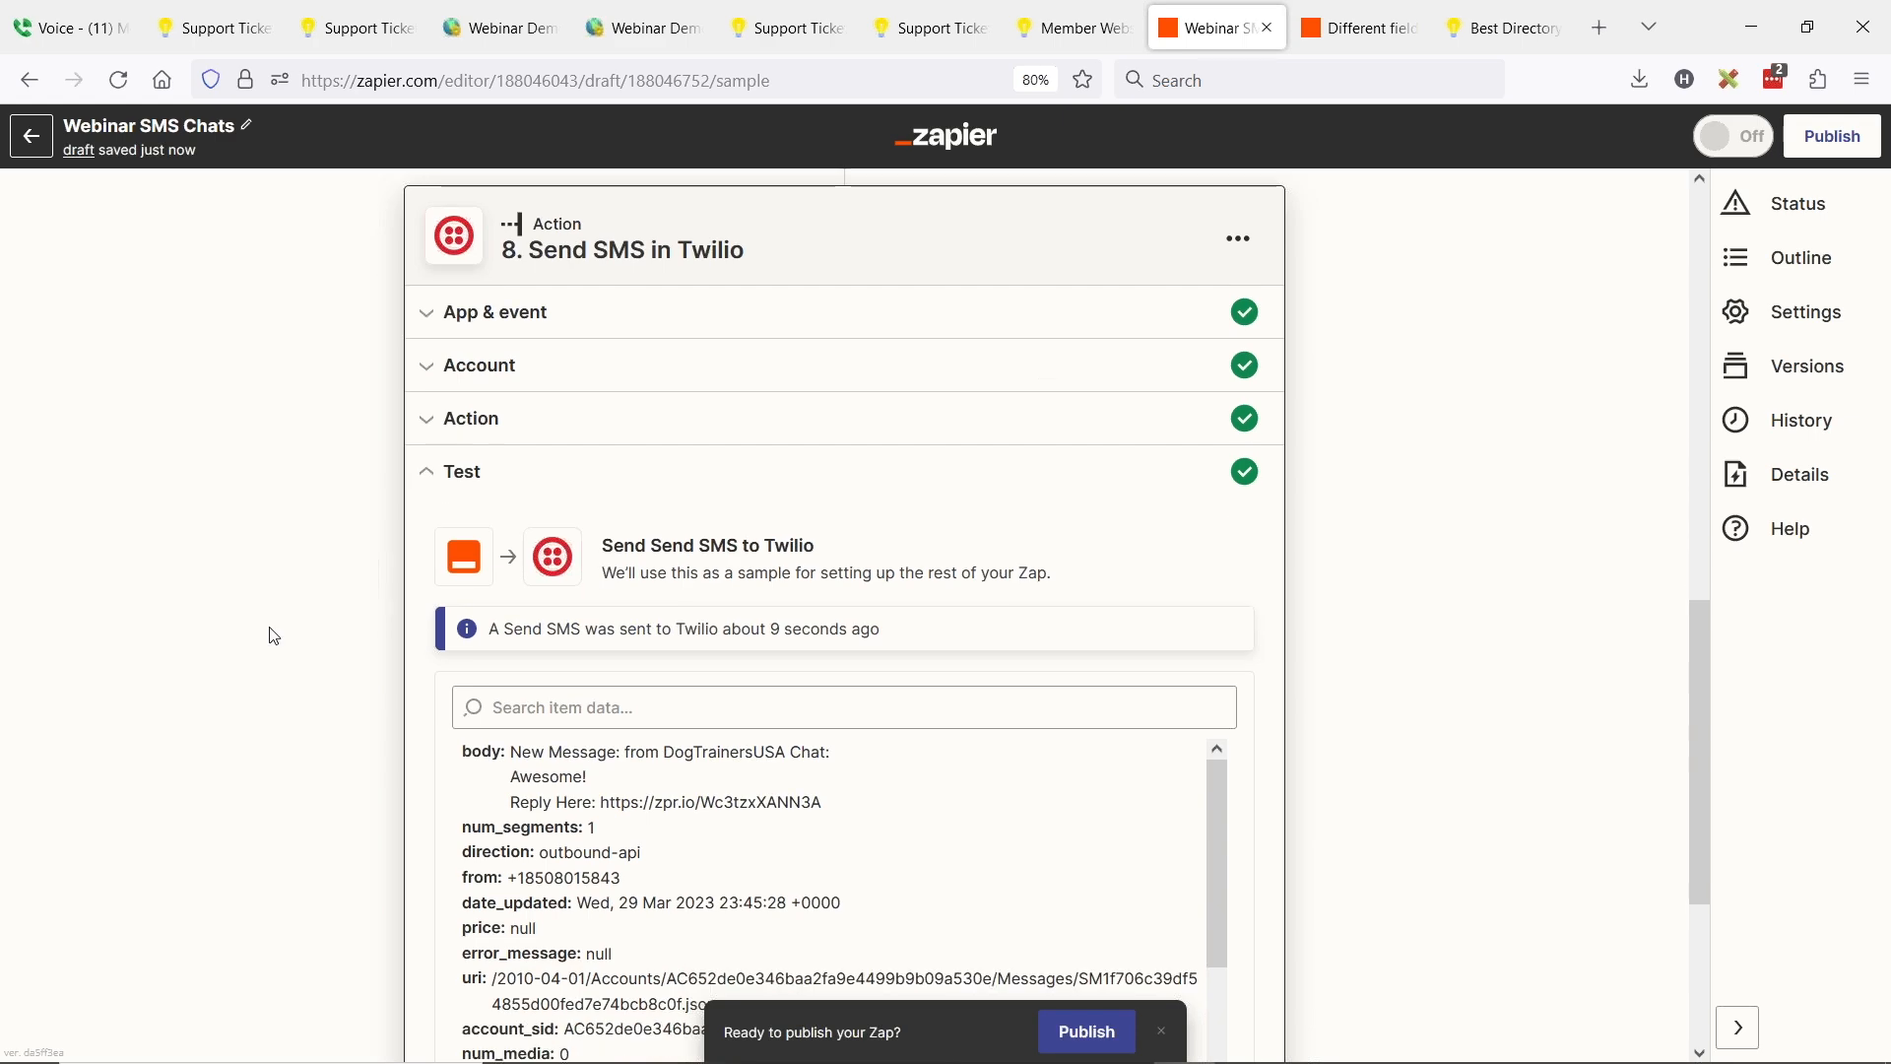
scroll(278, 640, down, 5)
click(729, 872)
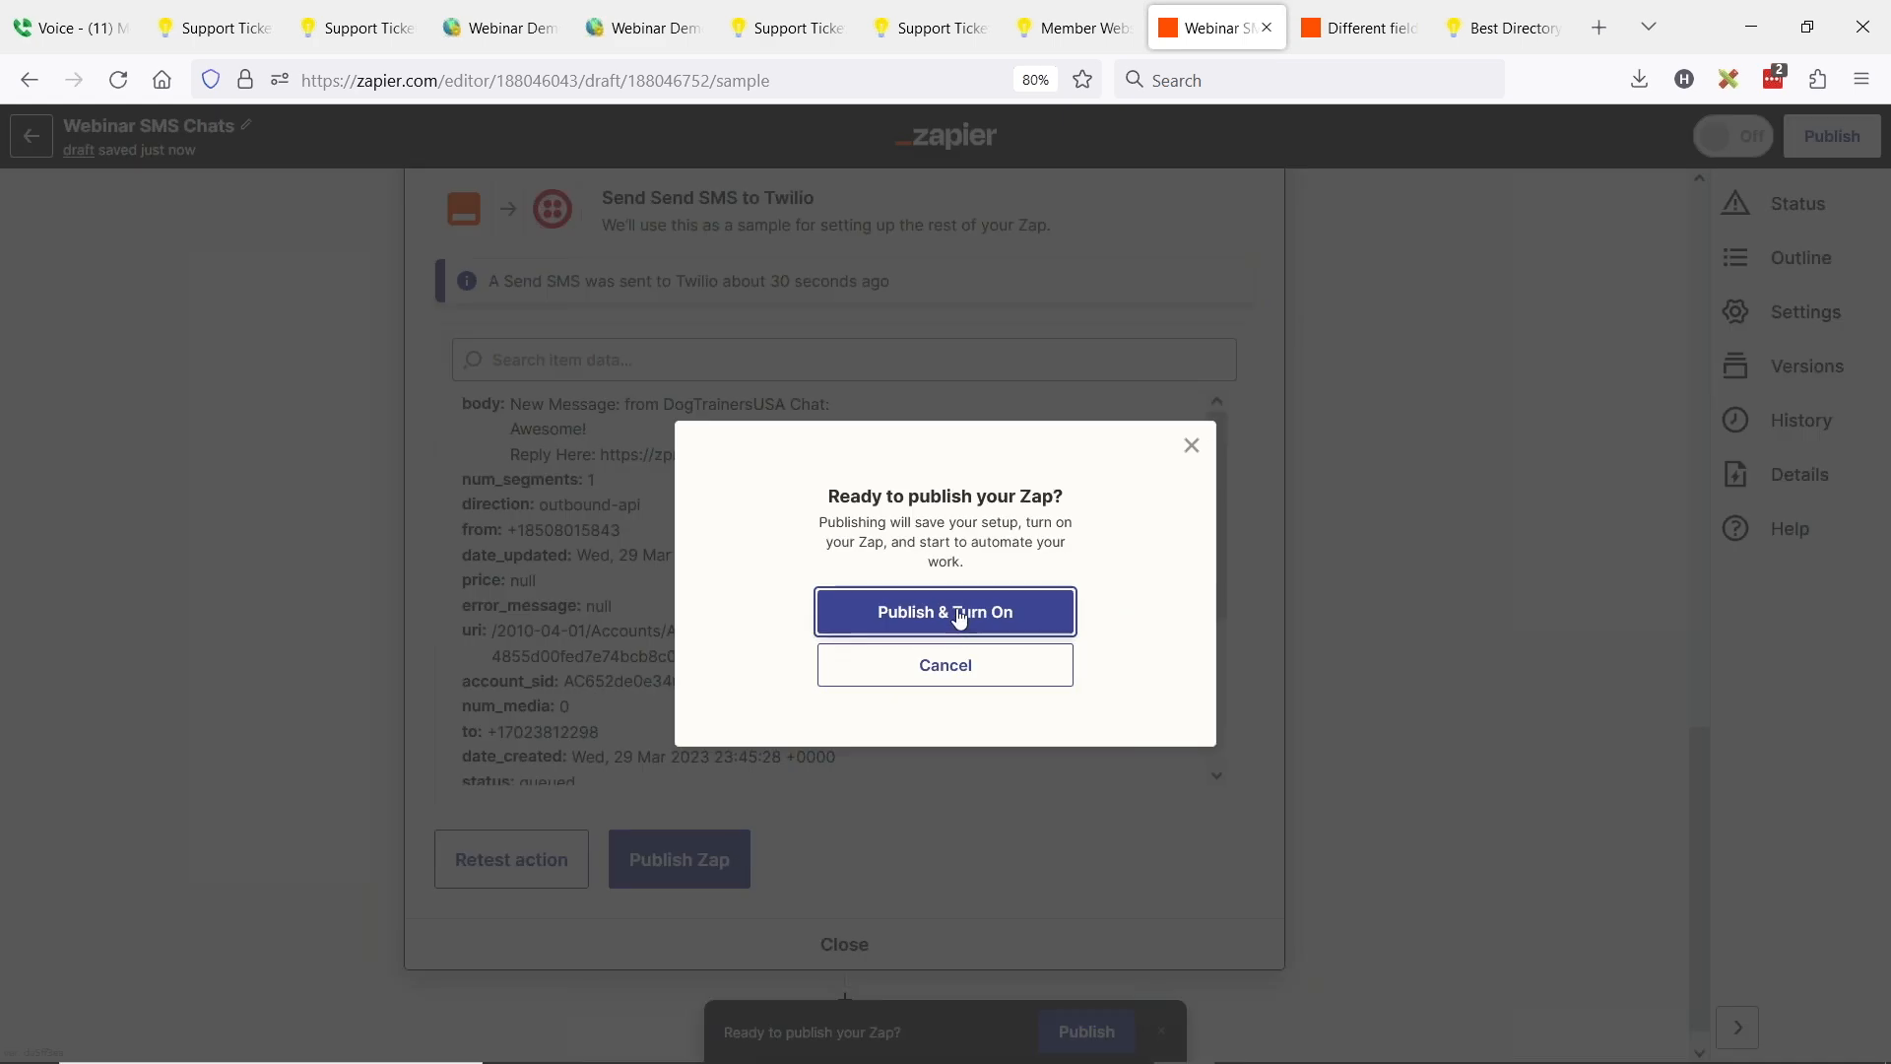
click(960, 615)
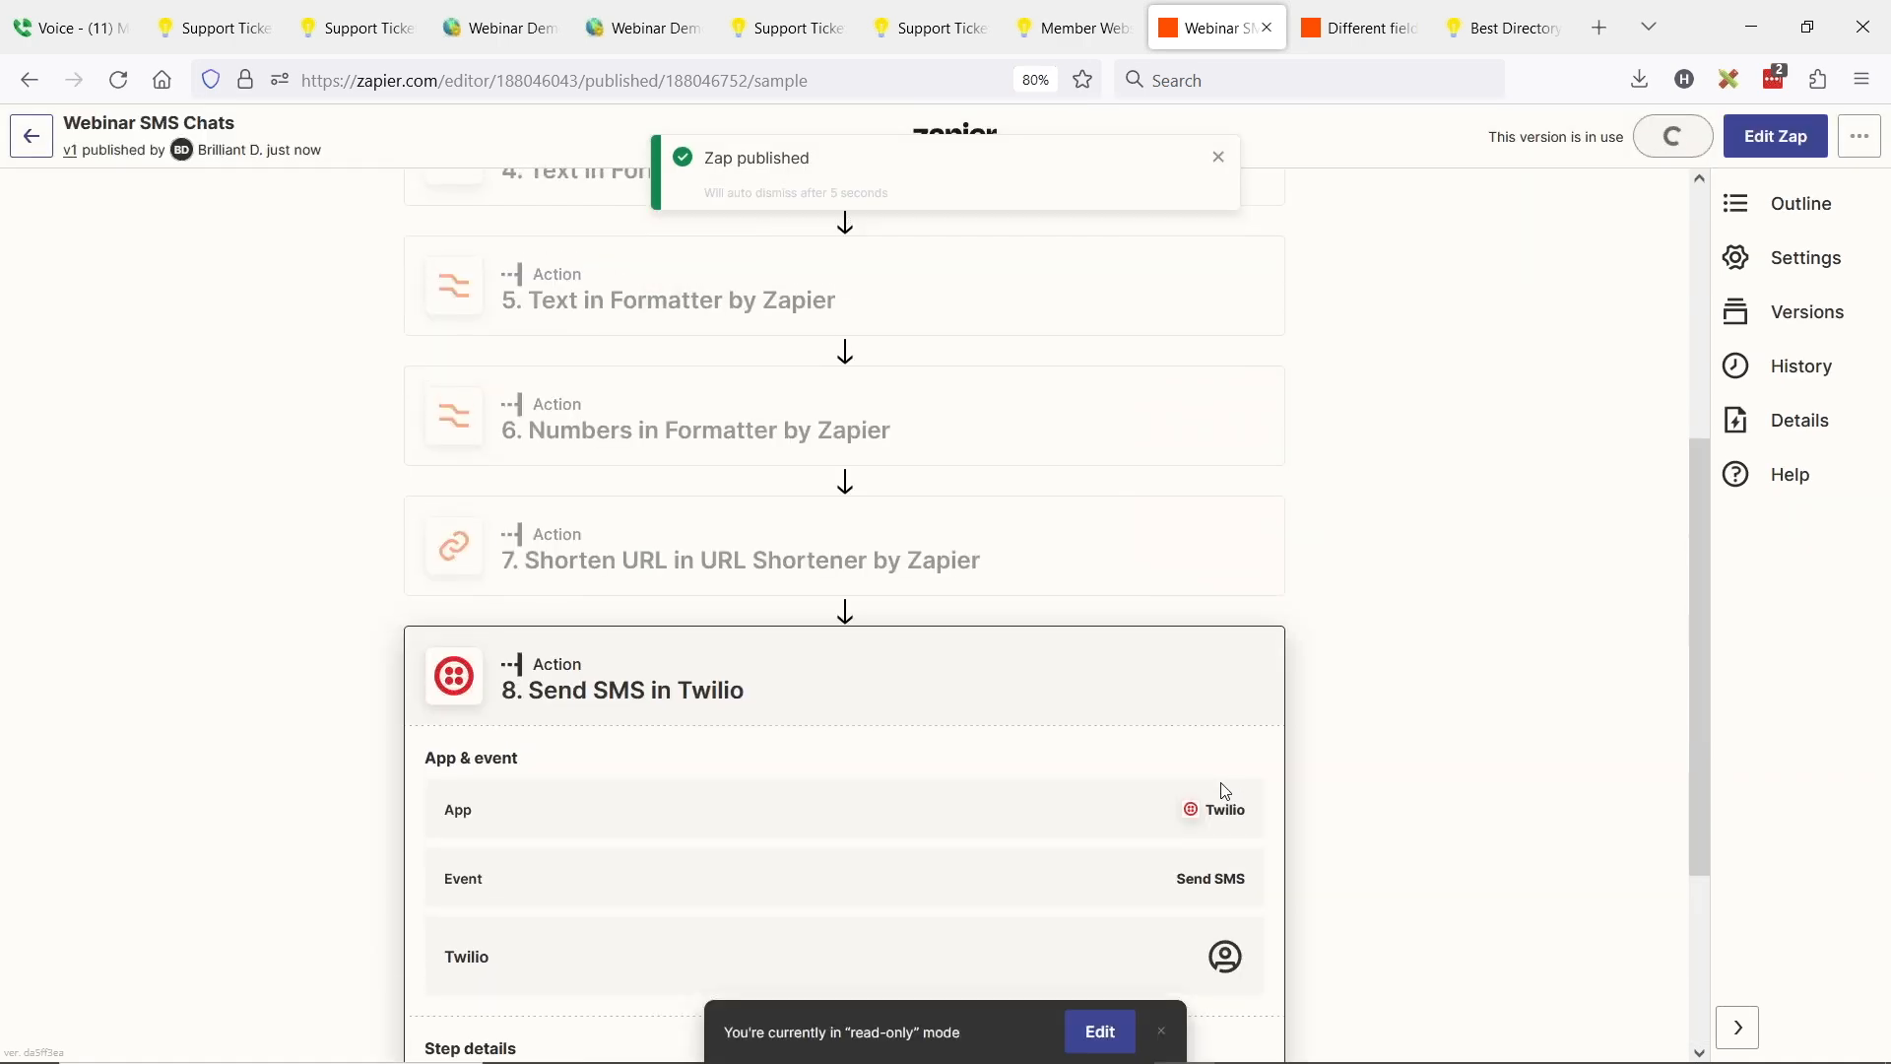
click(1214, 162)
Put the published Zap back into editing and reopen the action fields of Send SMS in Twilio
scroll(1356, 481, down, 6)
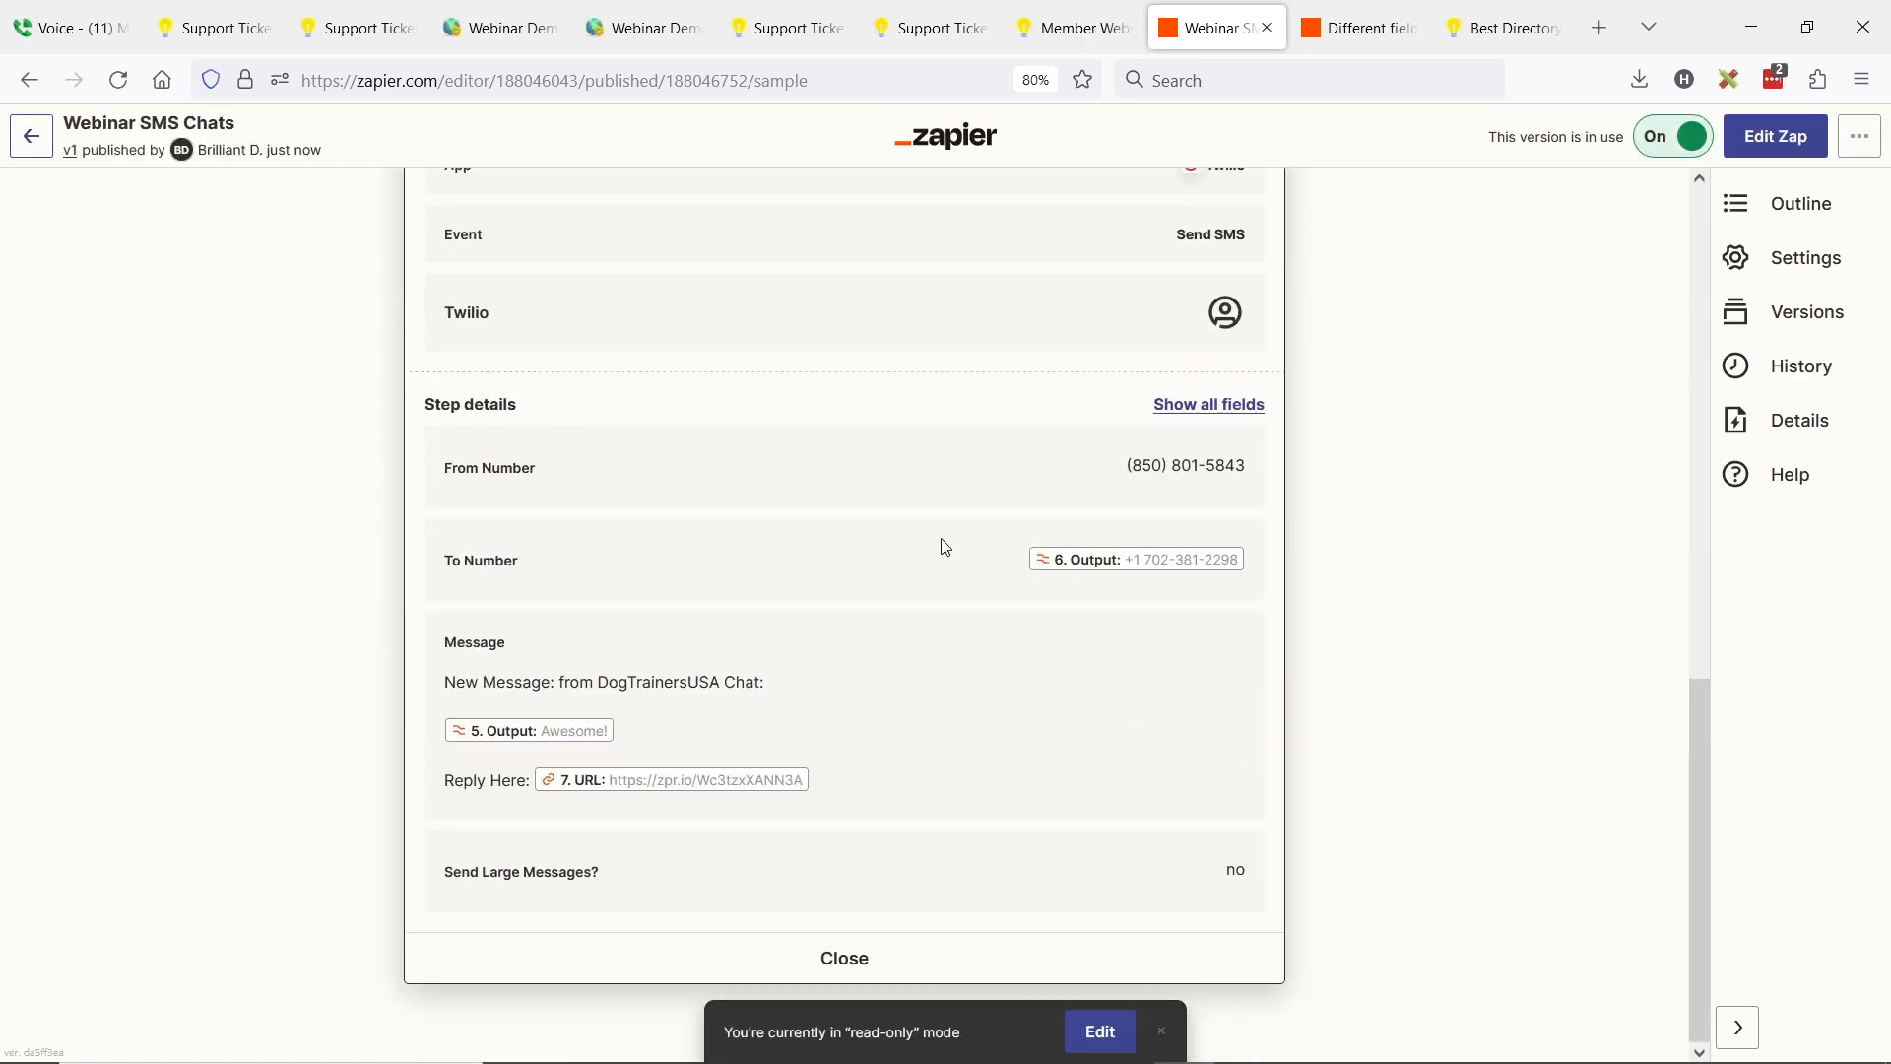
click(1787, 154)
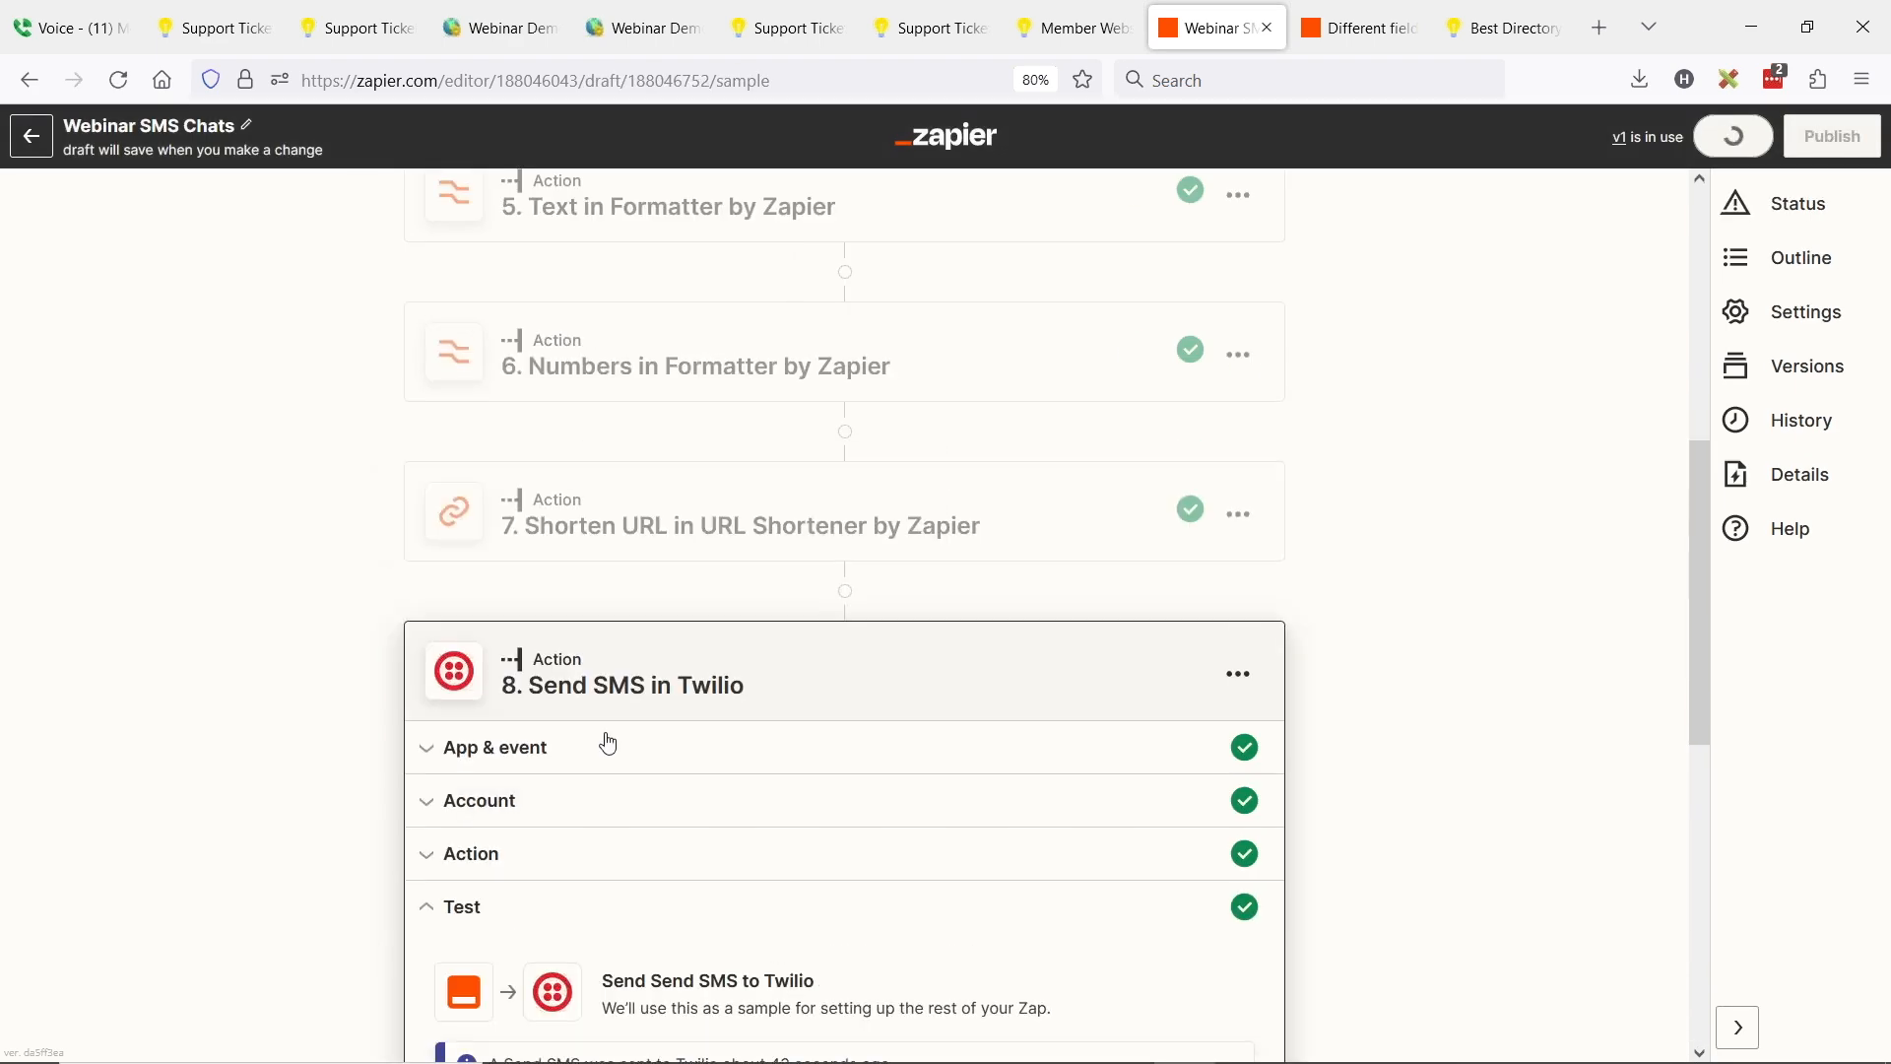
scroll(748, 606, down, 3)
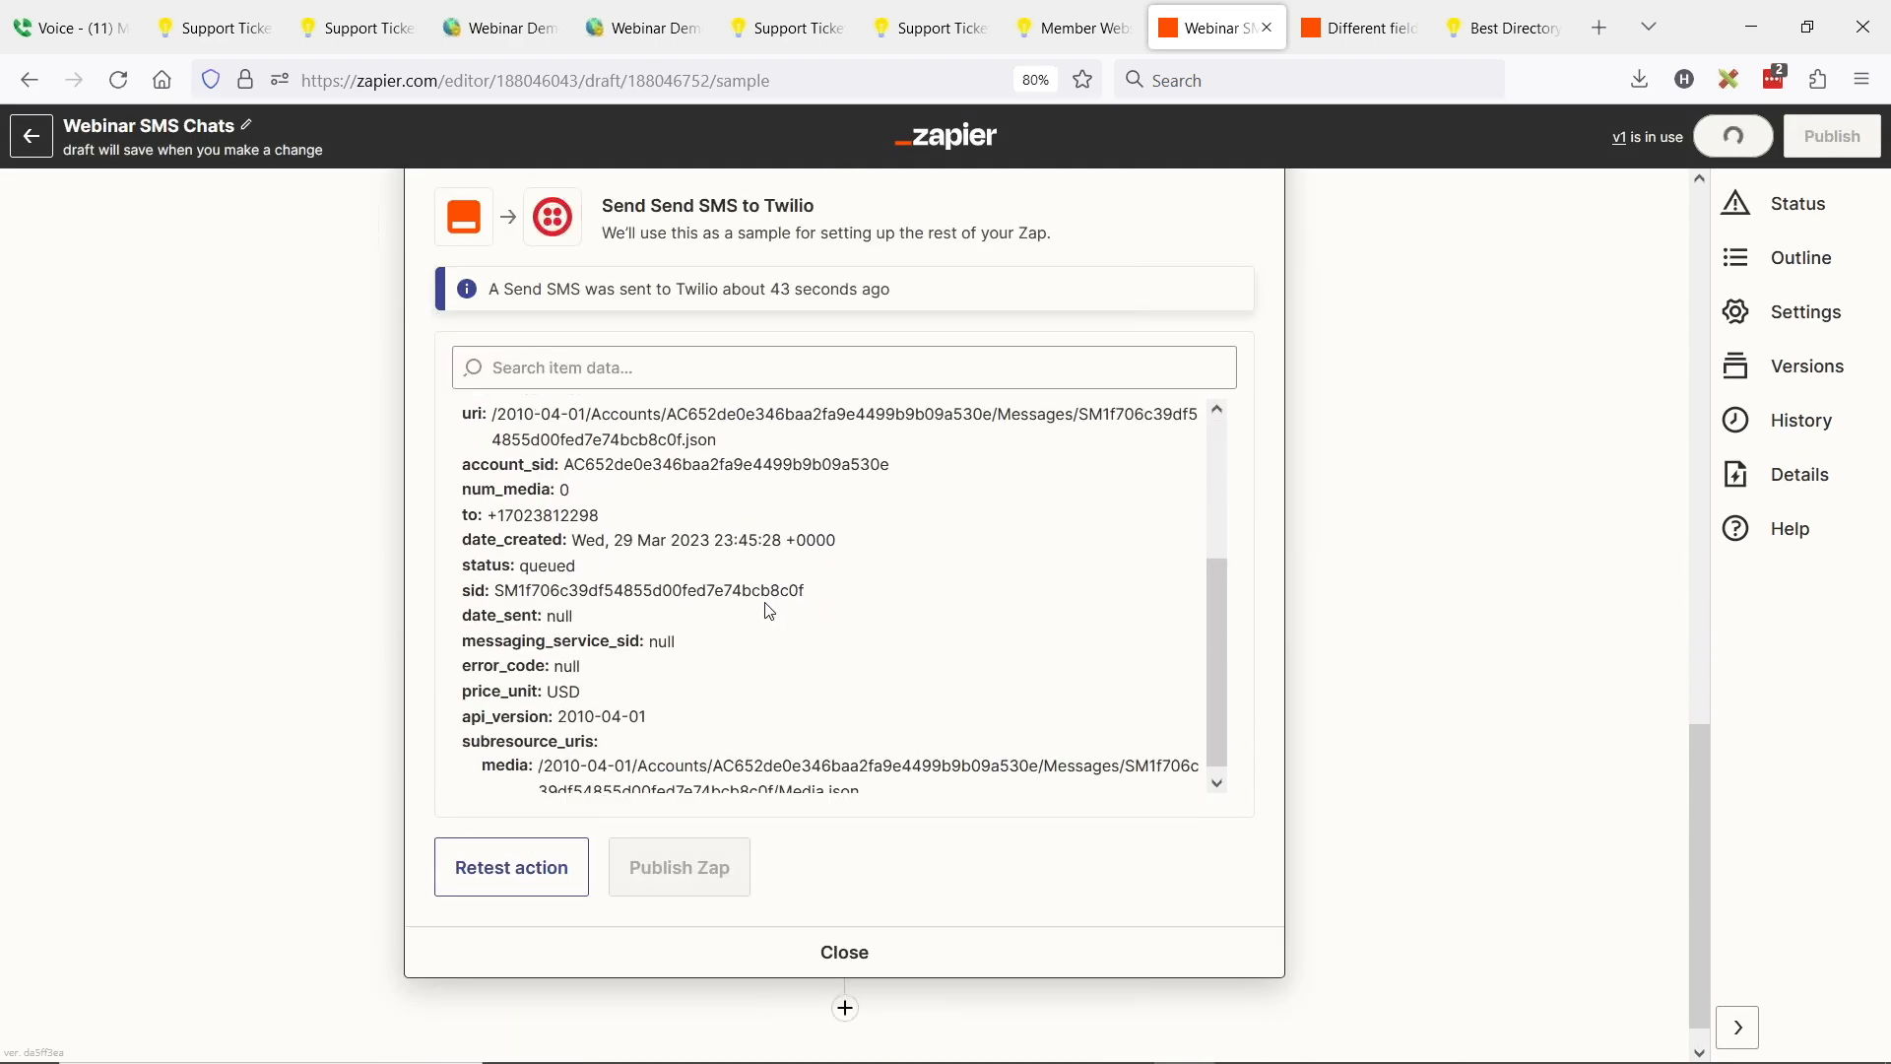
scroll(752, 645, up, 5)
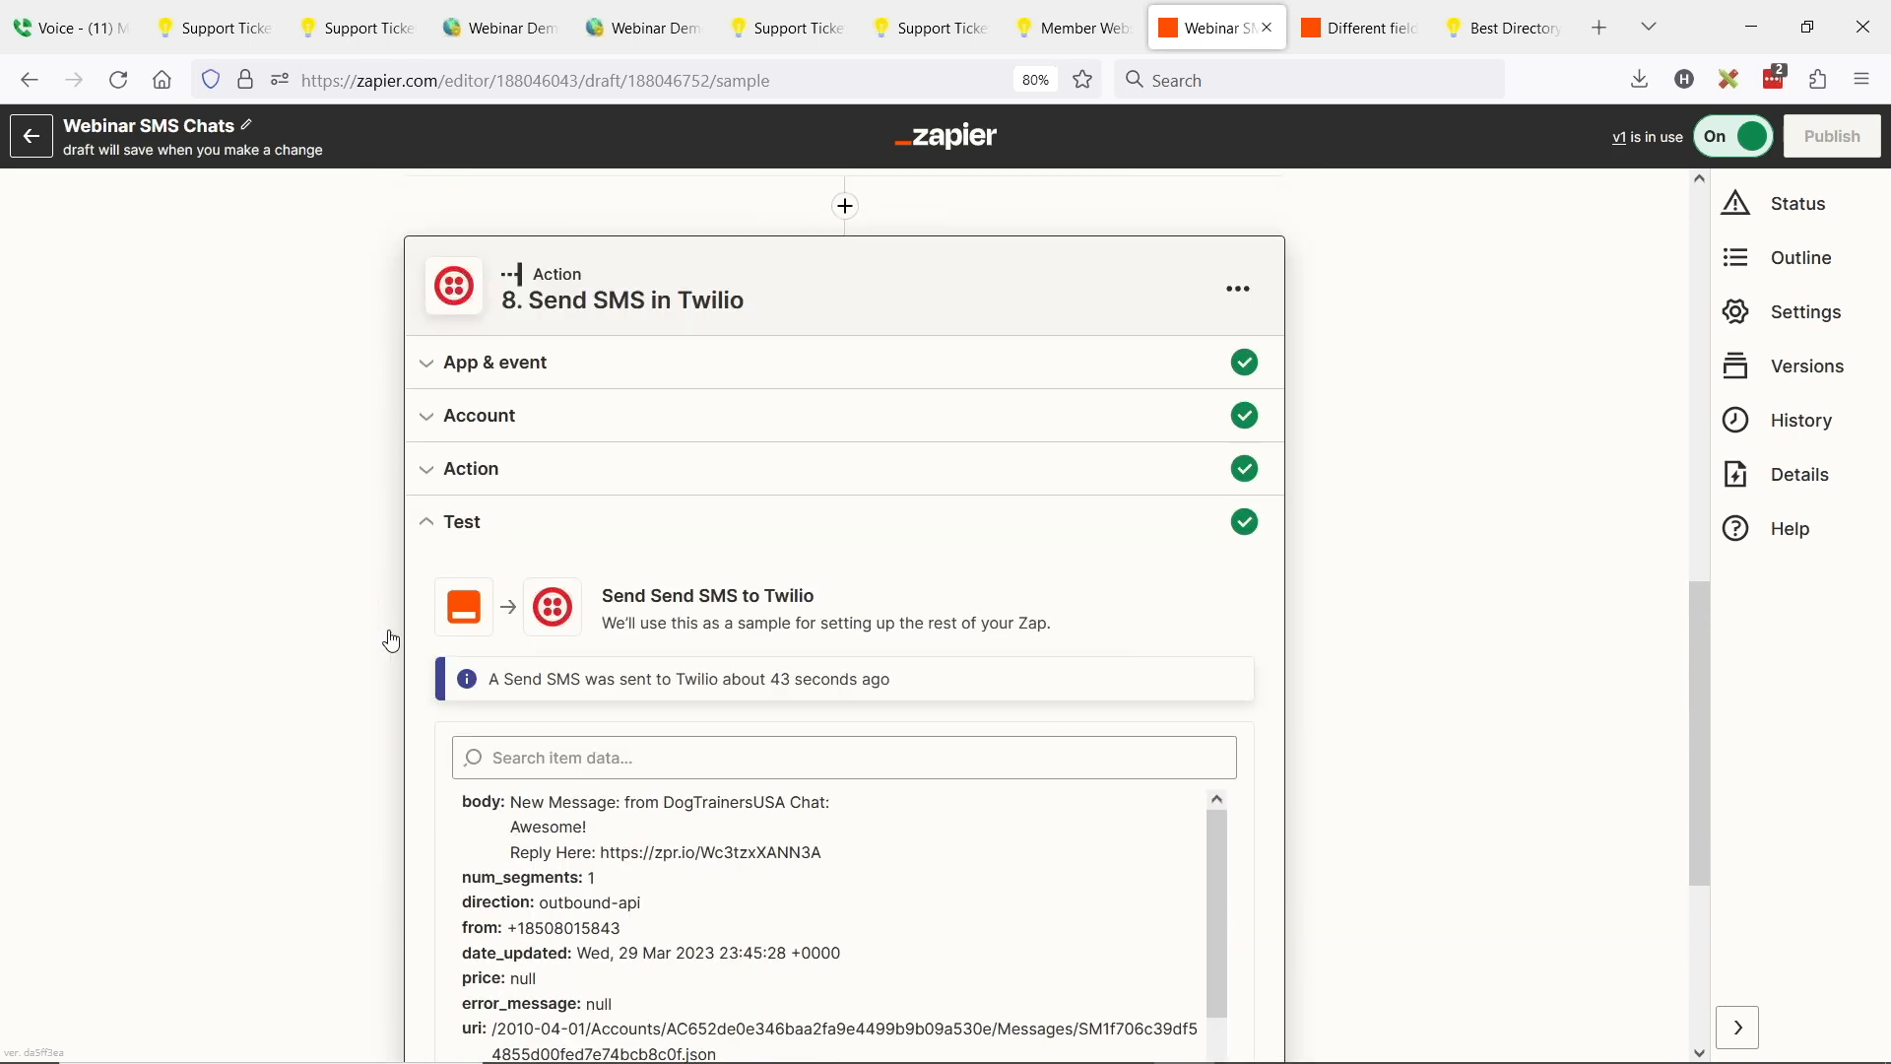
click(423, 471)
scroll(636, 674, down, 5)
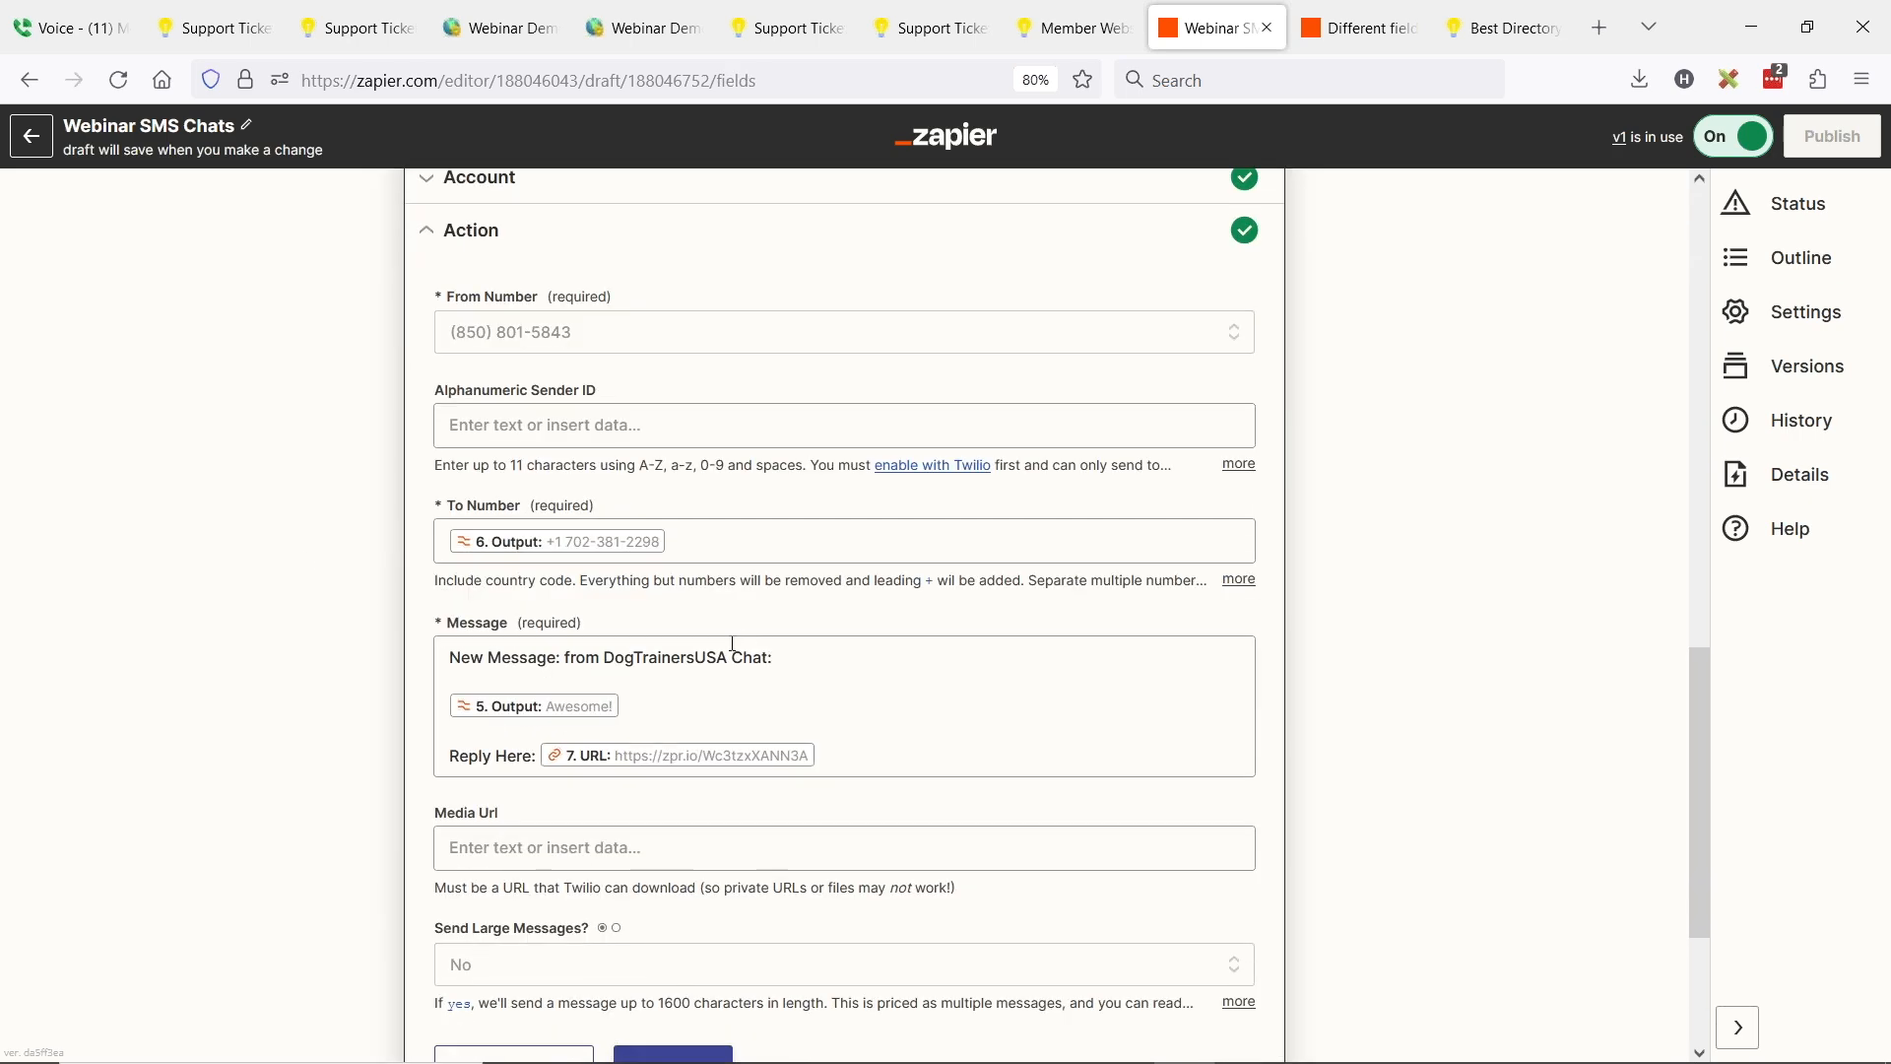
Change "Reply Here:" to "Respond Here:" in the SMS message and remove the colon after "New Message"
double_click(461, 756)
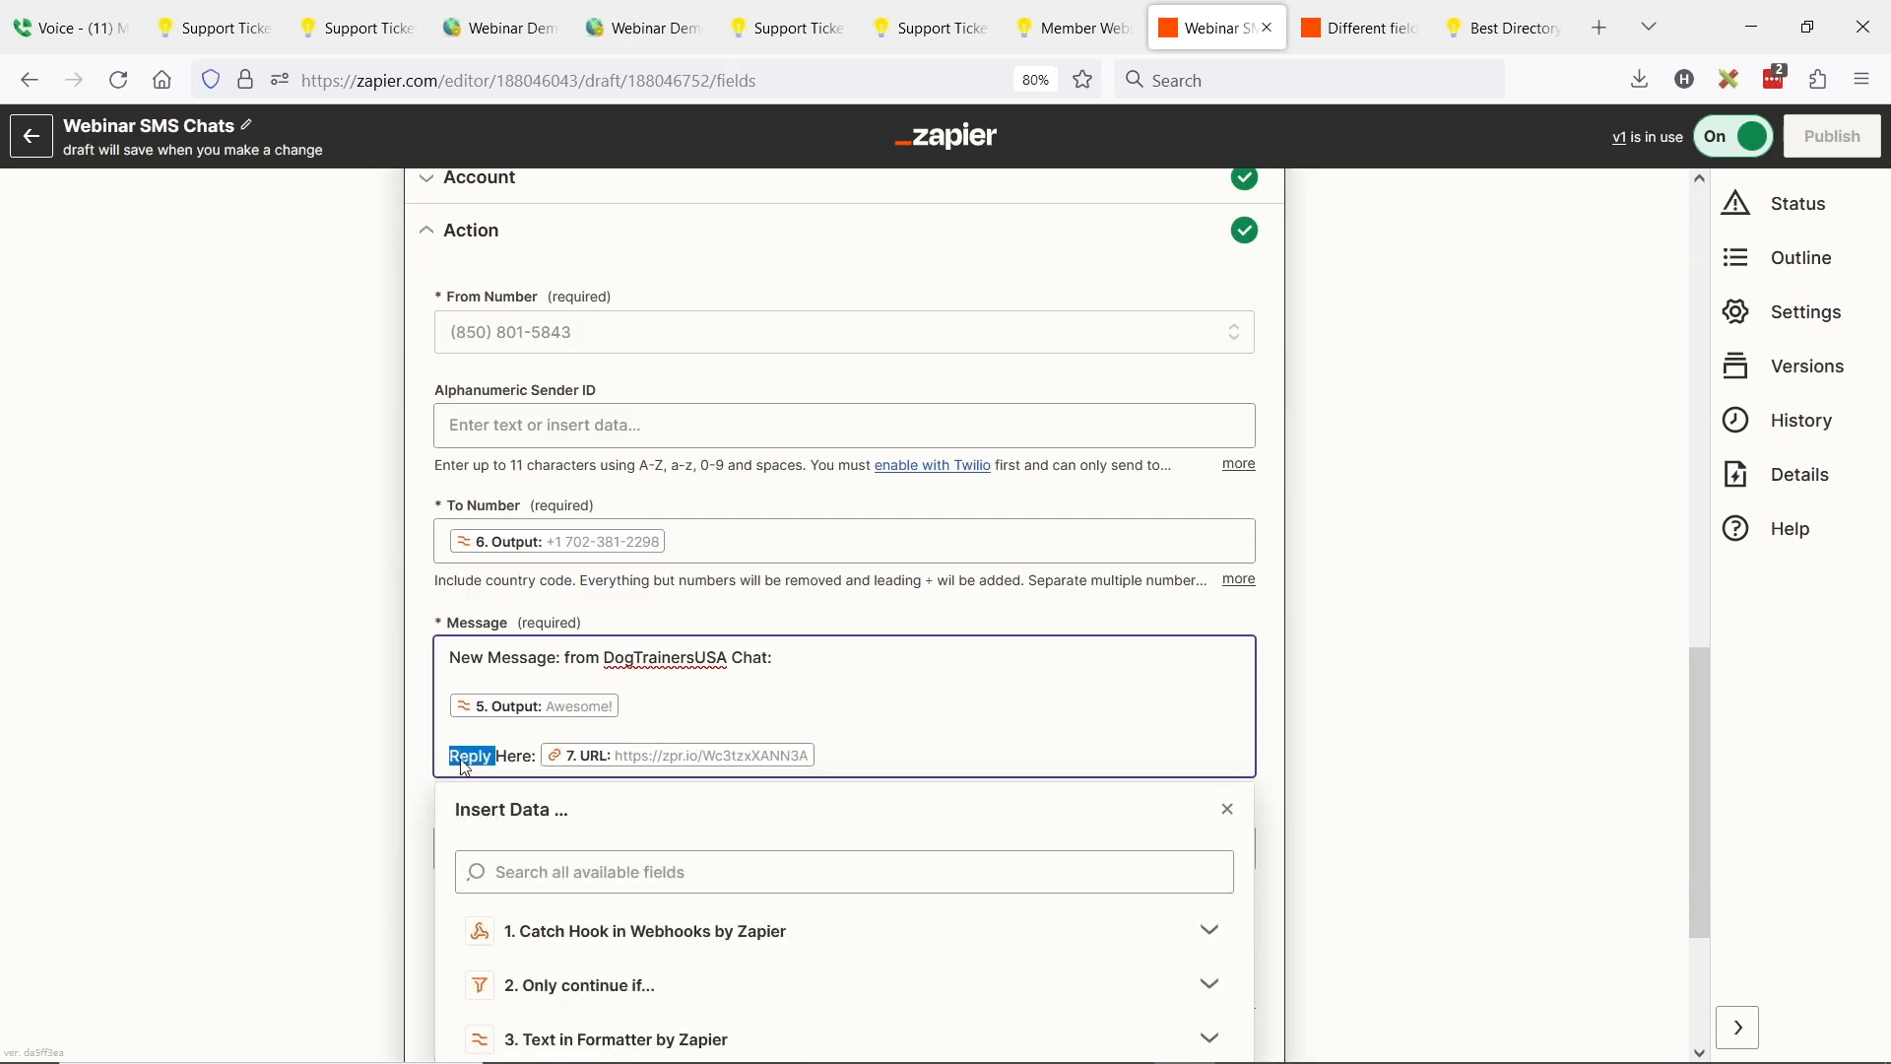
text(Respond)
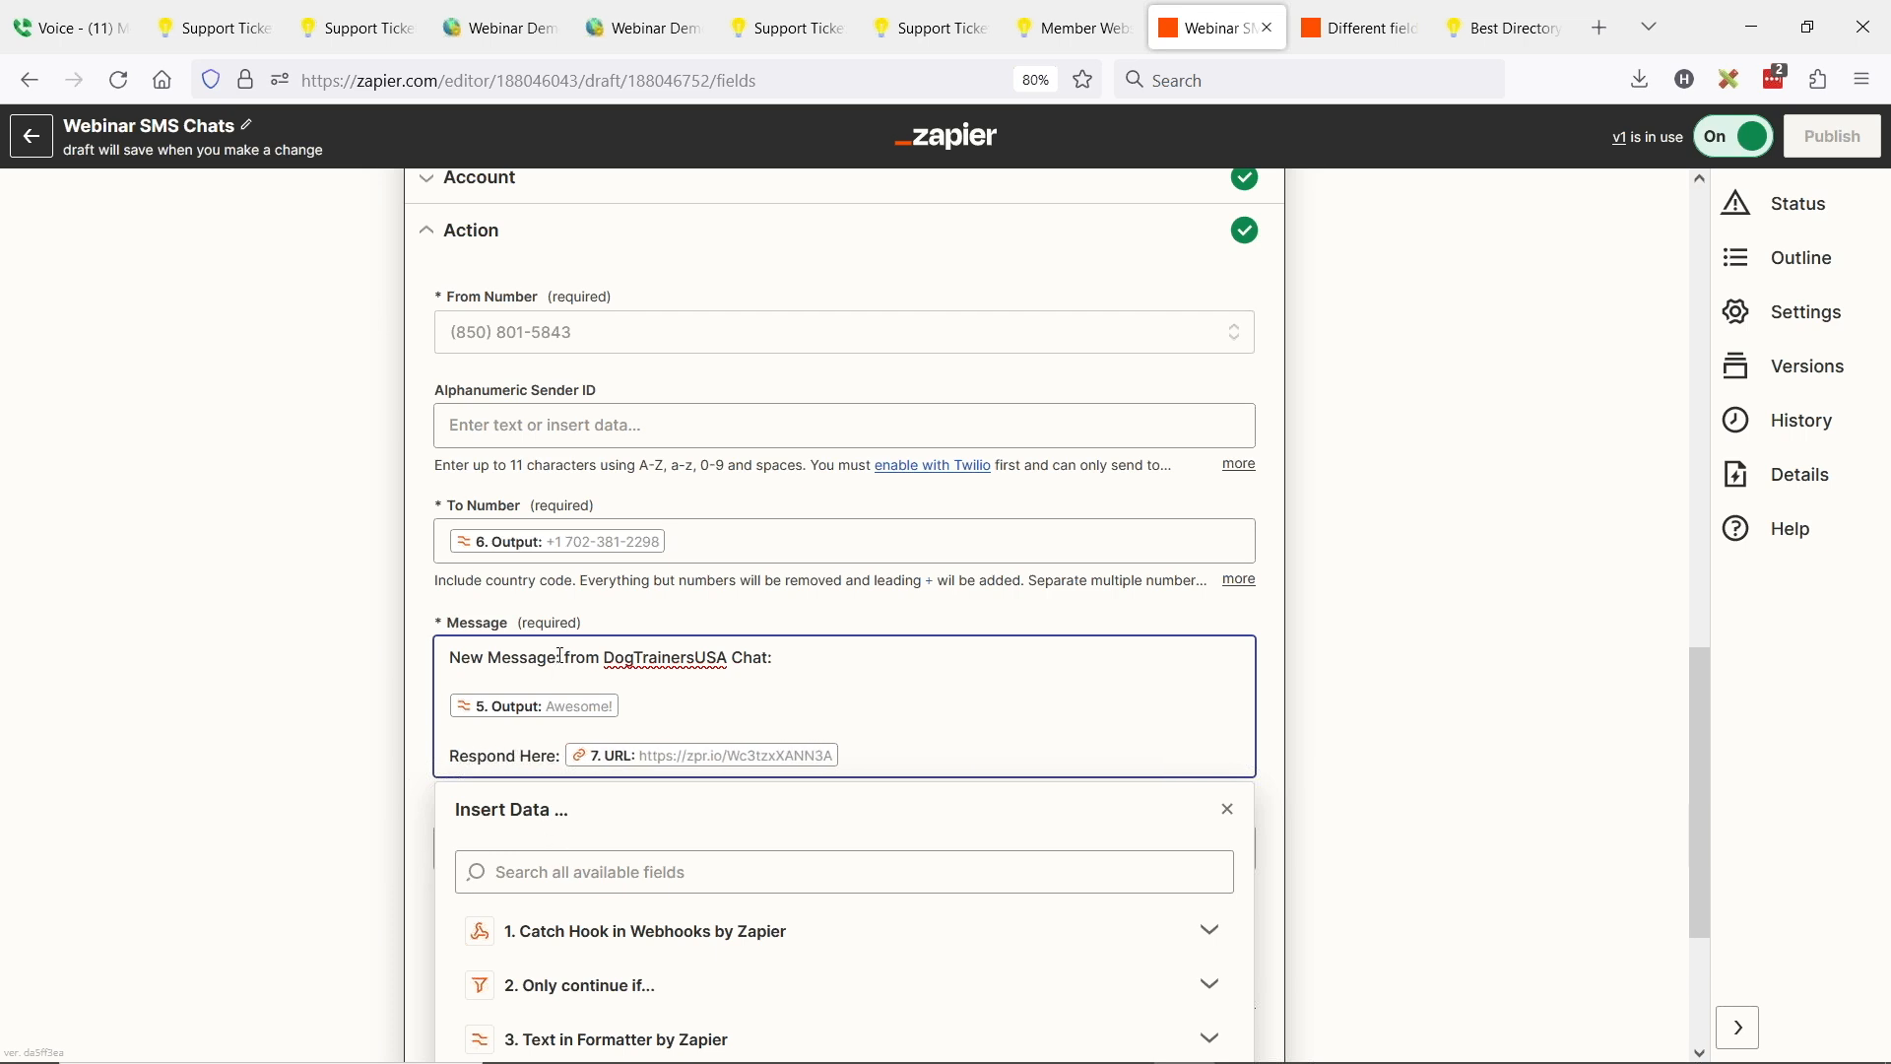
key(BackSpace)
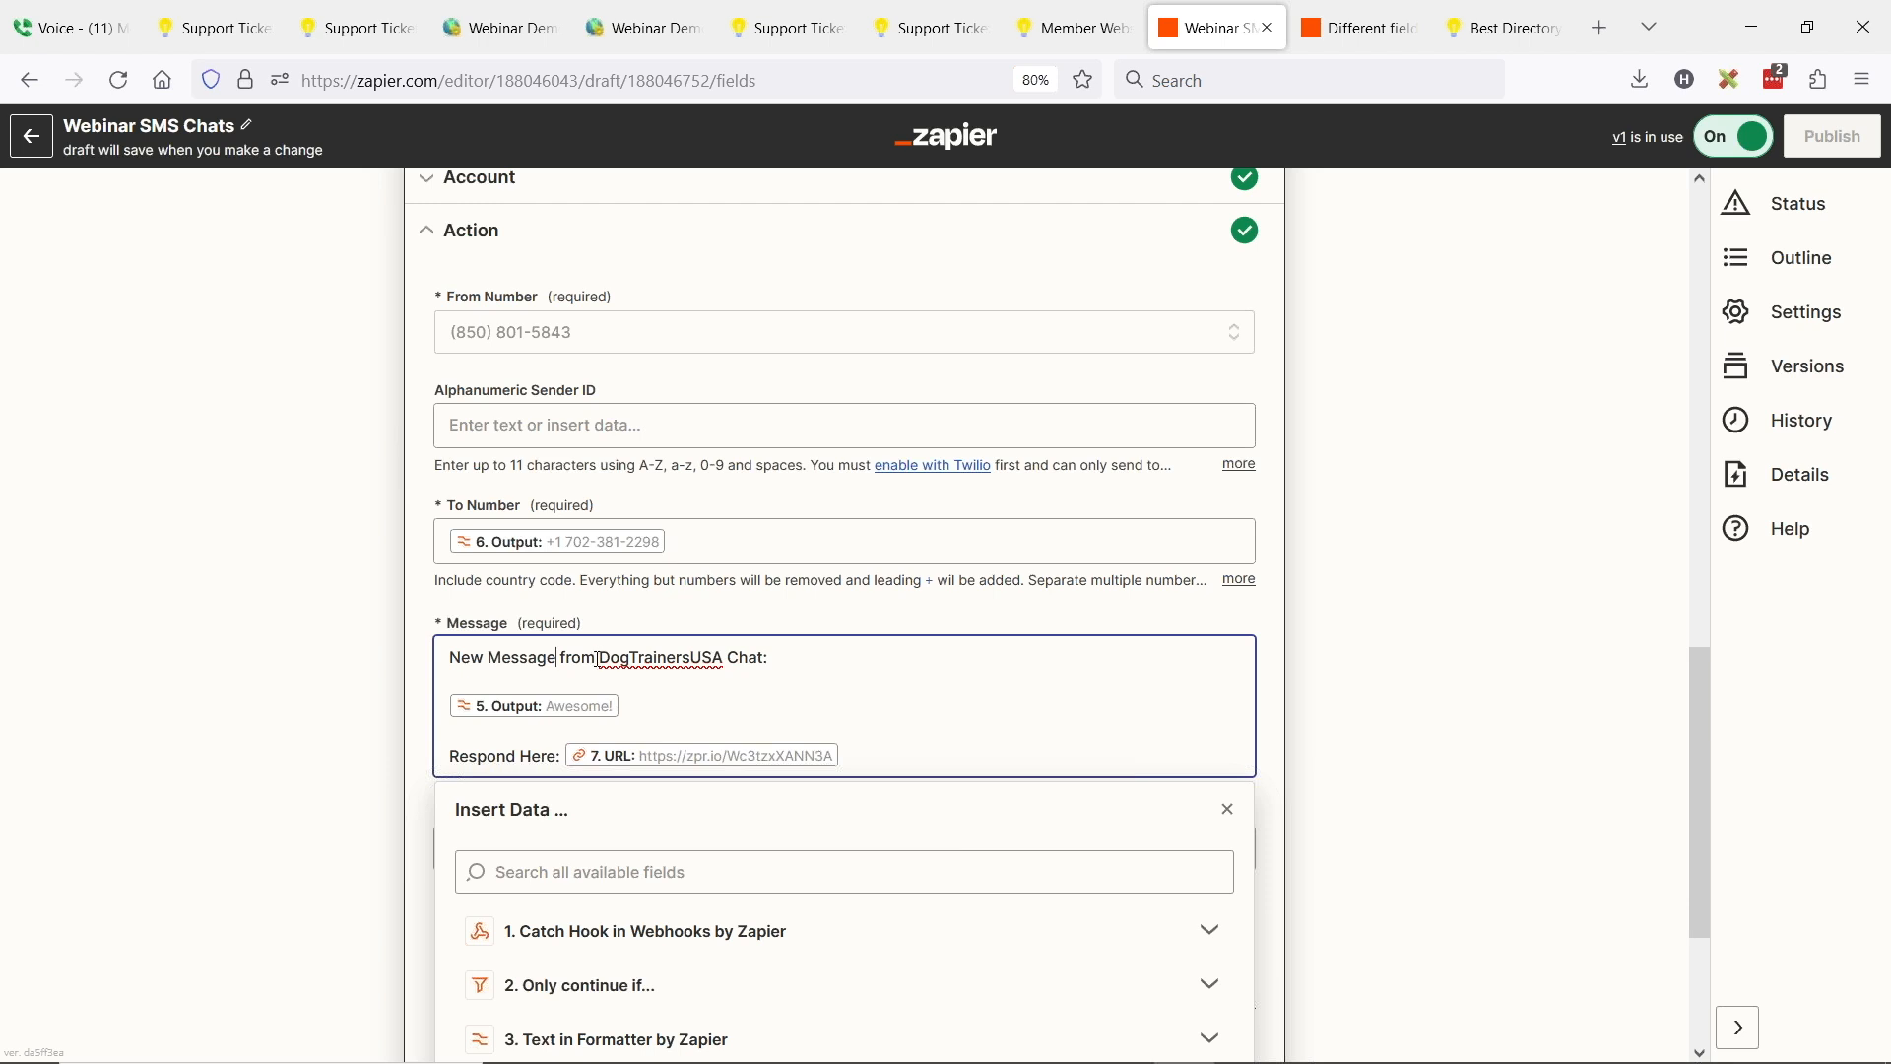
Add "Reply STOP to opt of from text messages" as a separate last line of the SMS message
key(Return)
key(Return)
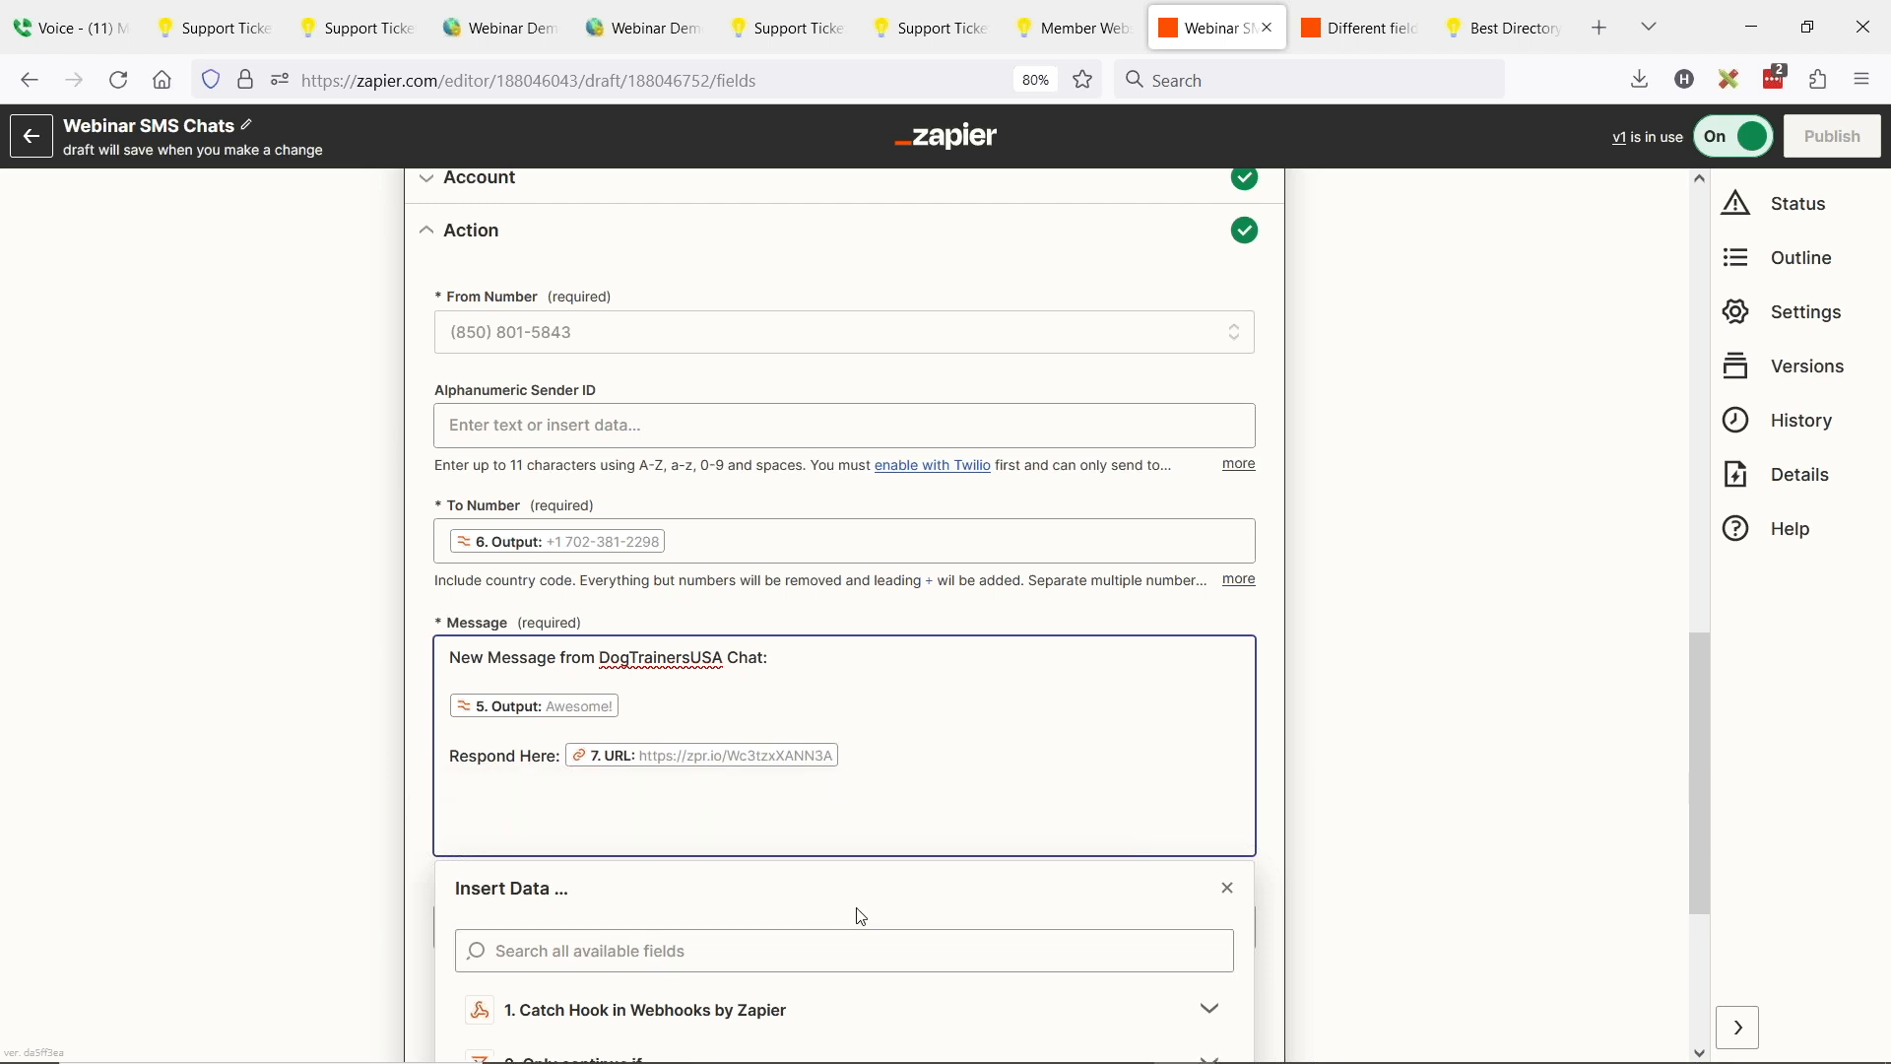
text(Reply STOP to)
text( opt of )
text(of messa)
text(ges)
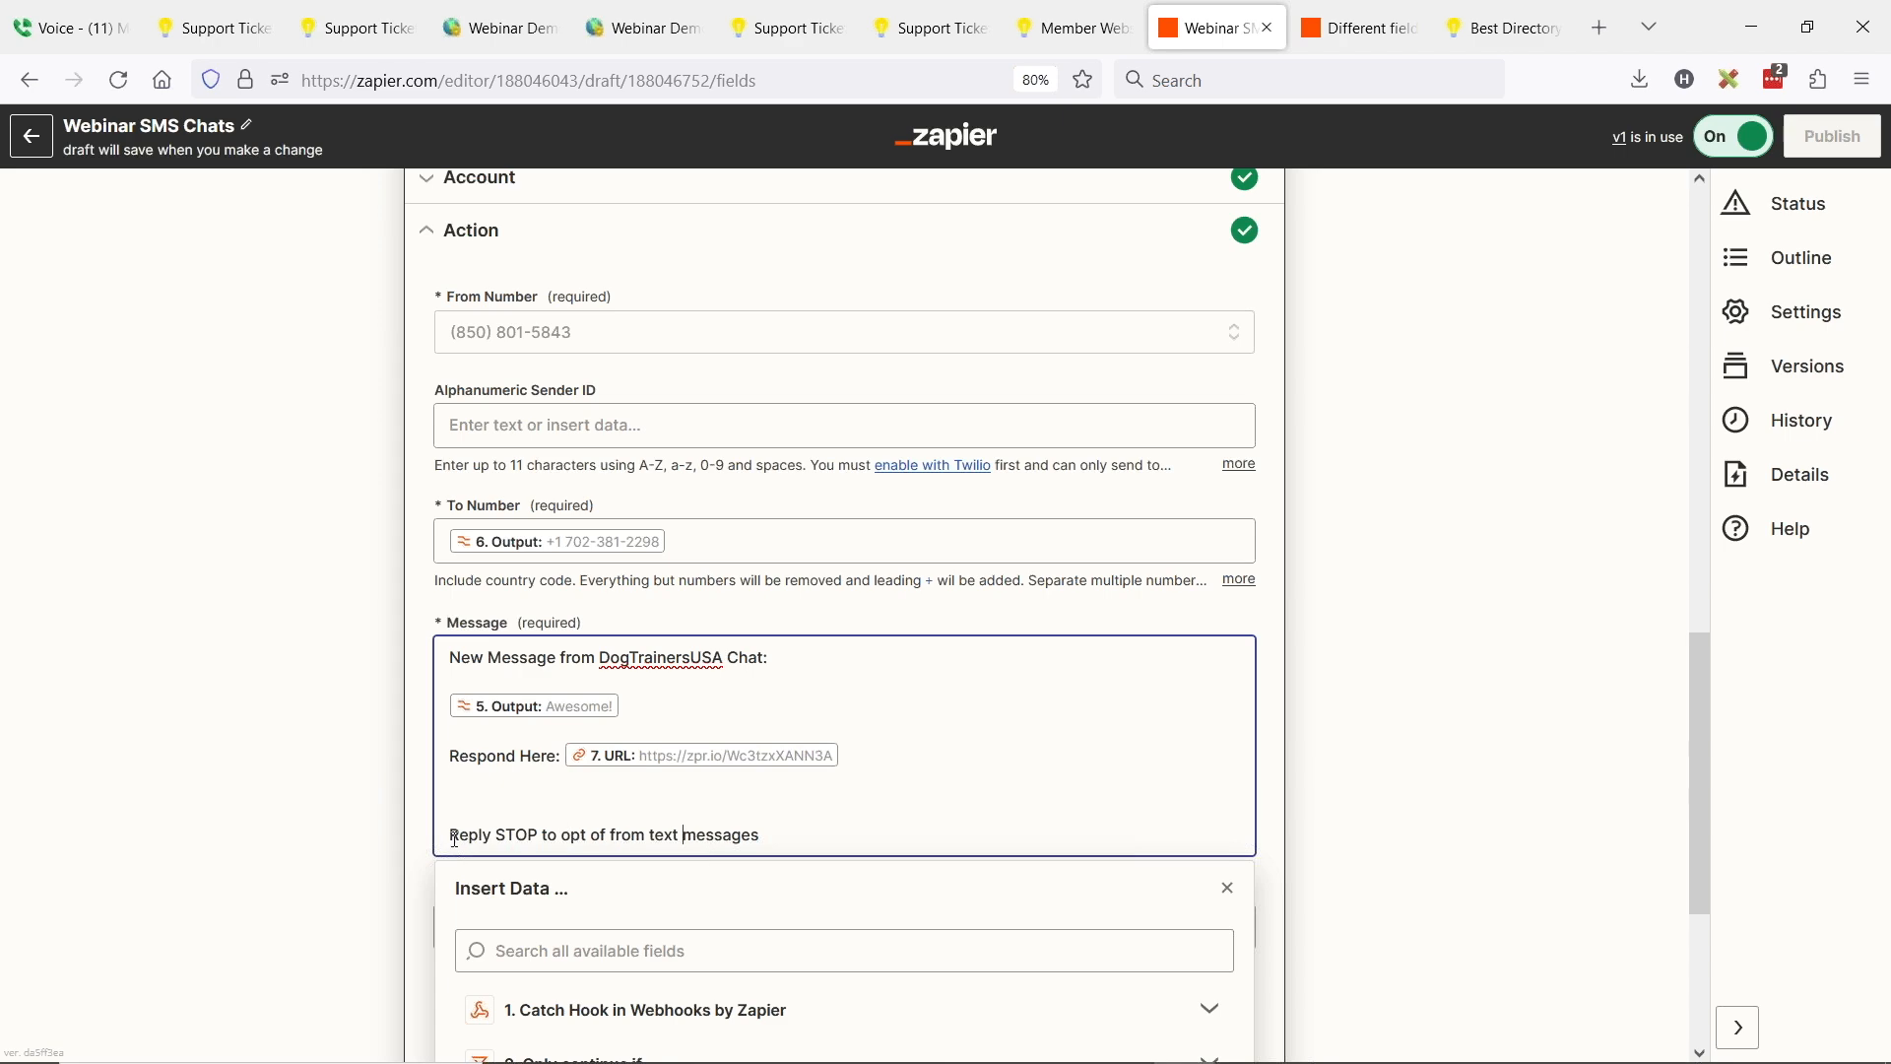
drag(454, 839, 774, 837)
click(663, 830)
scroll(668, 647, down, 2)
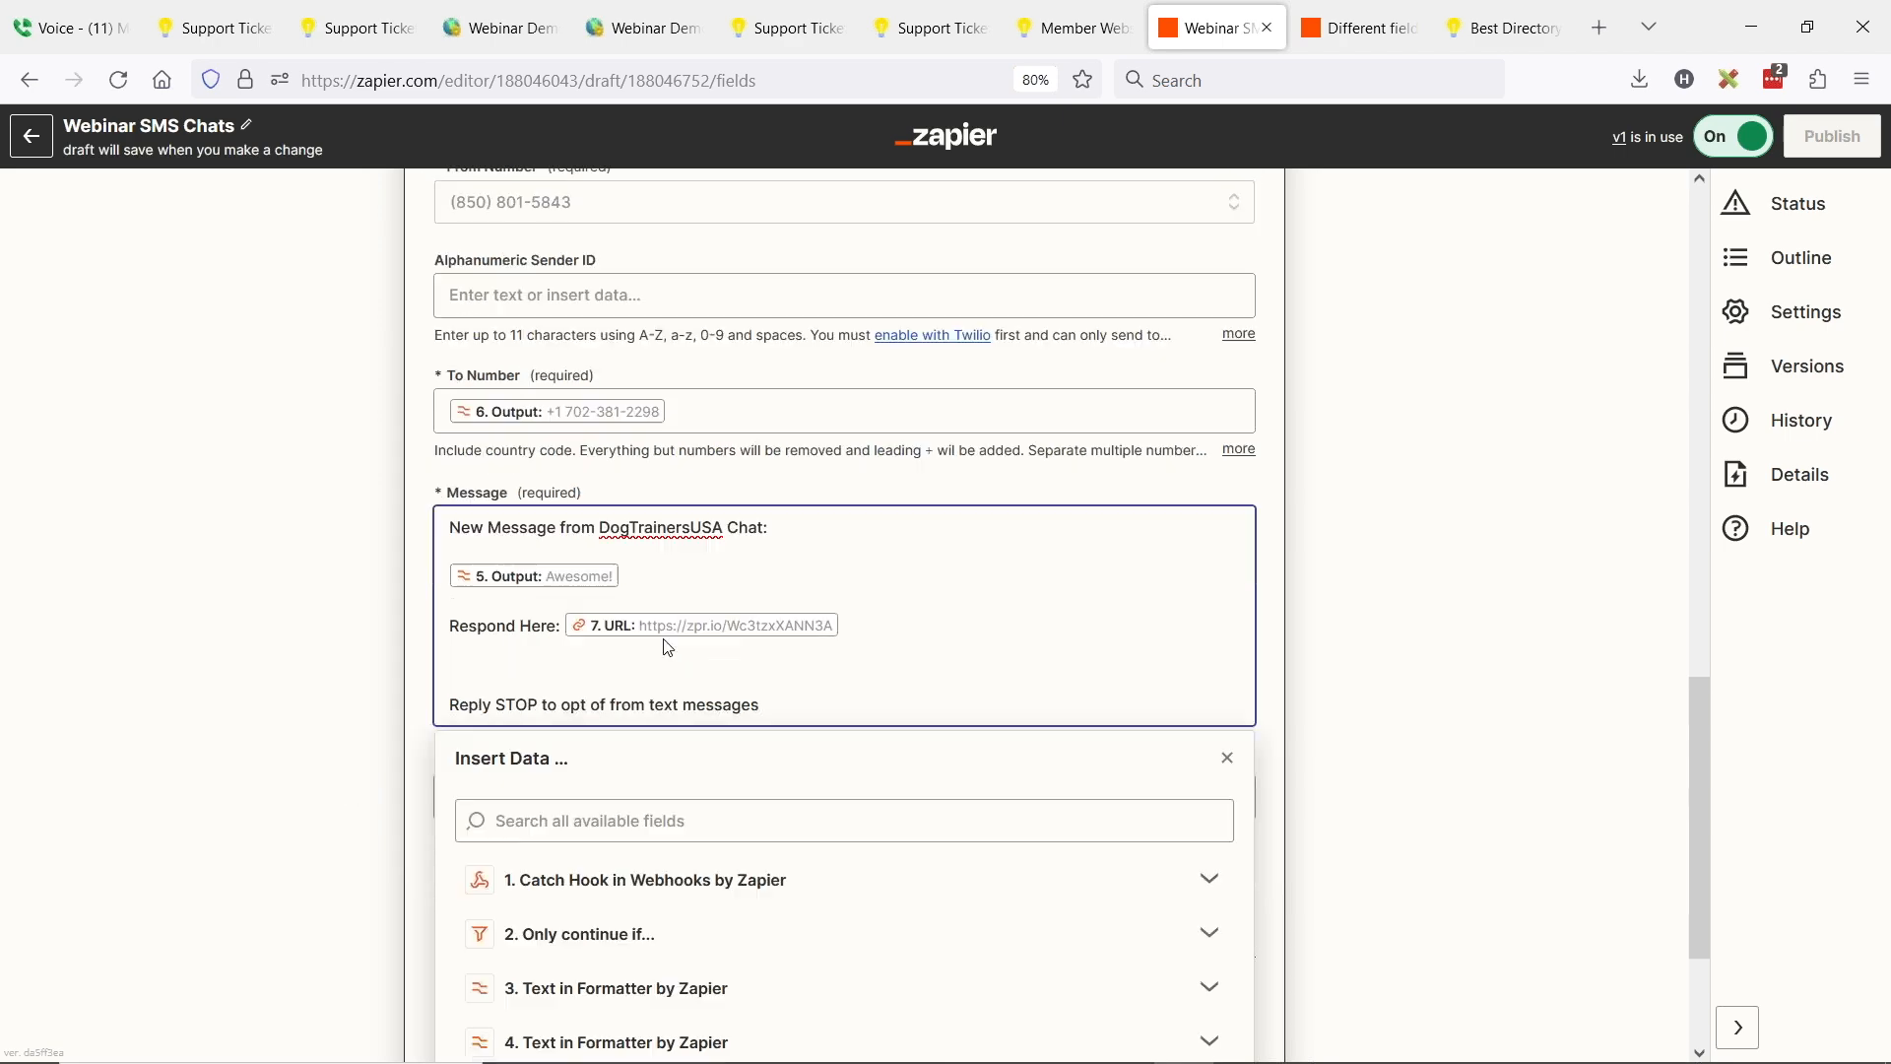
click(434, 485)
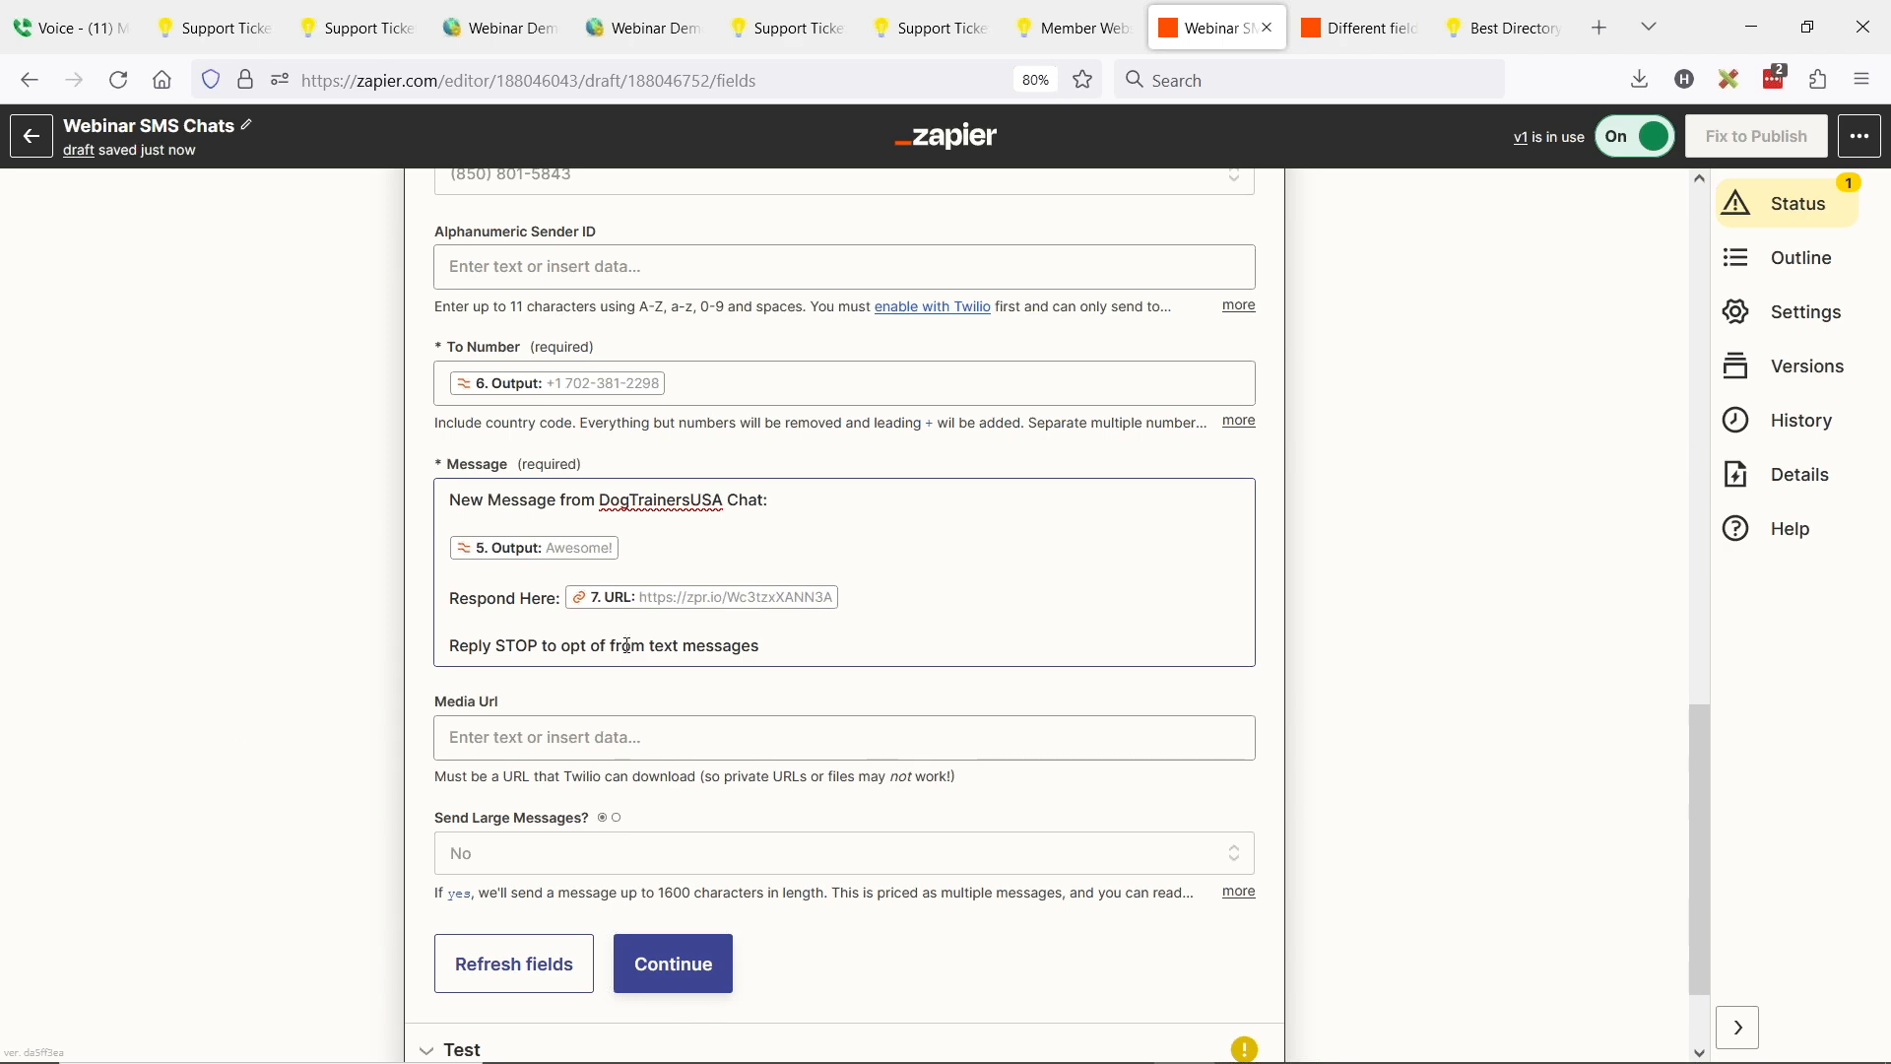
Send the revised test SMS through Twilio and check its opt-out line in Google Voice
click(667, 977)
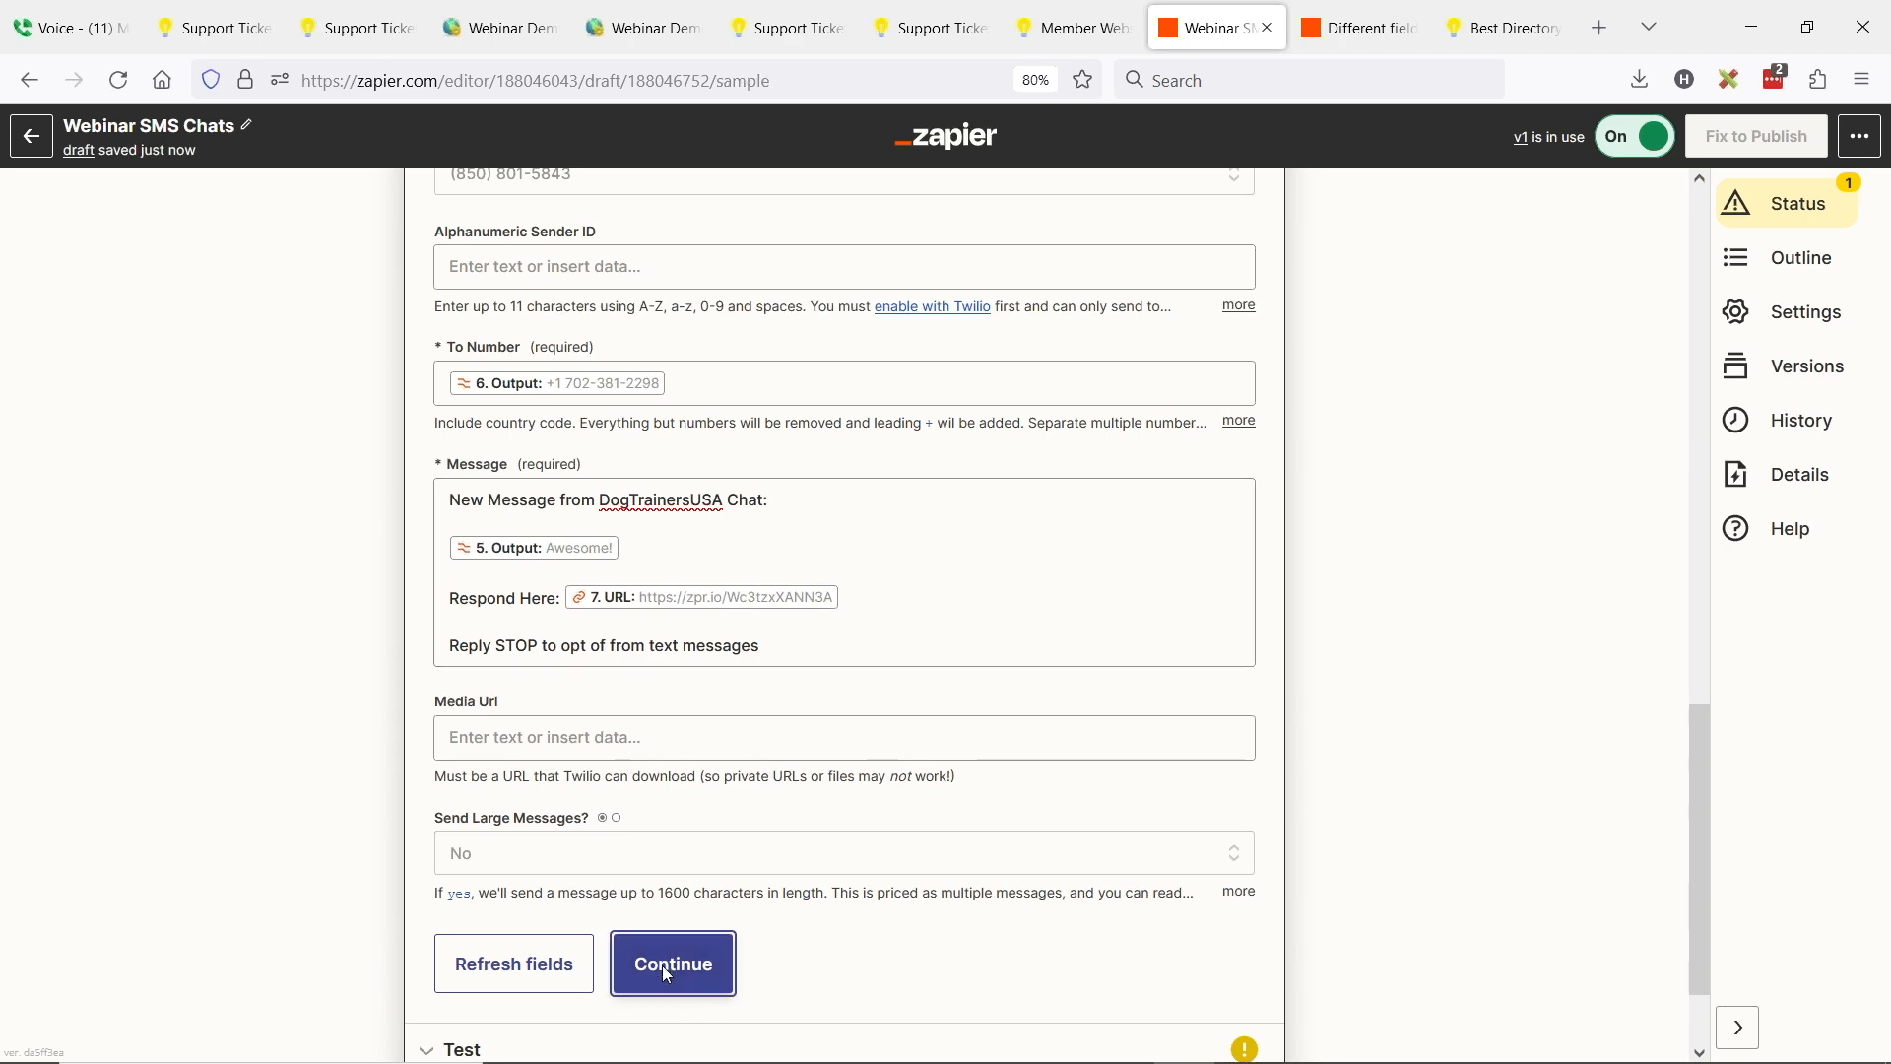
click(637, 876)
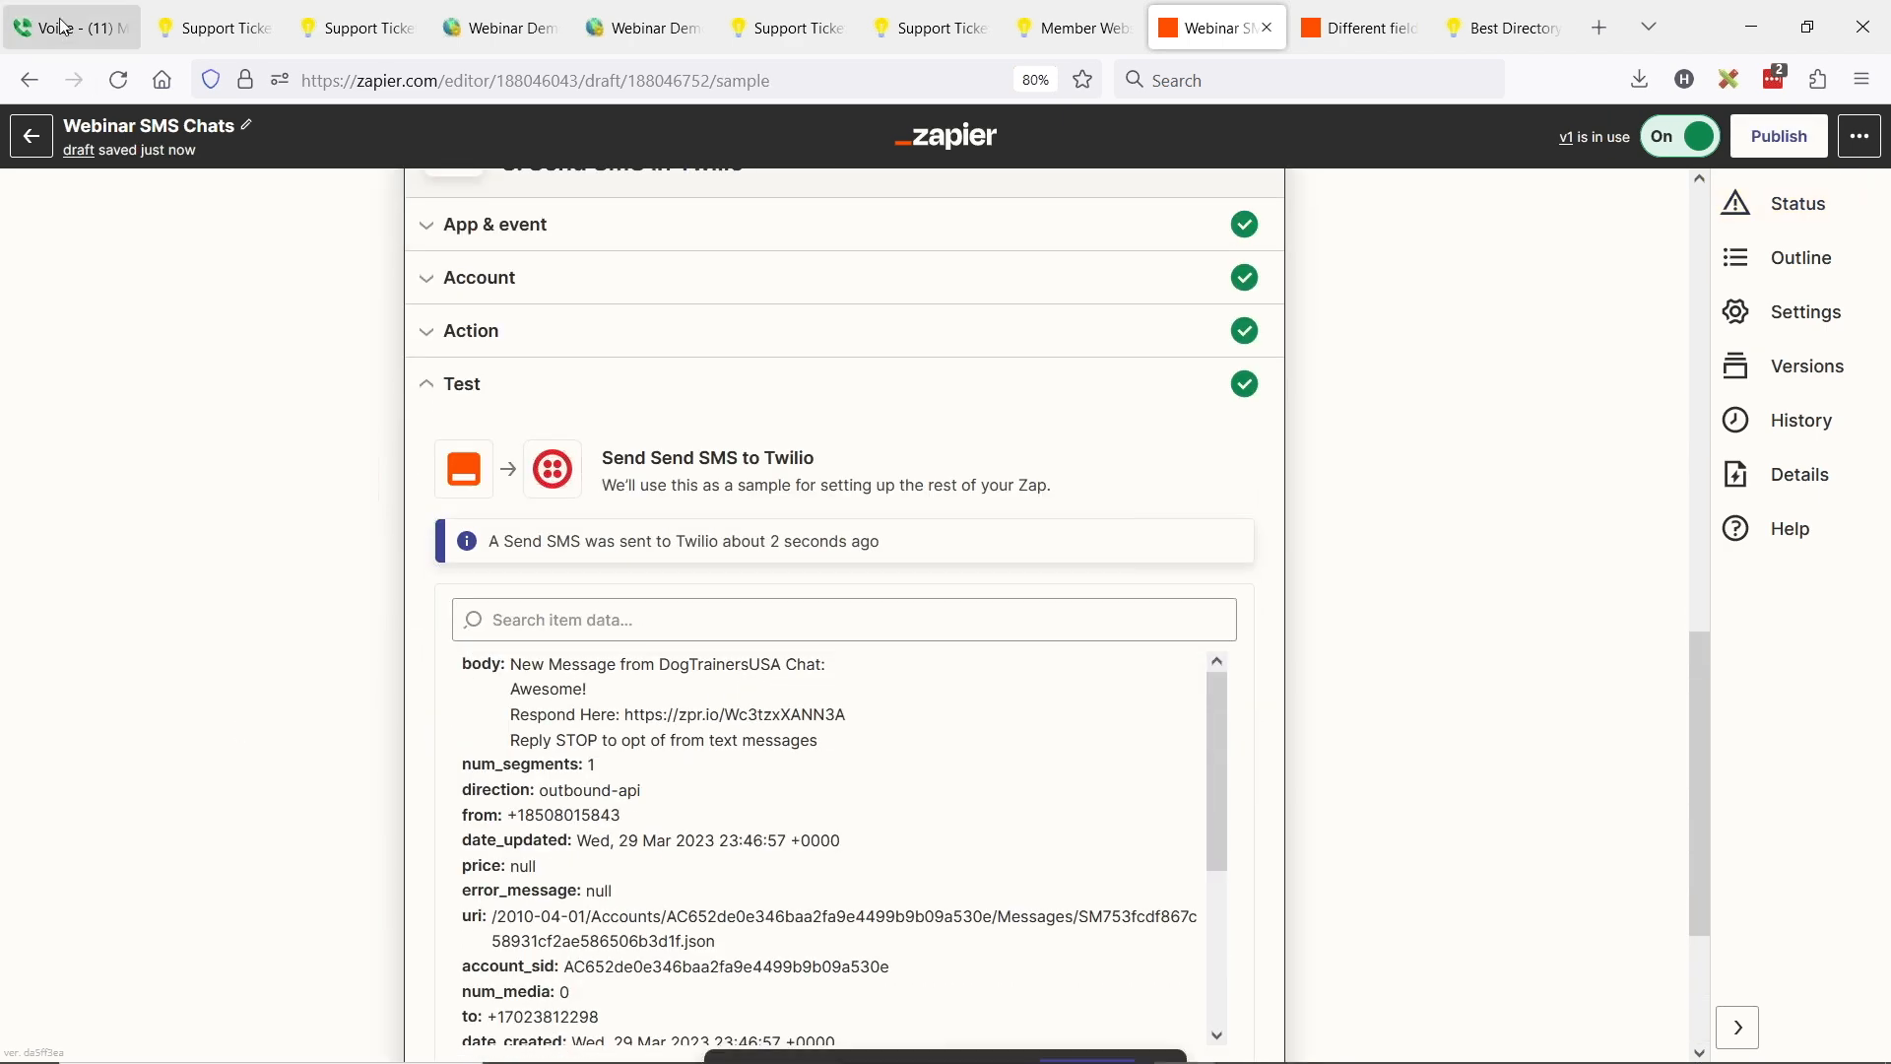
click(63, 28)
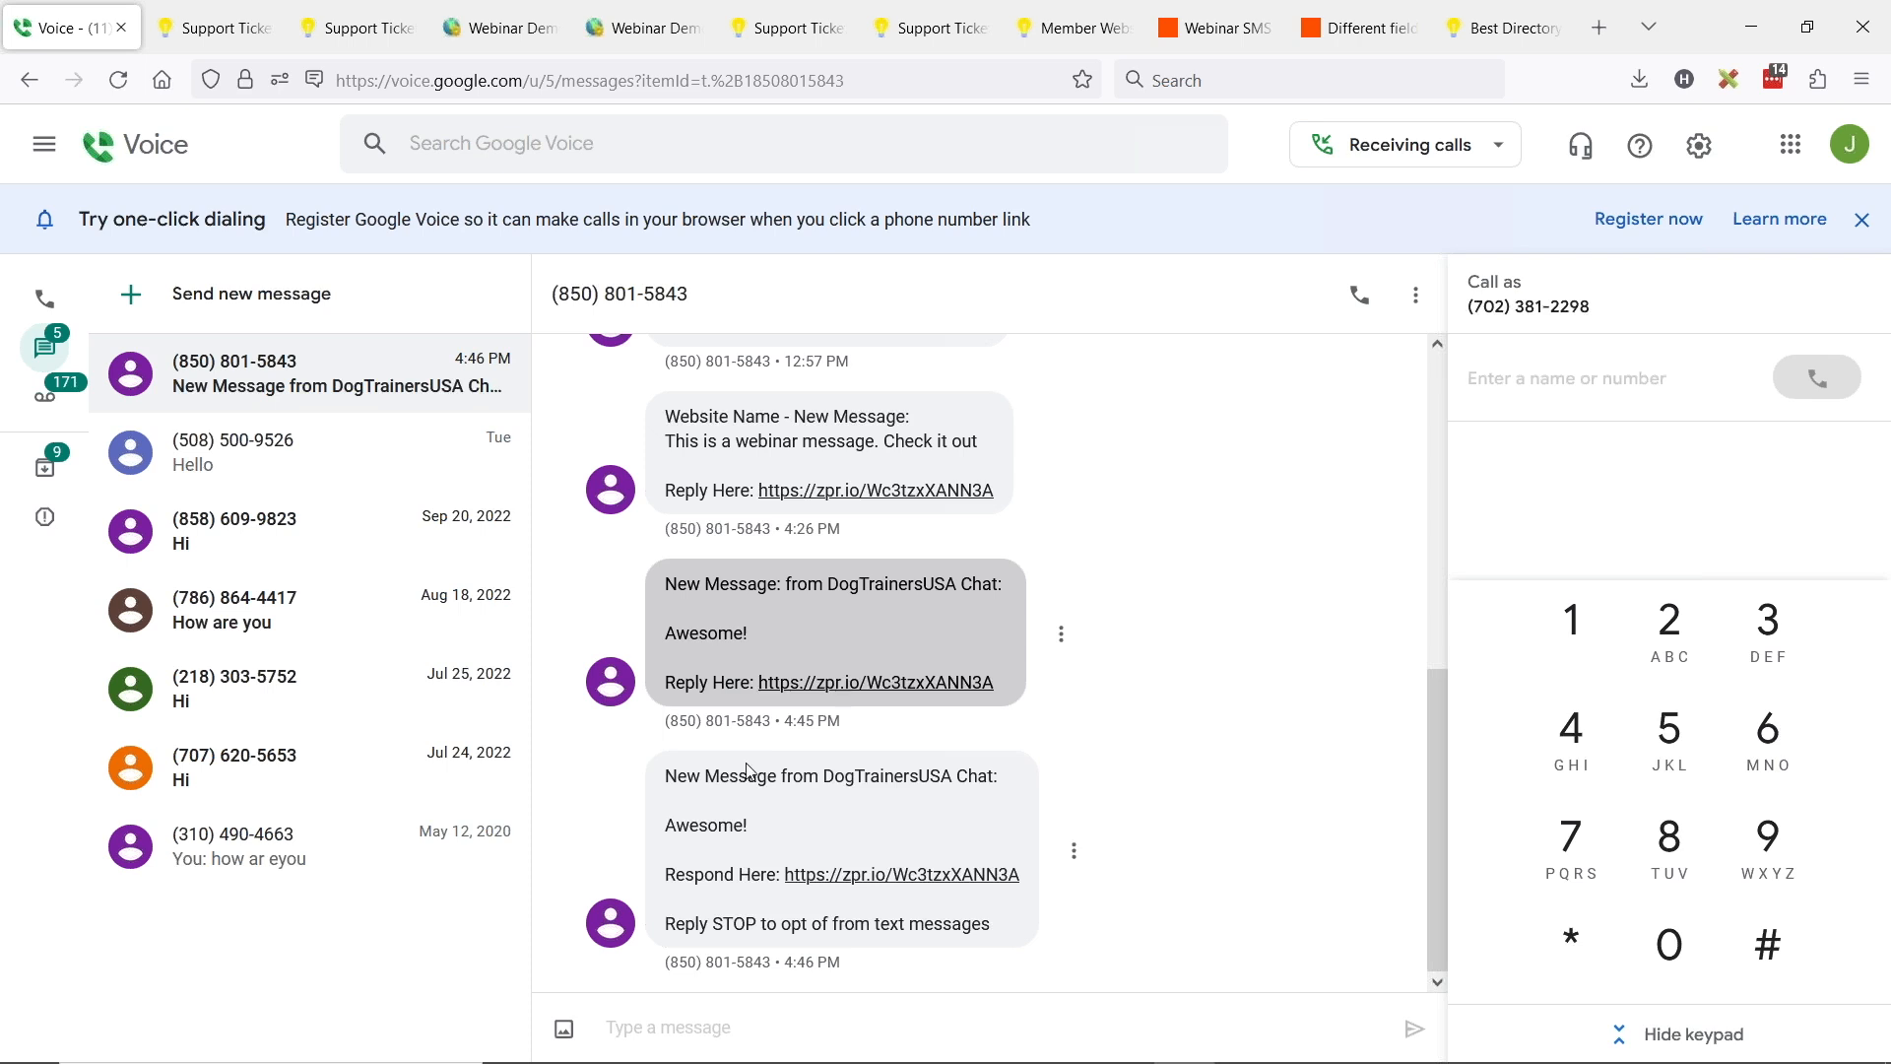
drag(724, 927, 791, 927)
click(740, 930)
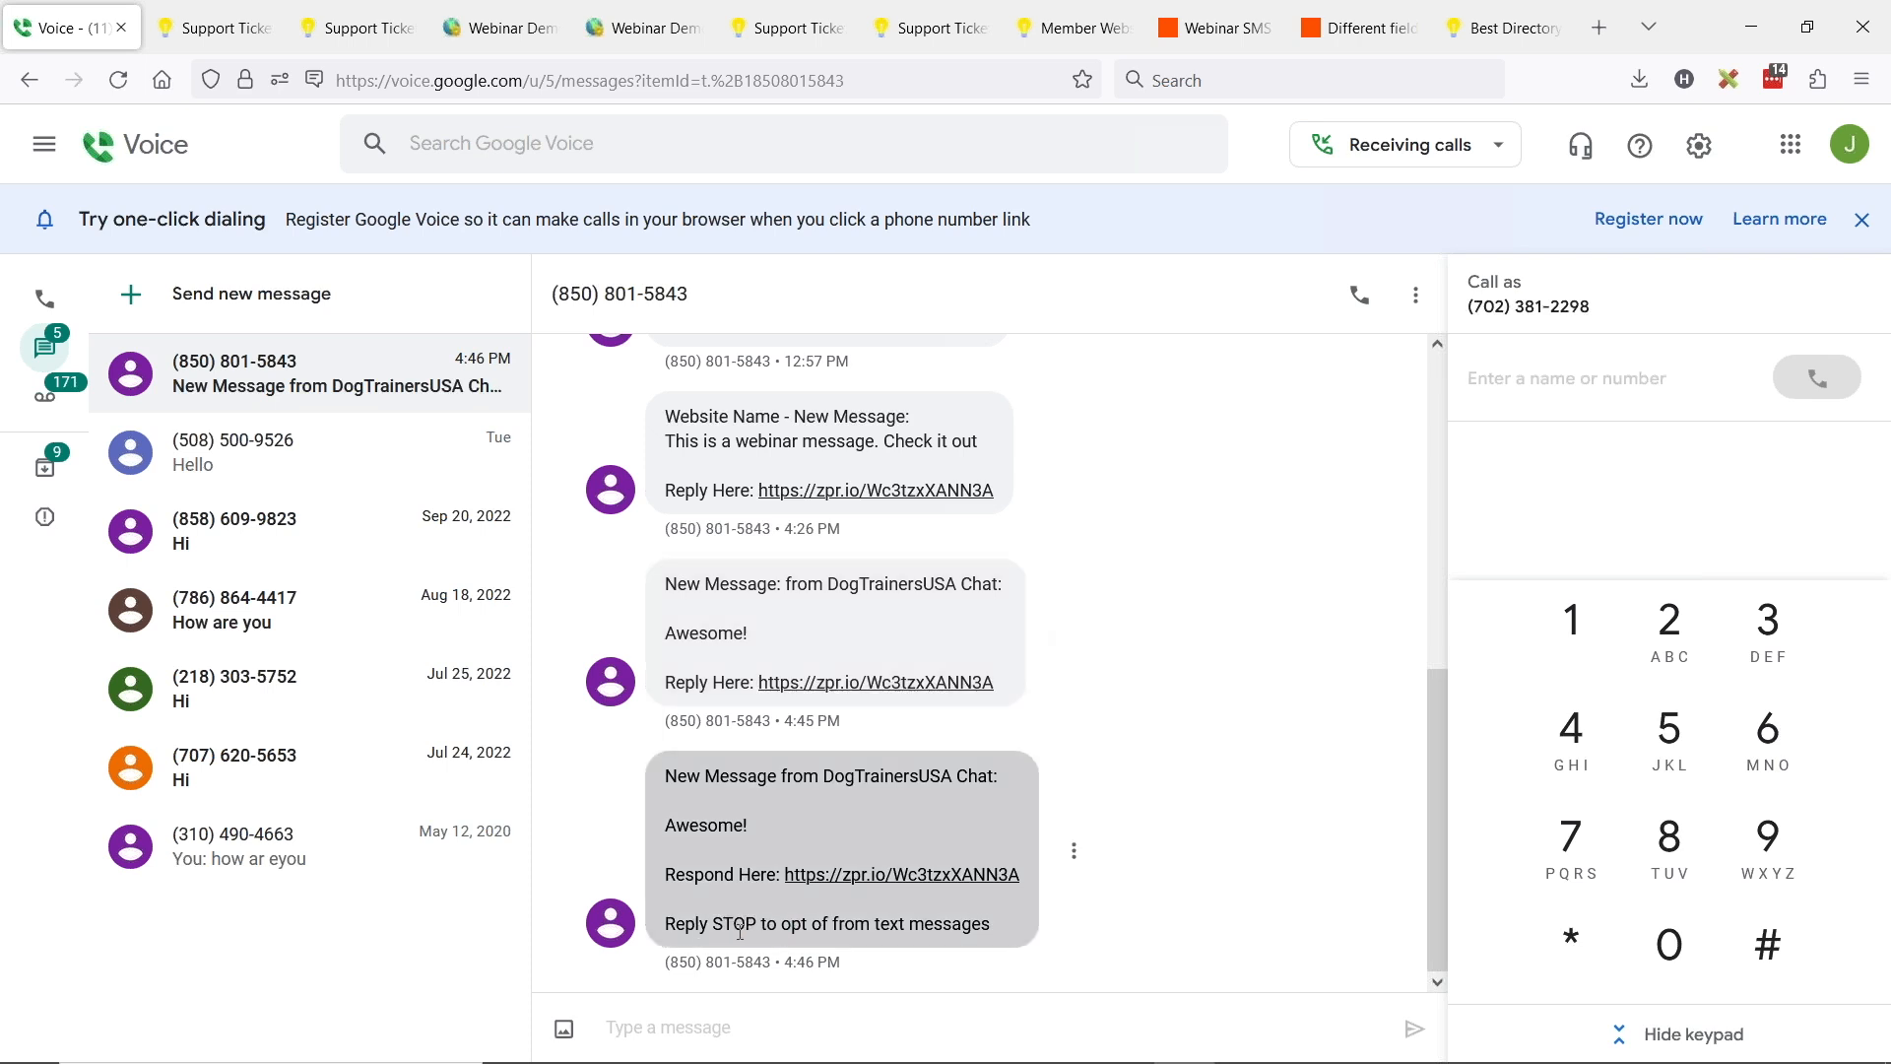
drag(993, 939, 671, 936)
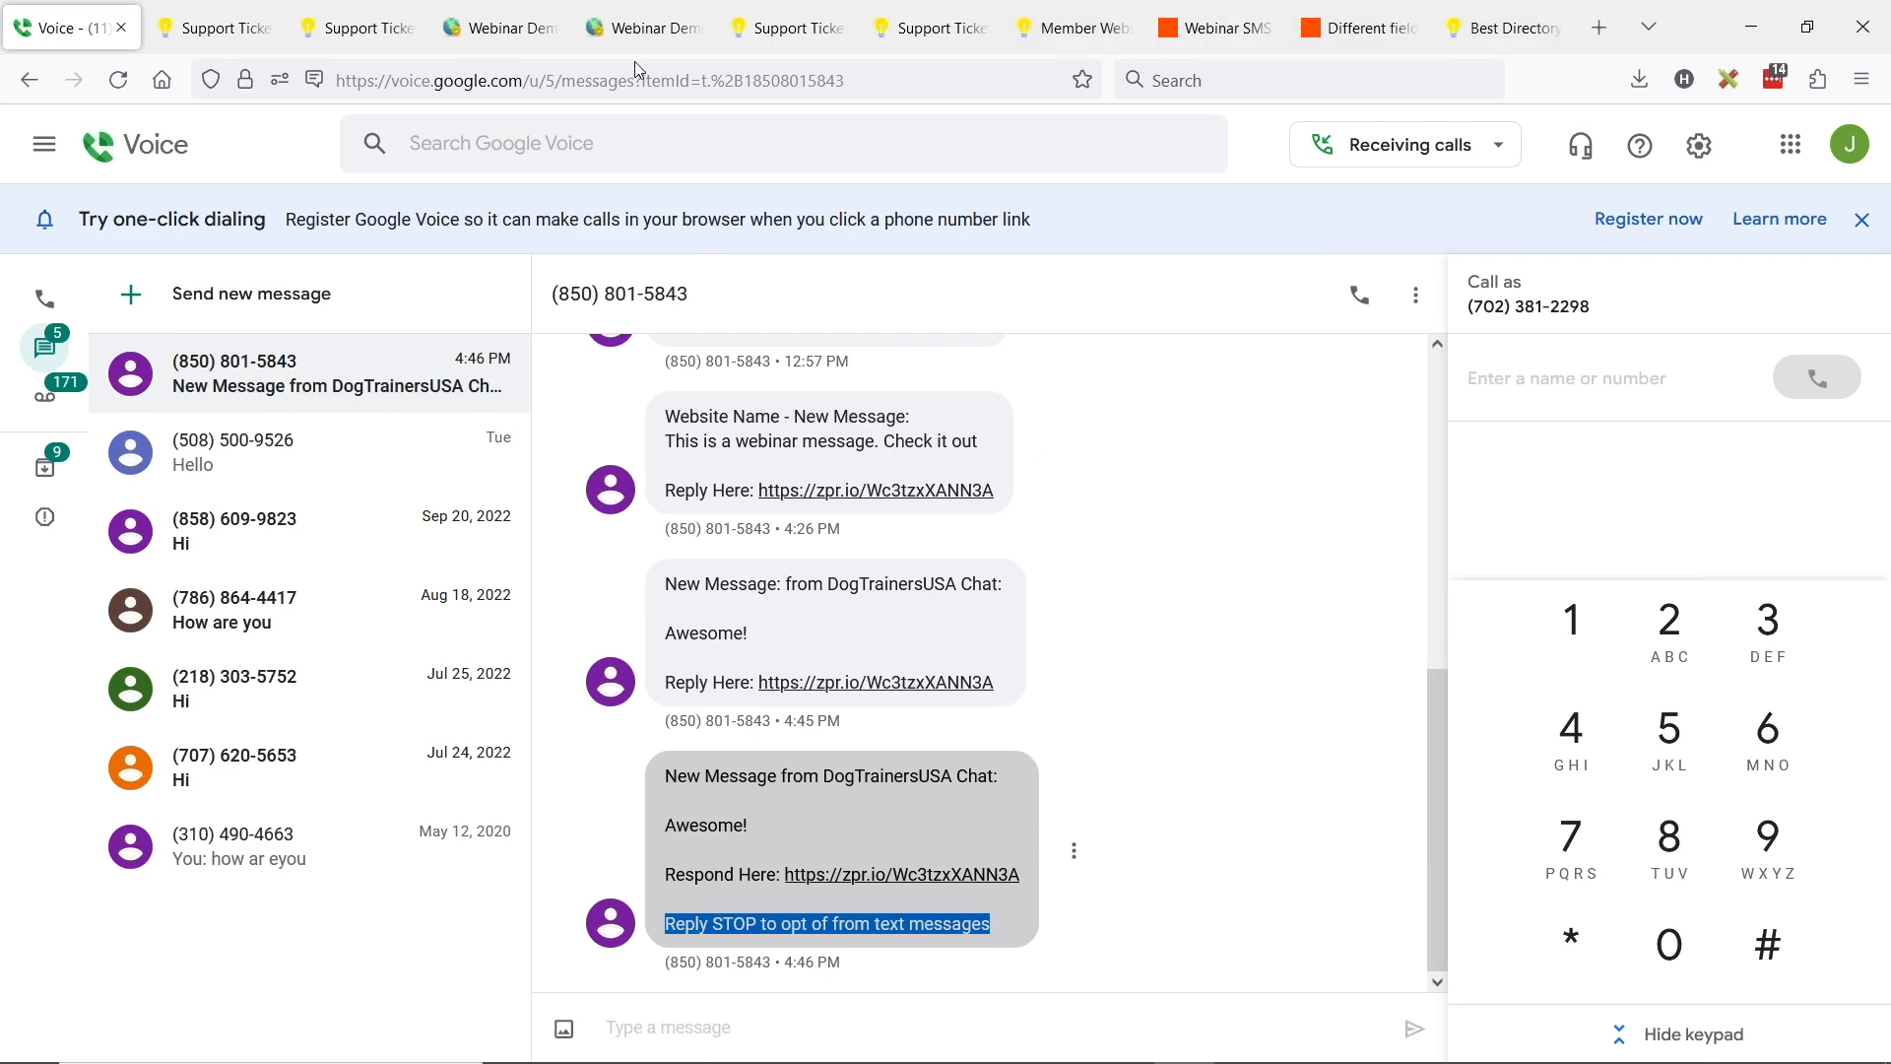
Switch to the directory website's Support Tickets page and look over the member's chat with Website Support
click(212, 28)
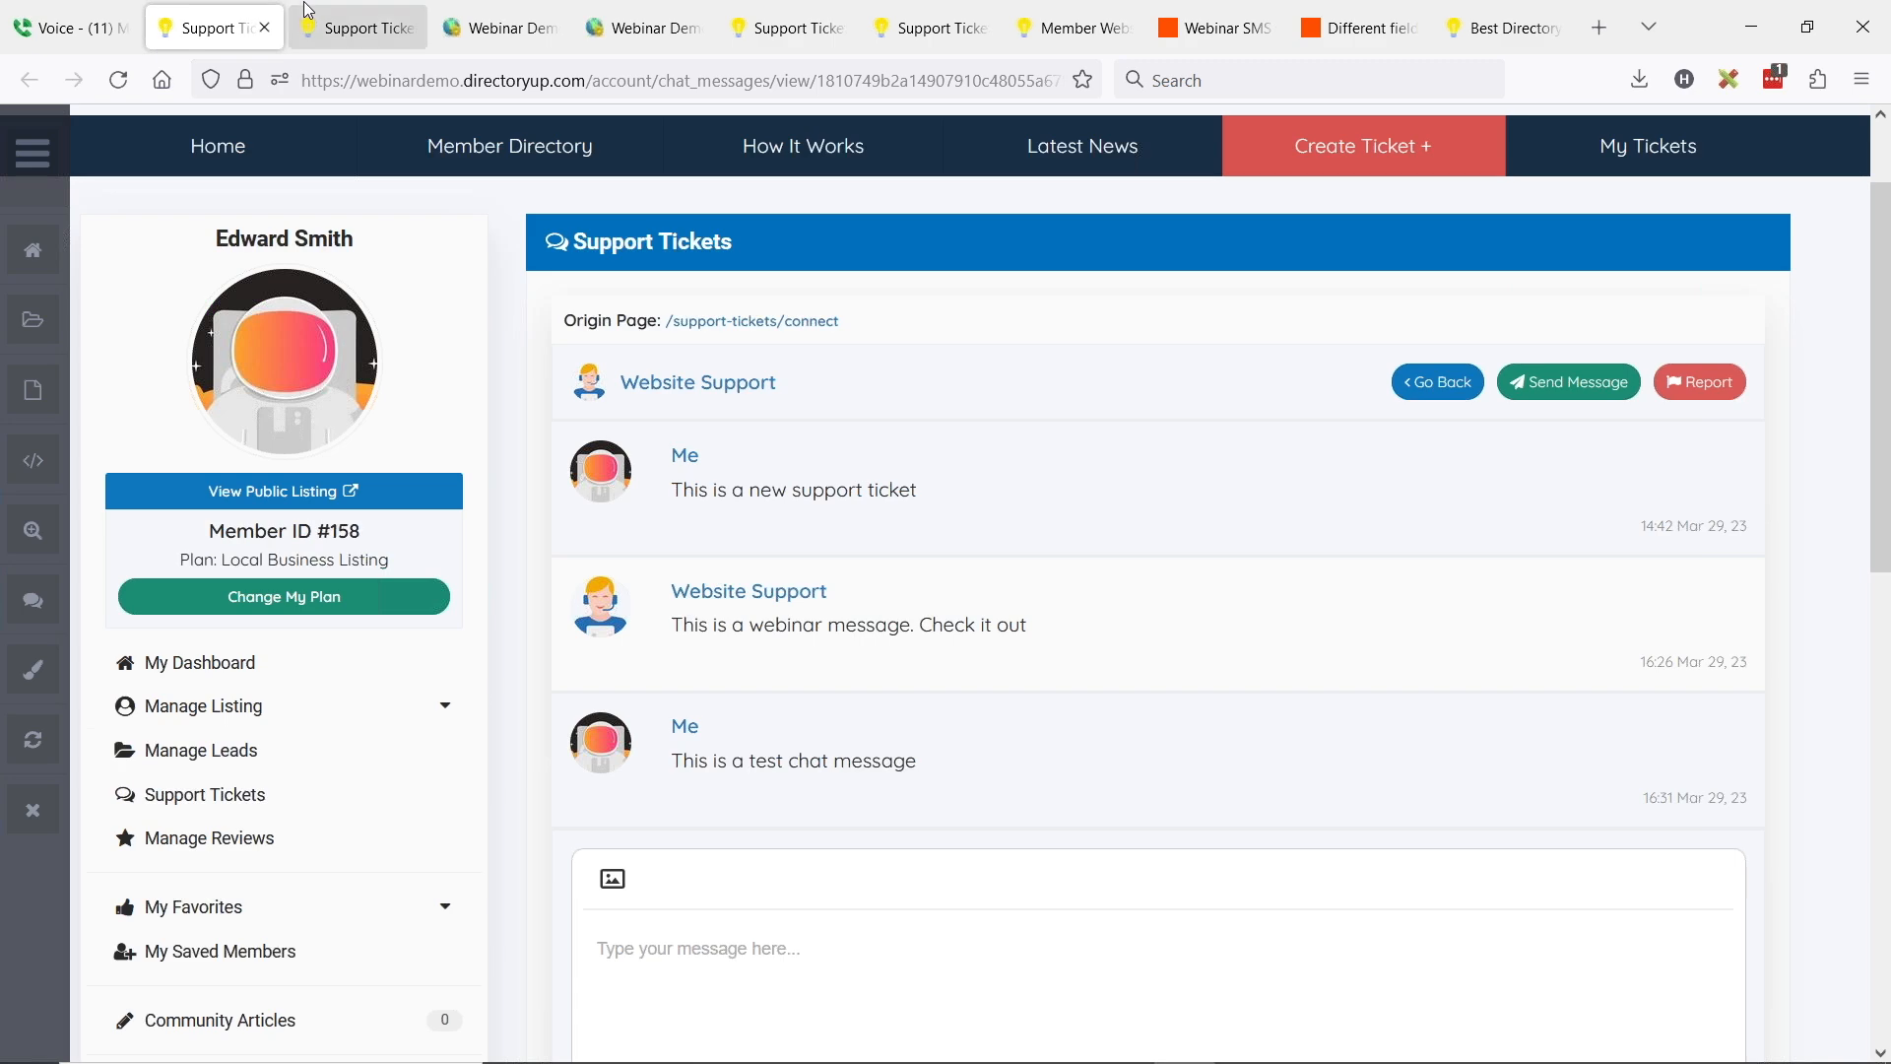
scroll(1088, 374, down, 2)
scroll(1089, 400, up, 2)
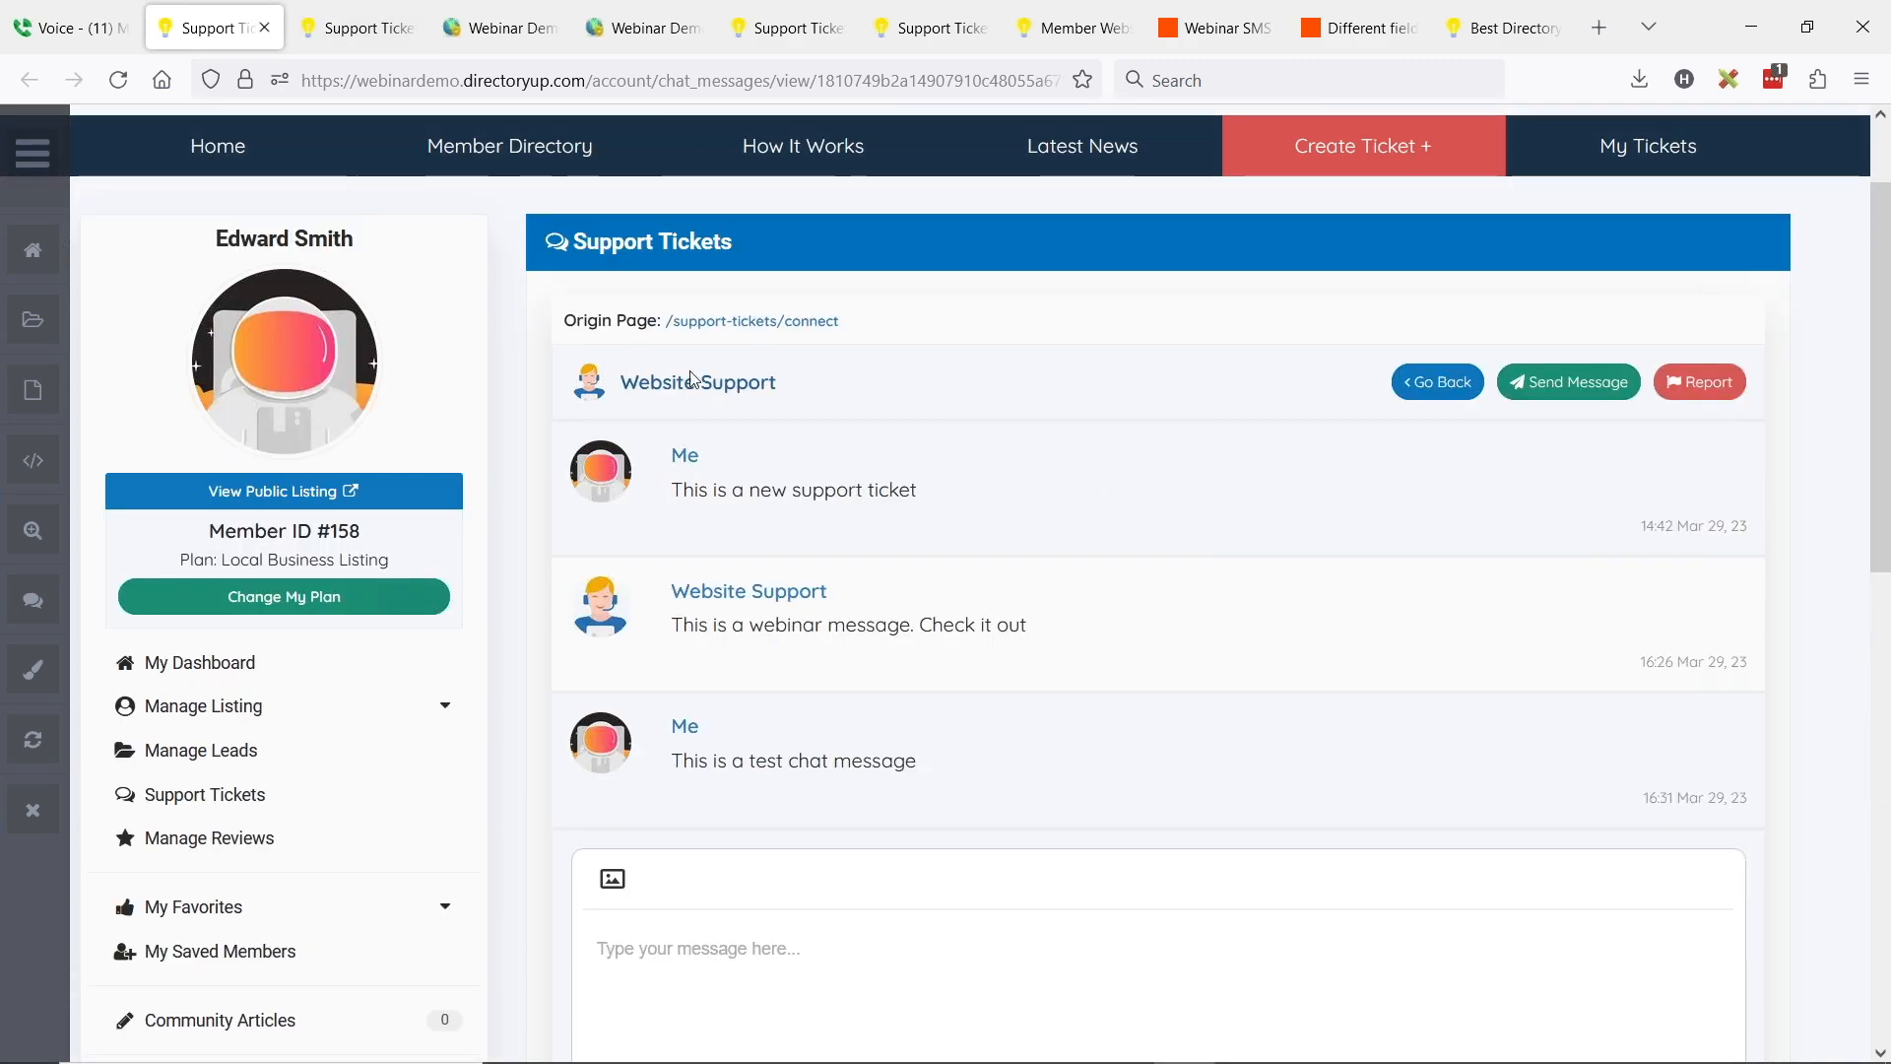